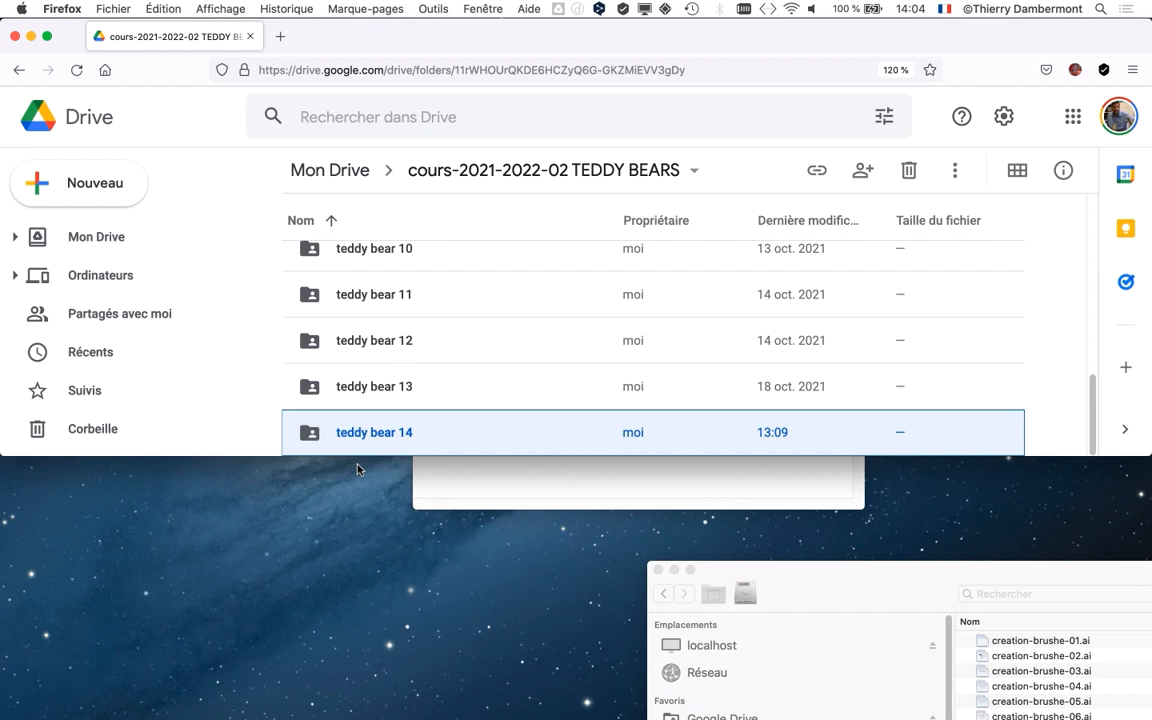
# Minimise the Google Drive browser window and the shortcuts text document, and bring the teddy bear 14 folder window to the front in Finder.
pyautogui.click(31, 36)
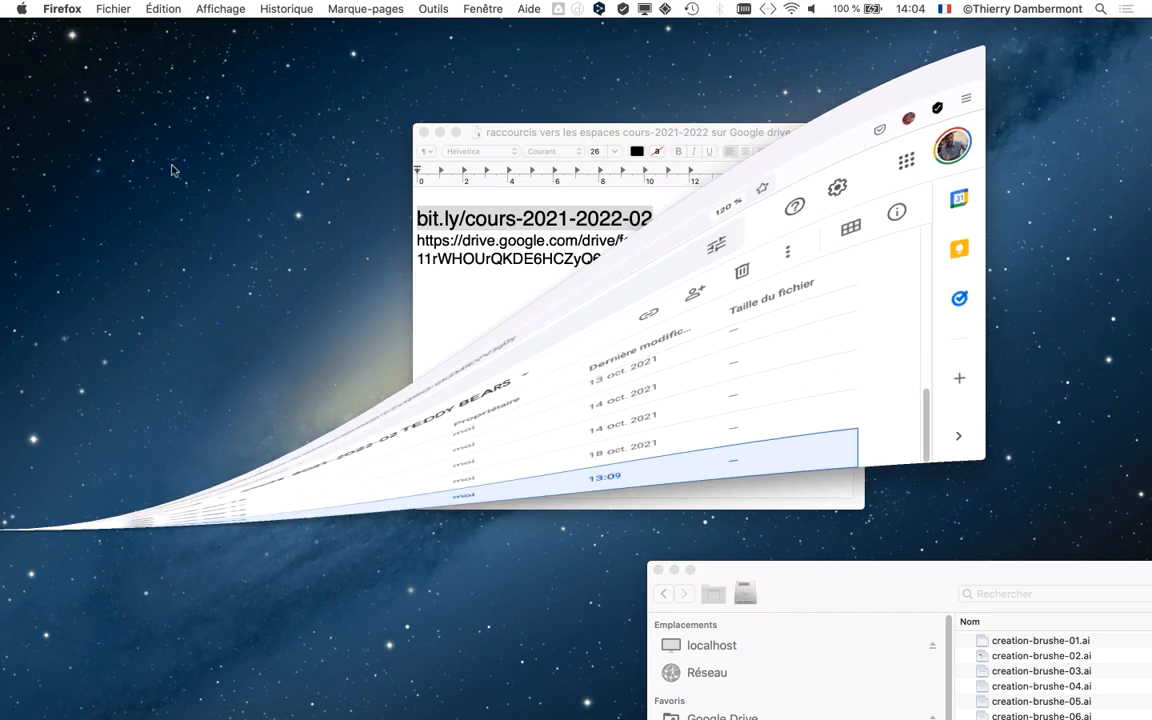
pyautogui.click(441, 133)
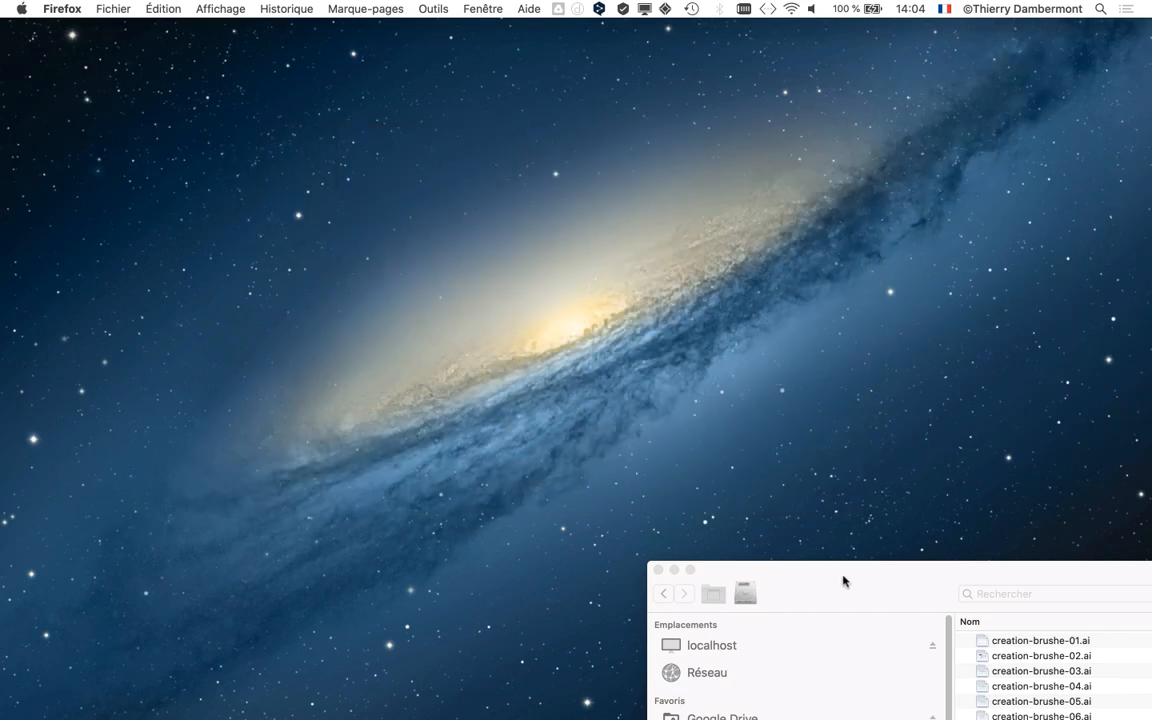
pyautogui.click(854, 588)
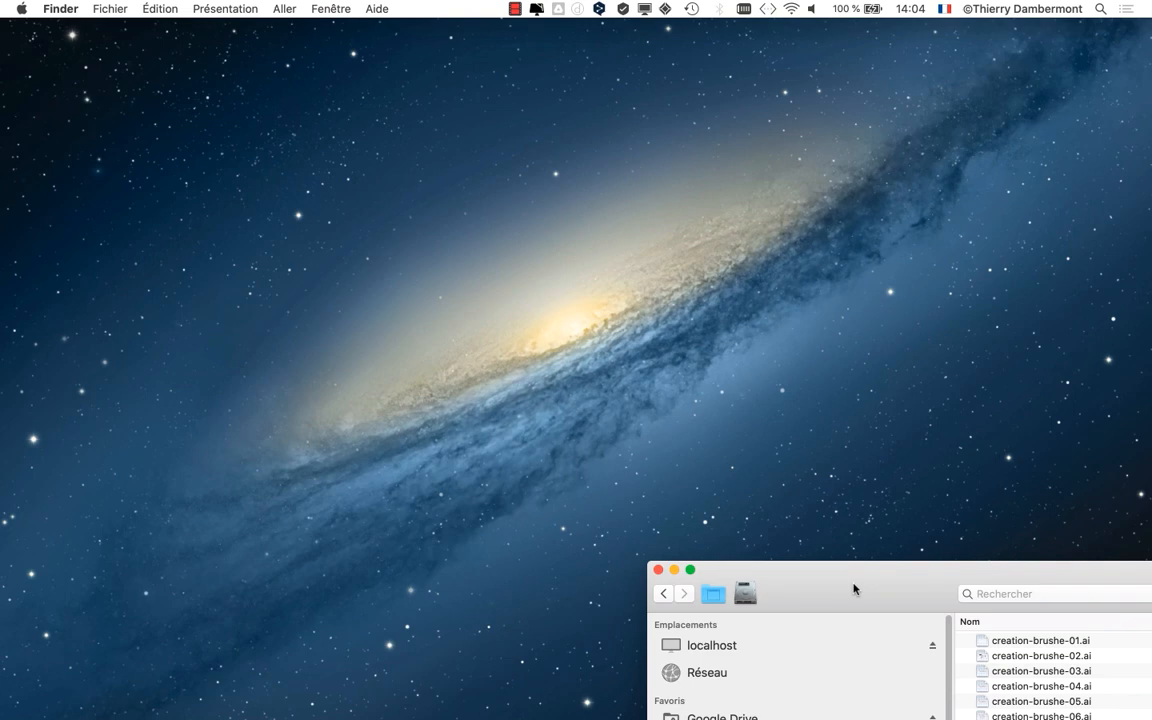
pyautogui.doubleClick(854, 588)
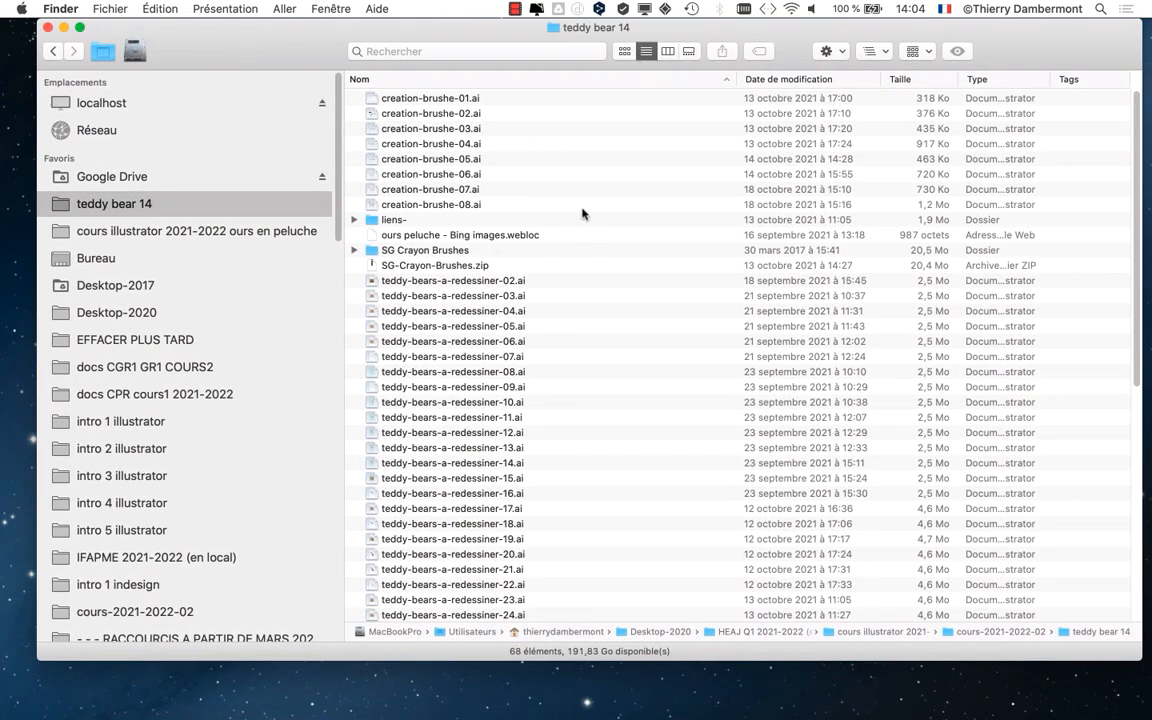
# Open teddy-bears-a-redessiner-54.ai from the teddy bear 14 folder in Illustrator.
pyautogui.scroll(-10, 583, 213)
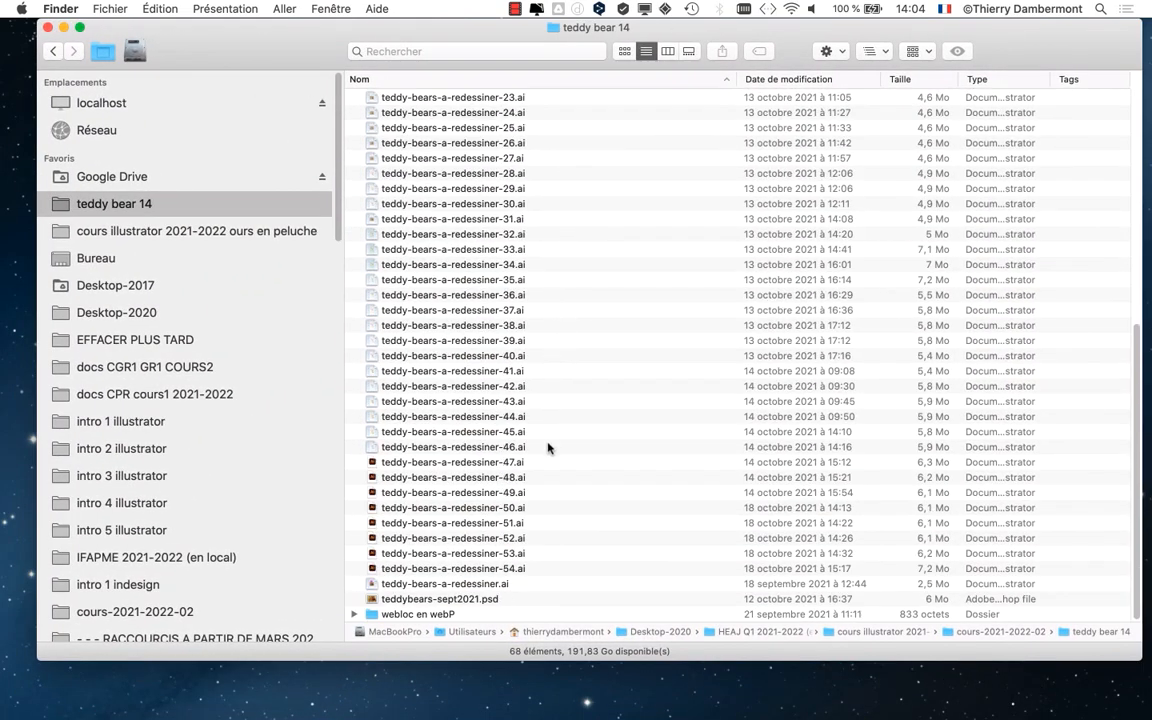
pyautogui.scroll(10, 559, 493)
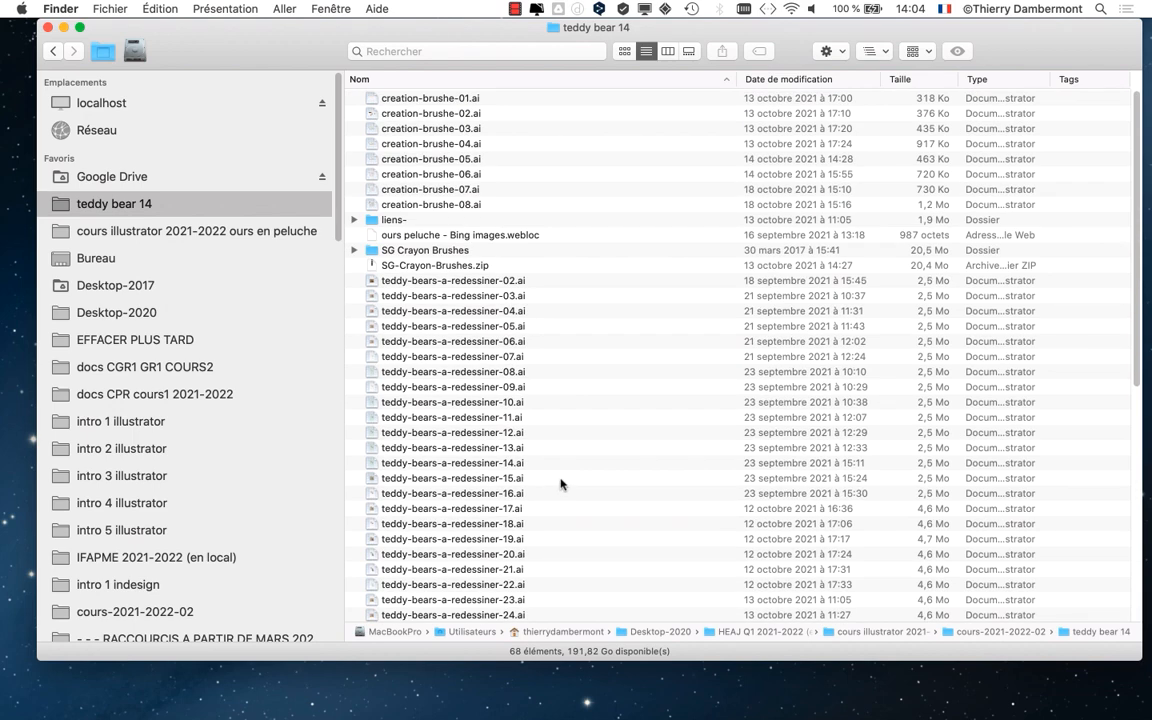
pyautogui.scroll(-12, 560, 484)
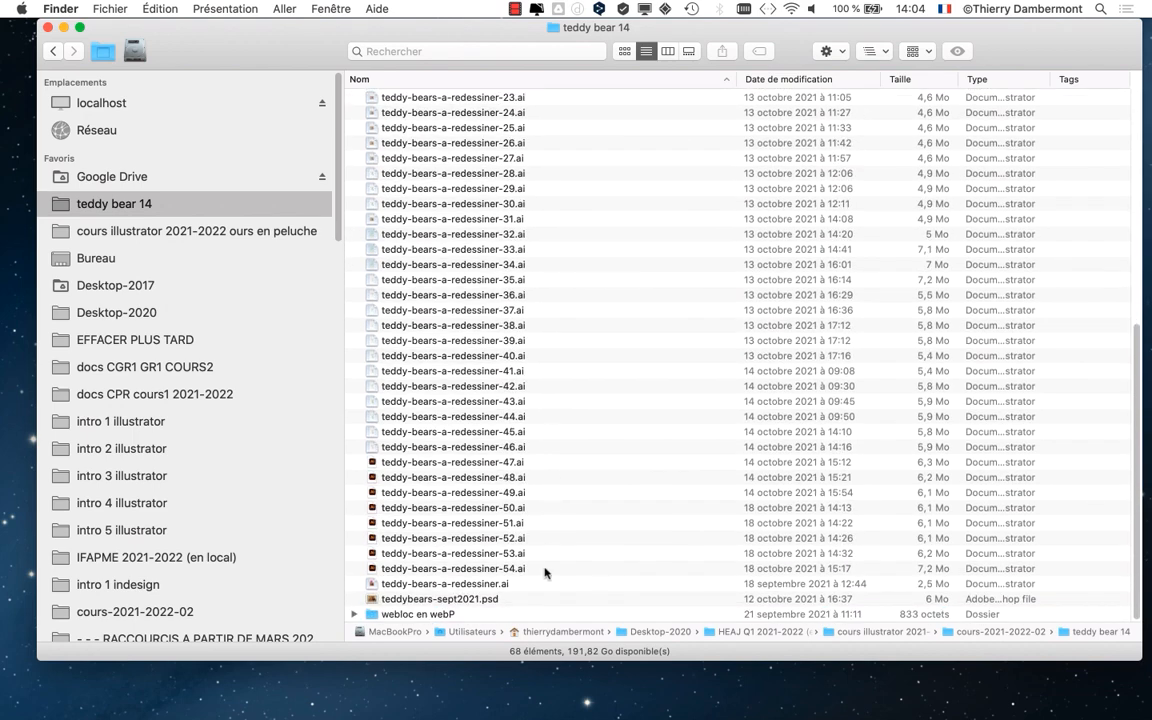
pyautogui.click(545, 568)
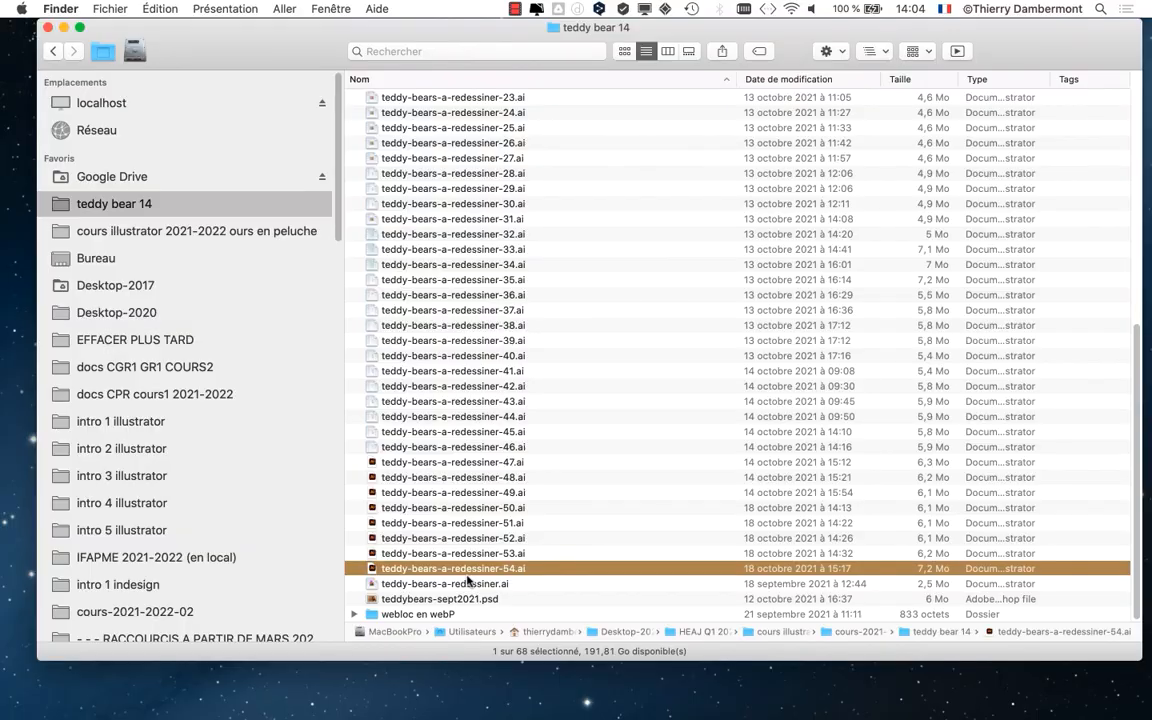
pyautogui.doubleClick(371, 570)
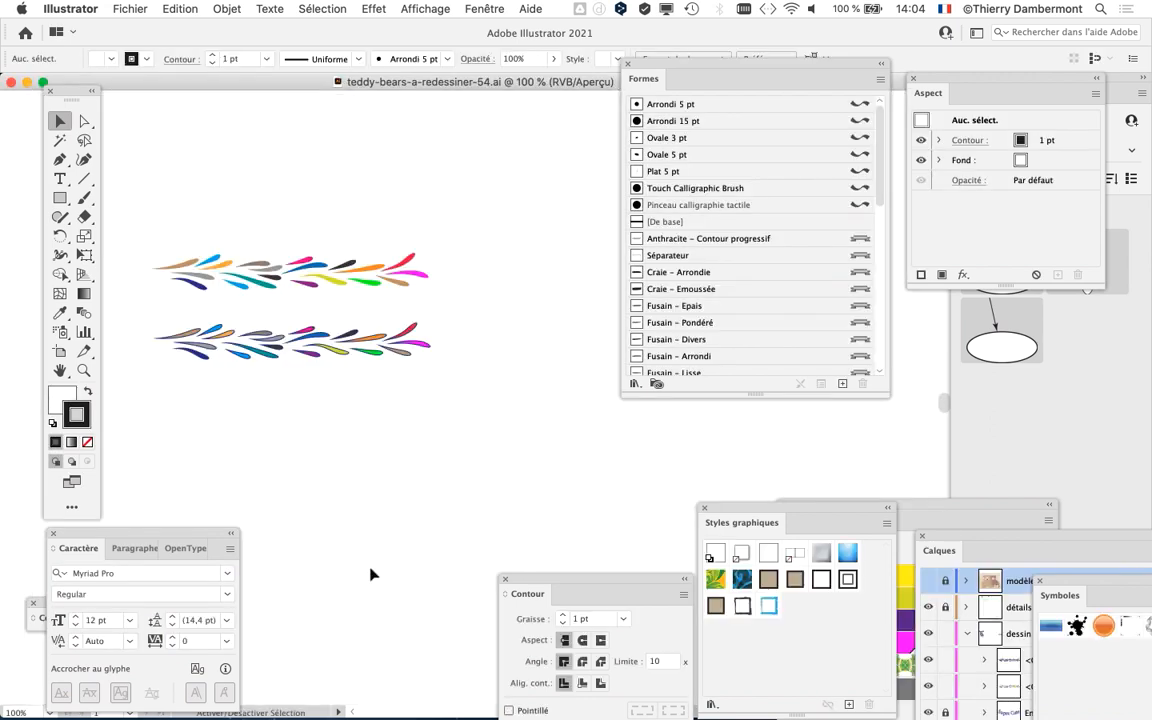
# Hide all panels except the toolbar, hide the other applications, and shift the toolbar slightly down on the canvas.
pyautogui.hotkey('shift', 'Tab')
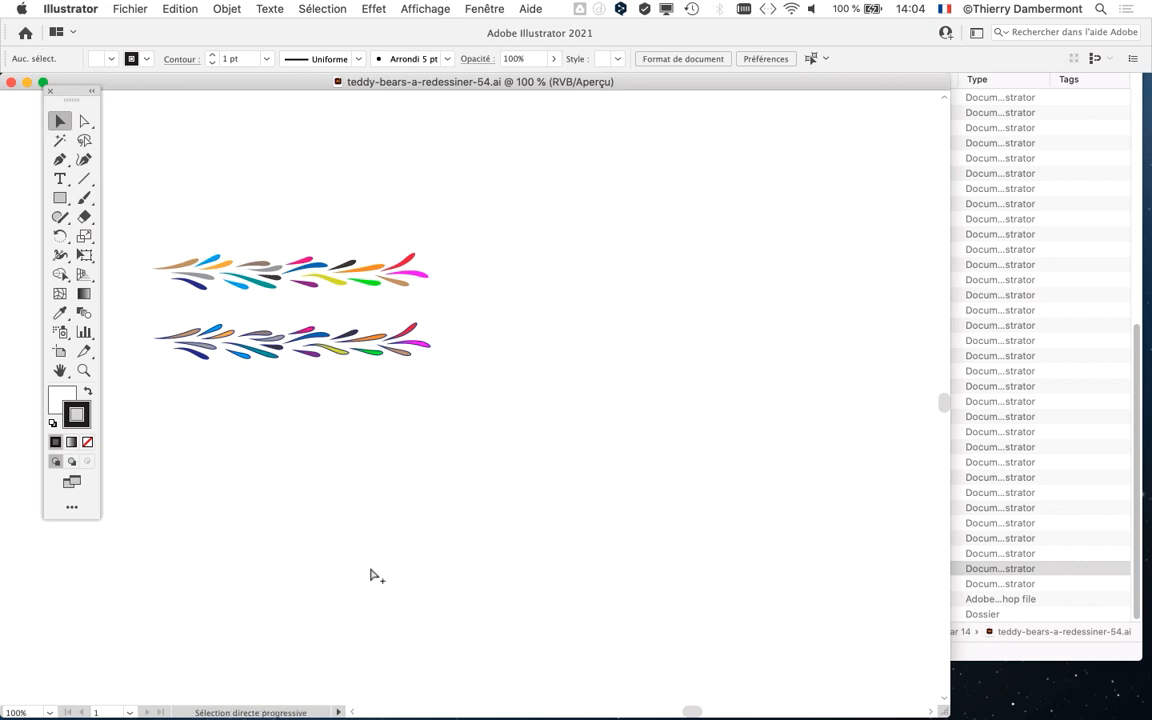
pyautogui.press('alt+super+h')
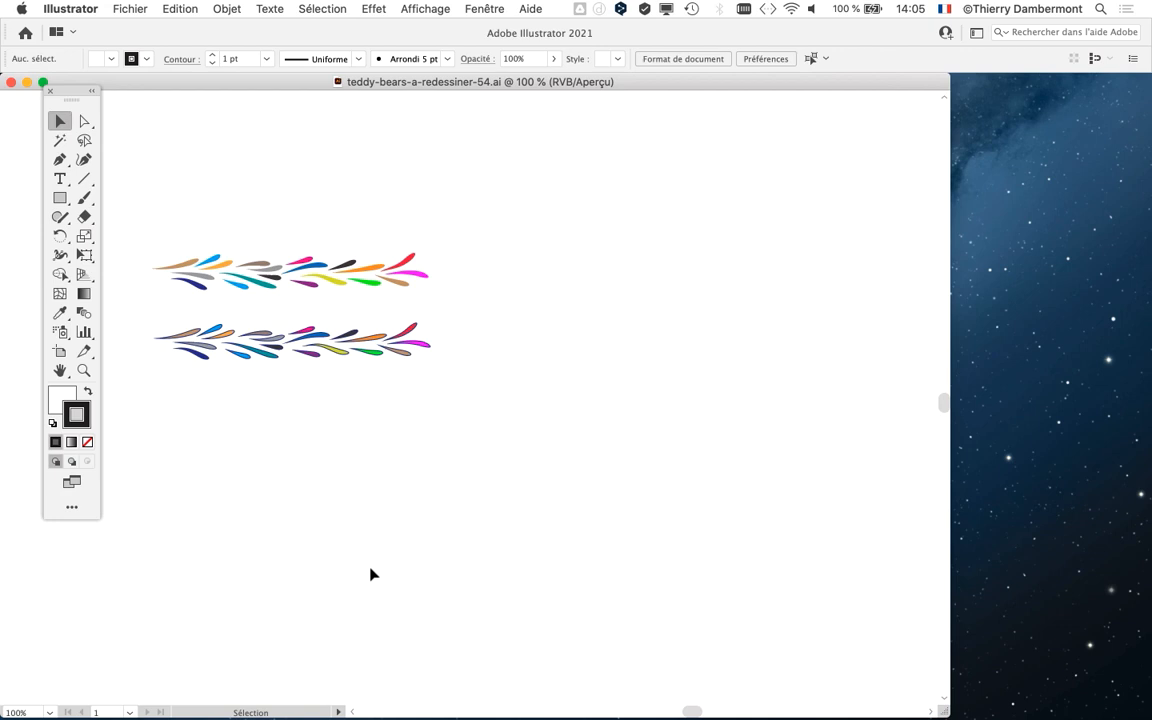
pyautogui.moveTo(70, 93); pyautogui.dragTo(73, 108)
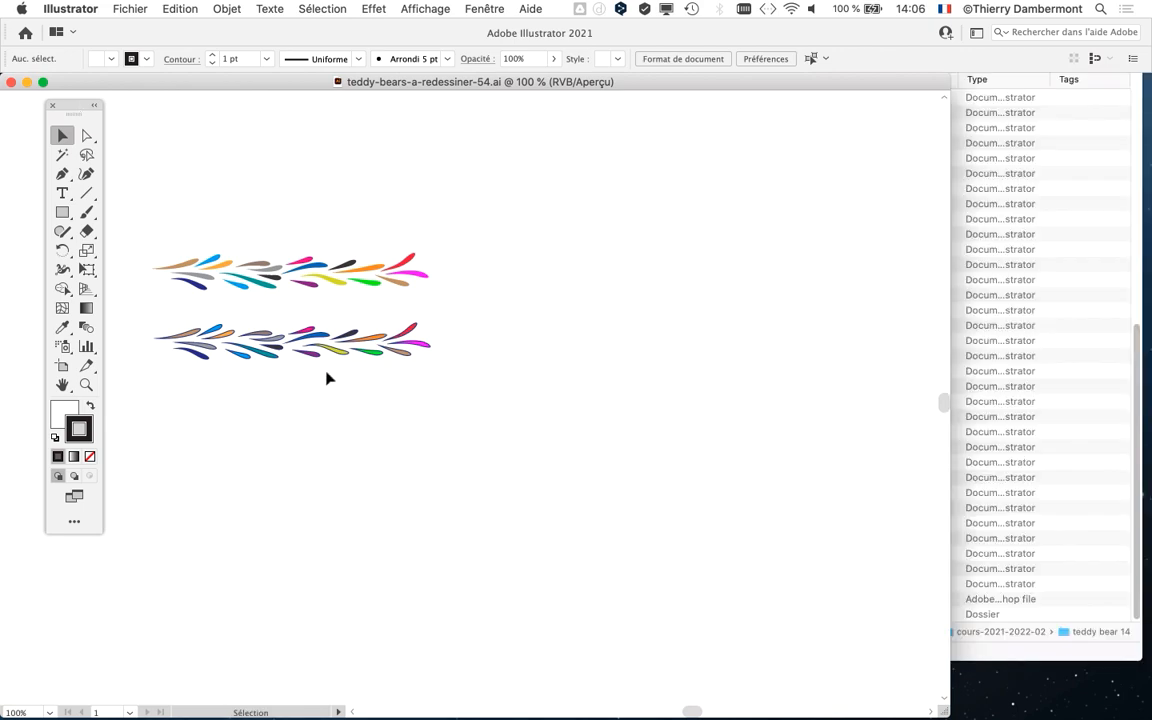
# Examine the teddy bear drawing beside the two leaf patterns, including the coloured brush strokes along its outlines.
pyautogui.scroll(-1, 326, 378)
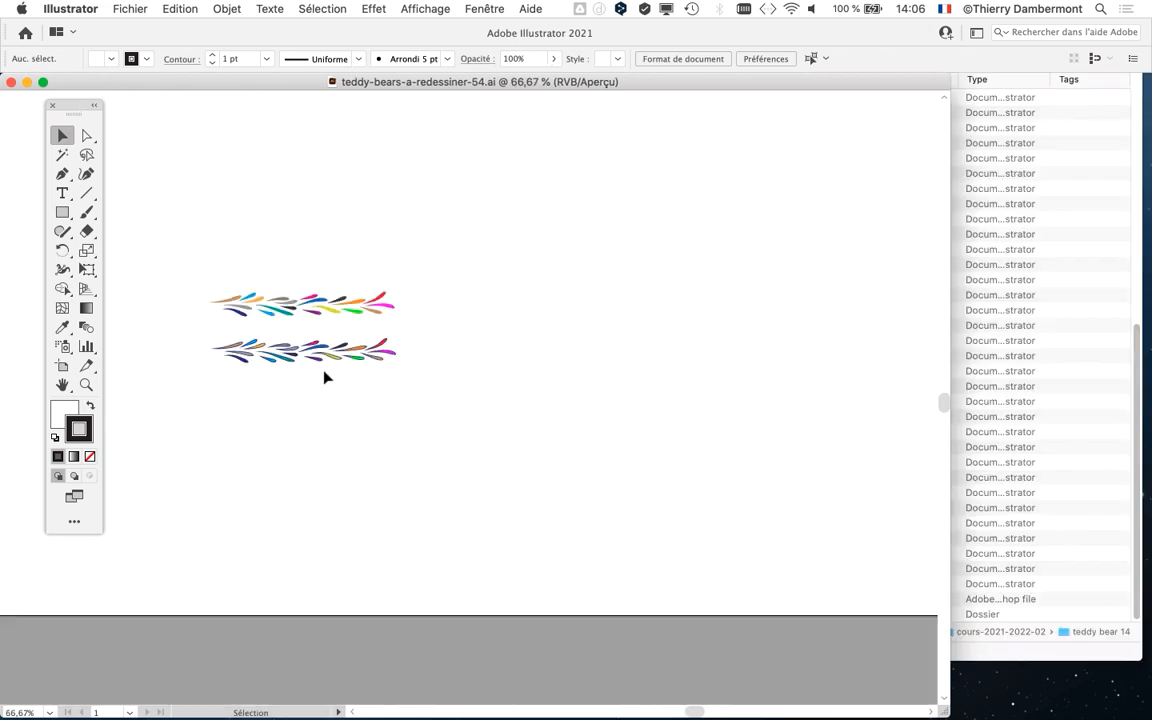
pyautogui.press('space')
pyautogui.moveTo(250, 386); pyautogui.dragTo(746, 377)
pyautogui.moveTo(389, 378)
pyautogui.mouseDown()
pyautogui.moveTo(774, 370)
pyautogui.moveTo(563, 378)
pyautogui.moveTo(731, 383)
pyautogui.mouseUp()
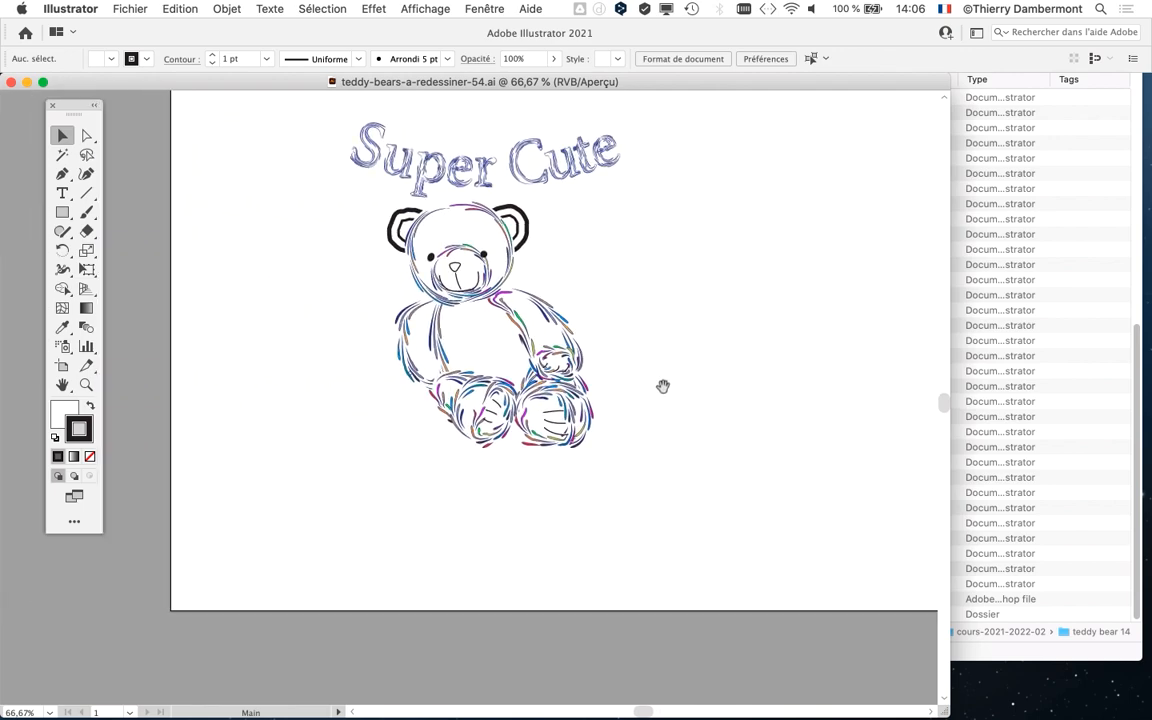
pyautogui.scroll(2, 489, 324)
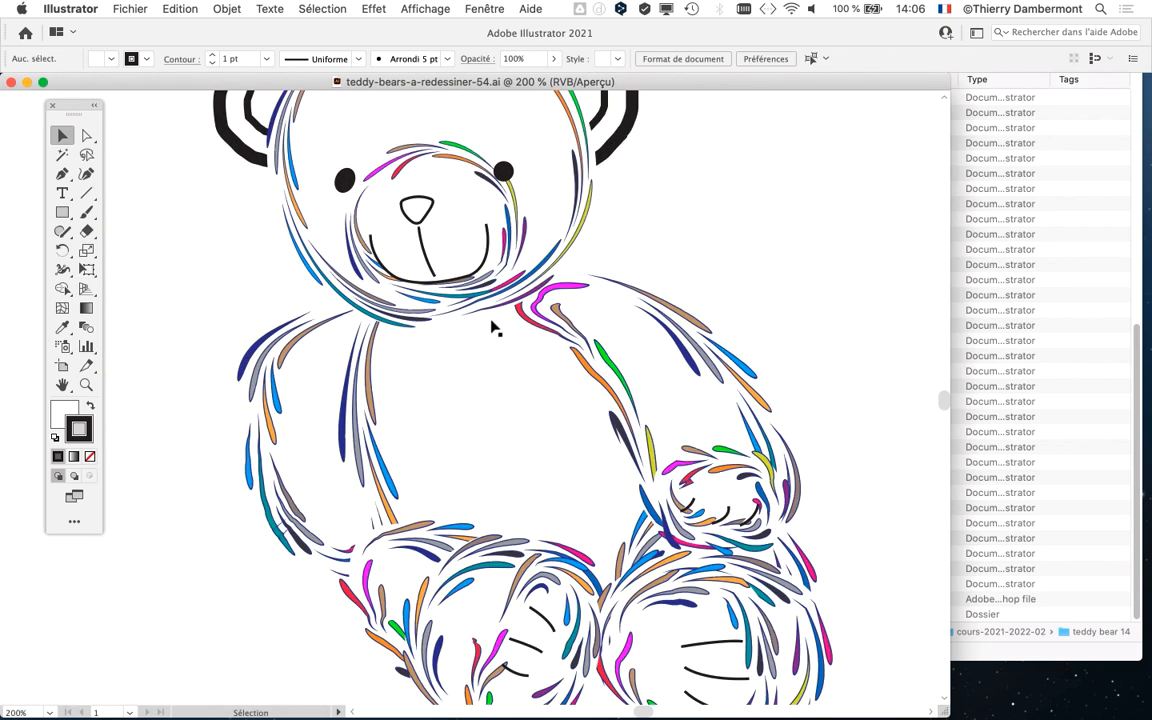
pyautogui.scroll(-1, 494, 326)
pyautogui.press('space')
pyautogui.moveTo(524, 342); pyautogui.dragTo(406, 360)
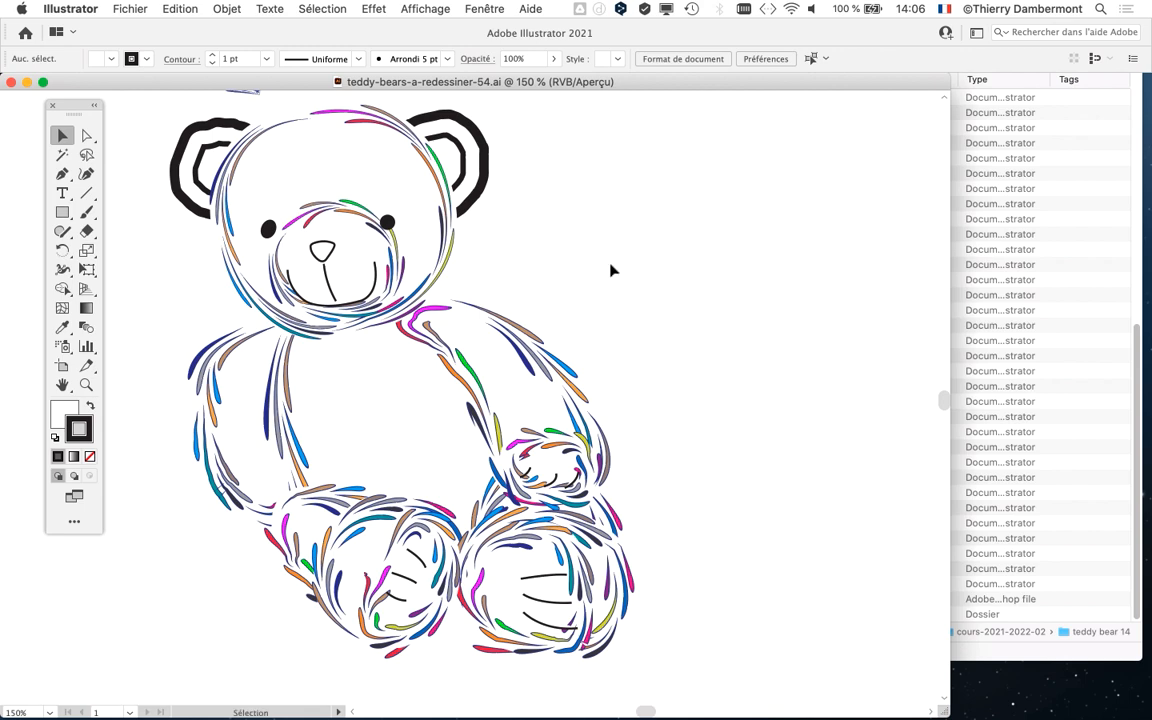
# Select the outline of the bear's arm on the right, hide the other applications and display the Formes panel.
pyautogui.click(537, 355)
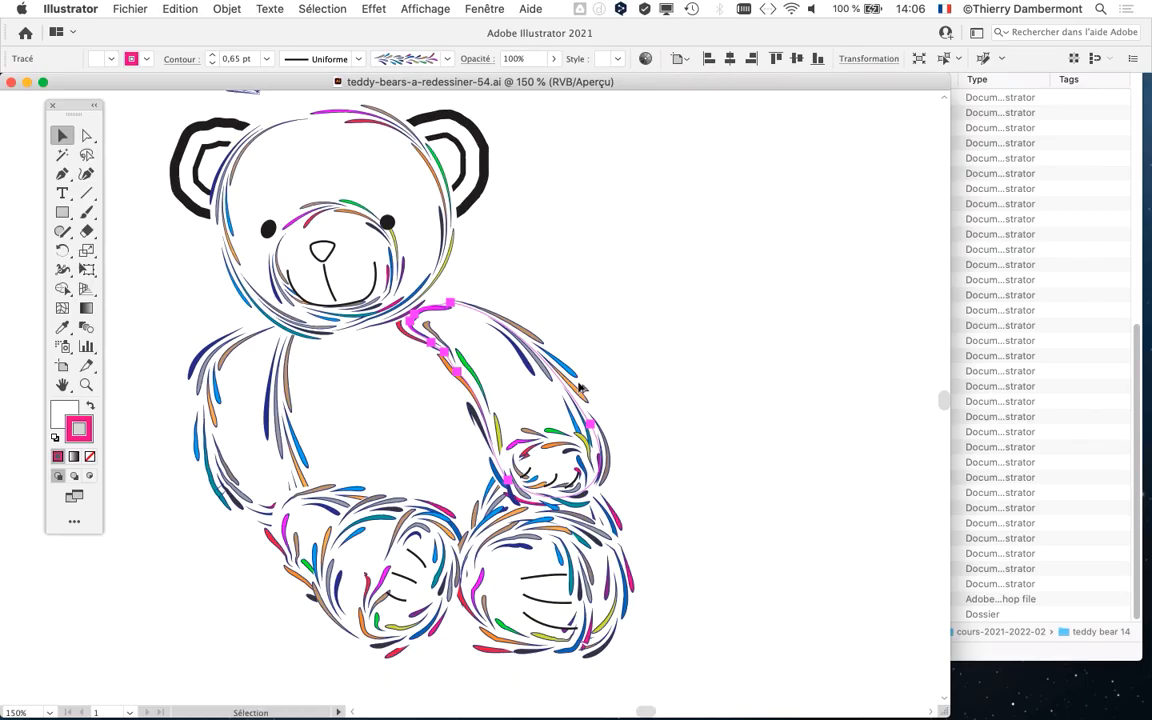
pyautogui.scroll(-1, 588, 387)
pyautogui.moveTo(576, 402); pyautogui.dragTo(488, 402)
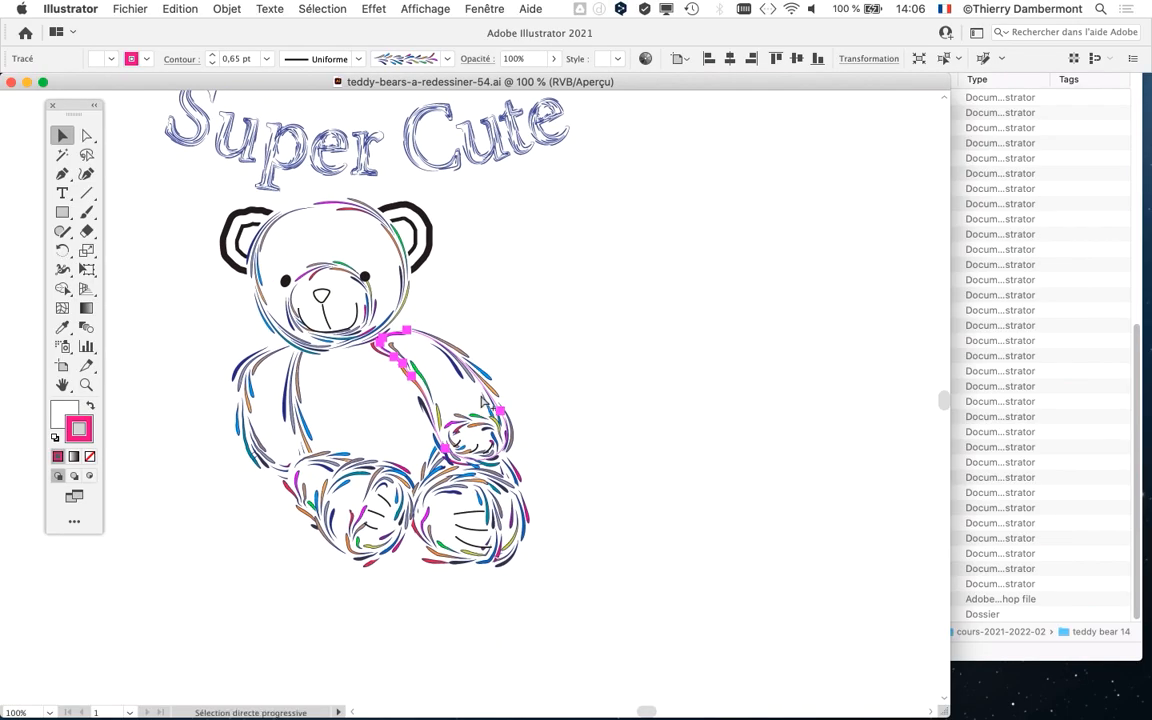
pyautogui.press('alt+super+h')
pyautogui.click(478, 8)
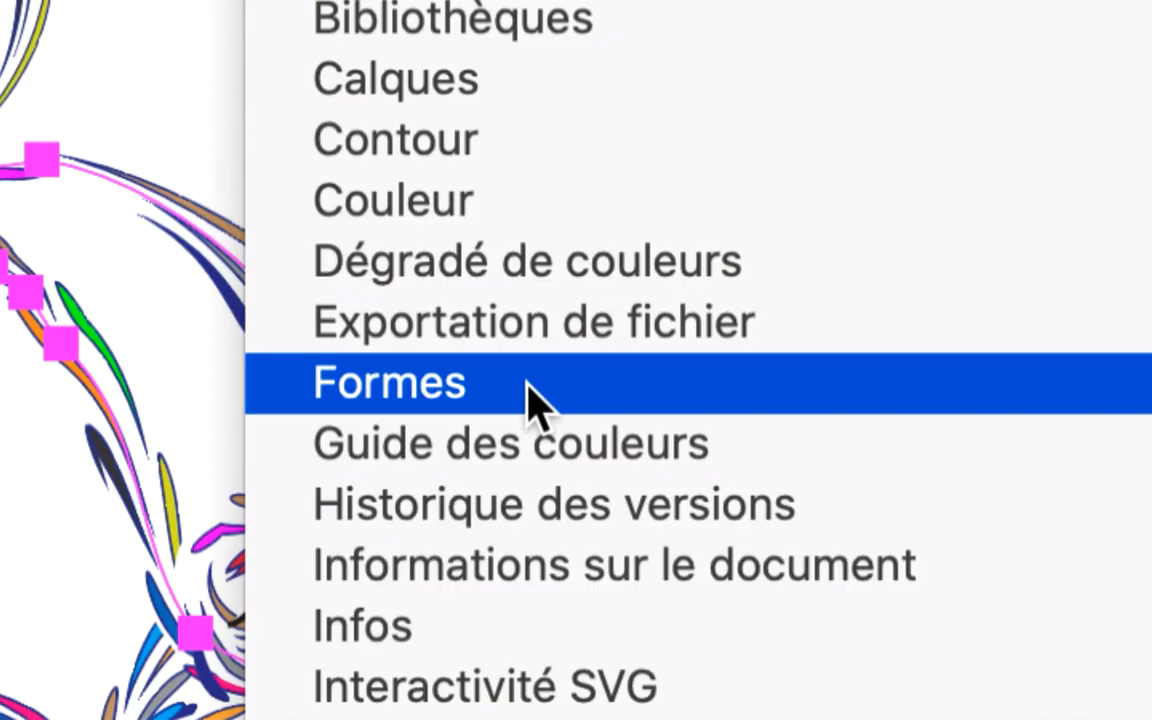
pyautogui.click(528, 386)
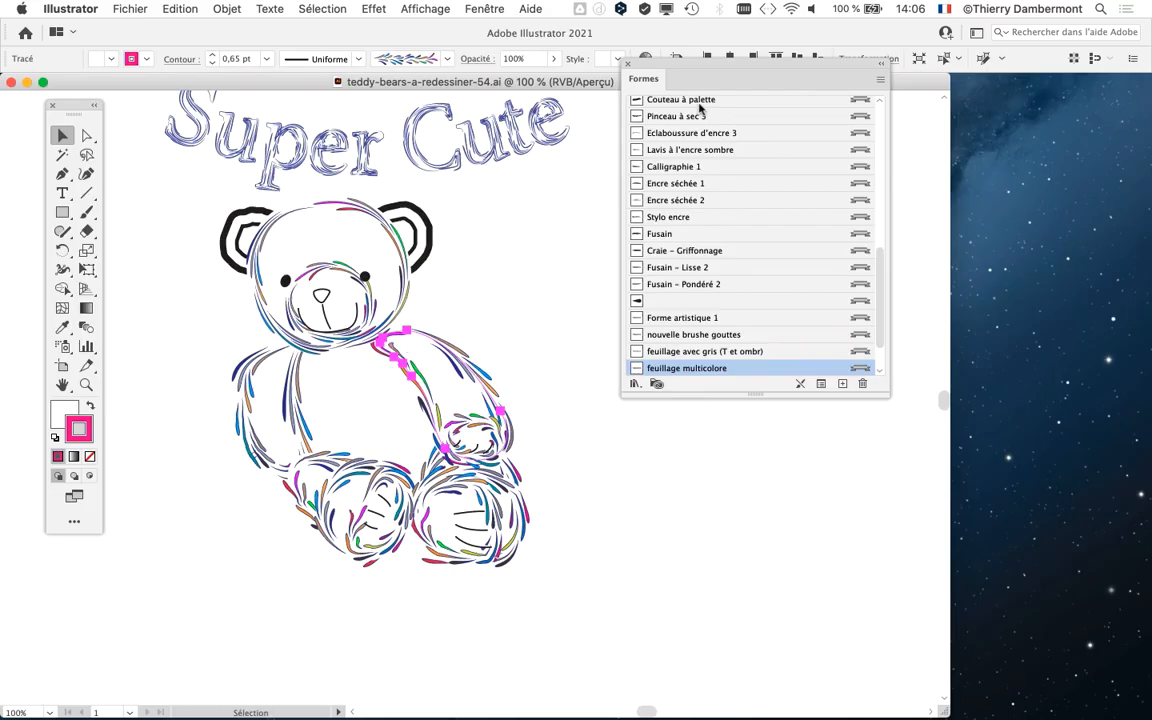
# Enlarge the Formes panel, point out the feuillage multicolore brush for the arm outline, and place the panel clear of the bear.
pyautogui.moveTo(701, 67)
pyautogui.mouseDown()
pyautogui.moveTo(650, 172)
pyautogui.moveTo(653, 134)
pyautogui.mouseUp()
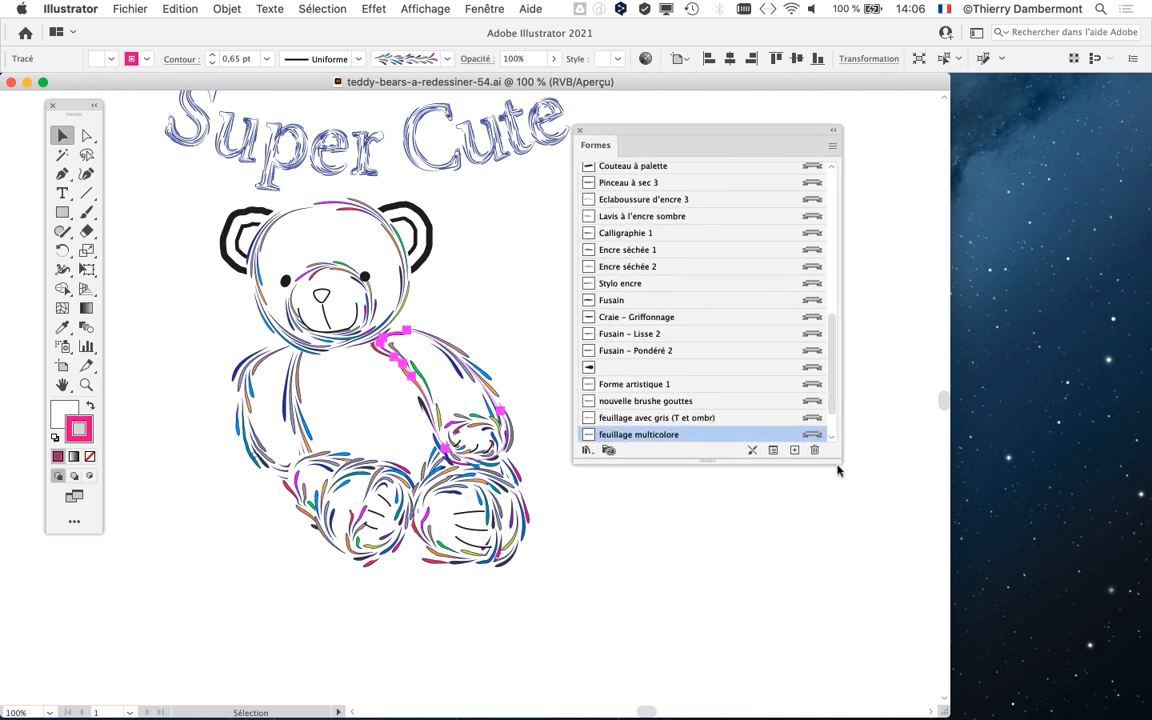
pyautogui.moveTo(838, 462); pyautogui.dragTo(864, 623)
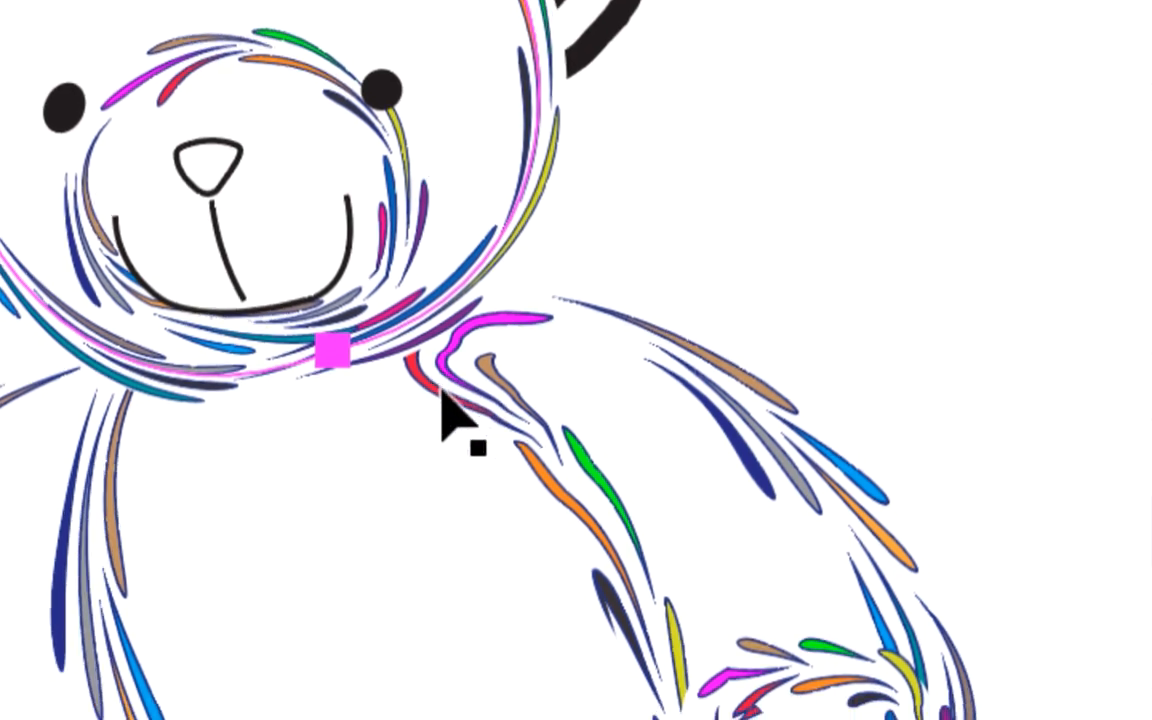
pyautogui.click(473, 416)
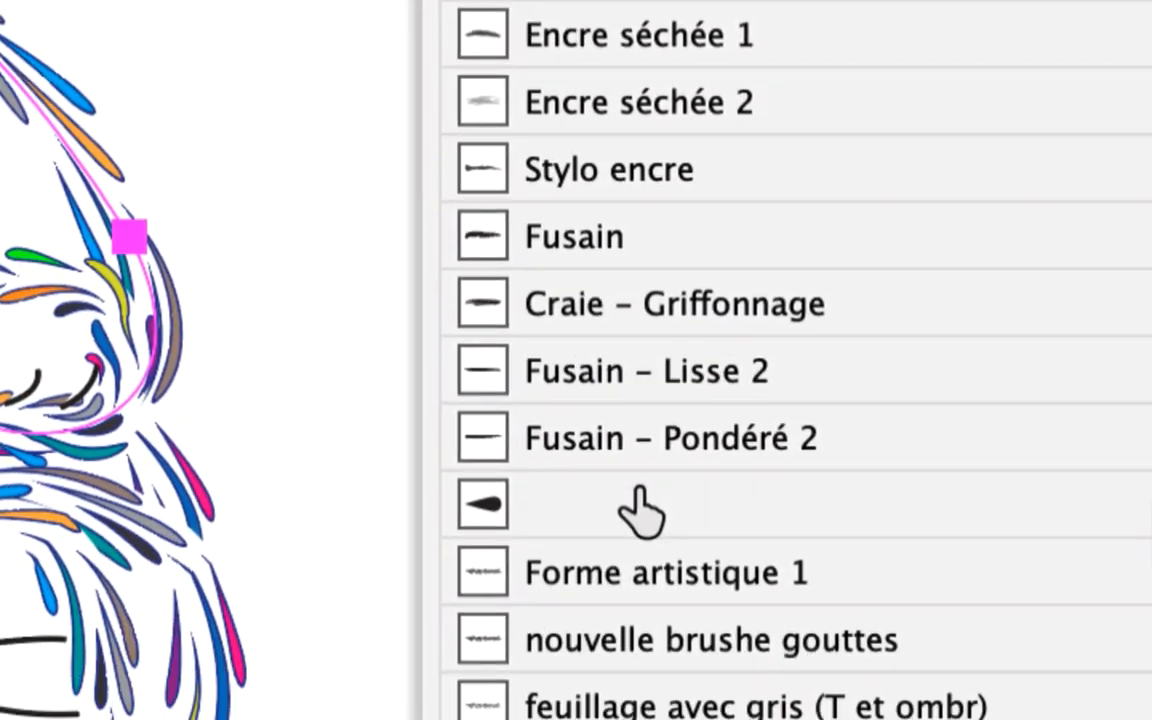
pyautogui.click(645, 548)
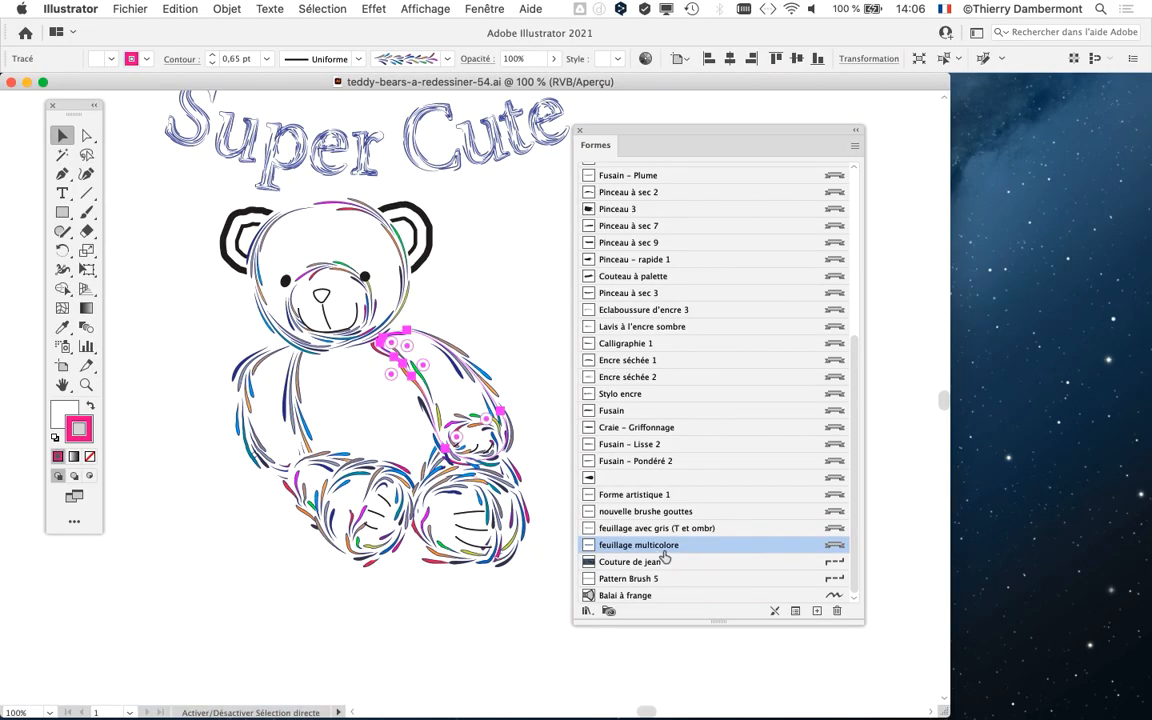
pyautogui.moveTo(618, 133); pyautogui.dragTo(768, 106)
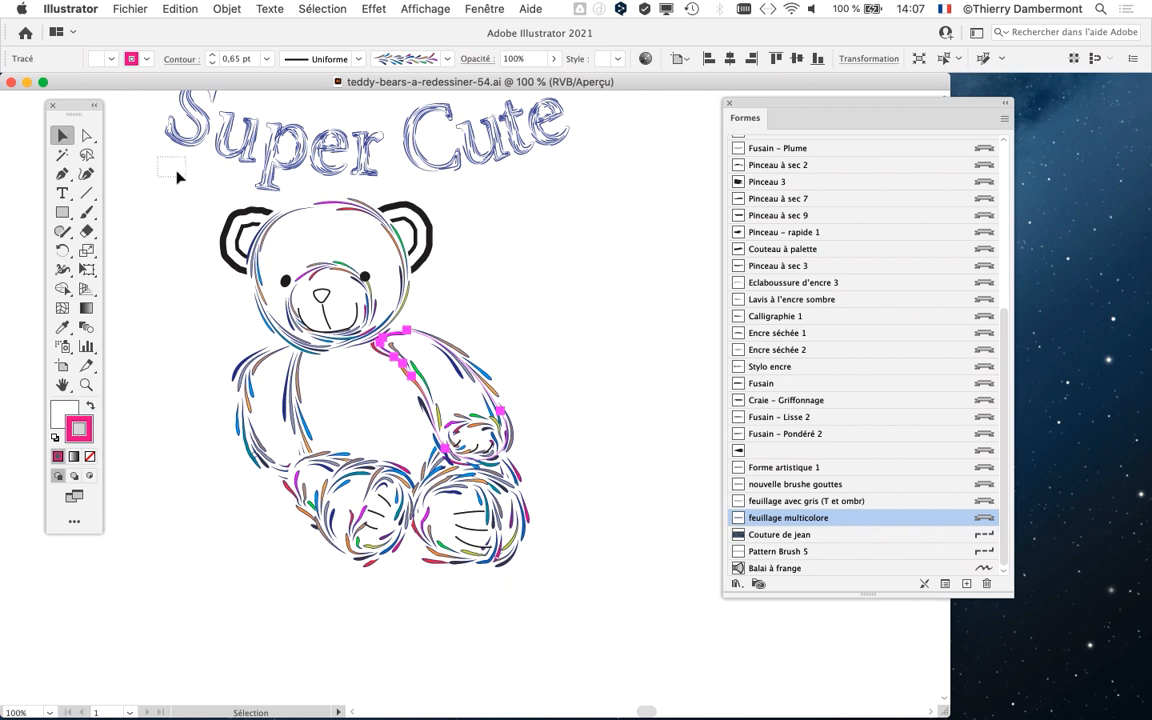
# Select all the bear's brushed outlines, and move both the drawing and the Formes panel to leave free space between them.
pyautogui.moveTo(160, 158); pyautogui.dragTo(601, 638)
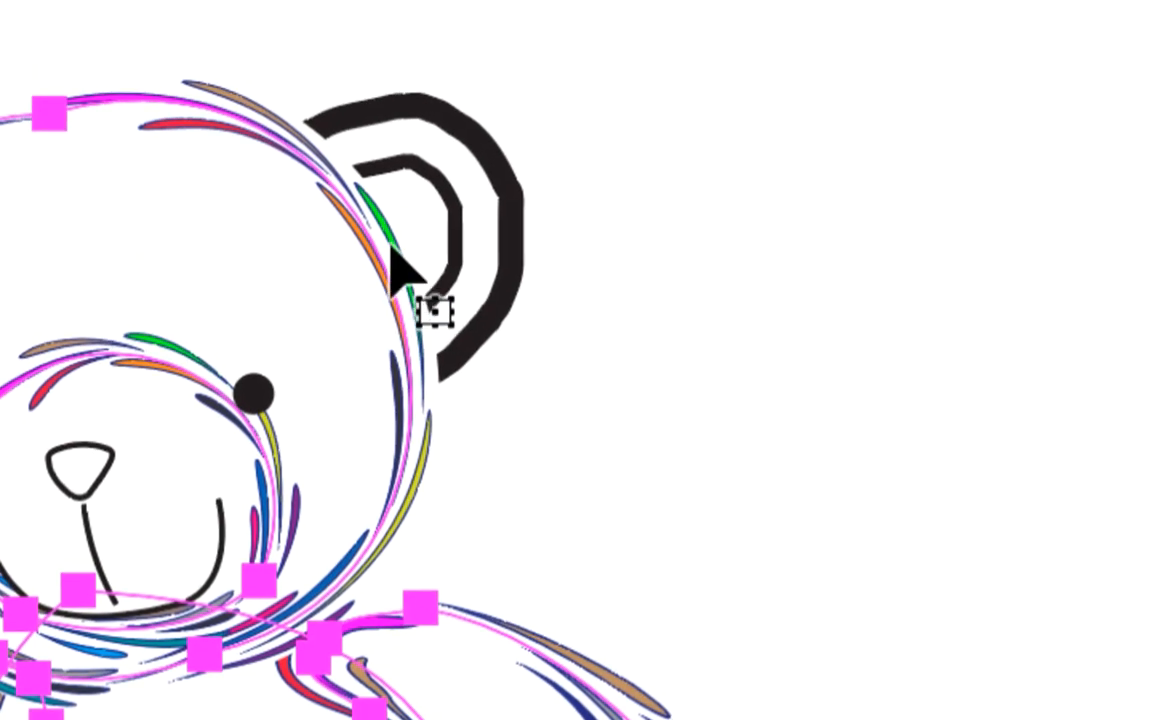
pyautogui.press('space')
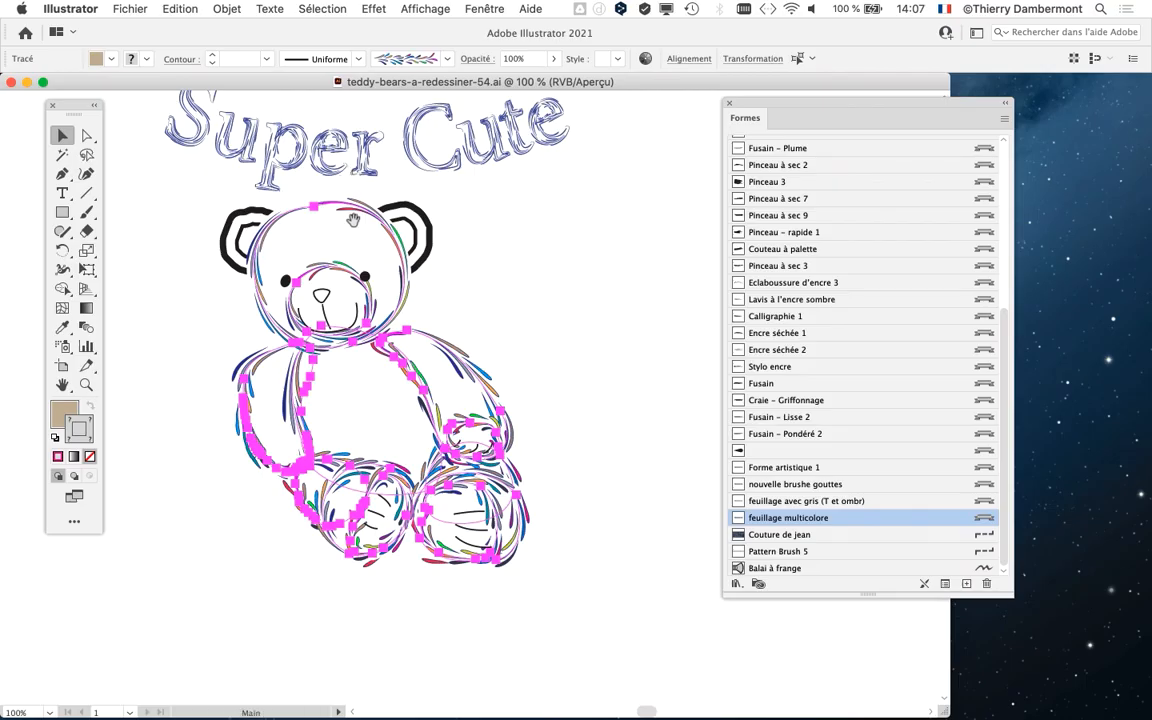
pyautogui.moveTo(436, 589); pyautogui.dragTo(224, 593)
pyautogui.moveTo(776, 120); pyautogui.dragTo(866, 119)
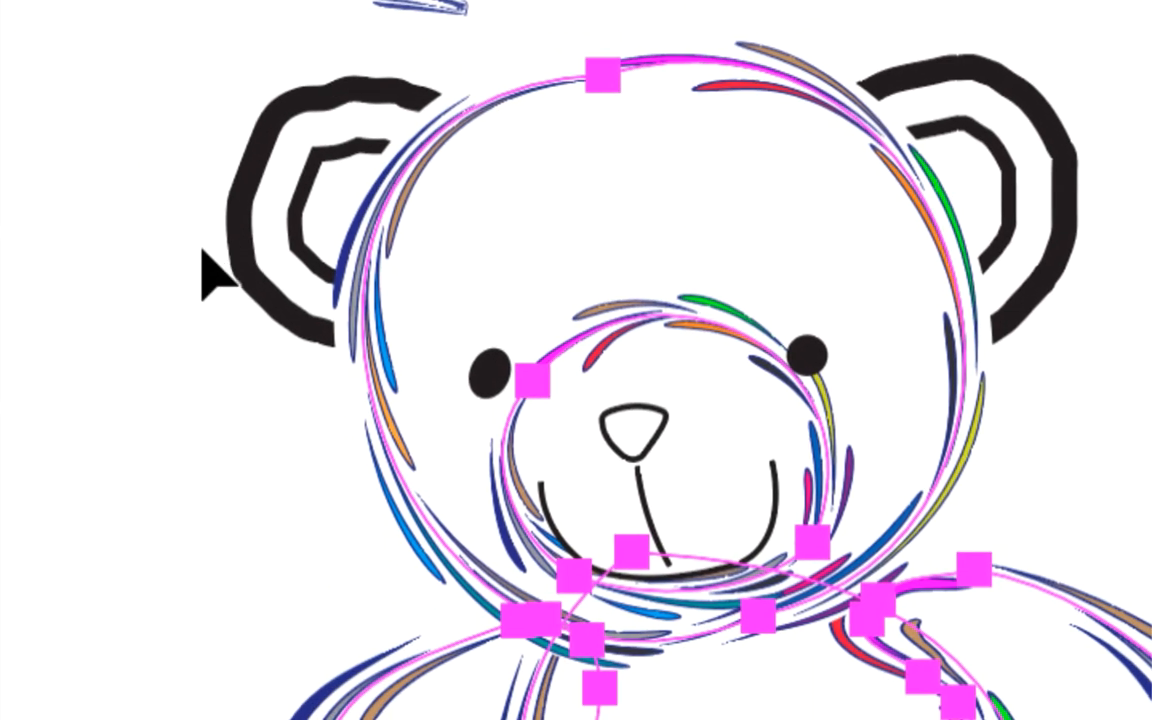
# Deselect everything, and select only the bear's head and muzzle outlines.
pyautogui.click(49, 358)
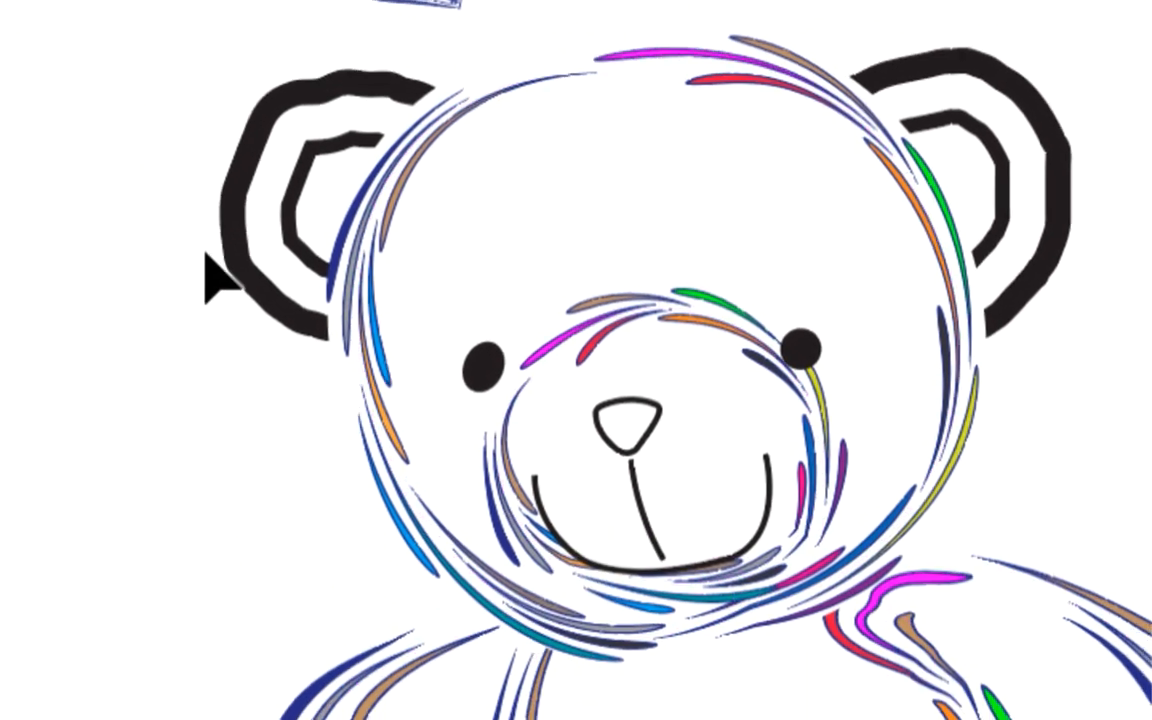
pyautogui.moveTo(106, 258); pyautogui.dragTo(192, 316)
pyautogui.moveTo(236, 246); pyautogui.dragTo(463, 418)
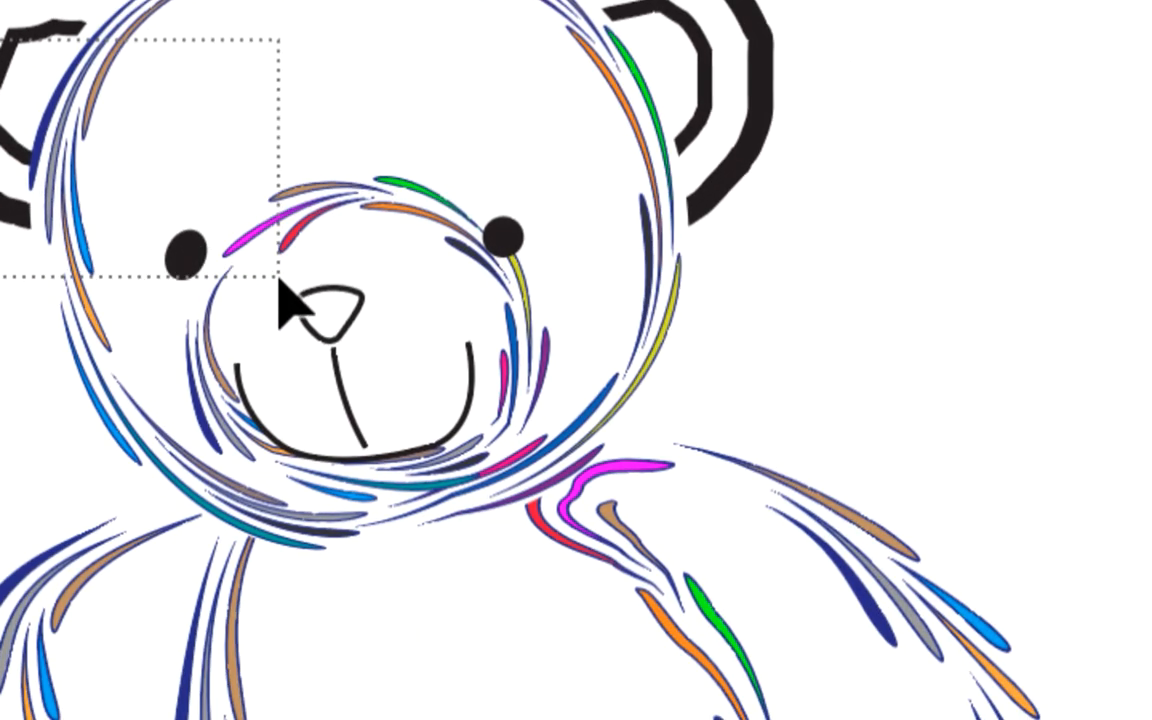
pyautogui.moveTo(285, 303); pyautogui.dragTo(288, 298)
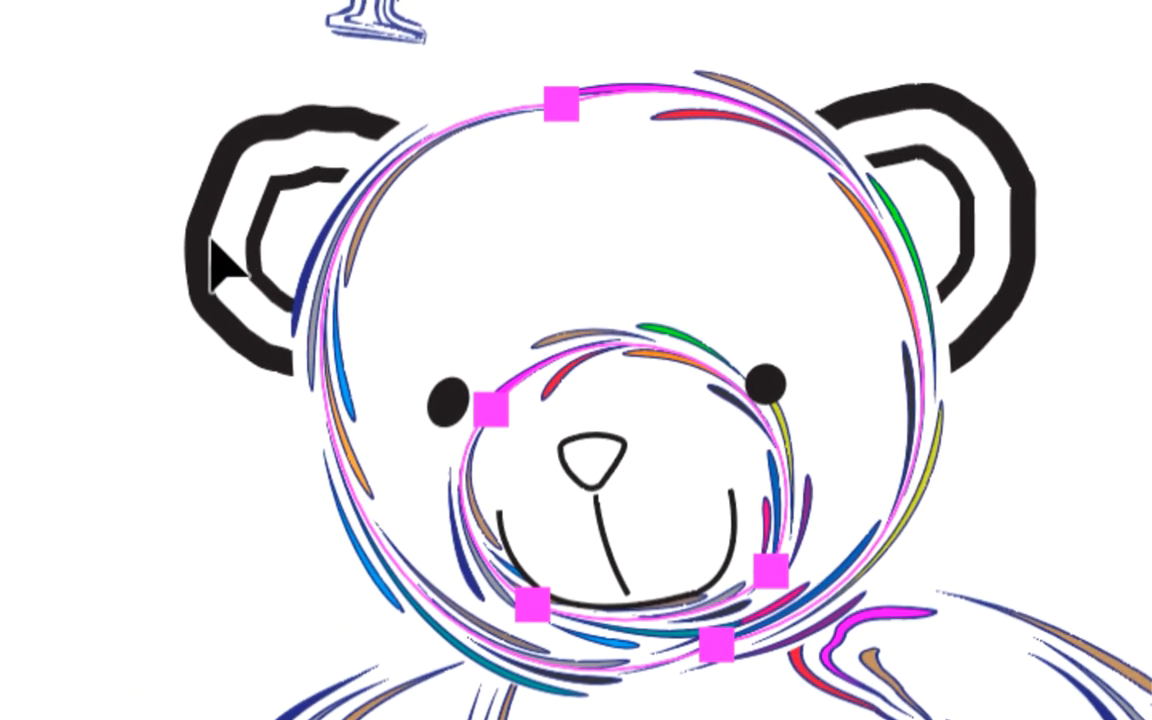
# Check the bear's paths in outline view, return to preview, and inspect the brush strokes on the head at 150%.
pyautogui.press('super+y')
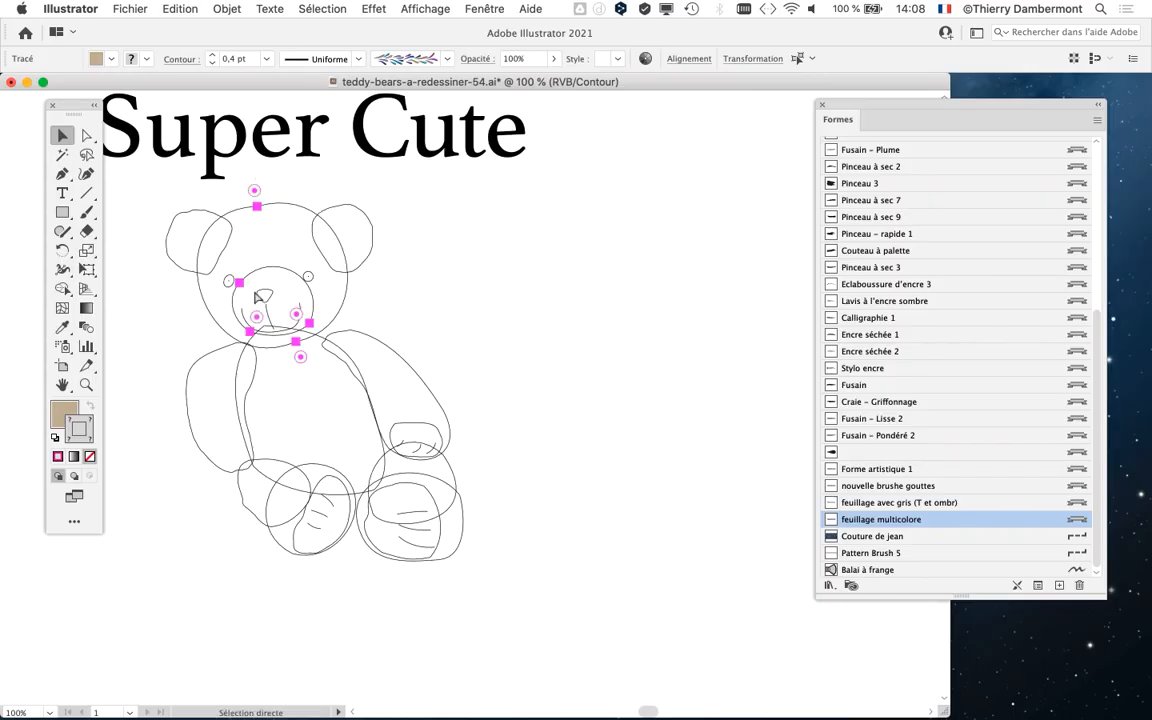
pyautogui.press('super+y')
pyautogui.keyDown('super'); pyautogui.click(241, 271); pyautogui.keyUp('super')
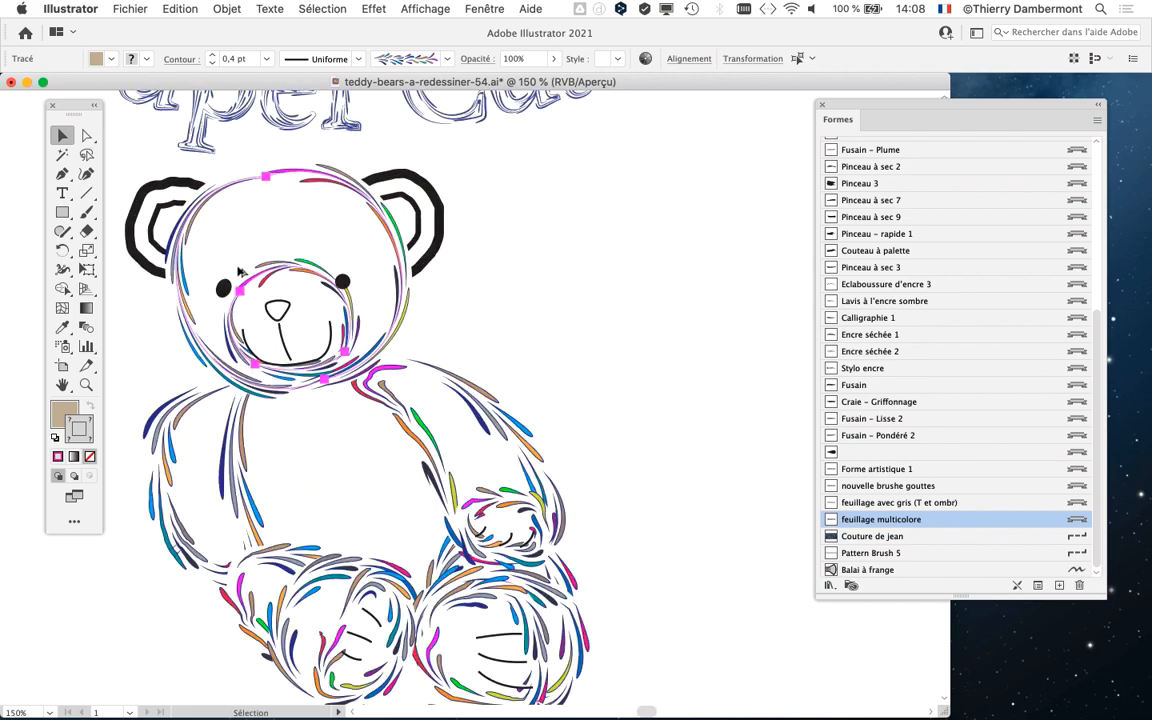
pyautogui.moveTo(243, 275); pyautogui.dragTo(335, 334)
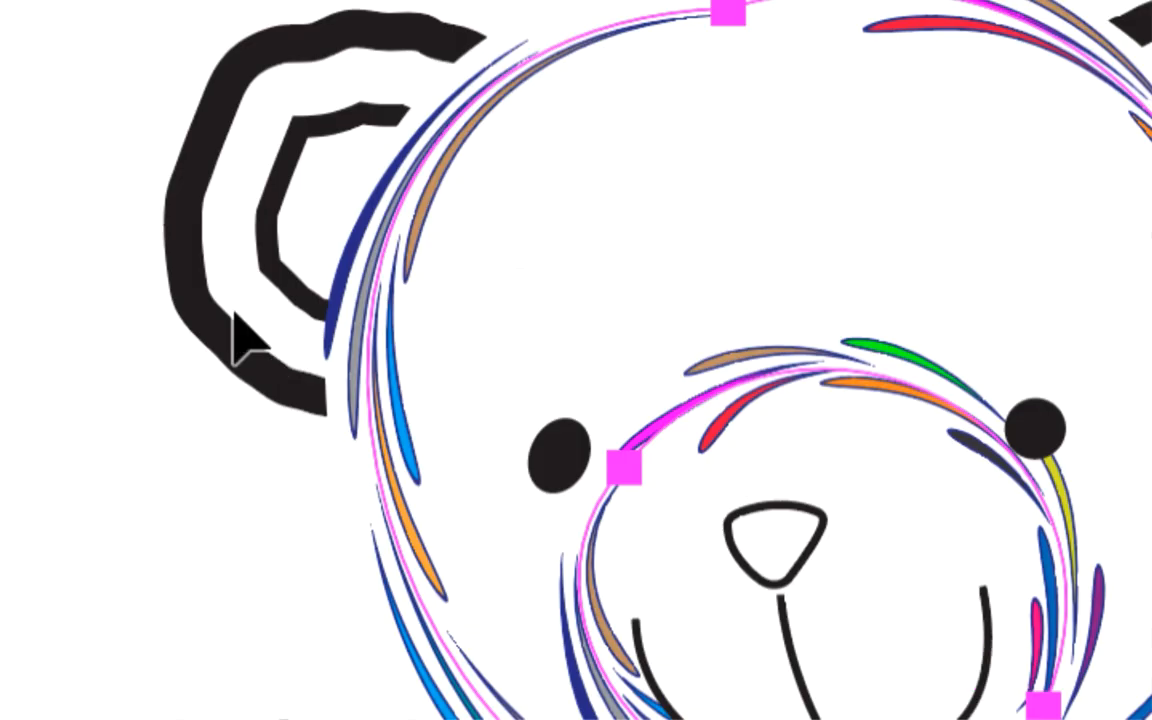
pyautogui.moveTo(252, 286); pyautogui.dragTo(628, 590)
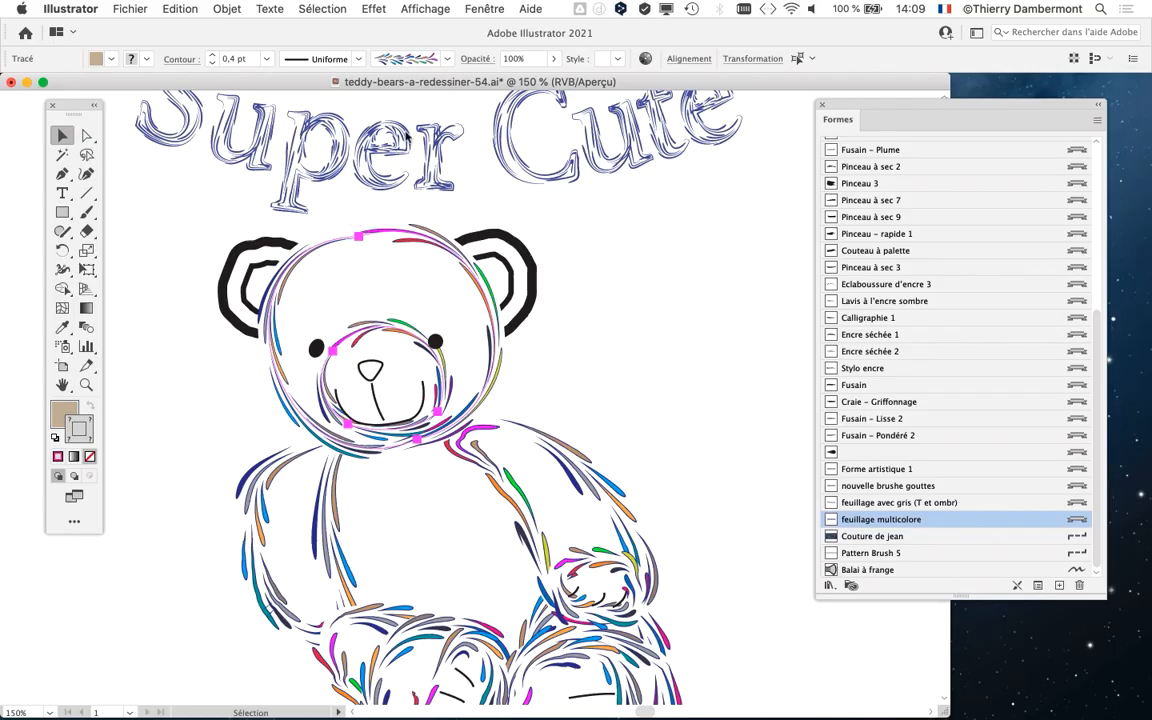
# Check the display setting for the selection bounding box, and inspect the anchor point on the muzzle outline.
pyautogui.click(425, 8)
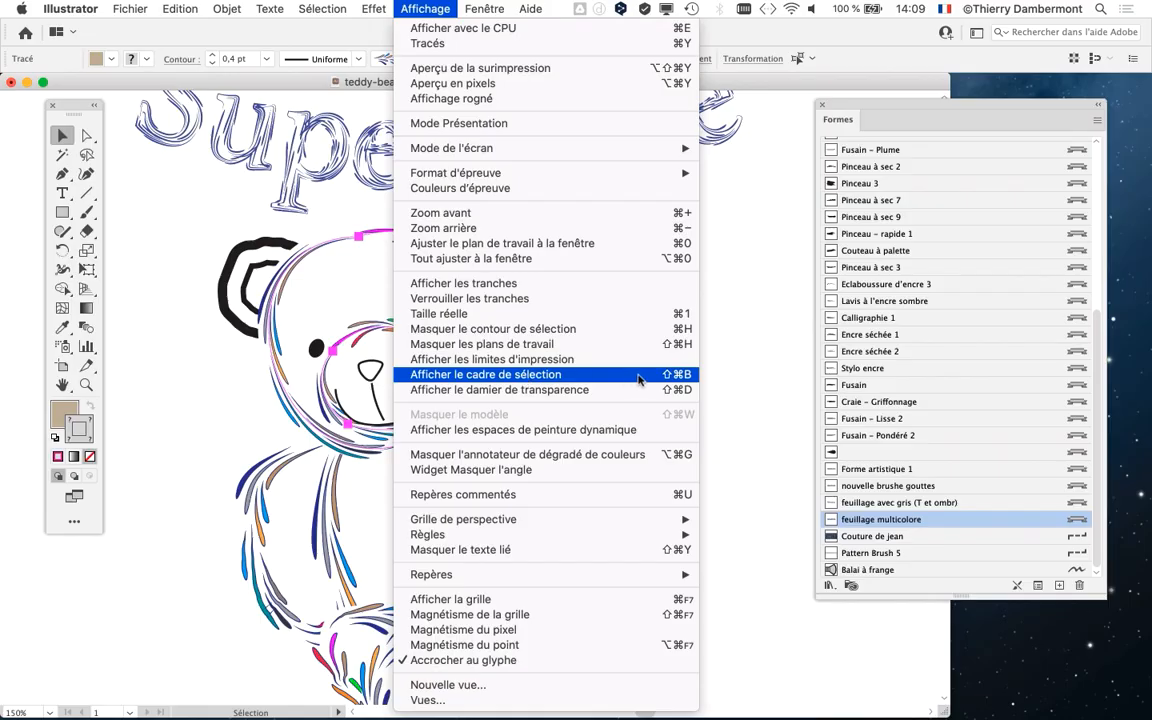
pyautogui.click(638, 376)
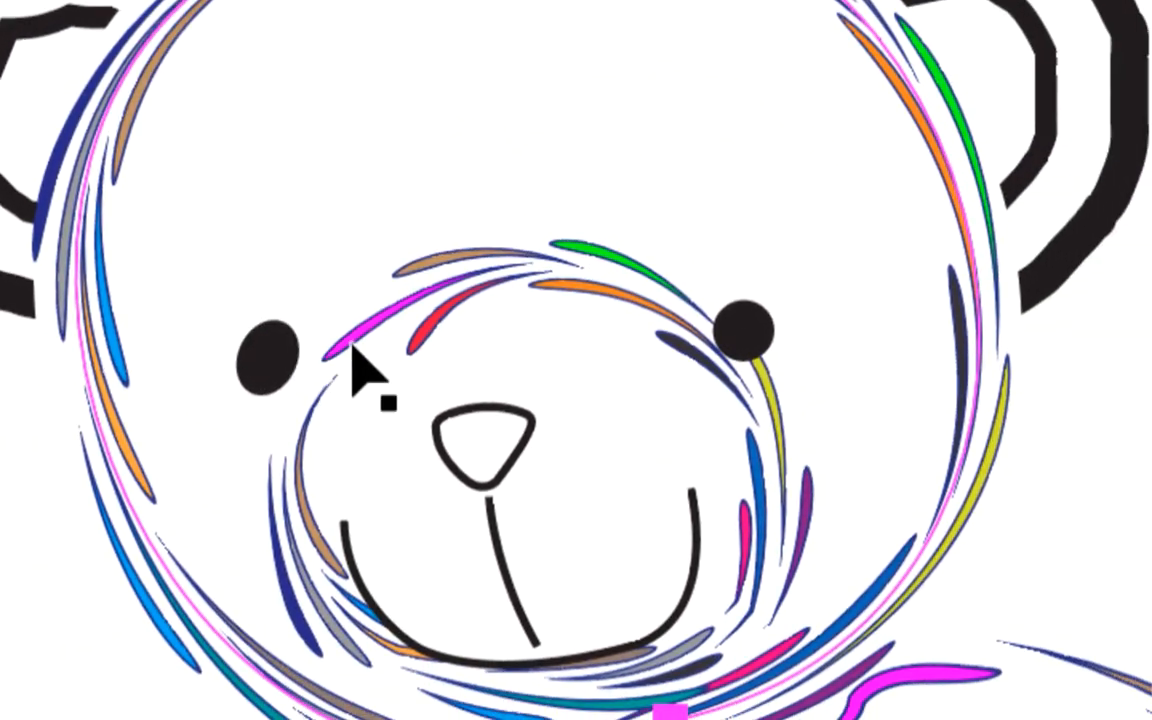
pyautogui.click(357, 345)
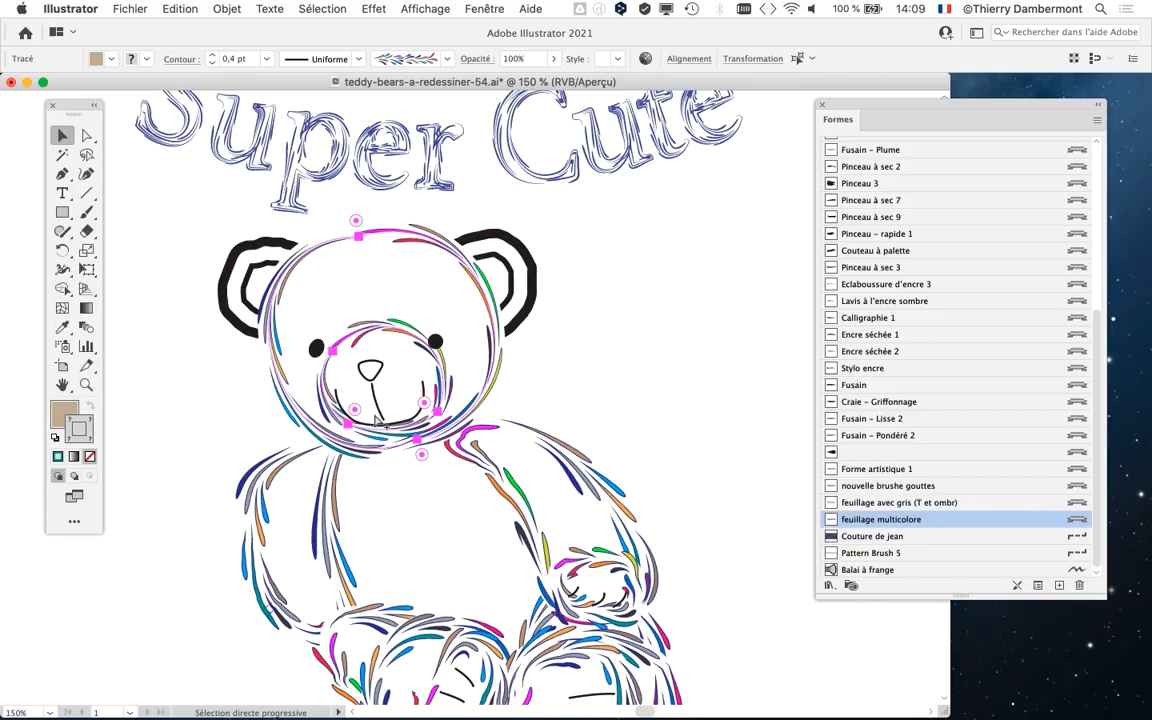
# Shift the tools panel slightly away from the bear, and display the Contour panel in the free space beside the drawing.
pyautogui.press('space')
pyautogui.moveTo(375, 413); pyautogui.dragTo(258, 346)
pyautogui.moveTo(72, 113); pyautogui.dragTo(61, 117)
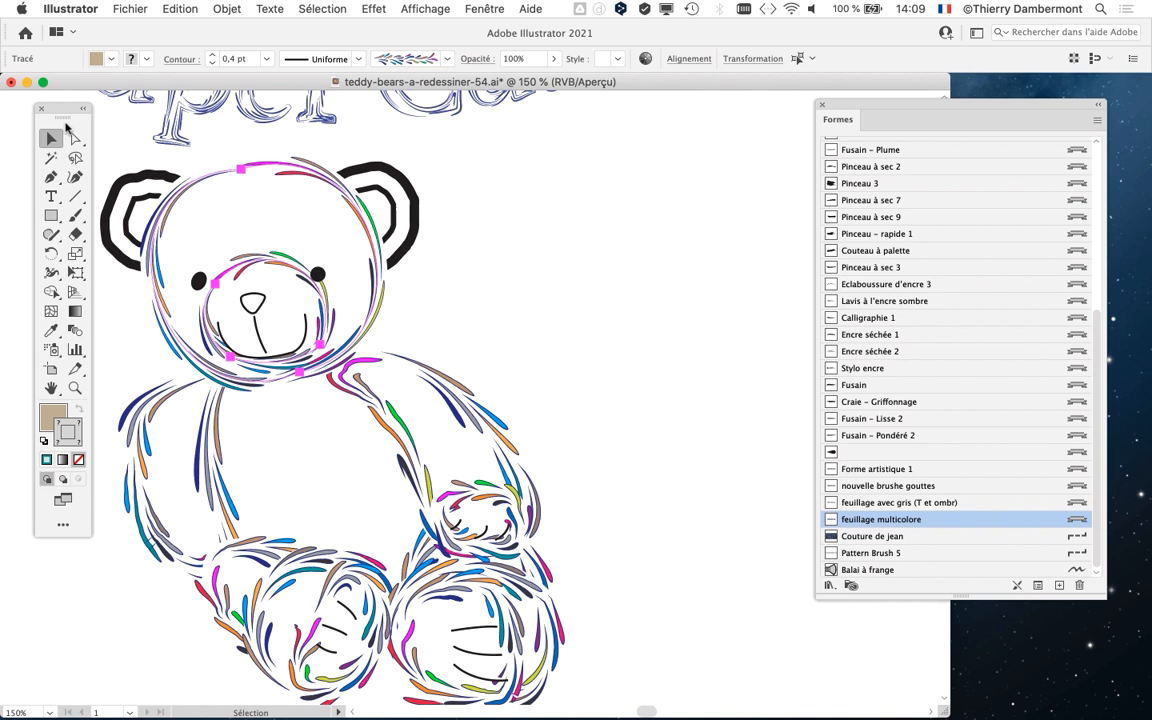
pyautogui.click(477, 8)
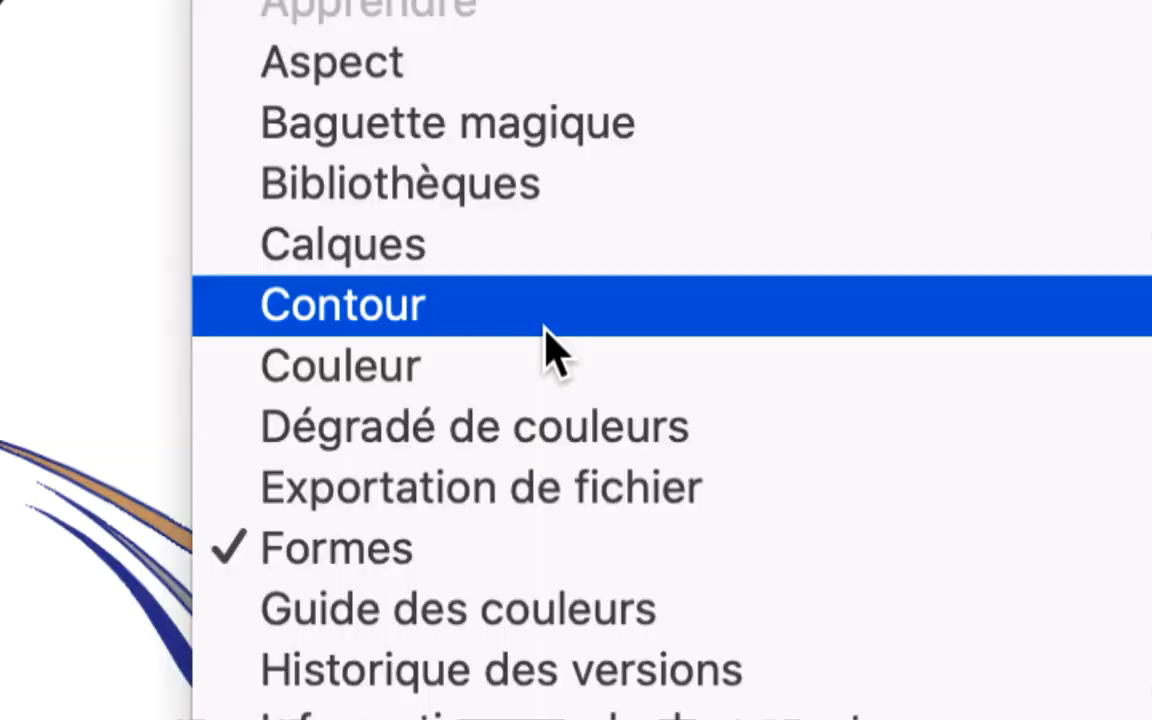
pyautogui.click(545, 326)
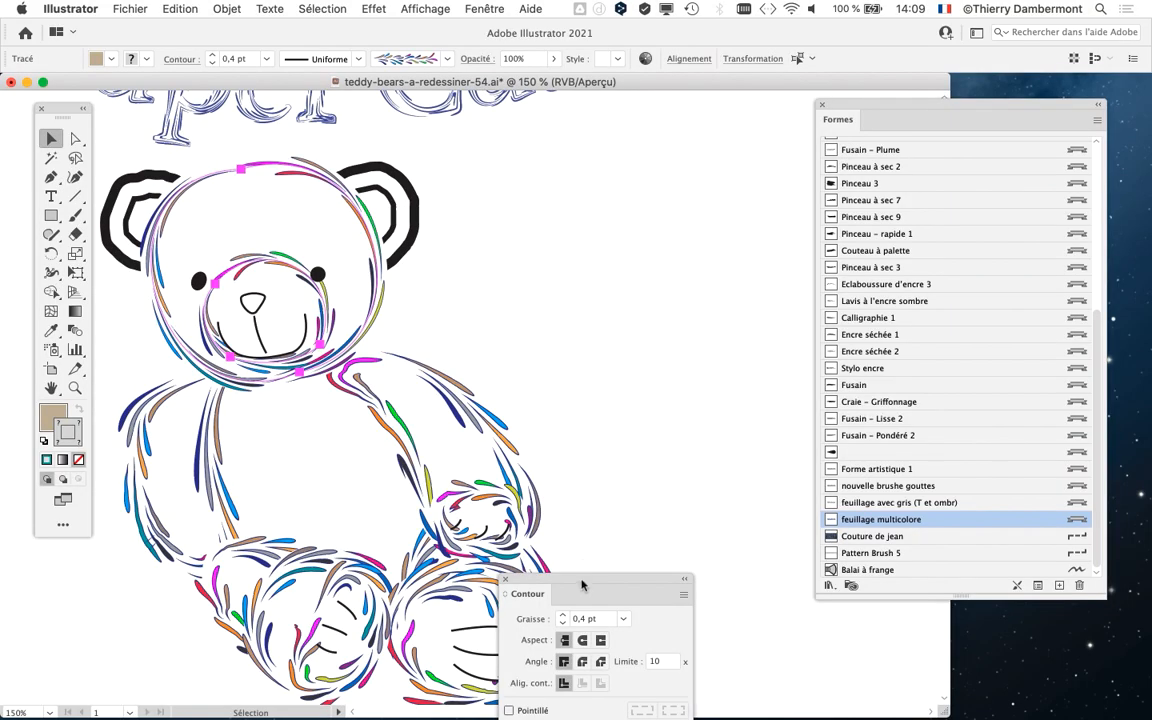
pyautogui.moveTo(582, 585); pyautogui.dragTo(727, 260)
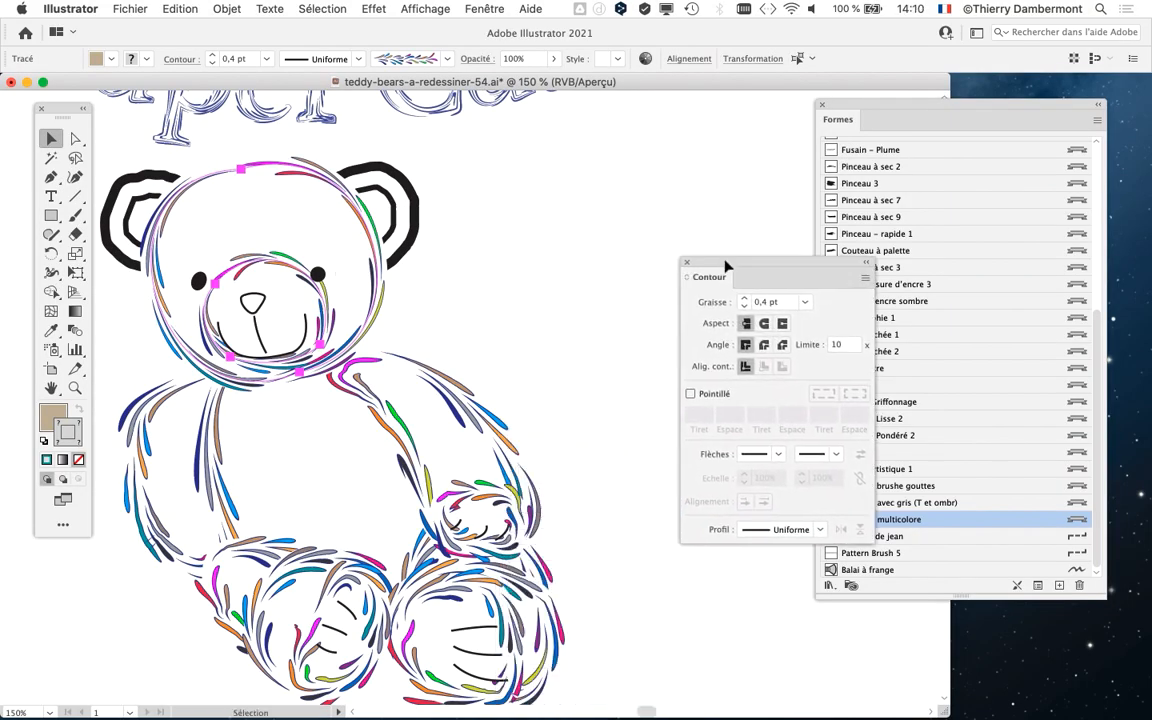
# Move the Formes panel out past the document window, and place the Contour panel next to the bear's head.
pyautogui.moveTo(525, 296); pyautogui.dragTo(581, 314)
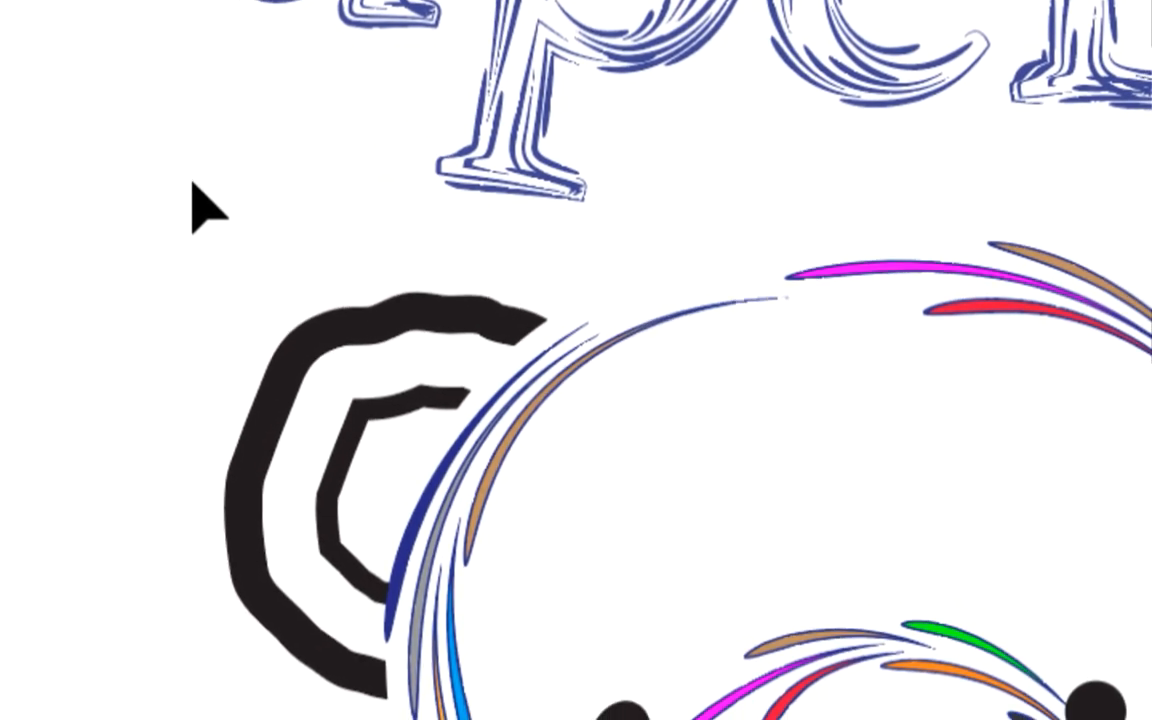
pyautogui.moveTo(192, 182)
pyautogui.mouseDown()
pyautogui.moveTo(327, 287)
pyautogui.moveTo(200, 193)
pyautogui.moveTo(270, 237)
pyautogui.moveTo(320, 298)
pyautogui.mouseUp()
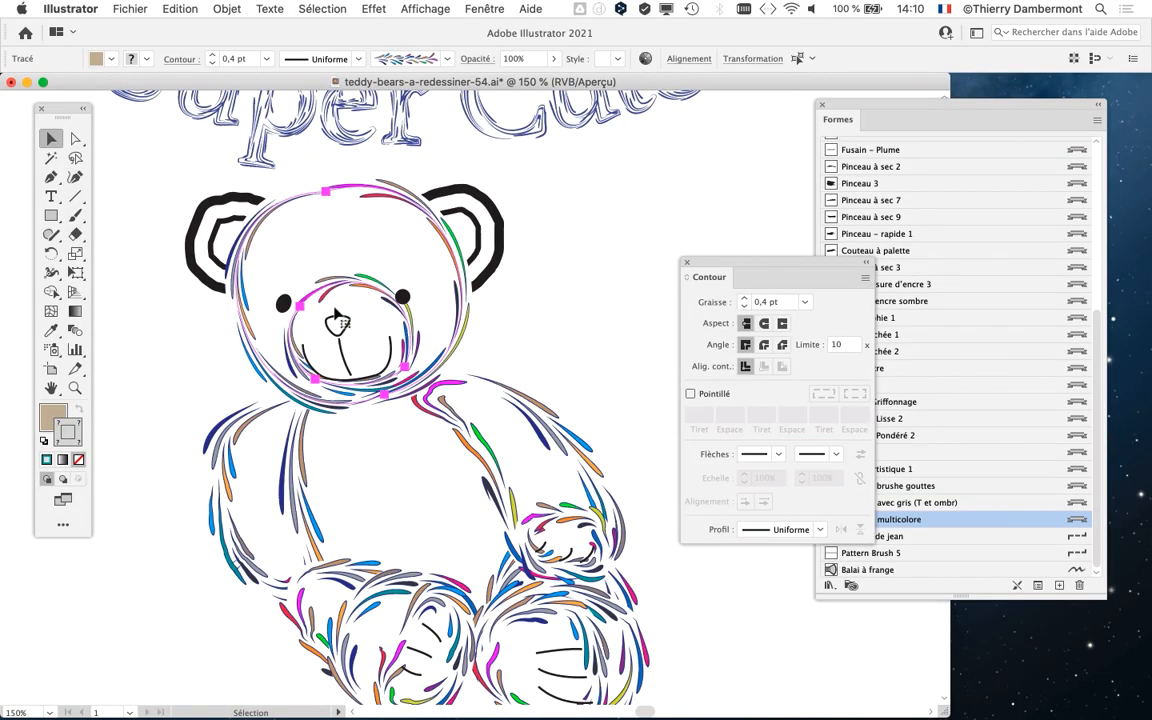
pyautogui.press('a')
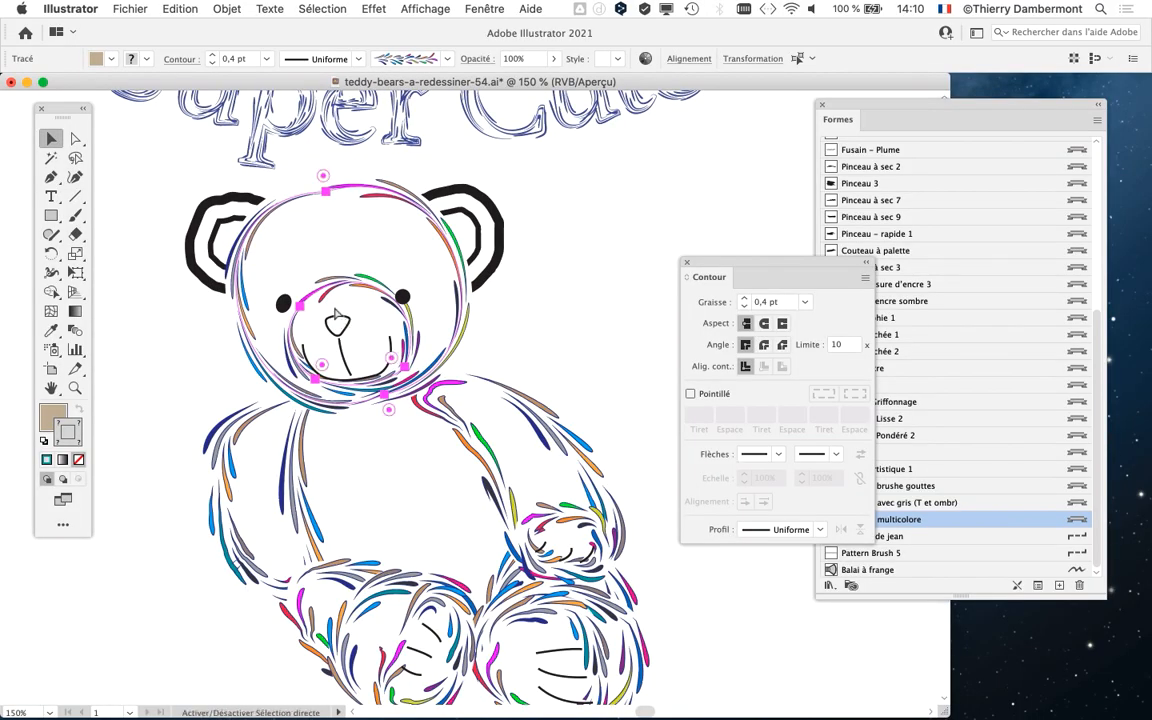
pyautogui.click(957, 120)
pyautogui.moveTo(884, 110); pyautogui.dragTo(1008, 108)
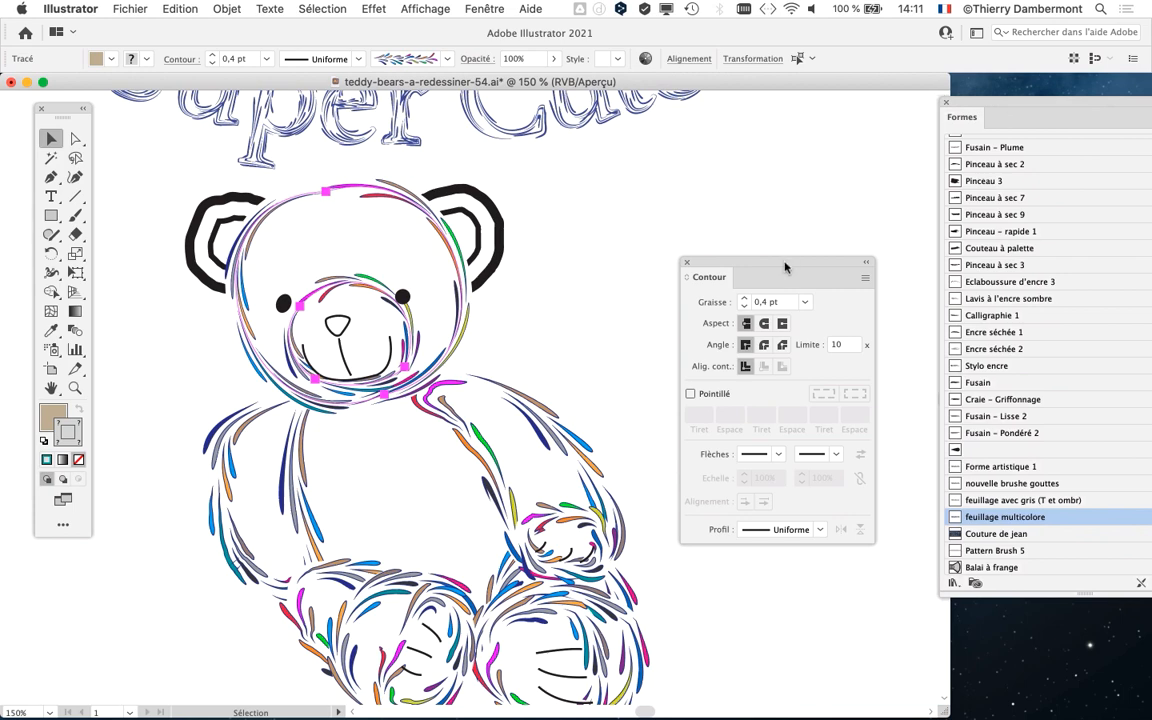
pyautogui.moveTo(784, 265); pyautogui.dragTo(727, 155)
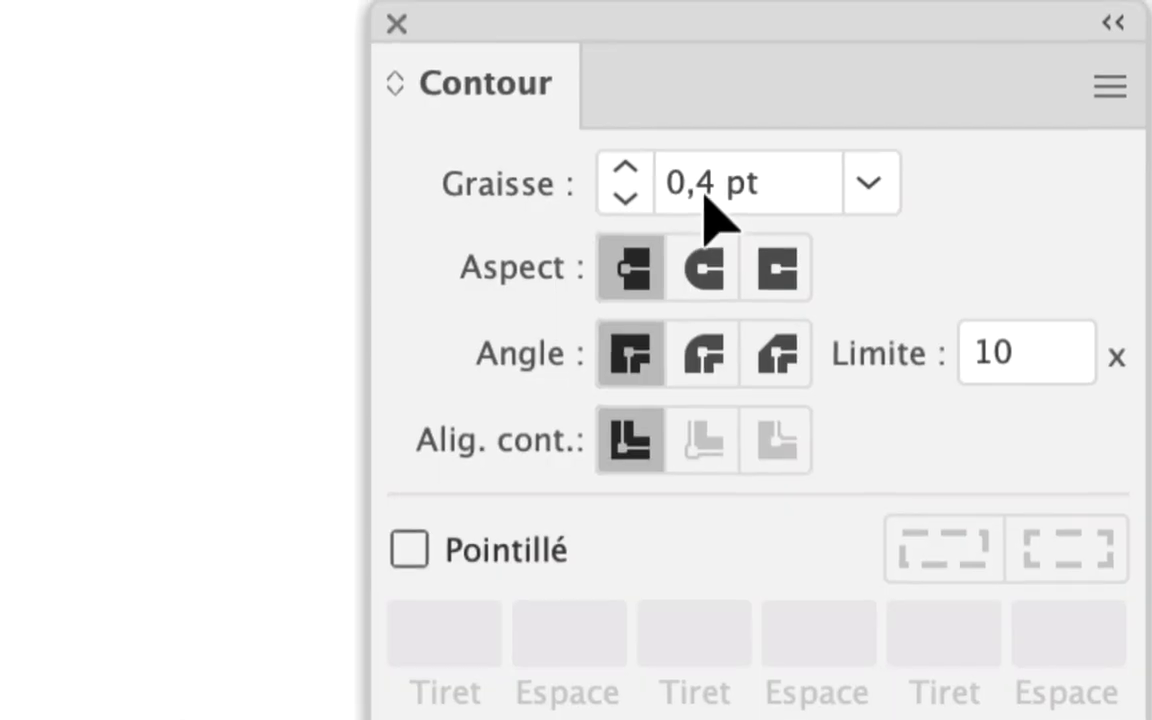
# Set the stroke weight of the selected head and muzzle outlines to 0,7 pt.
pyautogui.click(706, 190)
pyautogui.doubleClick(706, 190)
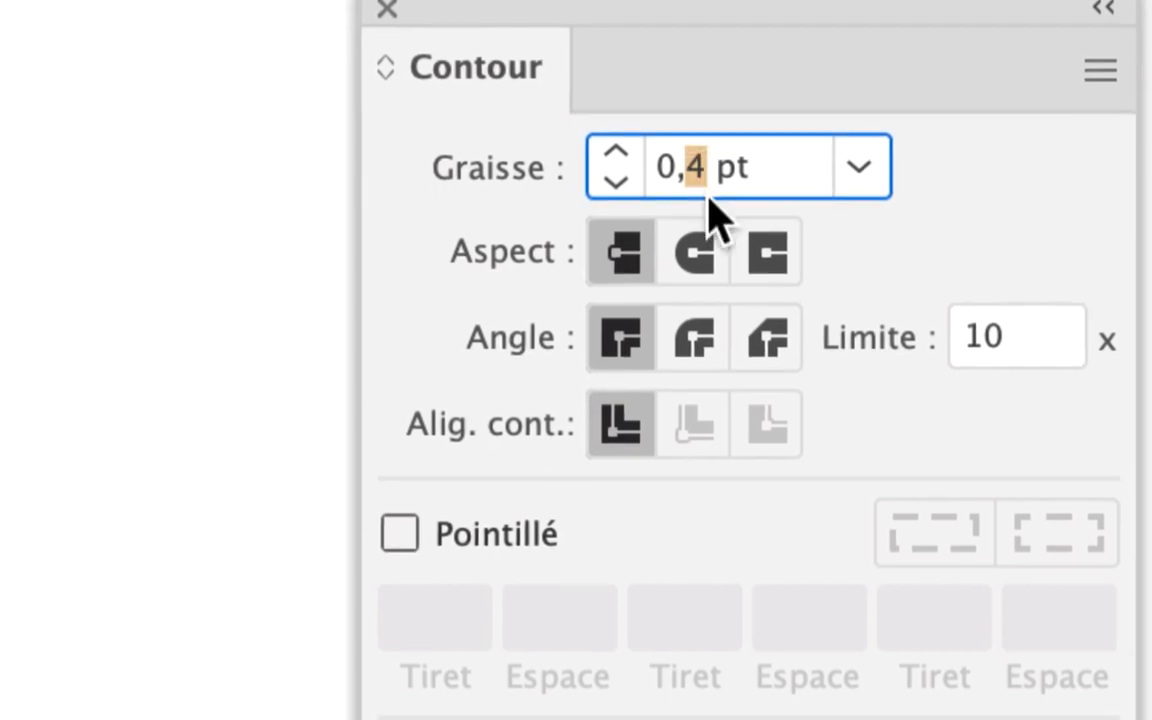
pyautogui.write('7')
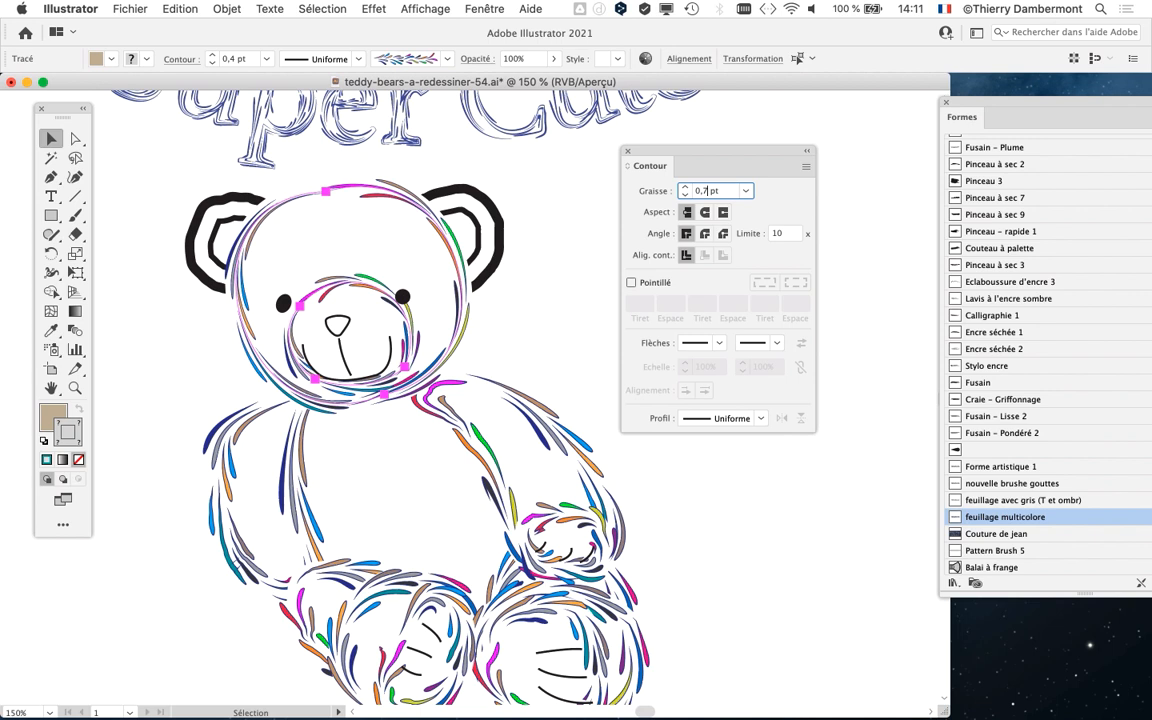
pyautogui.press('Tab')
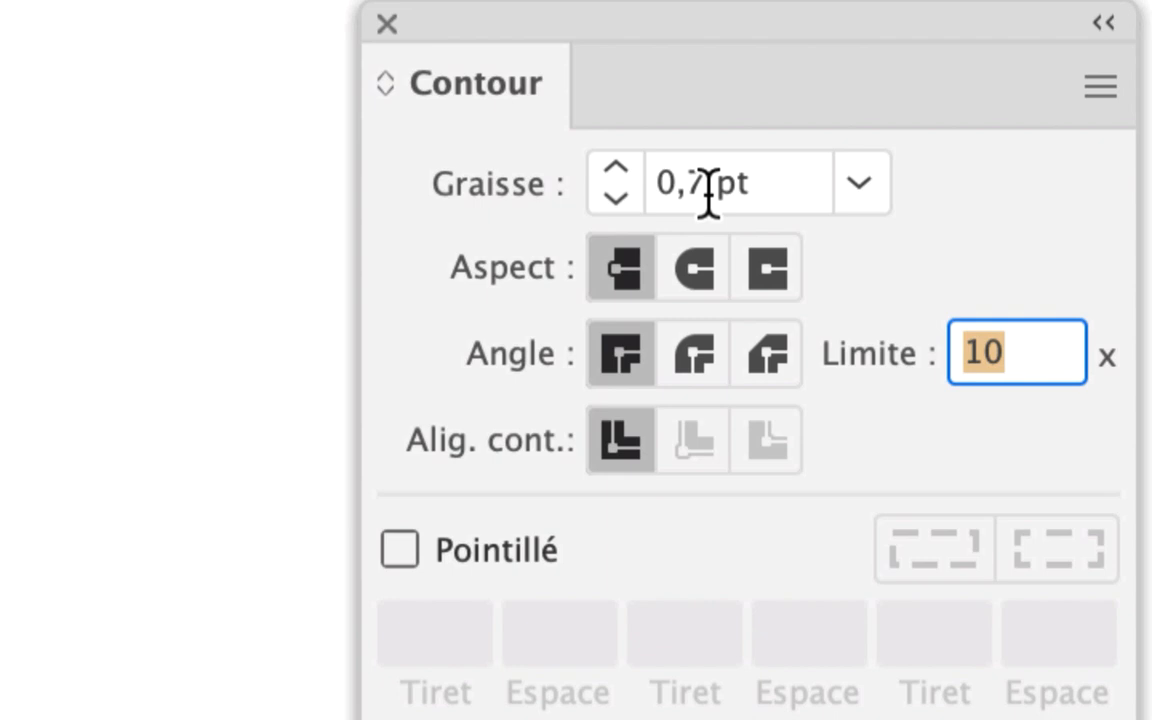
# Reduce the stroke weight of the head and muzzle outlines to 0,6 pt.
pyautogui.doubleClick(705, 190)
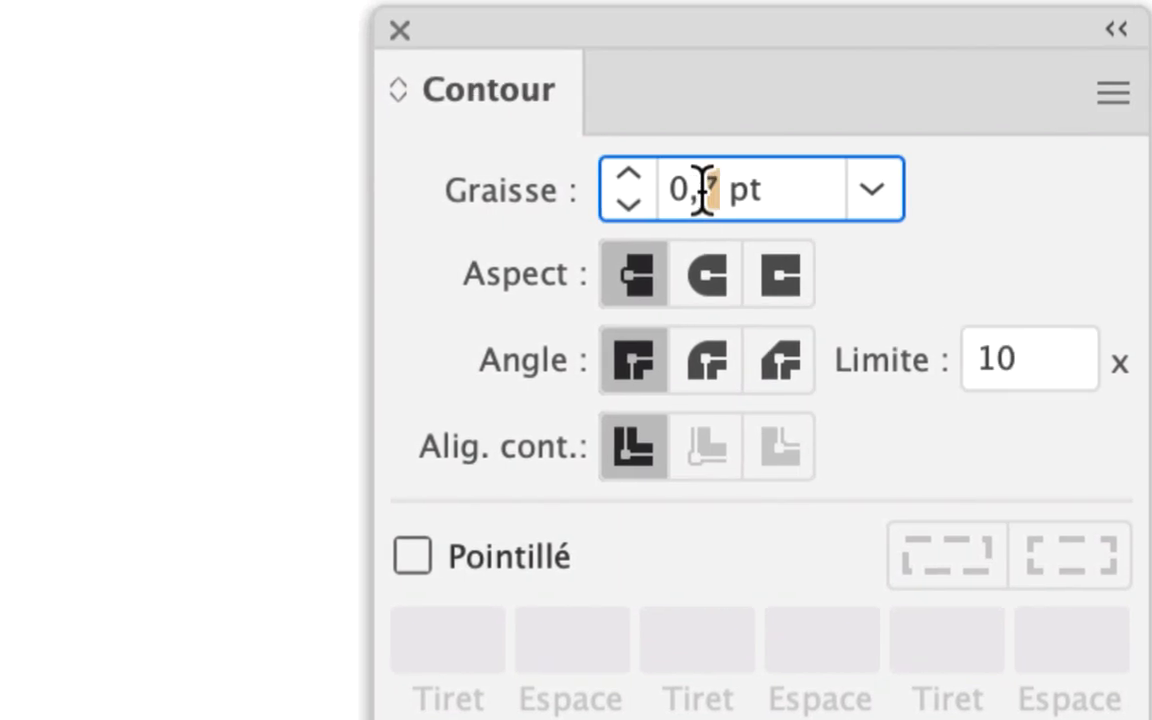
pyautogui.write('6')
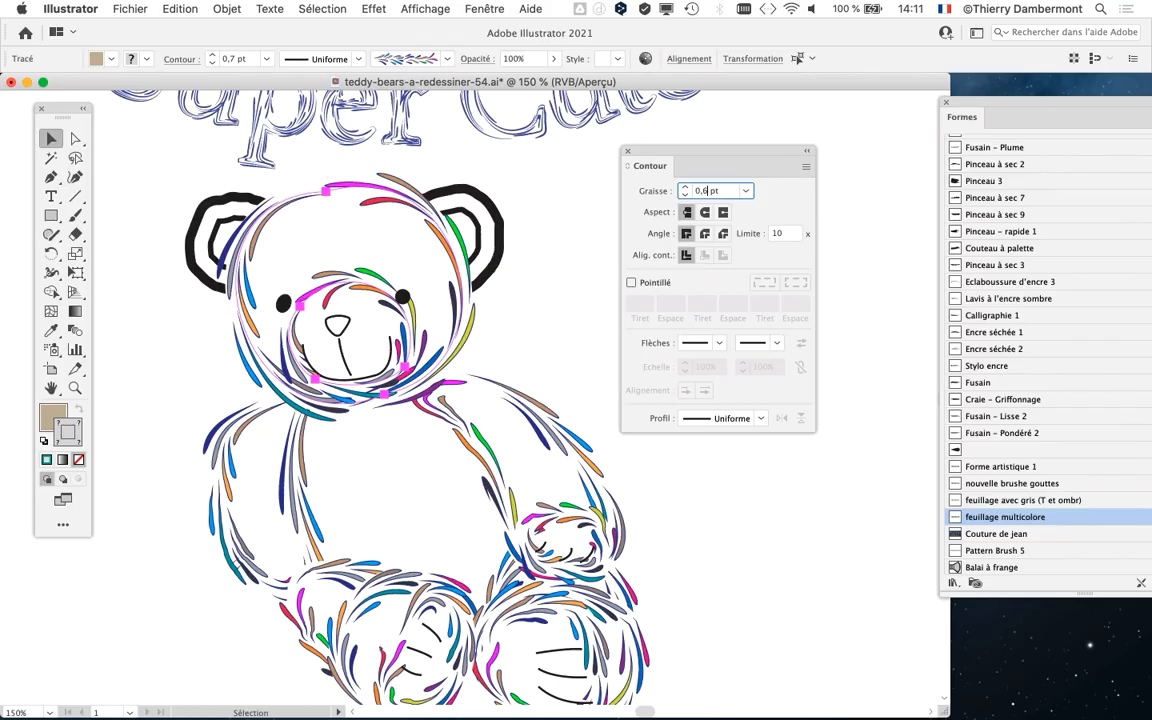
pyautogui.press('Tab')
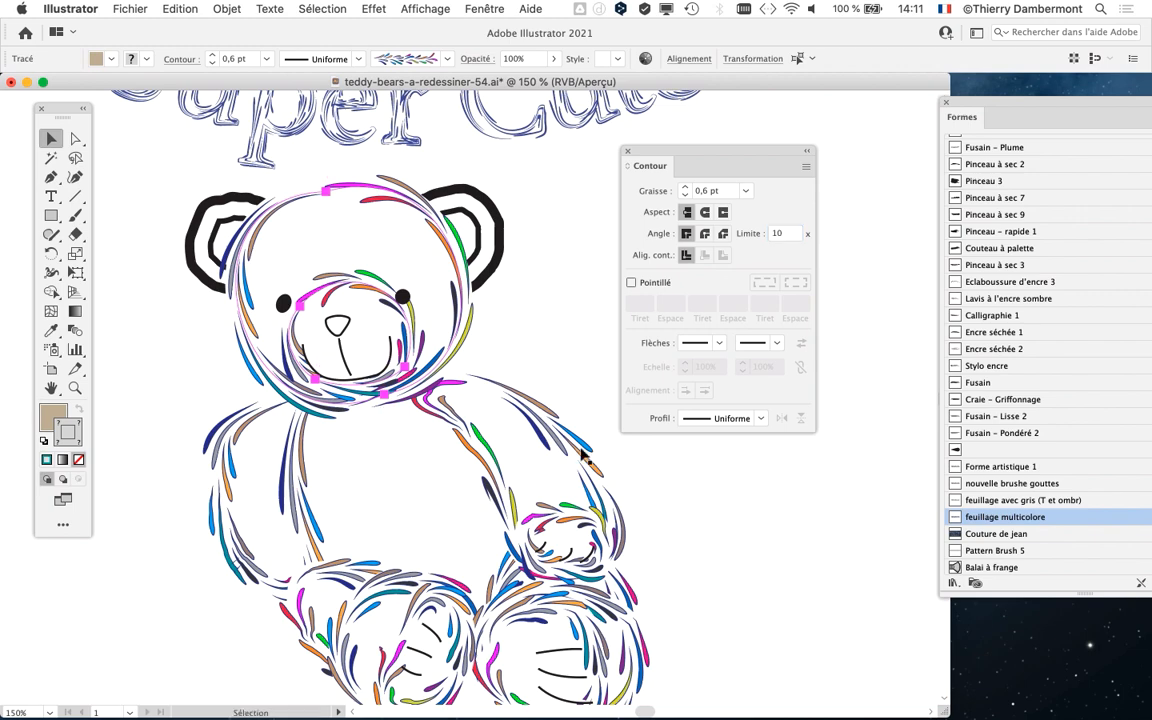
# Select the bear's body, arm and leg outlines together, and bring the Contour panel closer to the drawing.
pyautogui.scroll(-5, 476, 385)
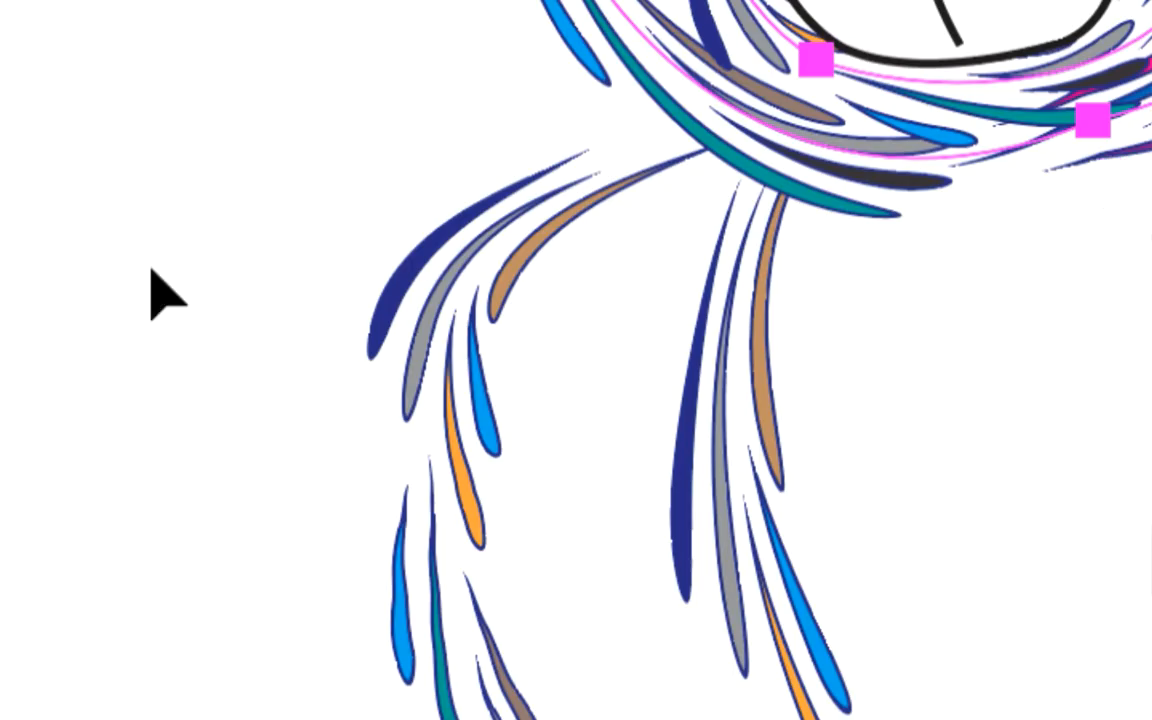
pyautogui.moveTo(151, 268)
pyautogui.mouseDown()
pyautogui.moveTo(314, 313)
pyautogui.moveTo(527, 412)
pyautogui.moveTo(578, 470)
pyautogui.mouseUp()
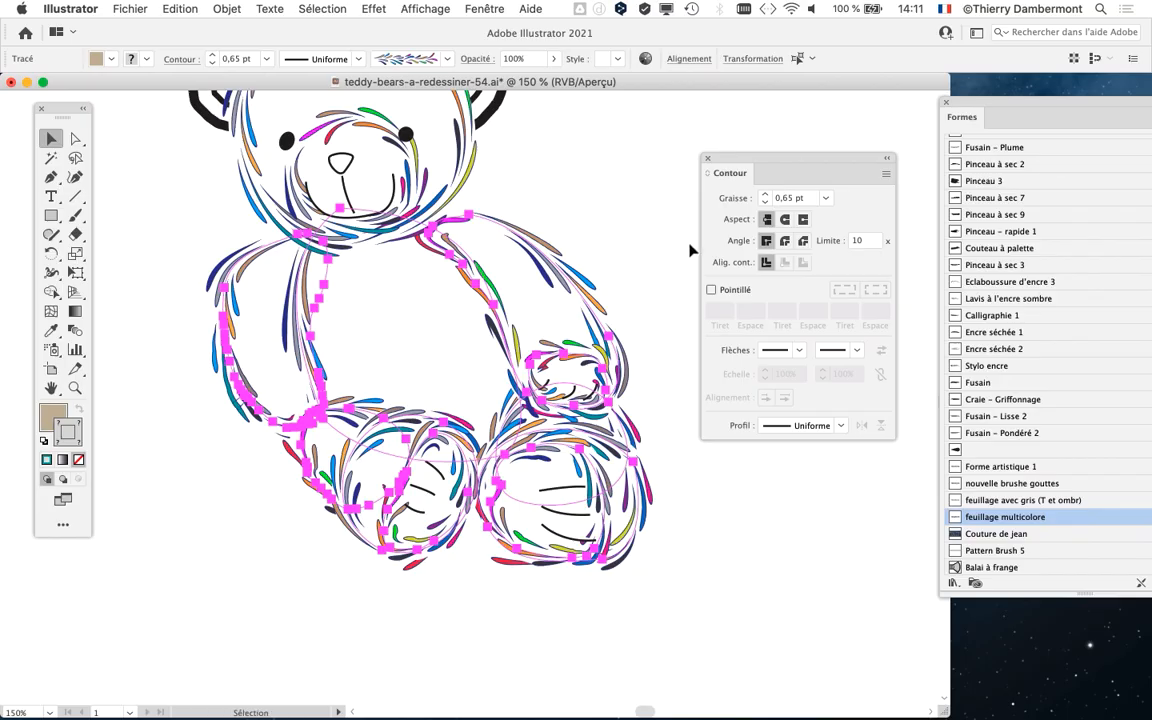
pyautogui.scroll(5, 514, 411)
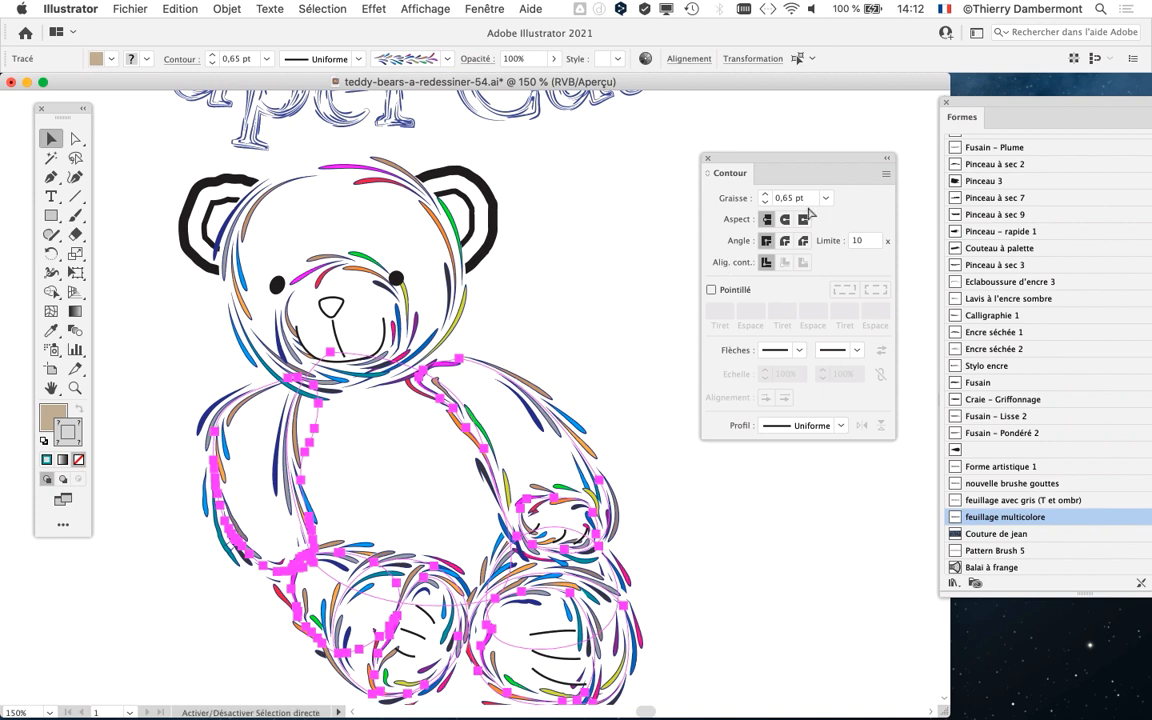
pyautogui.moveTo(784, 168); pyautogui.dragTo(720, 167)
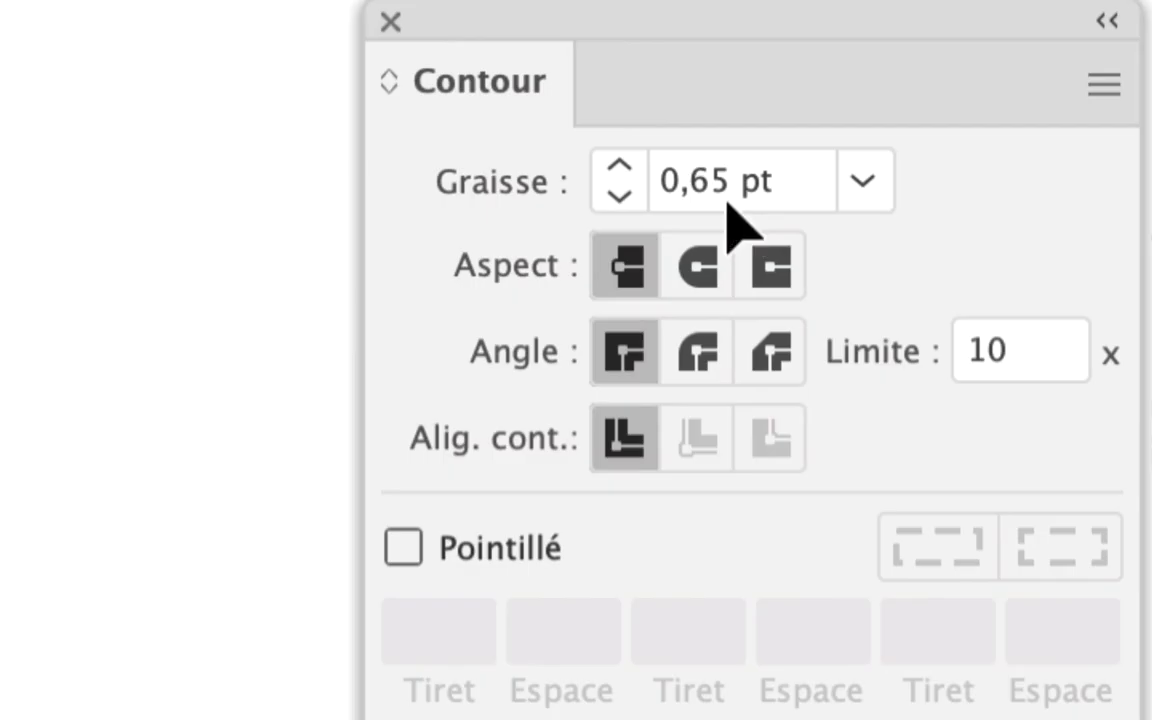
# Try a stroke weight of 0,9 pt on the selected body, arm and leg outlines.
pyautogui.click(723, 180)
pyautogui.doubleClick(697, 188)
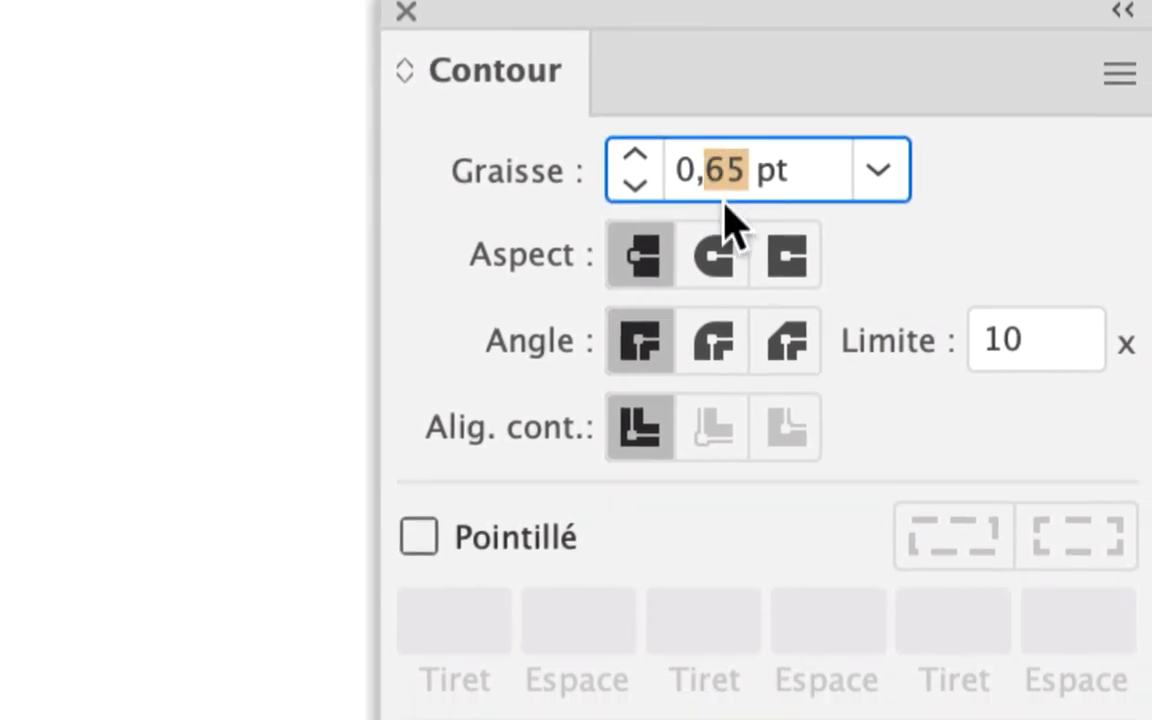
pyautogui.write('9')
pyautogui.press('Tab')
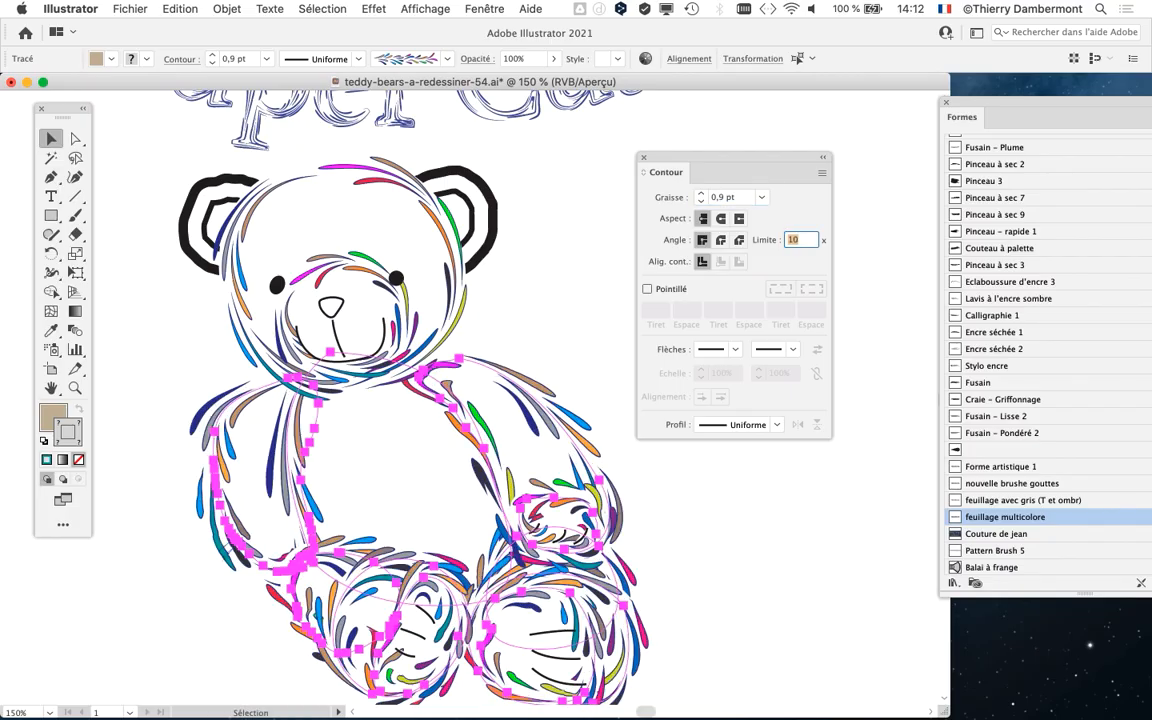
# Try thinner stroke weights of 0,2 pt and 0,3 pt on the selected body, arm and leg outlines.
pyautogui.doubleClick(721, 197)
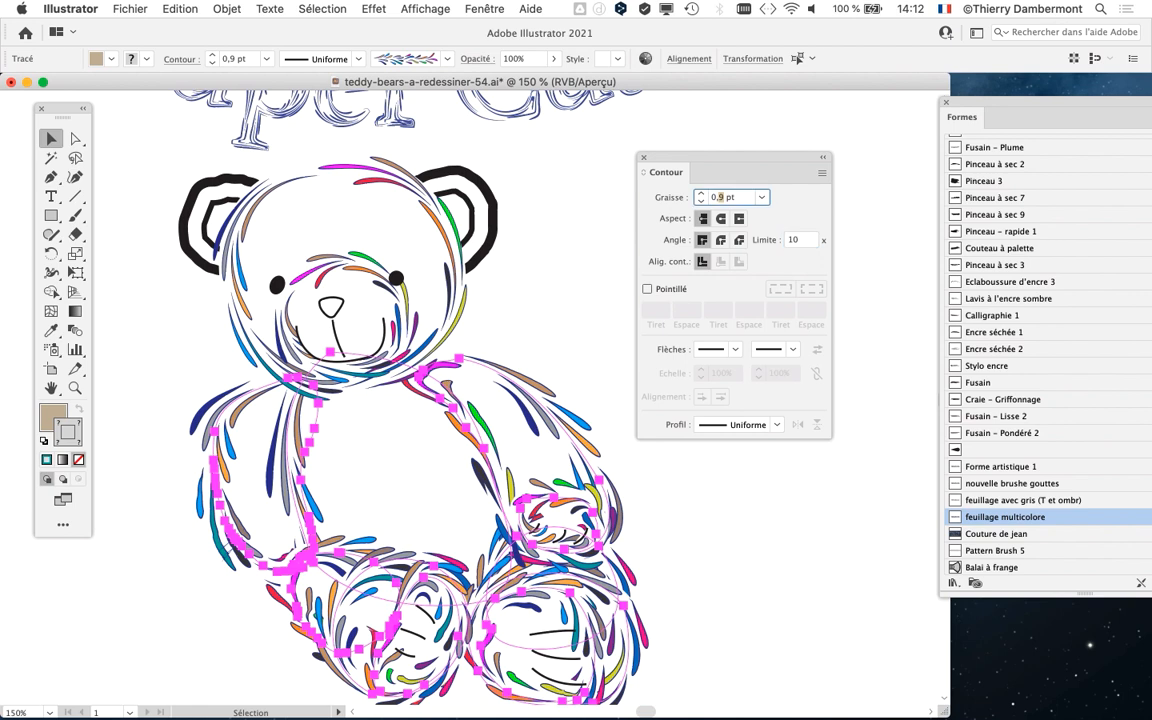
pyautogui.write('2')
pyautogui.press('Tab')
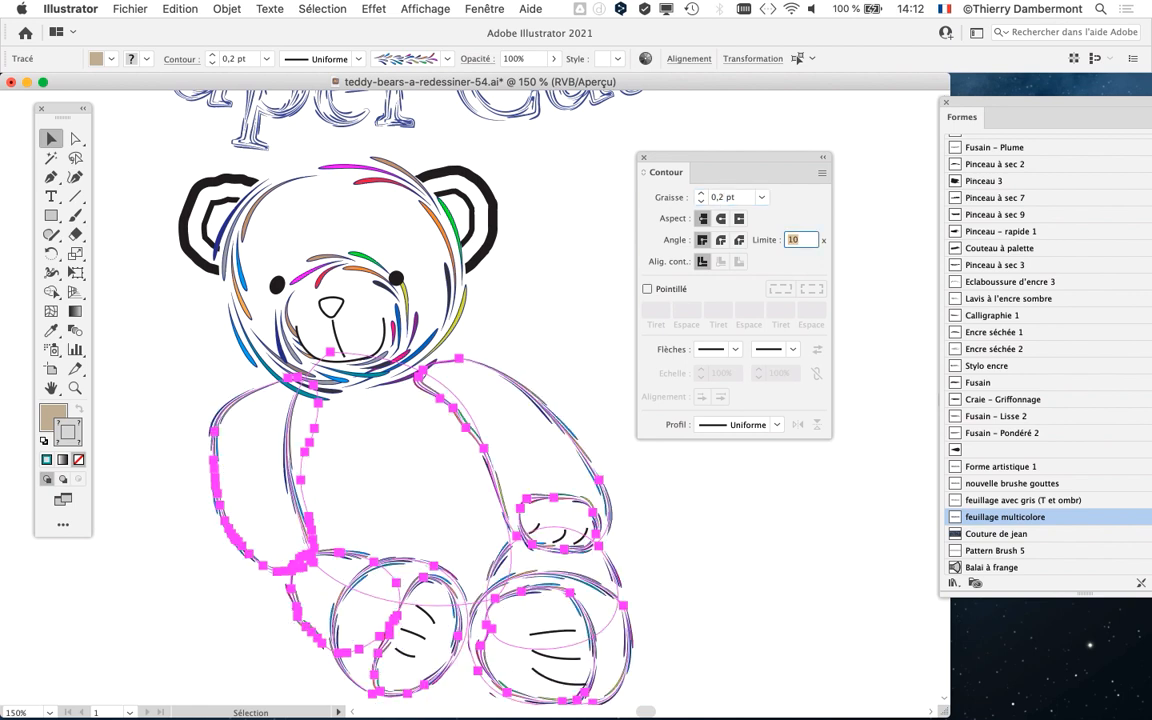
pyautogui.doubleClick(719, 197)
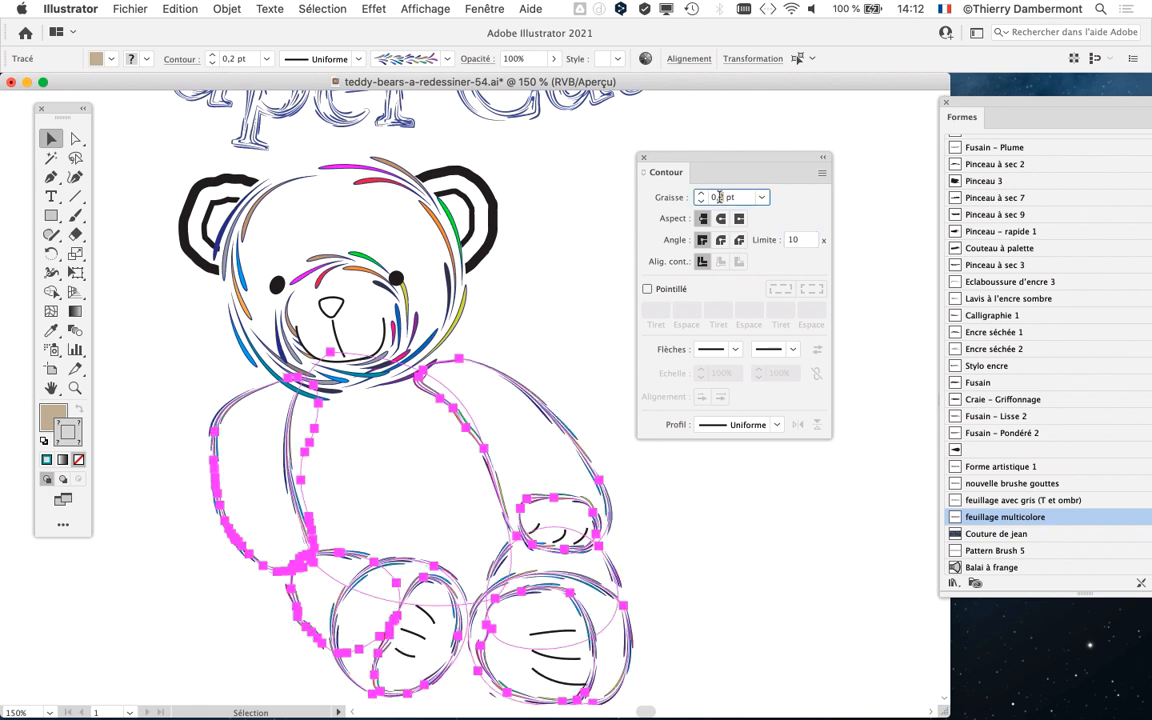
pyautogui.press('Tab')
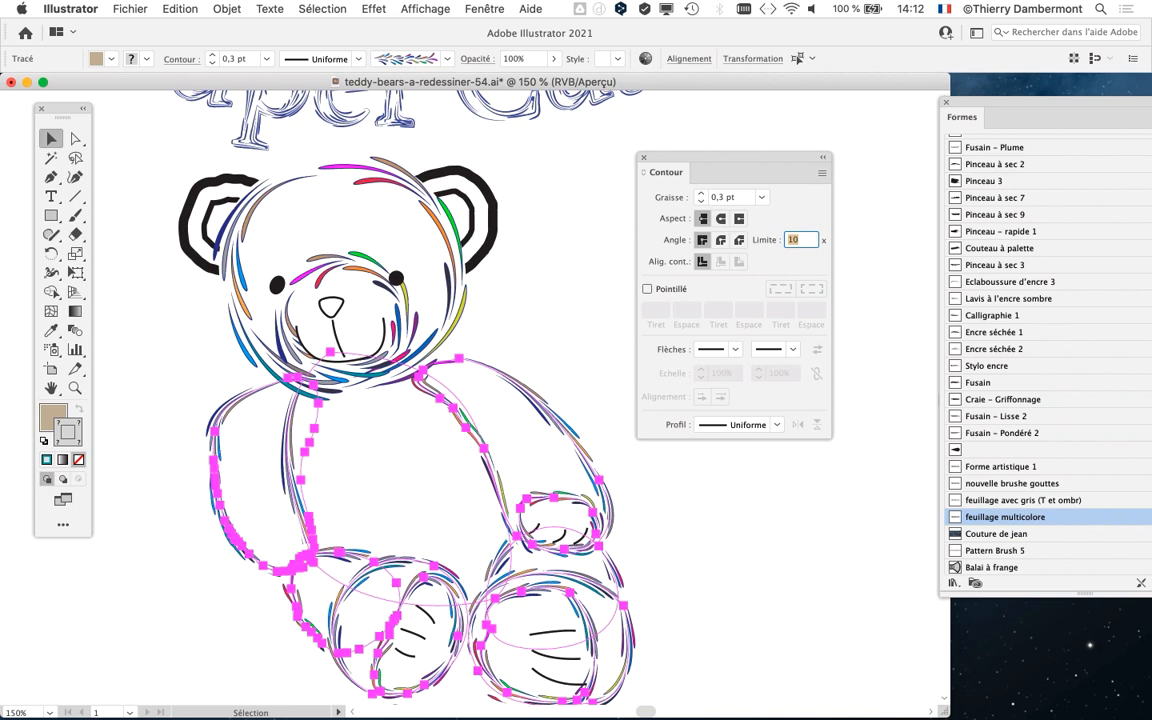
# Set the stroke weight of the body, arm and leg outlines to 0,4 pt, move the Contour panel clear of the bear, and deselect everything.
pyautogui.click(719, 197)
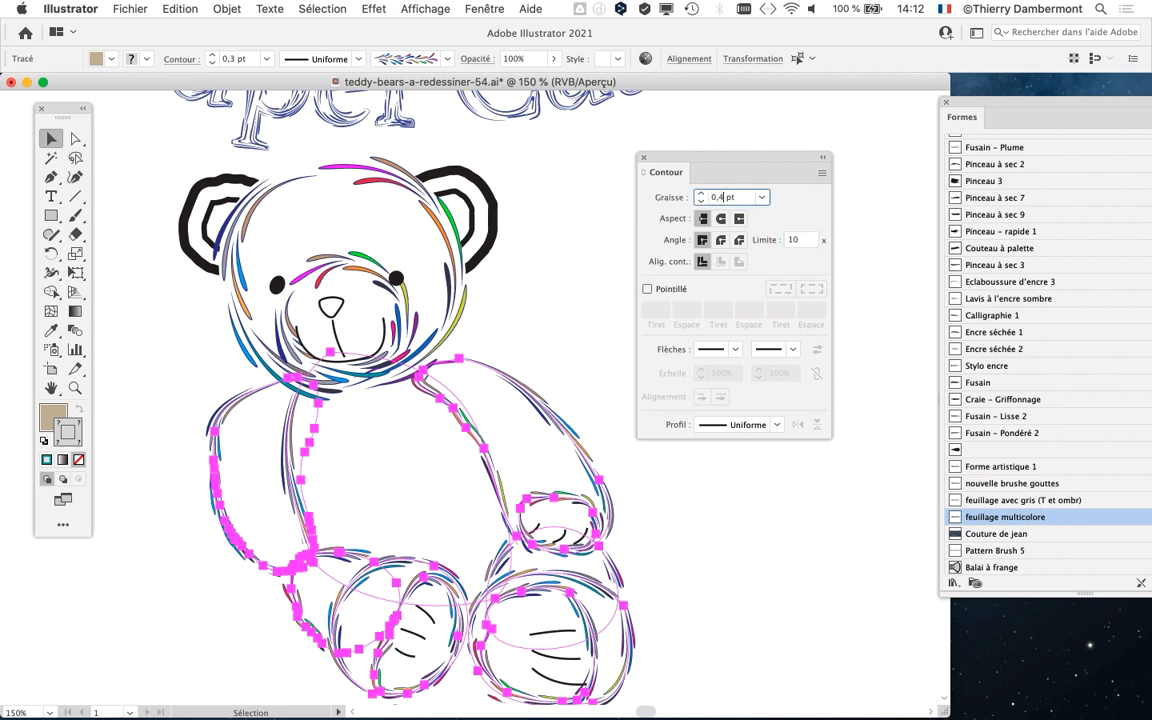
pyautogui.write('4')
pyautogui.press('Tab')
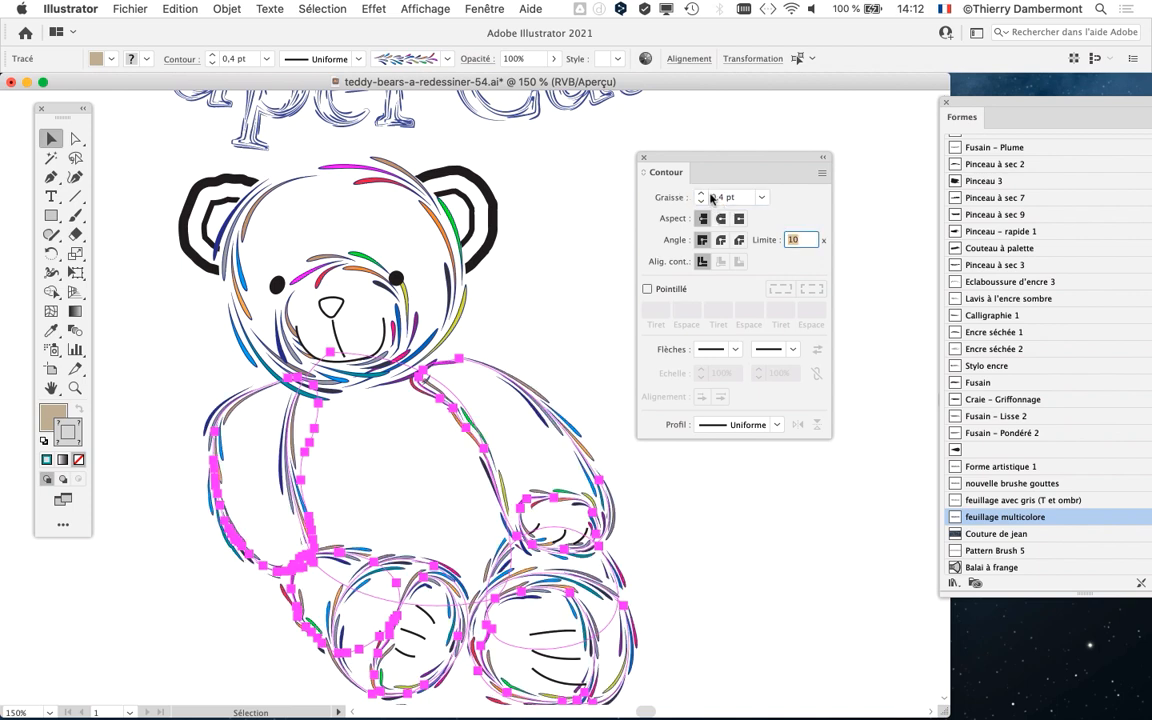
pyautogui.moveTo(704, 172); pyautogui.dragTo(765, 148)
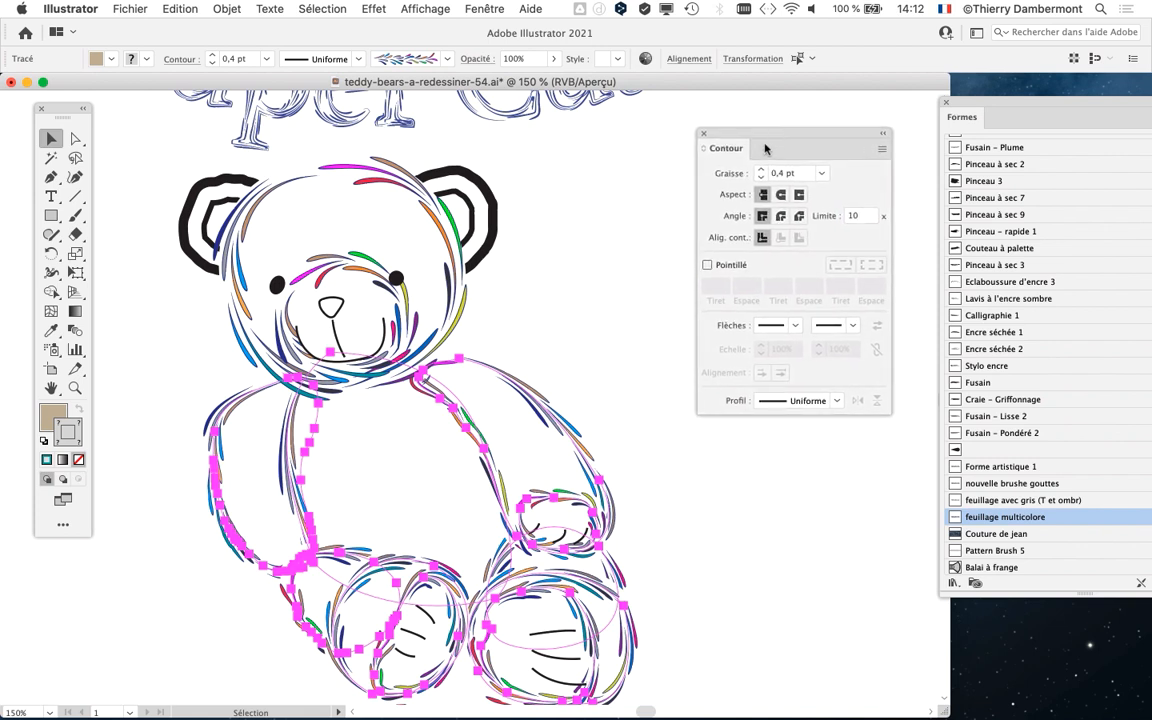
pyautogui.click(647, 362)
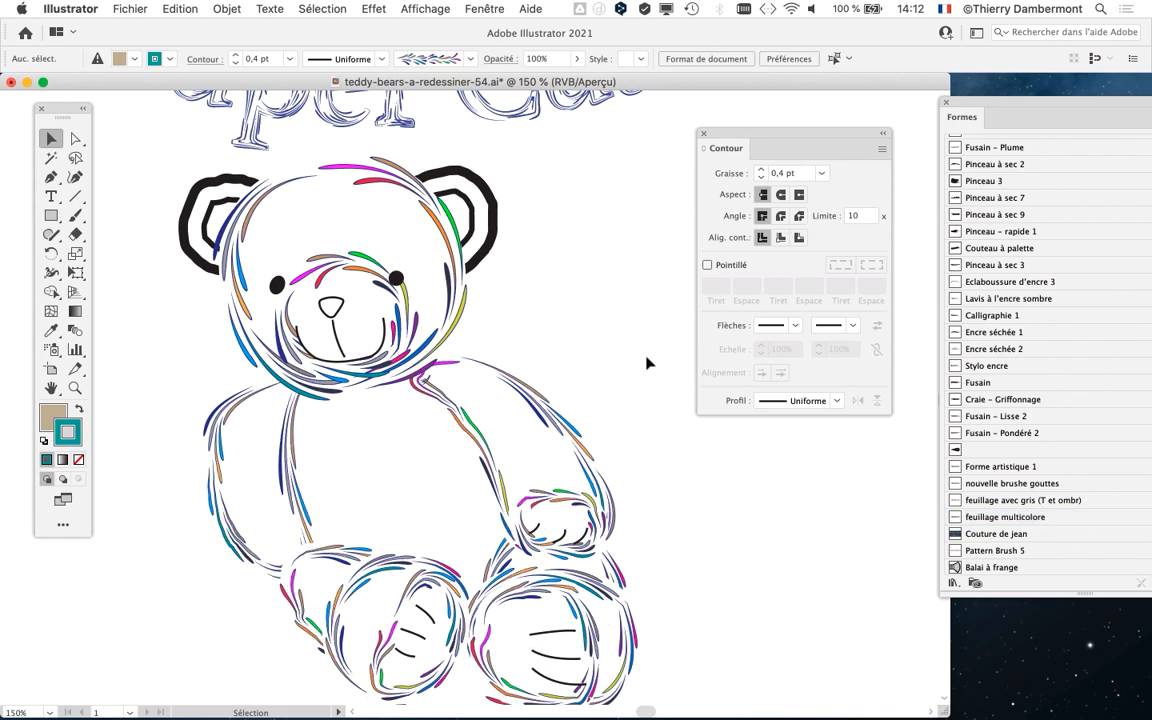
# Save the drawing as a new Illustrator version named teddy-bears-a-redessiner-55.ai in the teddy bear 14 folder.
pyautogui.scroll(-1, 644, 360)
pyautogui.moveTo(538, 331); pyautogui.dragTo(381, 329)
pyautogui.click(128, 9)
pyautogui.click(170, 159)
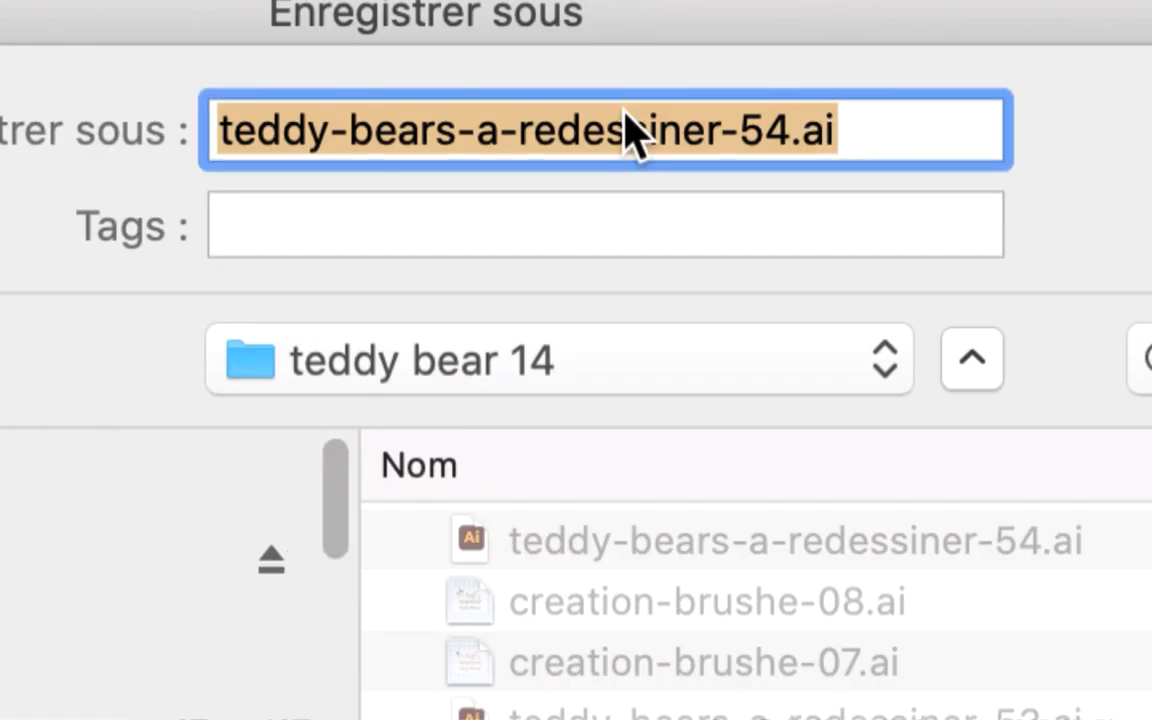
pyautogui.click(690, 130)
pyautogui.moveTo(690, 130); pyautogui.dragTo(675, 128)
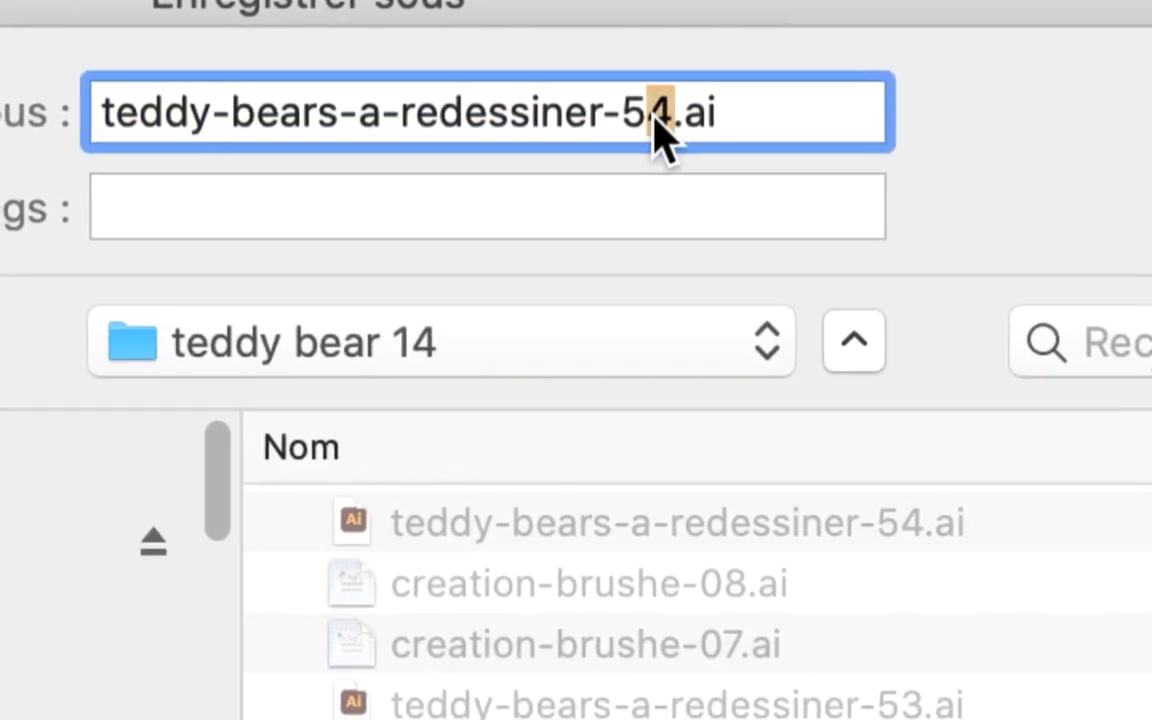
pyautogui.write('5')
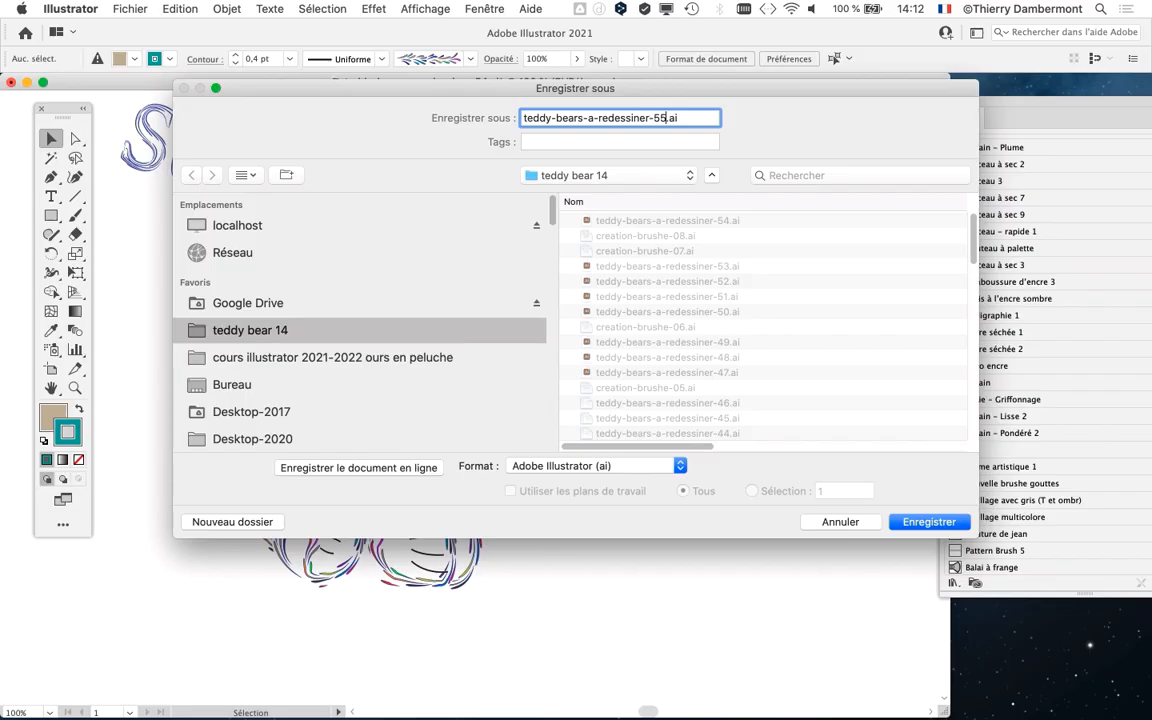
pyautogui.press('Return')
pyautogui.press('Return')
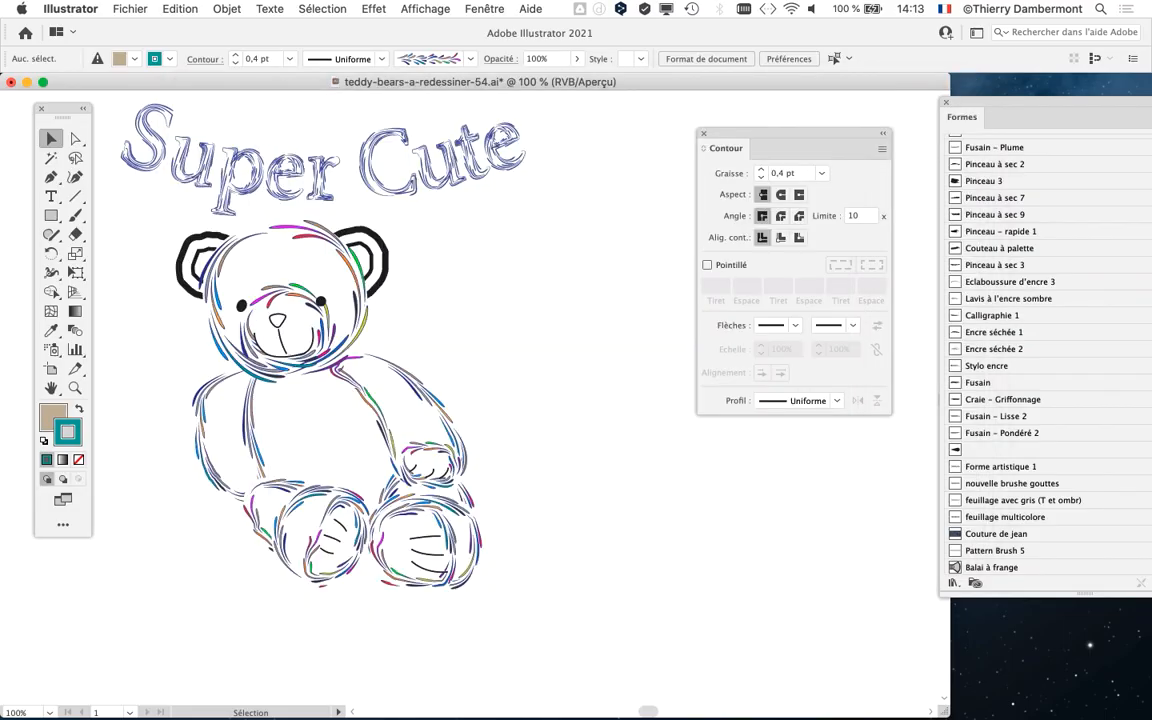
# Switch to Finder and open creation-brushe-08.ai from the teddy bear 14 folder in Illustrator.
pyautogui.press('super+Tab')
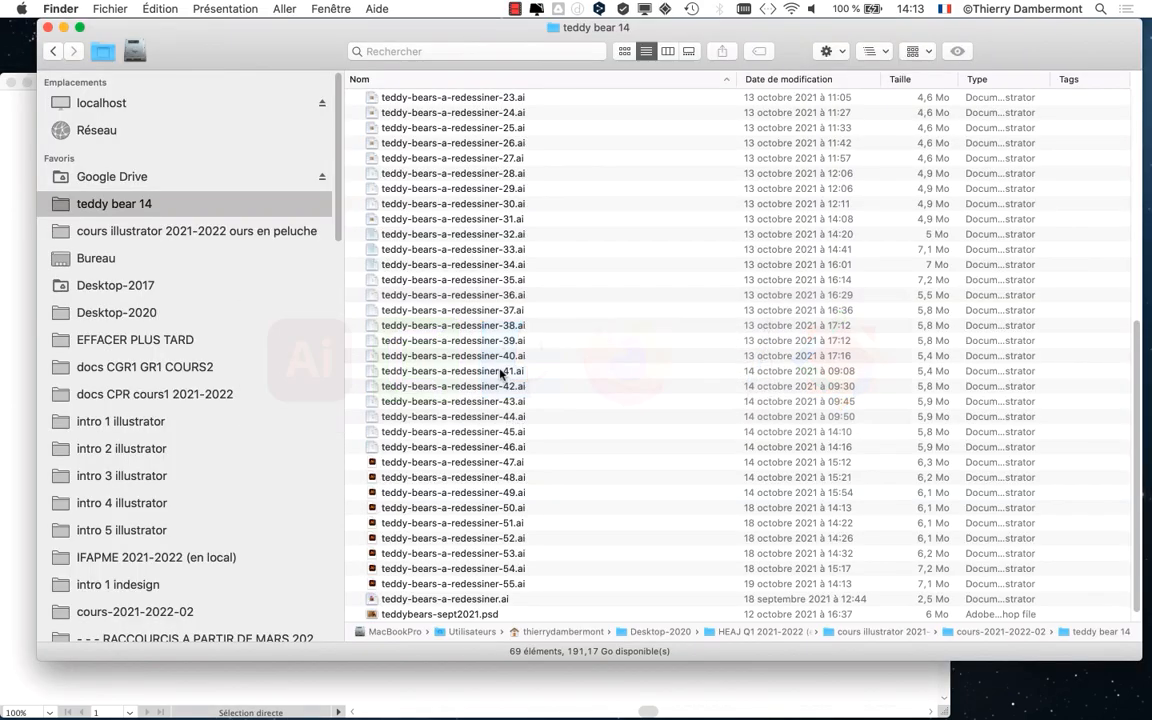
pyautogui.click(495, 372)
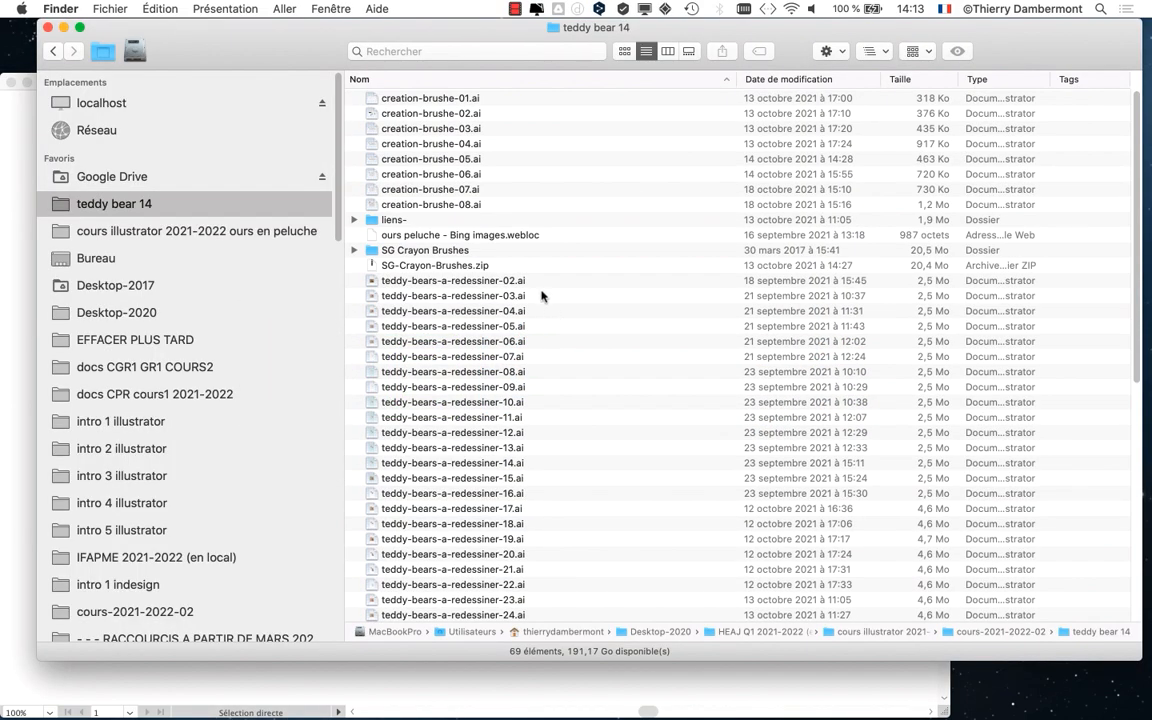
pyautogui.click(408, 205)
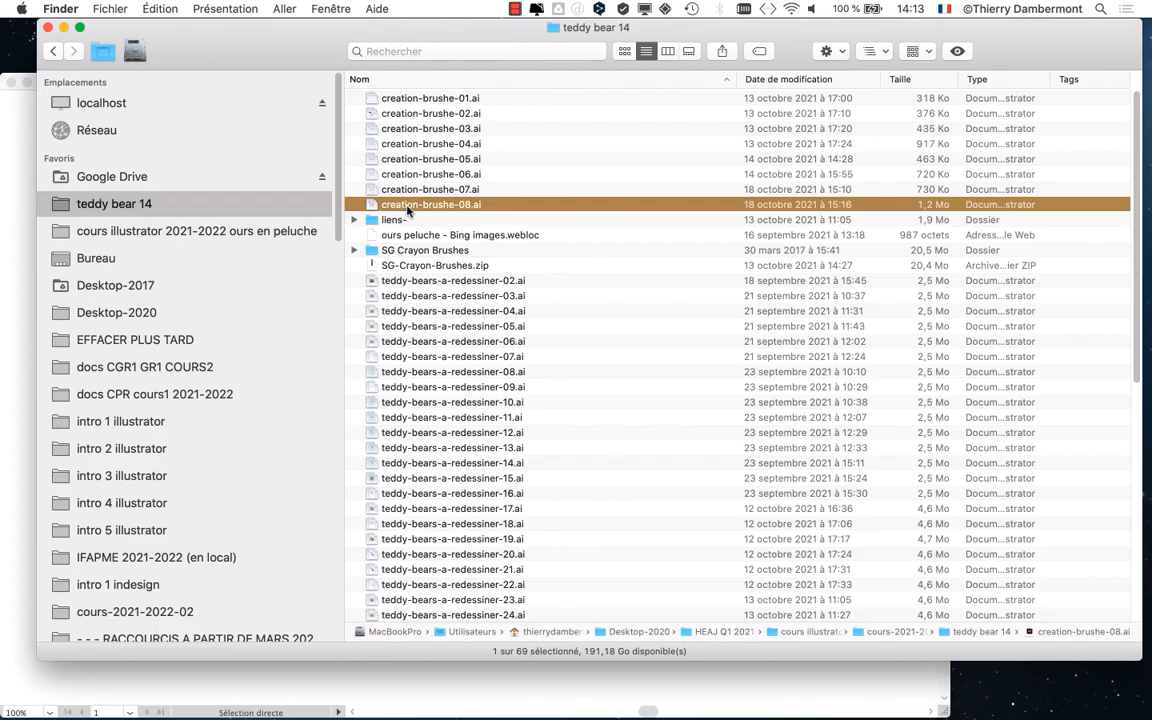
pyautogui.doubleClick(491, 205)
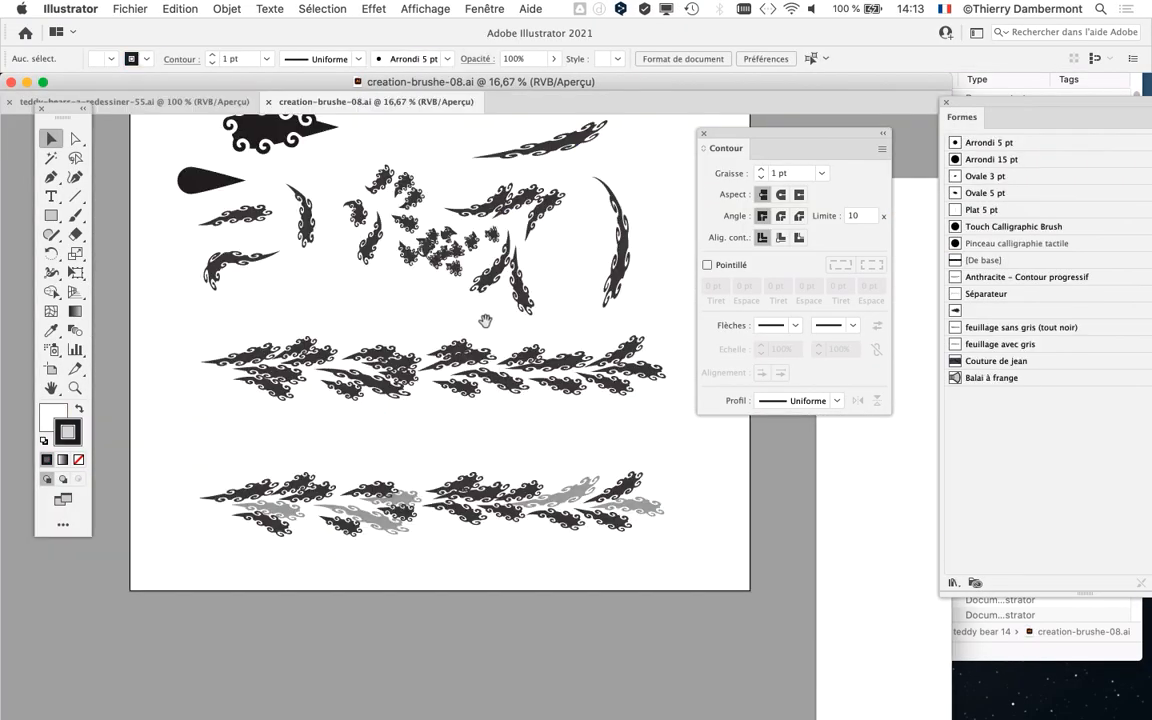
pyautogui.scroll(-1, 486, 325)
pyautogui.scroll(-1, 486, 327)
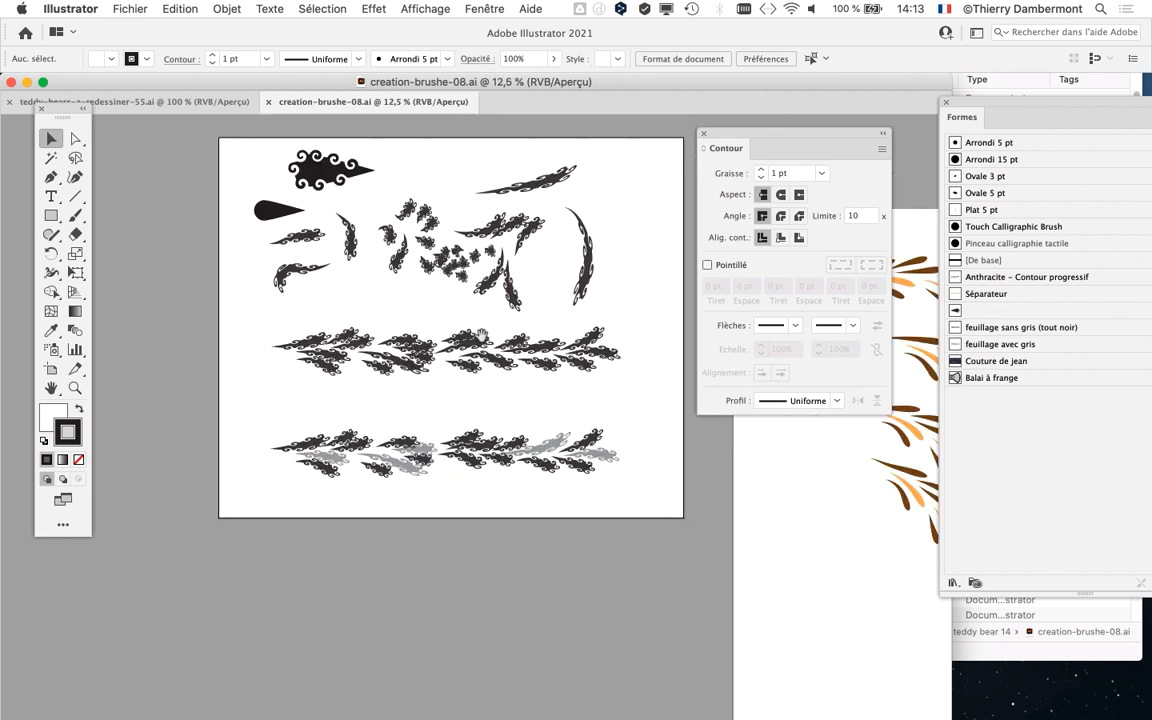
pyautogui.moveTo(481, 335); pyautogui.dragTo(402, 416)
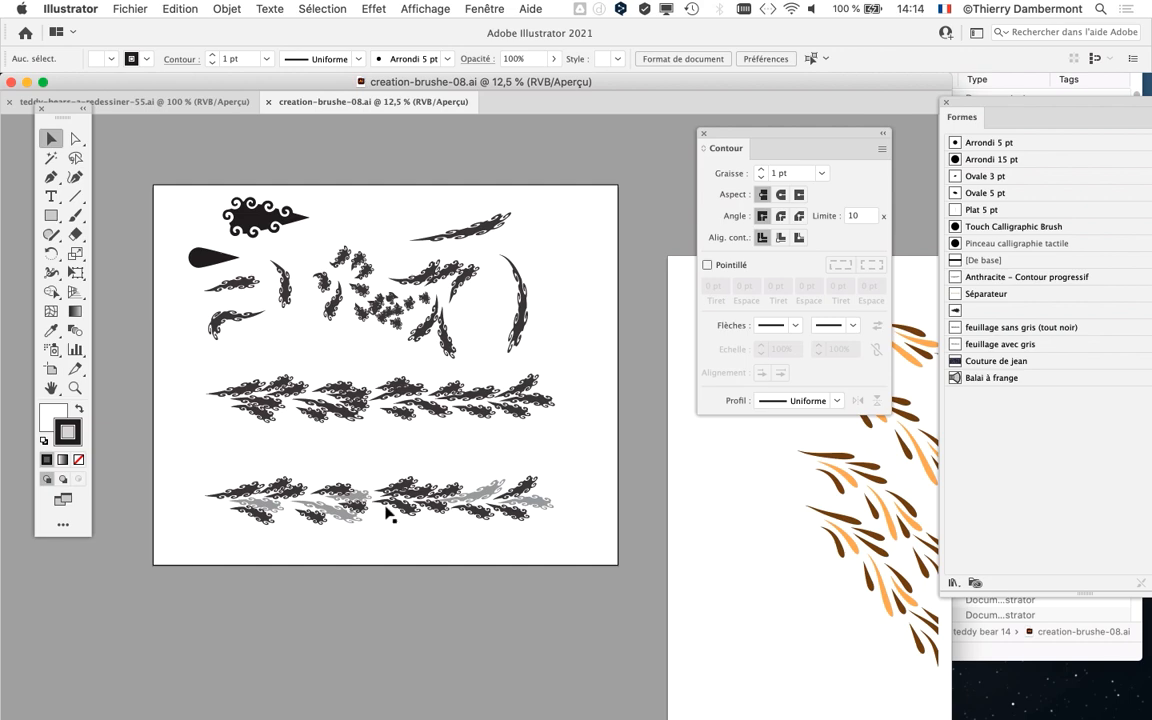
# Inspect the paths of the lower foliage row, check which brush a single leaf uses, and hide the other applications' windows.
pyautogui.scroll(2, 384, 503)
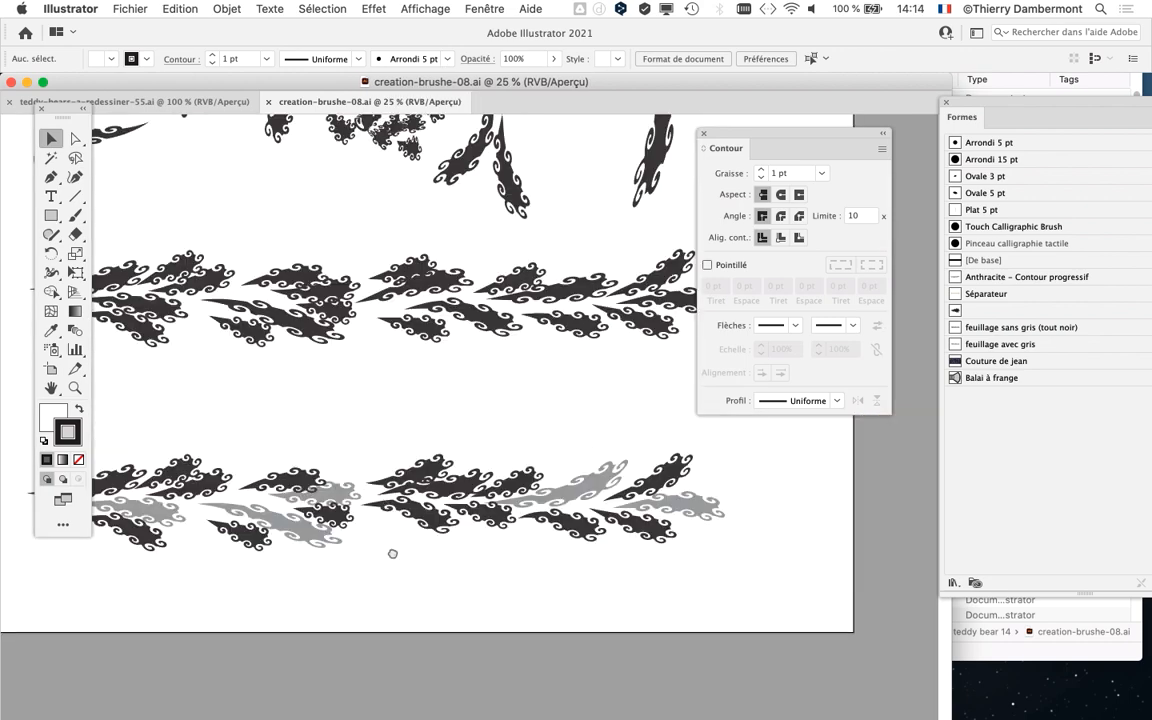
pyautogui.moveTo(247, 513); pyautogui.dragTo(314, 549)
pyautogui.moveTo(121, 496)
pyautogui.mouseDown()
pyautogui.moveTo(576, 597)
pyautogui.moveTo(805, 612)
pyautogui.mouseUp()
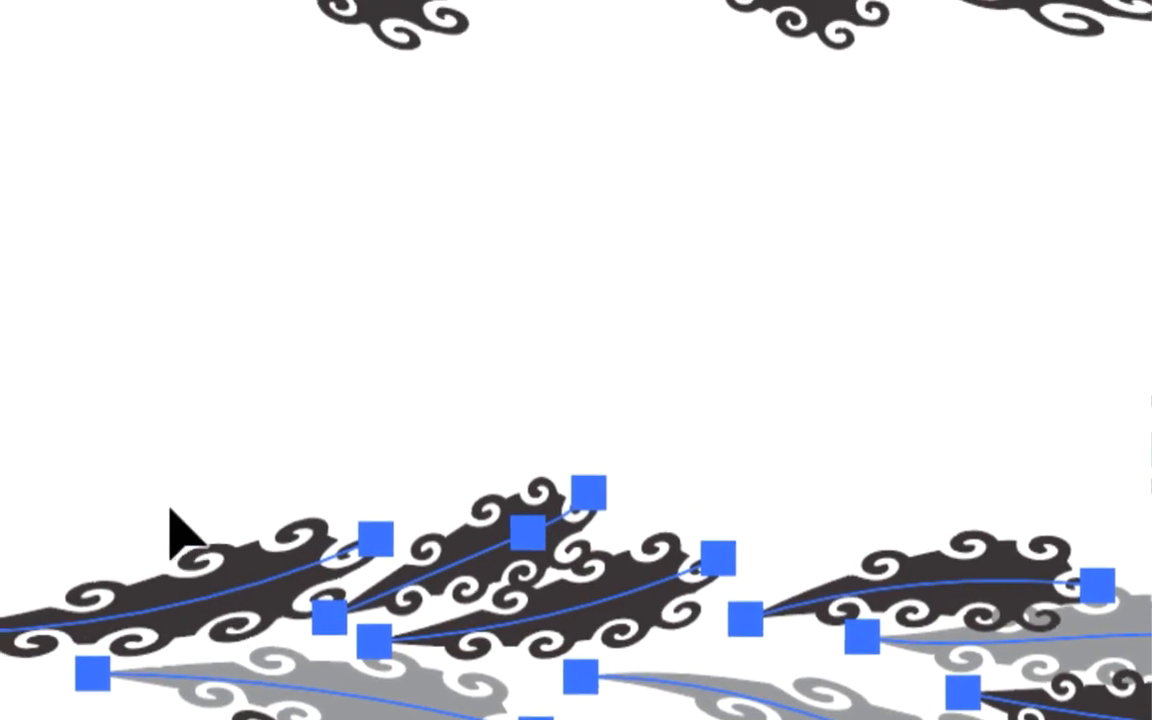
pyautogui.click(162, 504)
pyautogui.click(165, 545)
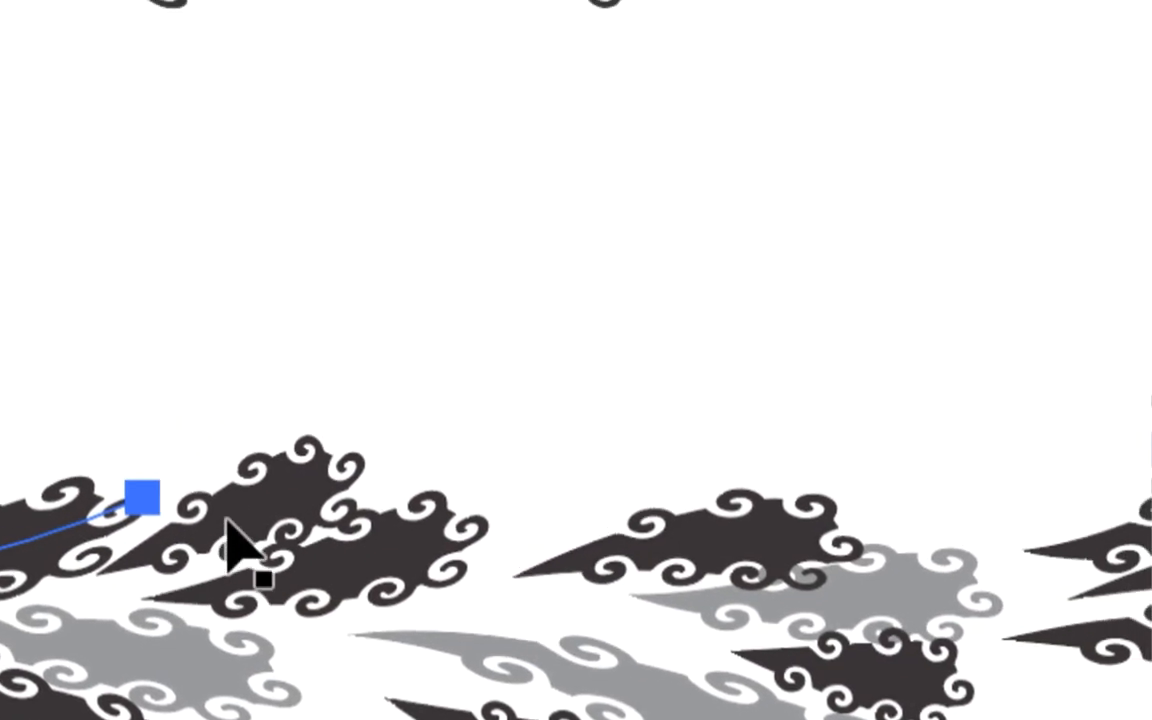
pyautogui.click(278, 467)
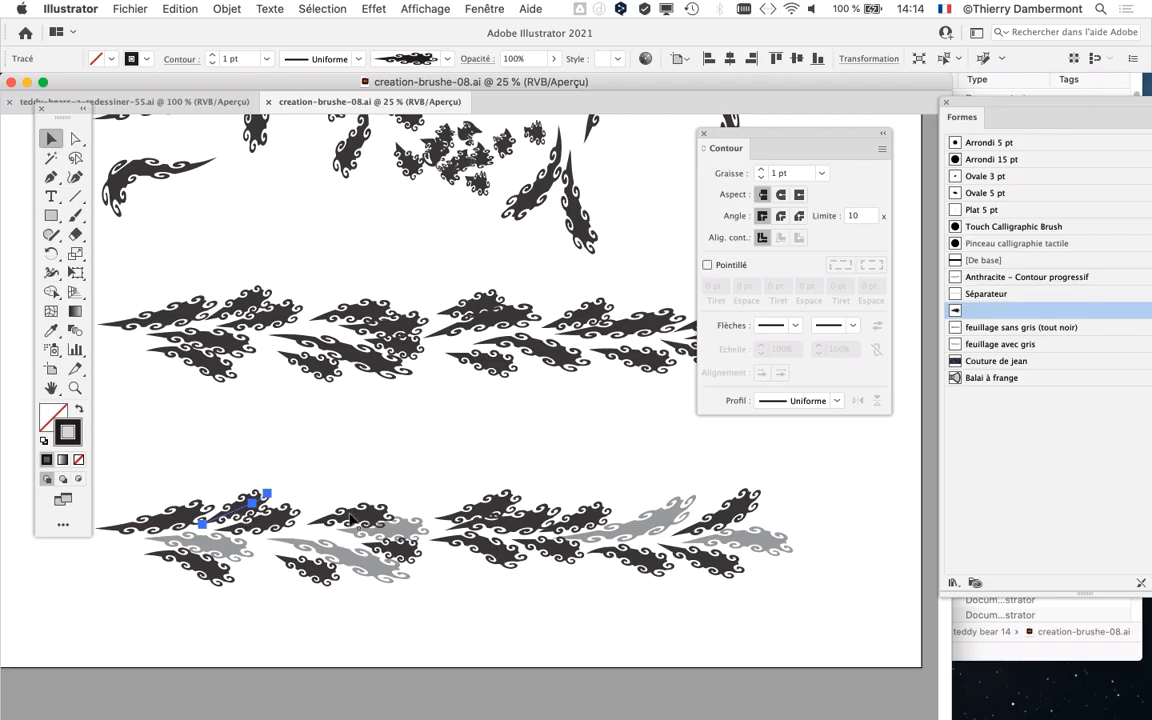
pyautogui.moveTo(997, 108); pyautogui.dragTo(460, 92)
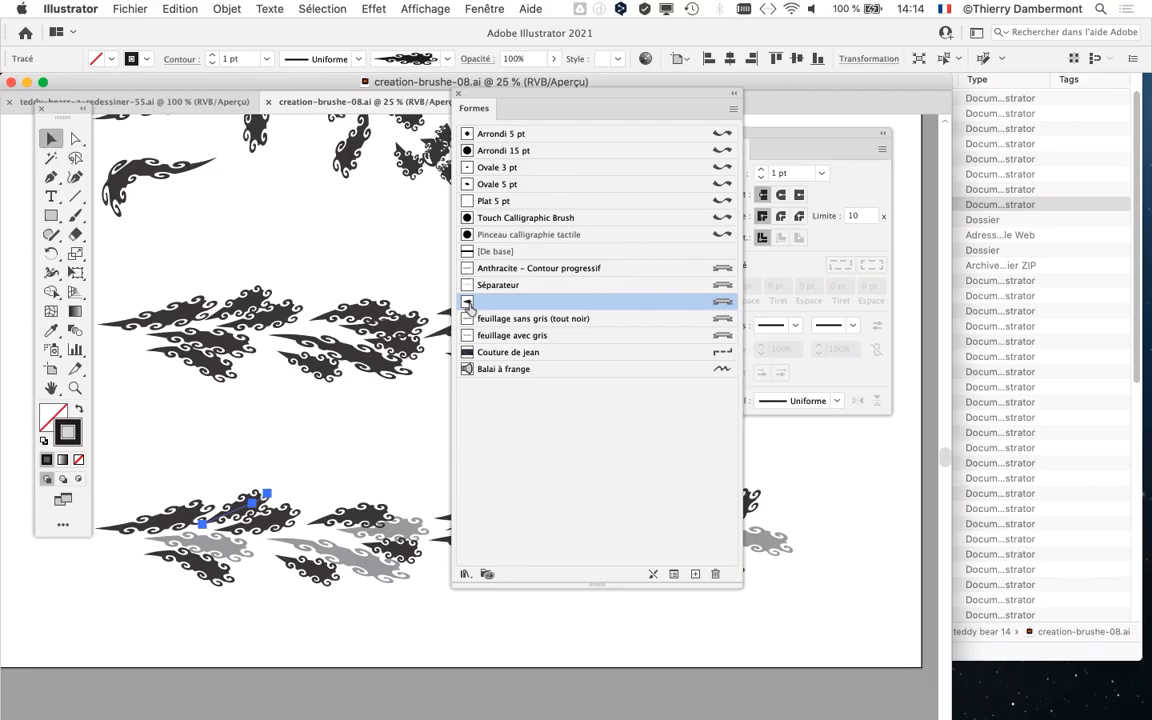
pyautogui.moveTo(460, 90)
pyautogui.mouseDown()
pyautogui.moveTo(800, 210)
pyautogui.moveTo(987, 142)
pyautogui.mouseUp()
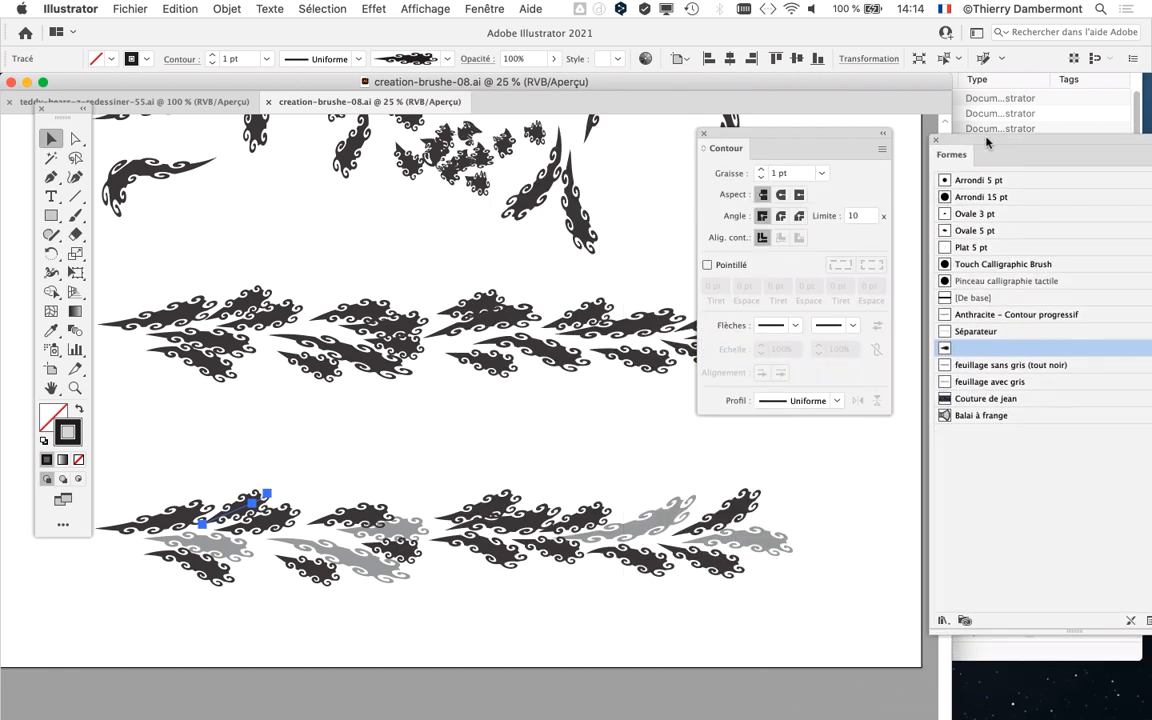
pyautogui.press('alt+super+h')
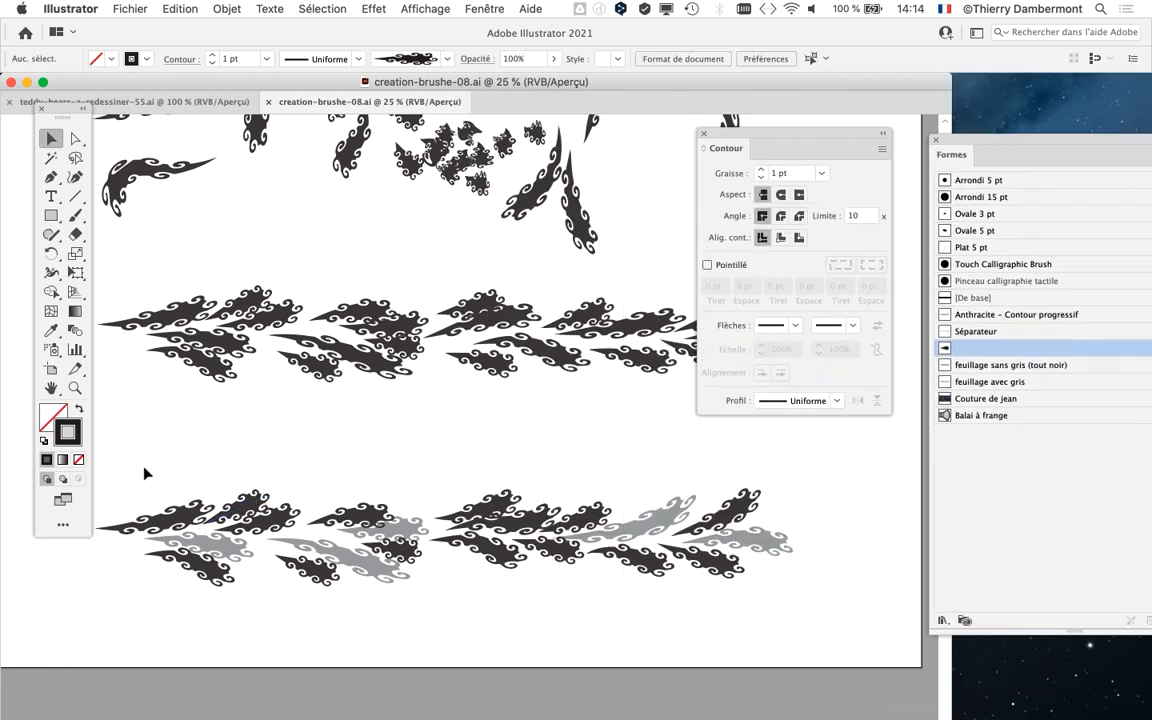
# Examine the stroke settings of the whole lower foliage row, and compare the stroke colours of its black and grey leaves.
pyautogui.moveTo(129, 419)
pyautogui.mouseDown()
pyautogui.moveTo(675, 585)
pyautogui.moveTo(810, 607)
pyautogui.mouseUp()
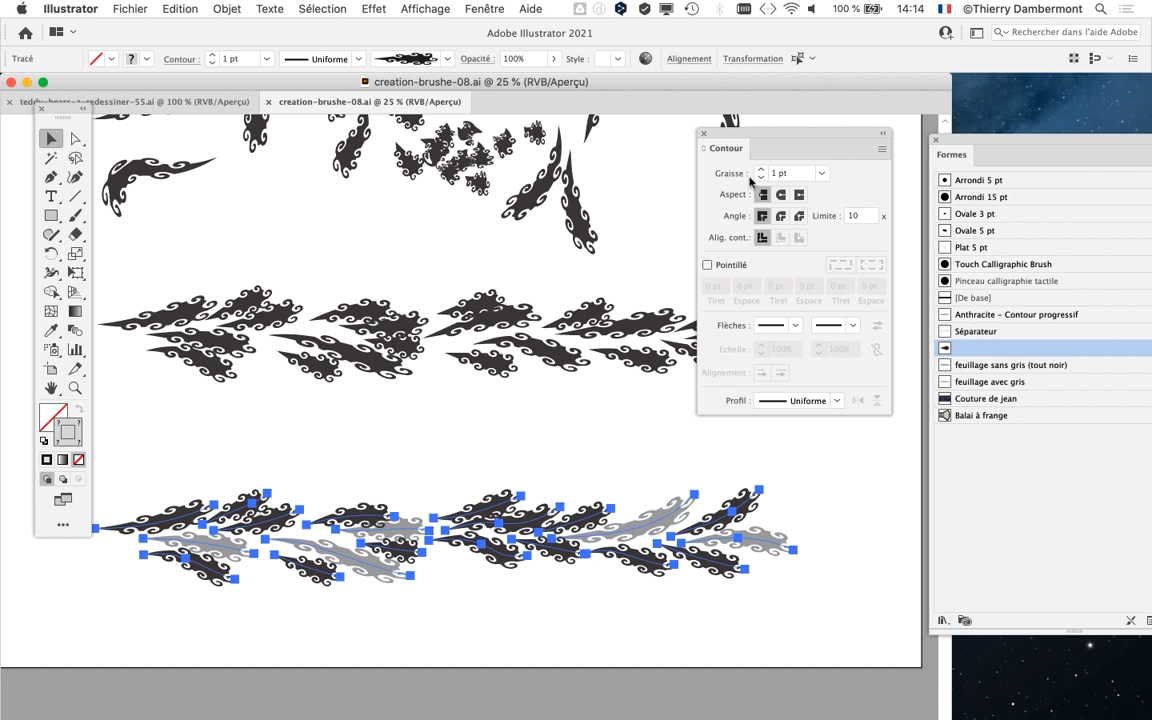
pyautogui.moveTo(717, 131); pyautogui.dragTo(283, 76)
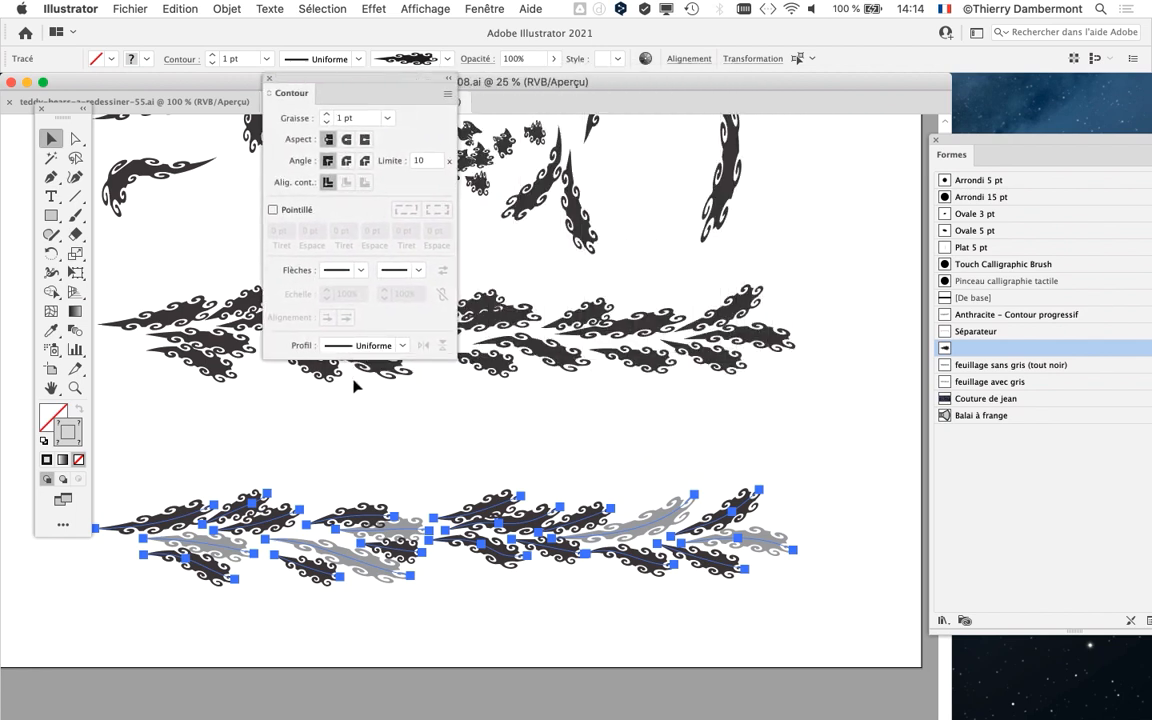
pyautogui.hscroll(-3, 380, 458)
pyautogui.moveTo(150, 476); pyautogui.dragTo(843, 620)
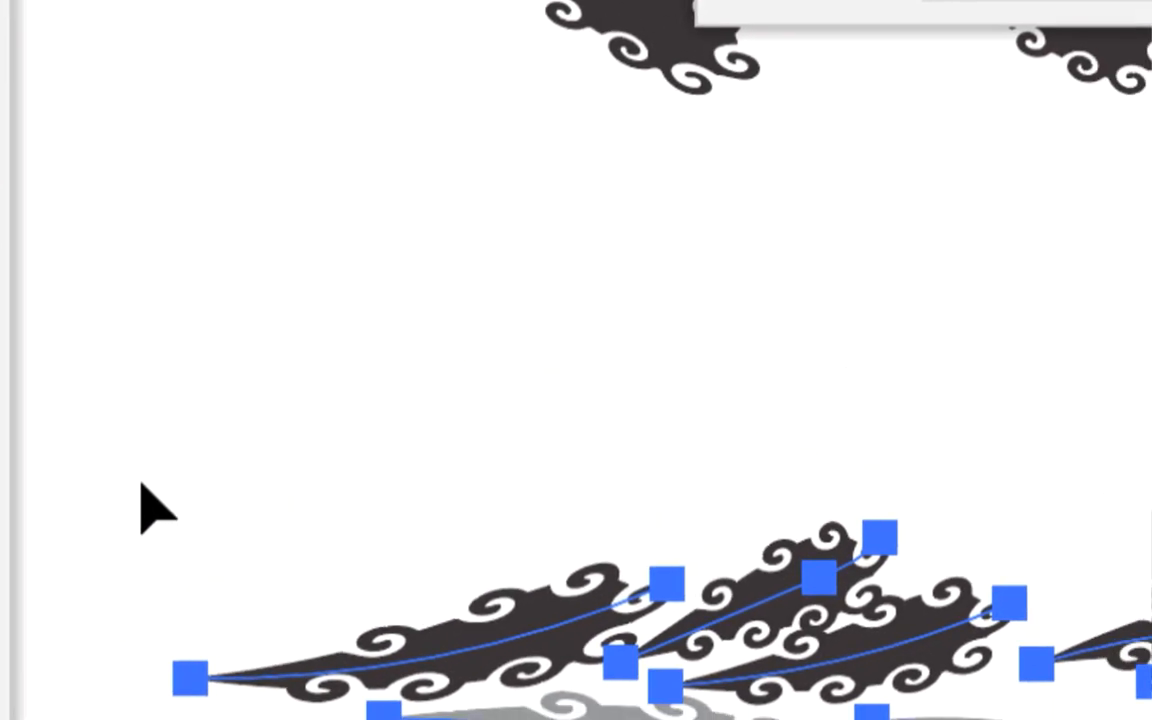
pyautogui.click(180, 490)
pyautogui.click(454, 652)
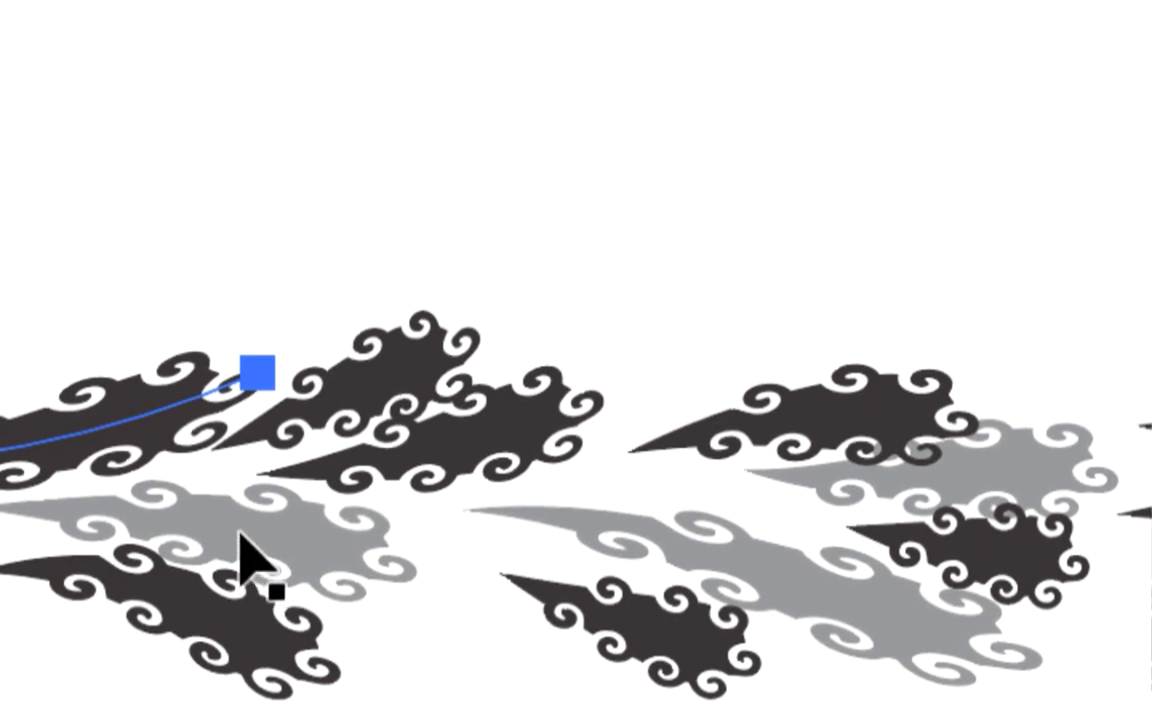
pyautogui.click(244, 553)
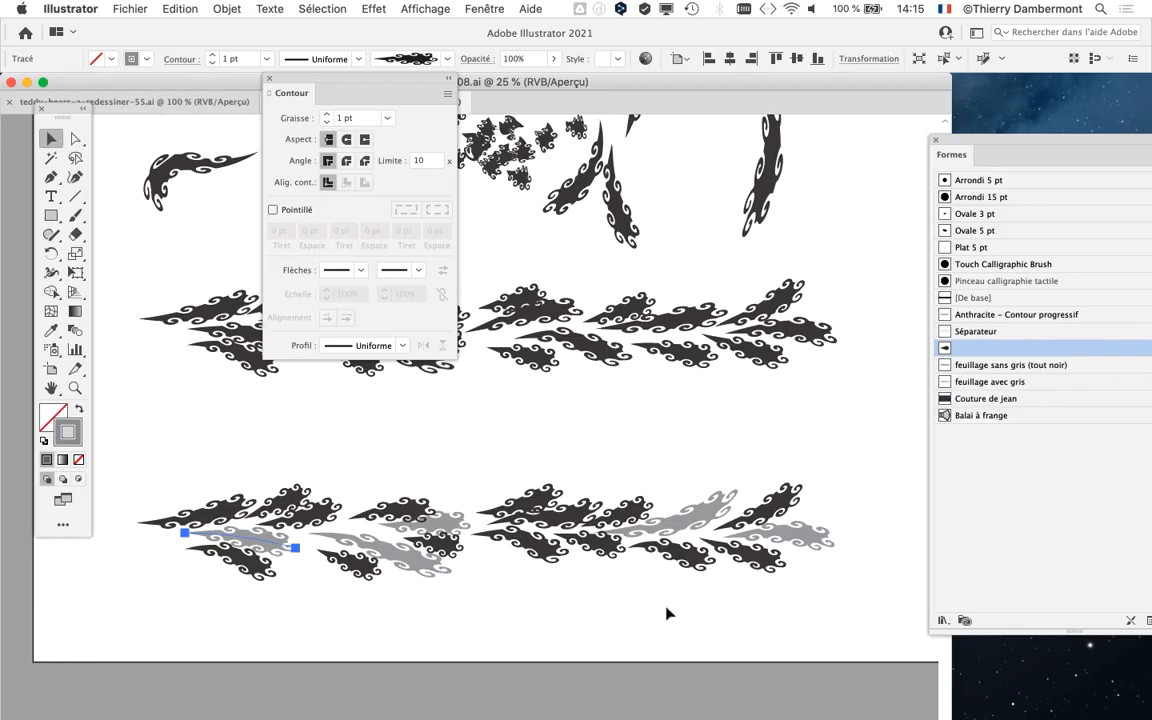
pyautogui.click(510, 597)
pyautogui.scroll(1, 347, 569)
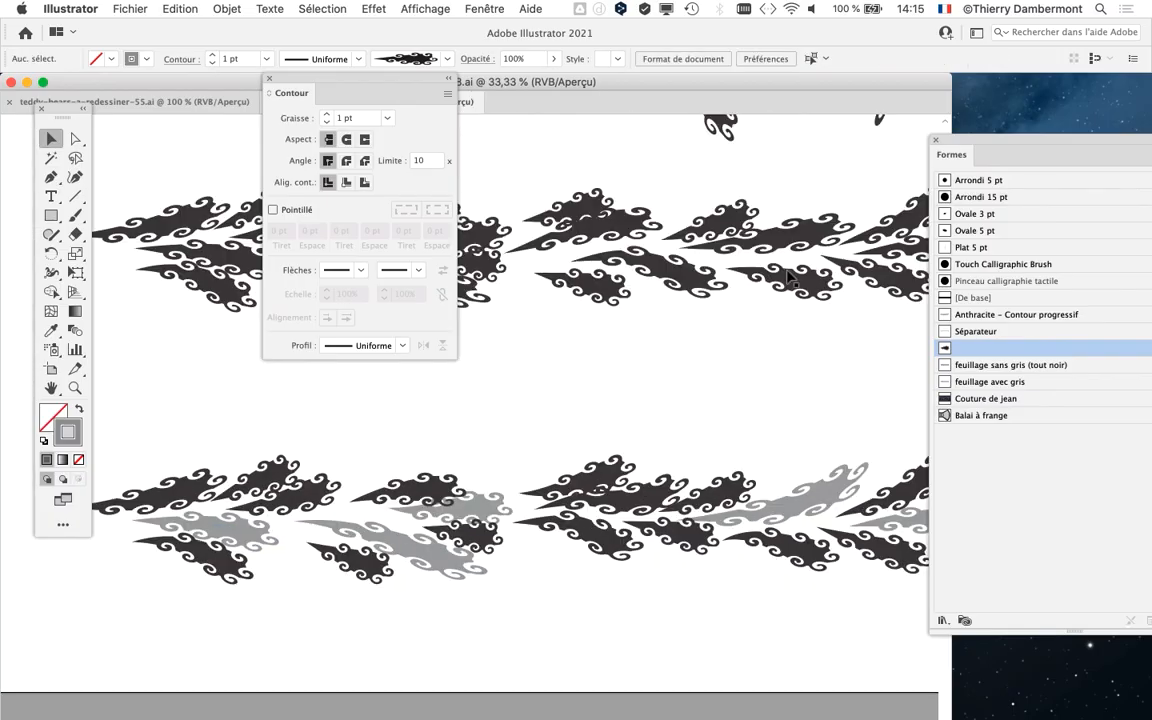
# Move the Formes panel aside, widen the document window, and display the Nuancier panel above the lower foliage row.
pyautogui.moveTo(937, 150); pyautogui.dragTo(1042, 141)
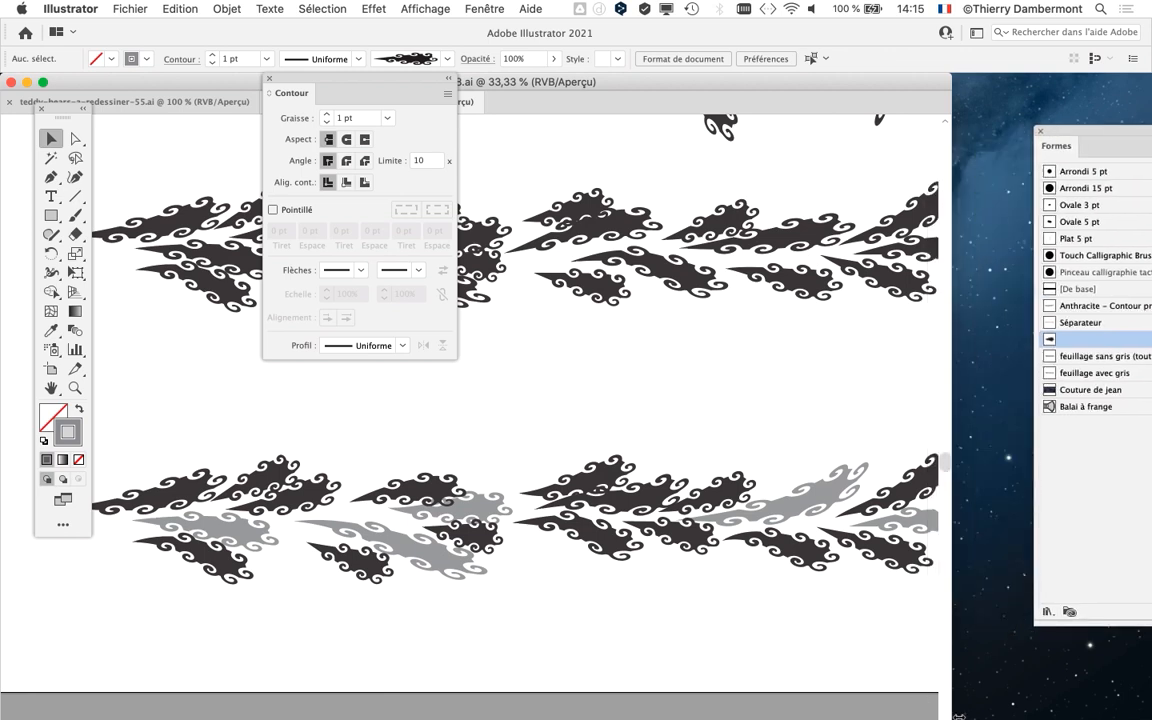
pyautogui.moveTo(953, 716); pyautogui.dragTo(1140, 707)
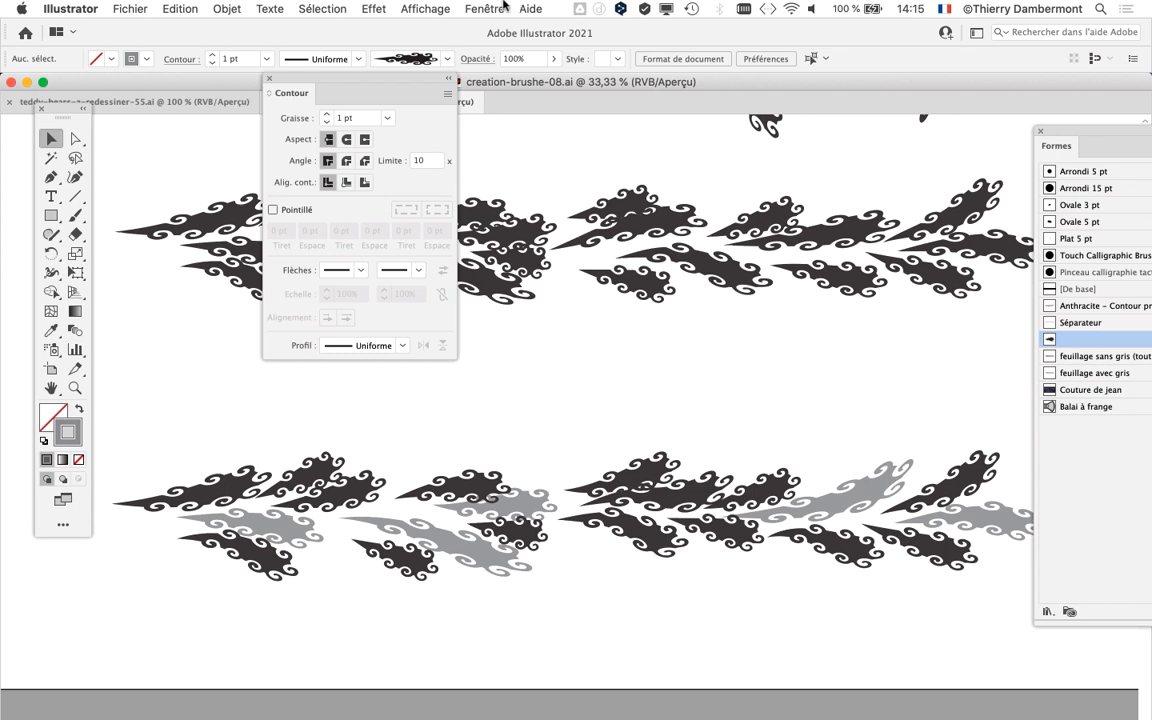
pyautogui.click(504, 8)
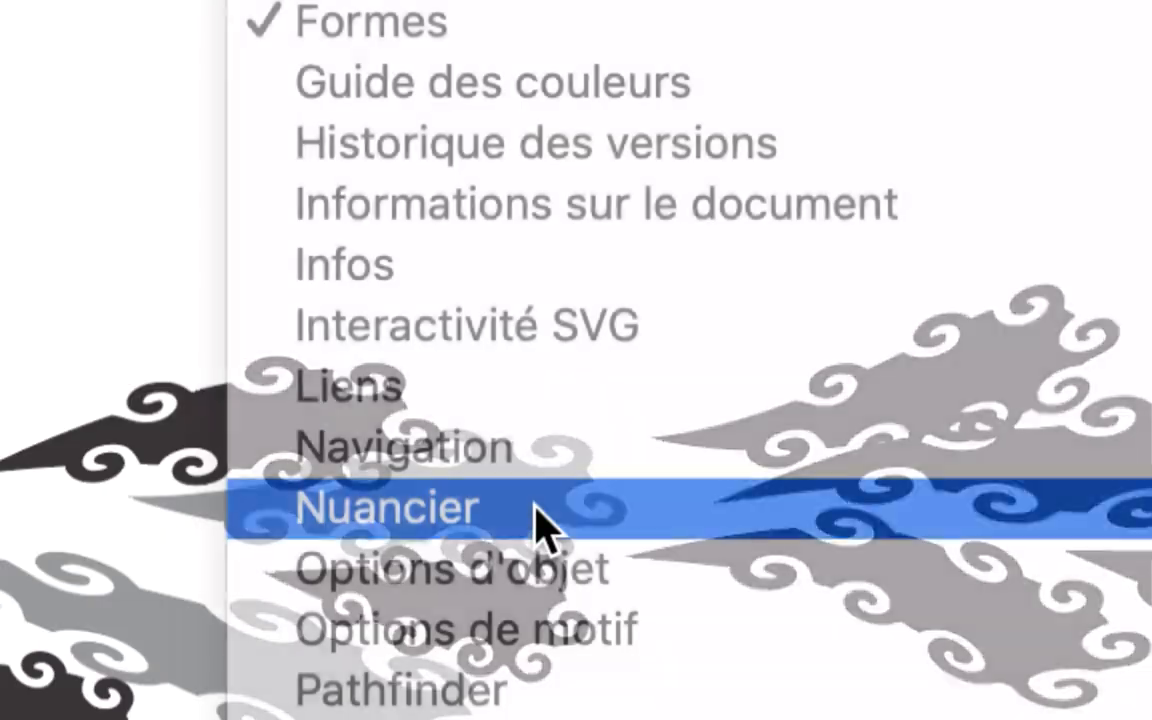
pyautogui.click(538, 512)
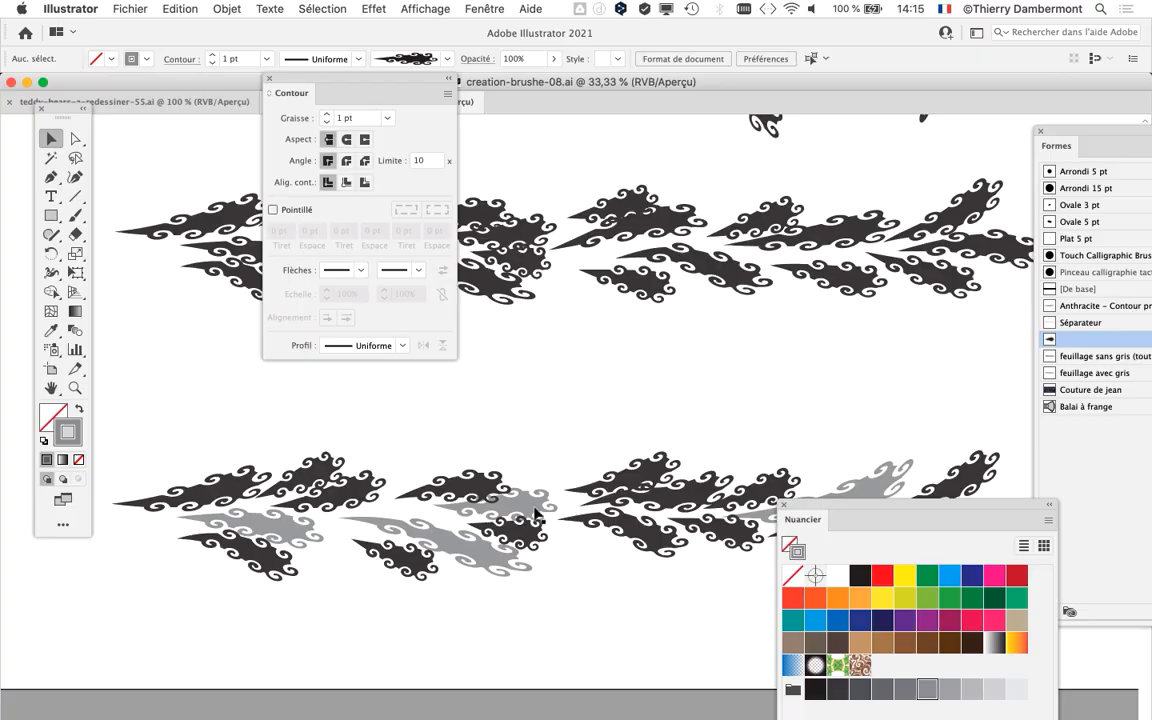
pyautogui.moveTo(851, 508); pyautogui.dragTo(835, 176)
# Recolour three leaves in the middle of the lower foliage row orange, dark blue and teal.
pyautogui.moveTo(822, 265)
pyautogui.mouseDown()
pyautogui.moveTo(820, 321)
pyautogui.moveTo(638, 480)
pyautogui.mouseUp()
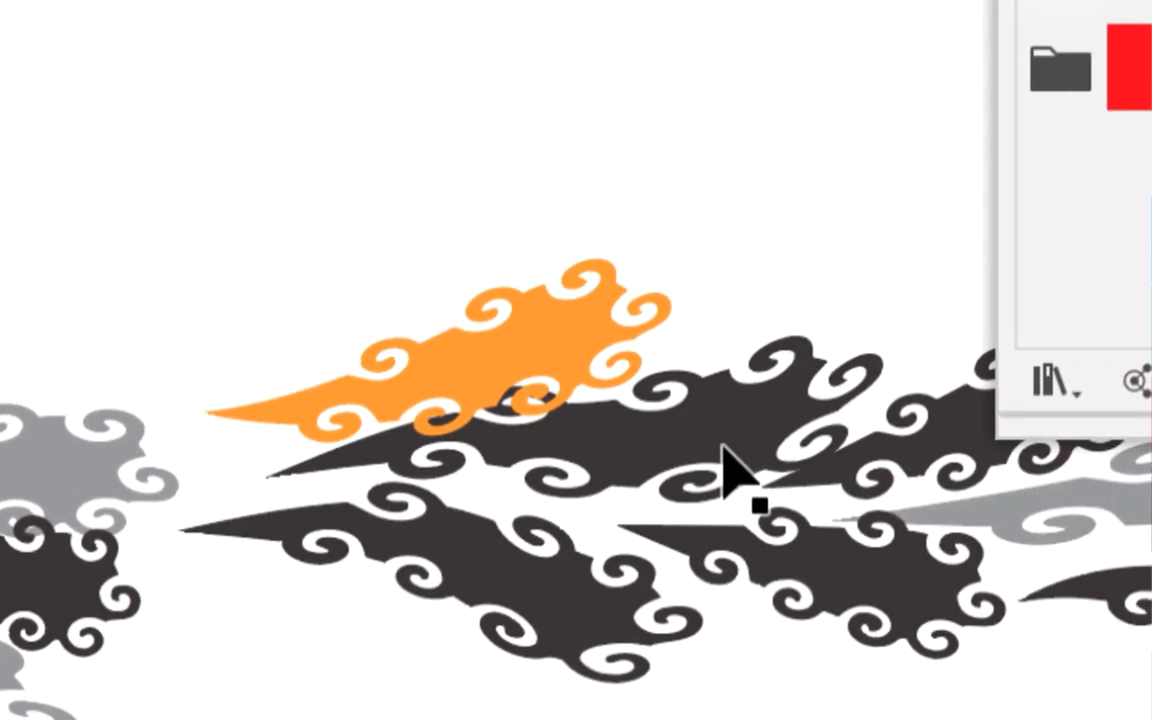
pyautogui.click(680, 425)
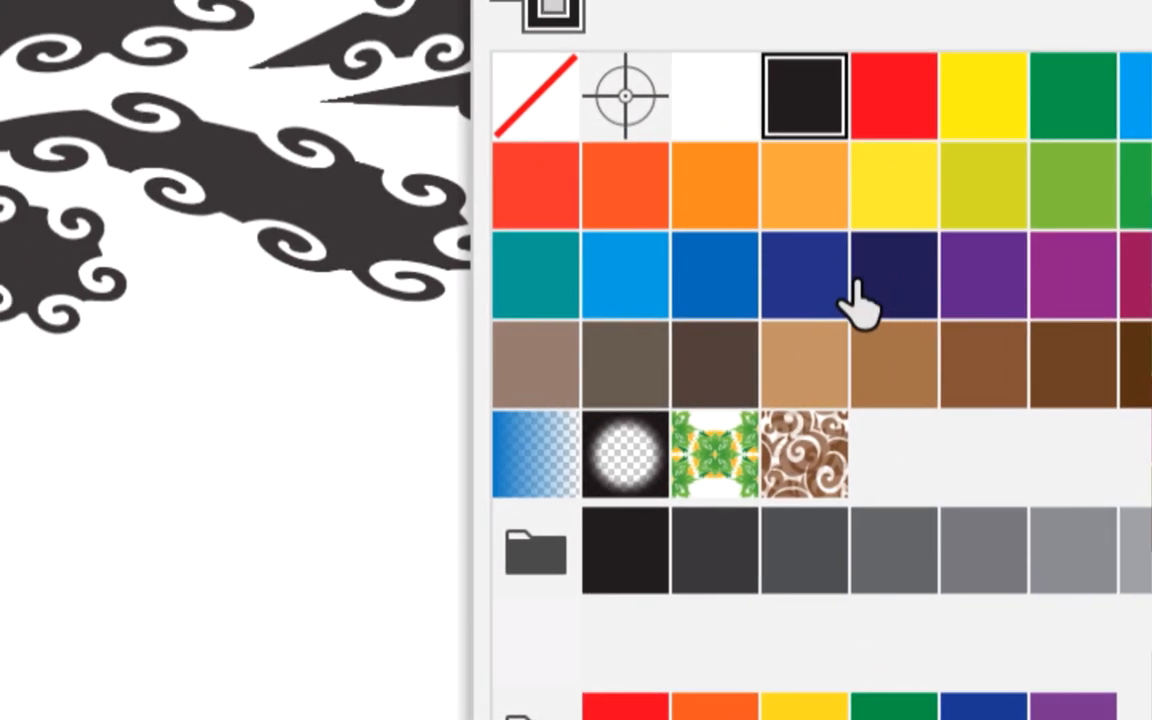
pyautogui.click(770, 130)
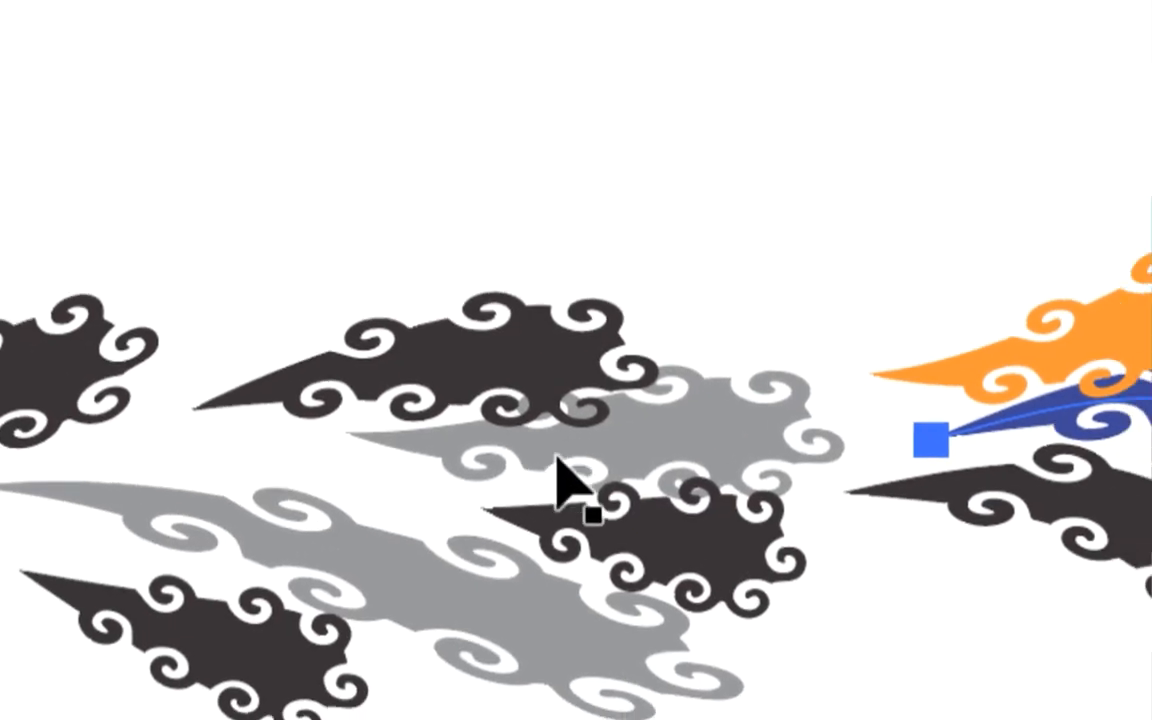
pyautogui.click(560, 462)
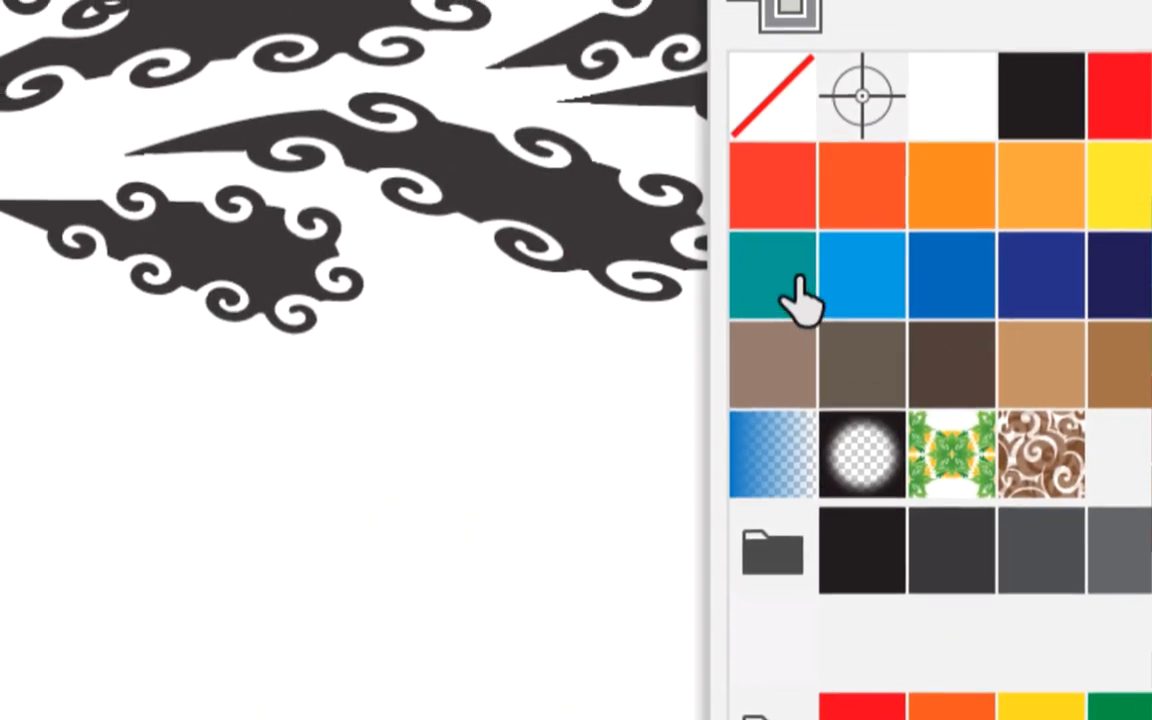
pyautogui.click(799, 282)
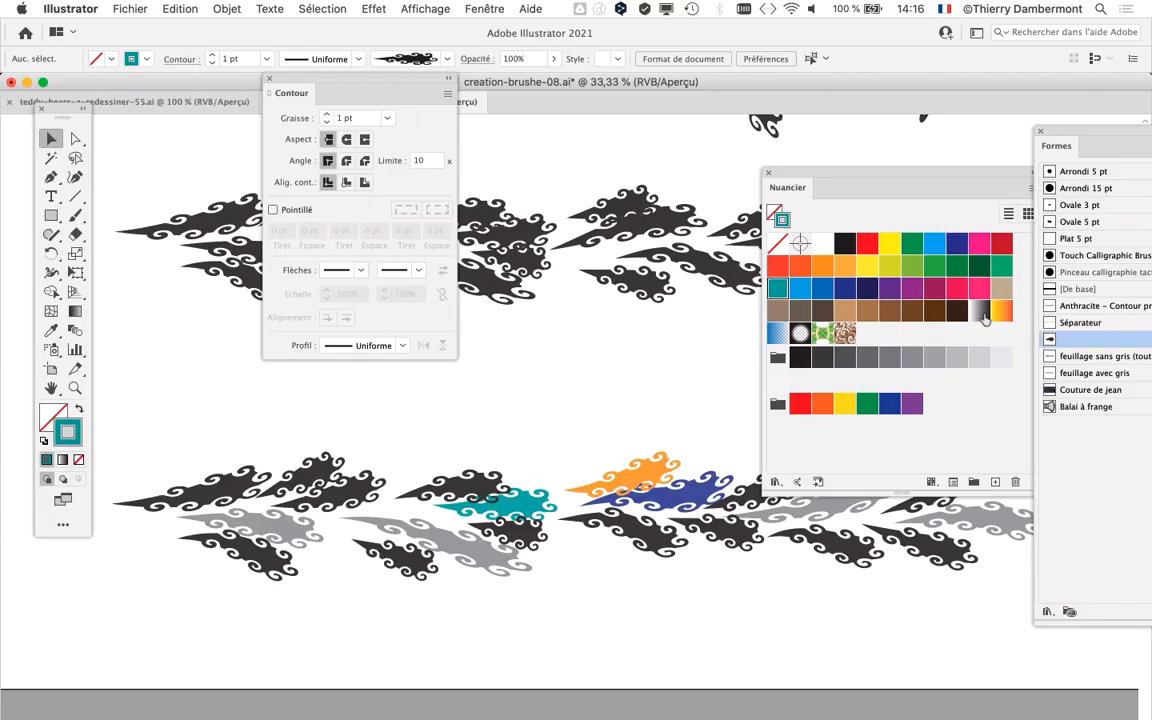
# Recolour four more leaves of the lower foliage row pink-red, beige, red and light blue, and move the Nuancier panel clear of the row.
pyautogui.moveTo(965, 292)
pyautogui.mouseDown()
pyautogui.moveTo(420, 440)
pyautogui.moveTo(300, 455)
pyautogui.mouseUp()
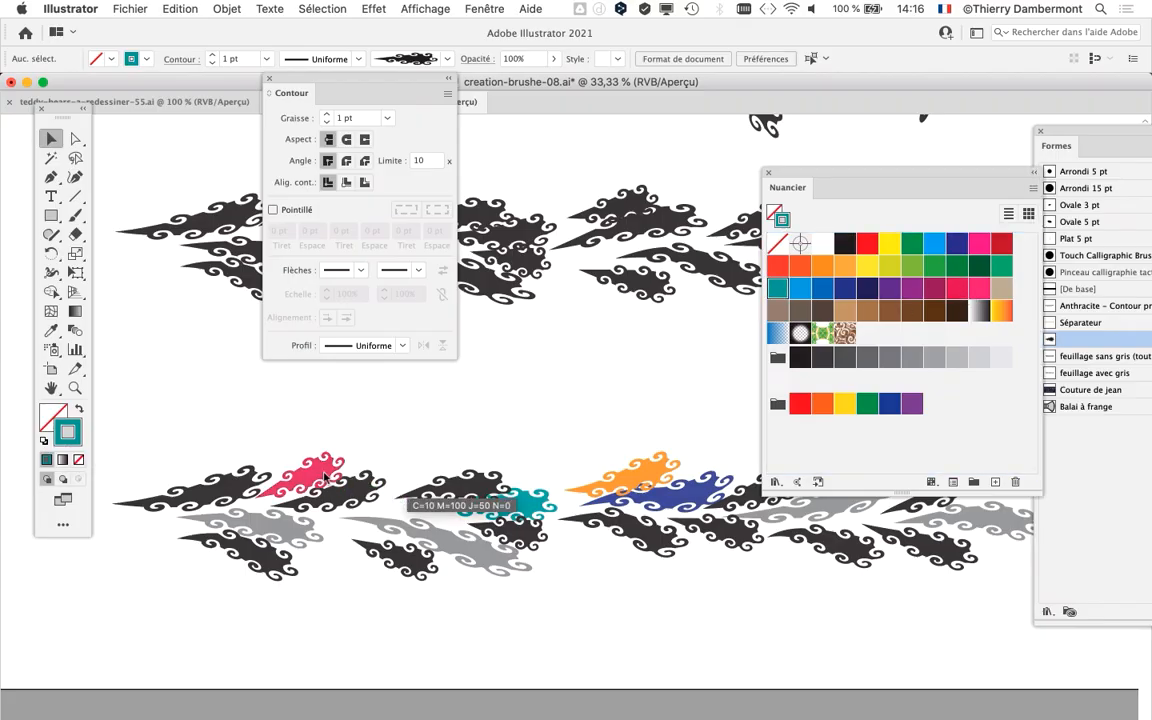
pyautogui.moveTo(1001, 288)
pyautogui.mouseDown()
pyautogui.moveTo(381, 457)
pyautogui.moveTo(426, 540)
pyautogui.mouseUp()
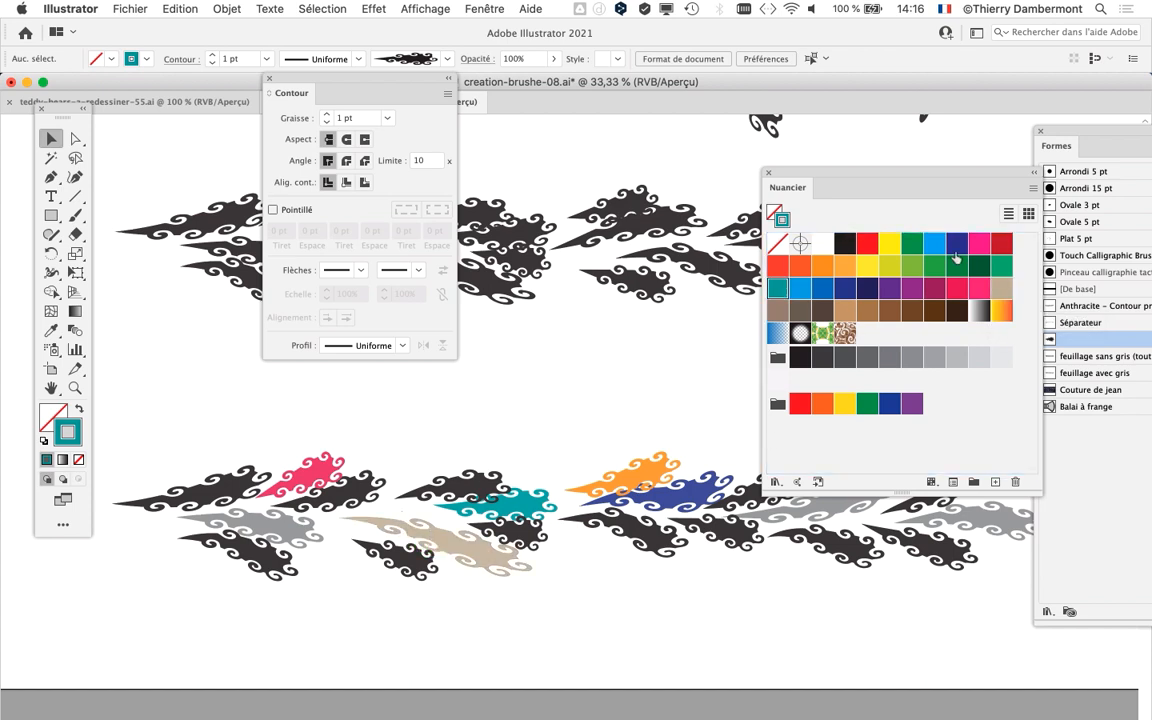
pyautogui.moveTo(990, 249)
pyautogui.mouseDown()
pyautogui.moveTo(690, 425)
pyautogui.moveTo(290, 538)
pyautogui.mouseUp()
pyautogui.moveTo(935, 245)
pyautogui.mouseDown()
pyautogui.moveTo(842, 224)
pyautogui.moveTo(232, 418)
pyautogui.moveTo(220, 487)
pyautogui.mouseUp()
pyautogui.moveTo(935, 180); pyautogui.dragTo(731, 87)
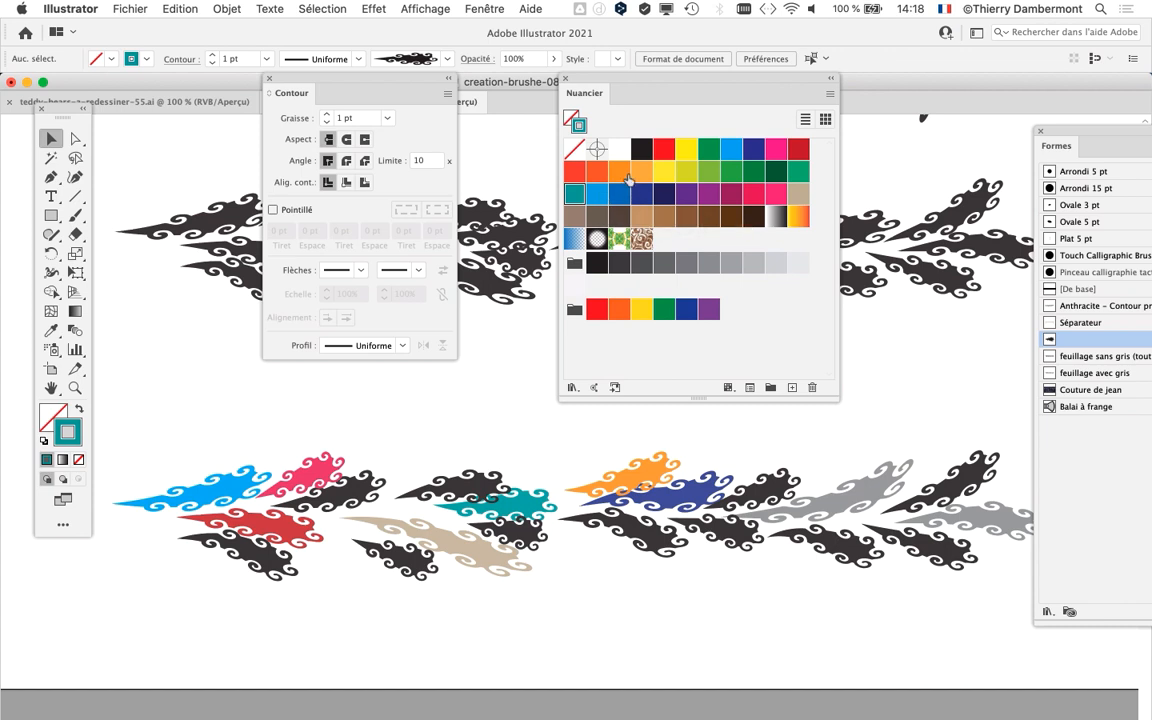
# Recolour the two grey leaves orange and yellow, three black leaves light green, dark green and magenta, and the beige leaf dark green.
pyautogui.moveTo(628, 179)
pyautogui.mouseDown()
pyautogui.moveTo(869, 417)
pyautogui.moveTo(860, 460)
pyautogui.mouseUp()
pyautogui.moveTo(637, 179)
pyautogui.mouseDown()
pyautogui.moveTo(800, 360)
pyautogui.moveTo(995, 496)
pyautogui.moveTo(993, 523)
pyautogui.mouseUp()
pyautogui.moveTo(708, 172)
pyautogui.mouseDown()
pyautogui.moveTo(940, 562)
pyautogui.moveTo(943, 545)
pyautogui.mouseUp()
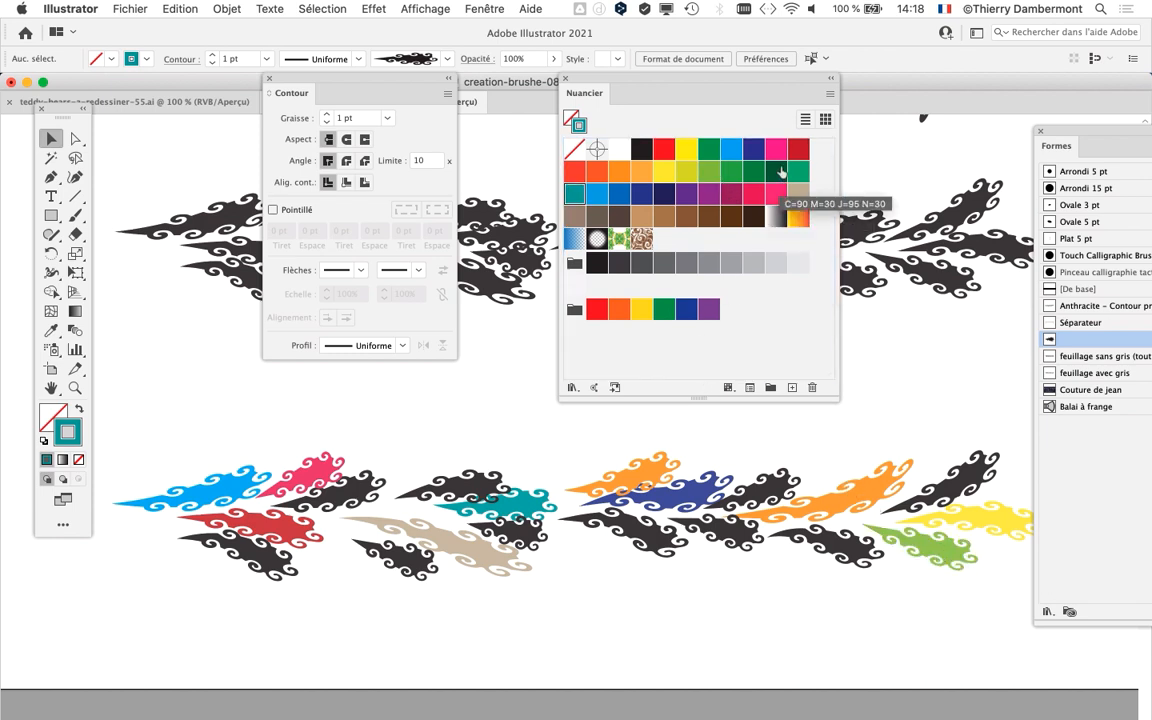
pyautogui.moveTo(776, 171)
pyautogui.mouseDown()
pyautogui.moveTo(743, 440)
pyautogui.moveTo(760, 500)
pyautogui.mouseUp()
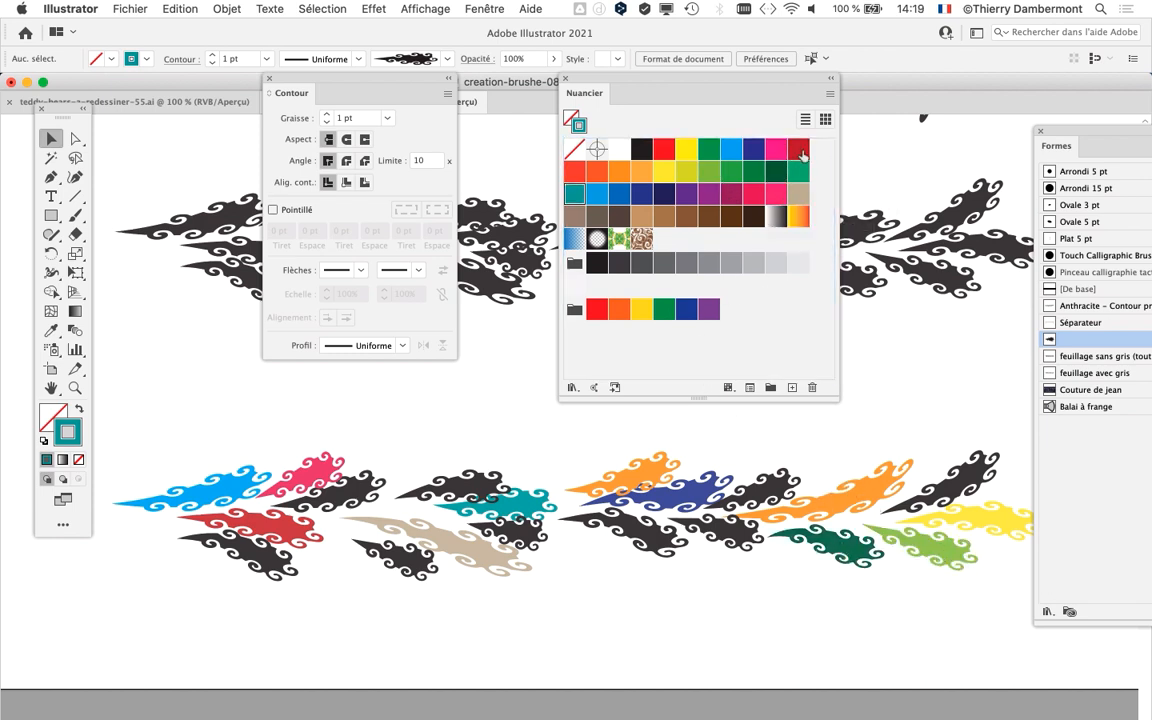
pyautogui.moveTo(778, 150)
pyautogui.mouseDown()
pyautogui.moveTo(705, 140)
pyautogui.moveTo(655, 540)
pyautogui.mouseUp()
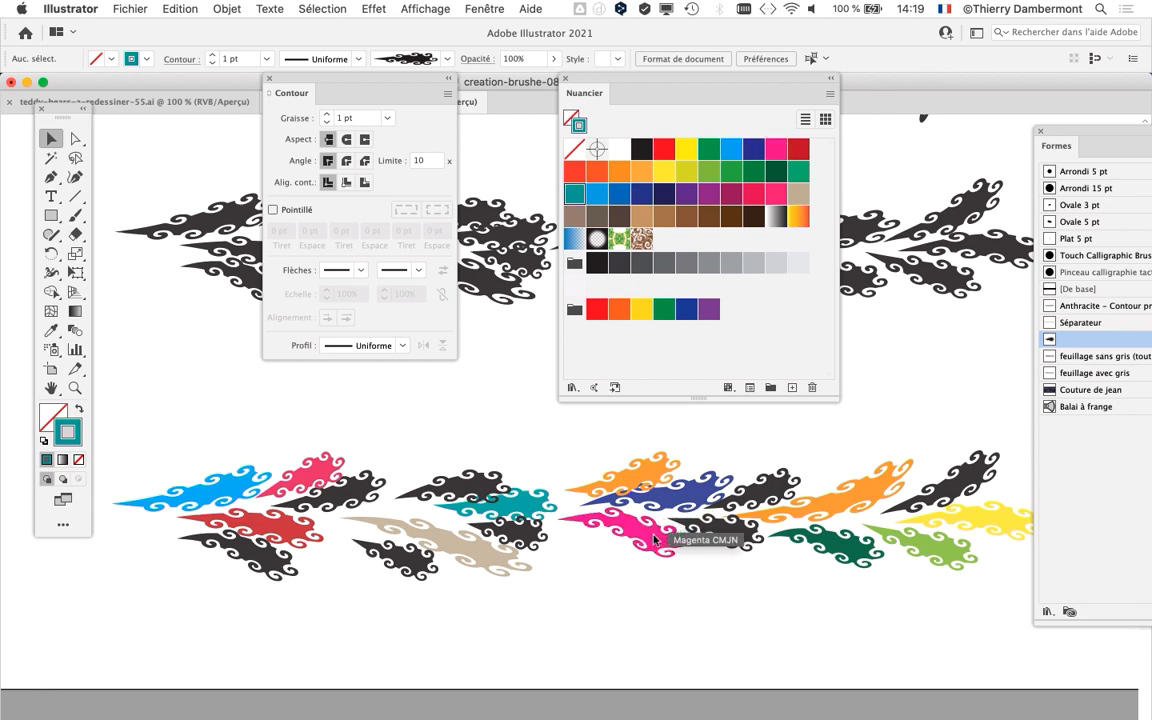
pyautogui.moveTo(776, 171)
pyautogui.mouseDown()
pyautogui.moveTo(450, 470)
pyautogui.moveTo(455, 550)
pyautogui.mouseUp()
# Save the document under the new name creation-brushe-09.ai in the teddy bear 14 folder, keeping the Illustrator 2020 options.
pyautogui.scroll(-1, 760, 616)
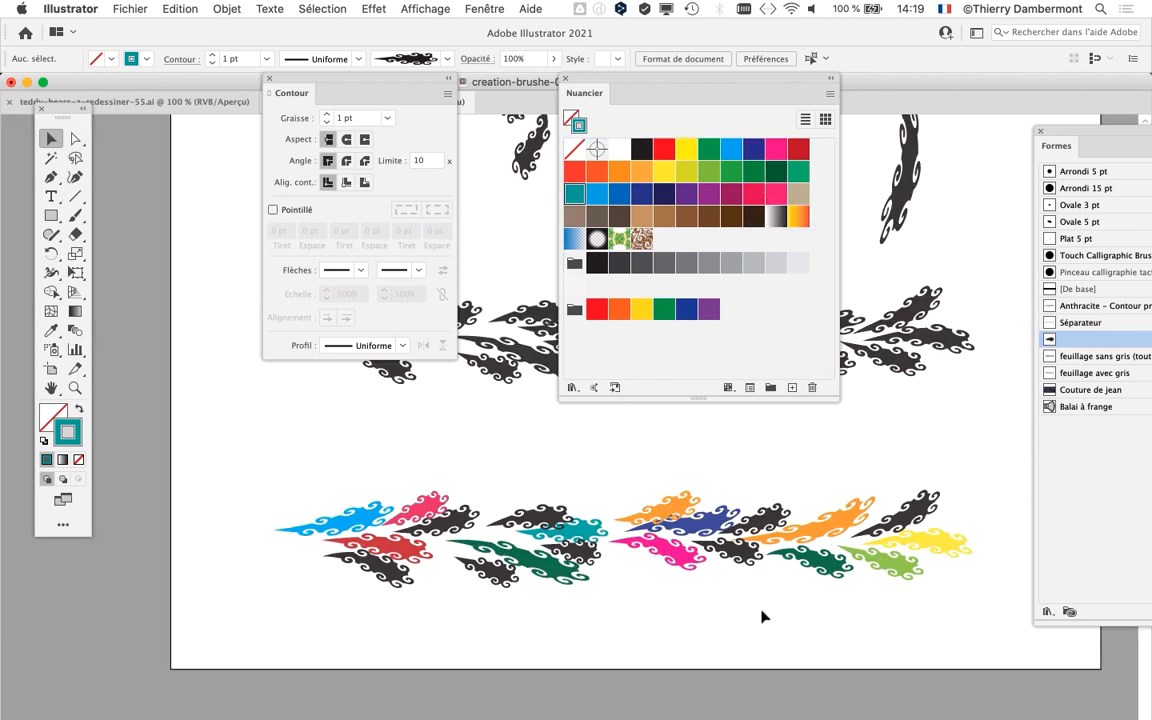
pyautogui.moveTo(646, 624); pyautogui.dragTo(529, 620)
pyautogui.click(137, 6)
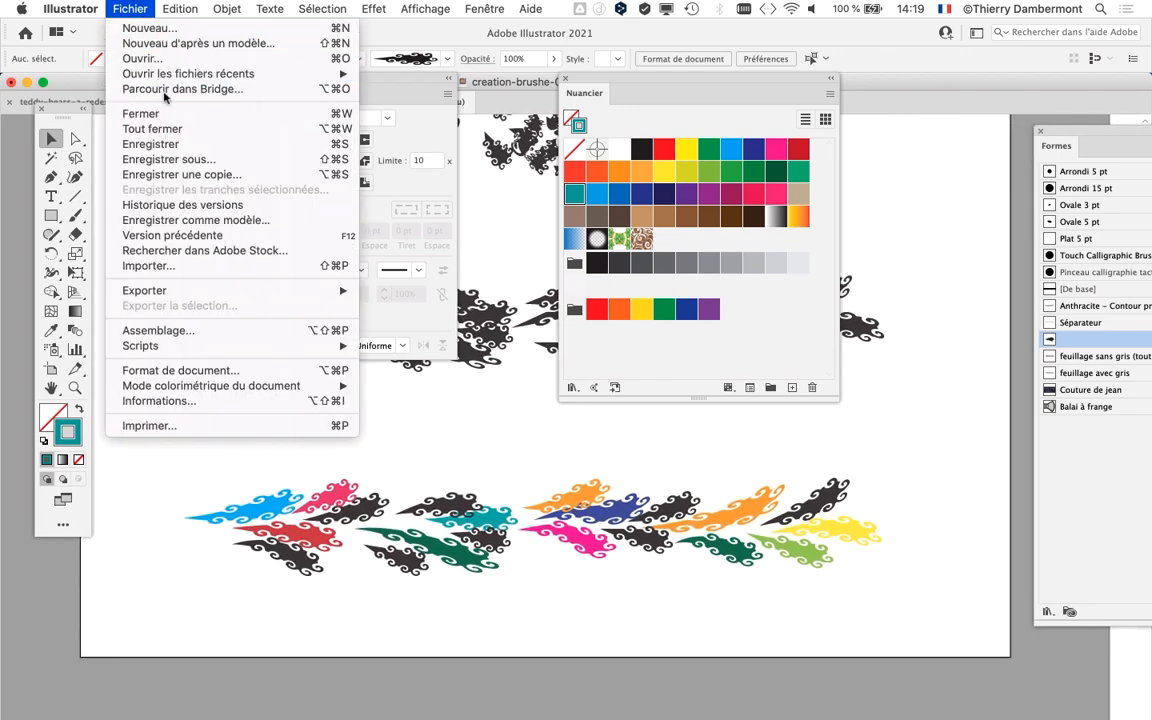
pyautogui.click(192, 158)
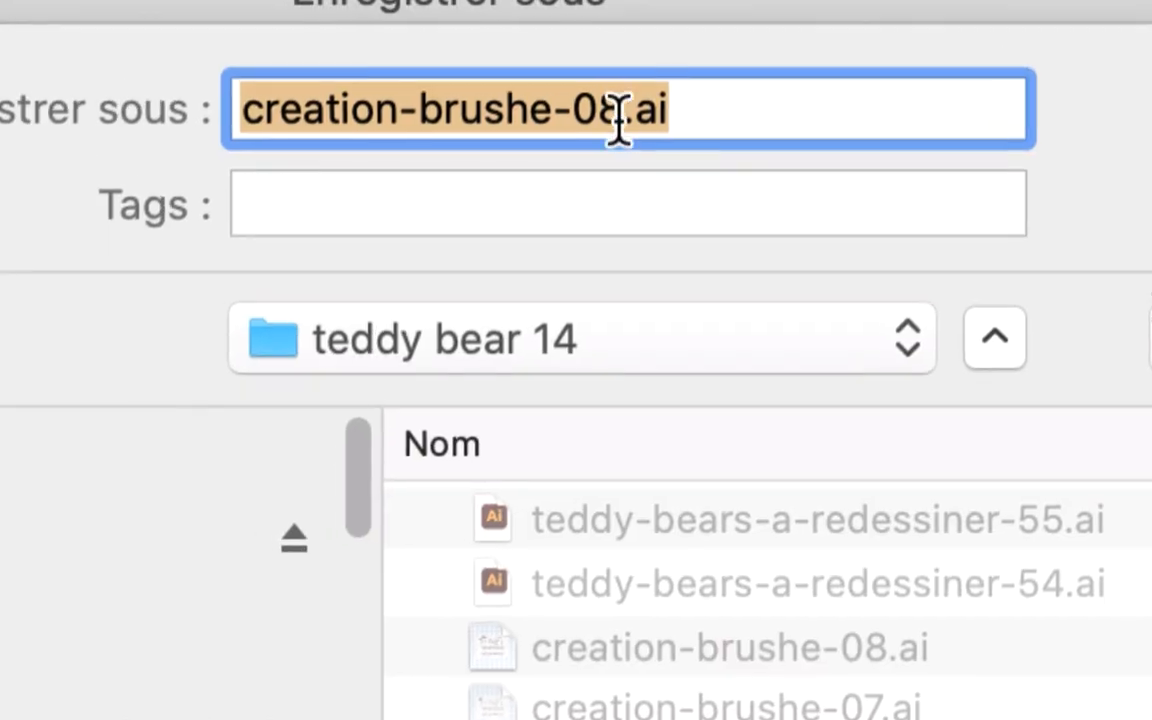
pyautogui.moveTo(618, 119); pyautogui.dragTo(614, 118)
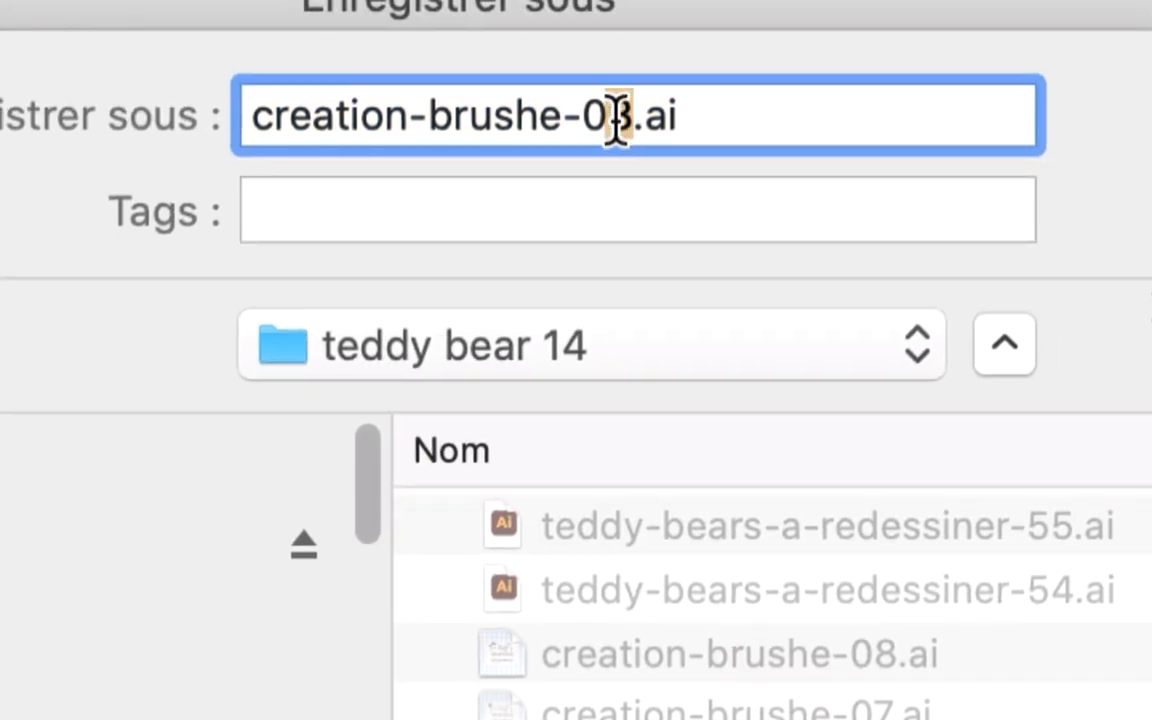
pyautogui.write('9')
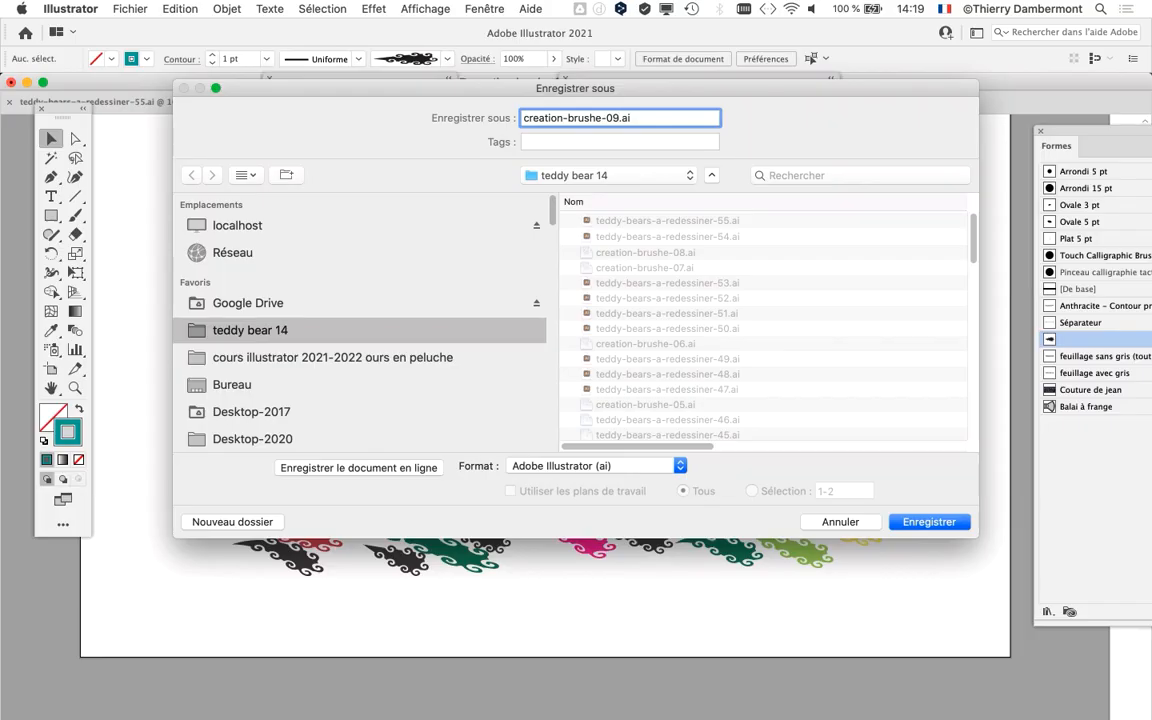
pyautogui.press('Return')
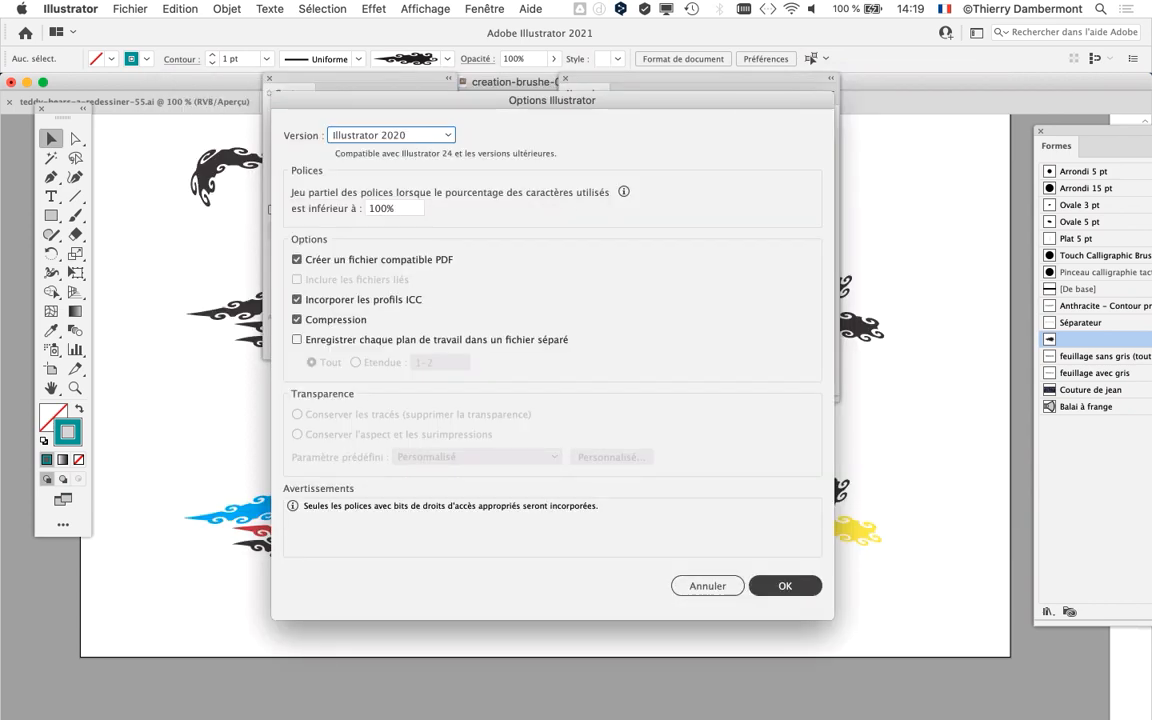
pyautogui.press('Return')
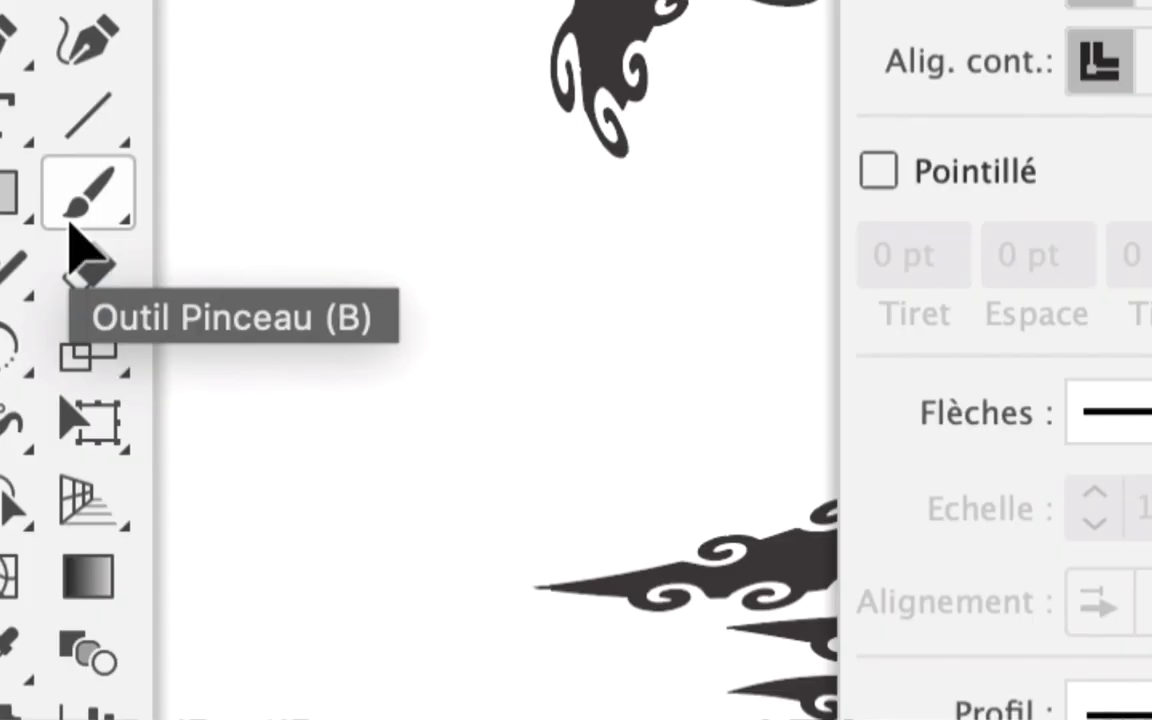
# With the Paintbrush tool, paint an extra leaf at the lower foliage row's left end and set its stroke to light brown.
pyautogui.click(72, 222)
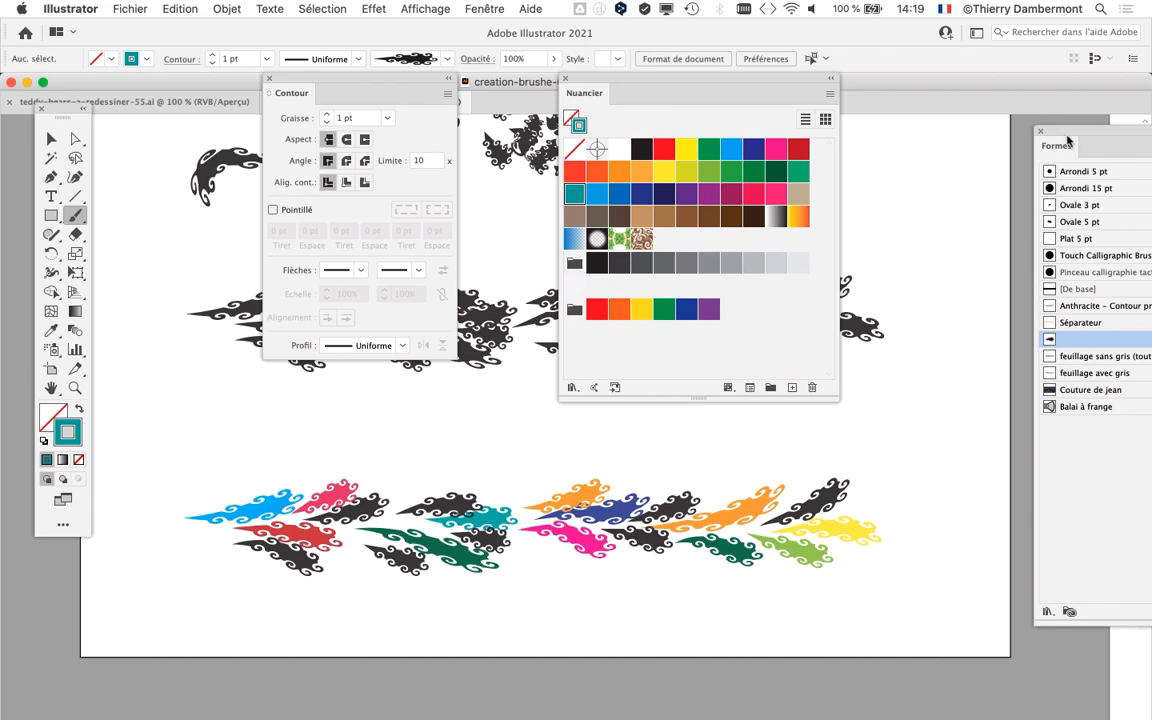
pyautogui.moveTo(1068, 140); pyautogui.dragTo(918, 141)
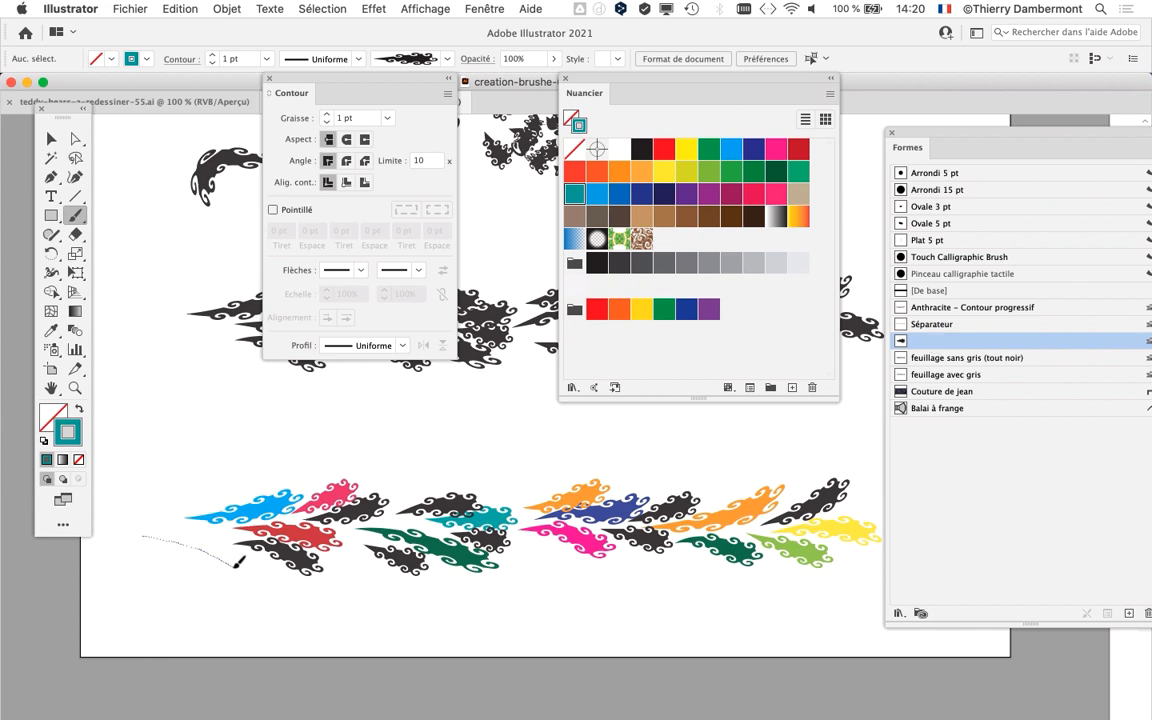
pyautogui.moveTo(236, 566); pyautogui.dragTo(233, 567)
pyautogui.click(663, 171)
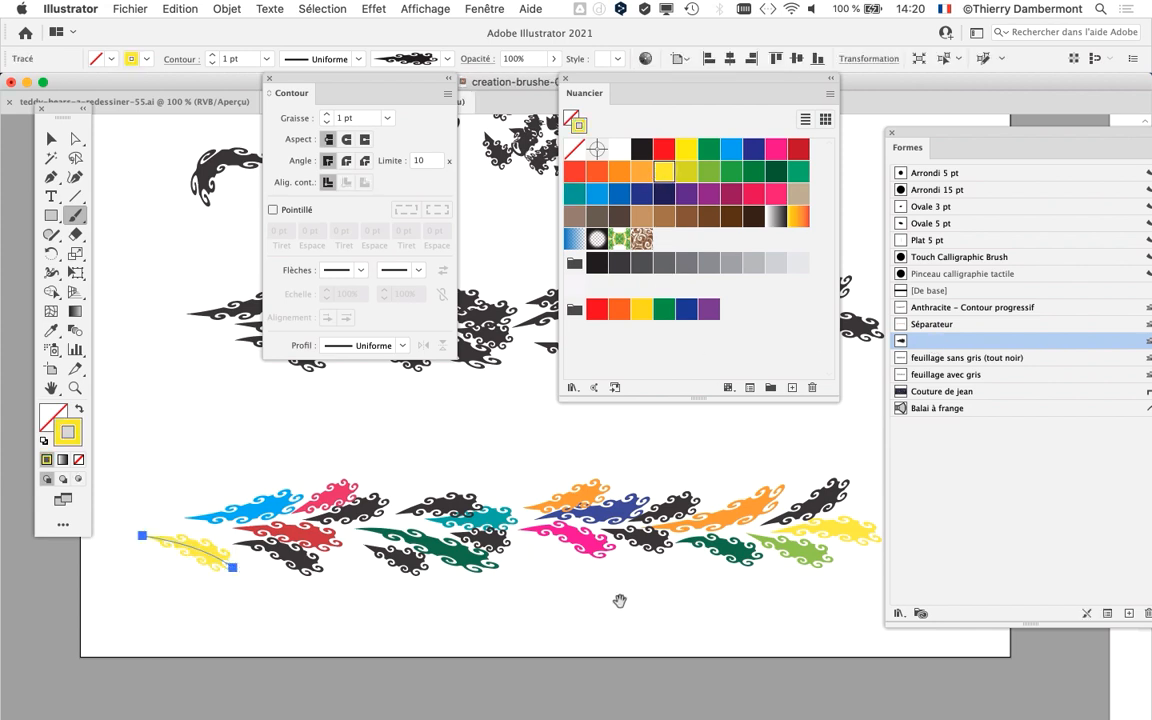
pyautogui.click(663, 216)
# Paint a light blue leaf below the magenta one, a brown leaf below the dark green one, and a green leaf at the row's right end.
pyautogui.hscroll(5, 507, 594)
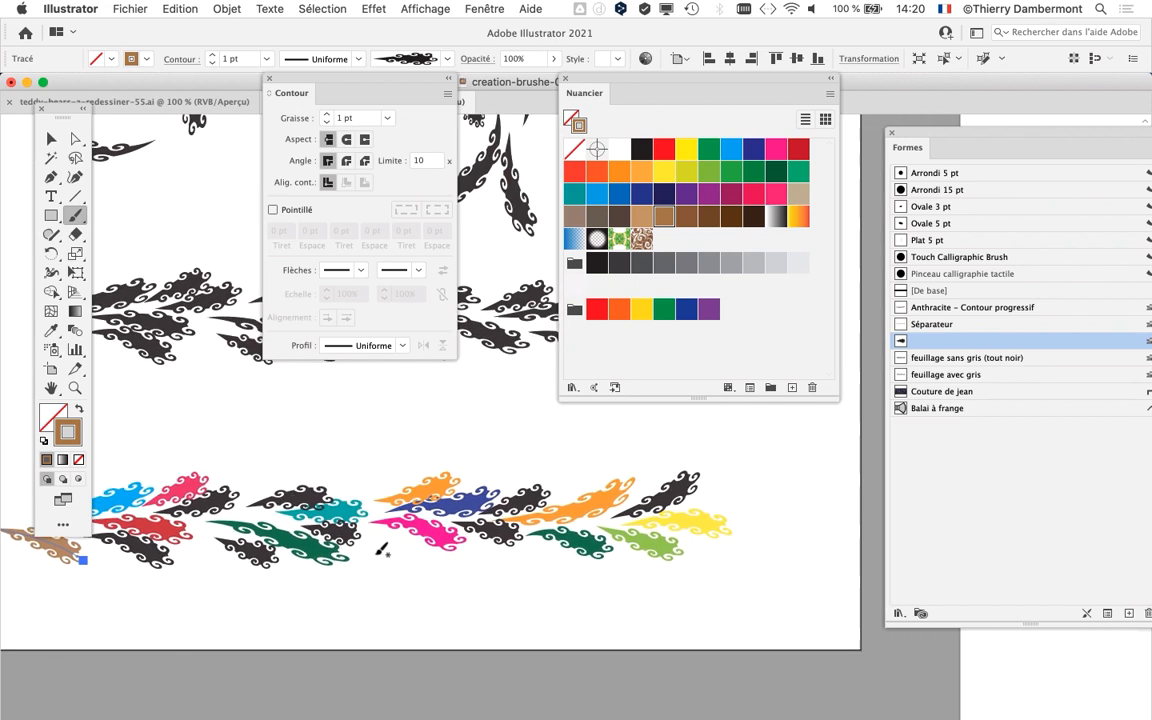
pyautogui.moveTo(368, 538)
pyautogui.mouseDown()
pyautogui.moveTo(442, 550)
pyautogui.moveTo(486, 573)
pyautogui.mouseUp()
pyautogui.click(595, 196)
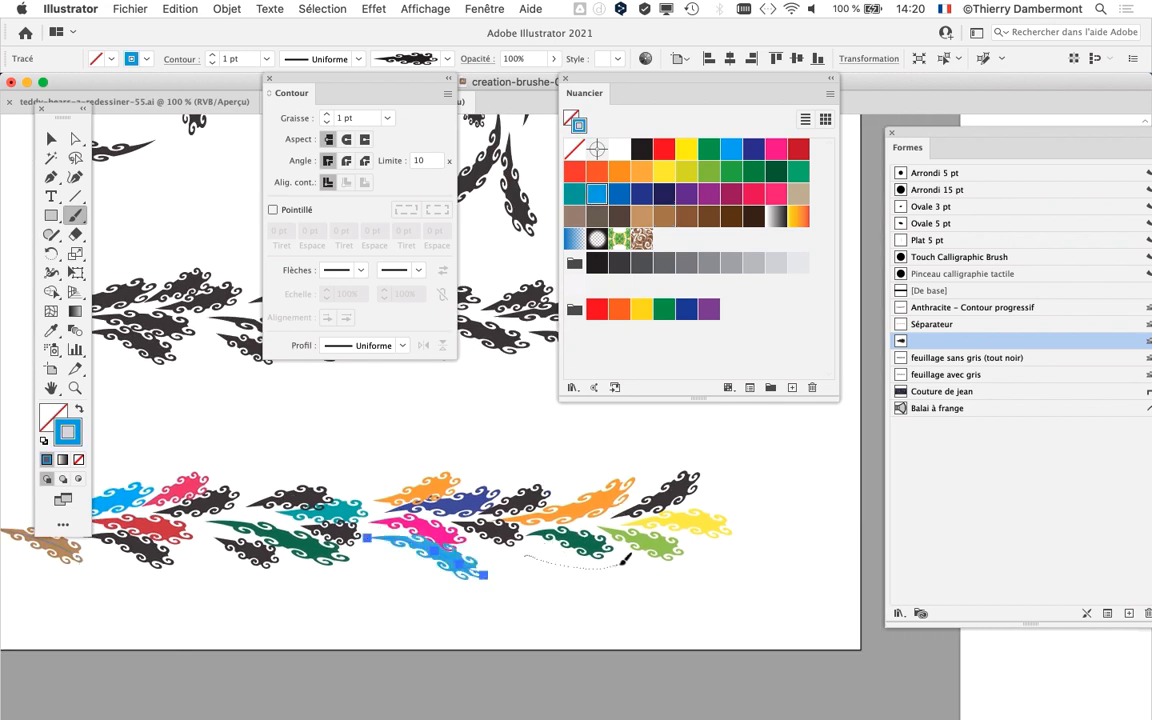
pyautogui.moveTo(622, 561); pyautogui.dragTo(620, 565)
pyautogui.click(686, 216)
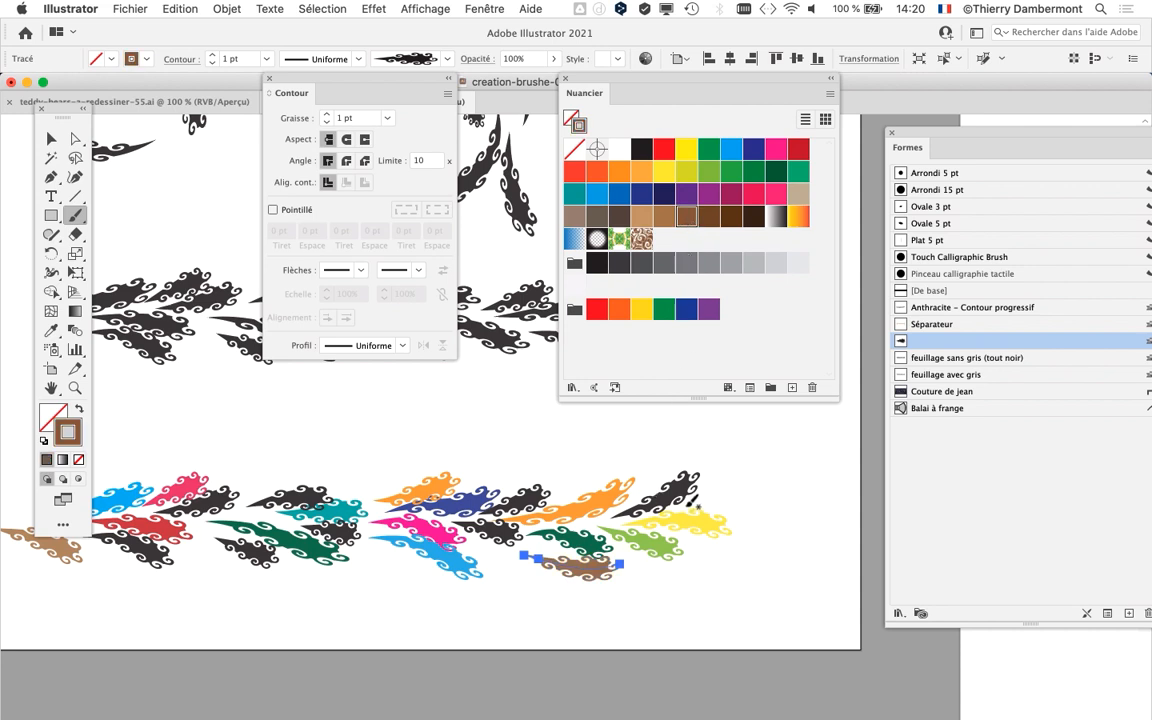
pyautogui.moveTo(786, 503); pyautogui.dragTo(787, 504)
pyautogui.click(731, 172)
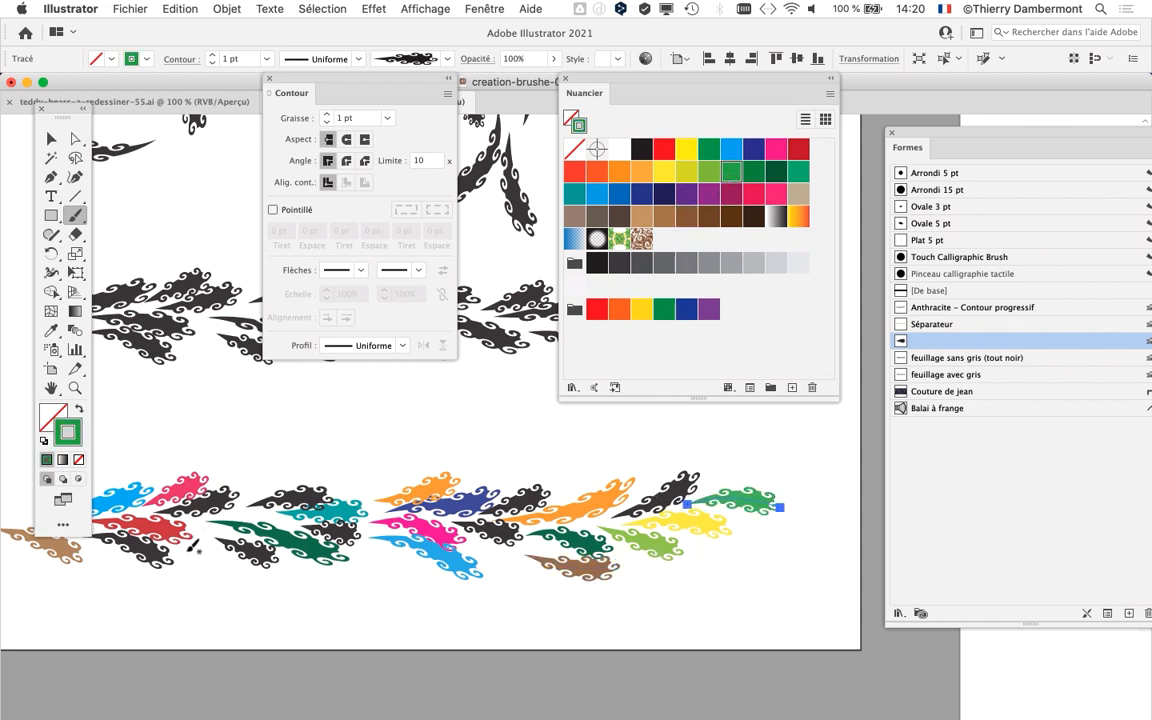
# Paint a light orange leaf above the black leaf beside the teal one, and move the Nuancier panel off the Formes list.
pyautogui.moveTo(386, 583); pyautogui.dragTo(387, 583)
pyautogui.press('super+z')
pyautogui.moveTo(333, 467); pyautogui.dragTo(354, 467)
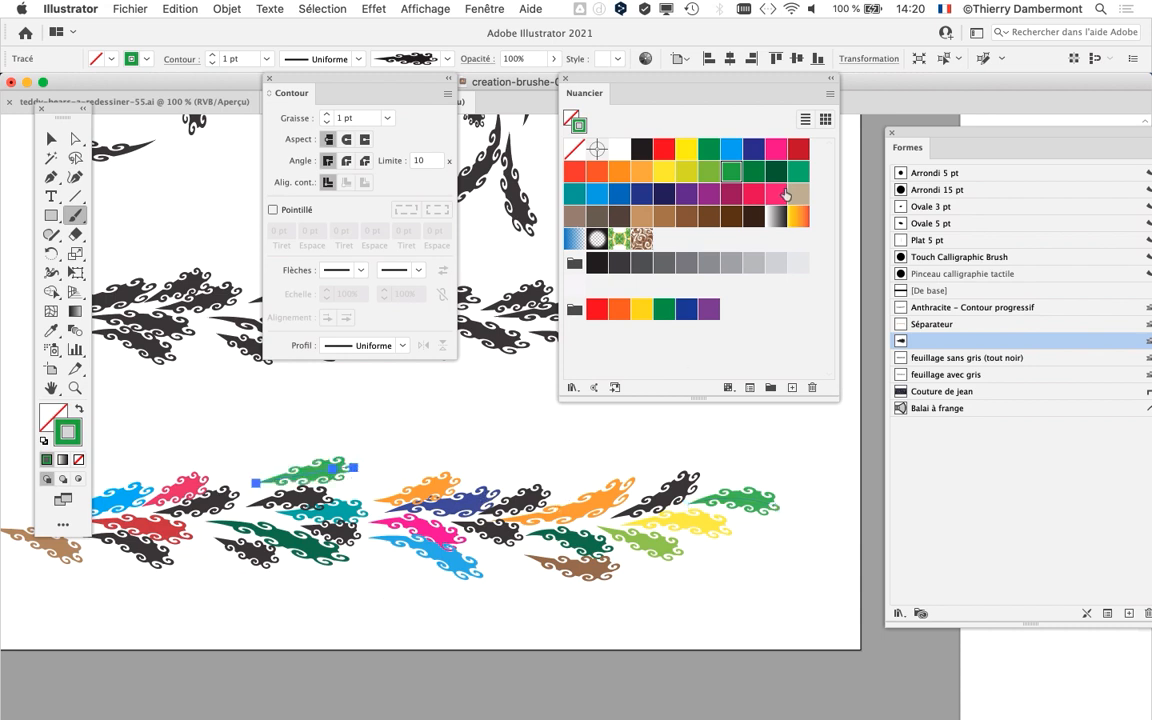
pyautogui.click(638, 173)
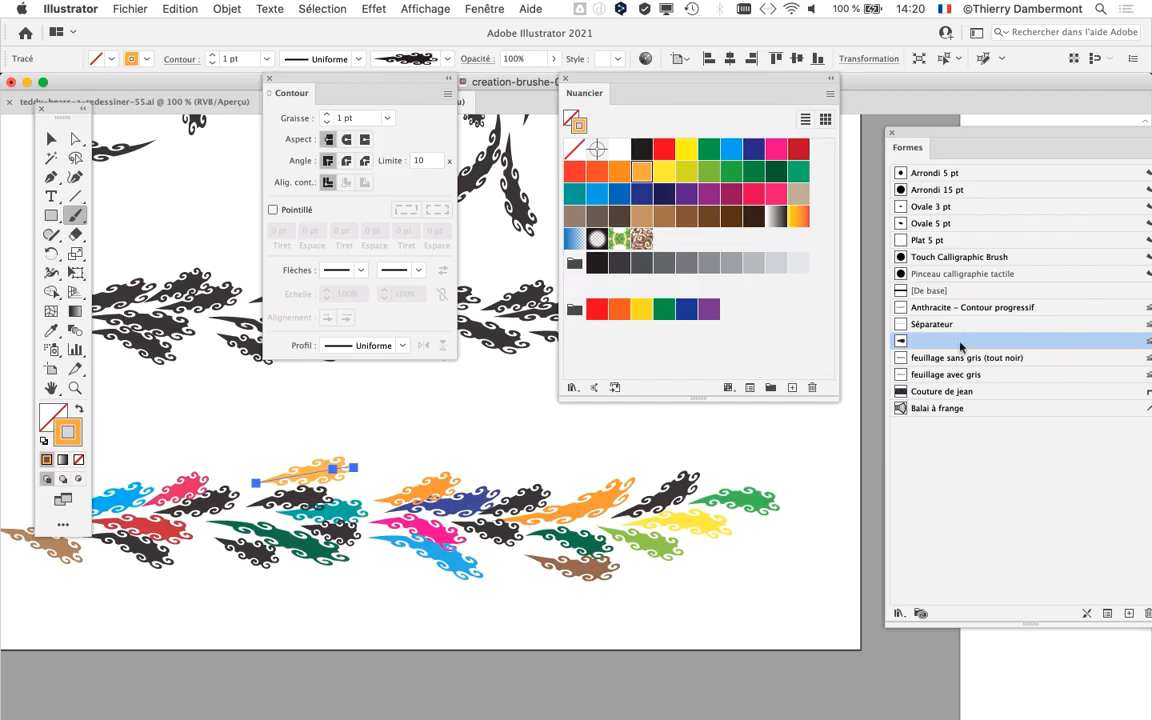
pyautogui.moveTo(702, 83); pyautogui.dragTo(918, 39)
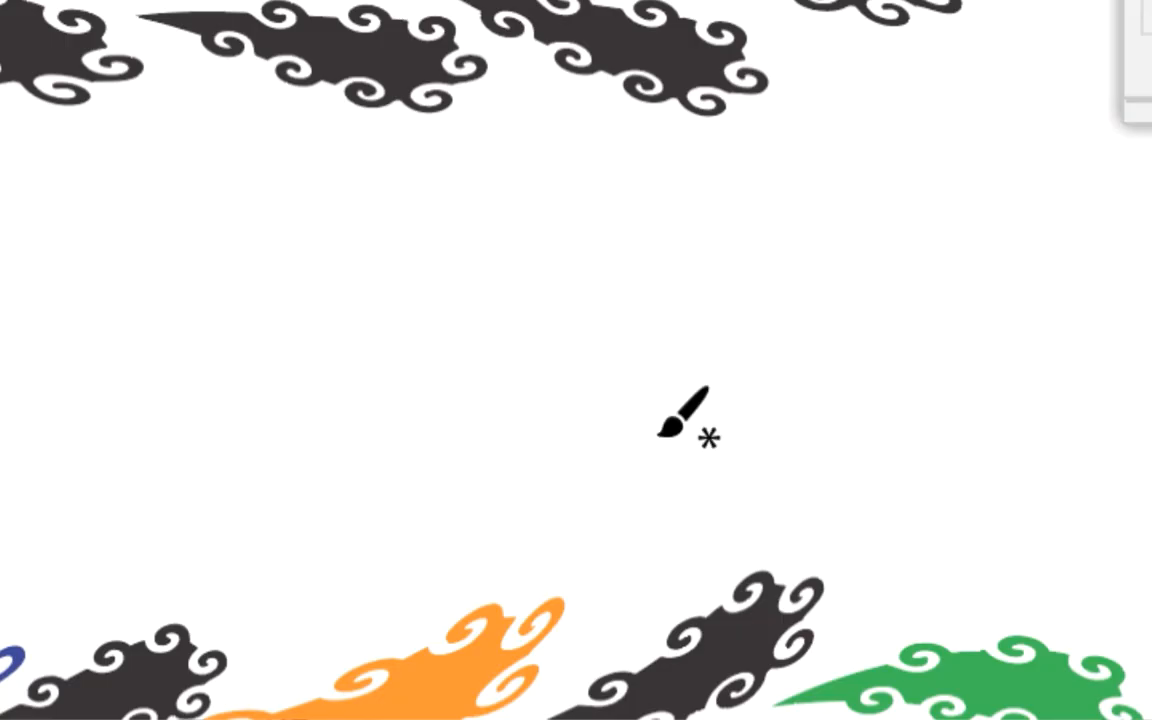
# Try a very short and a long leaf brush stroke in the empty space above the coloured row, undoing each one.
pyautogui.moveTo(660, 435); pyautogui.dragTo(705, 438)
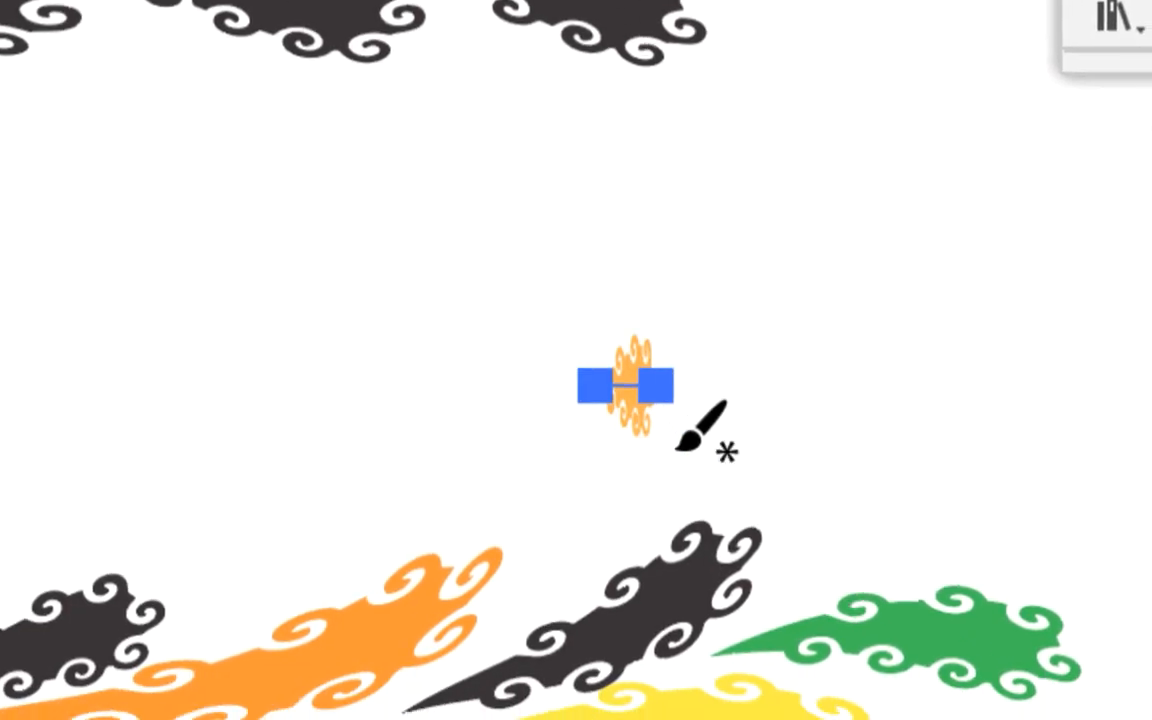
pyautogui.hotkey('ctrl', 'z')
pyautogui.moveTo(303, 386)
pyautogui.mouseDown()
pyautogui.moveTo(427, 411)
pyautogui.moveTo(760, 439)
pyautogui.mouseUp()
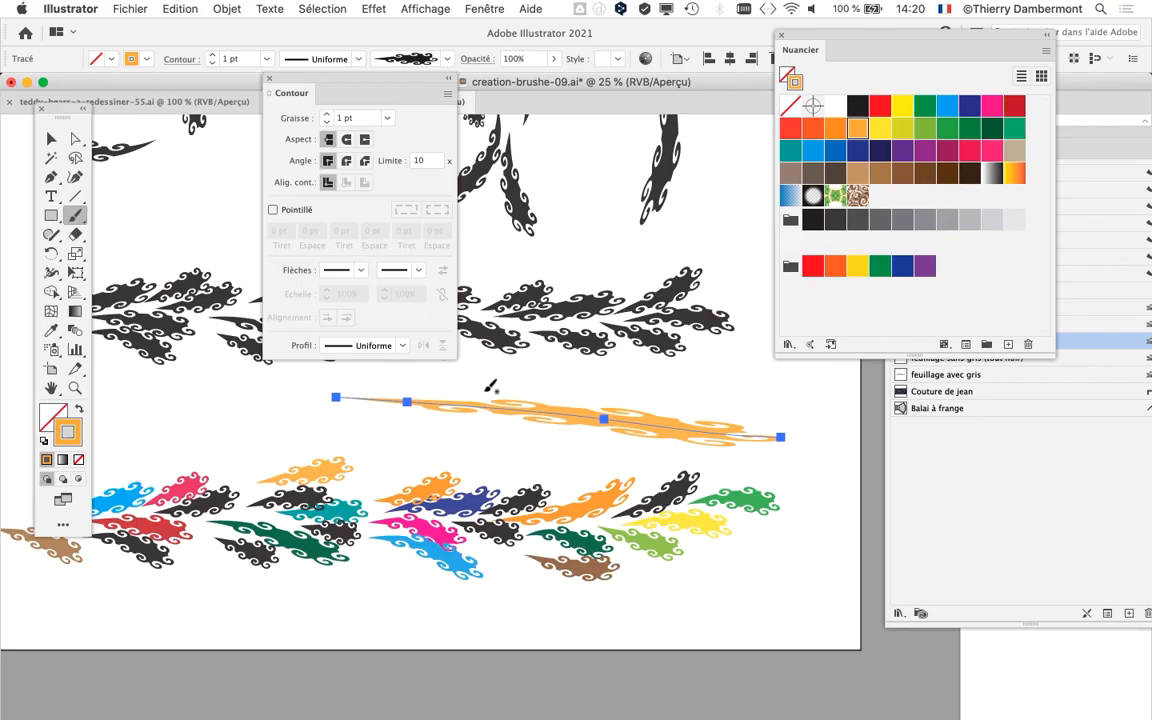
pyautogui.hotkey('ctrl', 'z')
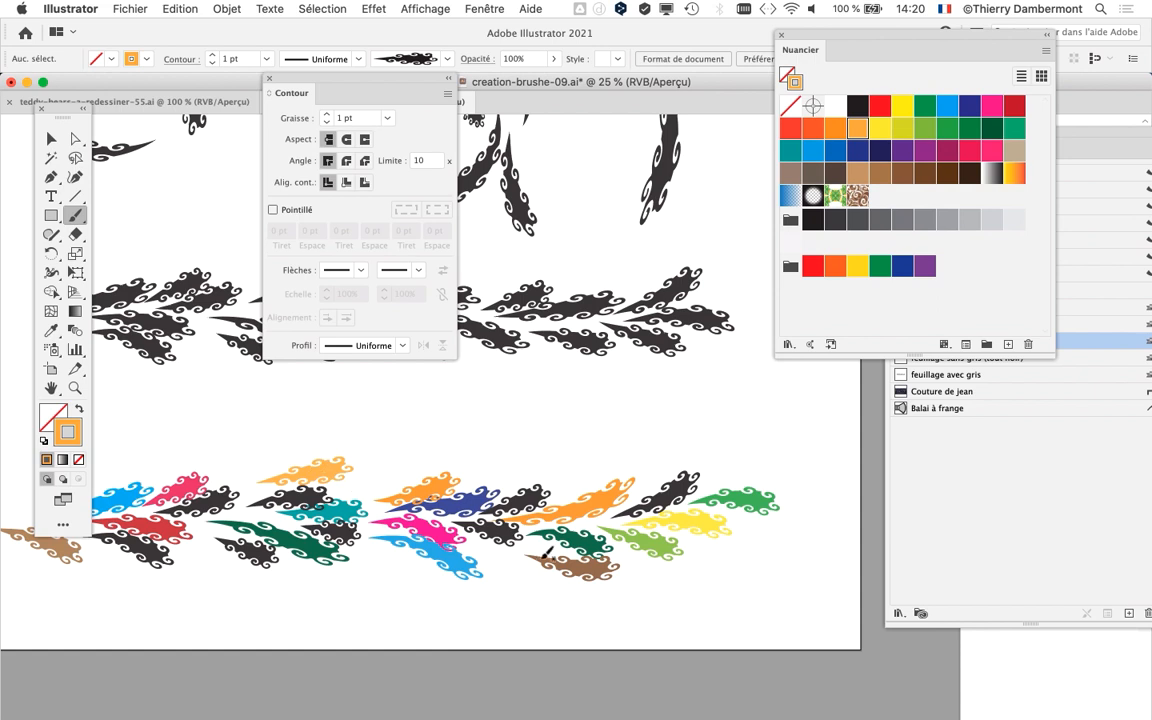
# Paint four small grey leaves in gaps of the coloured foliage row, above, below and near its right end.
pyautogui.moveTo(379, 481); pyautogui.dragTo(403, 471)
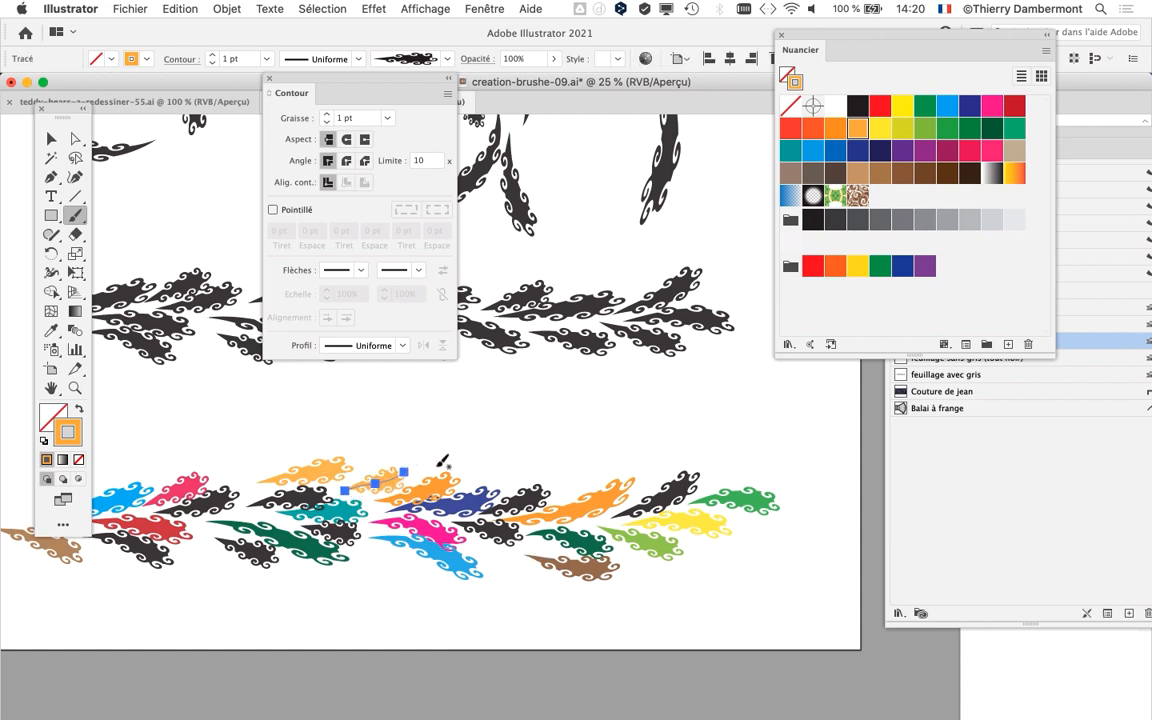
pyautogui.click(944, 222)
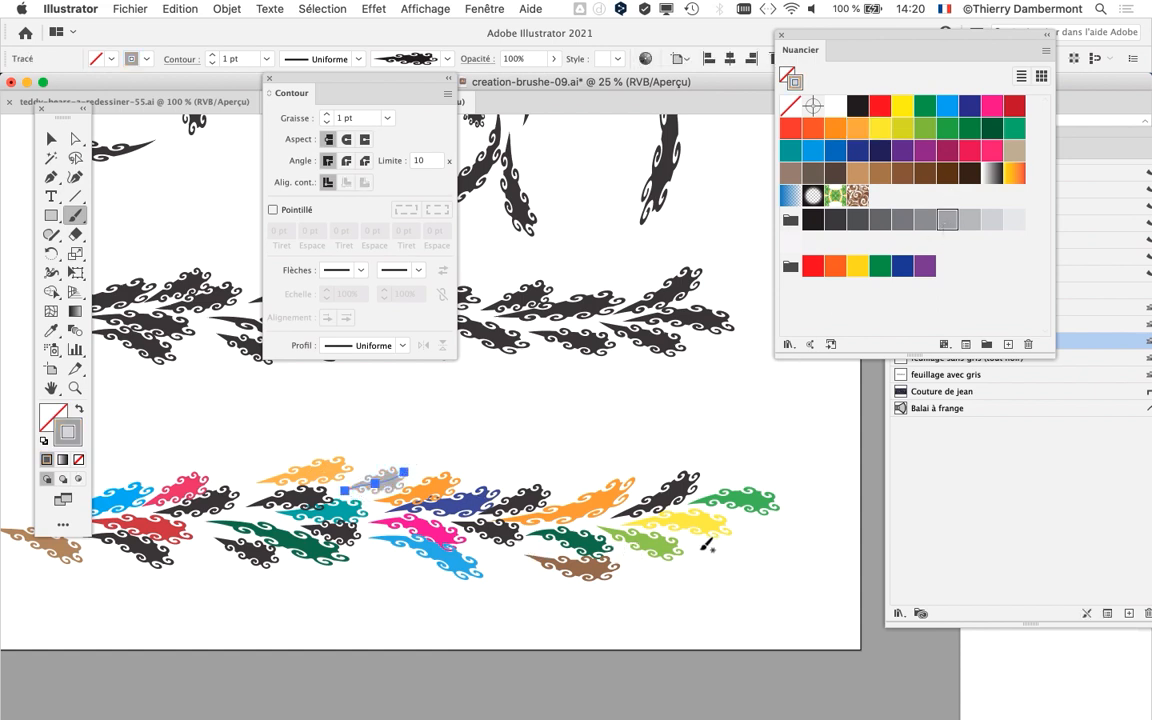
pyautogui.moveTo(745, 556); pyautogui.dragTo(748, 557)
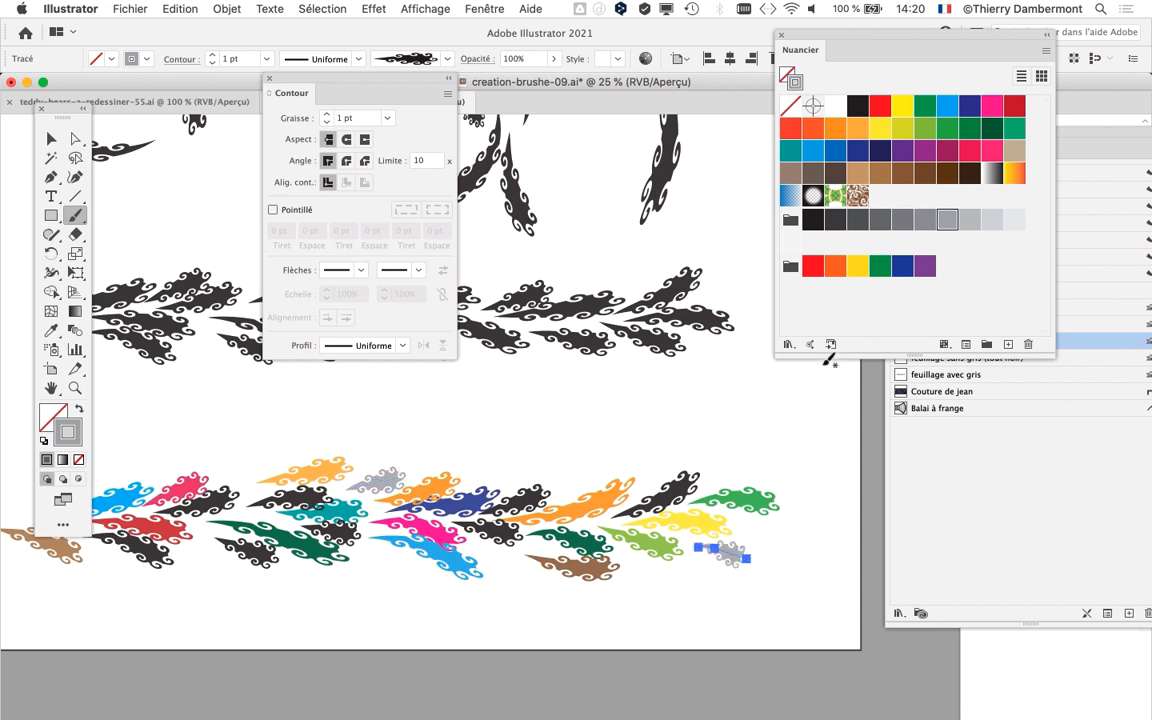
pyautogui.moveTo(237, 573); pyautogui.dragTo(238, 573)
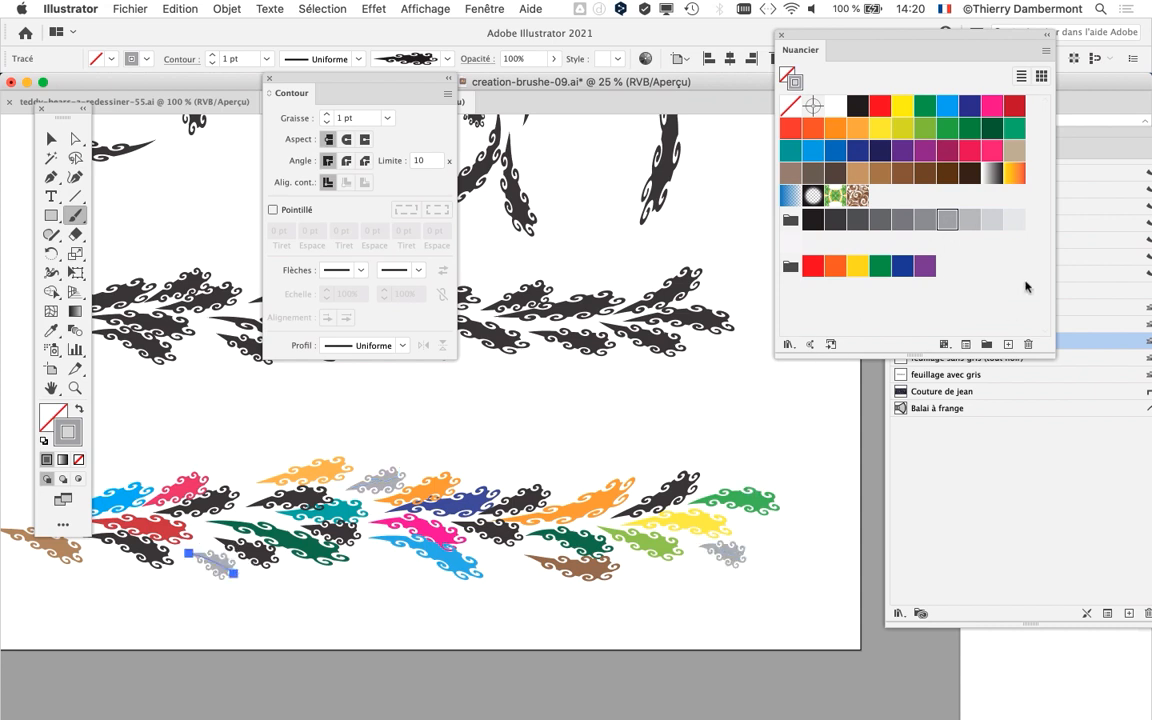
pyautogui.keyDown('alt'); pyautogui.scroll(-1, 525, 535); pyautogui.keyUp('alt')
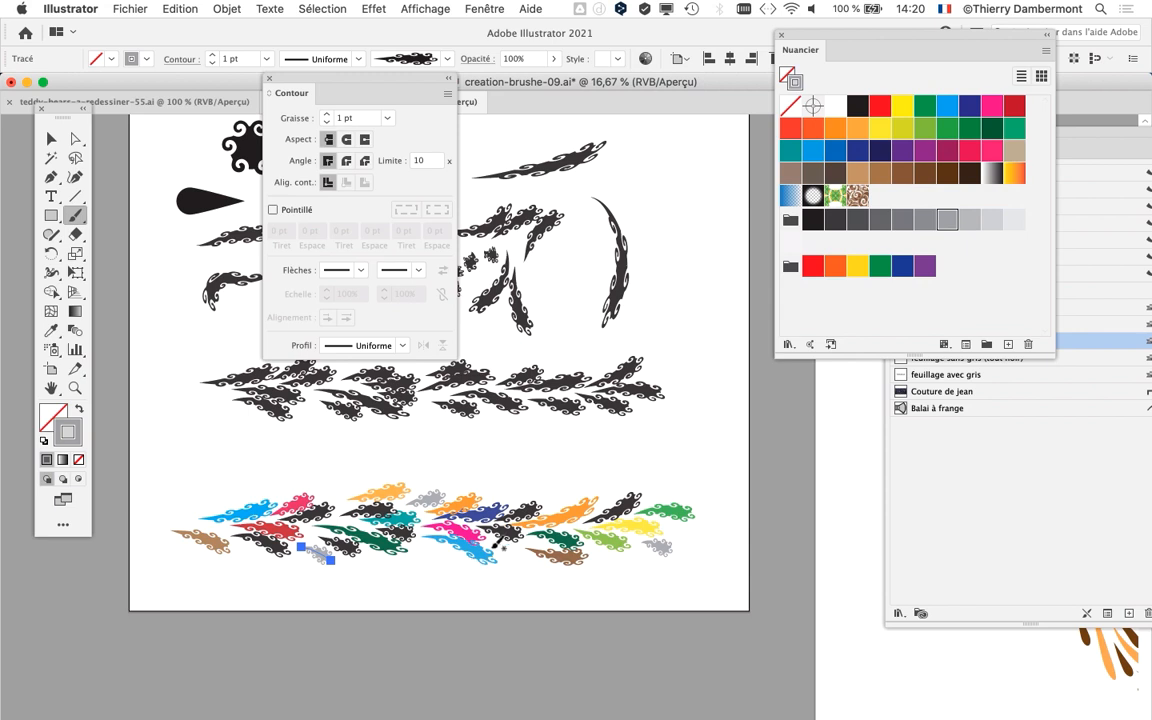
pyautogui.press('F5')
pyautogui.moveTo(516, 547); pyautogui.dragTo(526, 558)
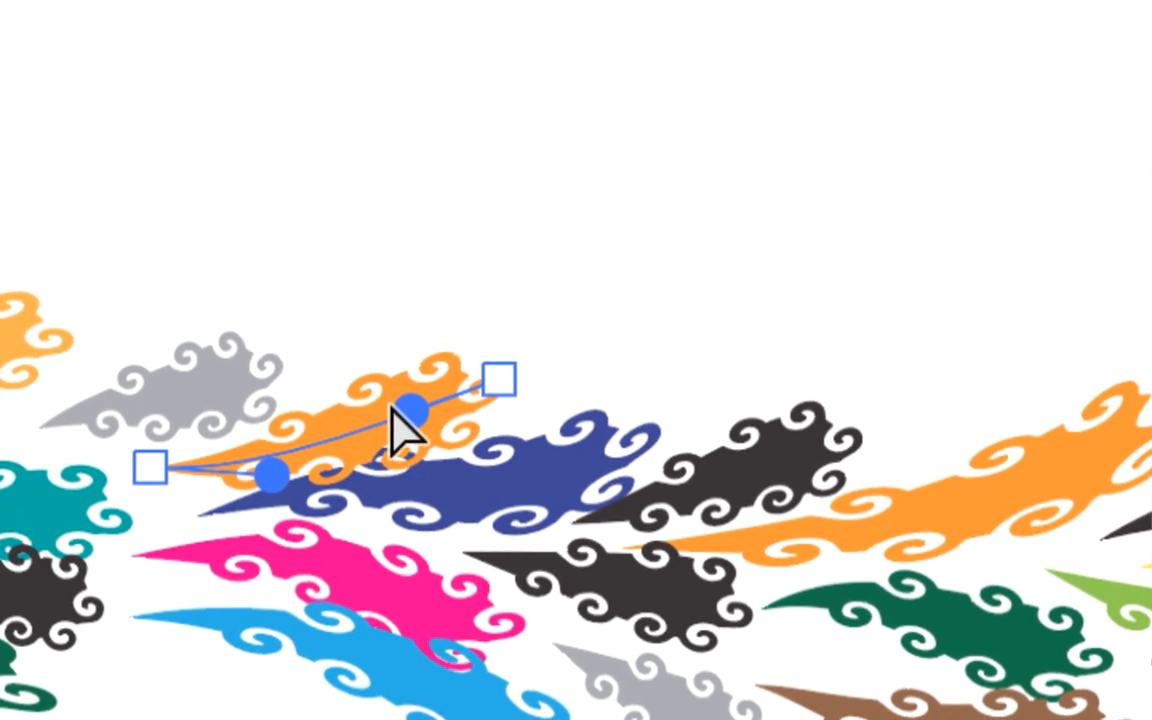
# Reshape the orange leaf above the dark blue one upward, and bend the light blue leaf away from the magenta leaf.
pyautogui.moveTo(411, 397)
pyautogui.mouseDown()
pyautogui.moveTo(472, 313)
pyautogui.moveTo(604, 346)
pyautogui.moveTo(554, 351)
pyautogui.mouseUp()
pyautogui.moveTo(463, 384)
pyautogui.mouseDown()
pyautogui.moveTo(447, 359)
pyautogui.moveTo(389, 340)
pyautogui.moveTo(357, 361)
pyautogui.moveTo(341, 352)
pyautogui.mouseUp()
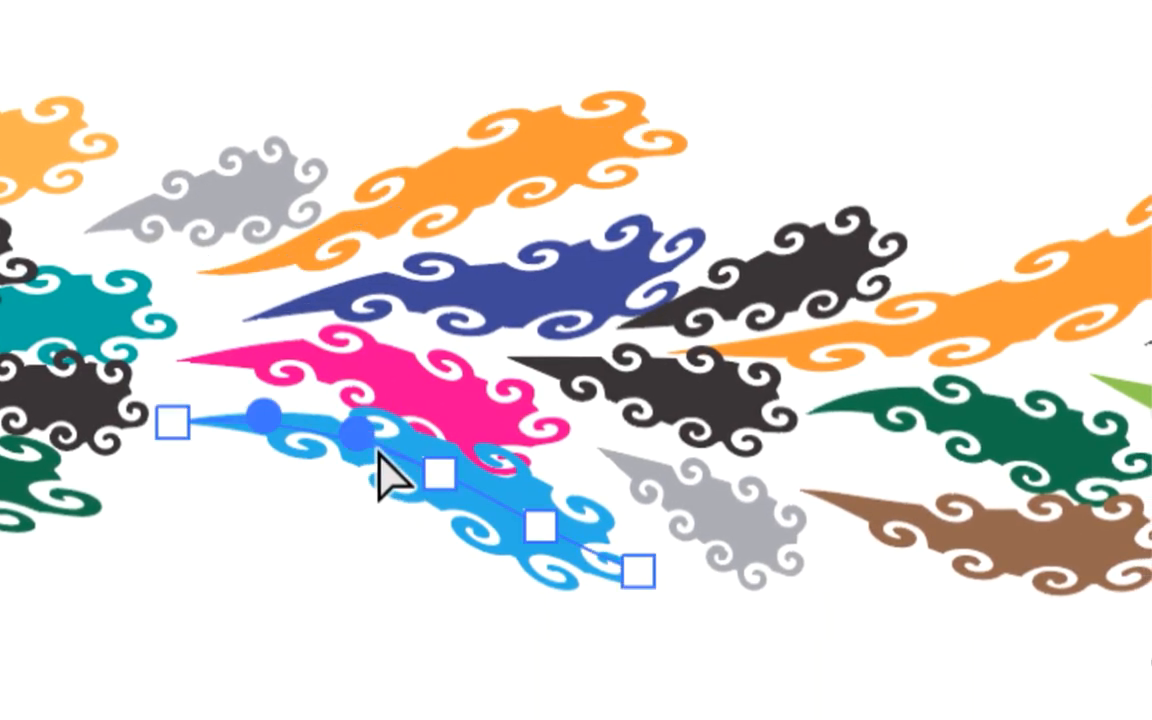
pyautogui.moveTo(441, 472); pyautogui.dragTo(379, 504)
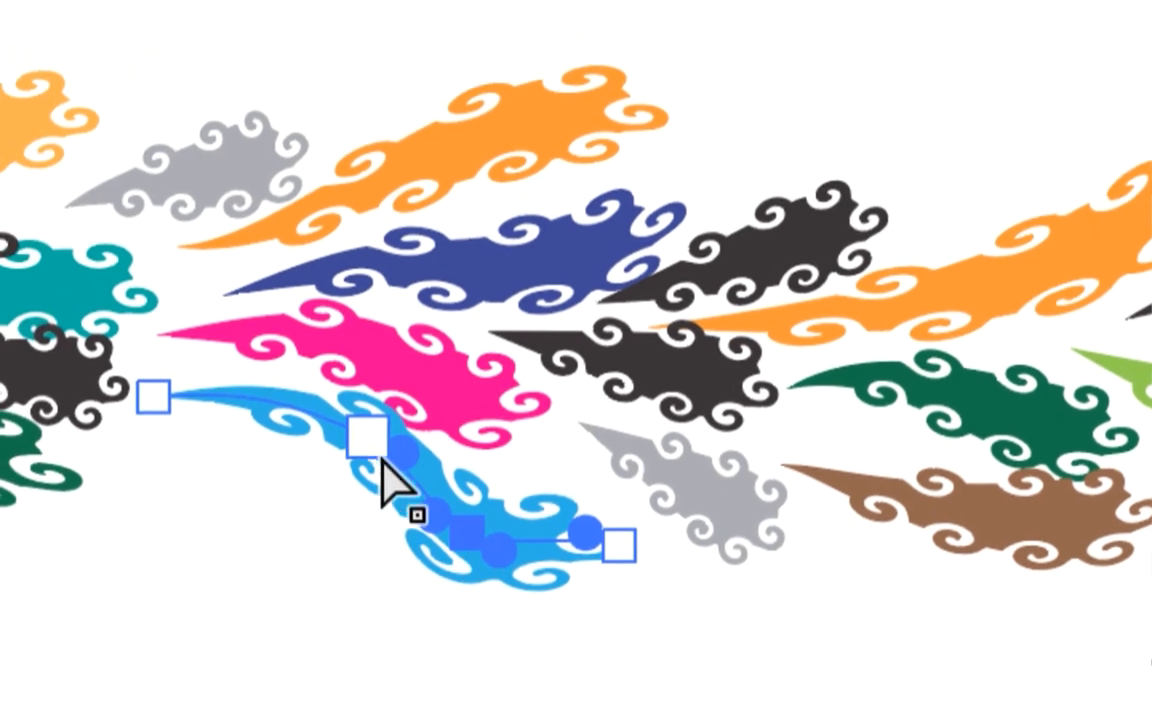
pyautogui.moveTo(301, 377); pyautogui.dragTo(257, 391)
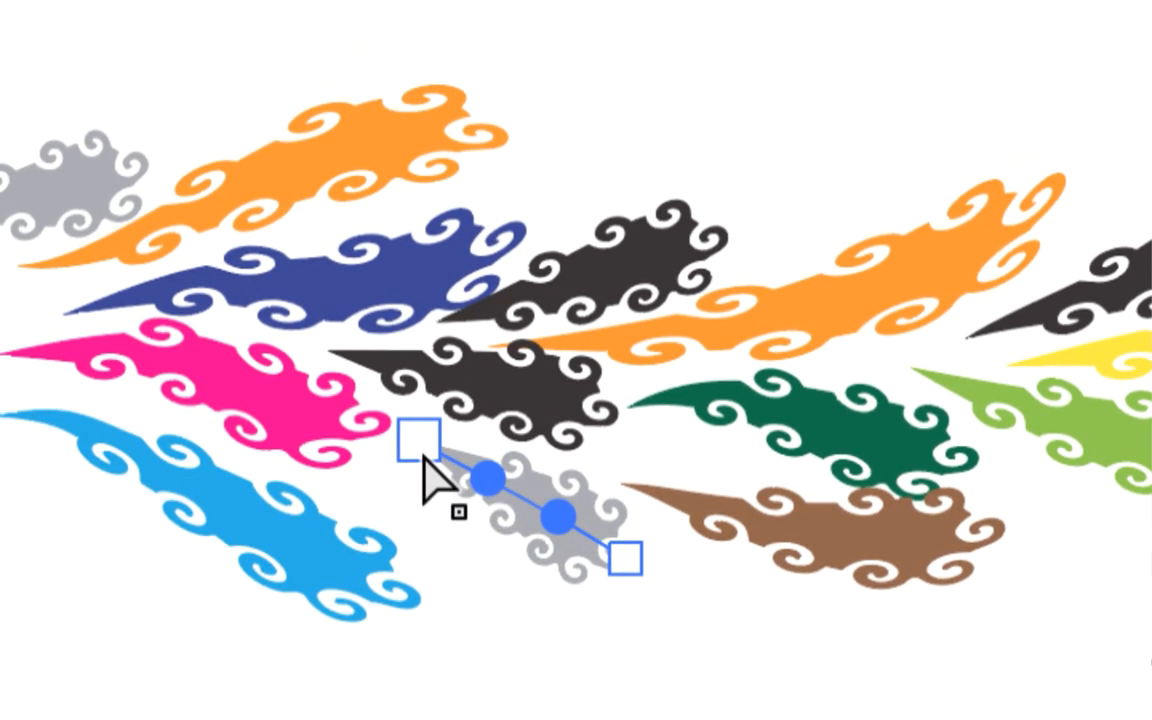
# Adjust the path of the small grey leaf beside the brown one, and move the tip of the small black leaf below the teal one.
pyautogui.moveTo(321, 397); pyautogui.dragTo(283, 437)
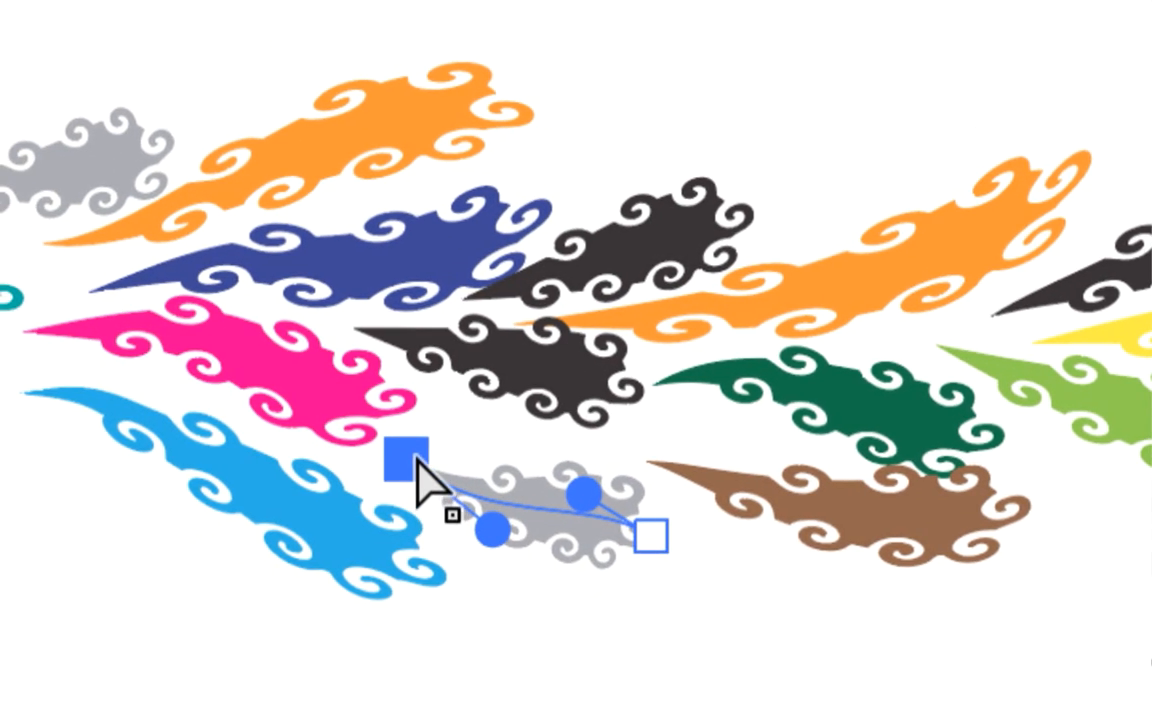
pyautogui.moveTo(350, 398); pyautogui.dragTo(368, 370)
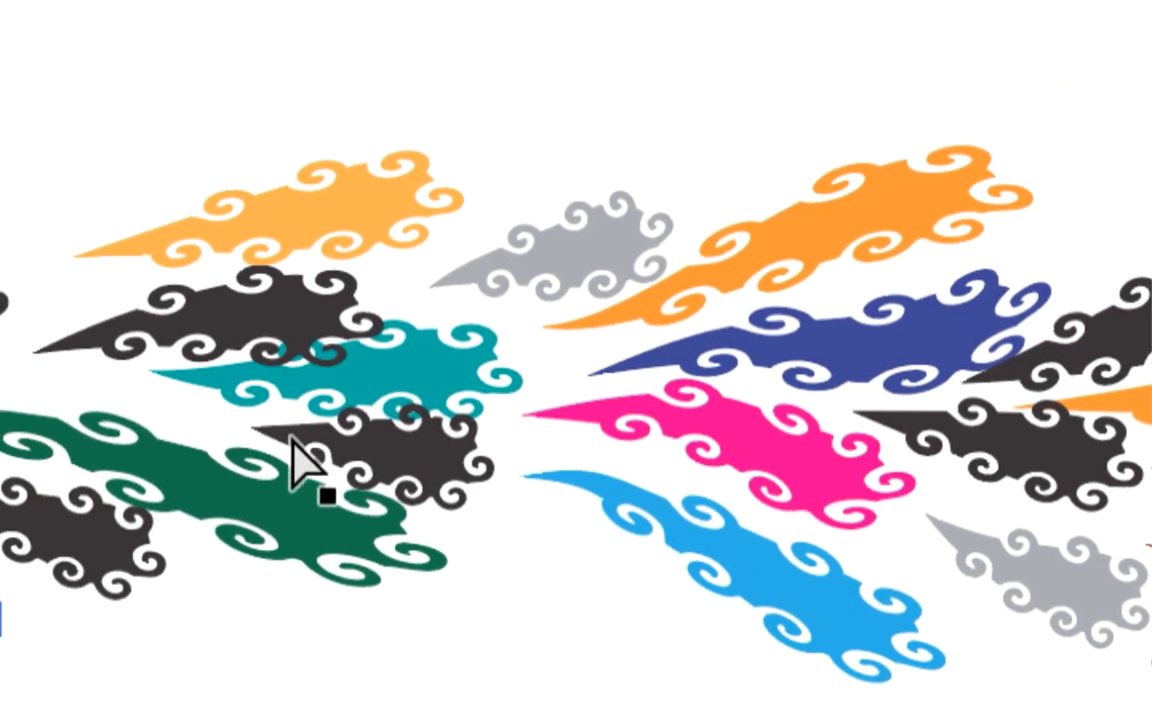
pyautogui.click(674, 379)
pyautogui.moveTo(646, 375); pyautogui.dragTo(631, 366)
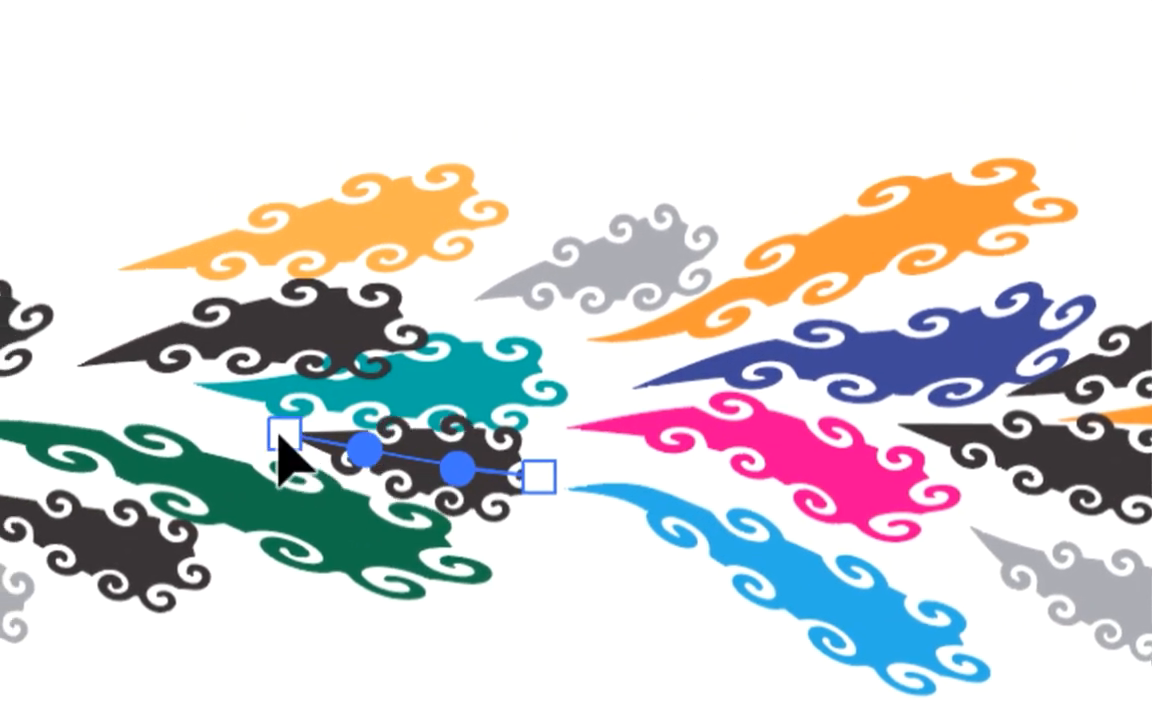
# Lengthen the small black leaf below the teal one and bend its outer end downward beside the green leaf.
pyautogui.moveTo(278, 430); pyautogui.dragTo(206, 422)
pyautogui.moveTo(542, 481); pyautogui.dragTo(560, 523)
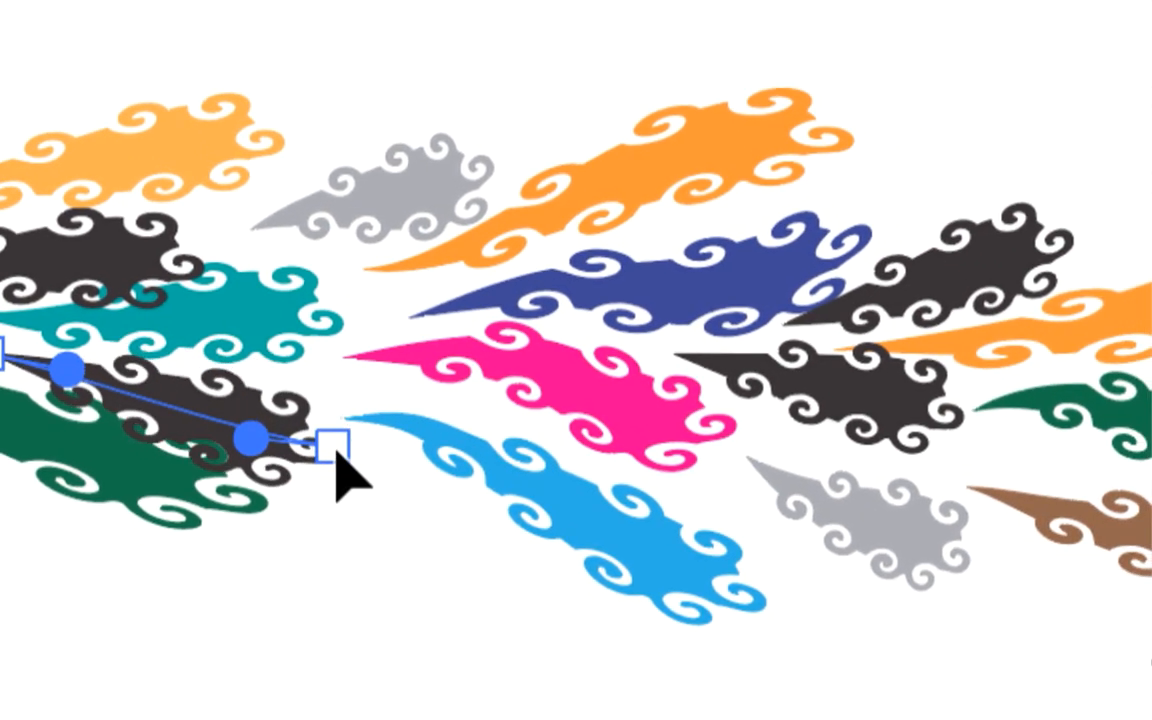
pyautogui.moveTo(336, 452); pyautogui.dragTo(398, 510)
pyautogui.moveTo(315, 502); pyautogui.dragTo(326, 418)
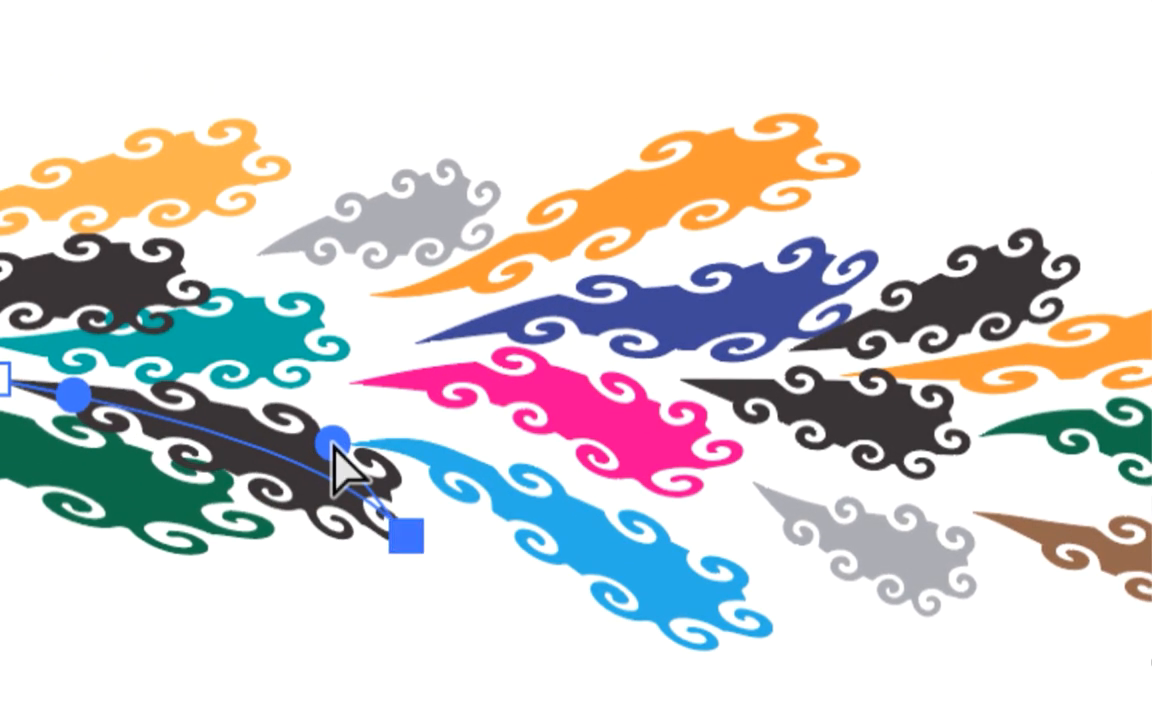
pyautogui.moveTo(2, 380); pyautogui.dragTo(93, 402)
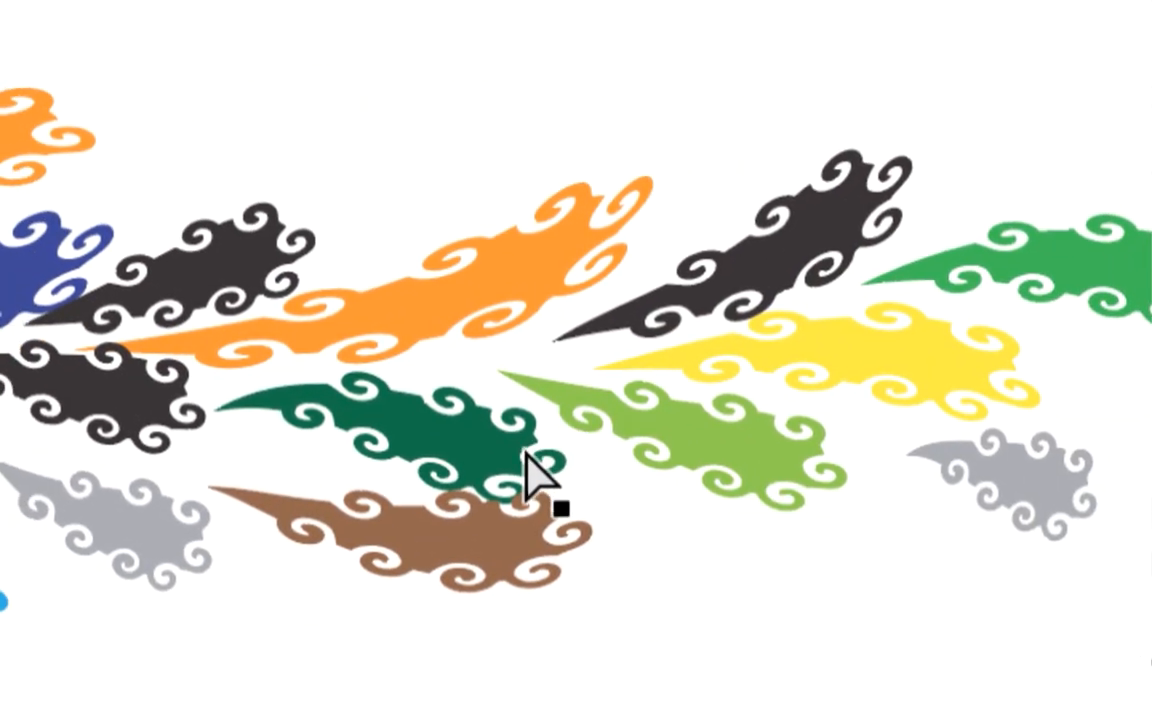
# Reshape the dark green leaf above the brown one into a smooth downward arc, adjusting its path handle and end point.
pyautogui.click(525, 455)
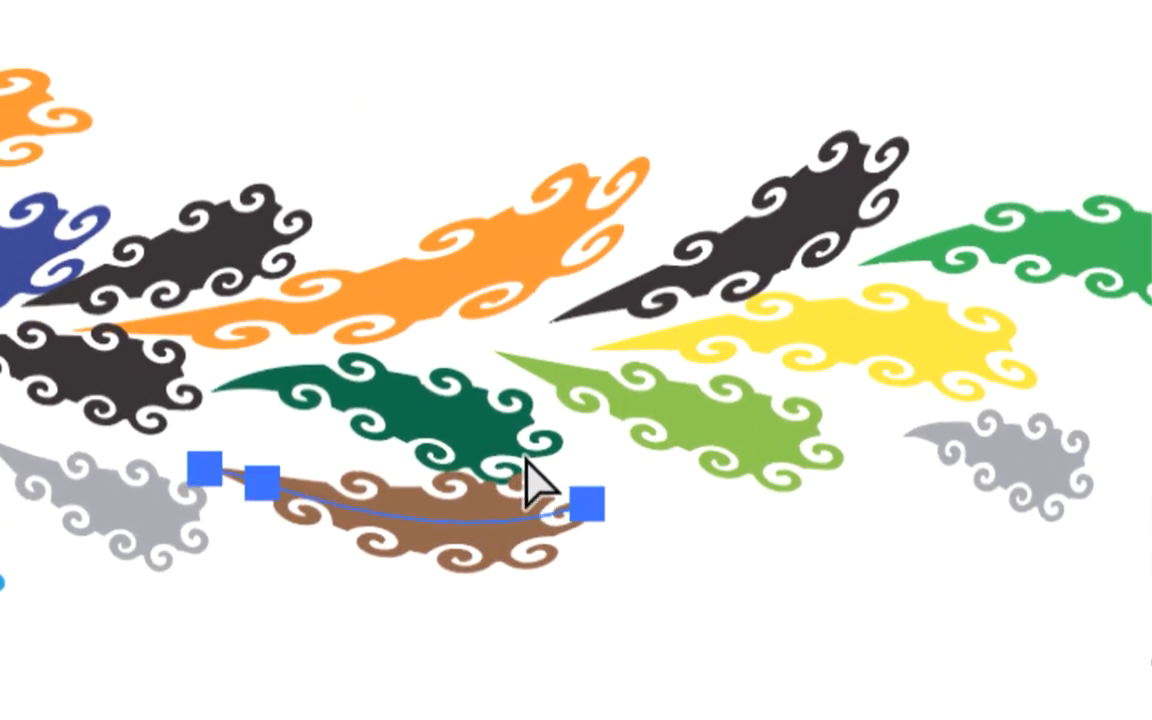
pyautogui.click(518, 430)
pyautogui.click(557, 437)
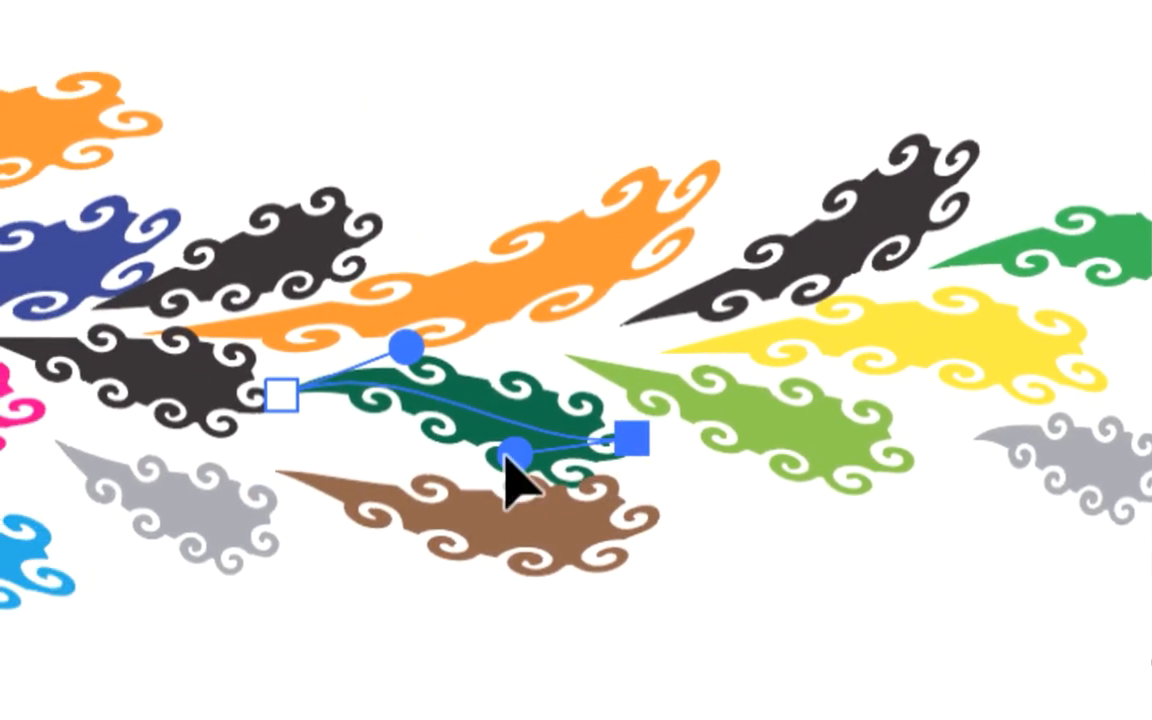
pyautogui.moveTo(512, 455); pyautogui.dragTo(510, 379)
pyautogui.moveTo(631, 438)
pyautogui.mouseDown()
pyautogui.moveTo(680, 476)
pyautogui.moveTo(649, 462)
pyautogui.mouseUp()
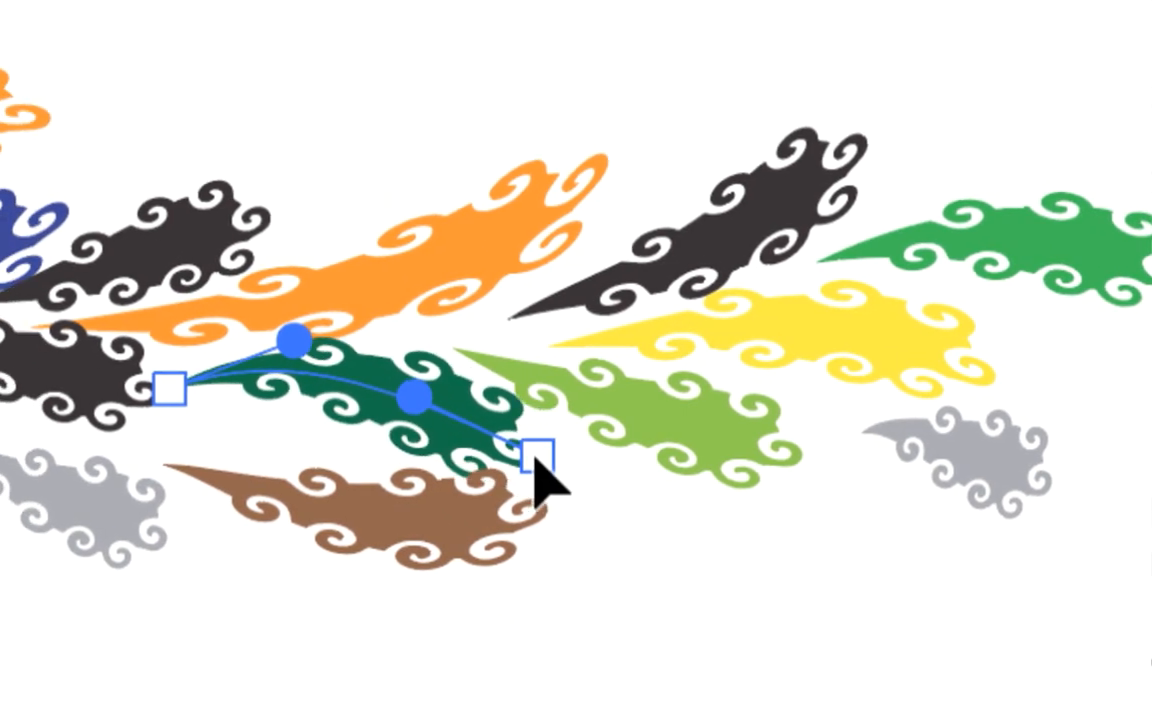
pyautogui.moveTo(535, 458); pyautogui.dragTo(505, 445)
pyautogui.click(608, 510)
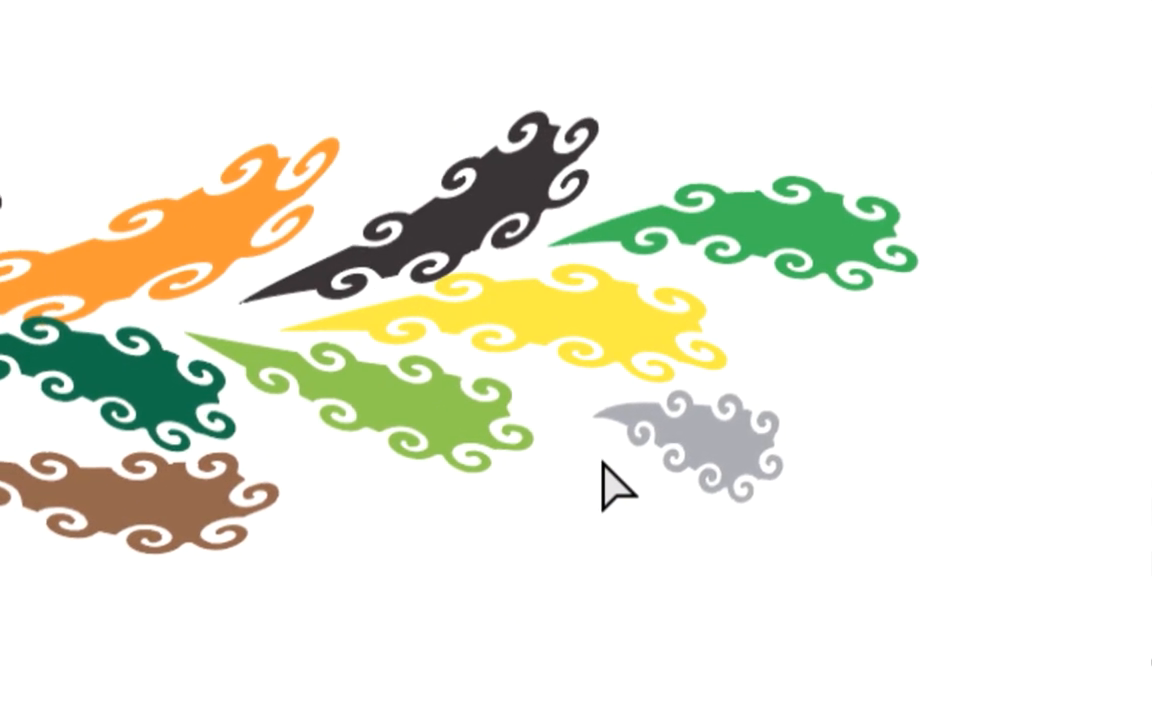
# Lengthen the small grey leaf below the yellow one by extending its pointed end toward the light green leaf.
pyautogui.click(613, 414)
pyautogui.moveTo(587, 419)
pyautogui.mouseDown()
pyautogui.moveTo(549, 380)
pyautogui.moveTo(529, 385)
pyautogui.moveTo(622, 459)
pyautogui.moveTo(618, 500)
pyautogui.moveTo(618, 487)
pyautogui.moveTo(658, 491)
pyautogui.mouseUp()
pyautogui.scroll(3, 624, 462)
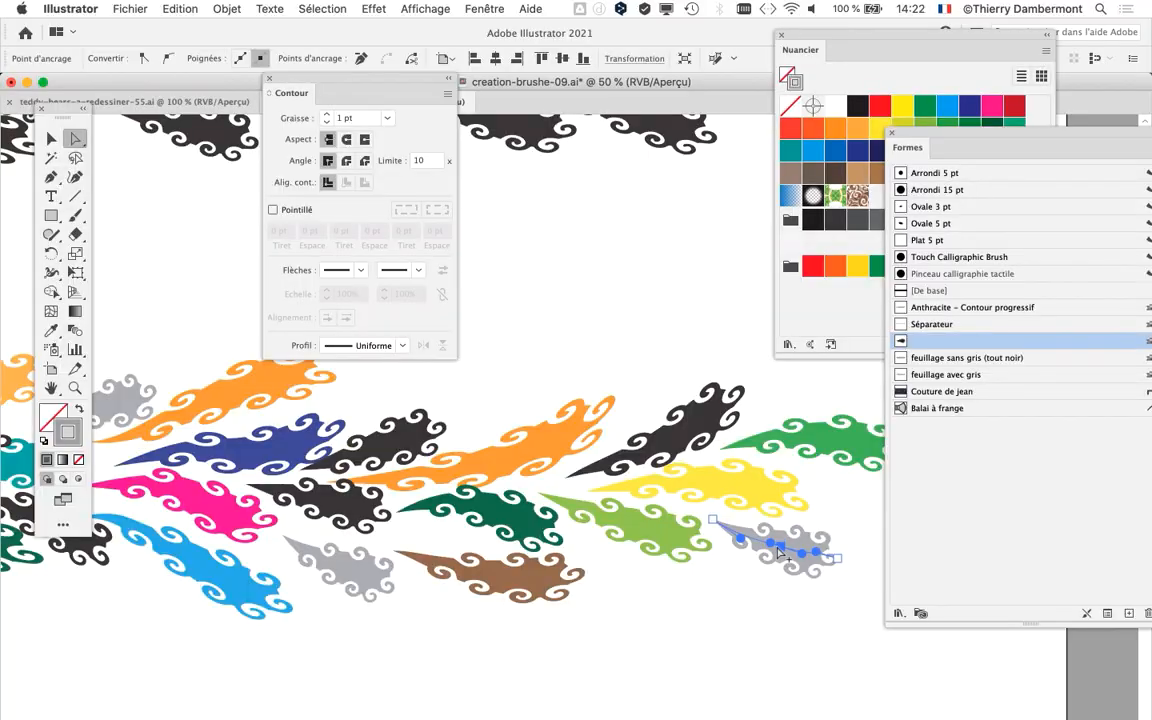
pyautogui.scroll(-1, 779, 551)
pyautogui.scroll(-1, 779, 556)
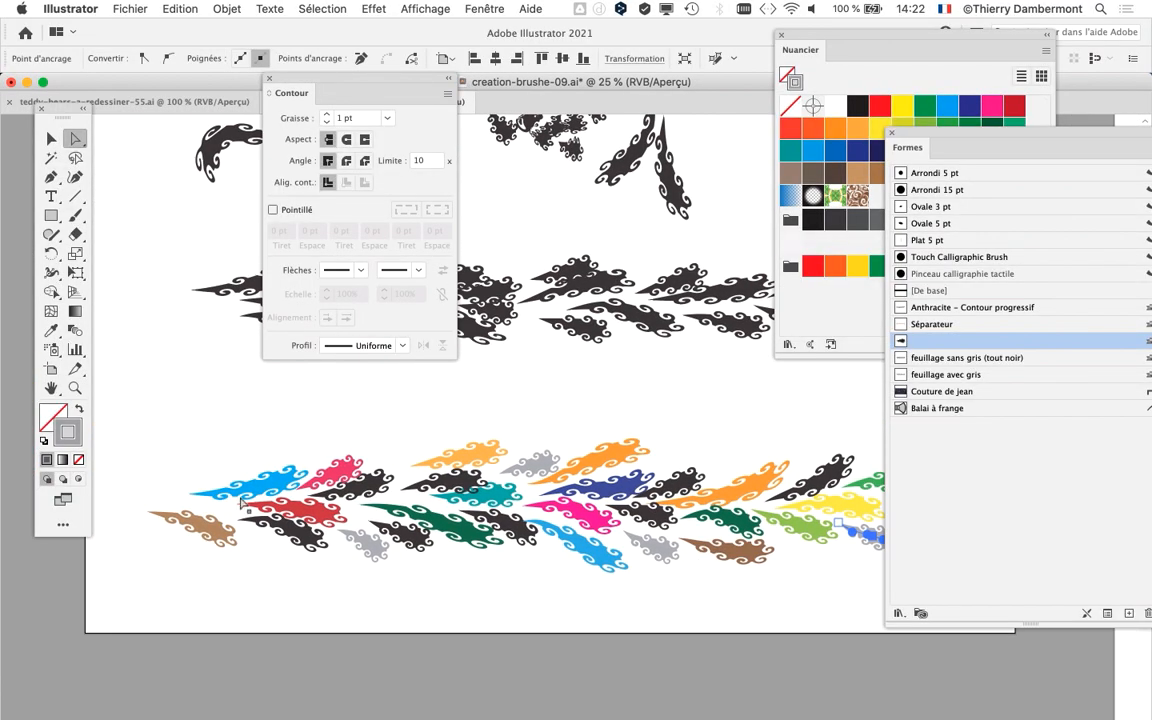
pyautogui.scroll(-1, 560, 588)
pyautogui.moveTo(465, 595); pyautogui.dragTo(360, 577)
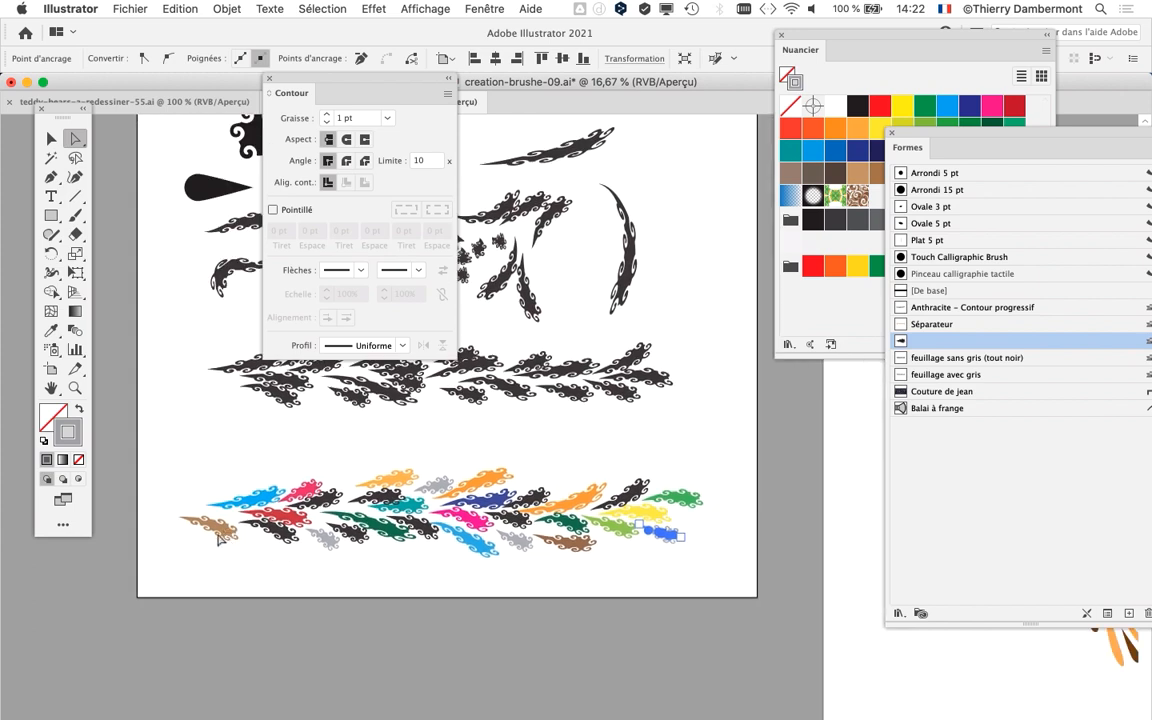
pyautogui.click(190, 514)
pyautogui.moveTo(176, 499)
pyautogui.mouseDown()
pyautogui.moveTo(712, 643)
pyautogui.moveTo(737, 578)
pyautogui.mouseUp()
pyautogui.click(50, 140)
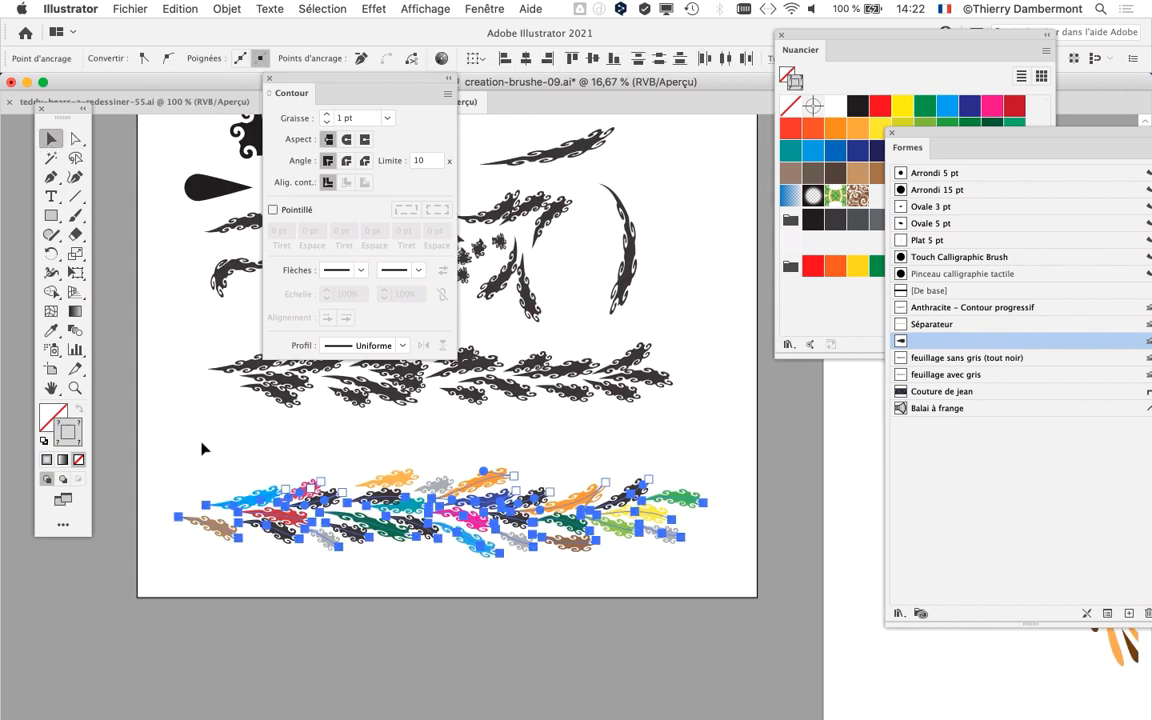
pyautogui.moveTo(165, 413)
pyautogui.mouseDown()
pyautogui.moveTo(750, 512)
pyautogui.moveTo(755, 582)
pyautogui.mouseUp()
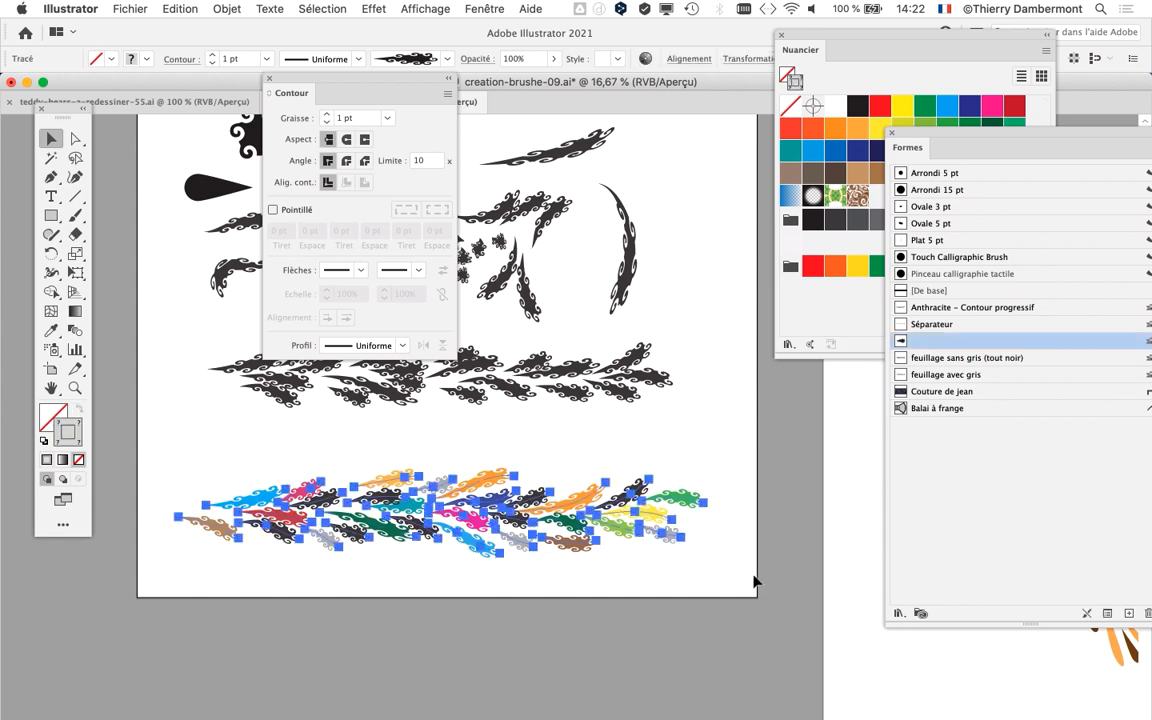
pyautogui.click(652, 591)
# Reposition the Nuancier swatches and the toolbox so that they leave the artwork clear.
pyautogui.moveTo(818, 40); pyautogui.dragTo(755, 208)
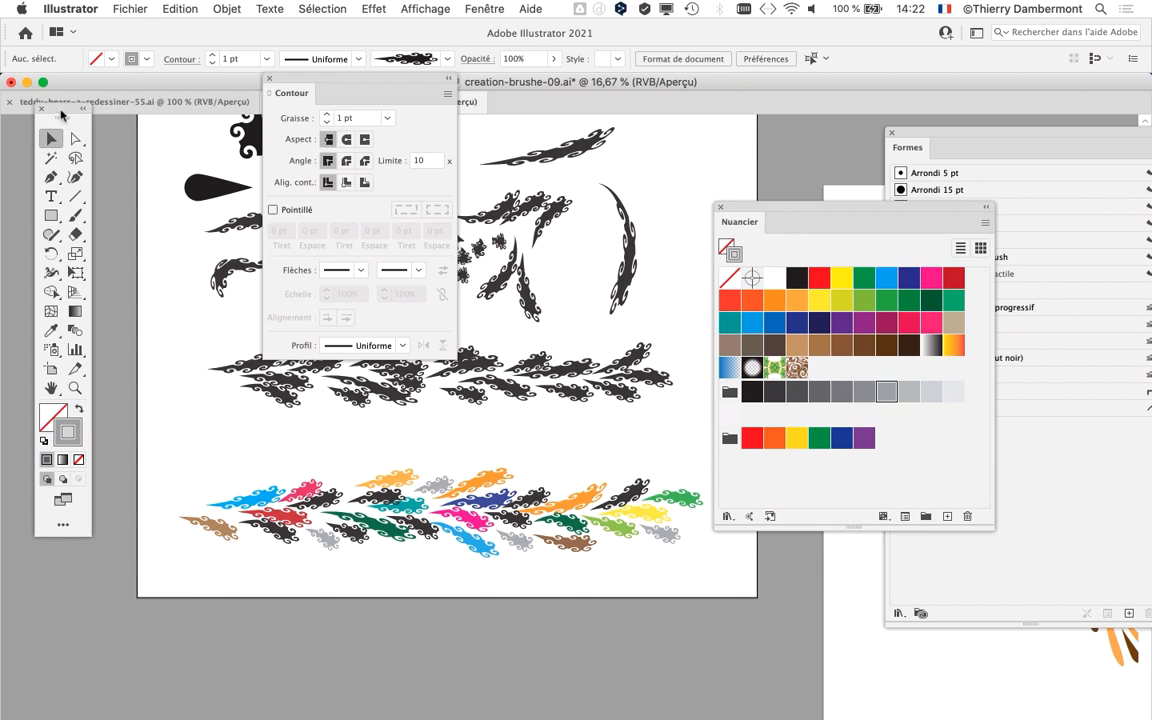
pyautogui.moveTo(60, 115); pyautogui.dragTo(56, 128)
pyautogui.moveTo(745, 213); pyautogui.dragTo(800, 176)
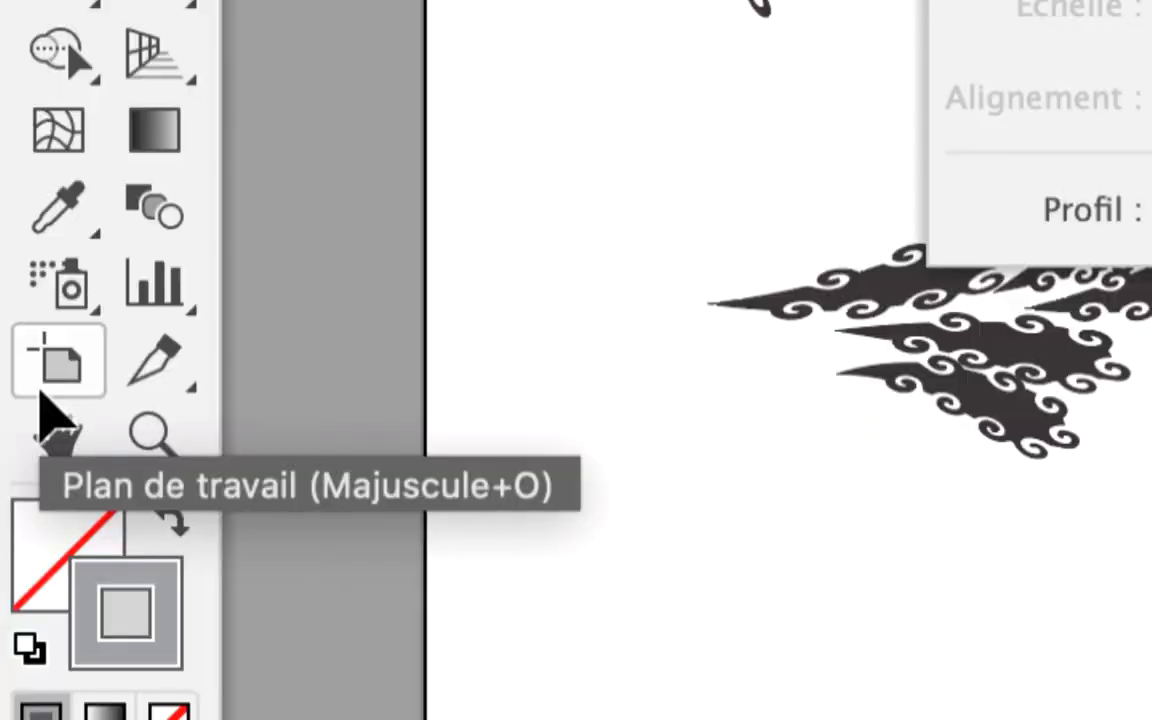
# Activate the Artboard tool and close the Contour settings that cover the artwork.
pyautogui.click(44, 394)
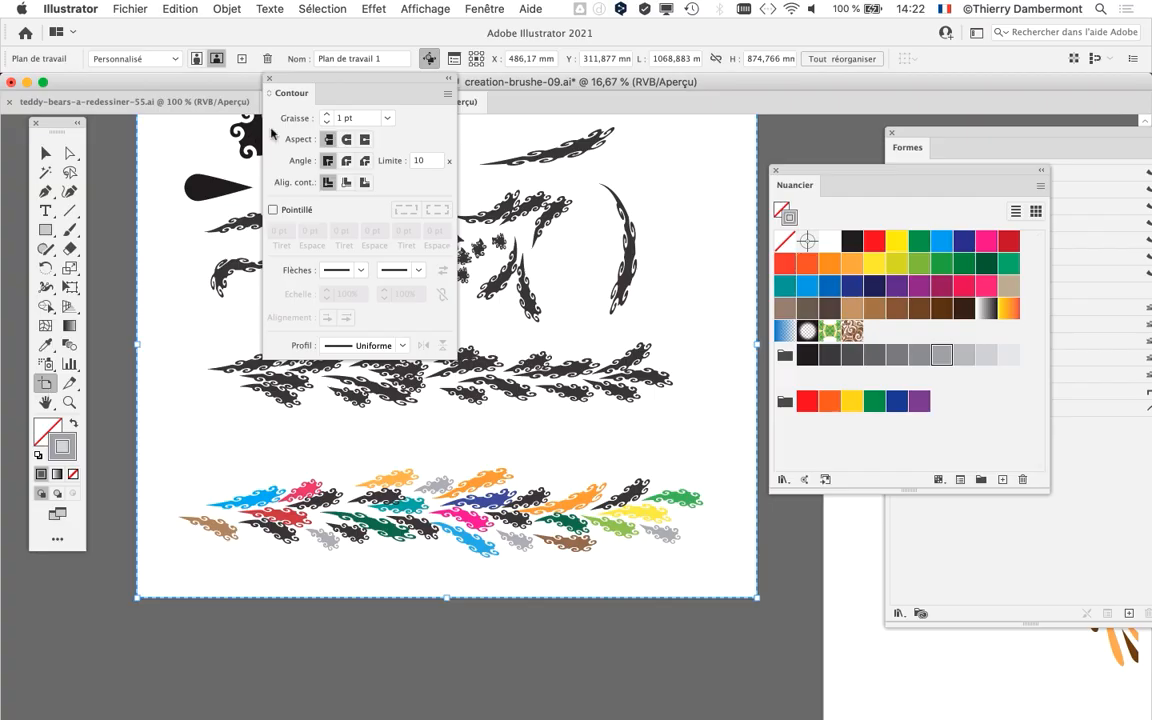
pyautogui.click(268, 78)
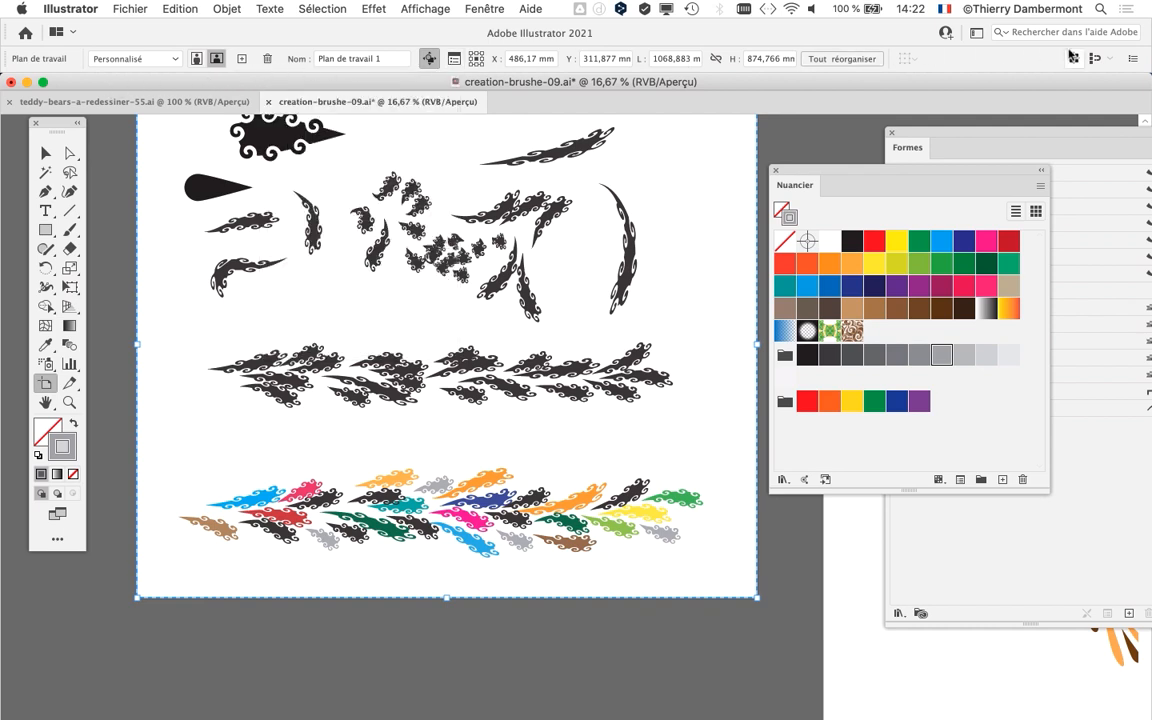
pyautogui.click(485, 8)
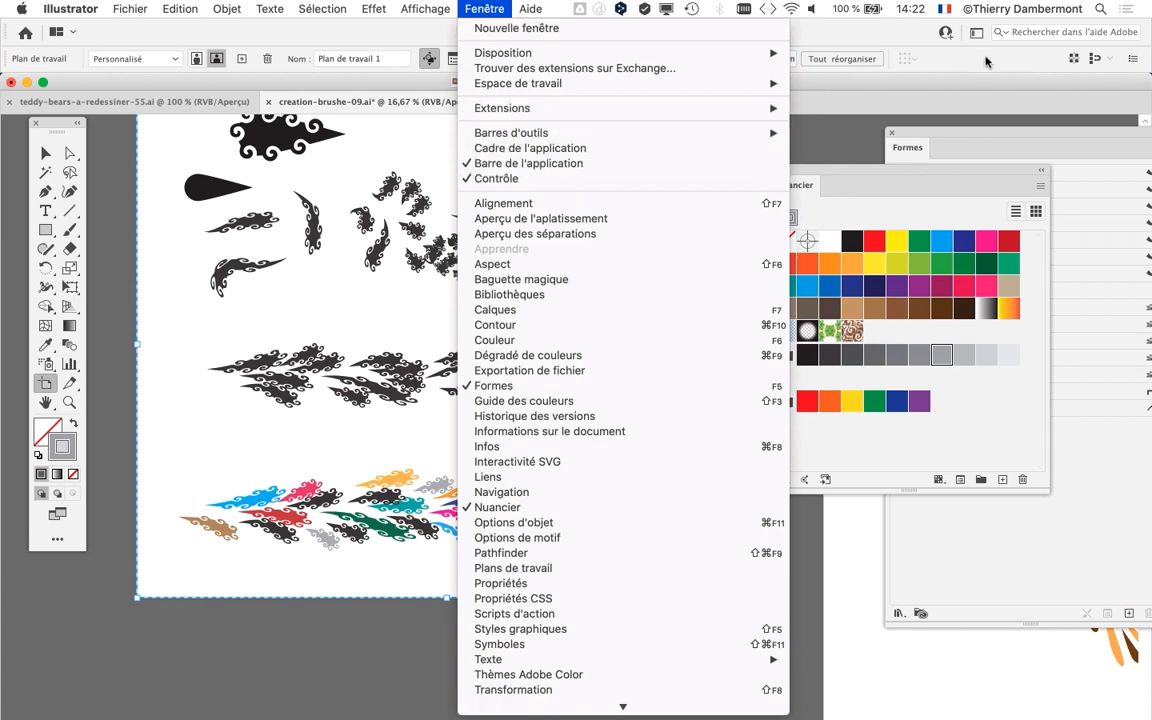
pyautogui.click(888, 56)
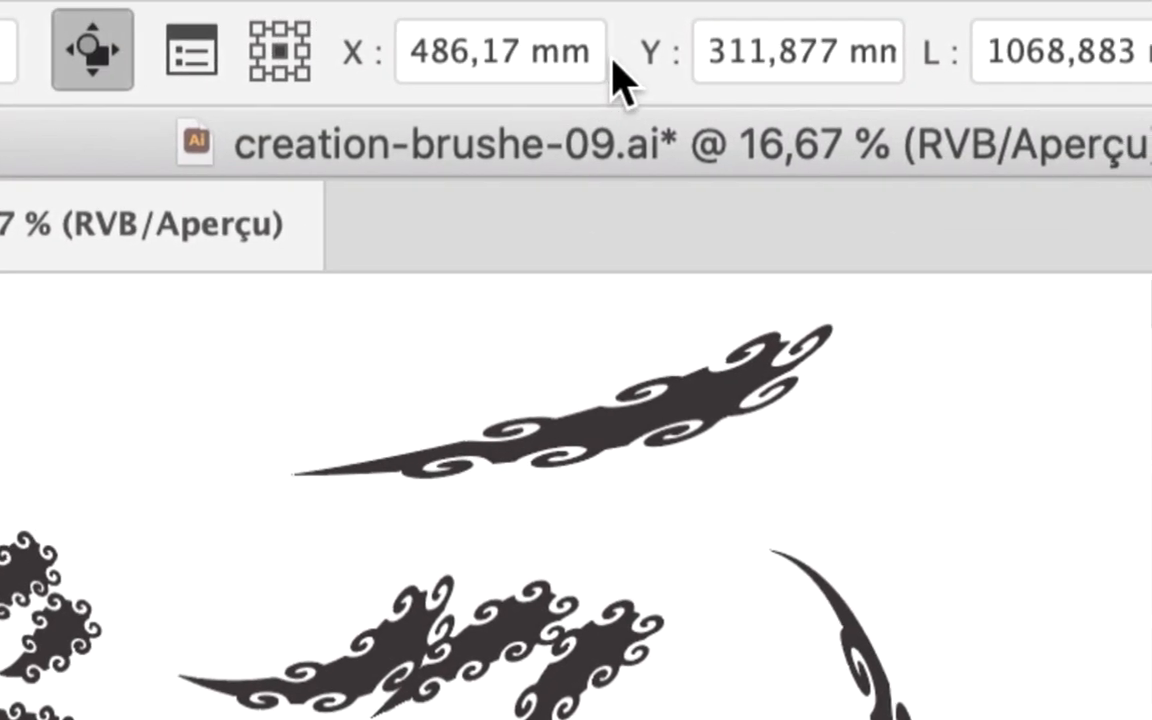
# Examine the artboard's width and height values, then return to the Selection tool.
pyautogui.moveTo(698, 57); pyautogui.dragTo(630, 62)
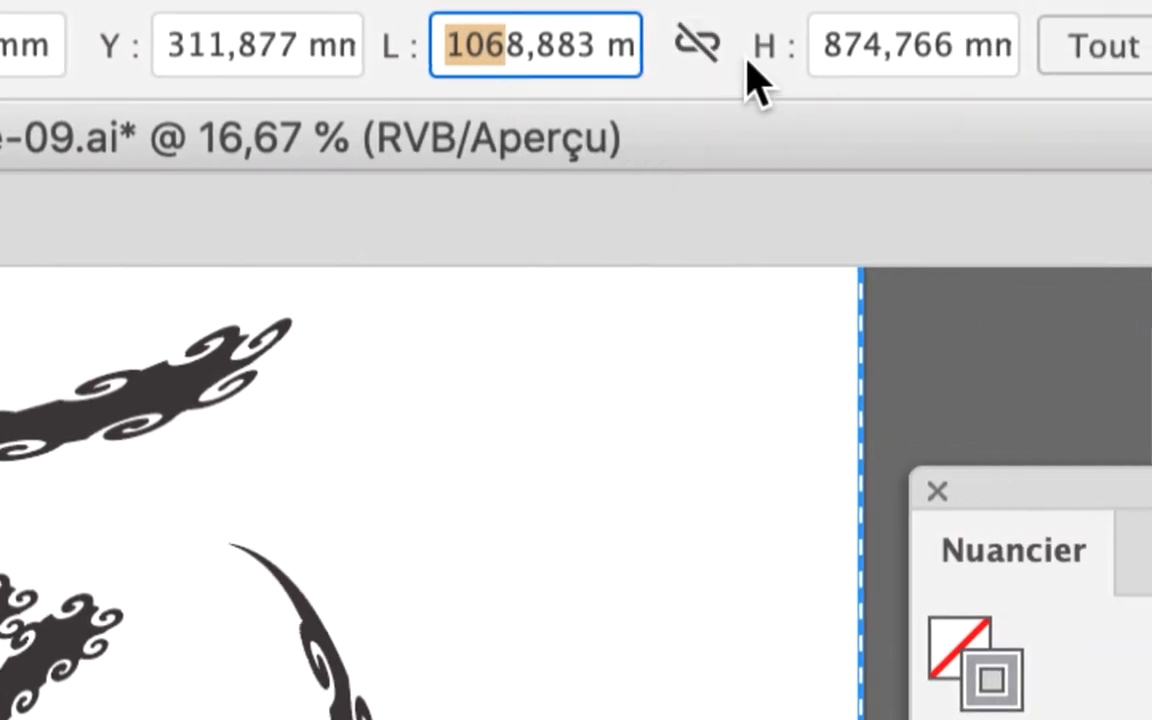
pyautogui.moveTo(1030, 42); pyautogui.dragTo(987, 42)
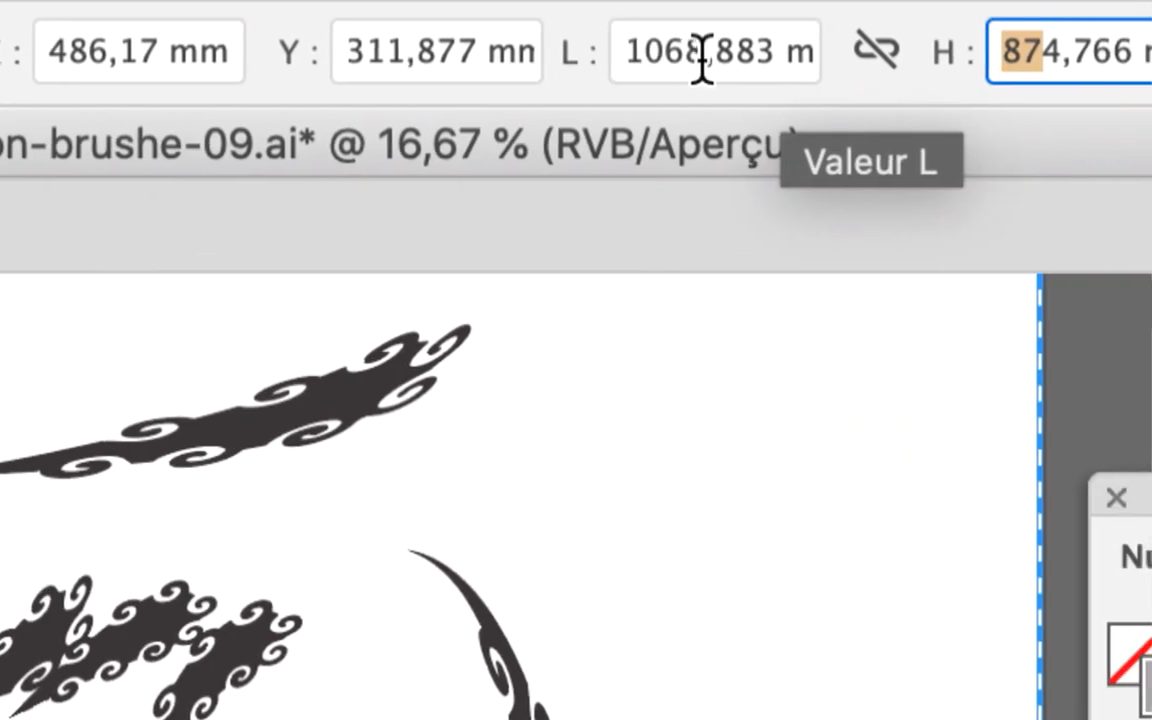
pyautogui.moveTo(703, 57); pyautogui.dragTo(630, 57)
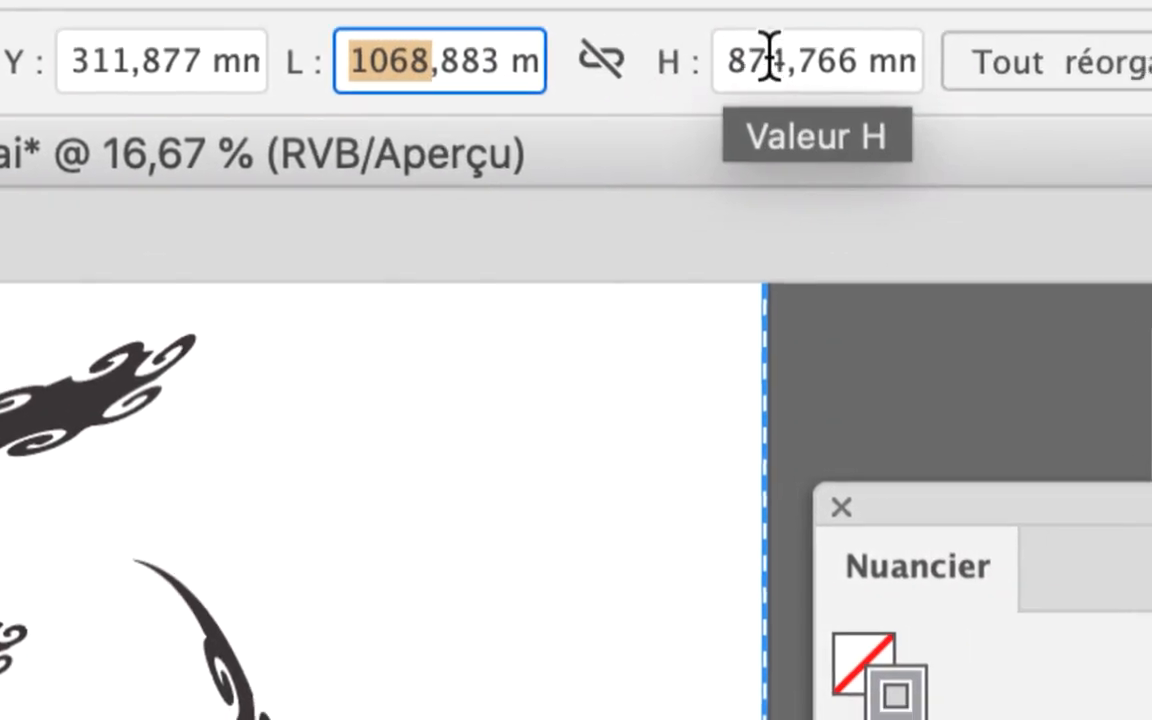
pyautogui.moveTo(775, 60); pyautogui.dragTo(735, 60)
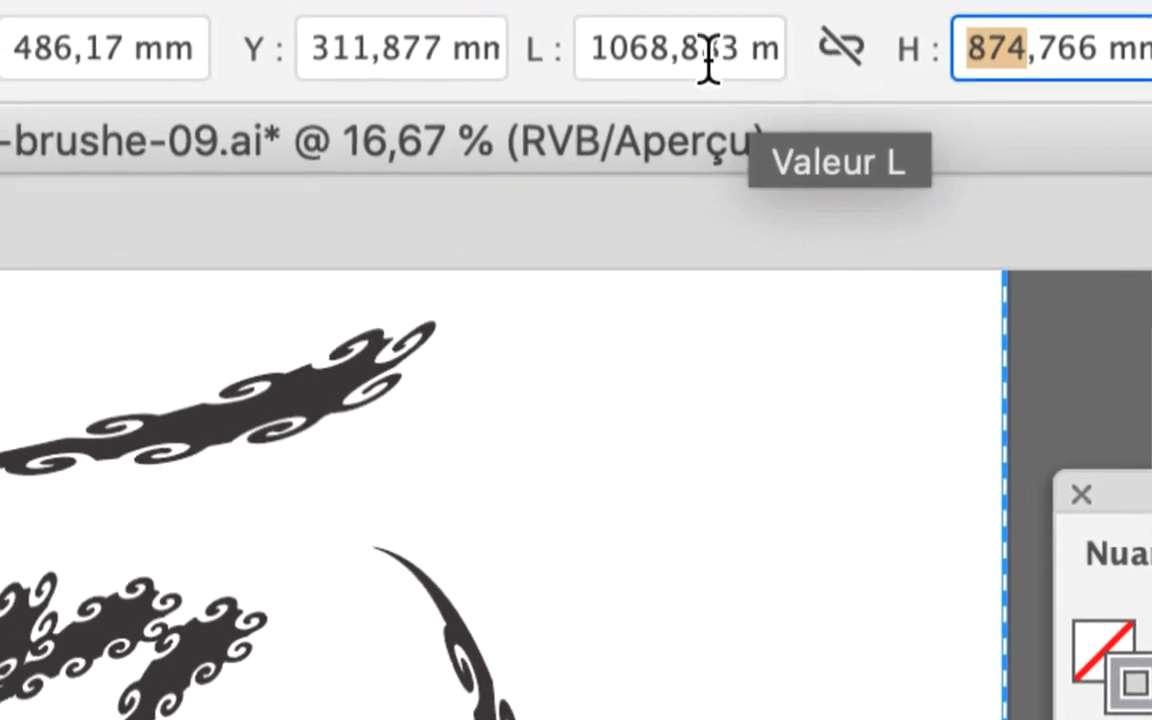
pyautogui.click(425, 36)
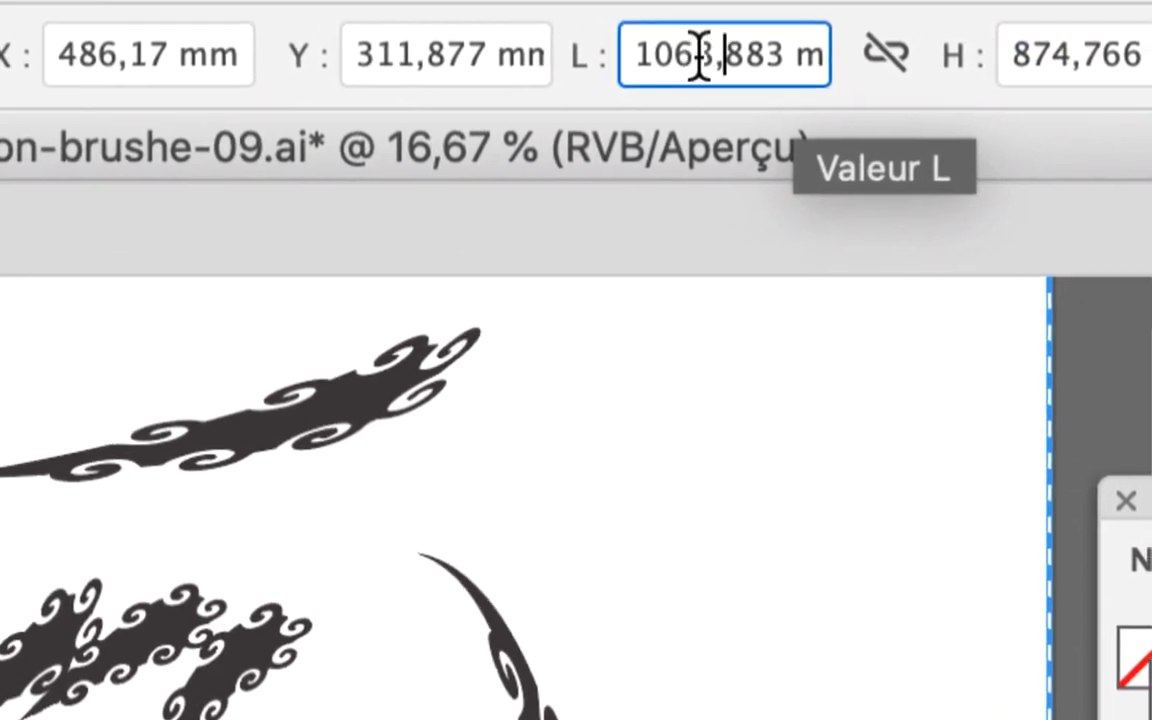
pyautogui.moveTo(683, 58); pyautogui.dragTo(642, 59)
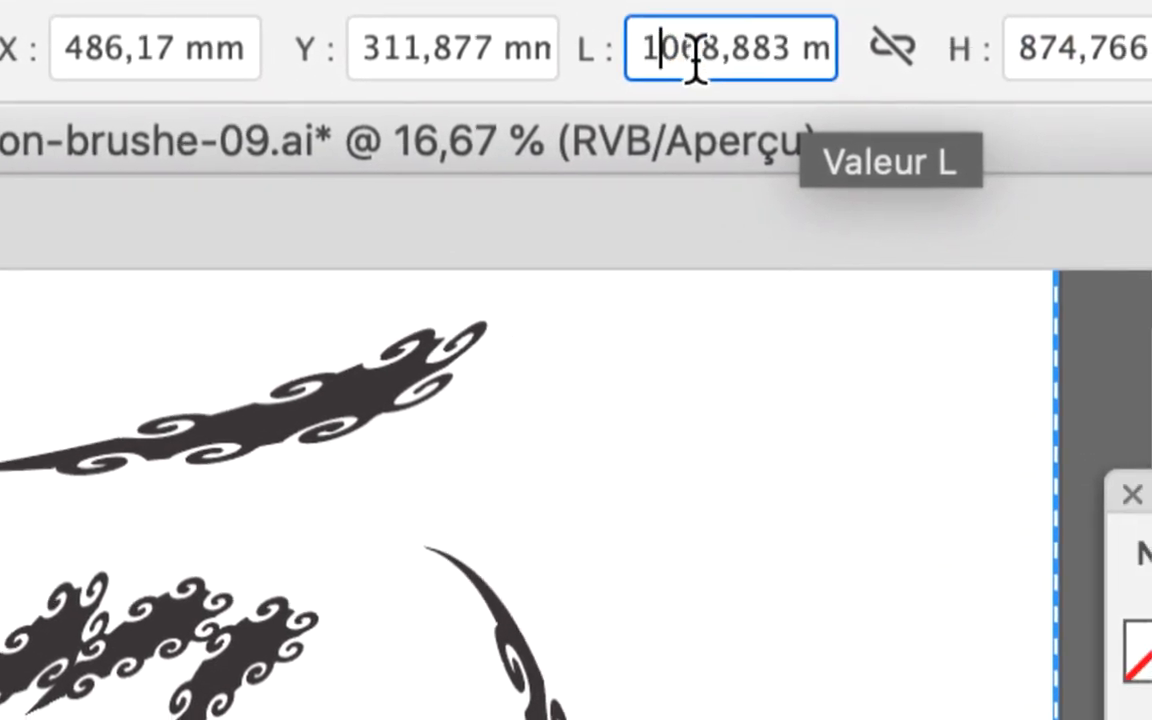
pyautogui.moveTo(727, 58); pyautogui.dragTo(664, 60)
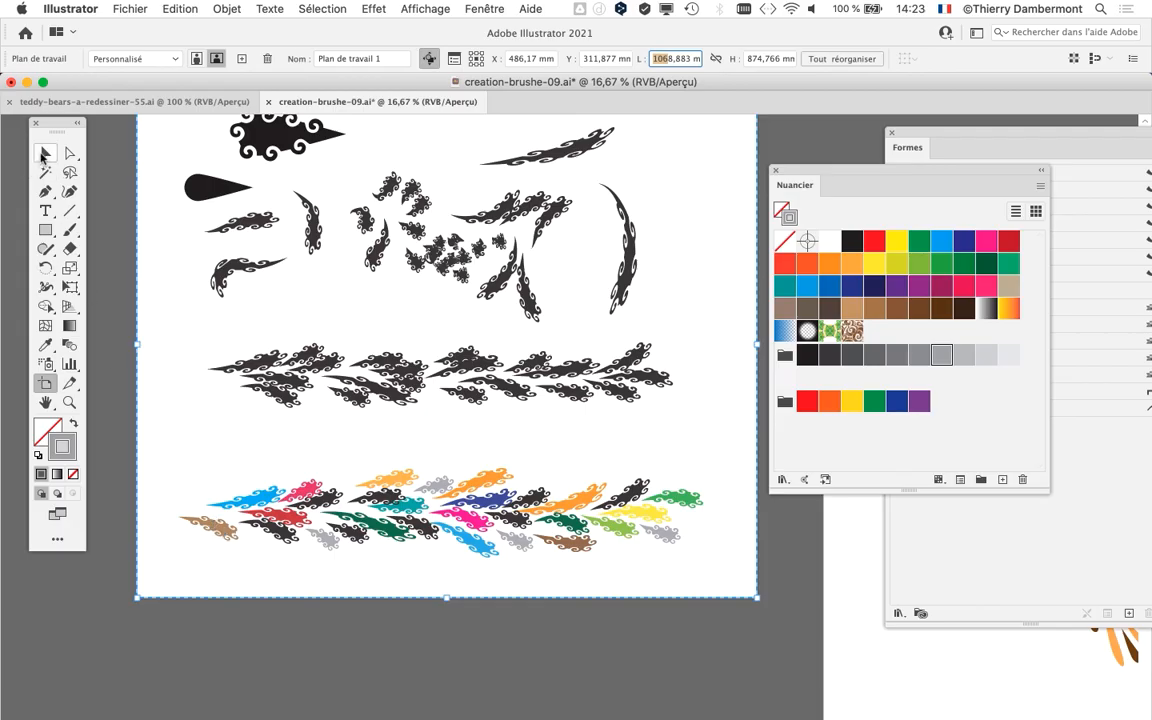
pyautogui.click(44, 153)
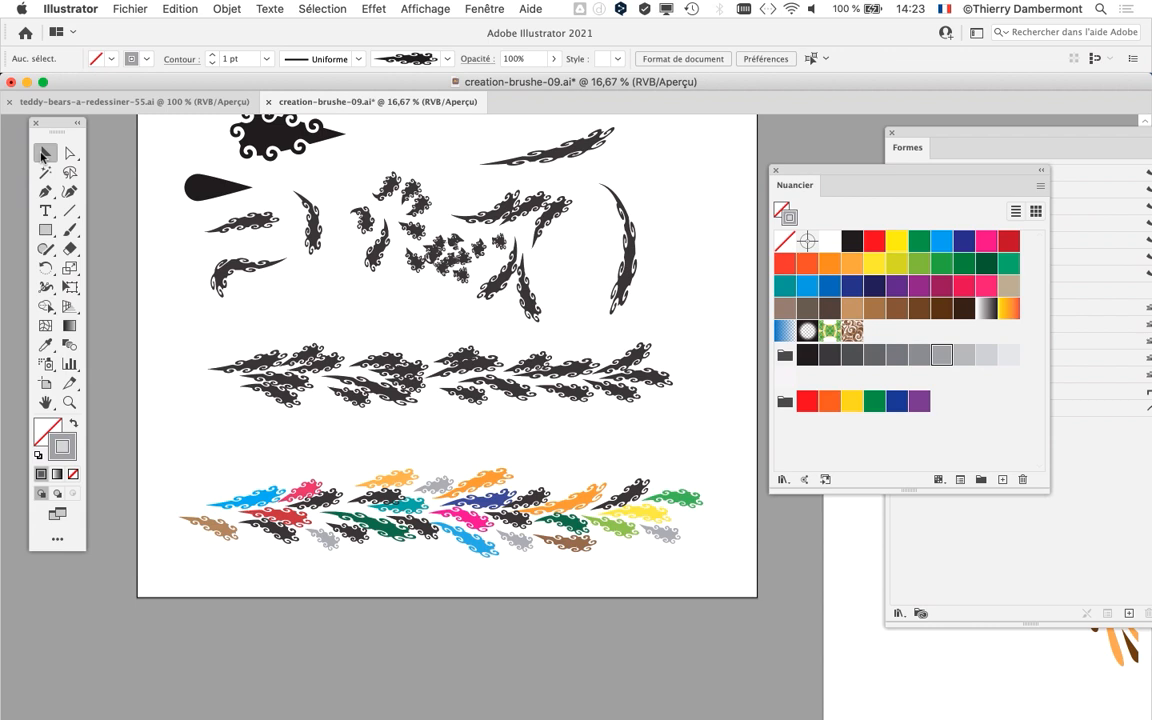
# Bring the Formes brush list close to the coloured foliage row, with the whole artboard in view.
pyautogui.scroll(-2, 478, 424)
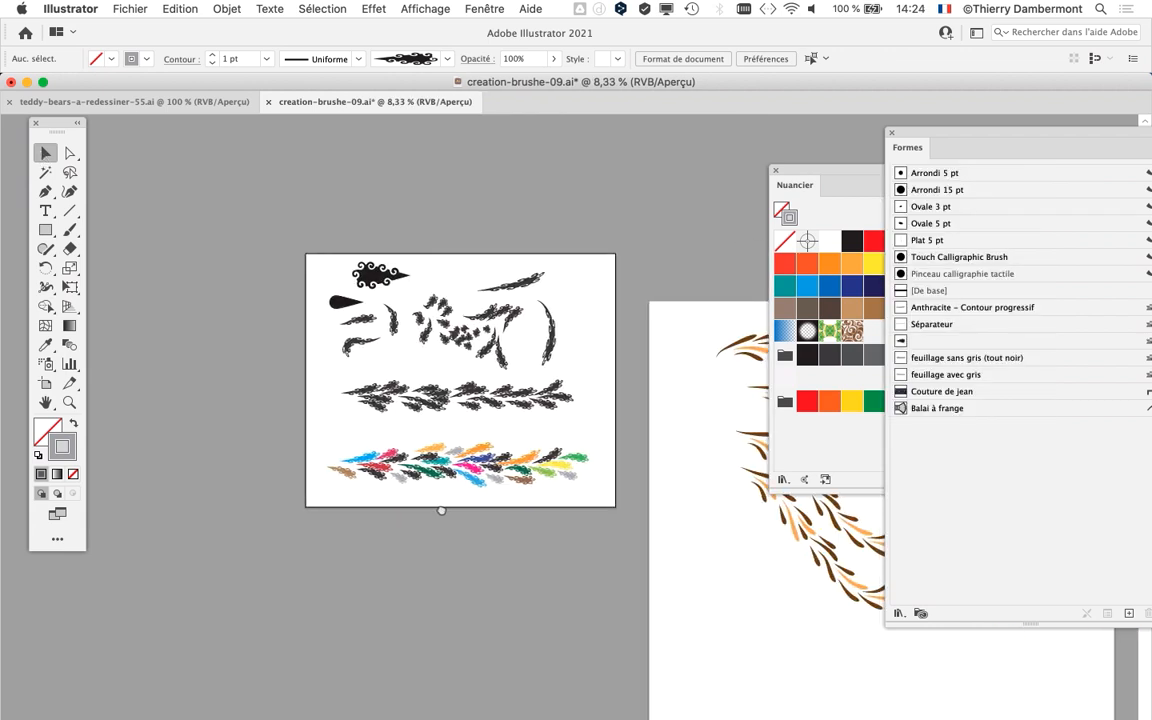
pyautogui.moveTo(441, 511); pyautogui.dragTo(243, 364)
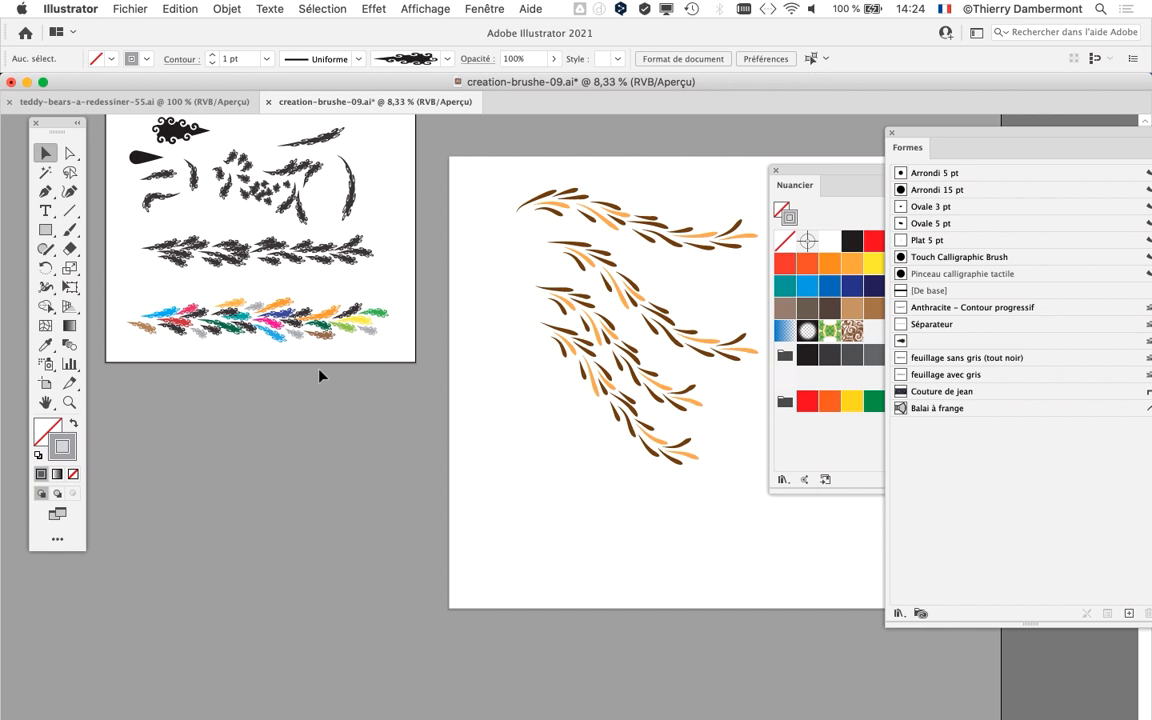
pyautogui.moveTo(924, 140); pyautogui.dragTo(538, 133)
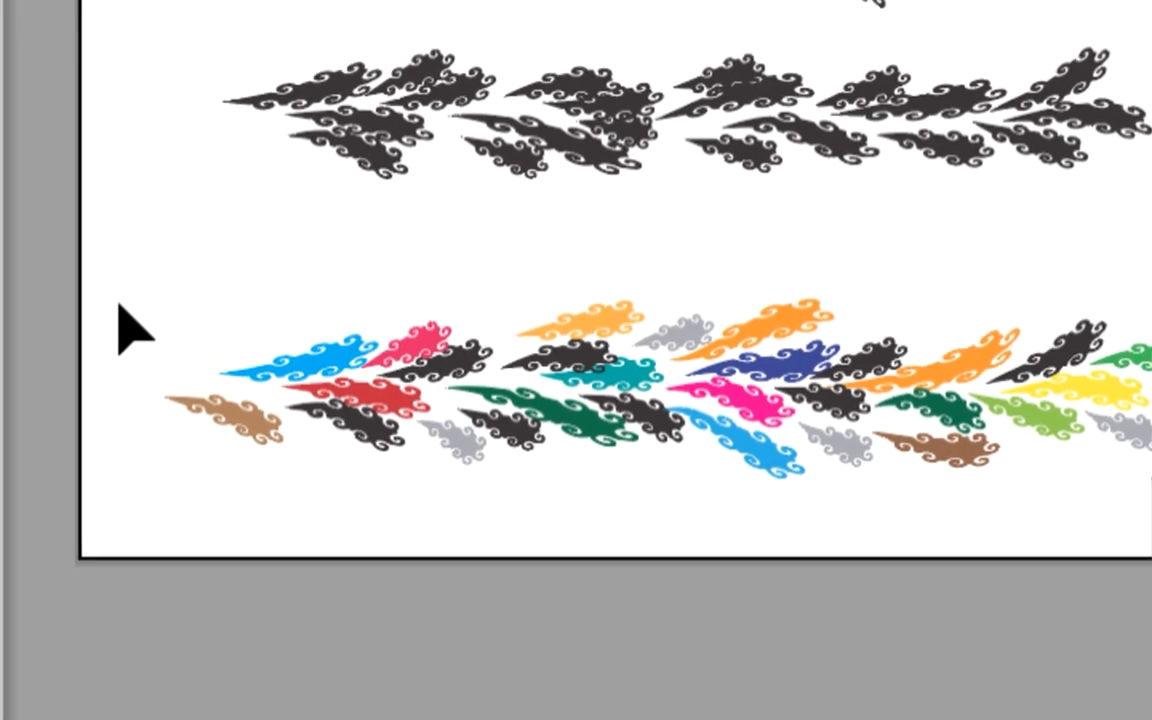
# Create a new Forme artistique brush from the whole coloured foliage row, placed after "feuillage avec gris", with the default name and options.
pyautogui.moveTo(123, 327)
pyautogui.mouseDown()
pyautogui.moveTo(329, 373)
pyautogui.moveTo(350, 370)
pyautogui.moveTo(345, 362)
pyautogui.mouseUp()
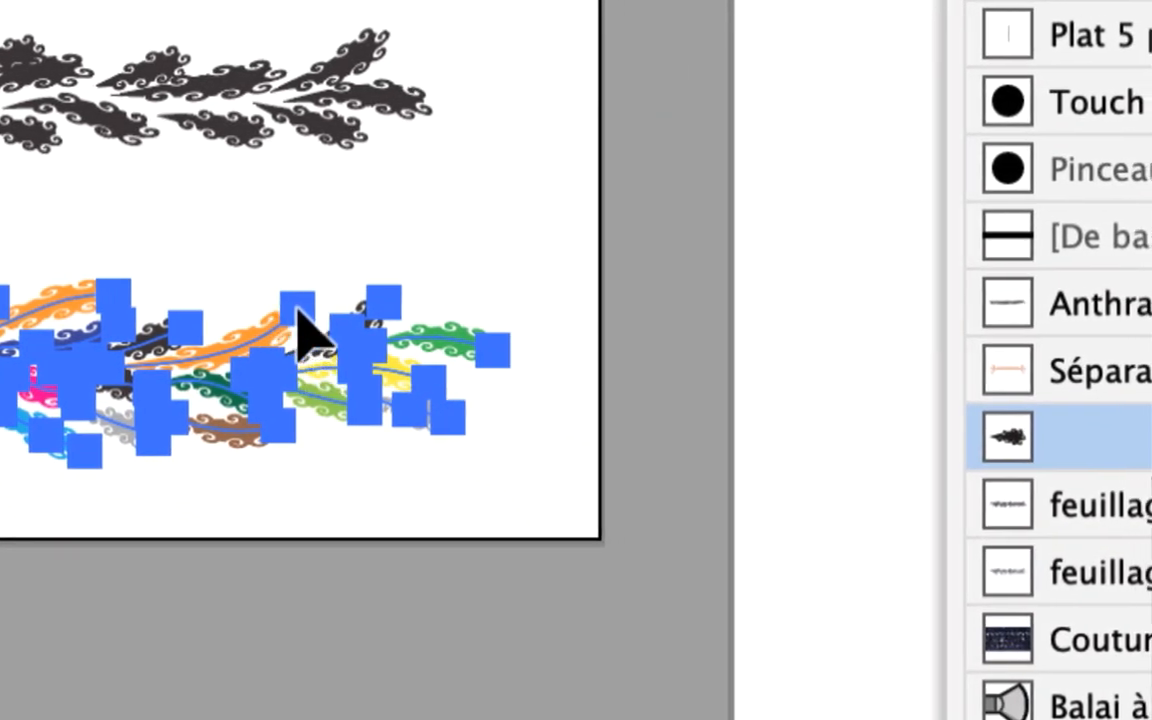
pyautogui.moveTo(304, 306)
pyautogui.mouseDown()
pyautogui.moveTo(434, 371)
pyautogui.moveTo(677, 384)
pyautogui.moveTo(991, 378)
pyautogui.moveTo(1040, 405)
pyautogui.mouseUp()
pyautogui.moveTo(466, 336)
pyautogui.mouseDown()
pyautogui.moveTo(494, 368)
pyautogui.moveTo(490, 390)
pyautogui.mouseUp()
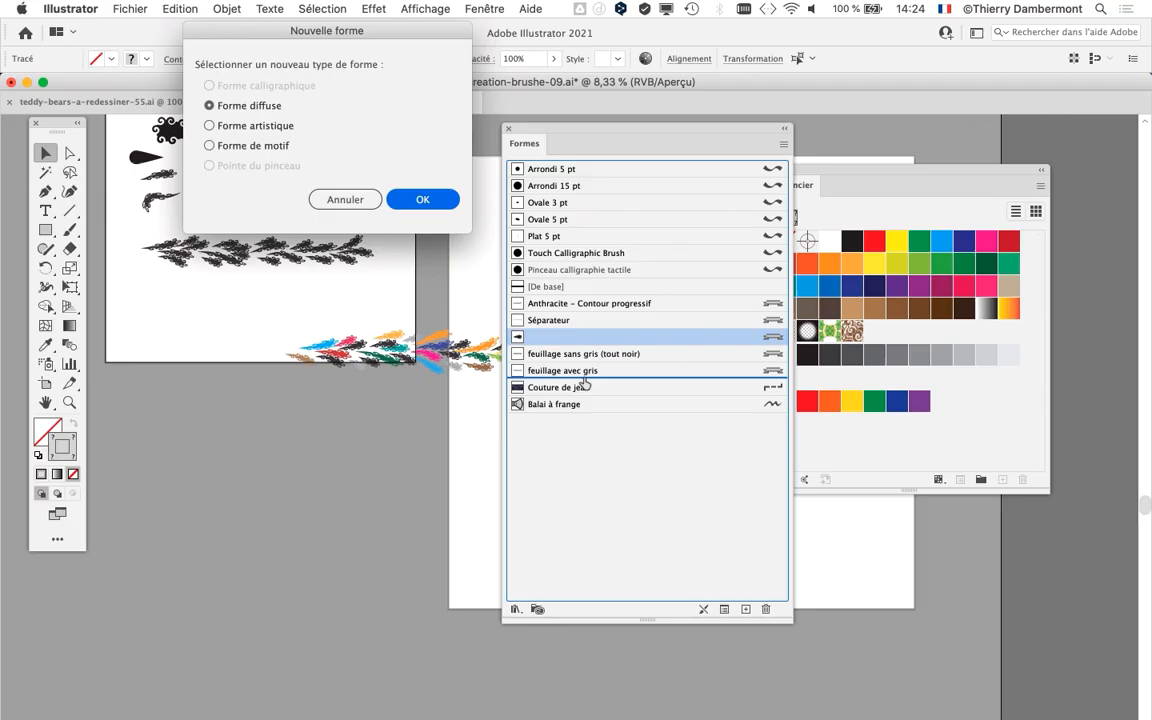
pyautogui.moveTo(367, 38)
pyautogui.mouseDown()
pyautogui.moveTo(491, 124)
pyautogui.moveTo(895, 177)
pyautogui.moveTo(838, 197)
pyautogui.mouseUp()
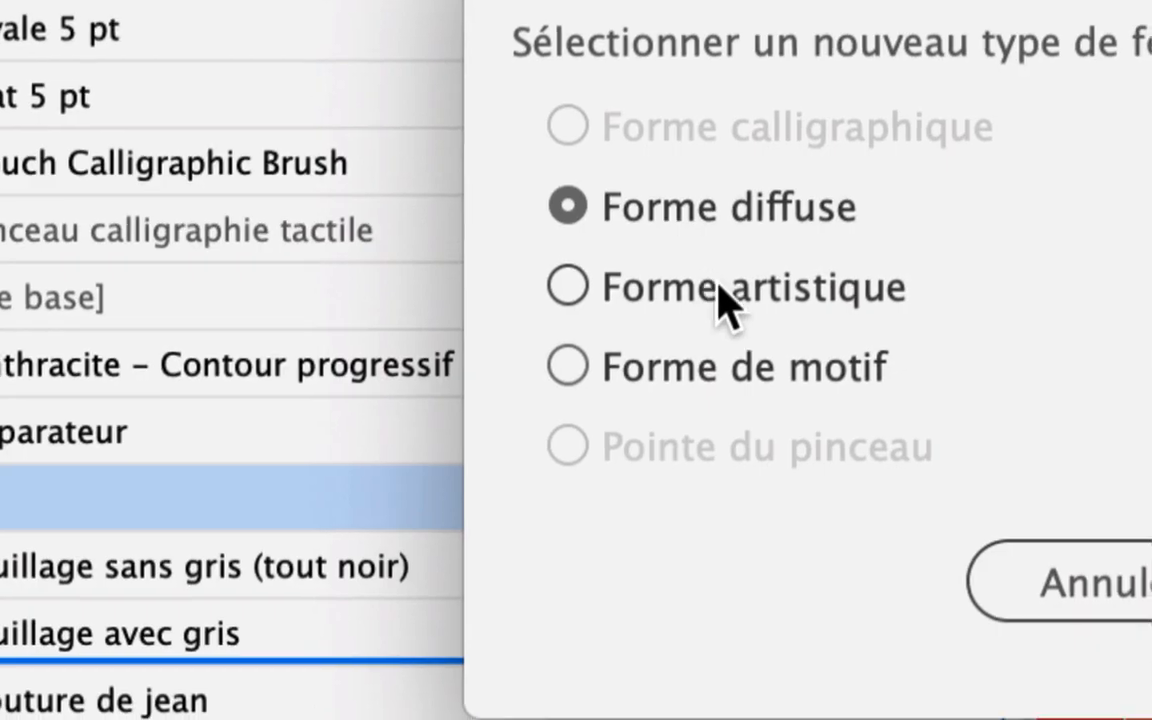
pyautogui.click(717, 284)
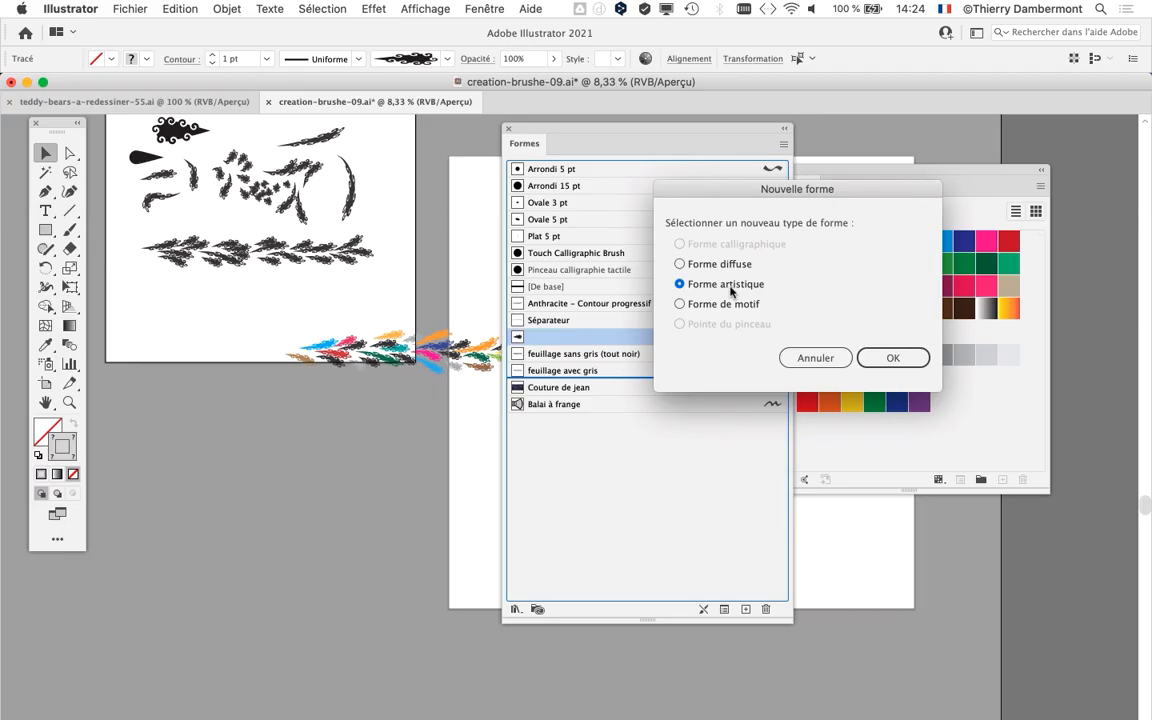
pyautogui.click(892, 357)
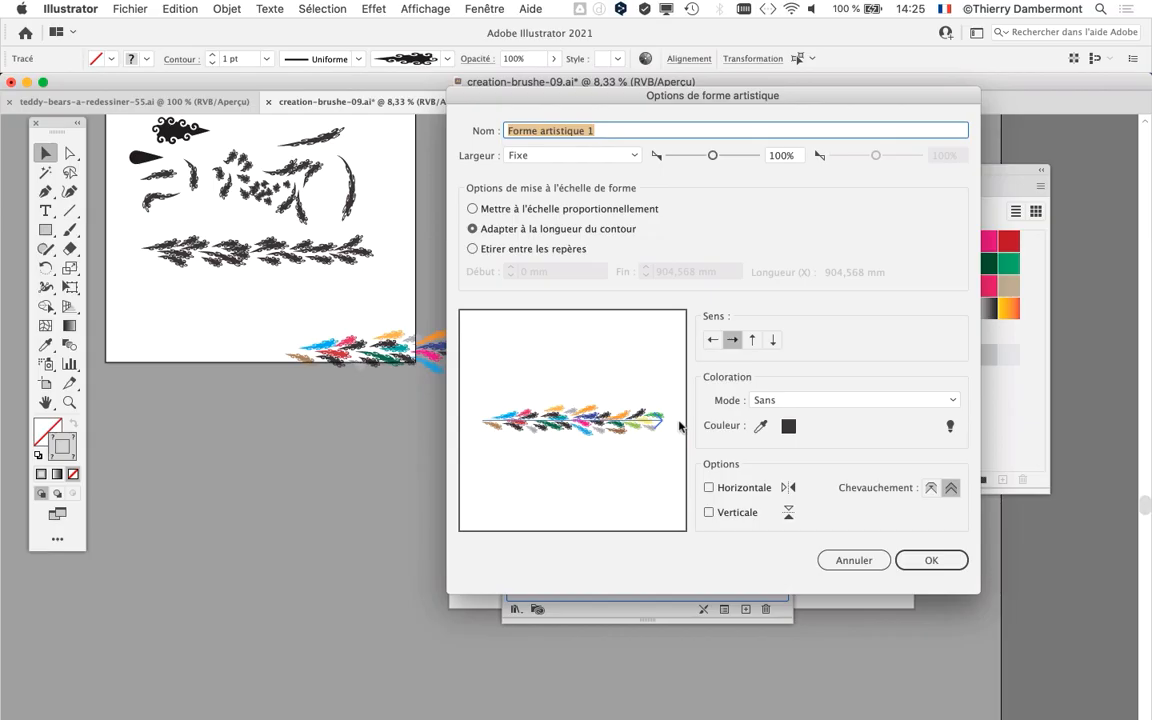
pyautogui.click(927, 567)
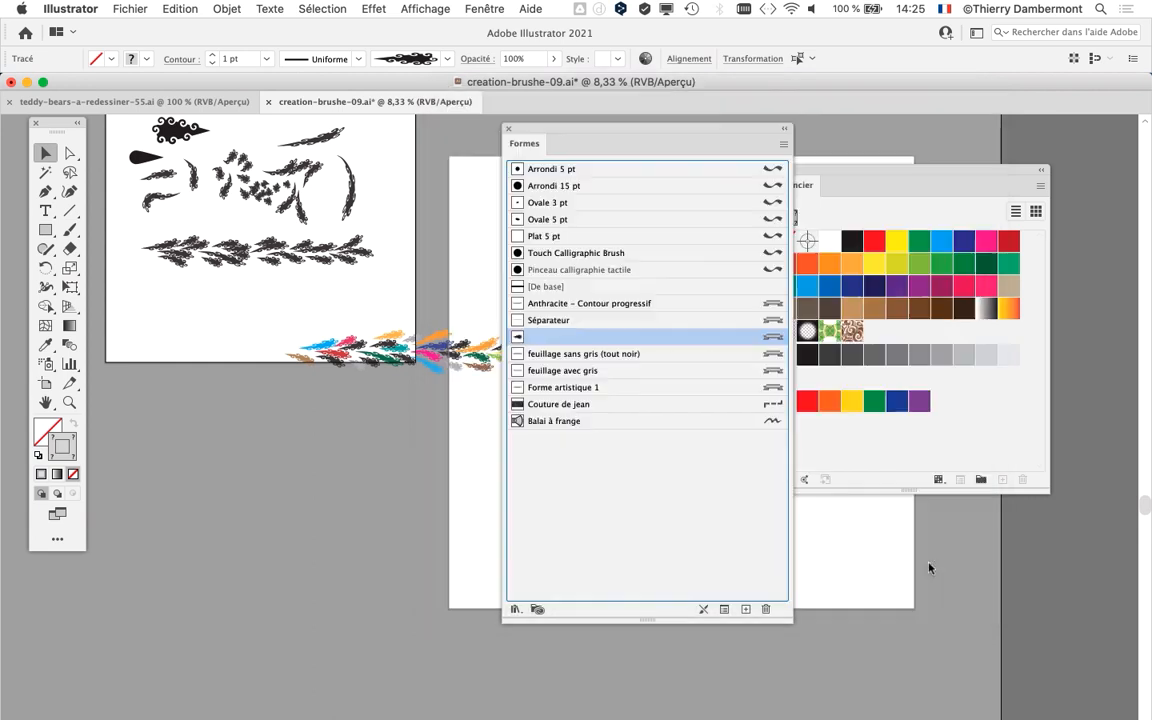
# Try applying the Forme artistique 1 brush to the selected coloured foliage row, and undo it.
pyautogui.moveTo(541, 128); pyautogui.dragTo(494, 99)
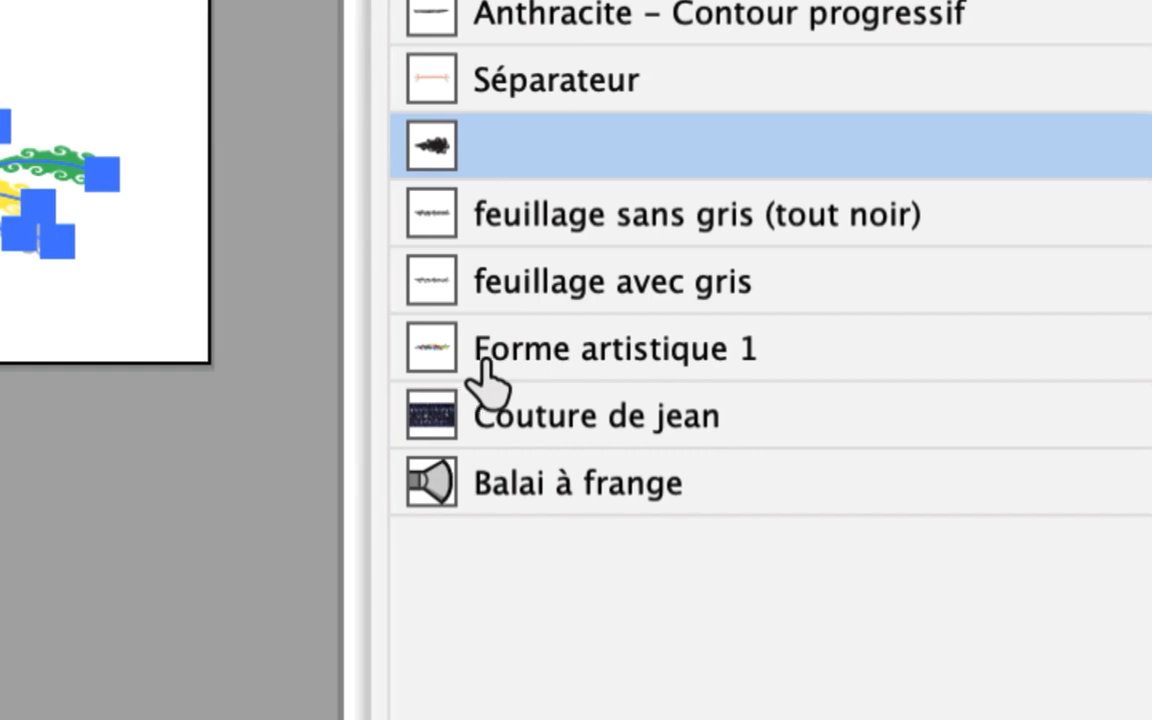
pyautogui.click(497, 372)
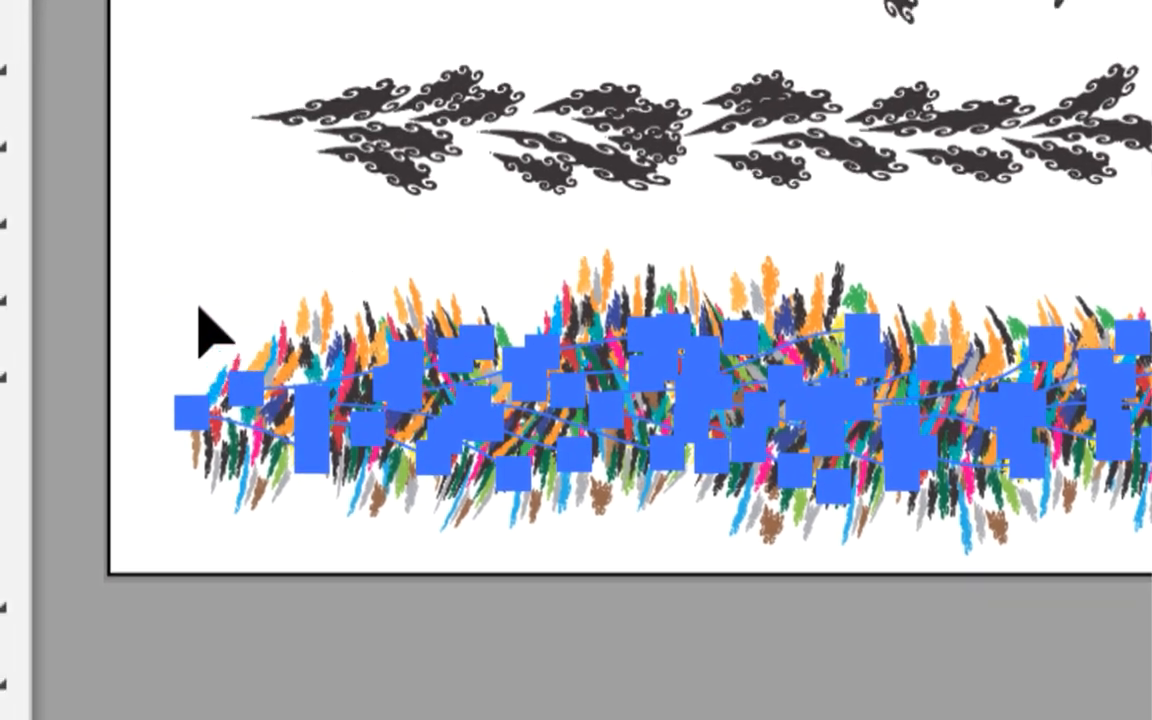
pyautogui.hotkey('ctrl', 'z')
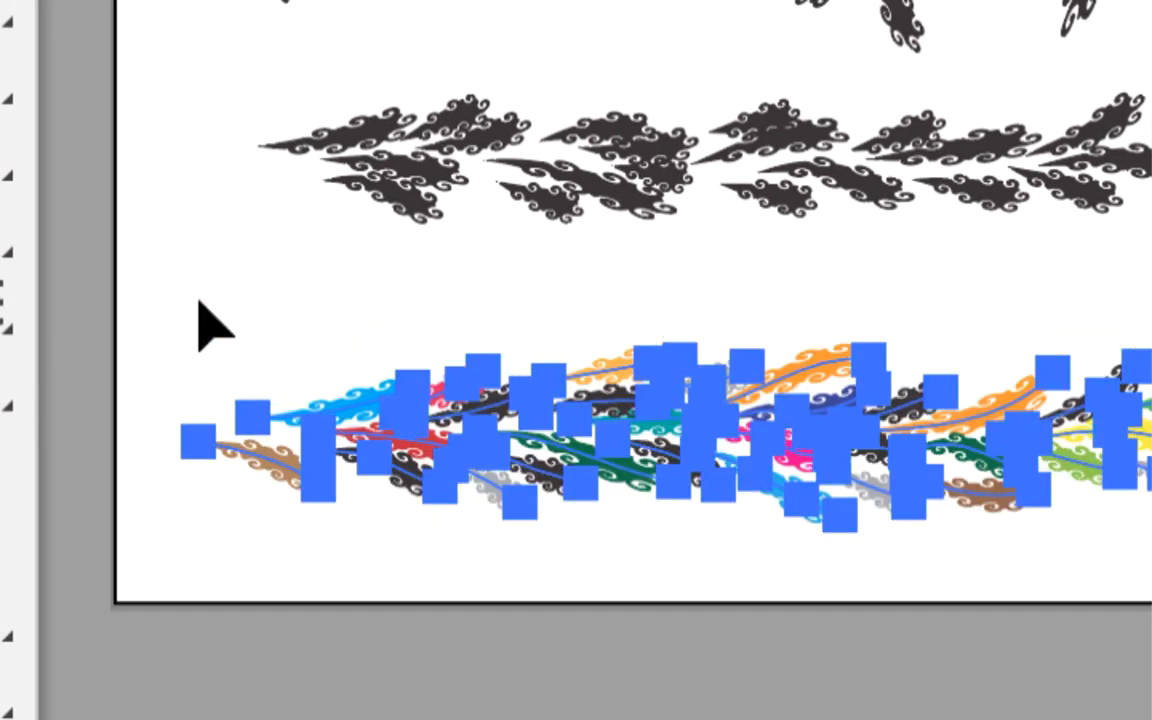
# Deselect the foliage row and make Forme artistique 1 the current brush, moving the Nuancier and Formes panels aside.
pyautogui.click(200, 303)
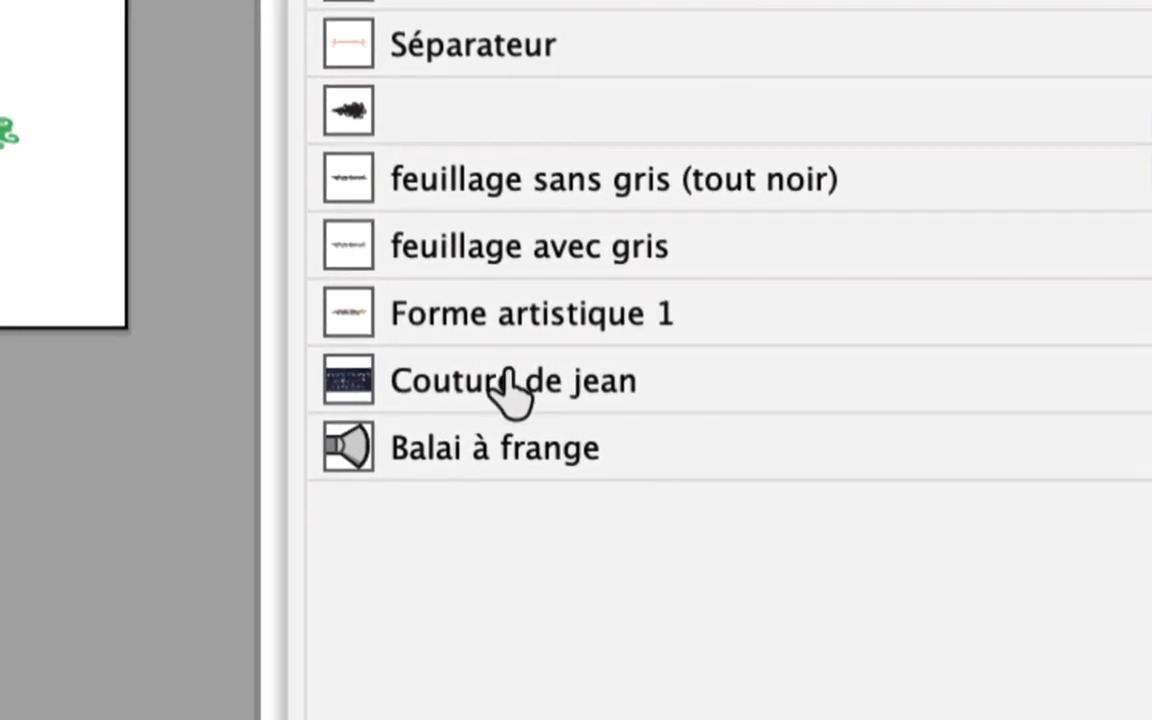
pyautogui.click(503, 360)
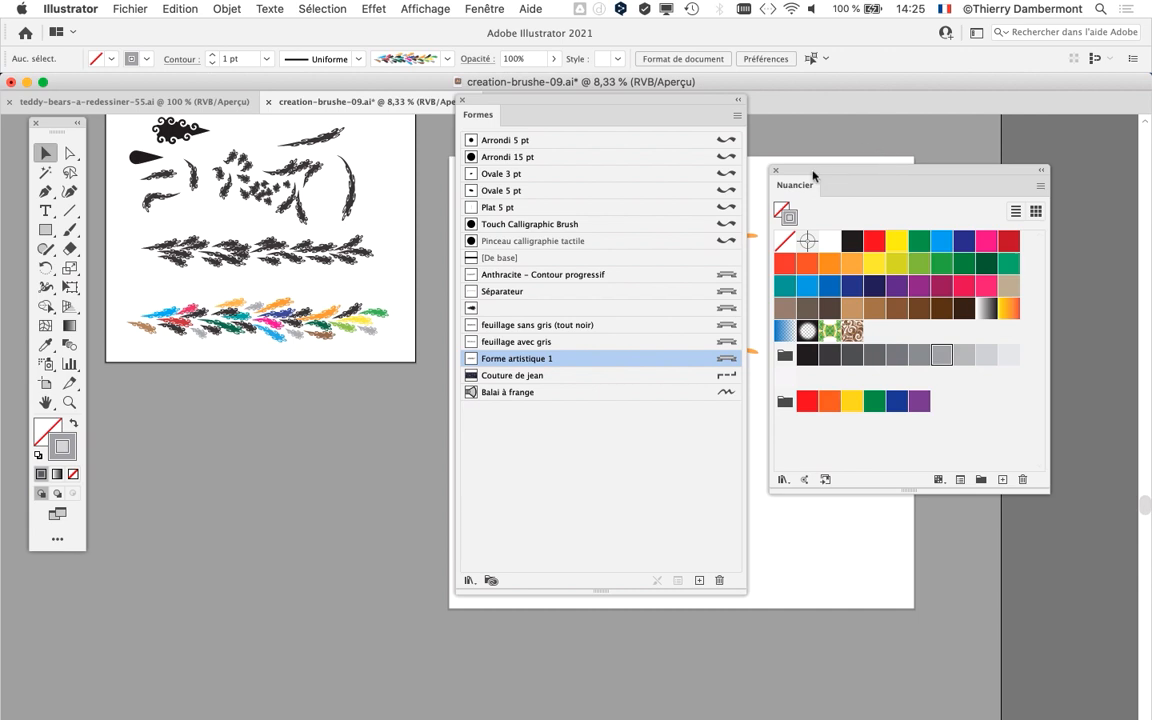
pyautogui.moveTo(813, 176); pyautogui.dragTo(1024, 174)
pyautogui.moveTo(538, 97); pyautogui.dragTo(746, 67)
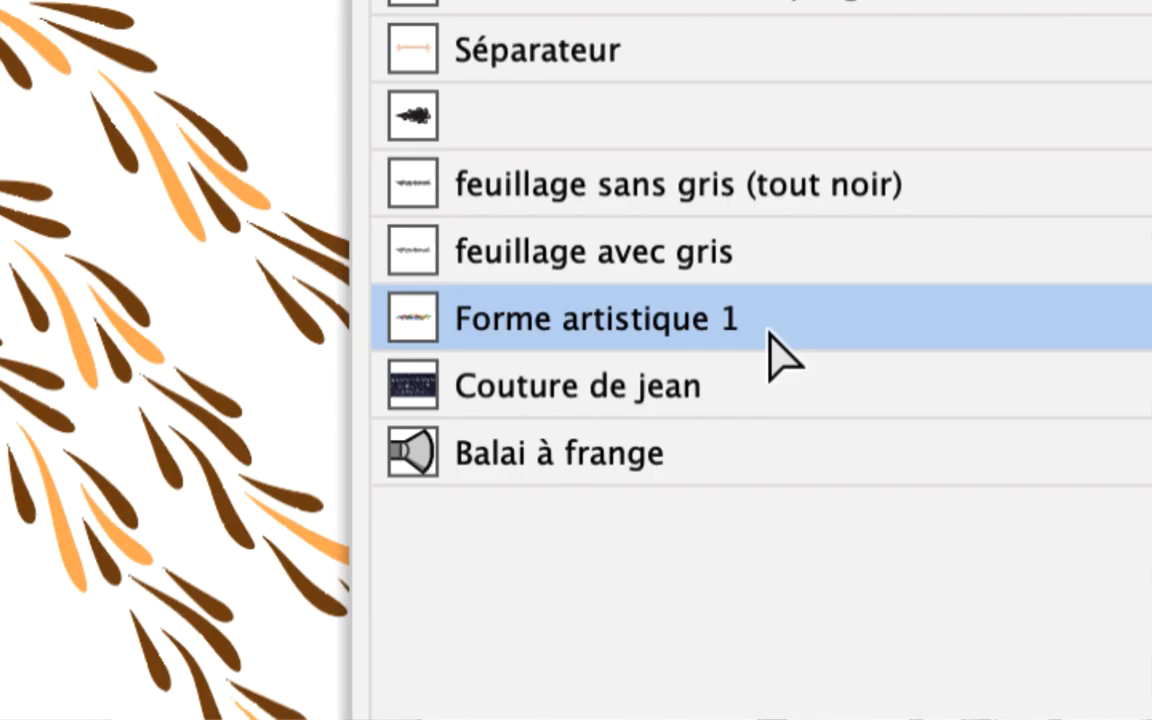
# Rename the Forme artistique 1 brush as "feuillage boucles multicolores", keeping its other options.
pyautogui.doubleClick(773, 335)
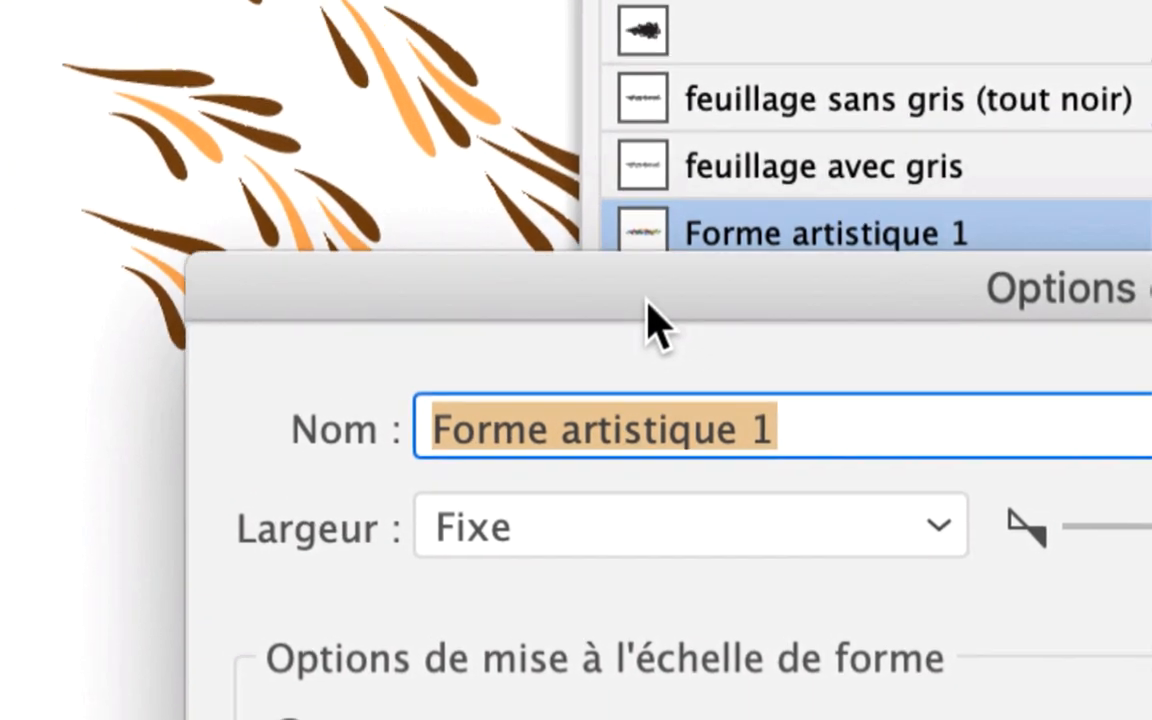
pyautogui.write('feuillage cr')
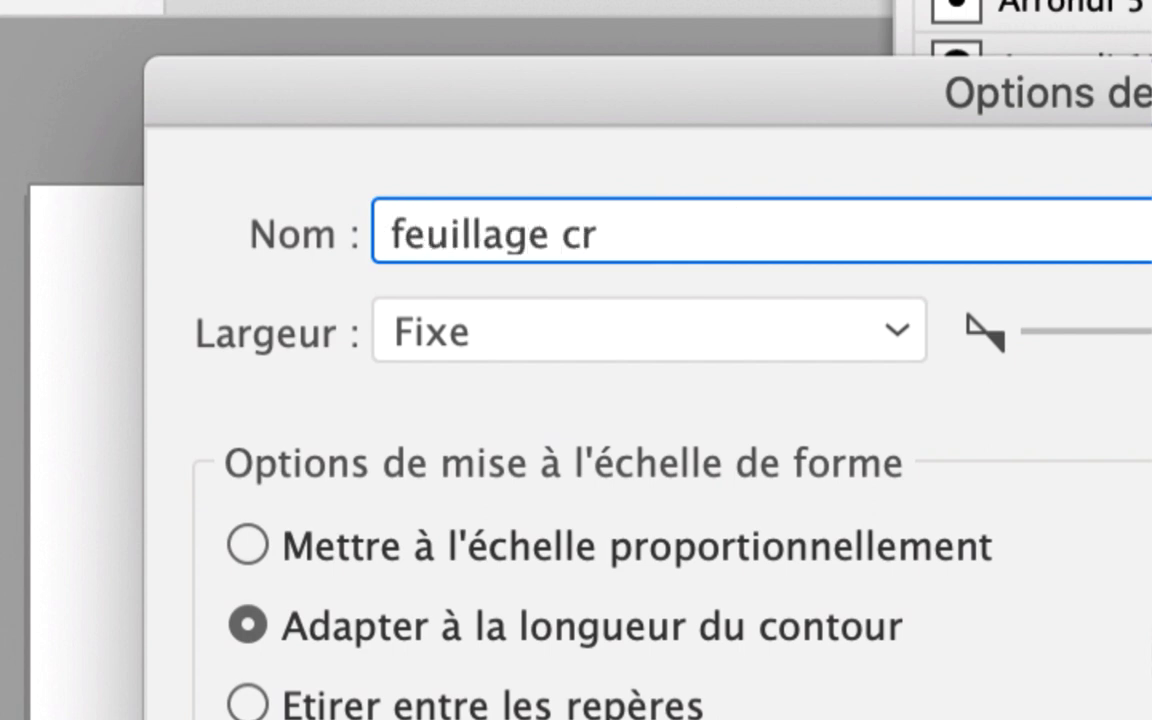
pyautogui.press('BackSpace')
pyautogui.press('BackSpace')
pyautogui.press('BackSpace')
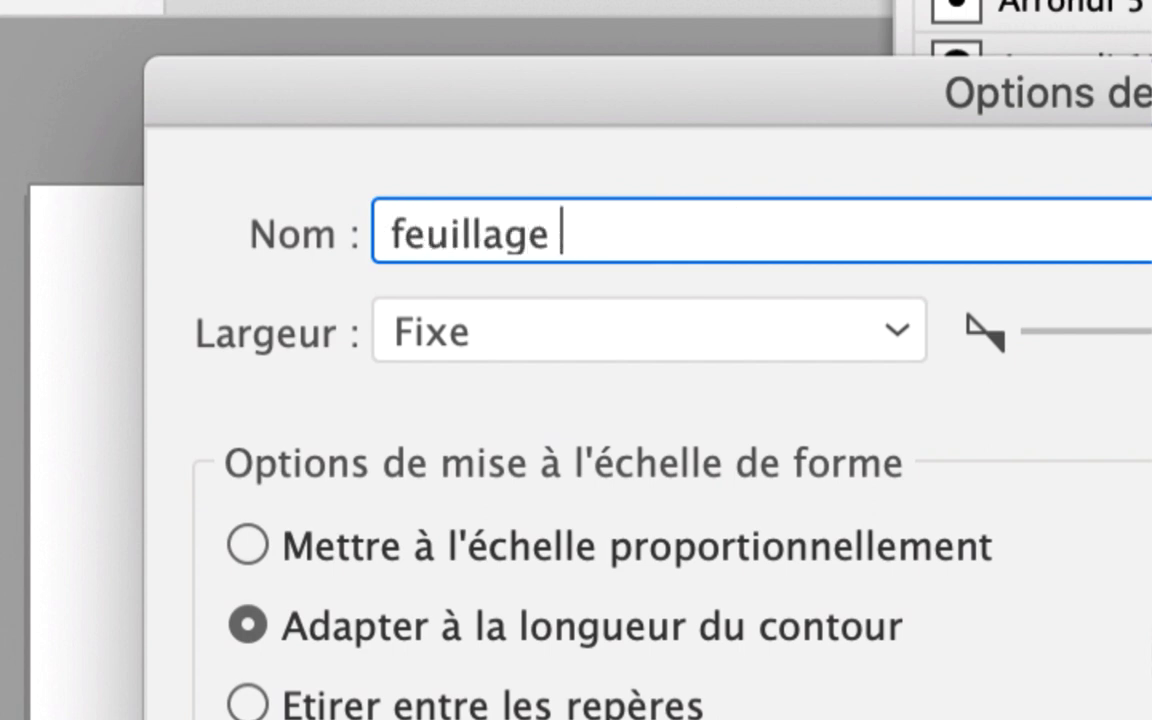
pyautogui.doubleClick(569, 250)
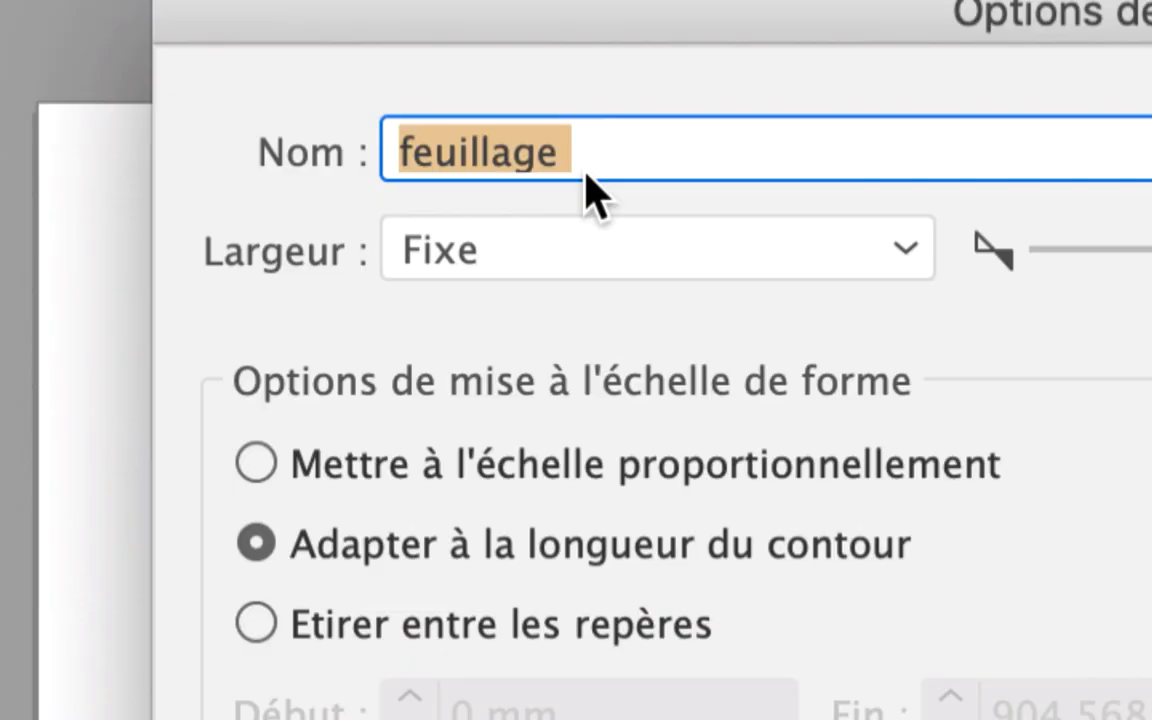
pyautogui.click(585, 168)
pyautogui.write('boucles mi')
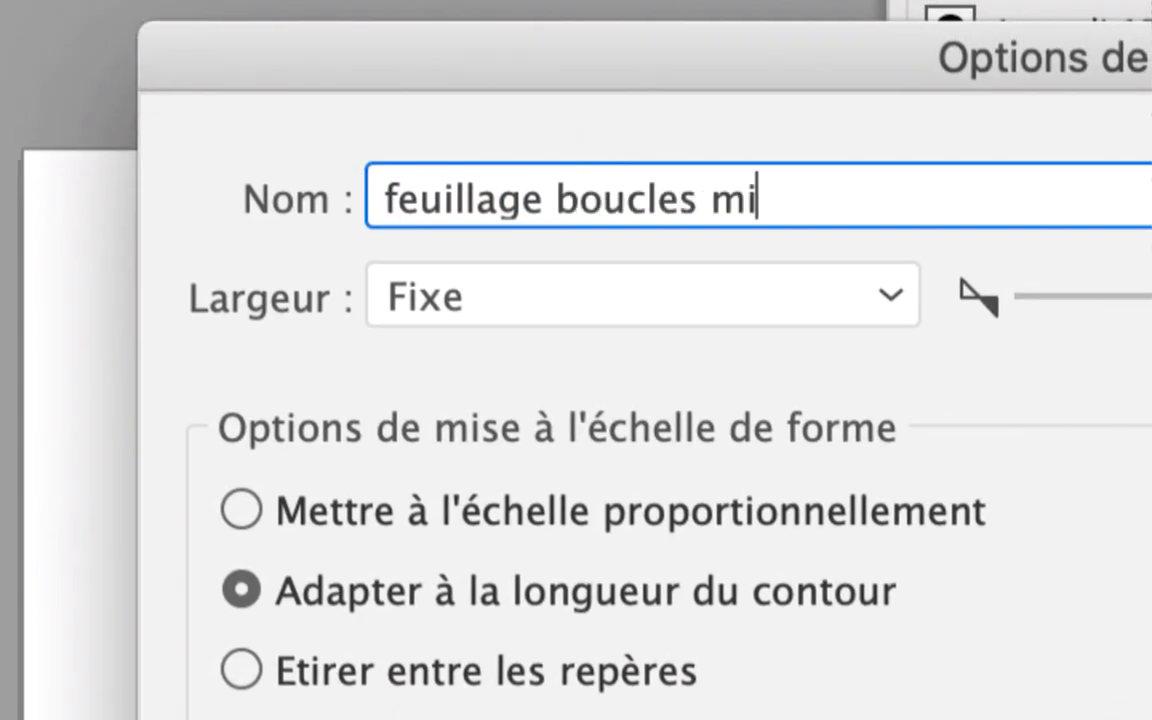
pyautogui.press('BackSpace')
pyautogui.write('ulticol')
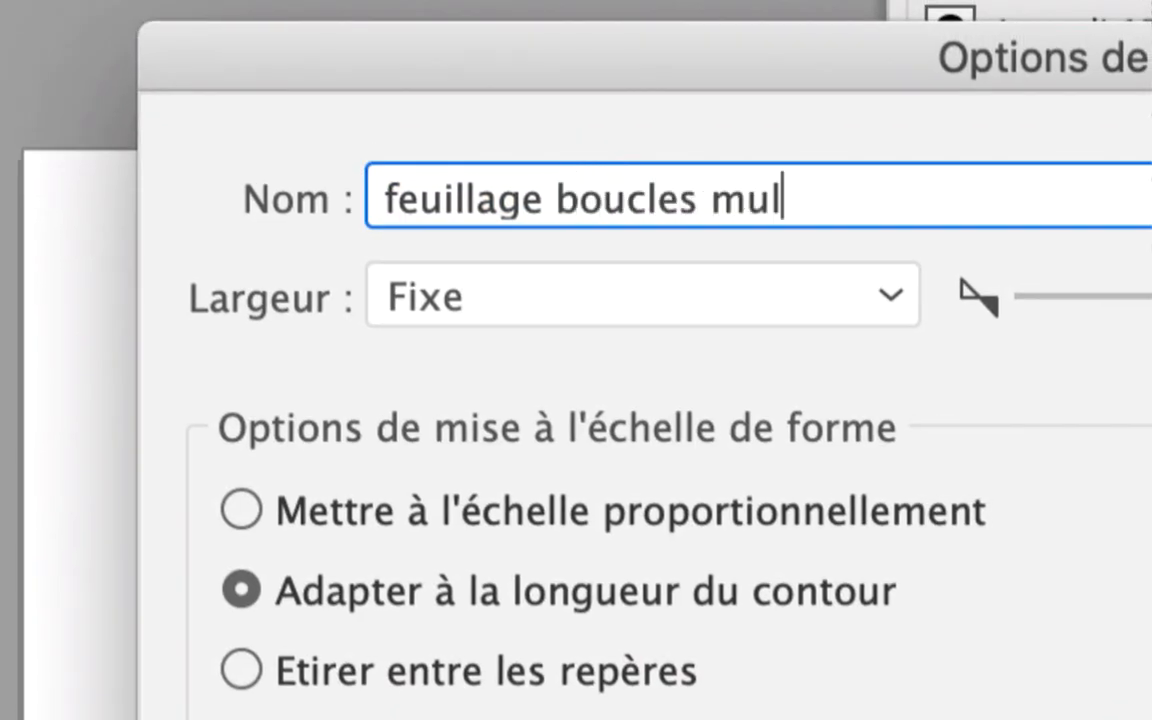
pyautogui.write('ores')
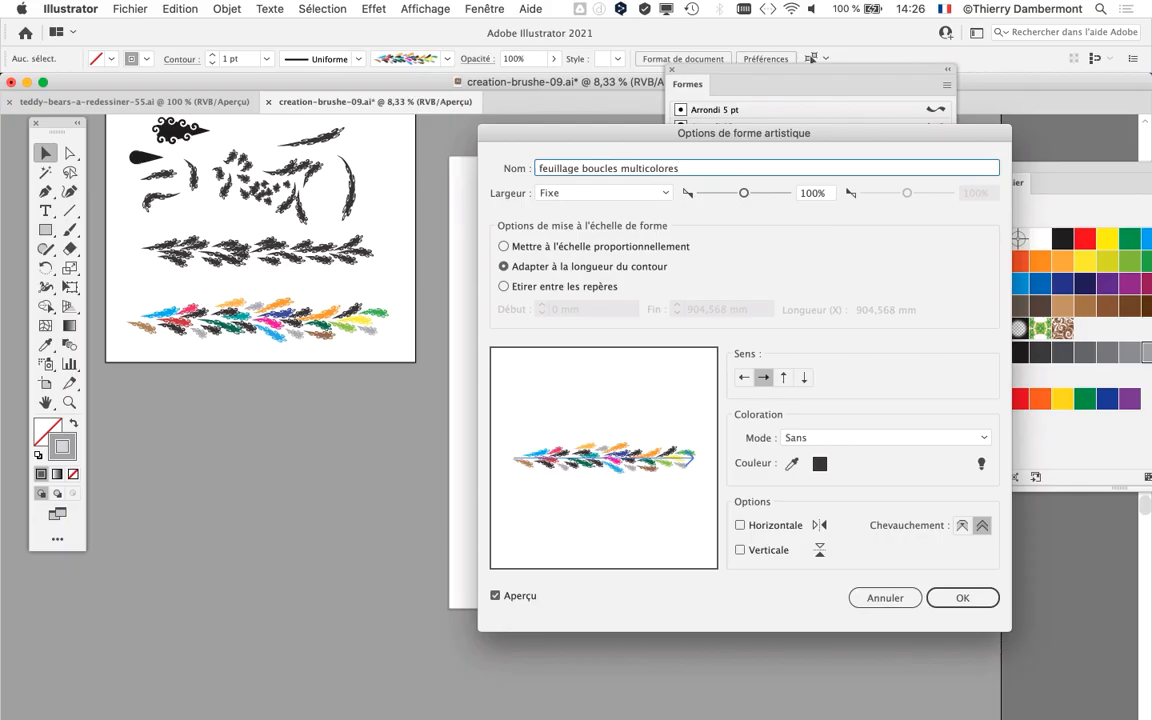
pyautogui.press('Return')
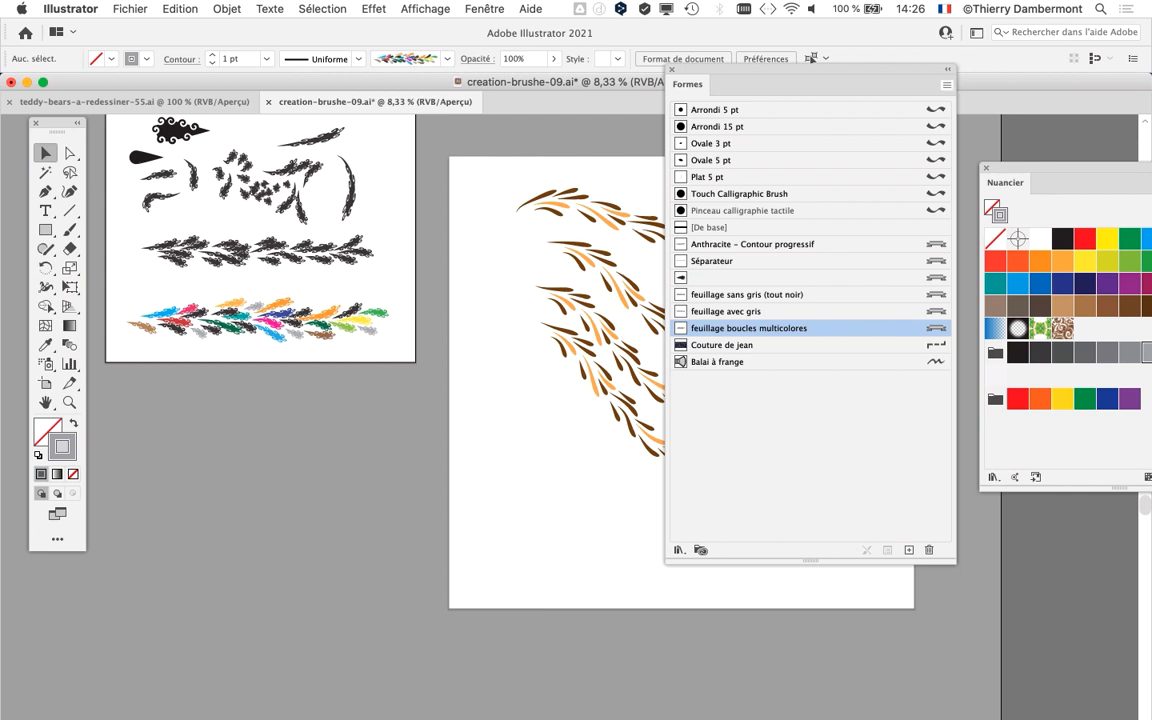
# Examine the brushes as thumbnails in the Formes panel and return to the list display.
pyautogui.click(946, 85)
pyautogui.click(720, 250)
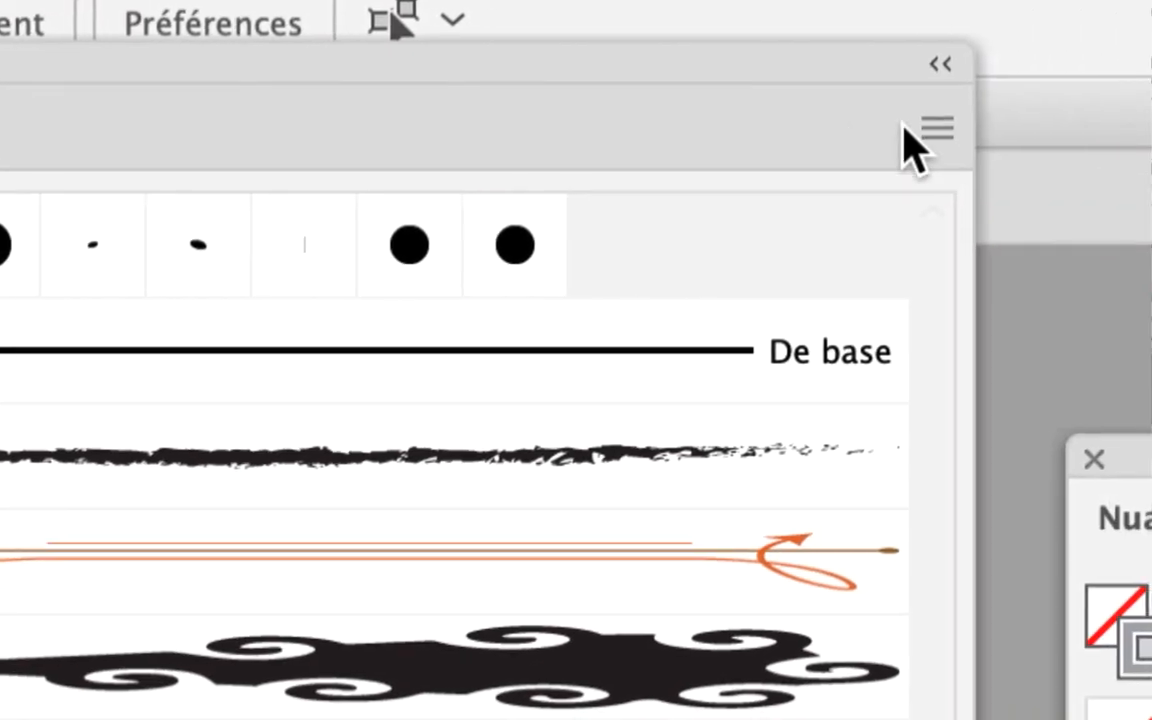
pyautogui.click(922, 128)
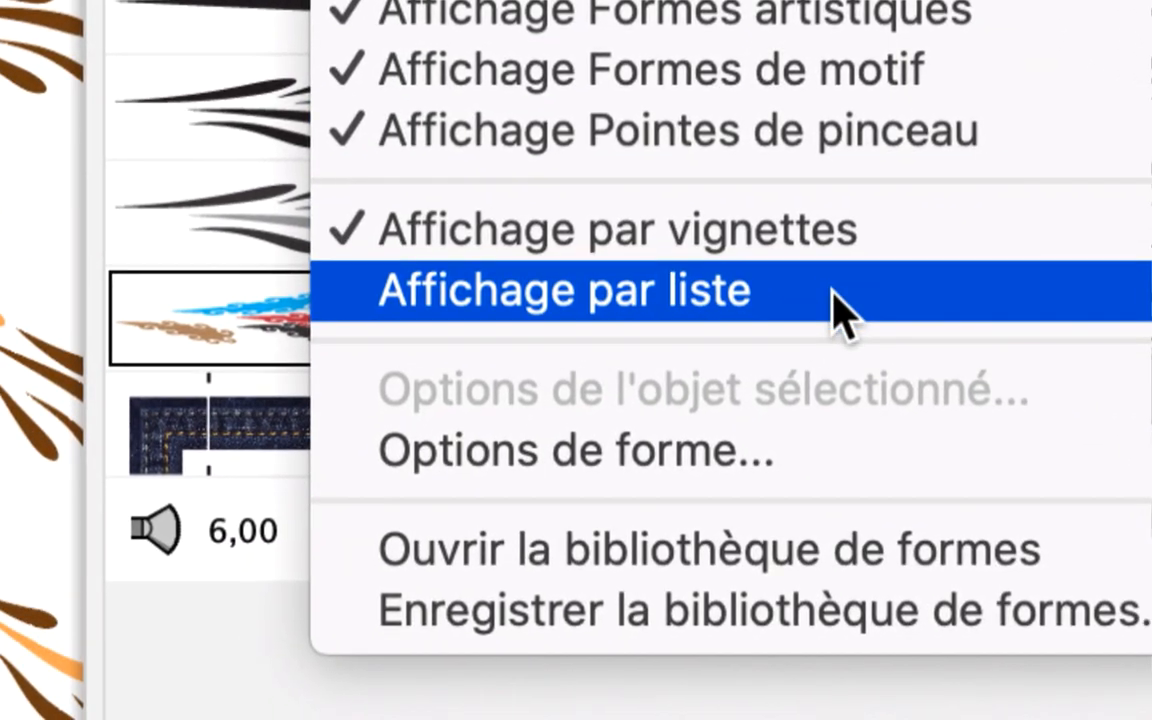
pyautogui.click(833, 292)
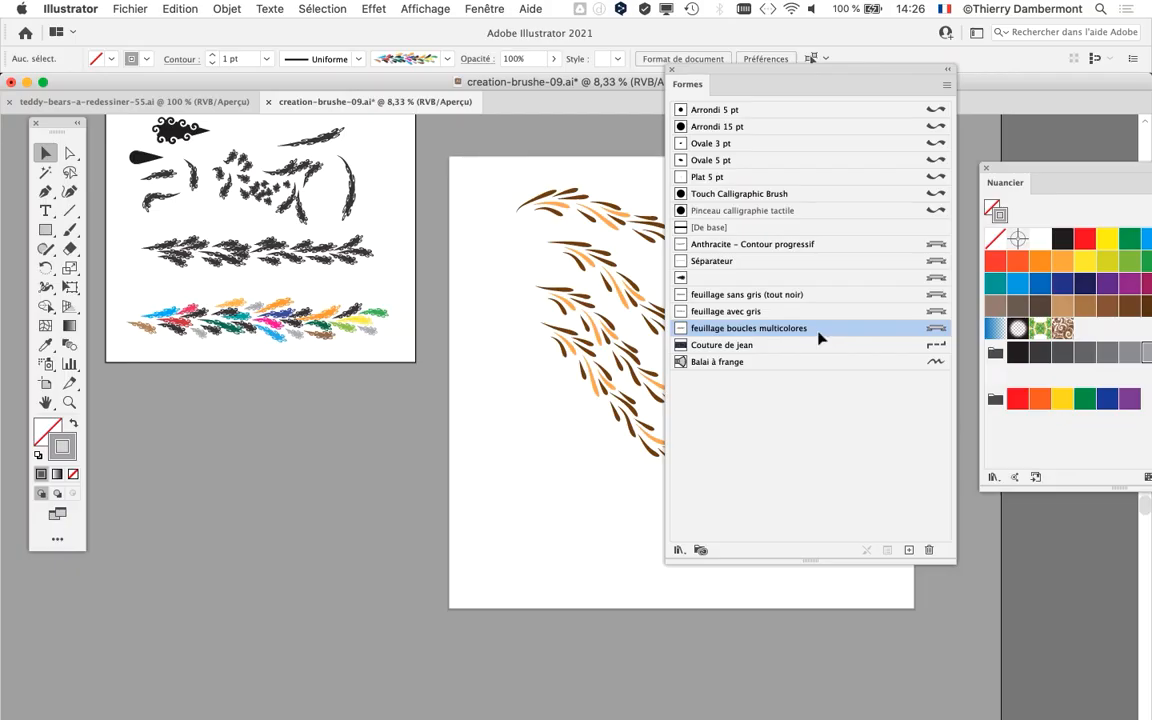
# Shrink the Formes panel beside the second artboard and paint one long curve and three short strokes there with the feuillage boucles multicolores brush.
pyautogui.moveTo(950, 562); pyautogui.dragTo(896, 438)
pyautogui.moveTo(773, 72)
pyautogui.mouseDown()
pyautogui.moveTo(817, 197)
pyautogui.moveTo(903, 159)
pyautogui.mouseUp()
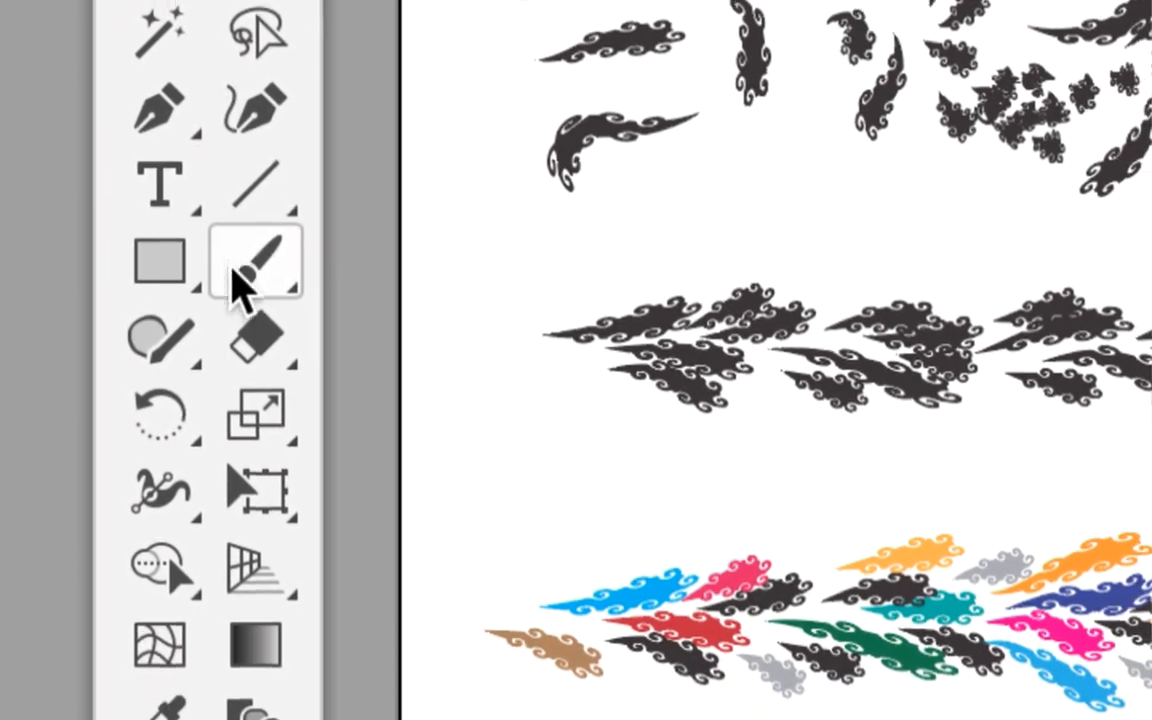
pyautogui.click(238, 270)
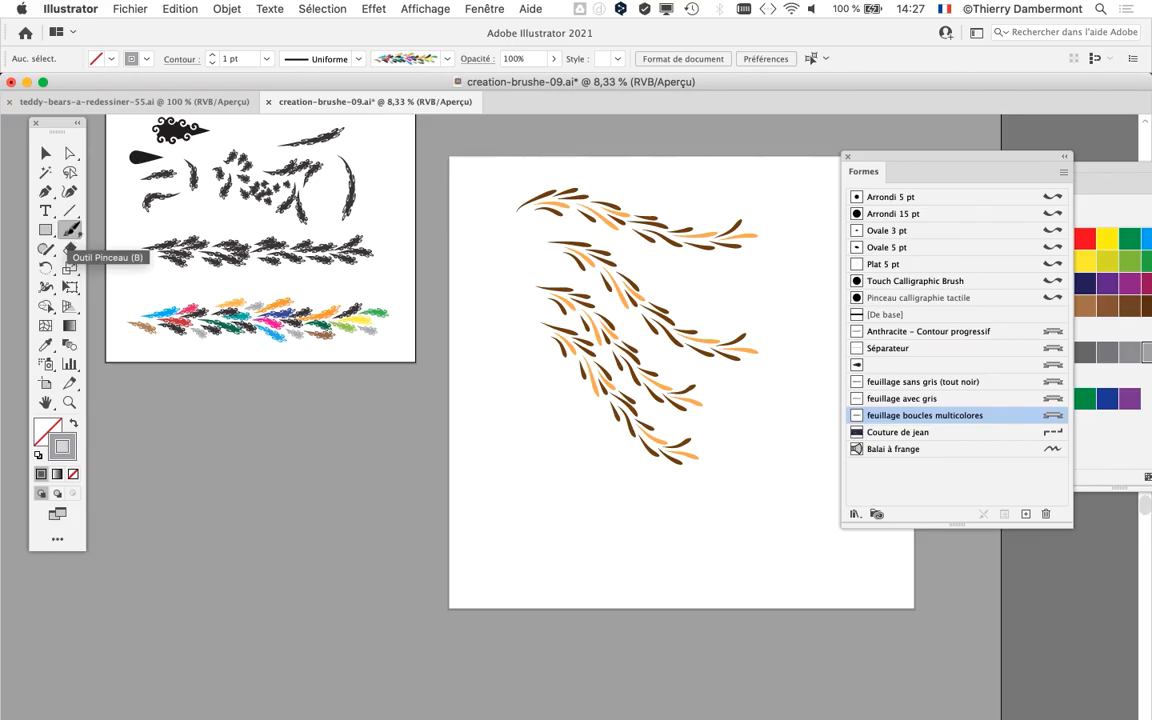
pyautogui.hscroll(5, 324, 468)
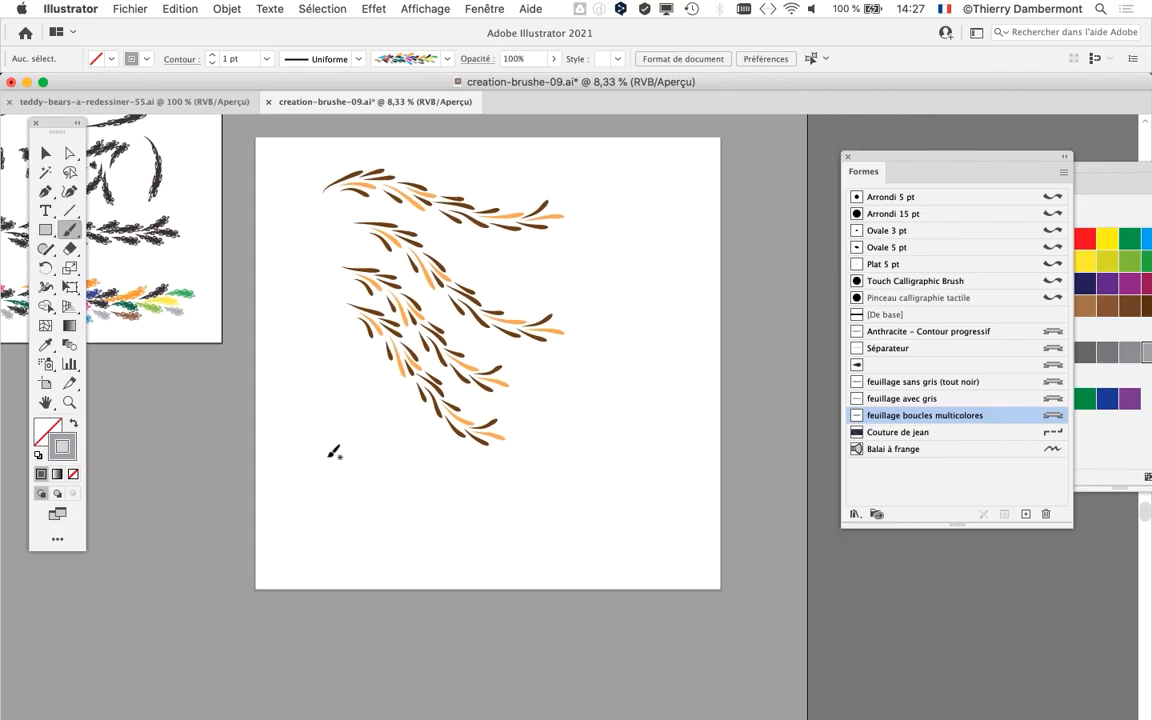
pyautogui.moveTo(297, 373); pyautogui.dragTo(364, 454)
pyautogui.moveTo(536, 531); pyautogui.dragTo(536, 531)
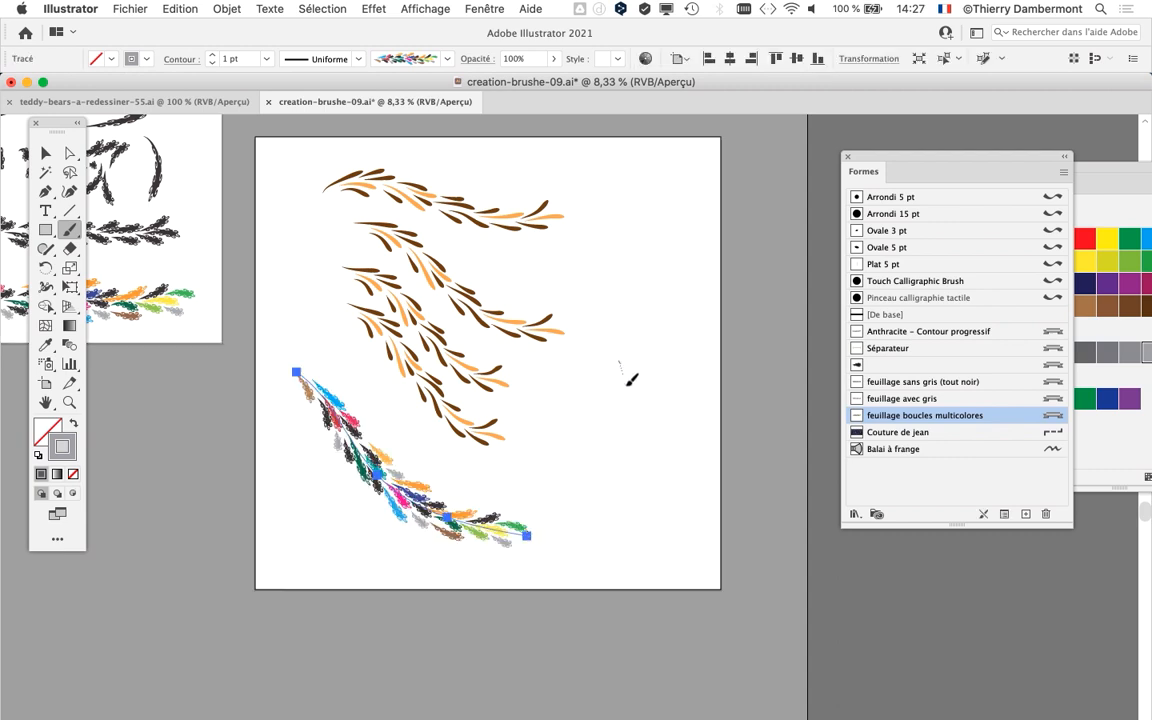
pyautogui.moveTo(619, 360); pyautogui.dragTo(632, 468)
pyautogui.moveTo(638, 186); pyautogui.dragTo(638, 186)
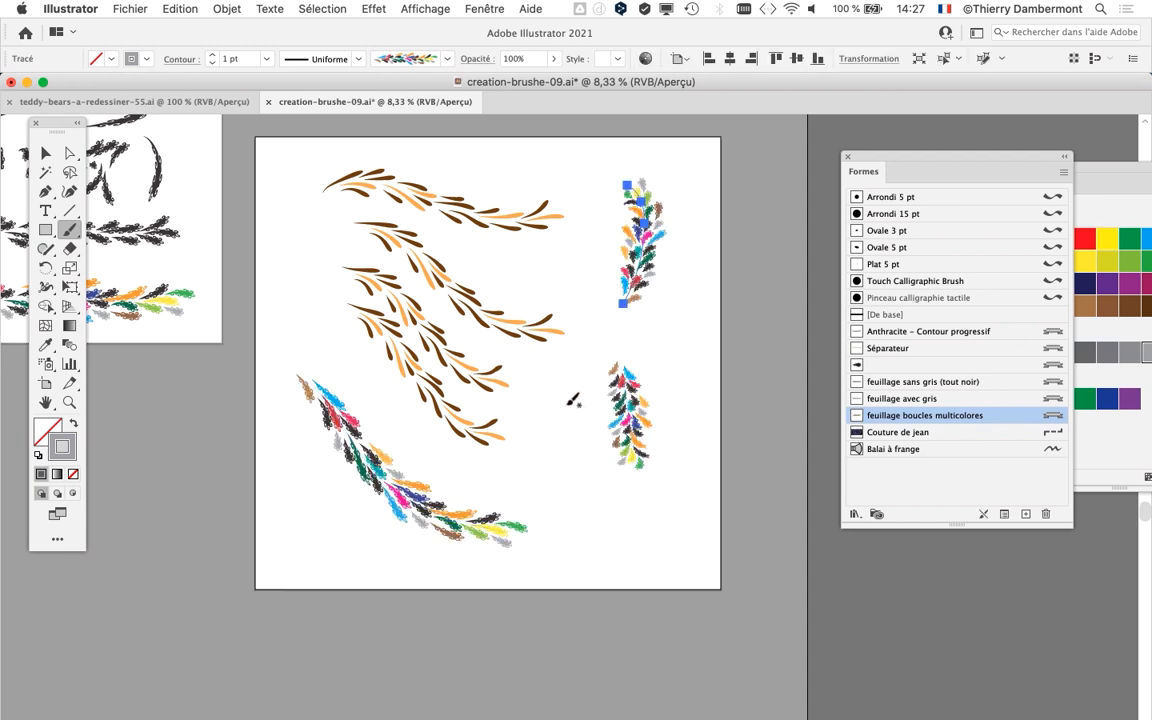
pyautogui.moveTo(563, 407)
pyautogui.mouseDown()
pyautogui.moveTo(577, 451)
pyautogui.moveTo(633, 500)
pyautogui.mouseUp()
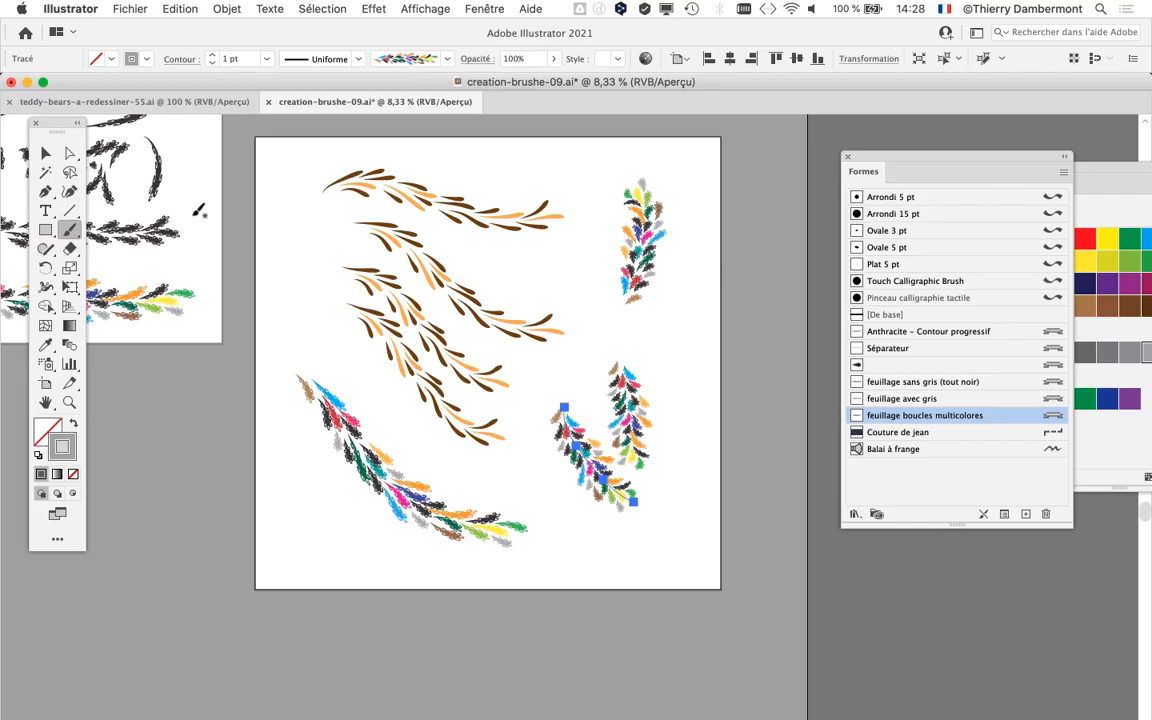
# Inspect the painted strokes' paths in outline mode, select the long multicoloured curve, and restore the preview display.
pyautogui.moveTo(53, 124); pyautogui.dragTo(215, 163)
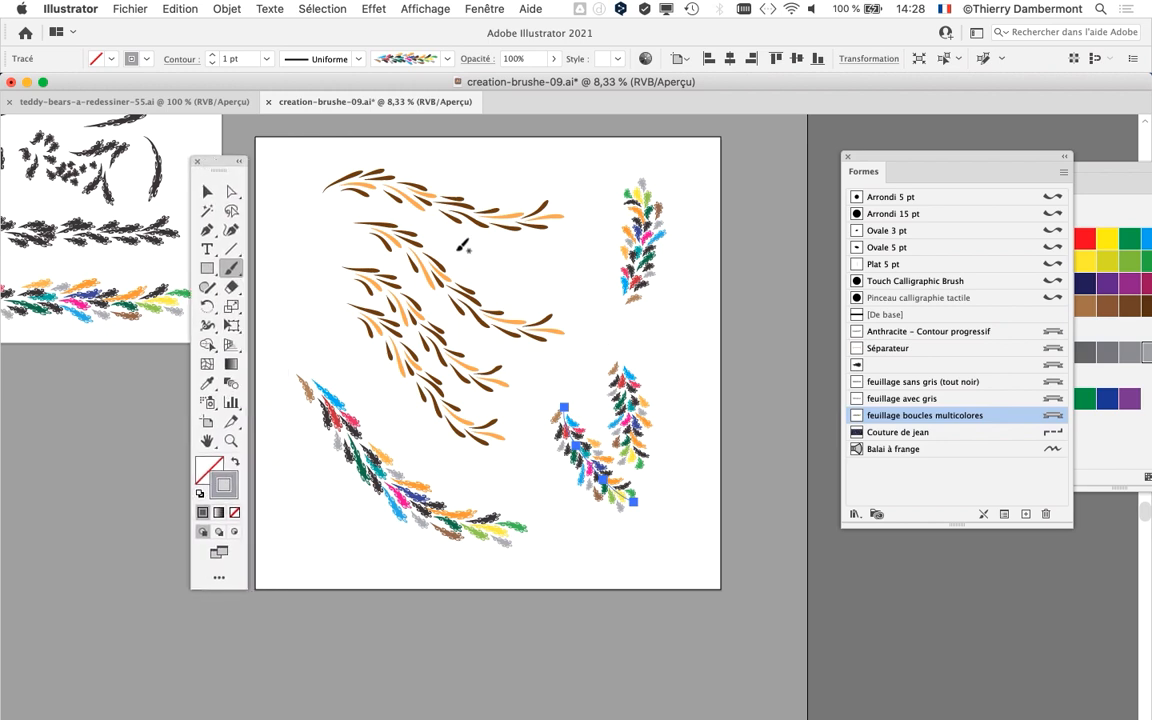
pyautogui.press('super+y')
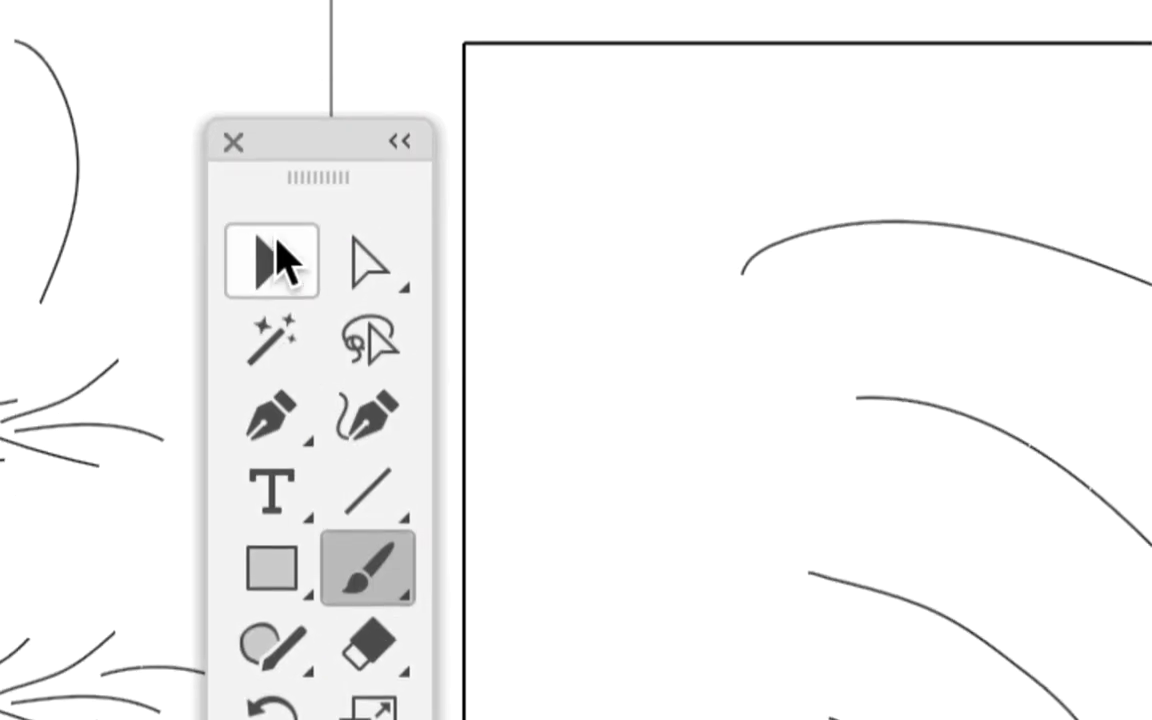
pyautogui.click(276, 255)
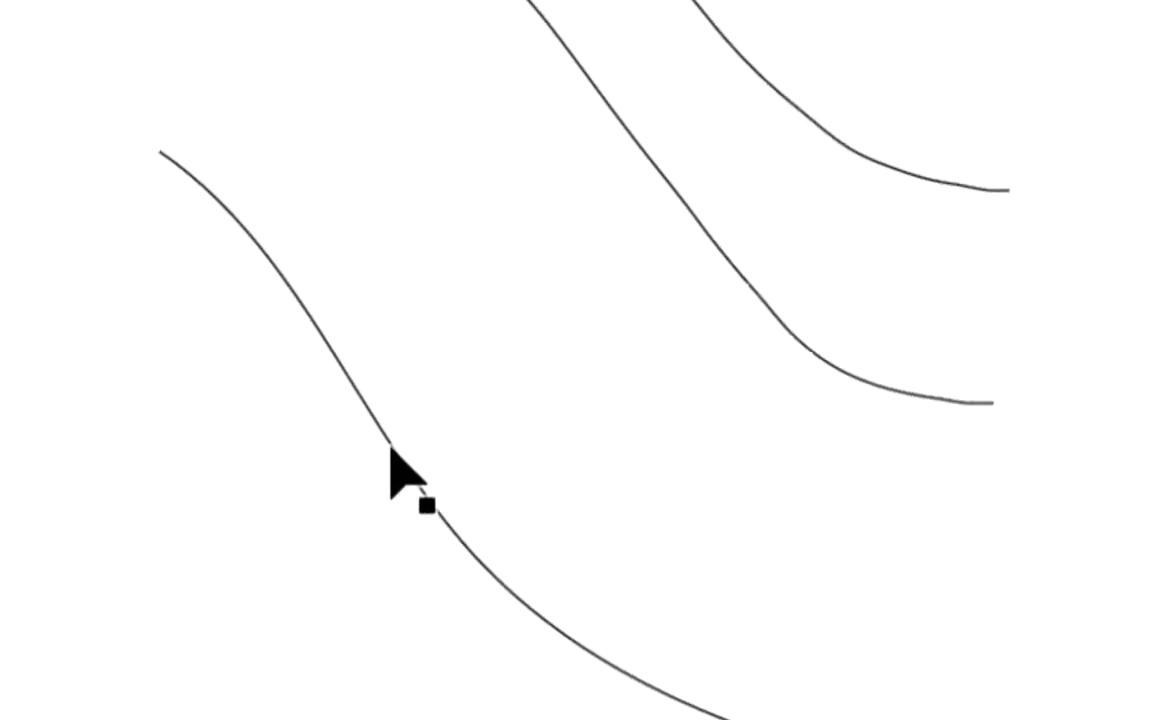
pyautogui.click(398, 464)
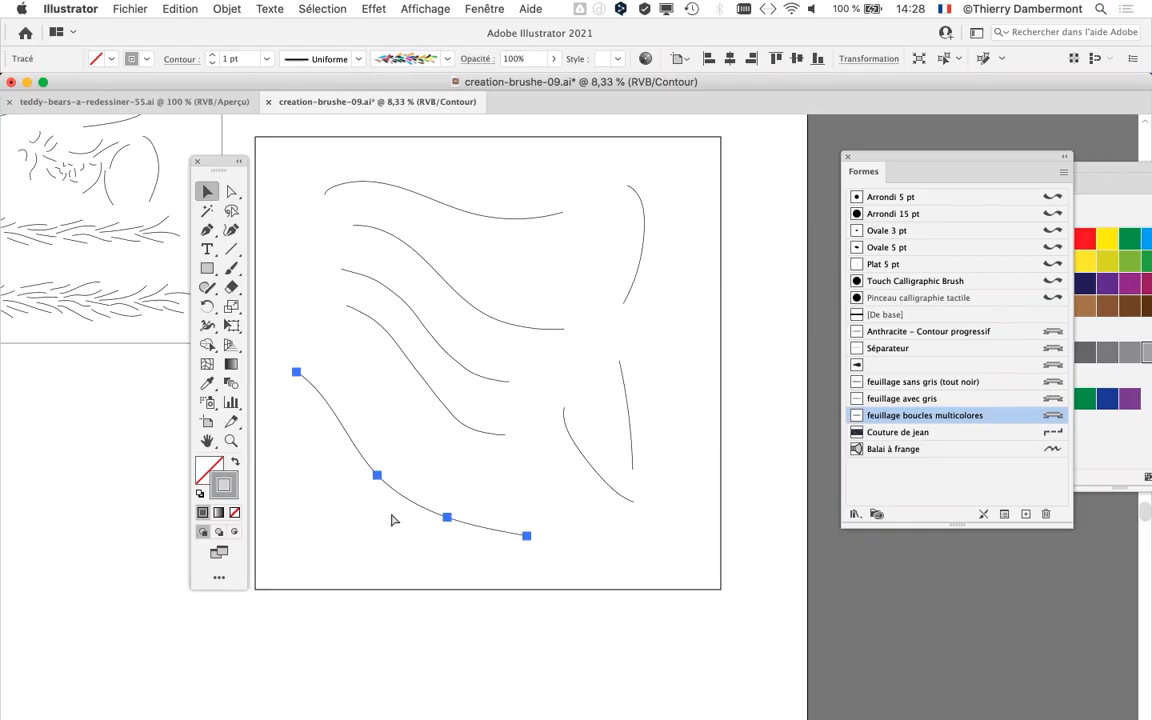
pyautogui.press('super+y')
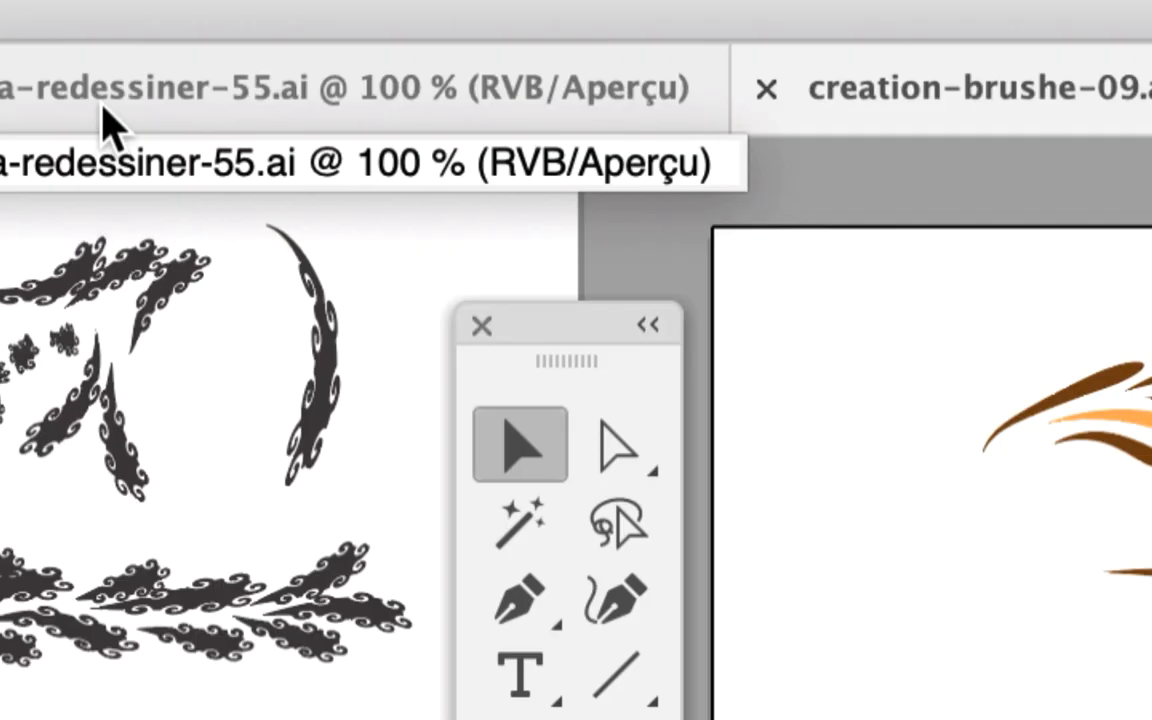
# Copy the selected long multicoloured stroke and switch to the teddy-bears-a-redessiner-55.ai document.
pyautogui.click(103, 108)
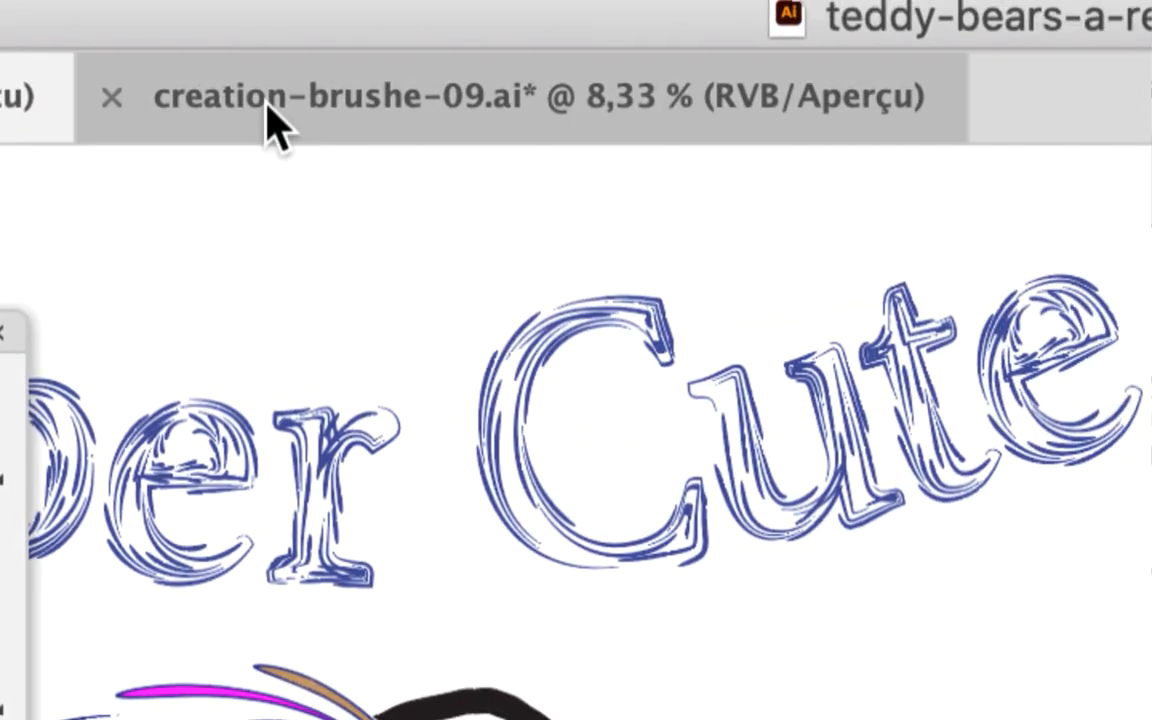
pyautogui.click(1101, 90)
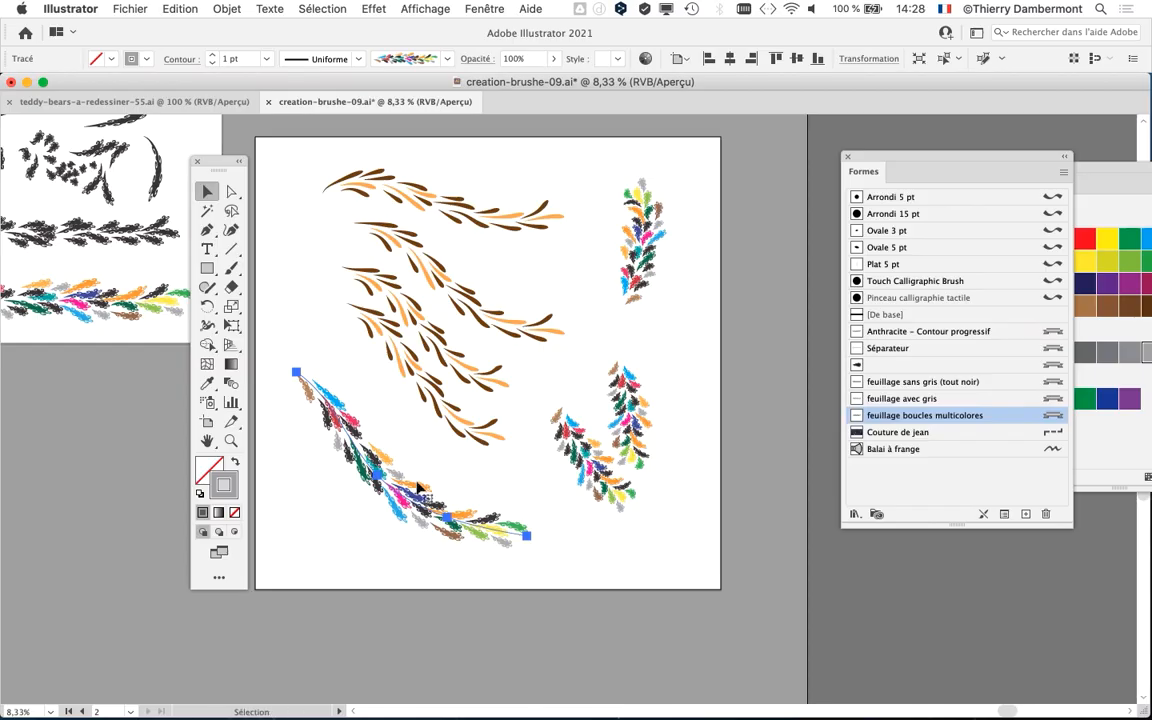
pyautogui.press('a')
pyautogui.press('super+c')
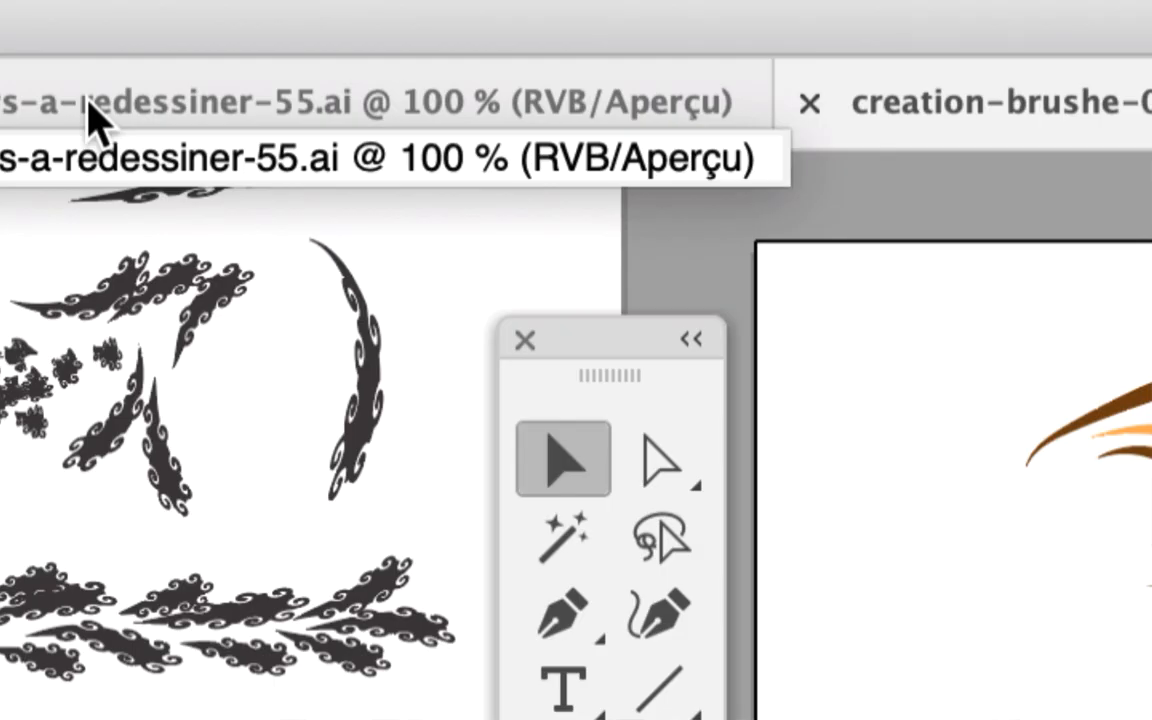
pyautogui.click(88, 101)
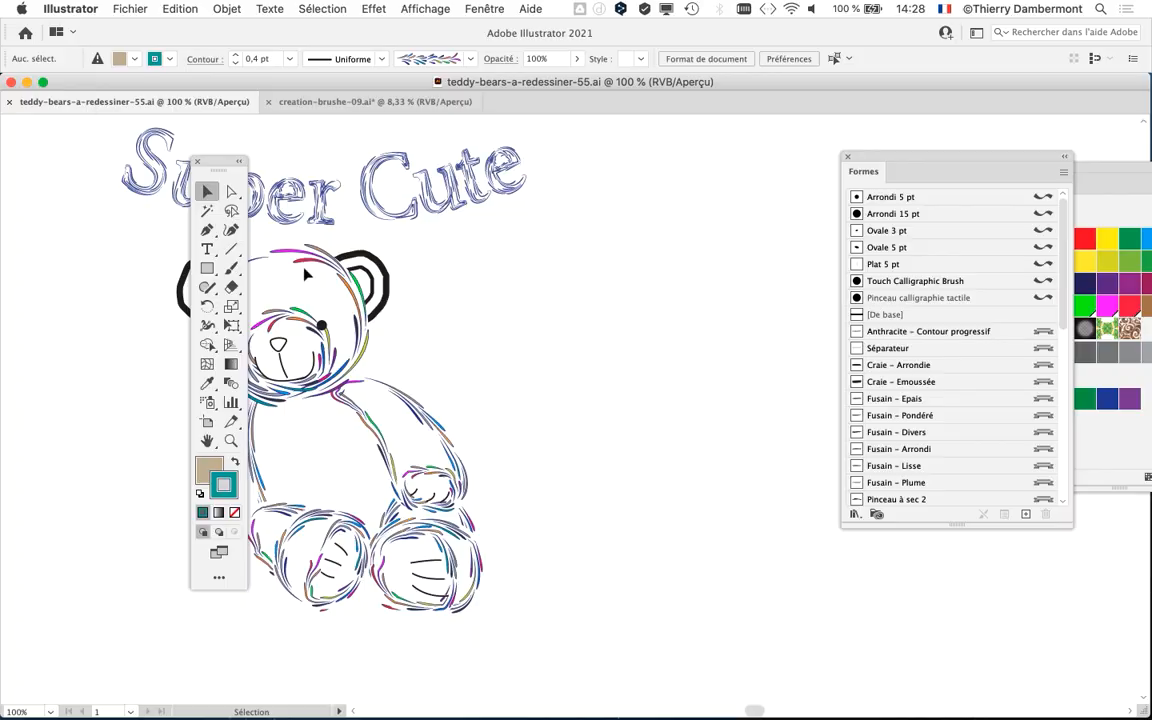
# Paste the copied stroke with its feuillage boucles multicolores brush into the empty area beside the small foliage rows, with the tools panel moved aside.
pyautogui.press('super+minus')
pyautogui.press('super+minus')
pyautogui.press('super+minus')
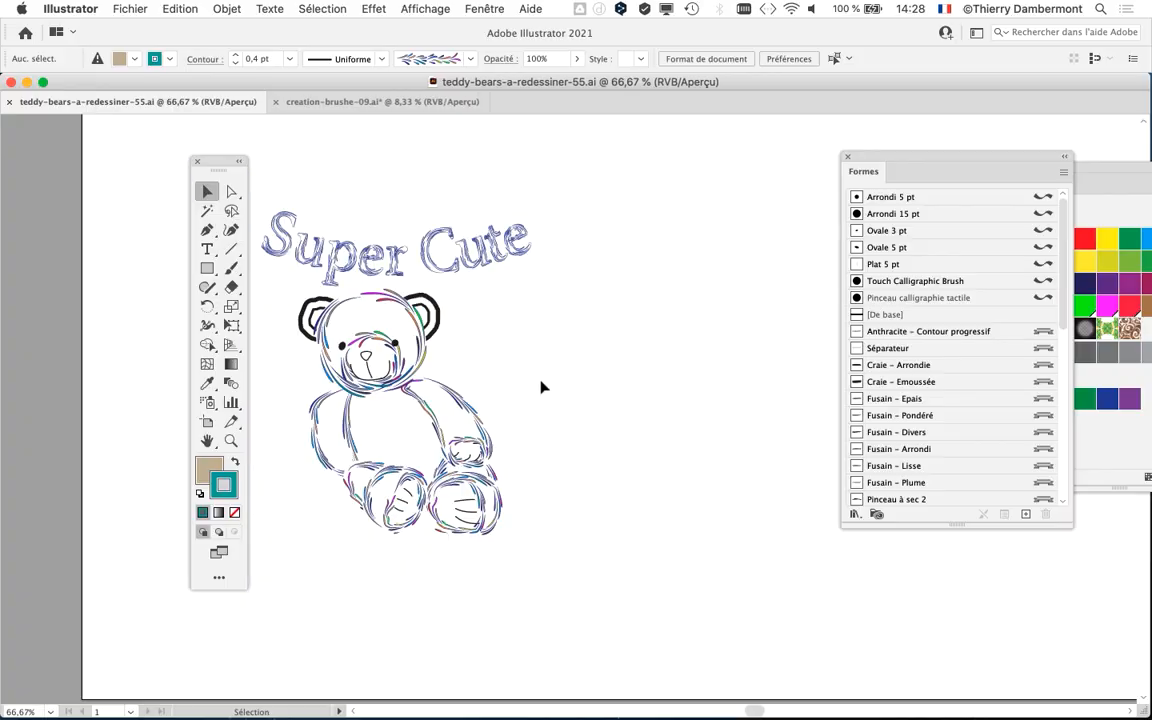
pyautogui.moveTo(690, 441)
pyautogui.mouseDown()
pyautogui.moveTo(252, 504)
pyautogui.moveTo(1, 468)
pyautogui.mouseUp()
pyautogui.moveTo(540, 477)
pyautogui.mouseDown()
pyautogui.moveTo(437, 491)
pyautogui.moveTo(232, 490)
pyautogui.moveTo(399, 488)
pyautogui.mouseUp()
pyautogui.moveTo(221, 164); pyautogui.dragTo(39, 154)
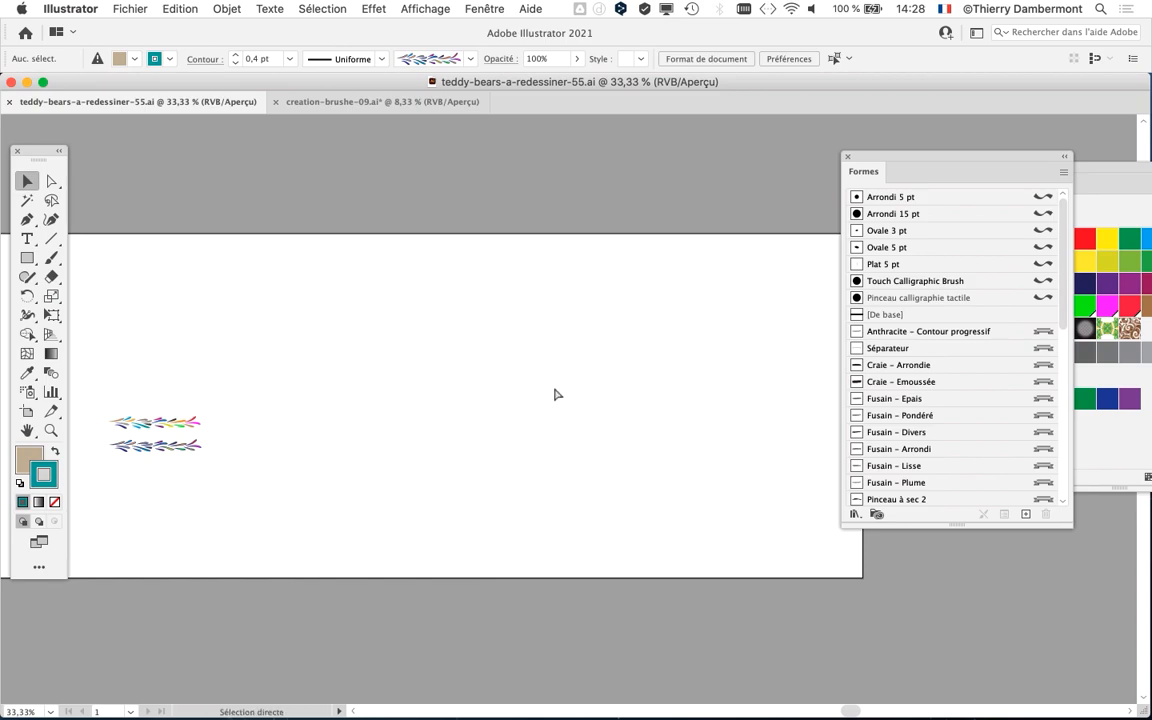
pyautogui.press('super+v')
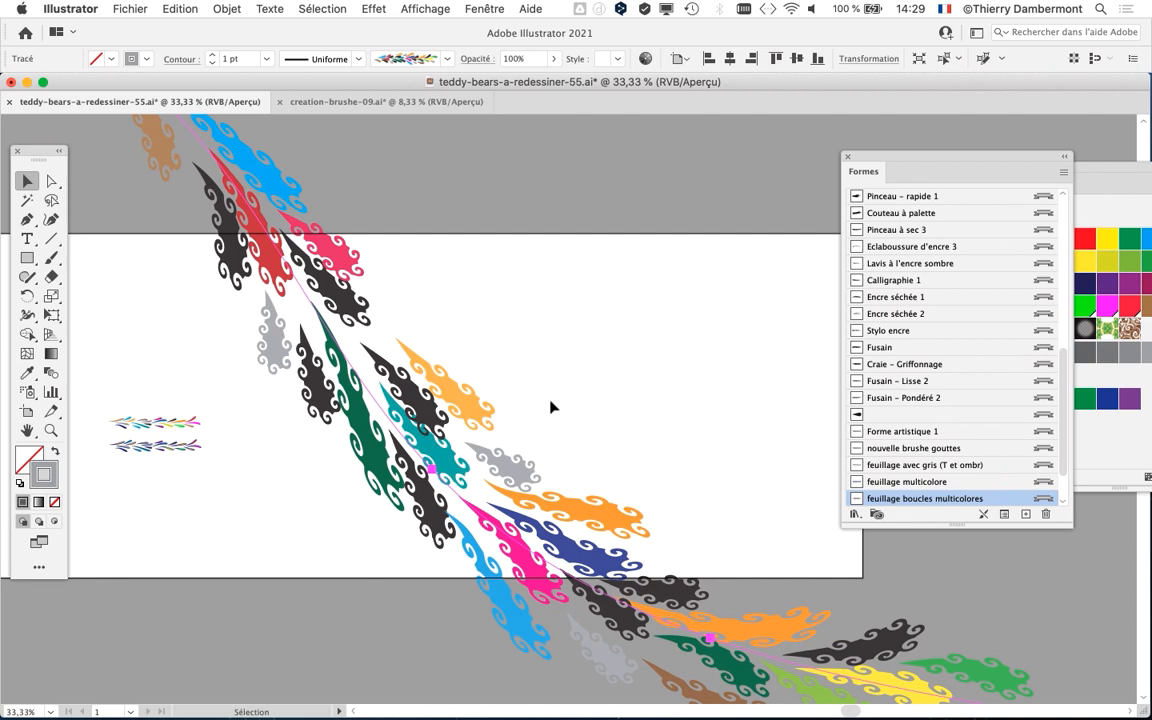
# Move the Formes panel off the pasted stroke, display the artboard's bounds with the Artboard tool, and return to the Selection tool.
pyautogui.scroll(-1, 551, 407)
pyautogui.moveTo(914, 150)
pyautogui.mouseDown()
pyautogui.moveTo(890, 140)
pyautogui.moveTo(839, 74)
pyautogui.moveTo(854, 101)
pyautogui.moveTo(877, 101)
pyautogui.mouseUp()
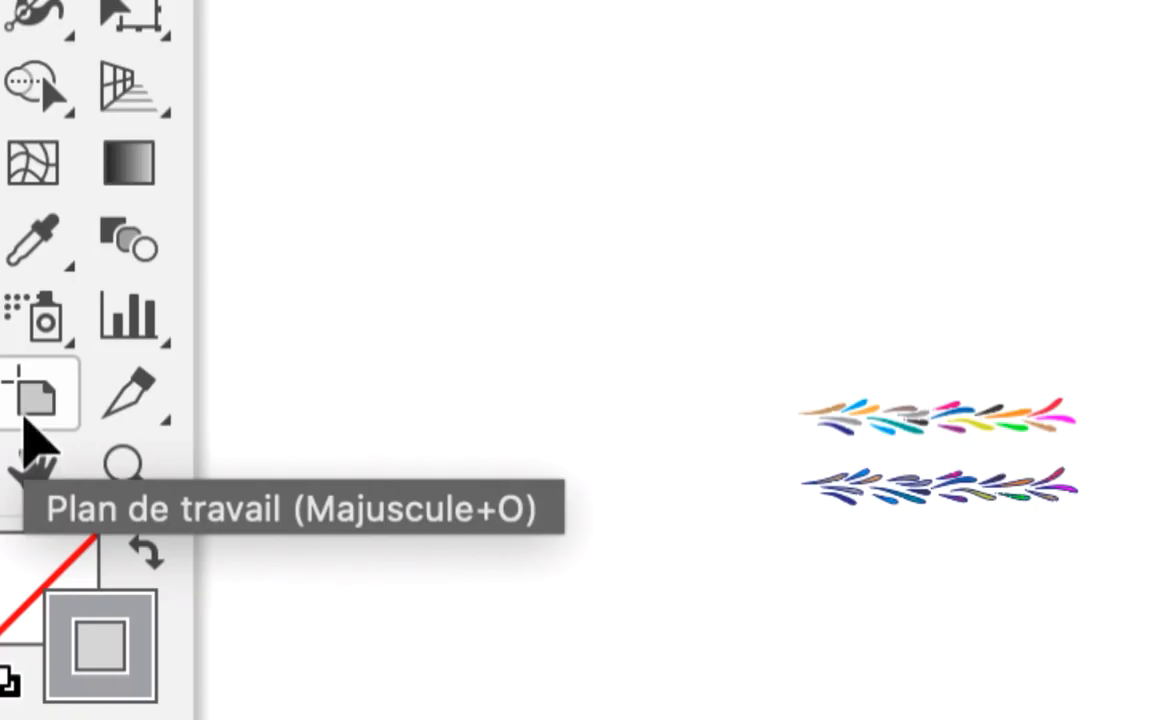
pyautogui.click(23, 418)
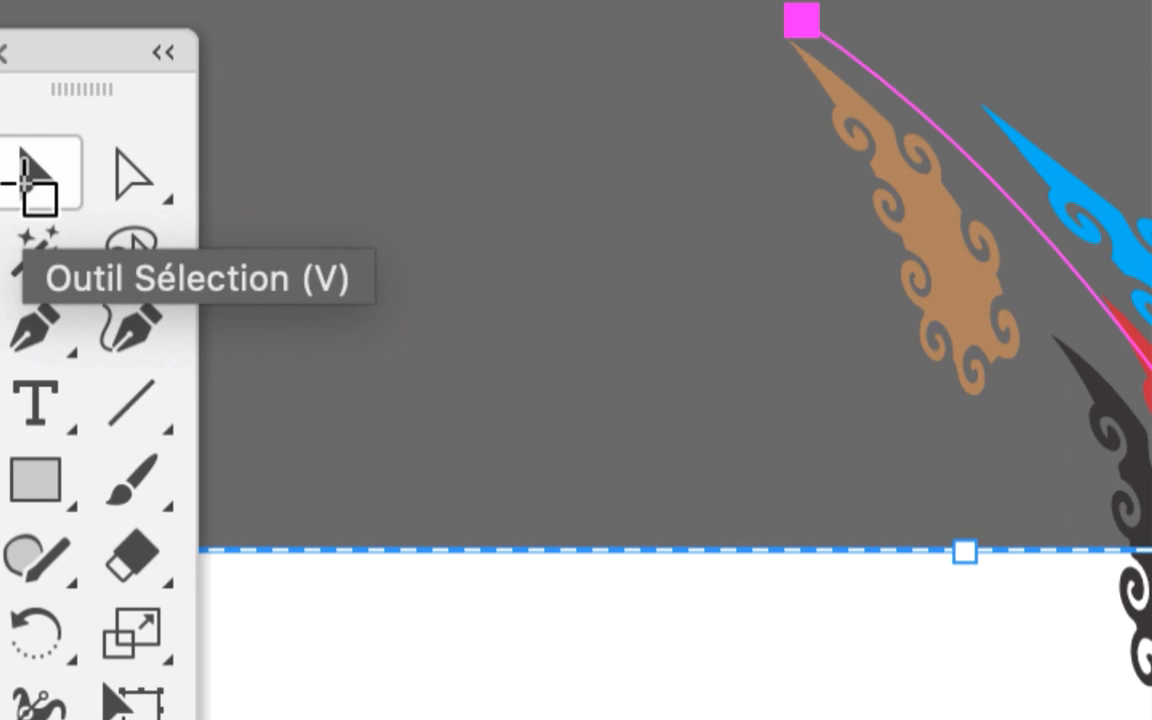
pyautogui.click(25, 183)
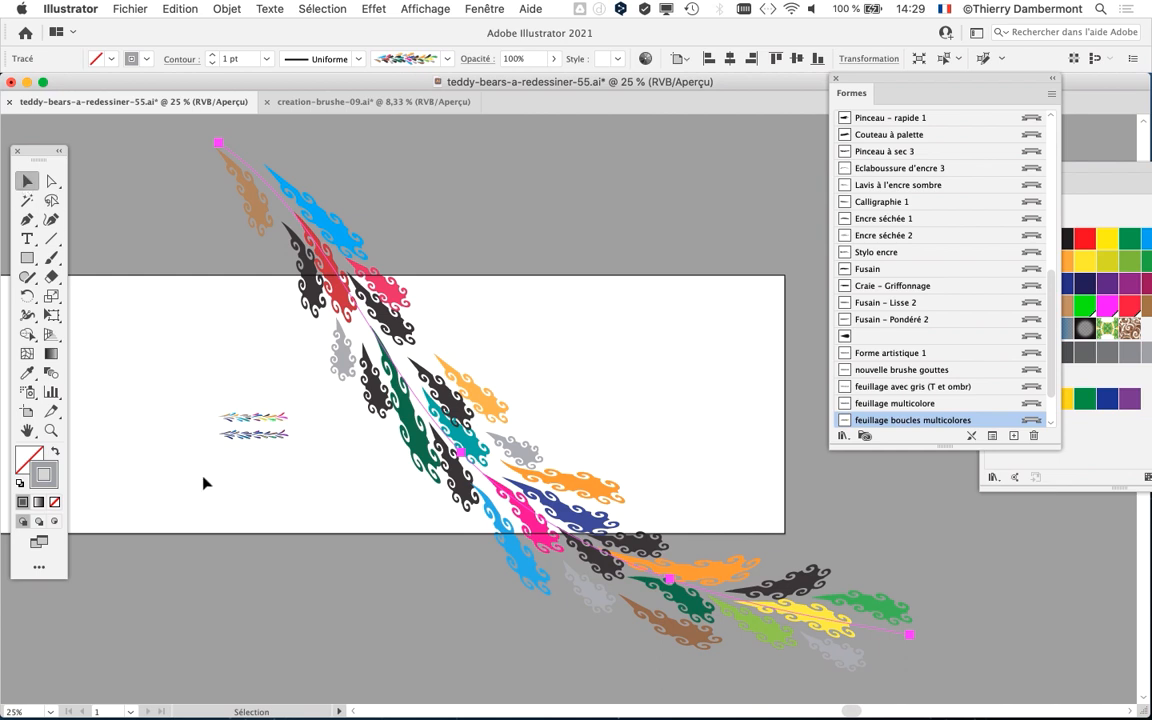
pyautogui.scroll(-1, 203, 478)
pyautogui.moveTo(249, 452); pyautogui.dragTo(365, 403)
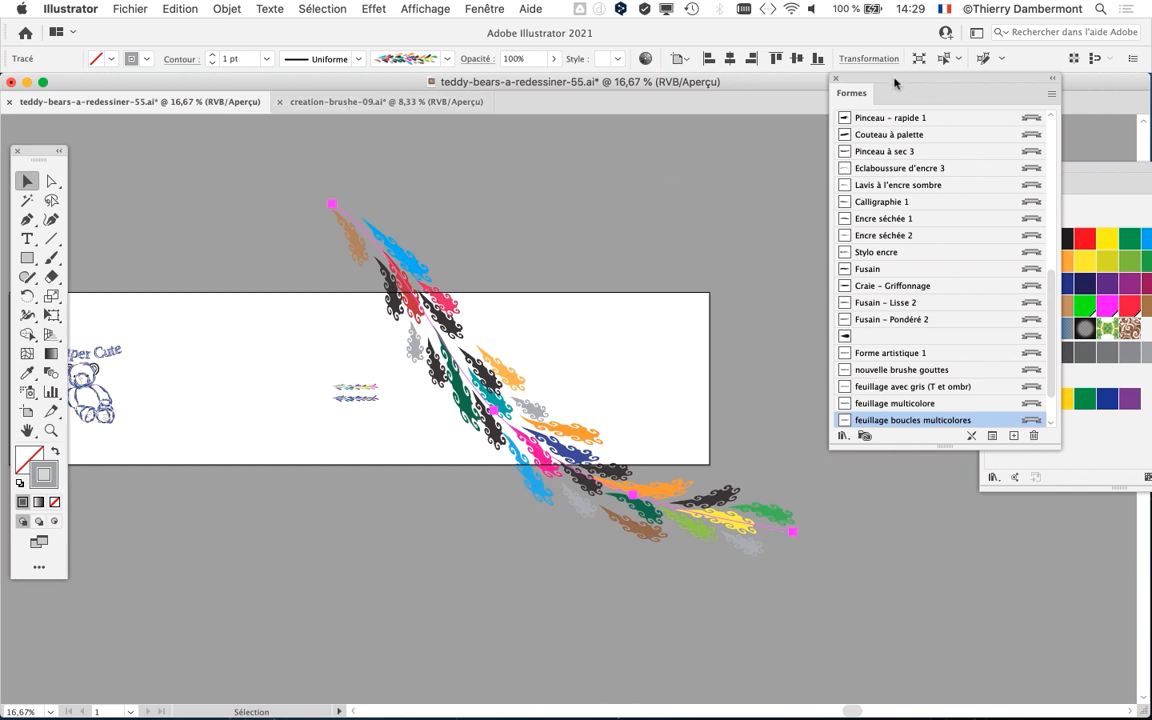
# Enlarge the Formes panel and place it clear of the artwork, and delete the pasted multicoloured stroke.
pyautogui.moveTo(894, 84); pyautogui.dragTo(786, 134)
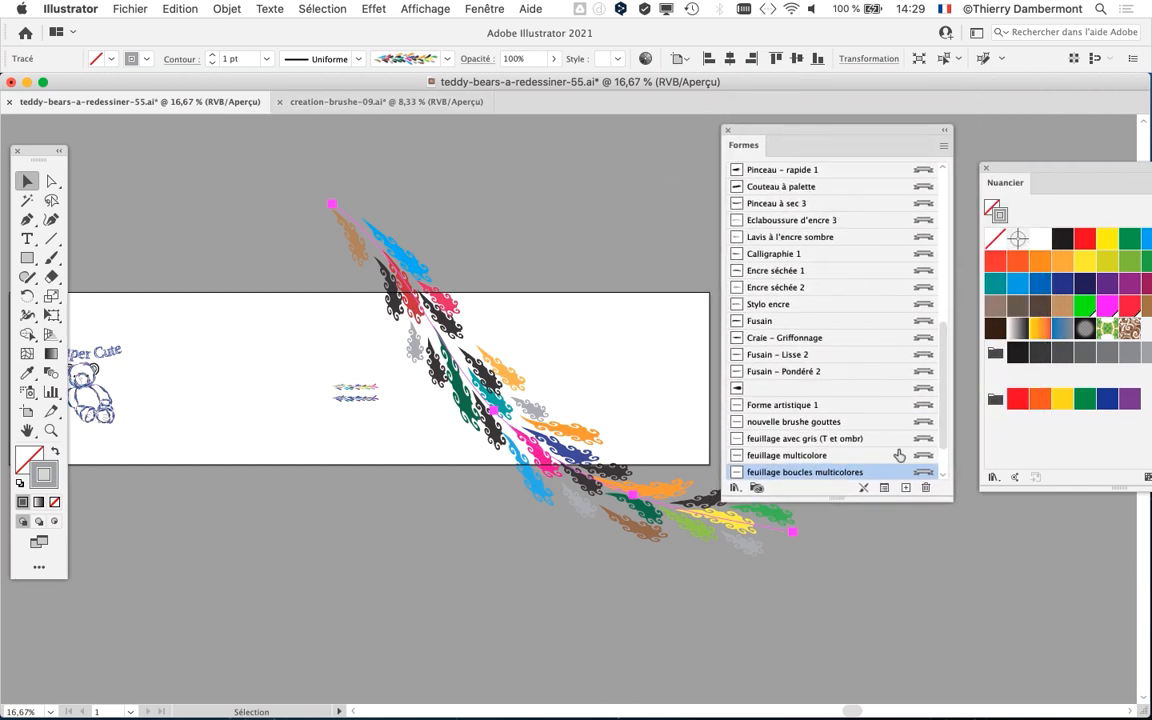
pyautogui.moveTo(946, 503); pyautogui.dragTo(950, 630)
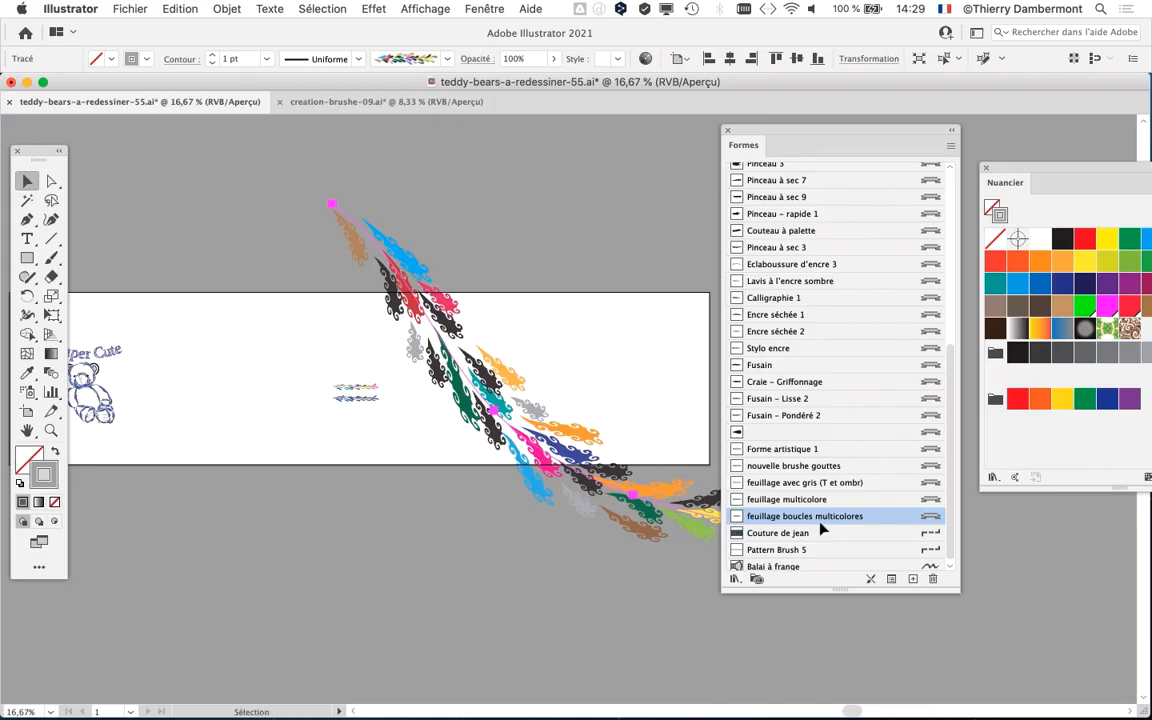
pyautogui.moveTo(725, 128); pyautogui.dragTo(988, 125)
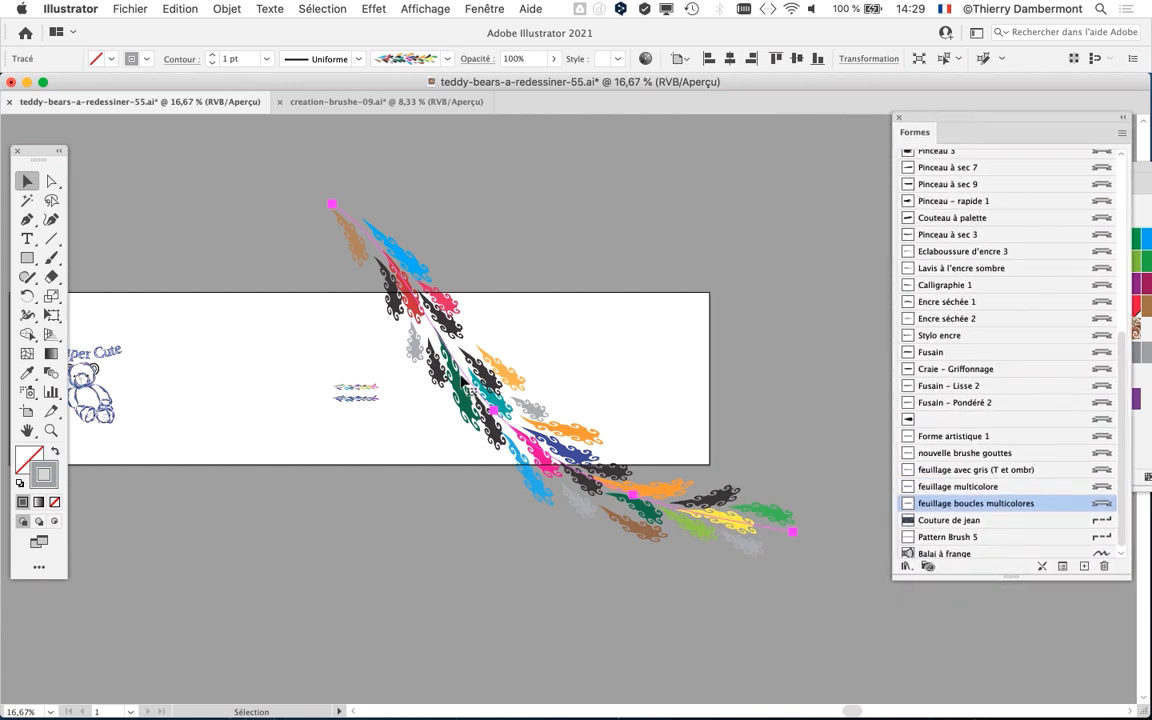
pyautogui.press('Delete')
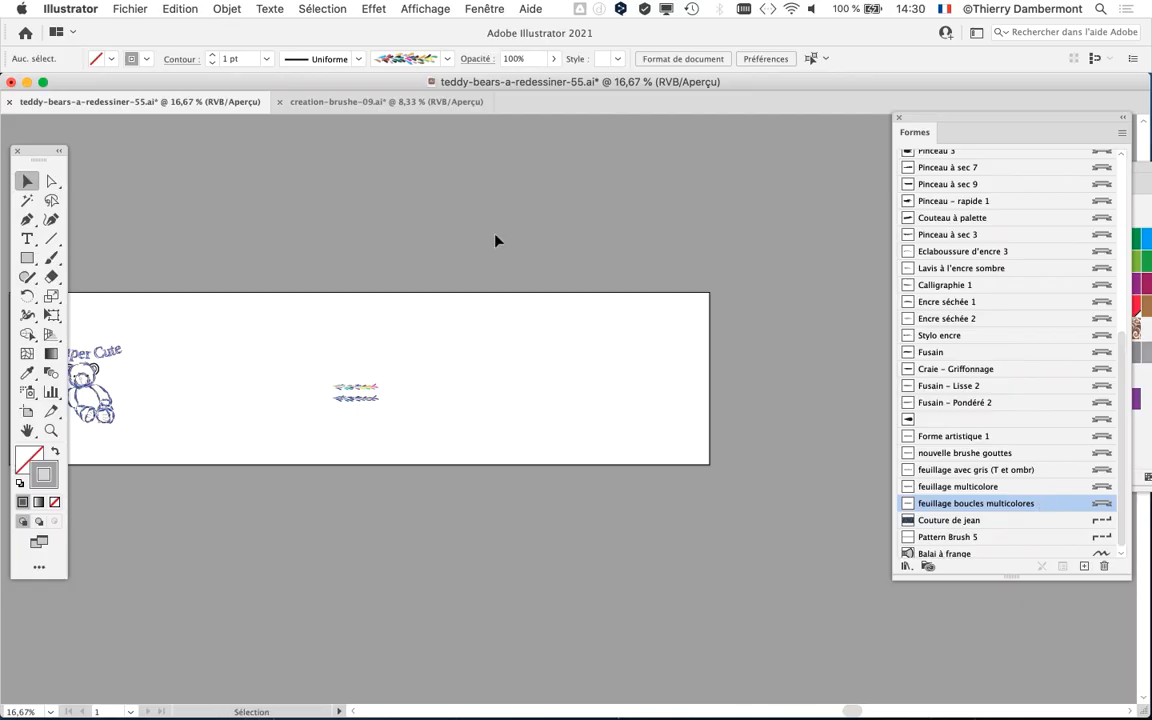
# Select the outline of the teddy bear's right-hand arm and examine its path and feuillage multicolore strokes up close.
pyautogui.scroll(2, 166, 397)
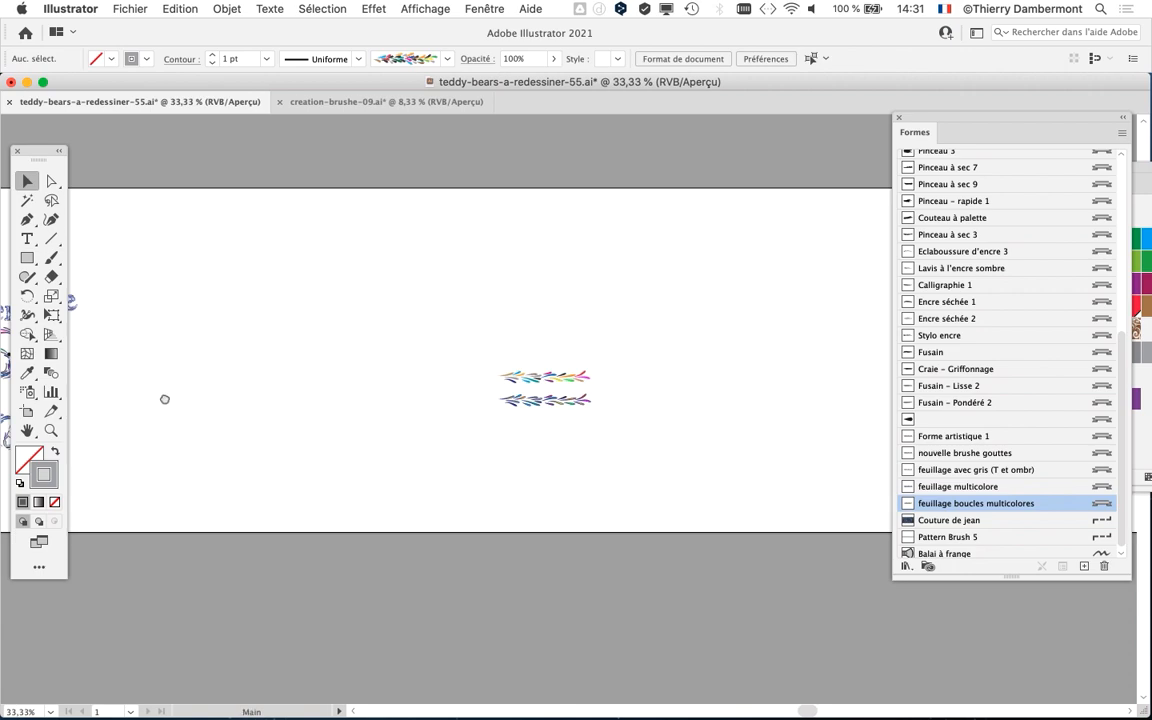
pyautogui.moveTo(165, 399); pyautogui.dragTo(540, 377)
pyautogui.scroll(2, 316, 378)
pyautogui.scroll(2, 400, 390)
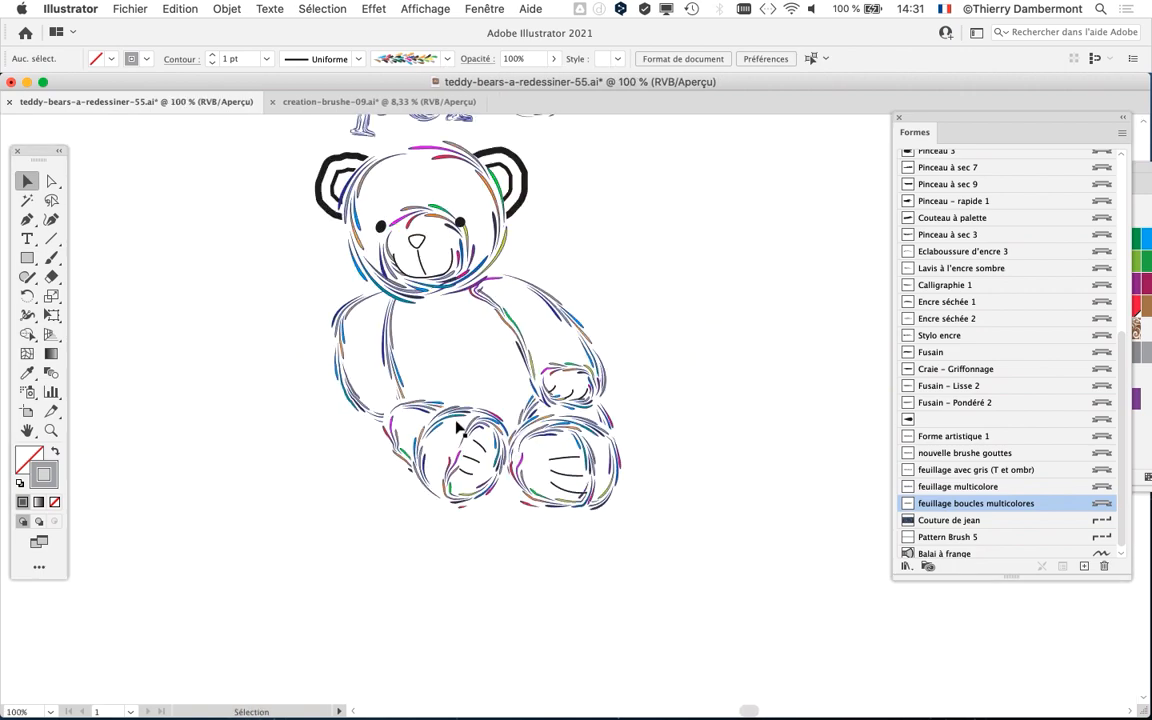
pyautogui.scroll(3, 229, 415)
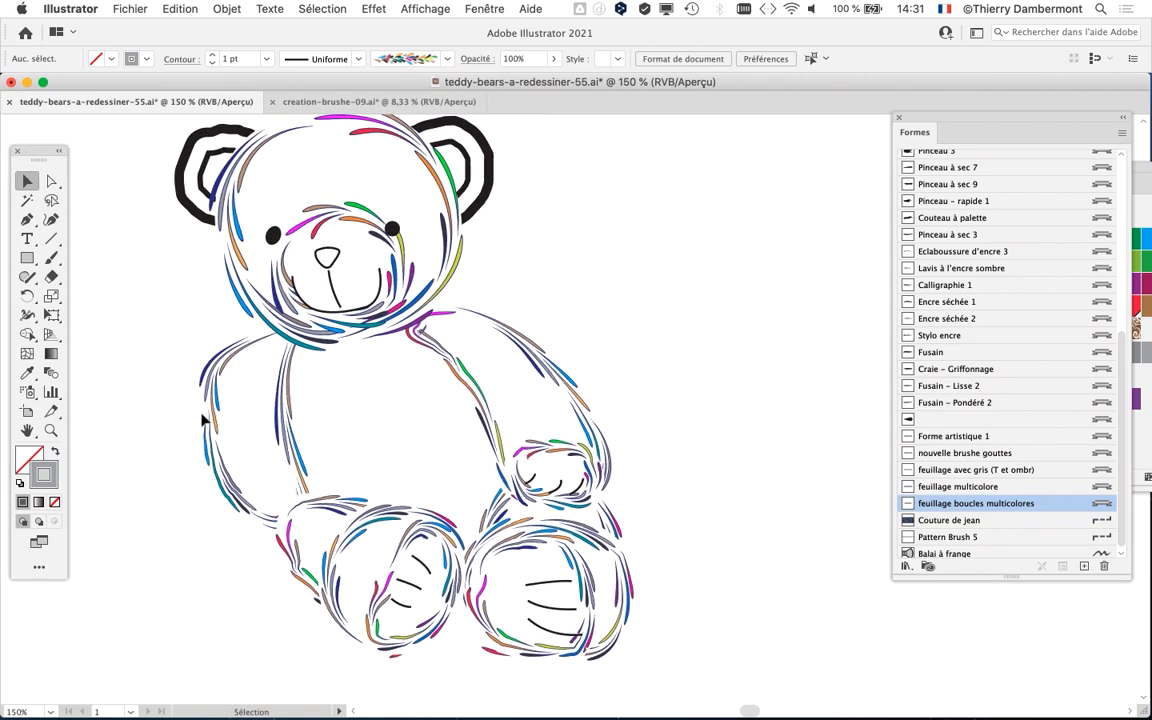
pyautogui.click(548, 376)
pyautogui.press('alt+super+8')
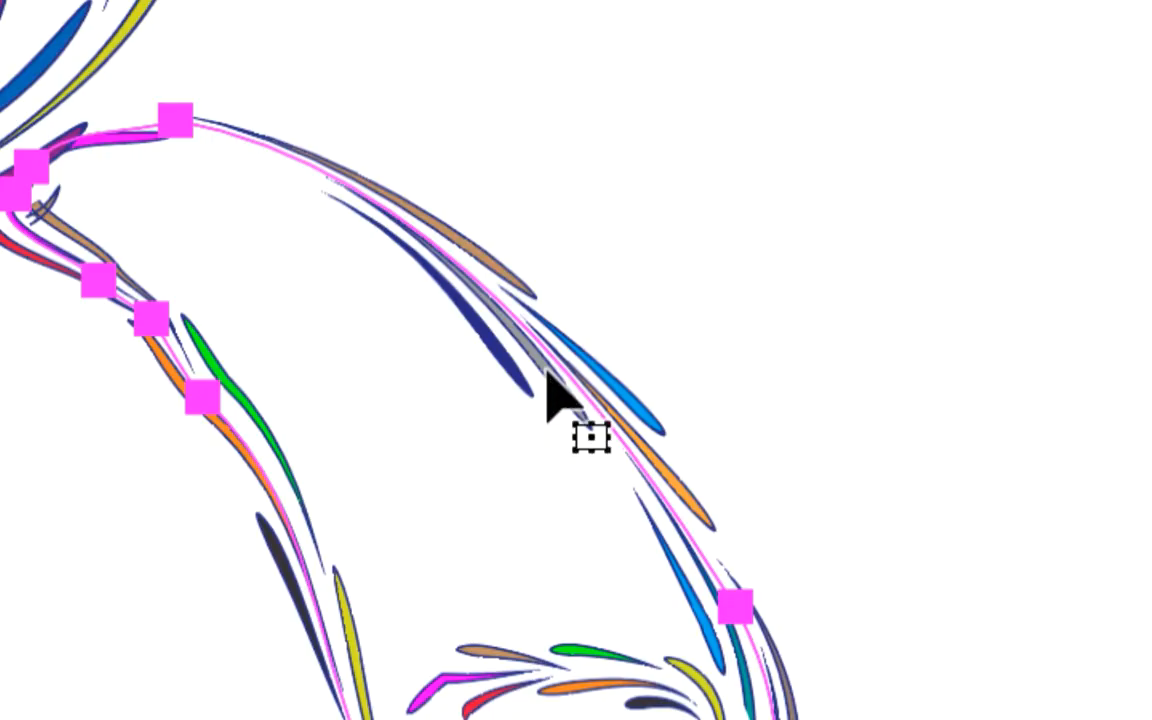
pyautogui.press('alt+super+8')
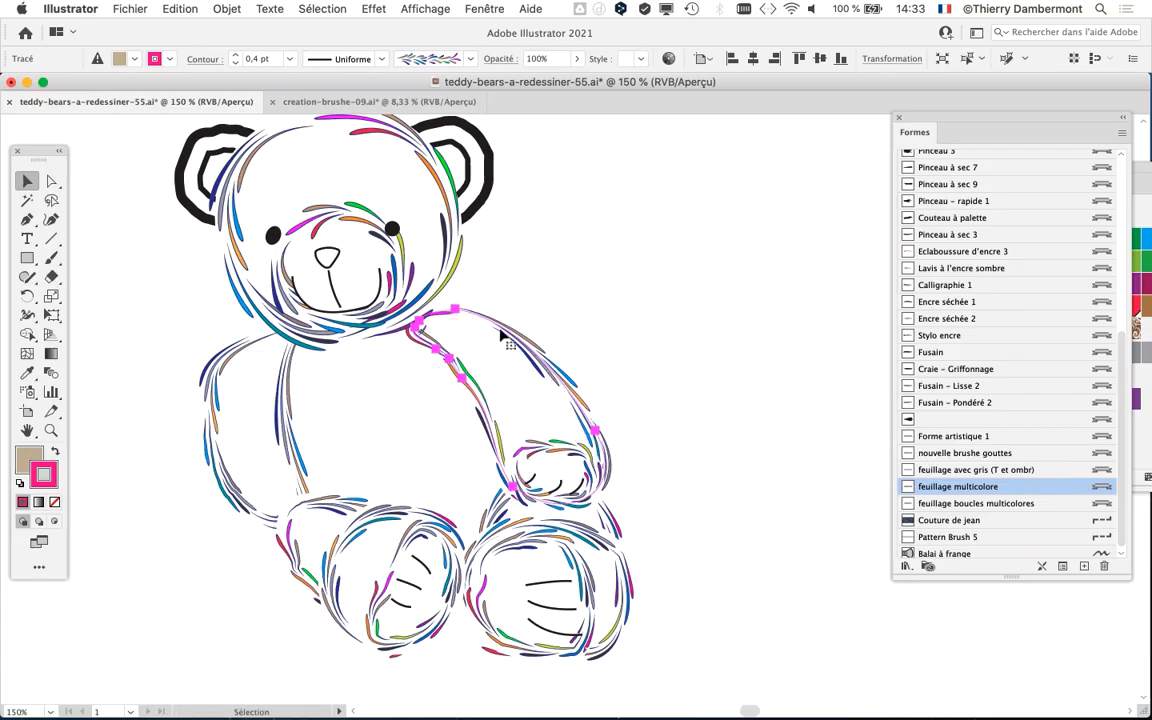
pyautogui.press('alt+super+8')
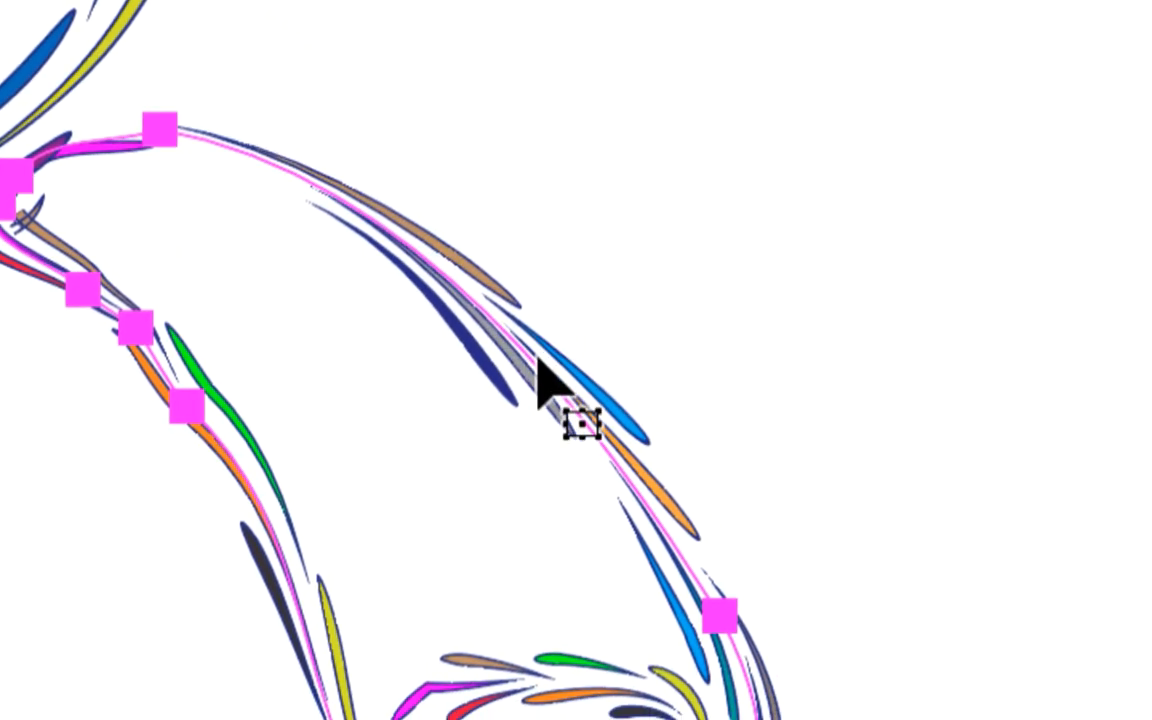
pyautogui.press('alt+super+8')
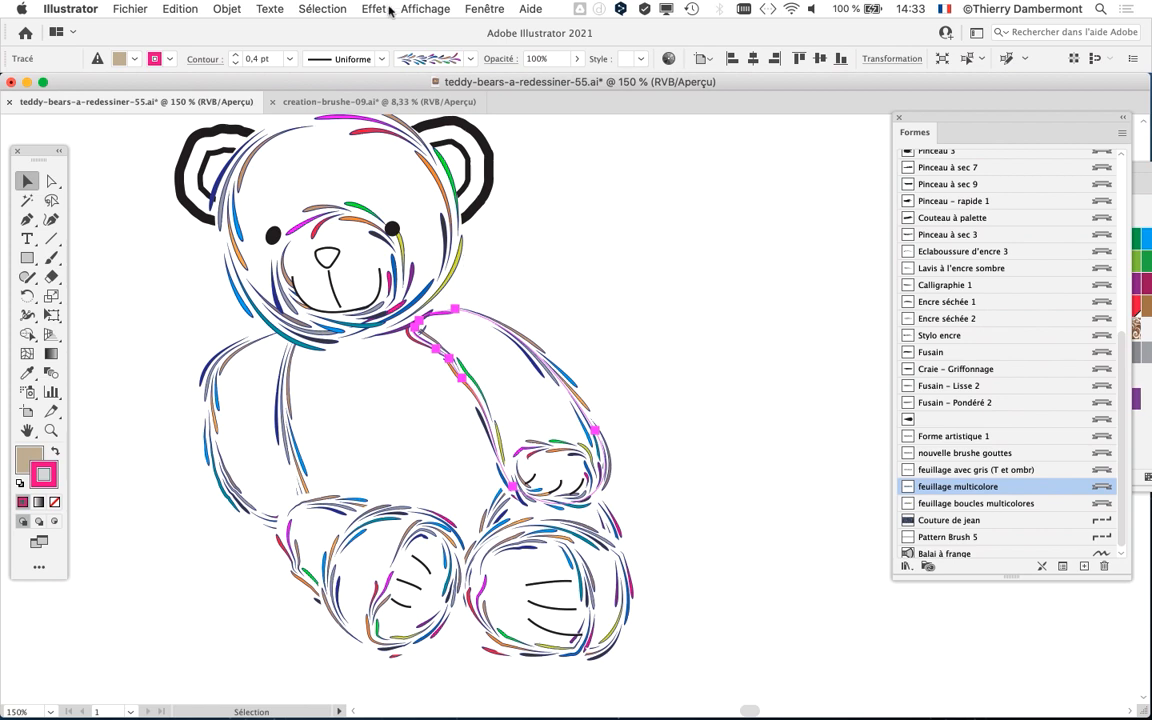
# Try to select all paths with the same appearance (Identique > Aspect) as the right-hand arm outline, and clear the selection.
pyautogui.click(316, 8)
pyautogui.moveTo(323, 150)
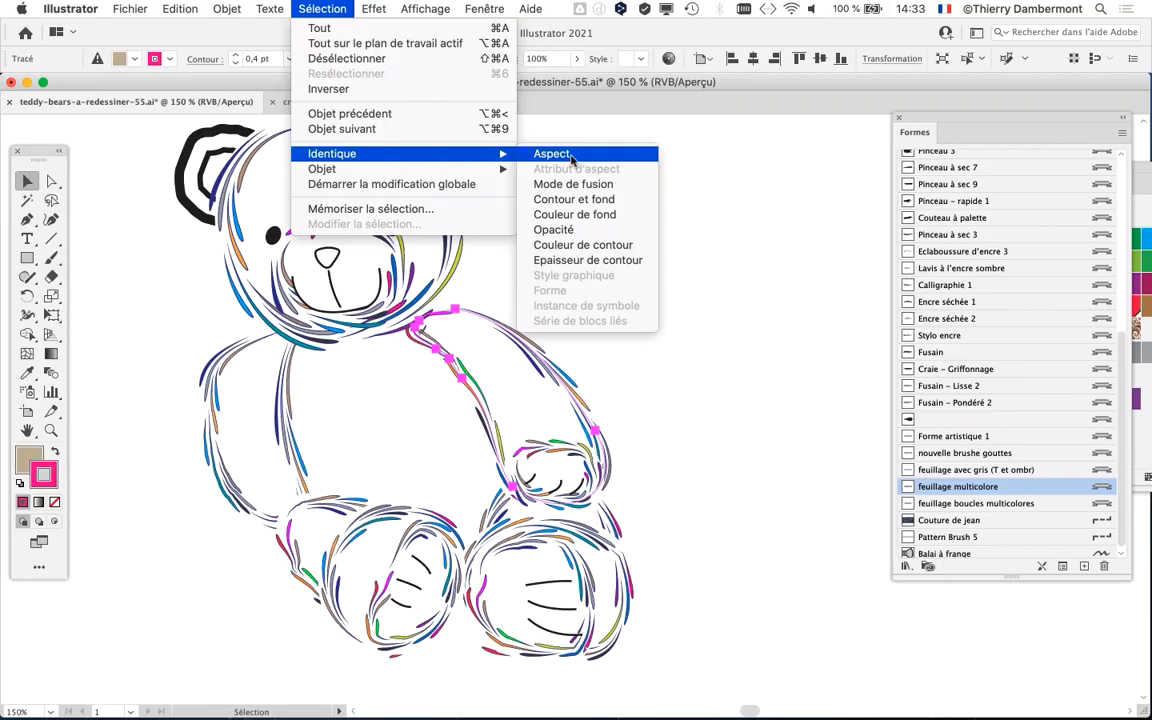
pyautogui.click(571, 156)
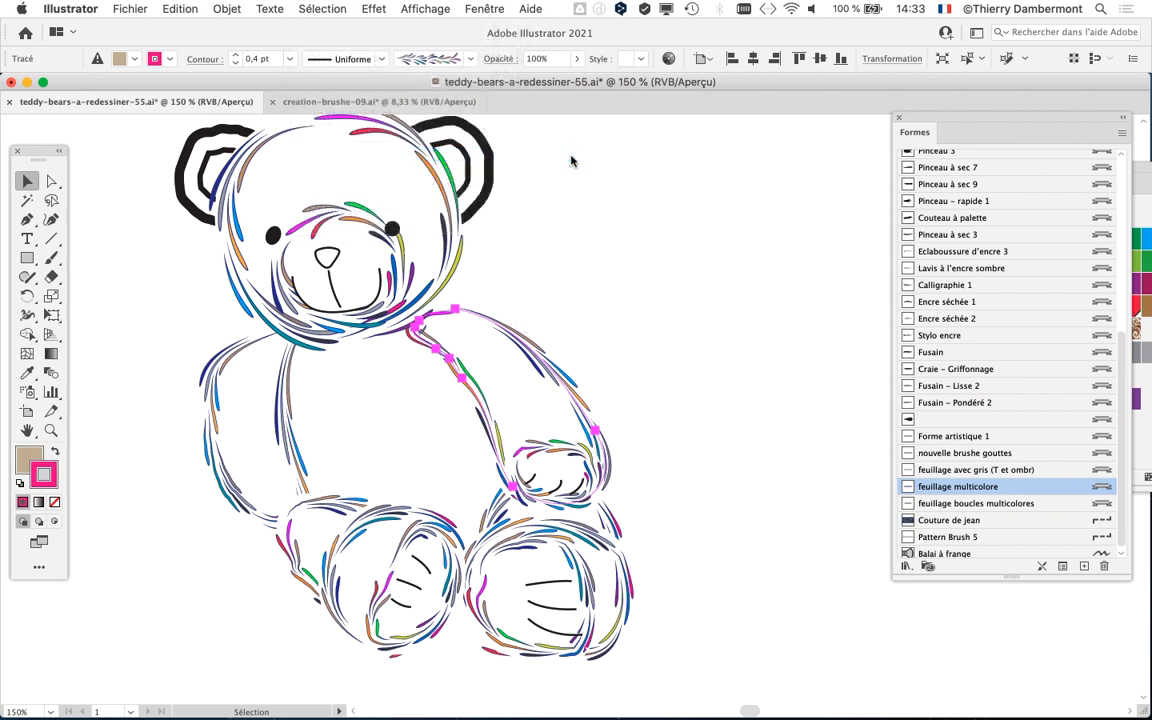
pyautogui.click(318, 9)
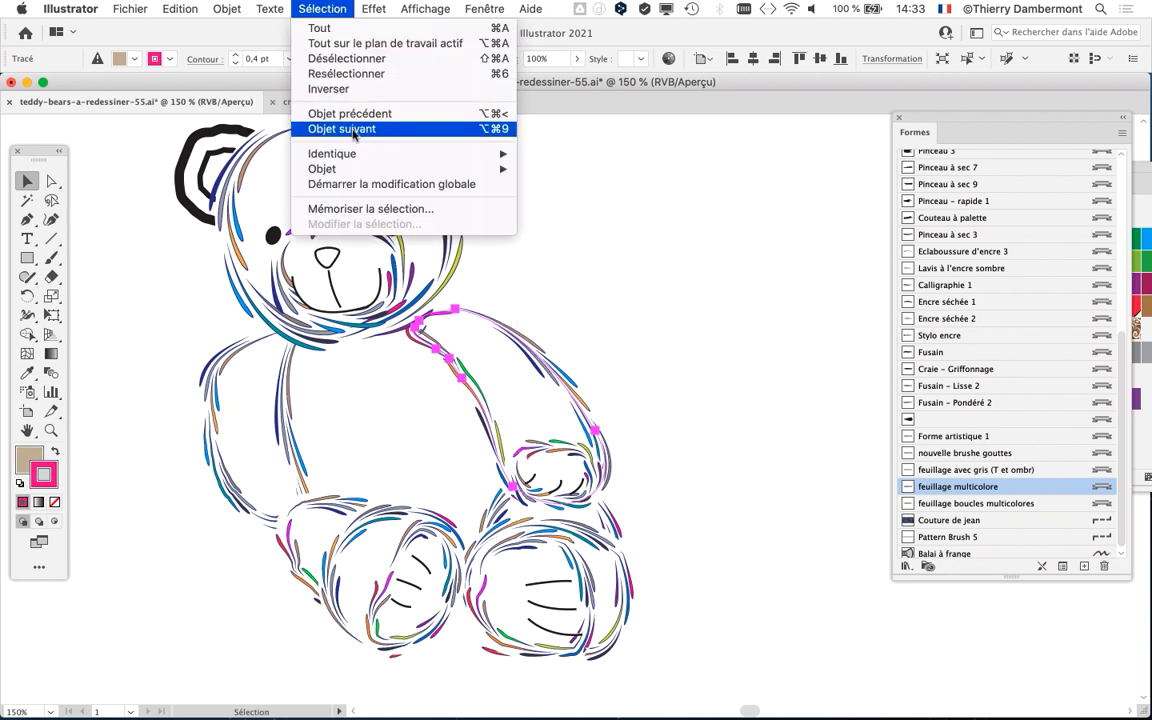
pyautogui.moveTo(352, 153)
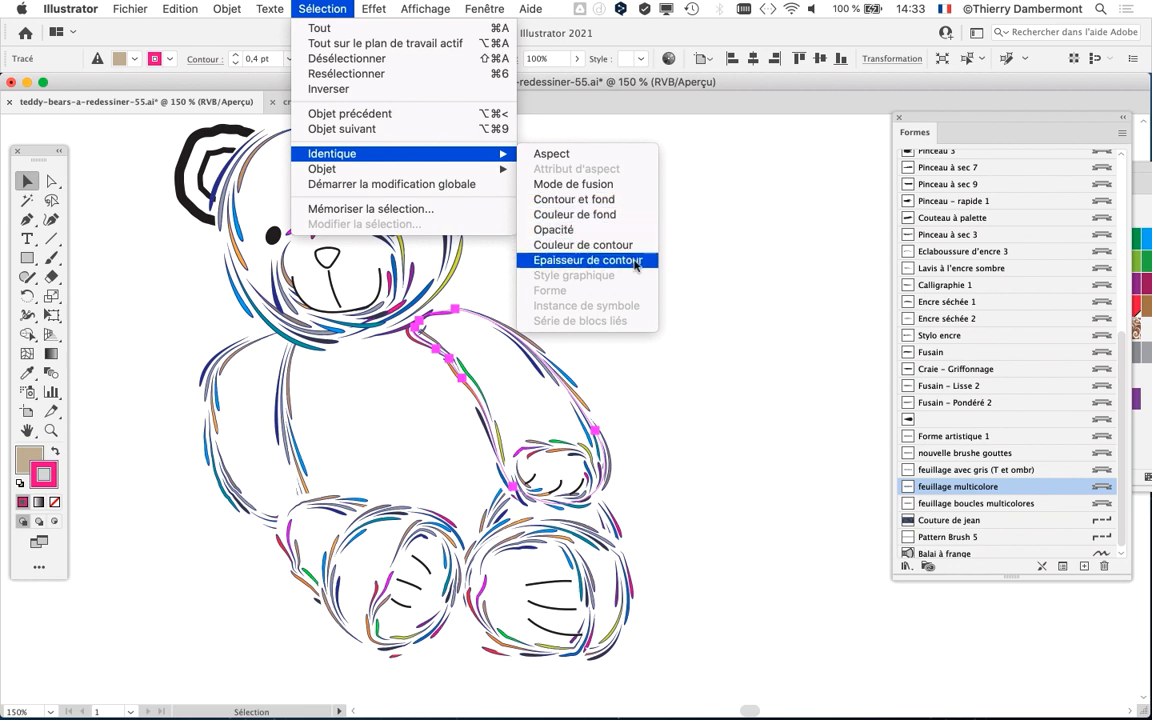
pyautogui.click(615, 156)
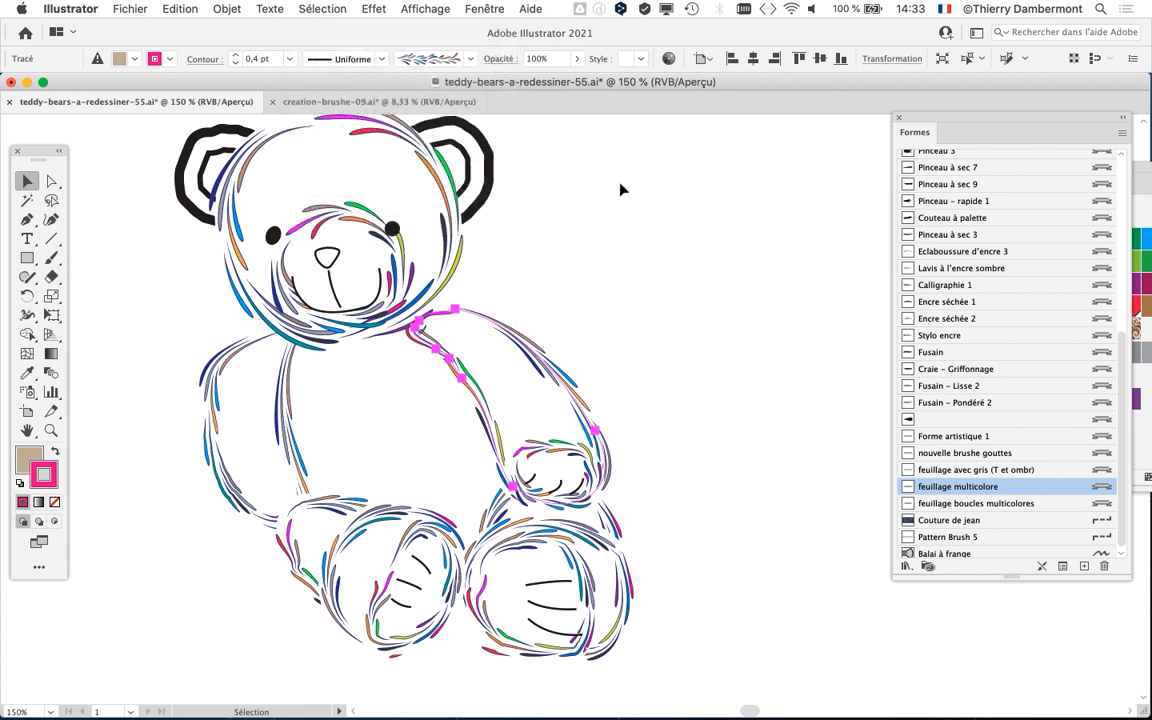
pyautogui.click(490, 341)
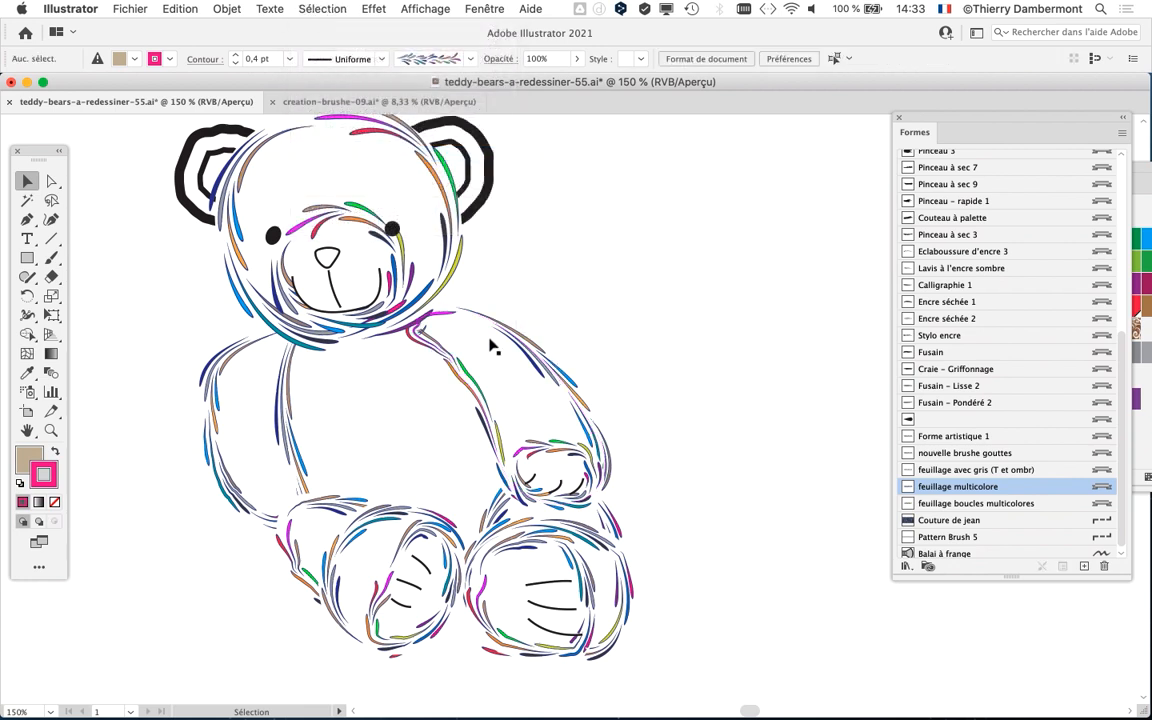
# Check the left-hand arm's path, and select all the teddy bear's feuillage multicolore paths together.
pyautogui.click(225, 364)
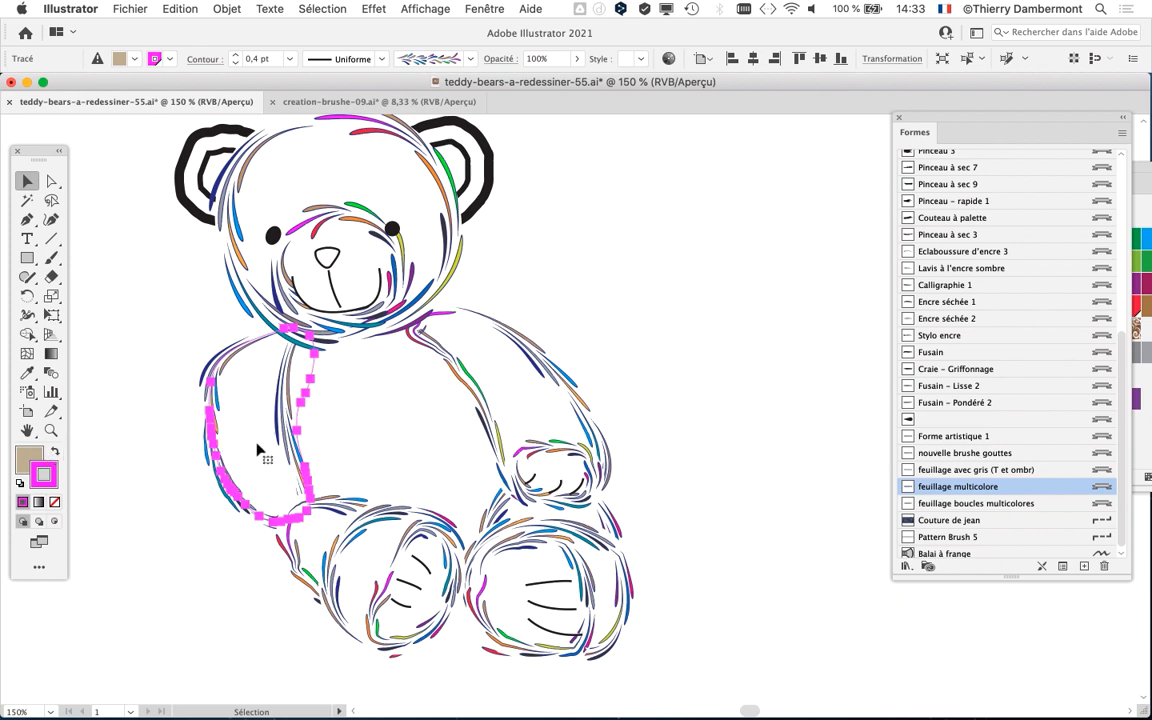
pyautogui.click(450, 305)
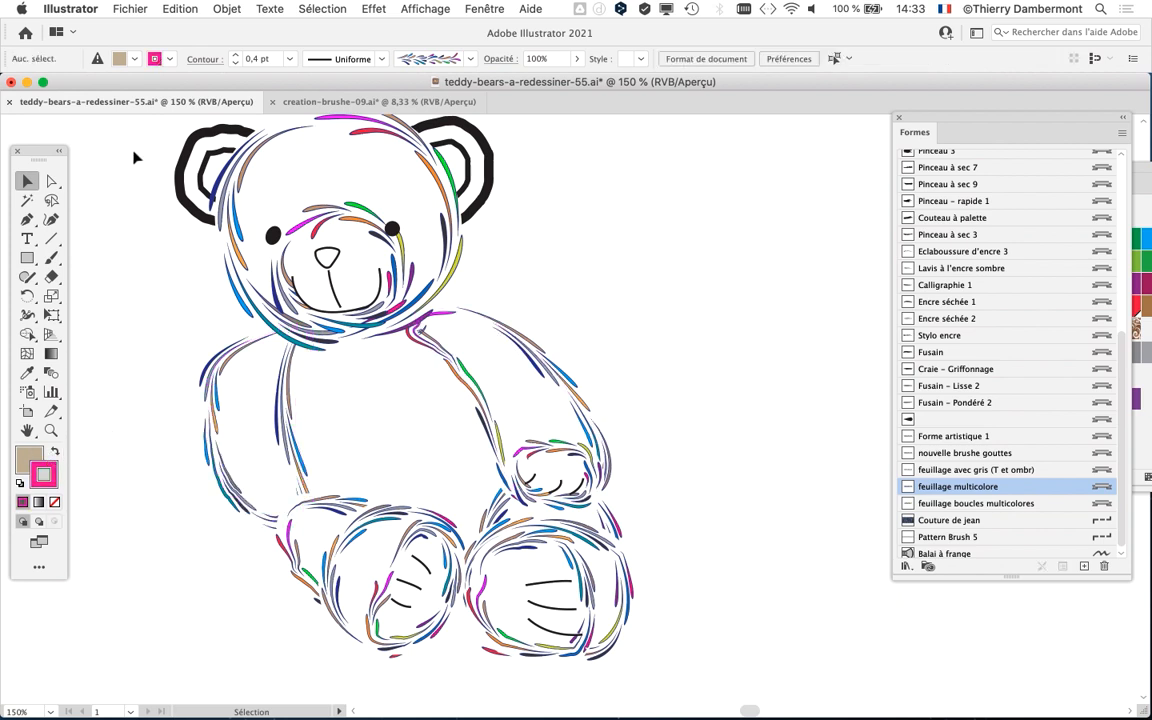
pyautogui.moveTo(135, 157); pyautogui.dragTo(727, 659)
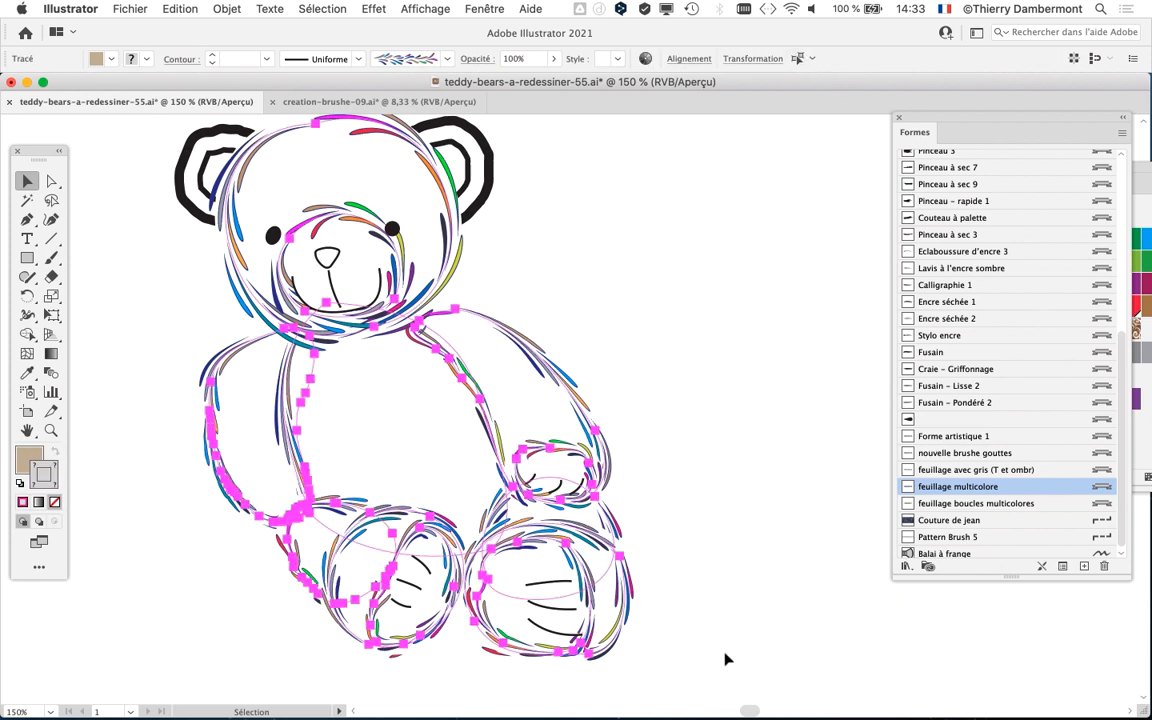
pyautogui.press('super+minus')
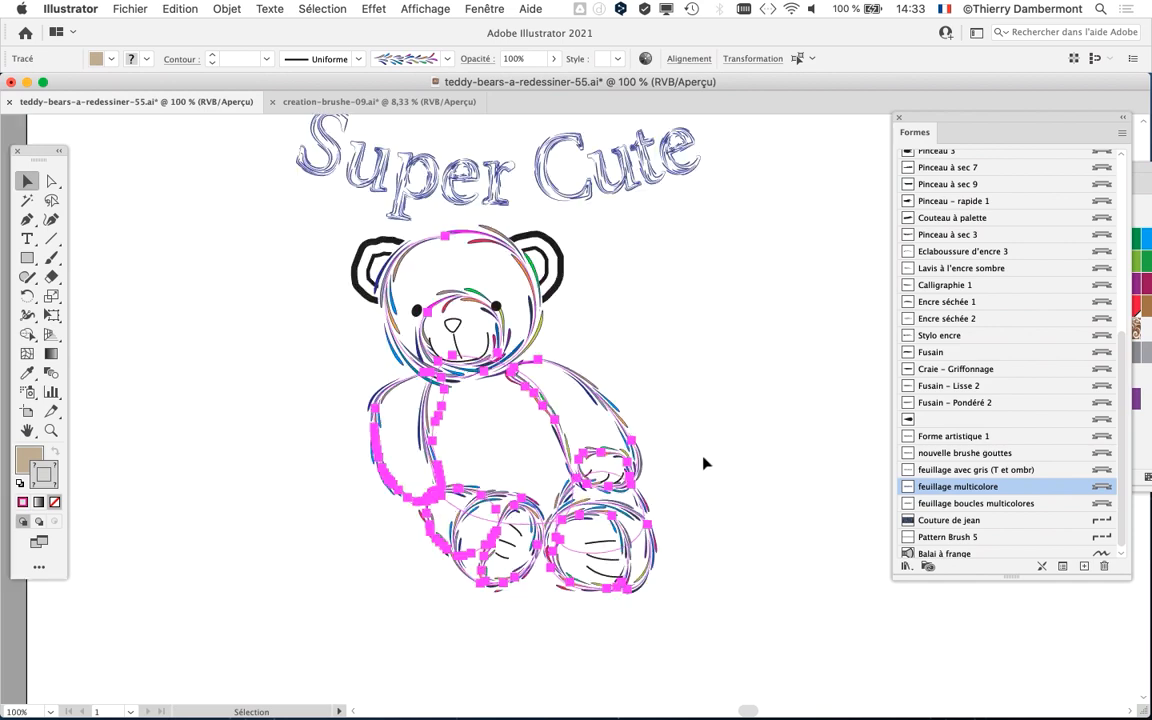
pyautogui.moveTo(630, 339); pyautogui.dragTo(390, 328)
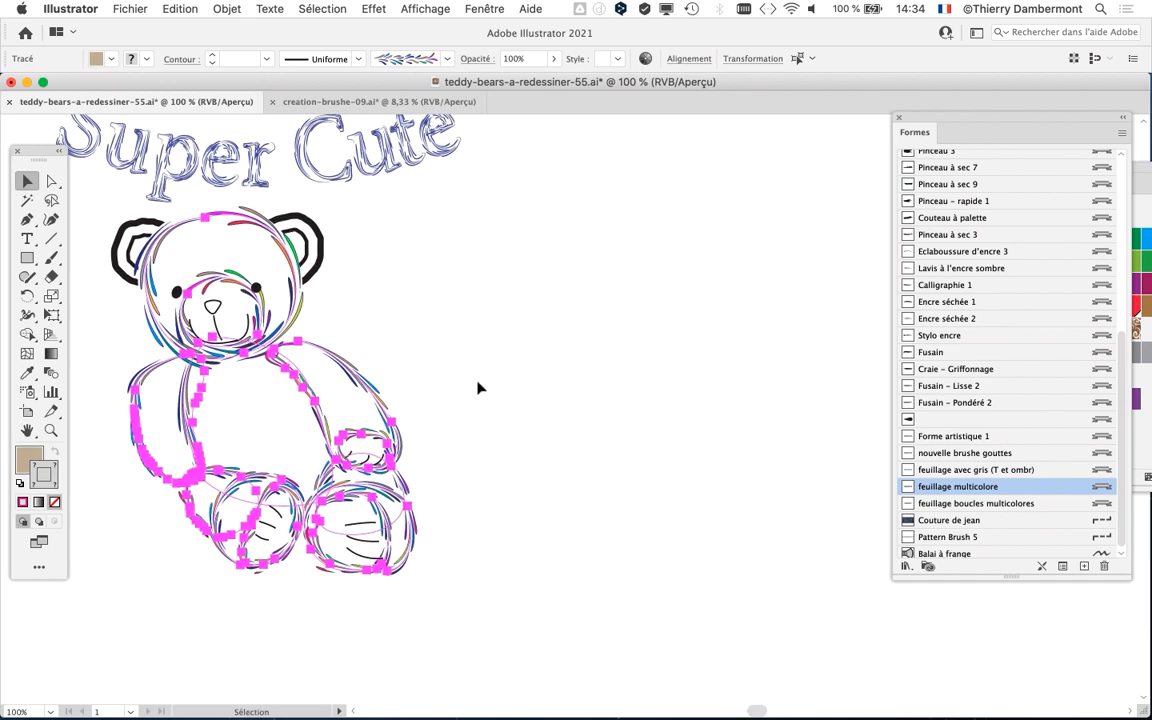
# Apply the "feuillage boucles multicolores" art brush to the selected teddy bear outlines, keeping the brush list clear of the drawing.
pyautogui.moveTo(950, 116); pyautogui.dragTo(617, 104)
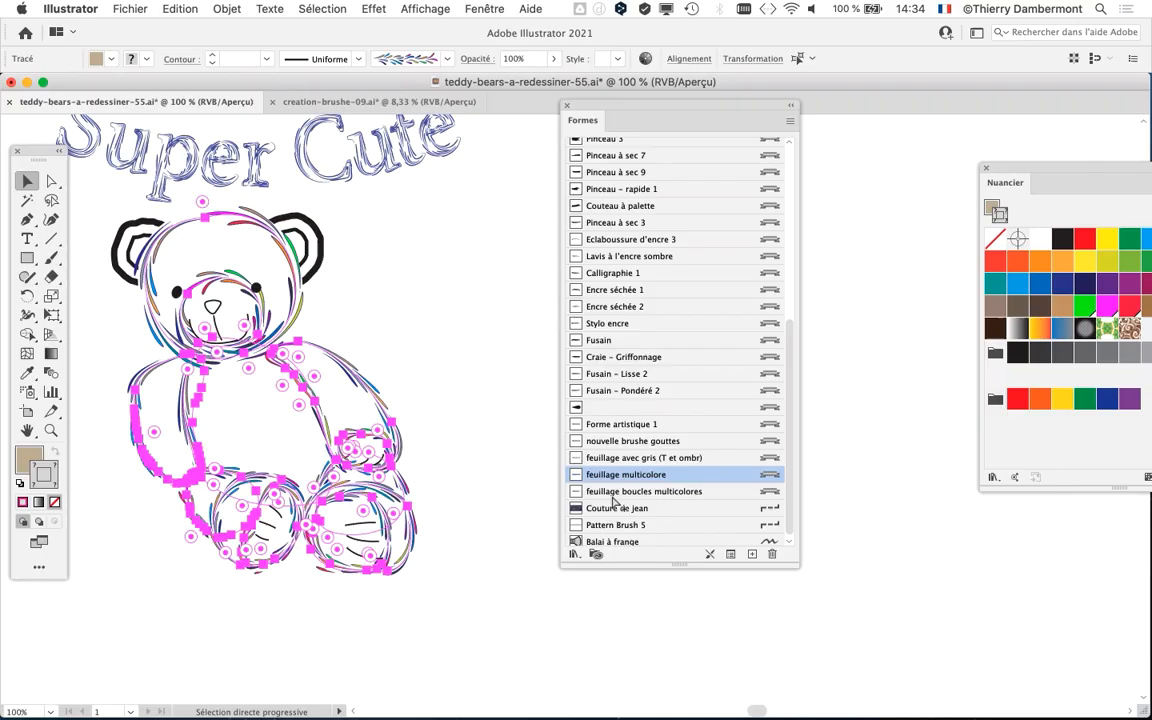
pyautogui.click(613, 493)
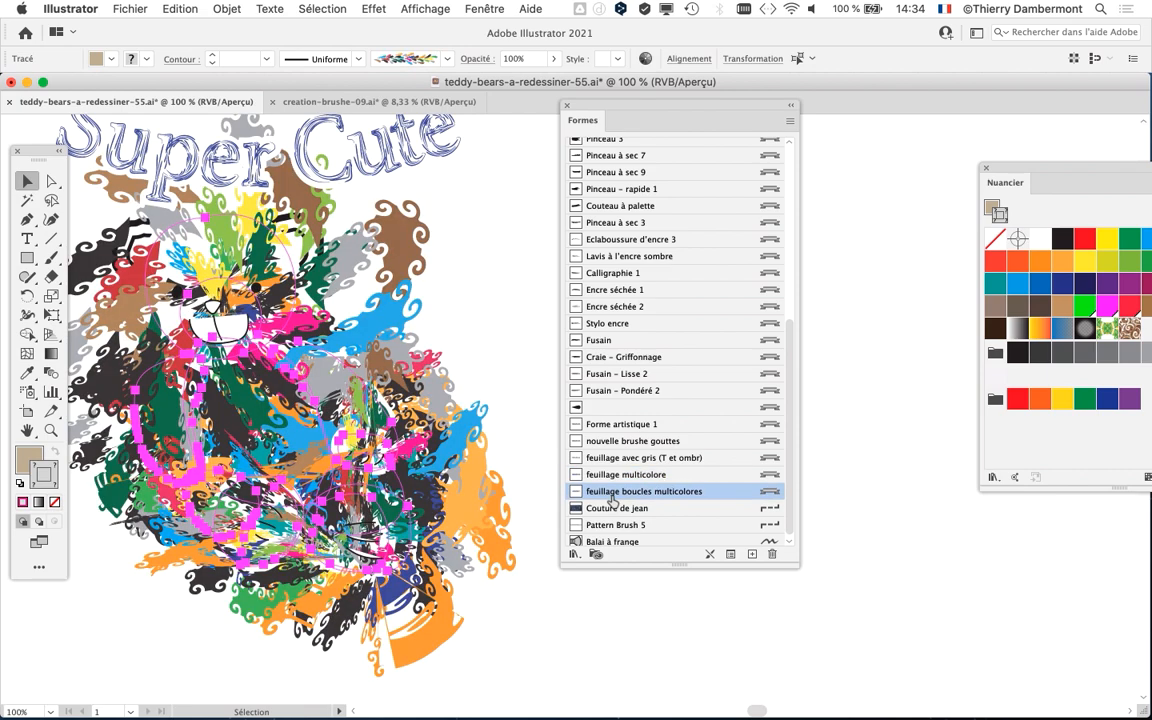
pyautogui.moveTo(663, 110); pyautogui.dragTo(843, 135)
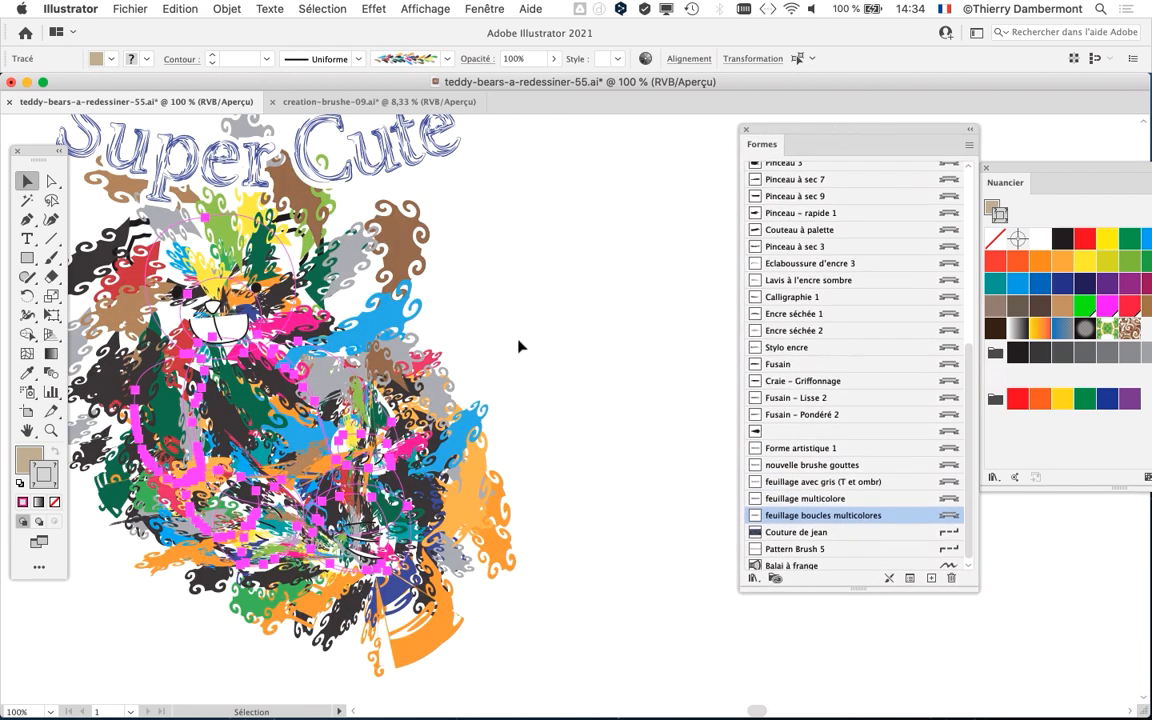
# Set the "feuillage boucles multicolores" brush width to a fixed 8% and apply the change to the existing strokes.
pyautogui.press('super+minus')
pyautogui.moveTo(487, 364); pyautogui.dragTo(511, 381)
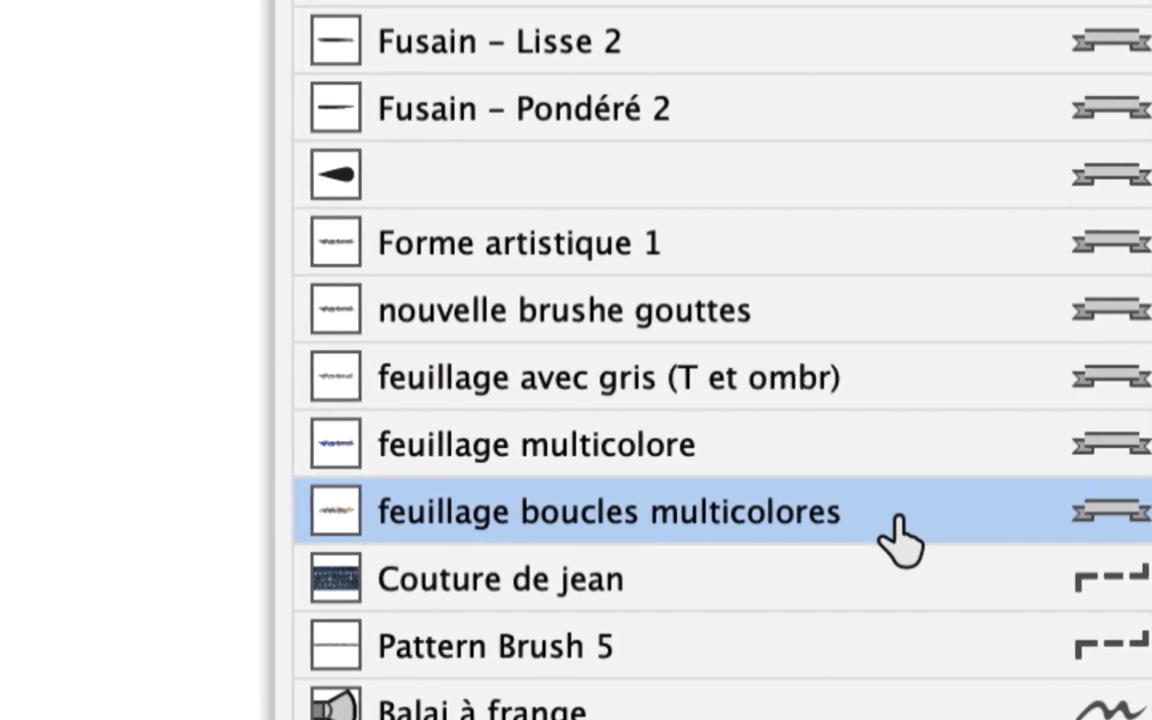
pyautogui.doubleClick(898, 520)
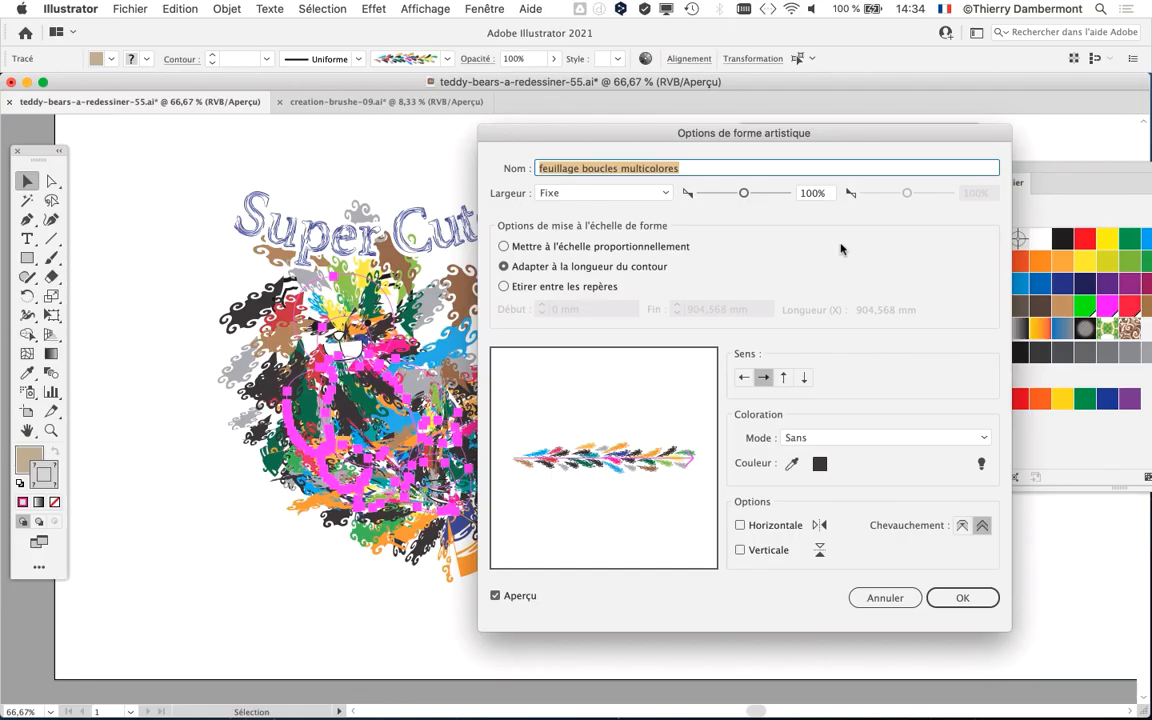
pyautogui.moveTo(632, 132); pyautogui.dragTo(830, 95)
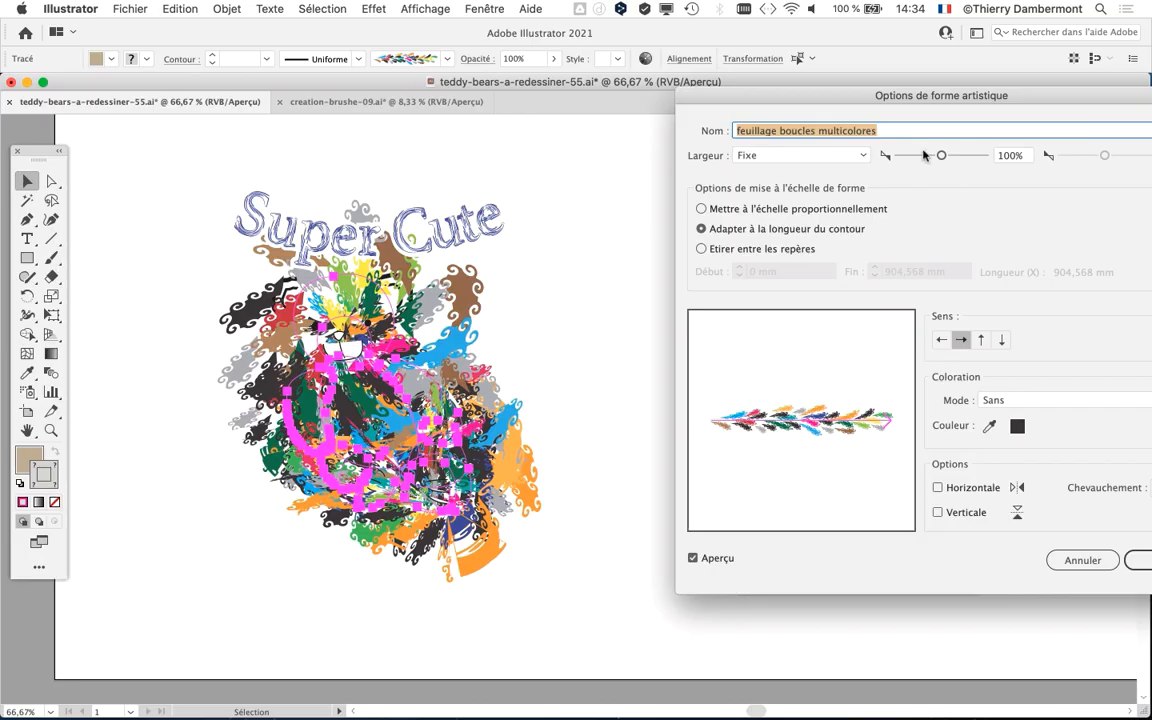
pyautogui.moveTo(940, 157); pyautogui.dragTo(919, 157)
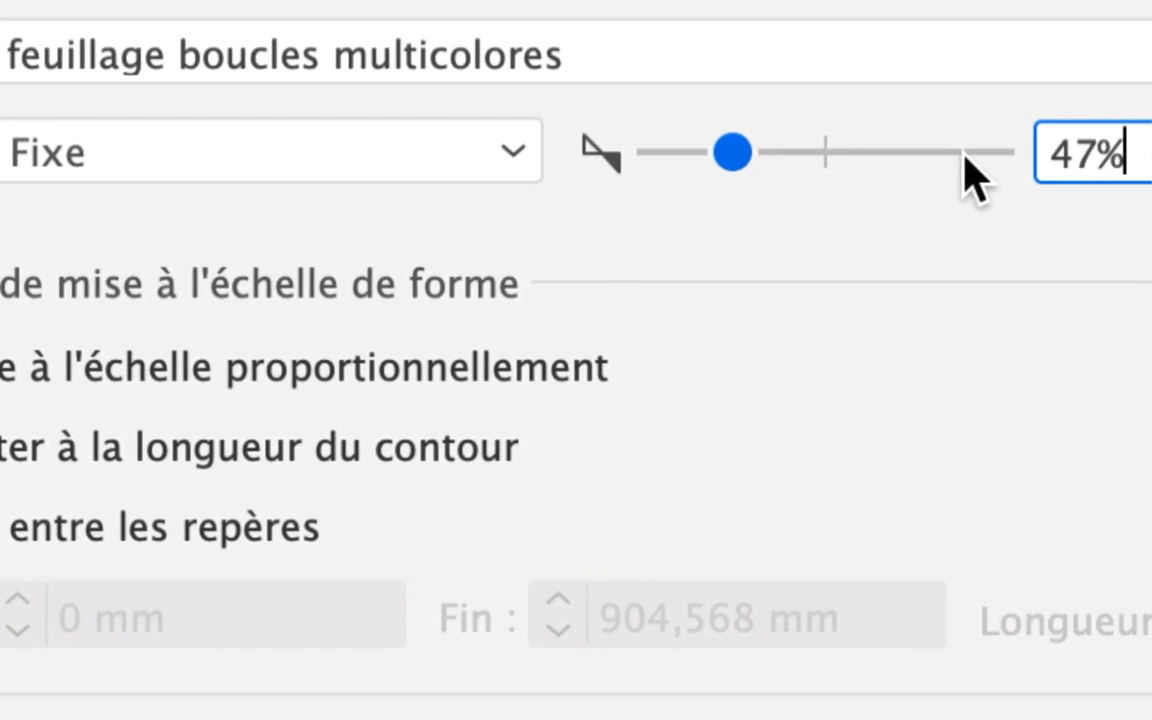
pyautogui.click(905, 158)
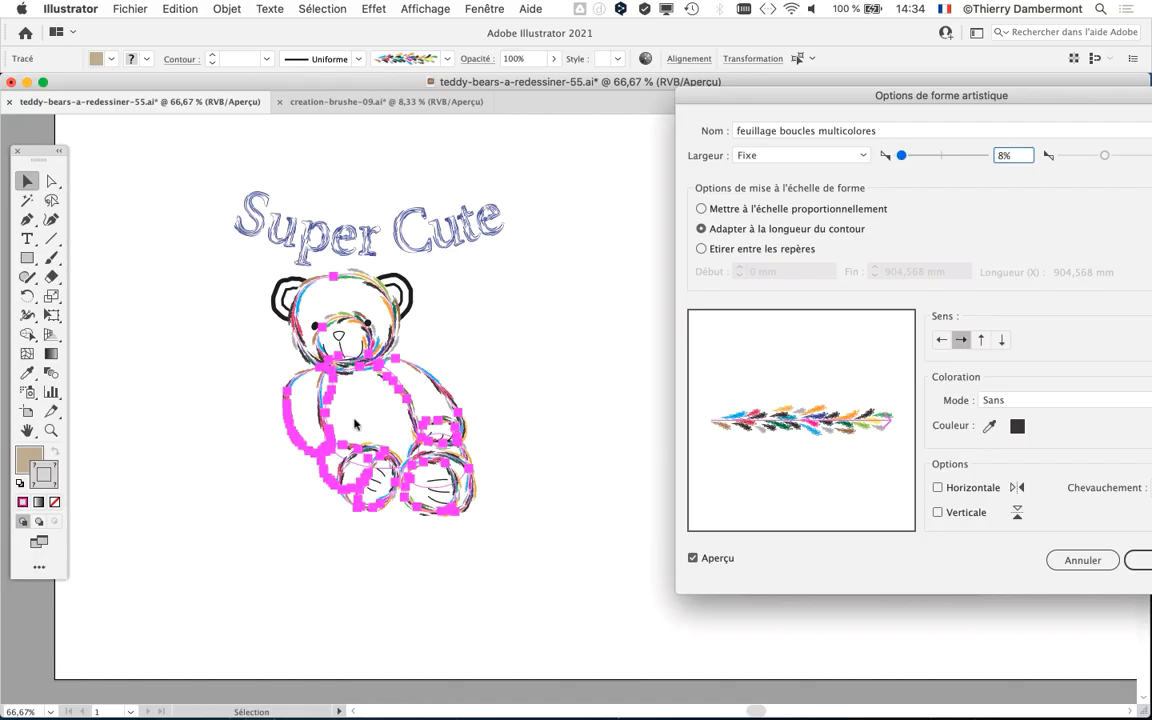
pyautogui.moveTo(1030, 96); pyautogui.dragTo(803, 106)
pyautogui.click(942, 567)
pyautogui.click(645, 384)
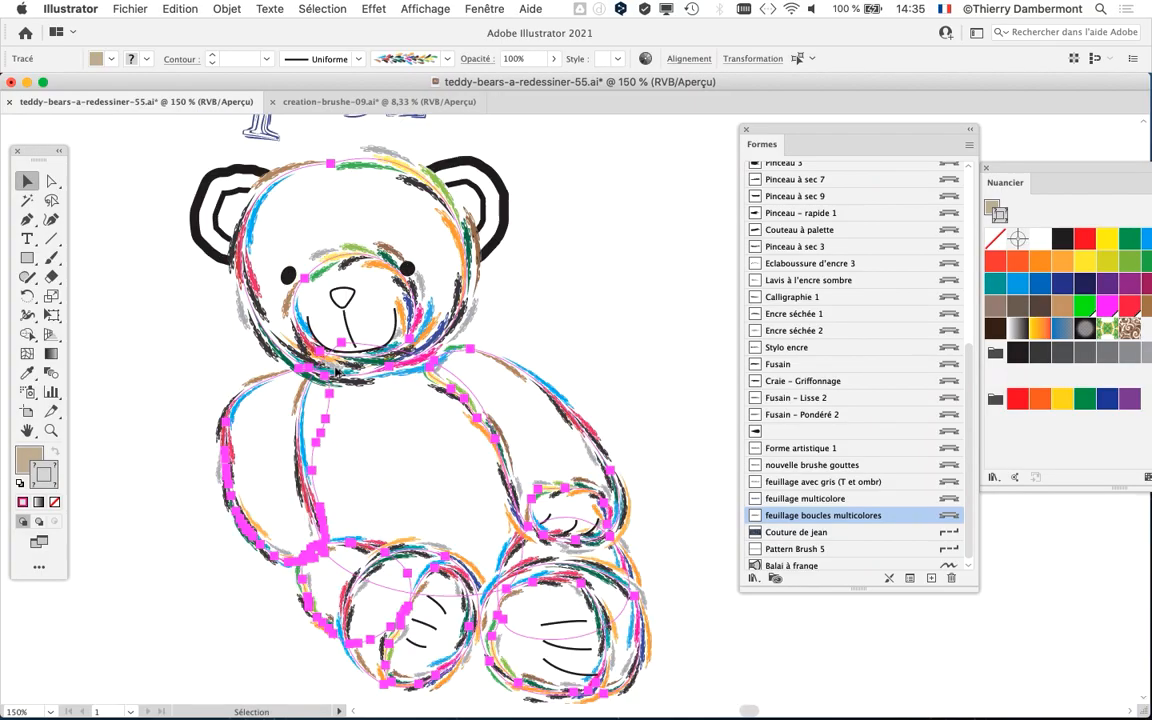
# Set the fixed width of "feuillage boucles multicolores" to 11%, update the existing strokes, and deselect the bear.
pyautogui.scroll(1, 363, 366)
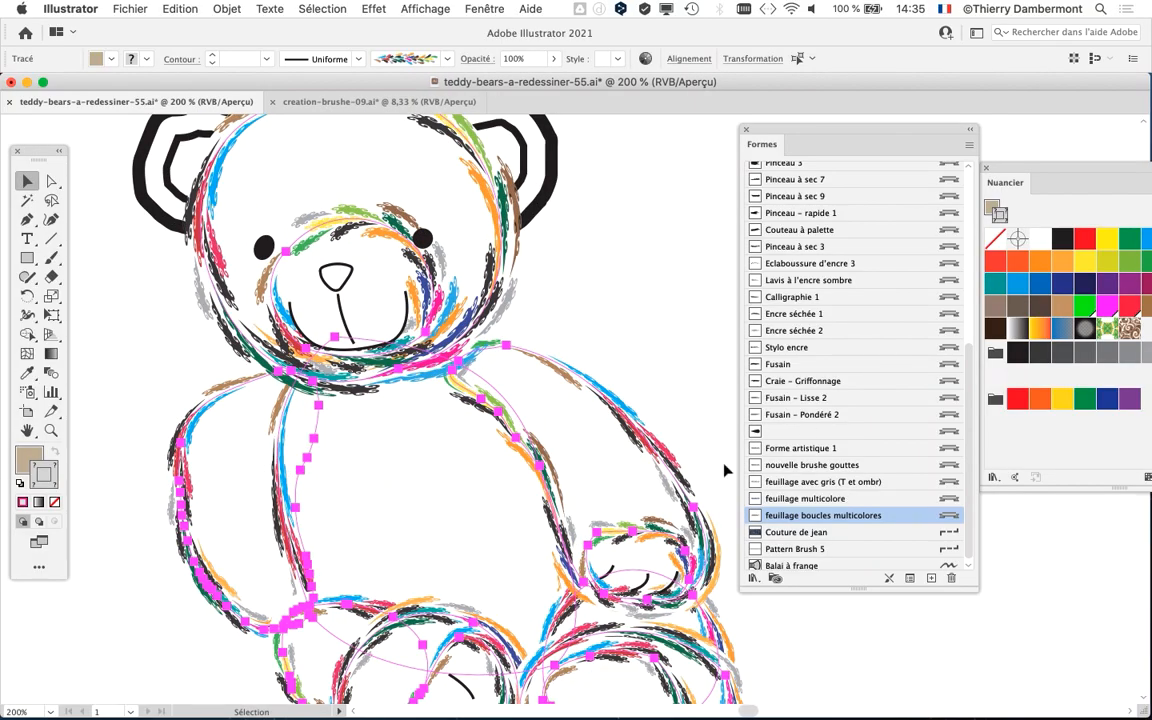
pyautogui.hscroll(5, 726, 470)
pyautogui.doubleClick(830, 515)
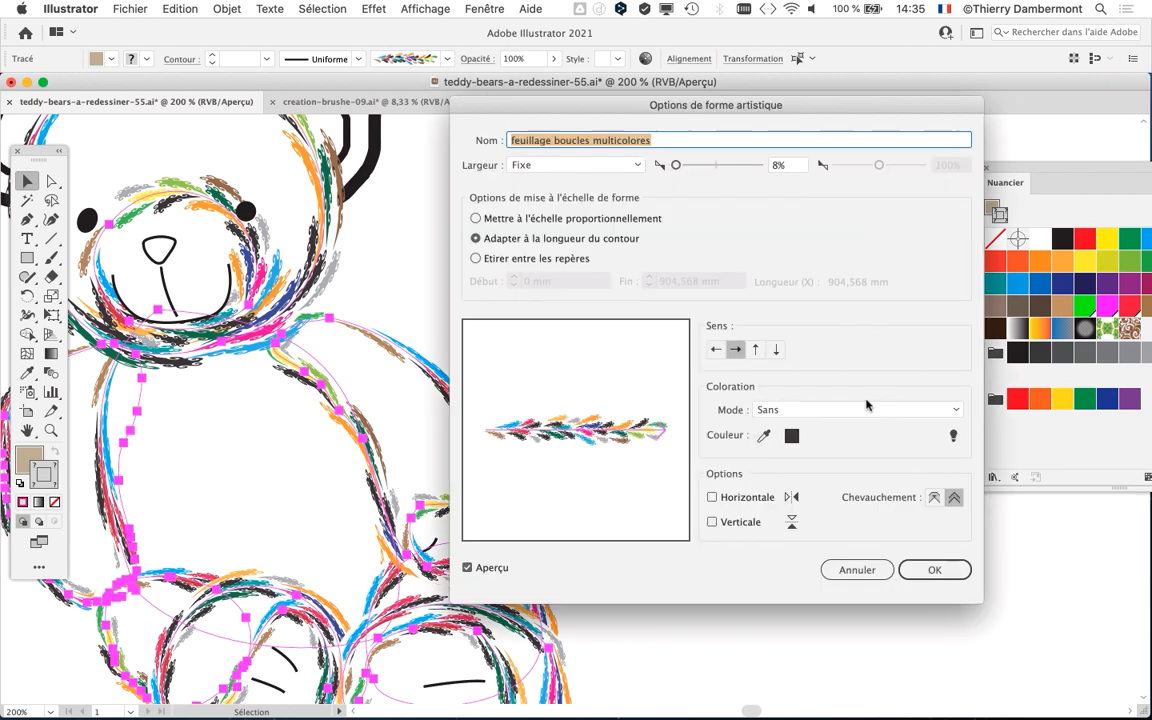
pyautogui.click(676, 166)
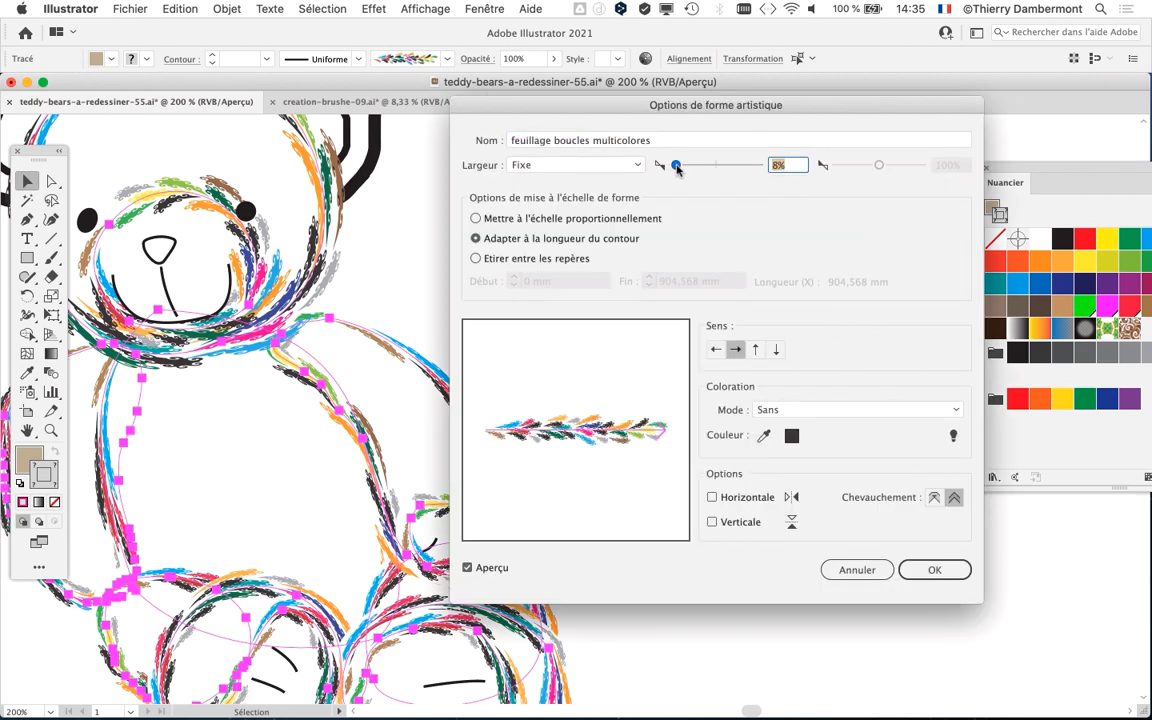
pyautogui.write('10%')
pyautogui.moveTo(677, 167); pyautogui.dragTo(678, 168)
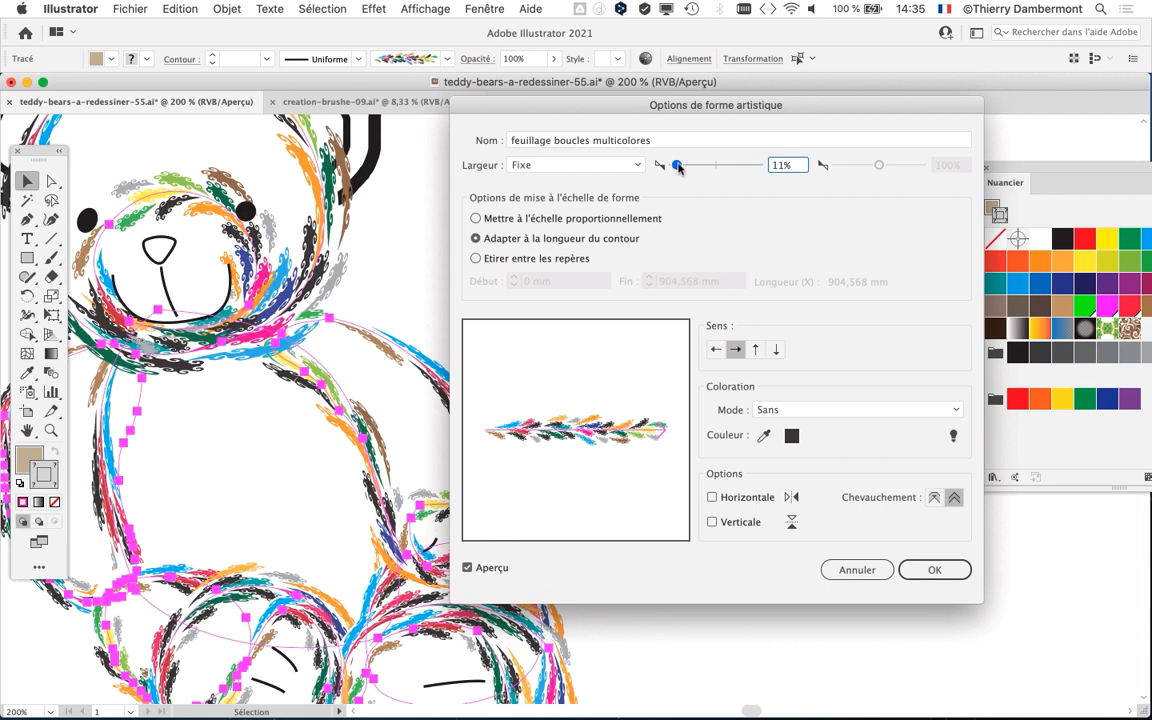
pyautogui.click(932, 569)
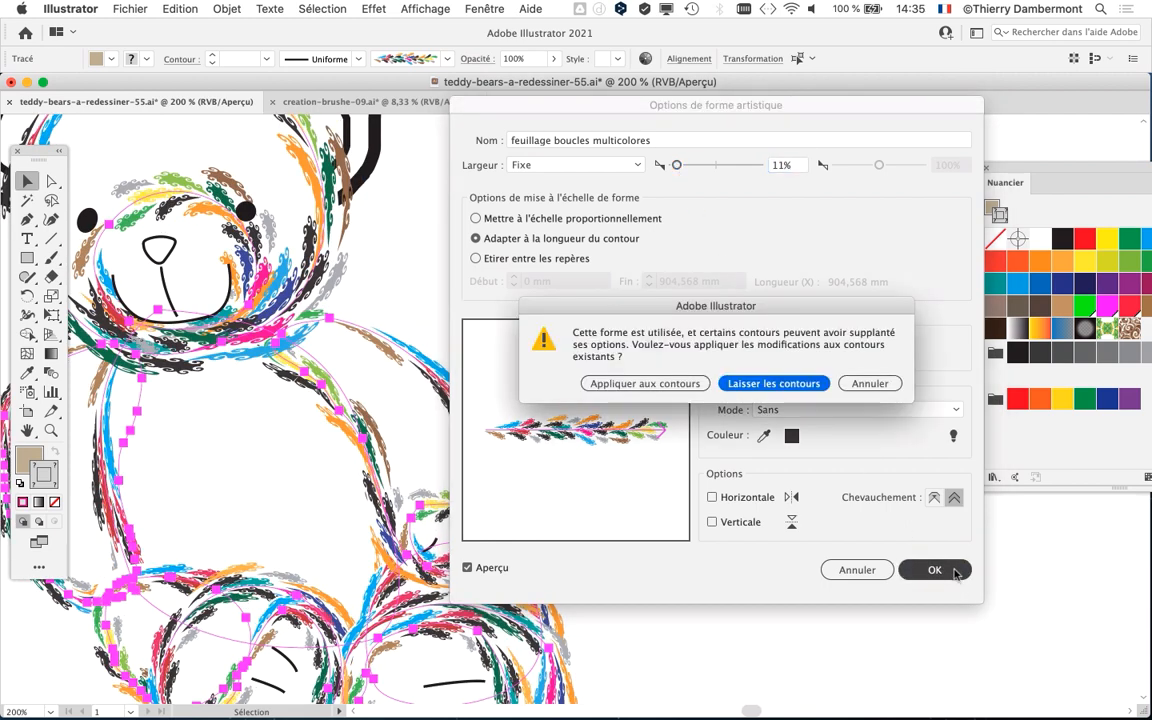
pyautogui.click(650, 384)
pyautogui.click(579, 365)
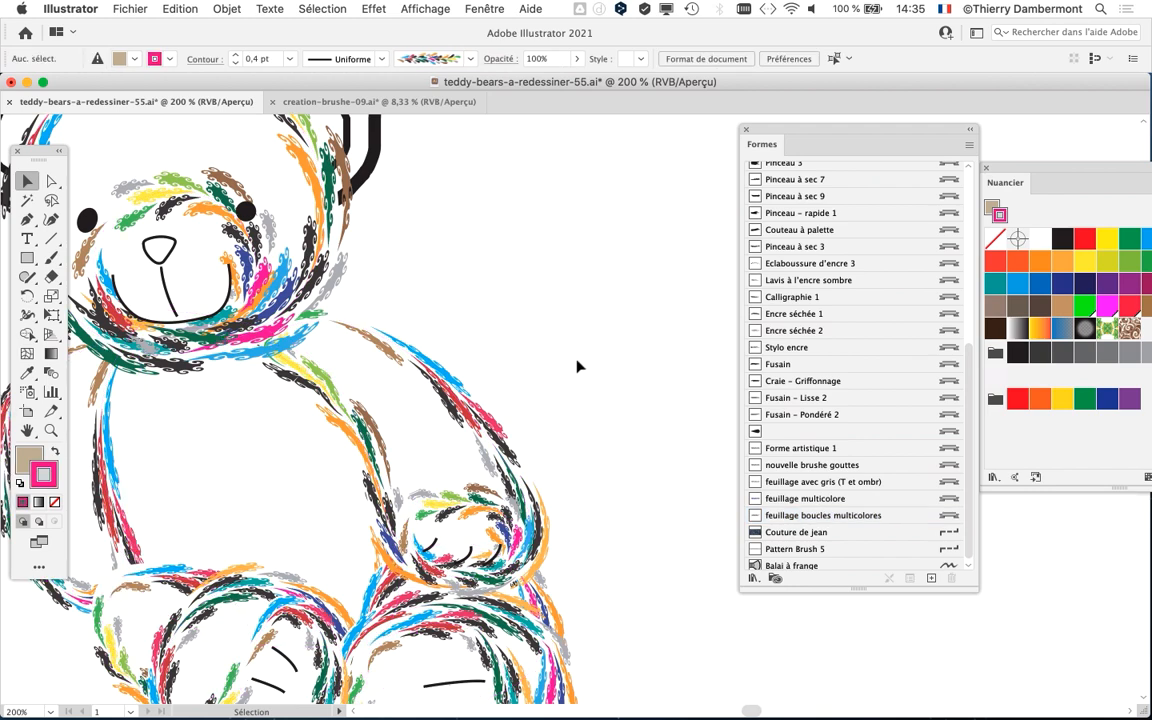
# Save the teddy bear drawing under the new name teddy-bears-a-redessiner-56.ai in the teddy bear 14 folder.
pyautogui.press('super+minus')
pyautogui.press('super+minus')
pyautogui.moveTo(622, 452); pyautogui.dragTo(490, 479)
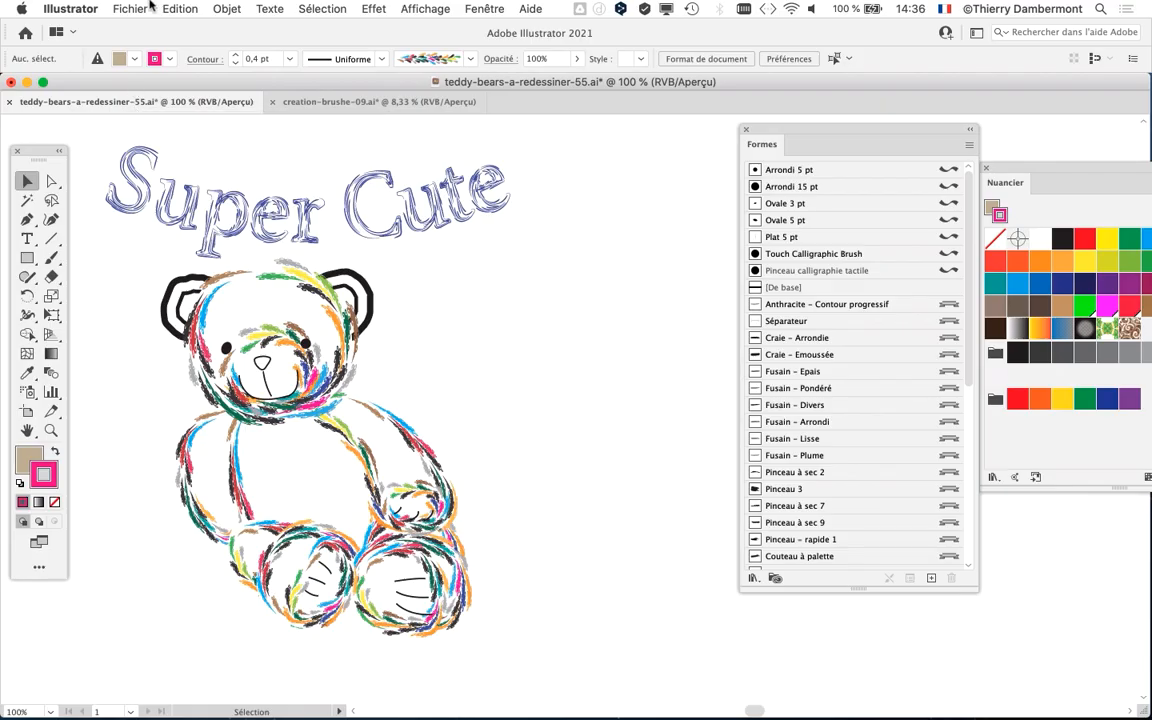
pyautogui.click(130, 8)
pyautogui.click(155, 158)
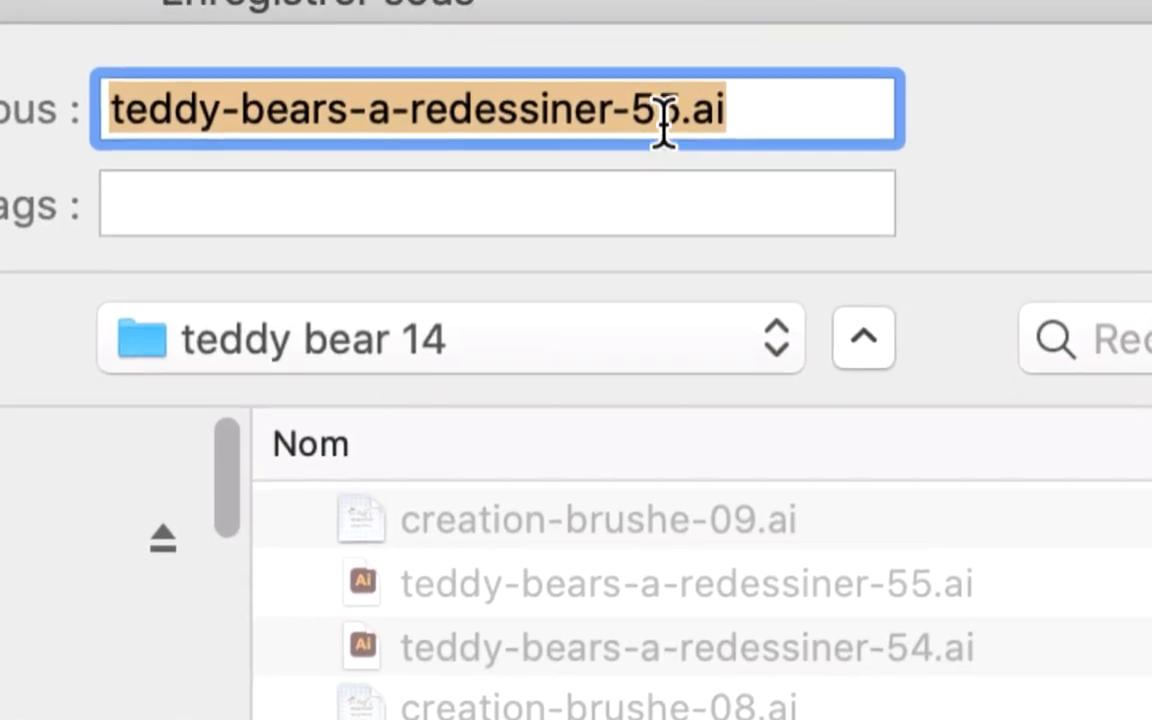
pyautogui.moveTo(637, 55); pyautogui.dragTo(655, 91)
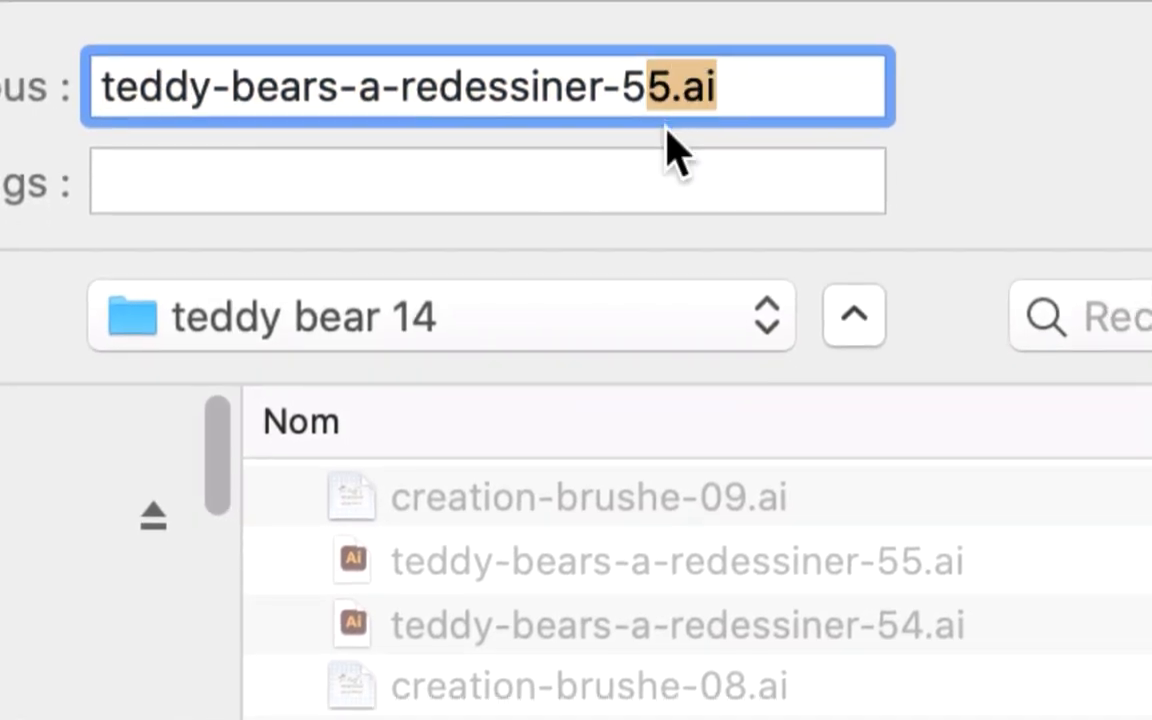
pyautogui.click(660, 108)
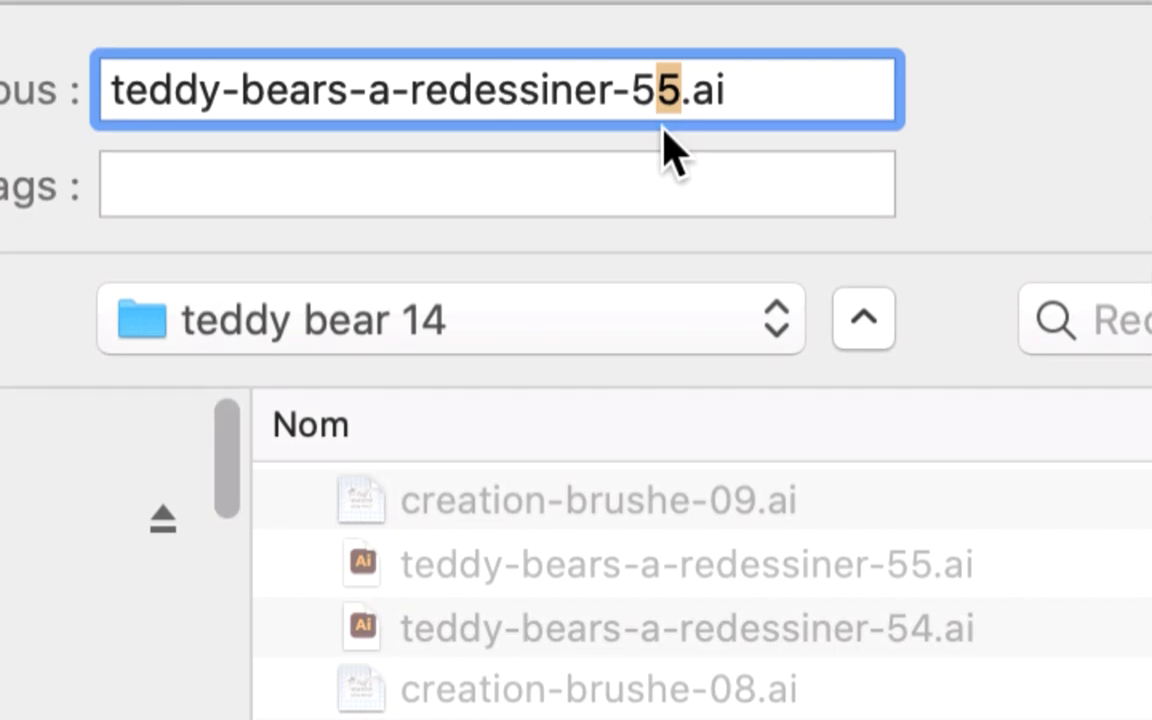
pyautogui.write('6')
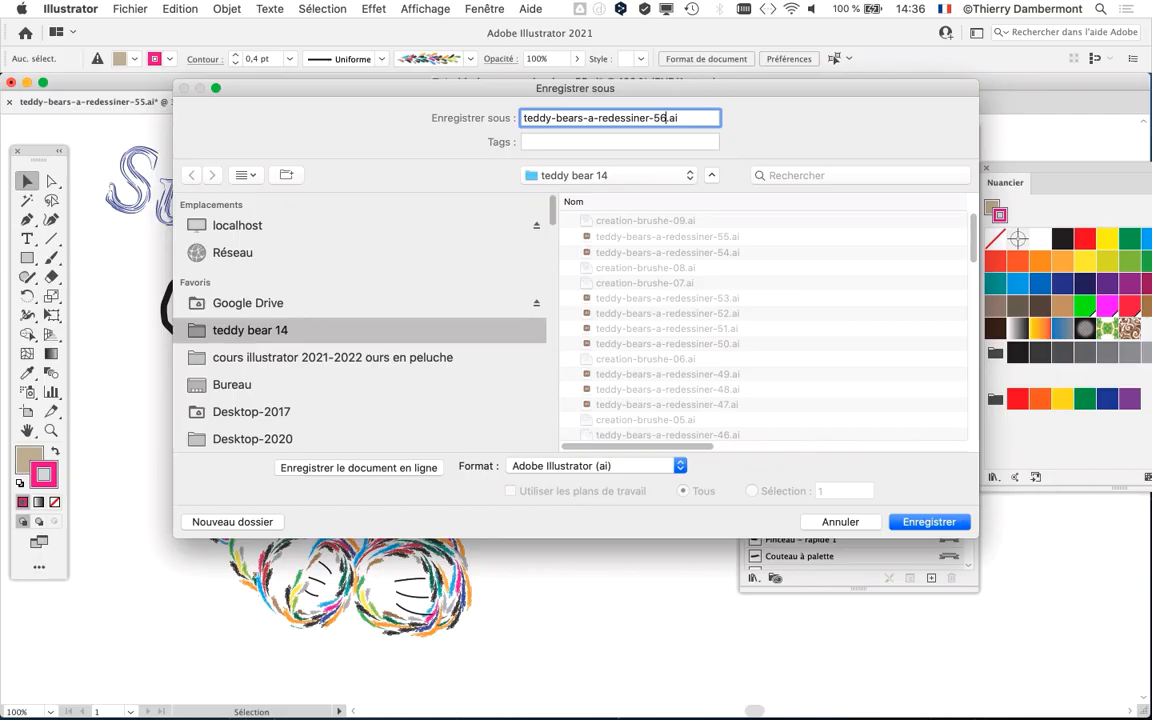
pyautogui.press('Return')
pyautogui.press('Return')
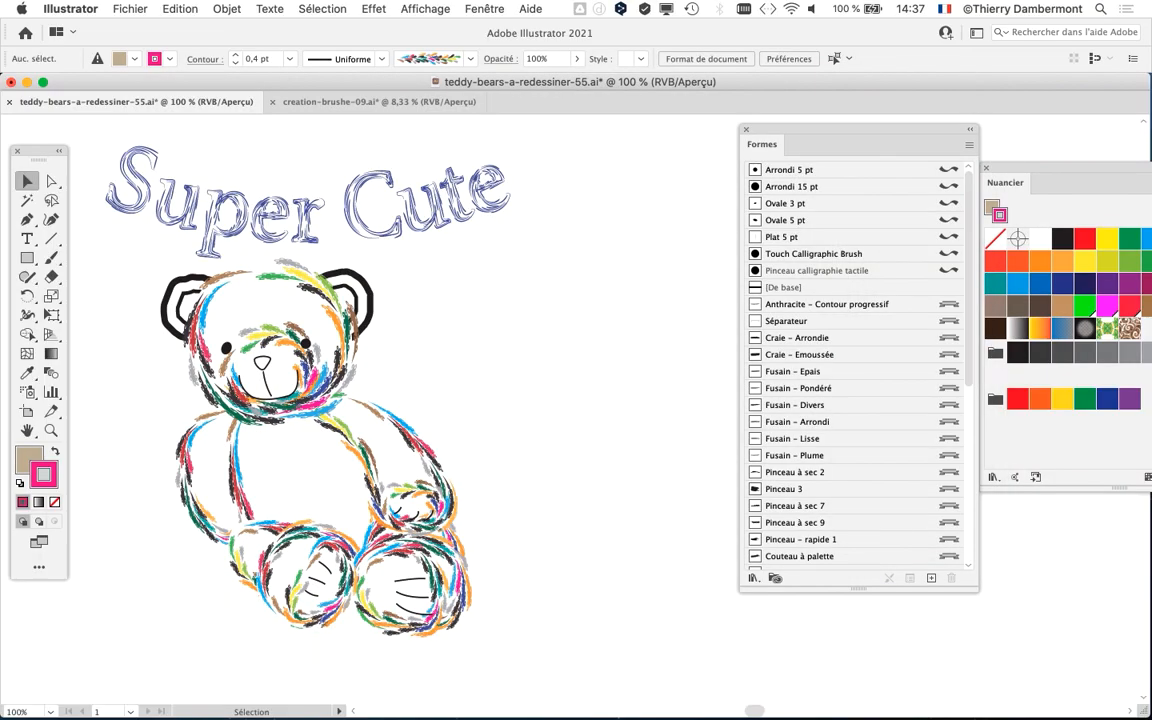
# Switch to the creation-brushe-09.ai document and move the brush list clear of the curled foliage rows.
pyautogui.press('super+grave')
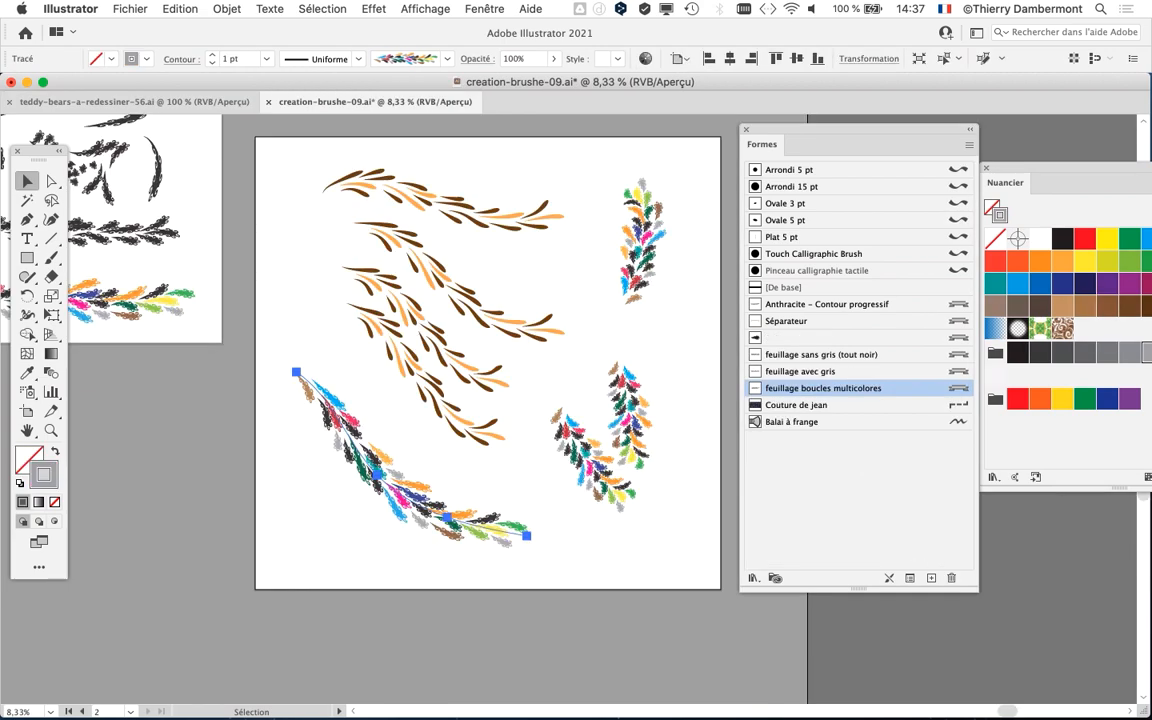
pyautogui.hscroll(-8, 480, 380)
pyautogui.scroll(2, 341, 357)
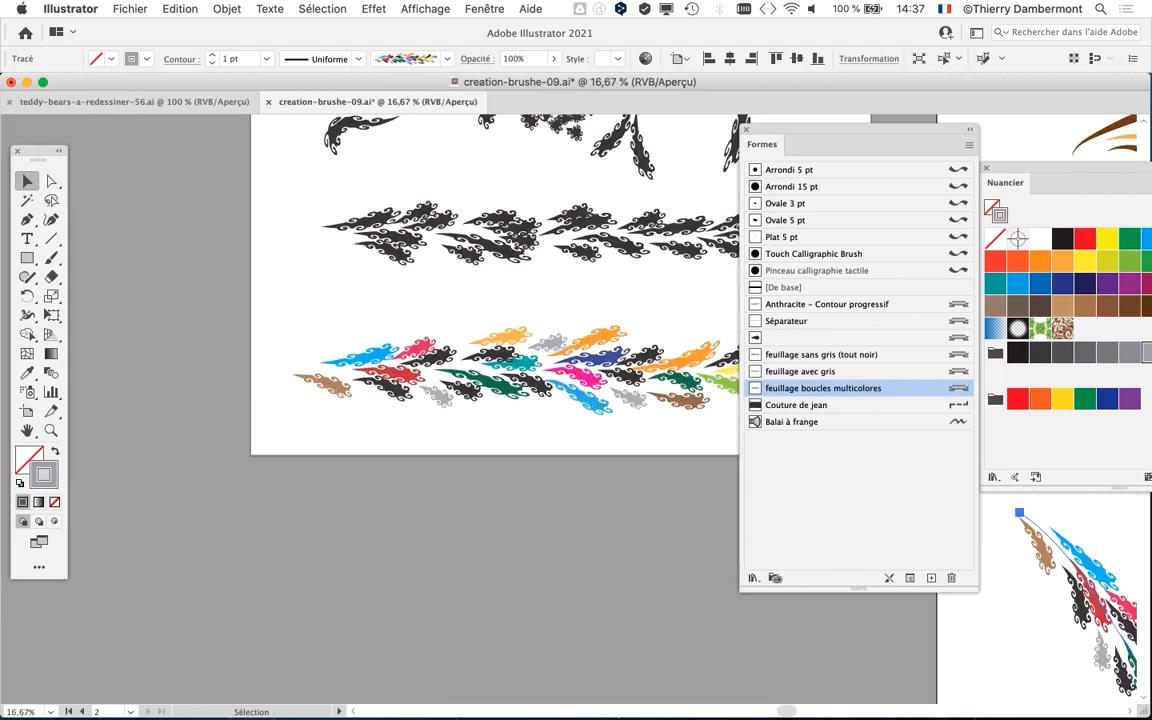
pyautogui.moveTo(341, 357); pyautogui.dragTo(228, 382)
pyautogui.moveTo(850, 130); pyautogui.dragTo(932, 128)
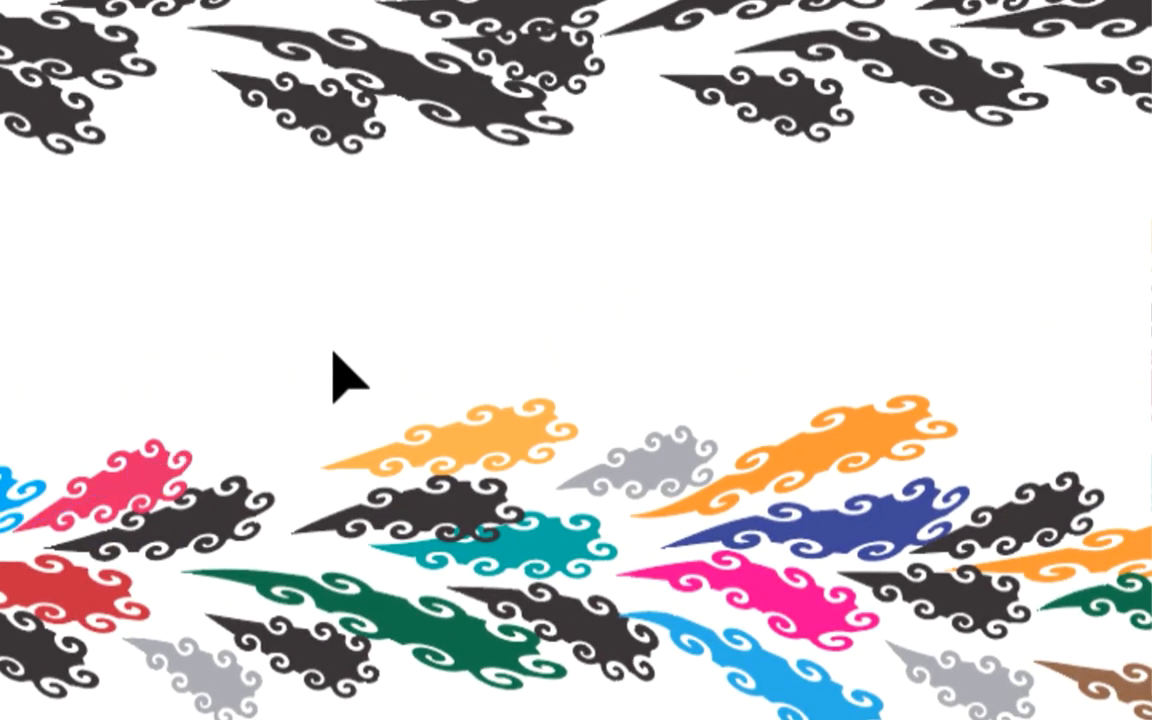
# Switch to Firefox, examine the enlarged image of four leaves on black from the Bing results, and minimise the browser window.
pyautogui.press('super+Tab')
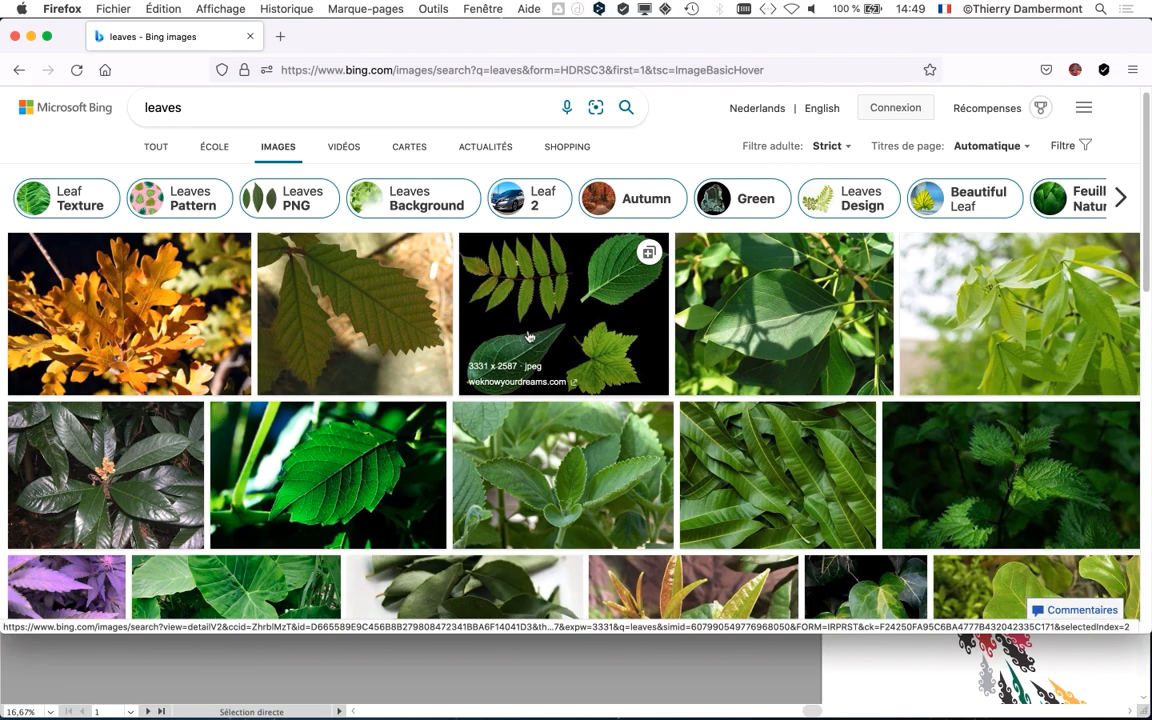
pyautogui.click(530, 336)
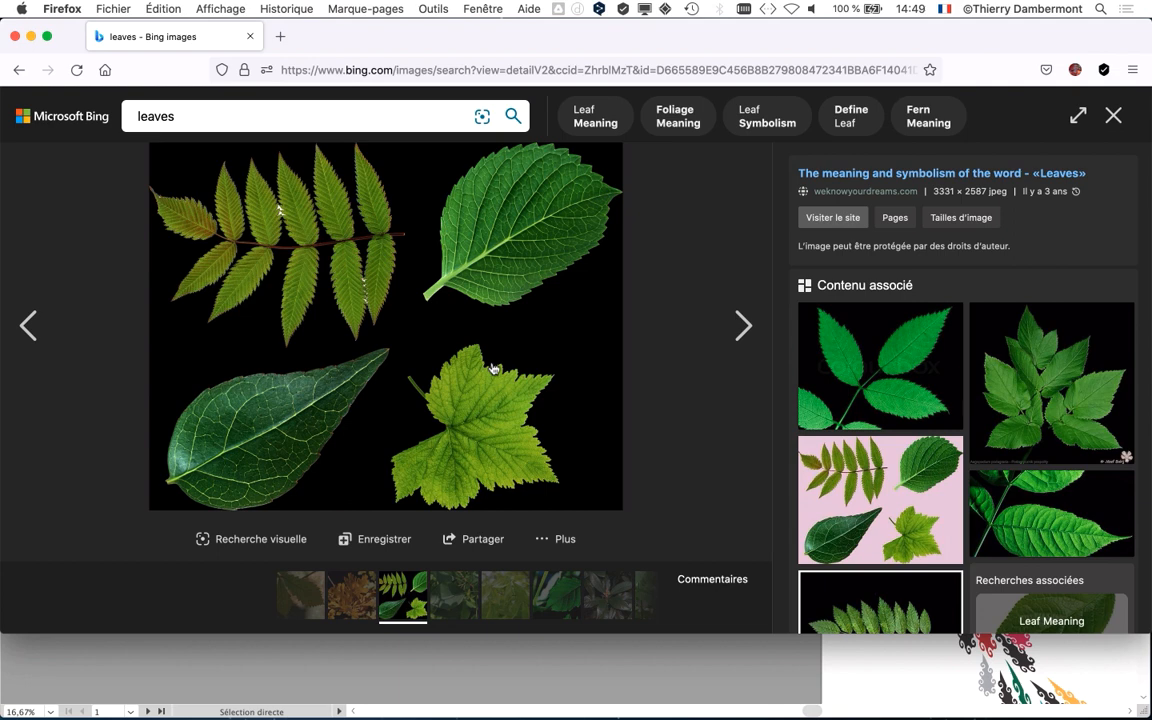
pyautogui.click(31, 37)
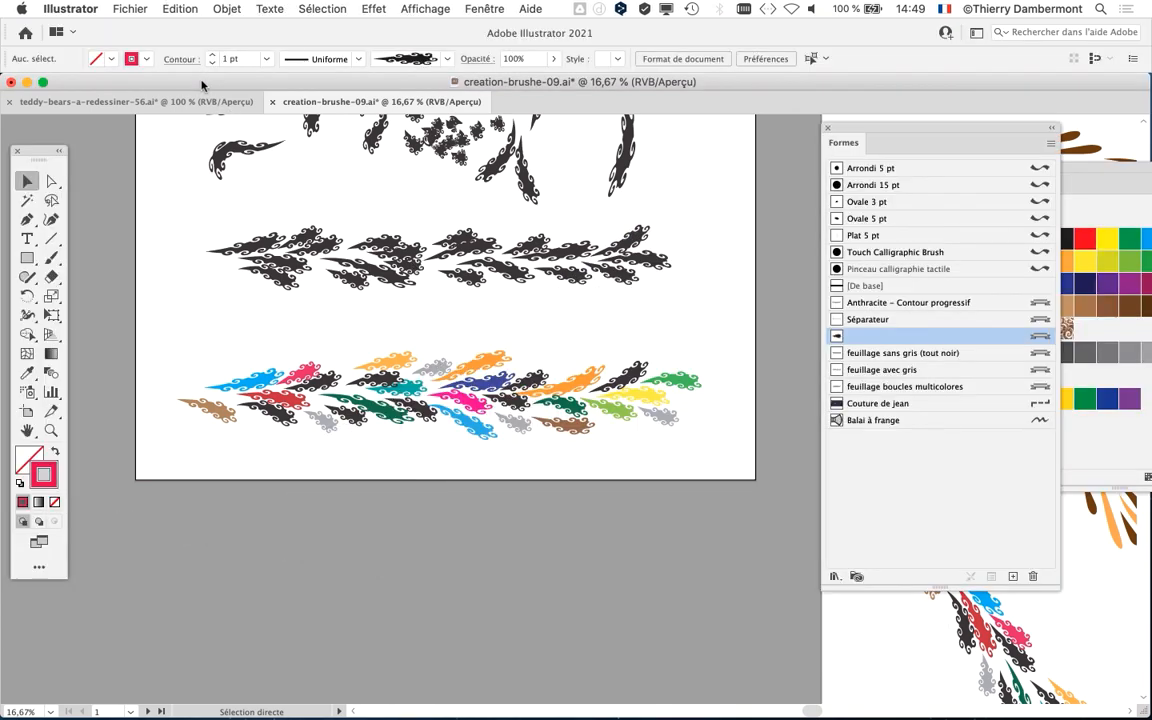
# Enlarge artboard "Plan de travail 1" from its upper-left corner to about 1346 by 1061 mm, and return to the Selection tool.
pyautogui.scroll(10, 330, 330)
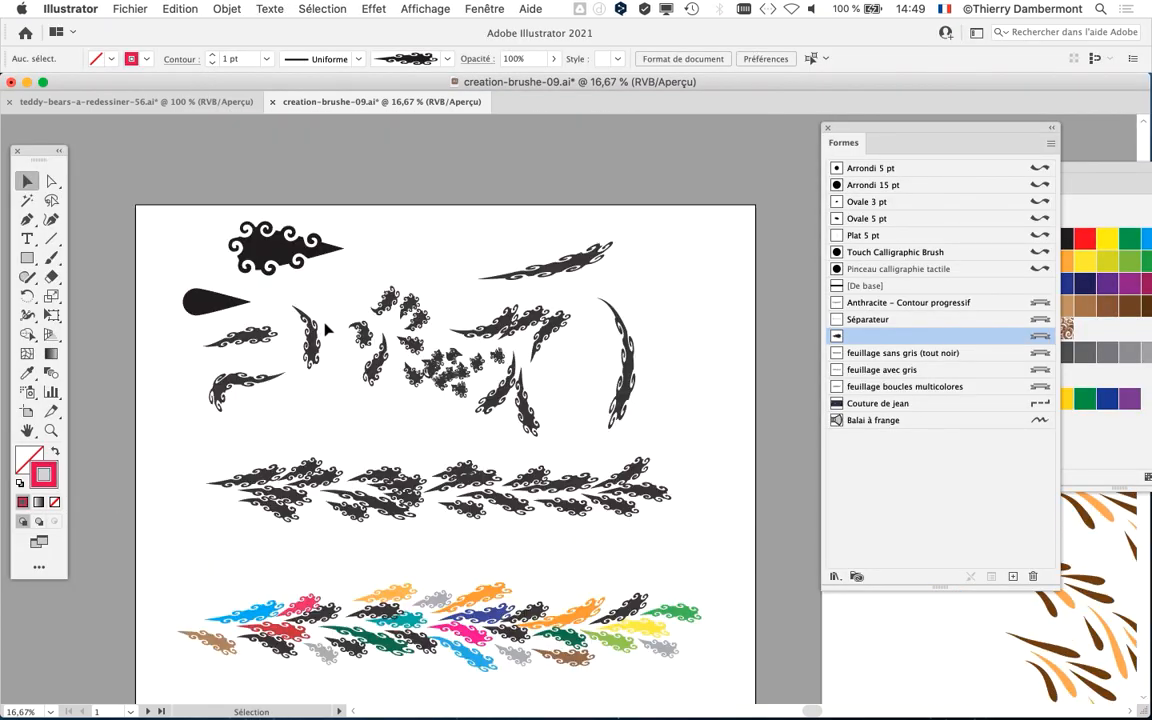
pyautogui.scroll(5, 325, 328)
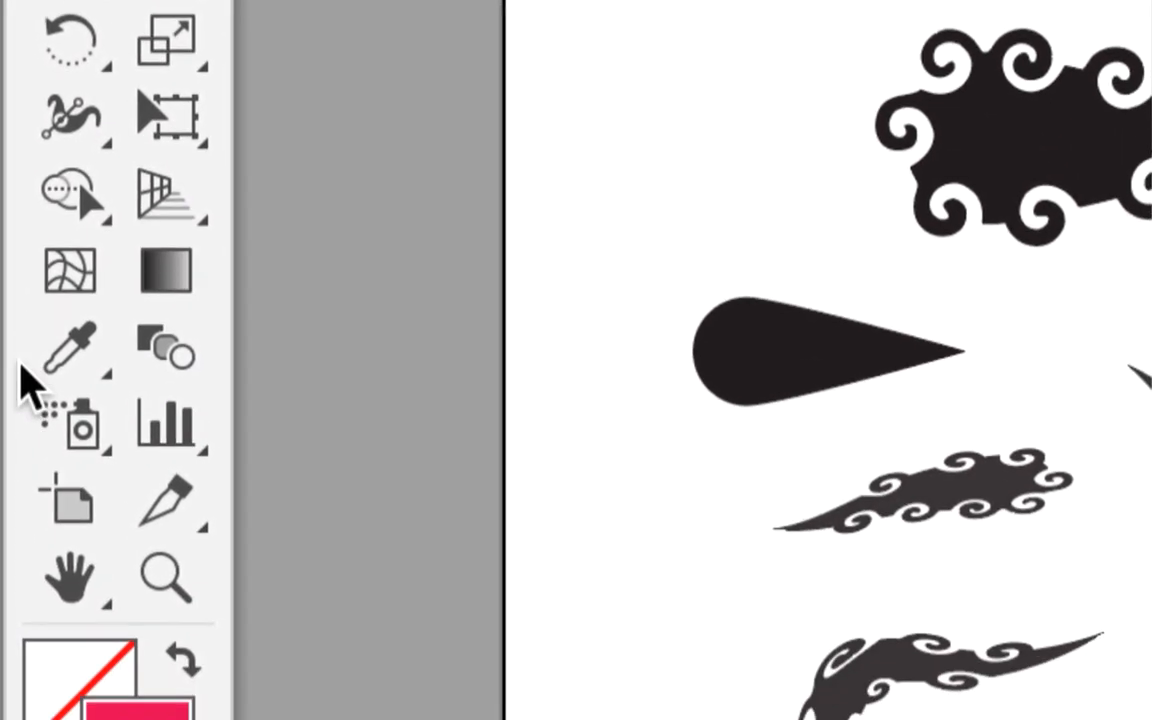
pyautogui.click(44, 385)
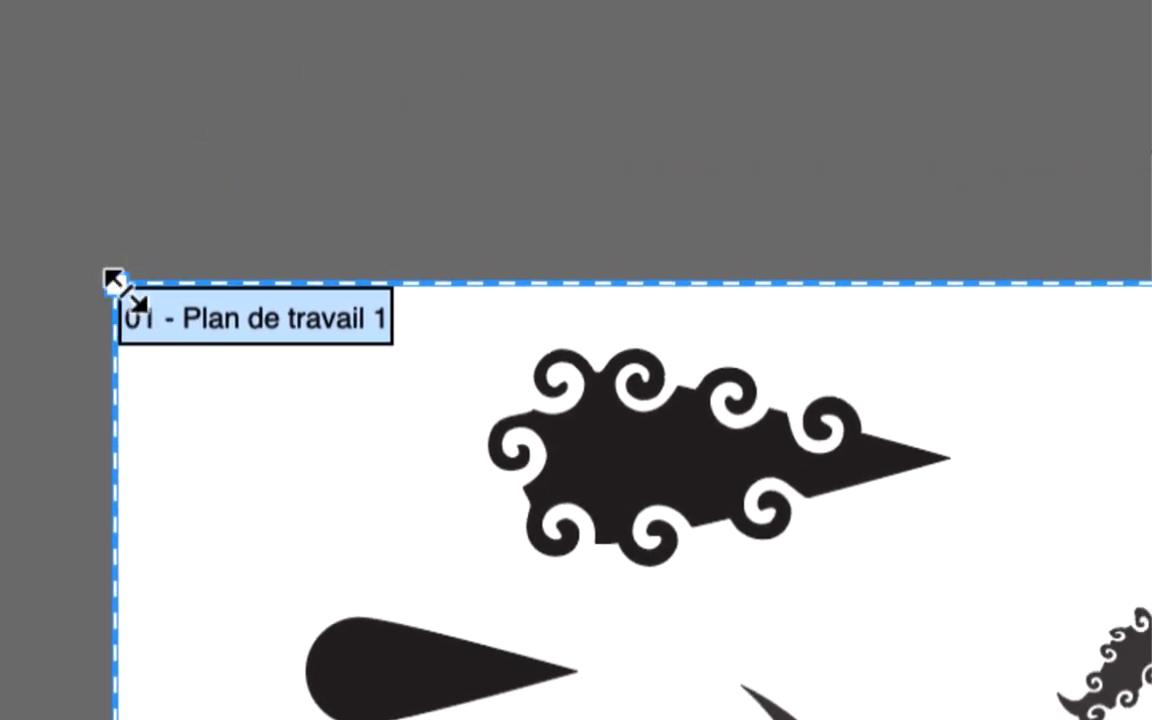
pyautogui.moveTo(124, 291); pyautogui.dragTo(57, 240)
pyautogui.scroll(-2, 93, 281)
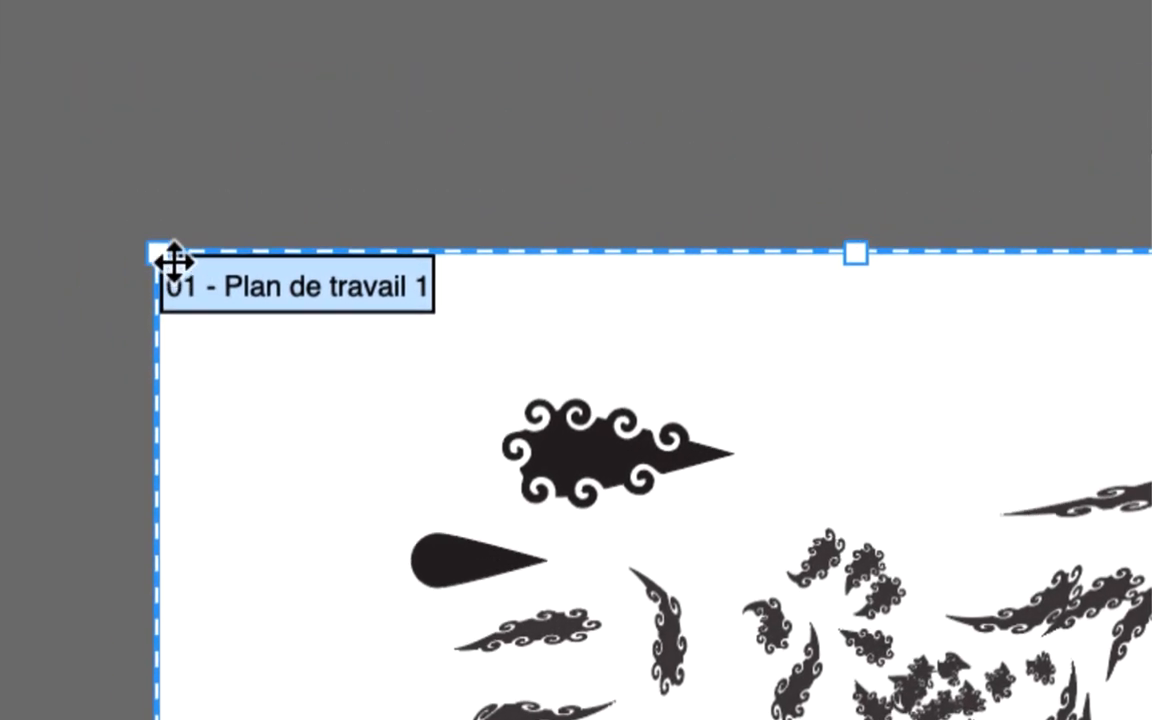
pyautogui.moveTo(477, 172); pyautogui.dragTo(387, 109)
pyautogui.moveTo(148, 243); pyautogui.dragTo(77, 206)
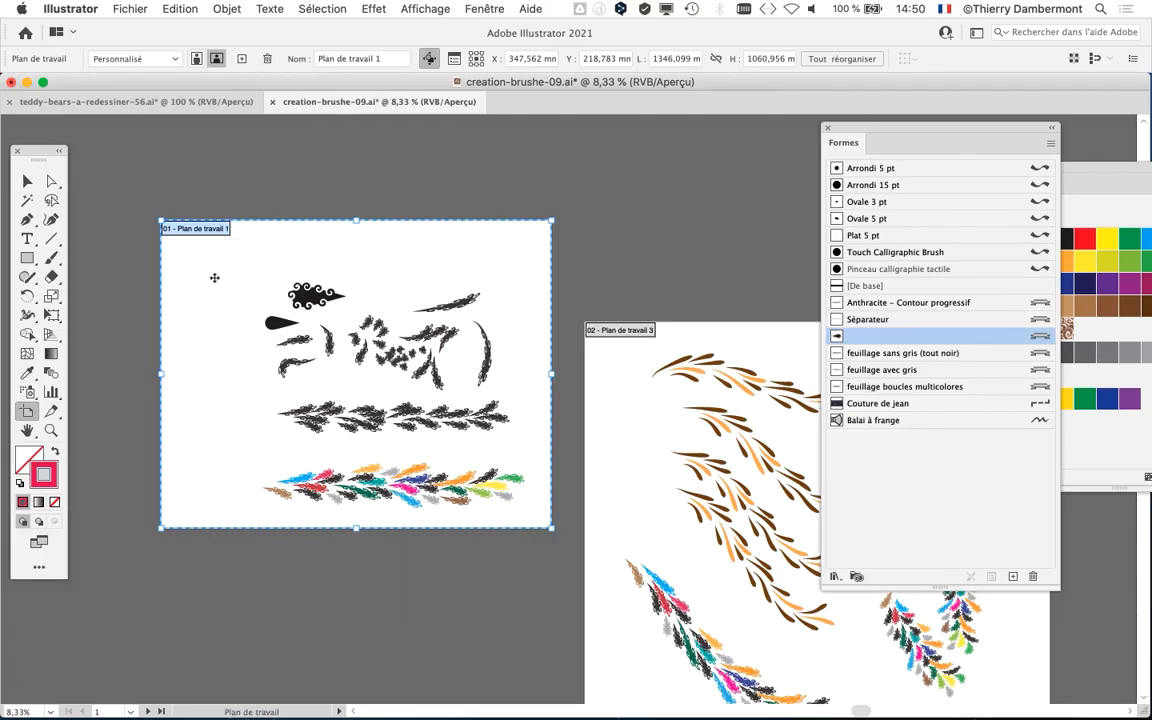
pyautogui.scroll(2, 282, 322)
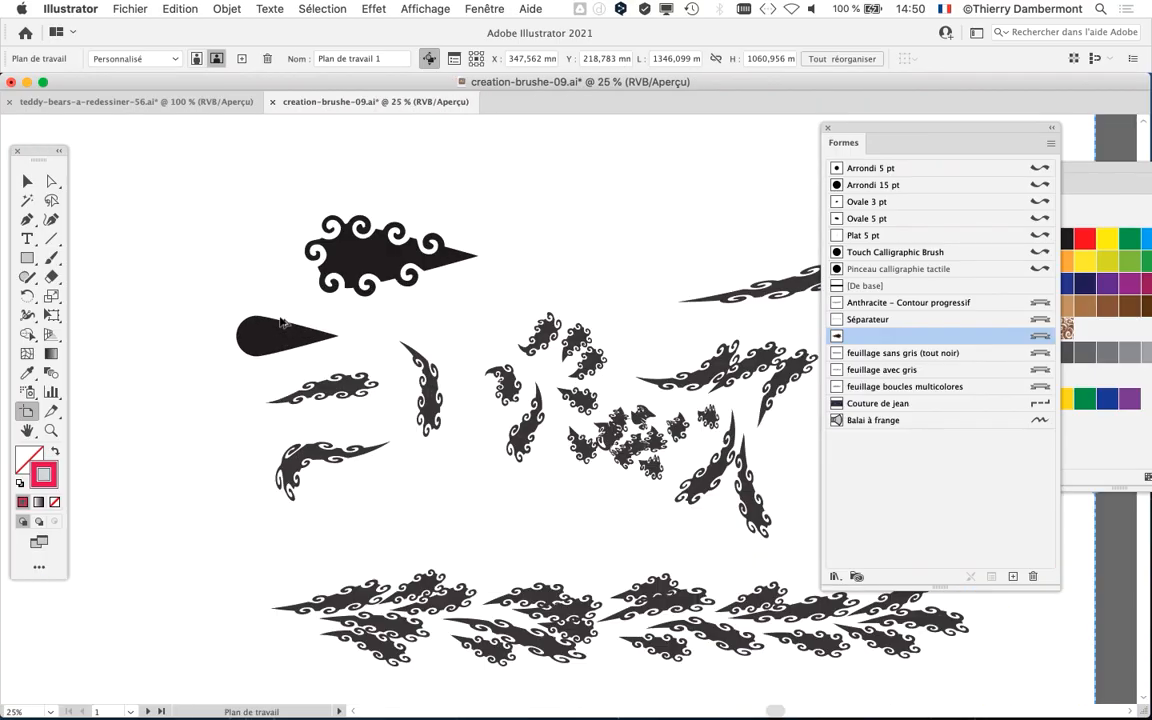
pyautogui.moveTo(282, 322); pyautogui.dragTo(358, 390)
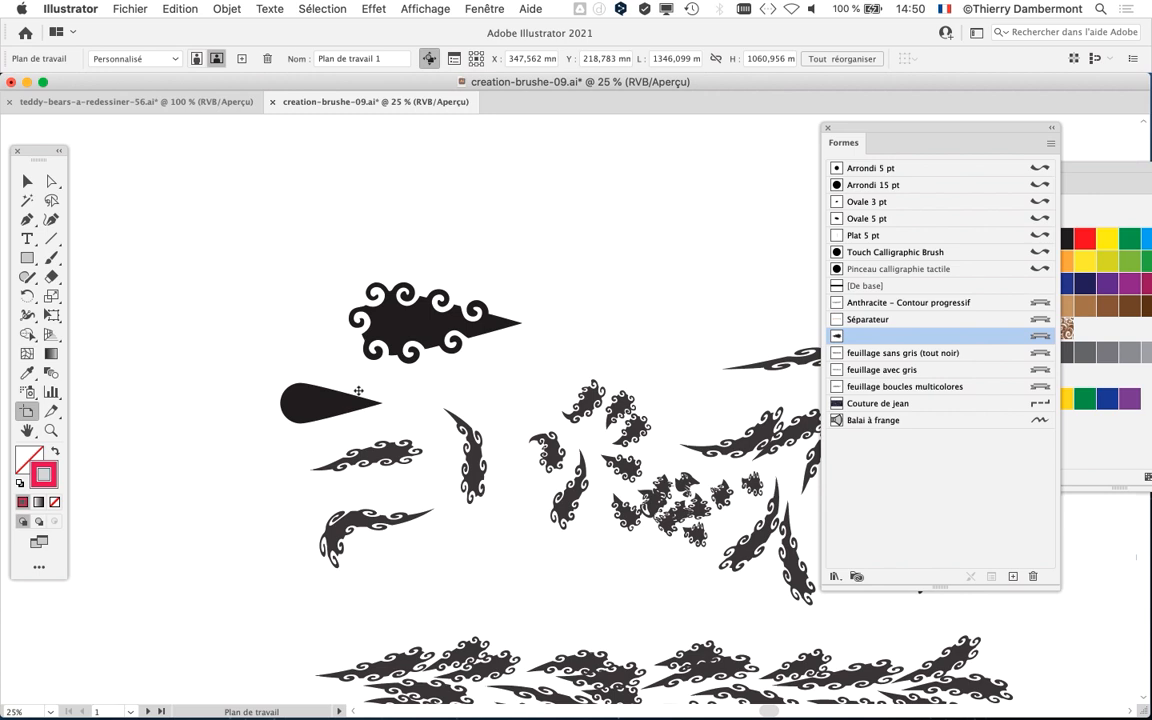
pyautogui.click(27, 181)
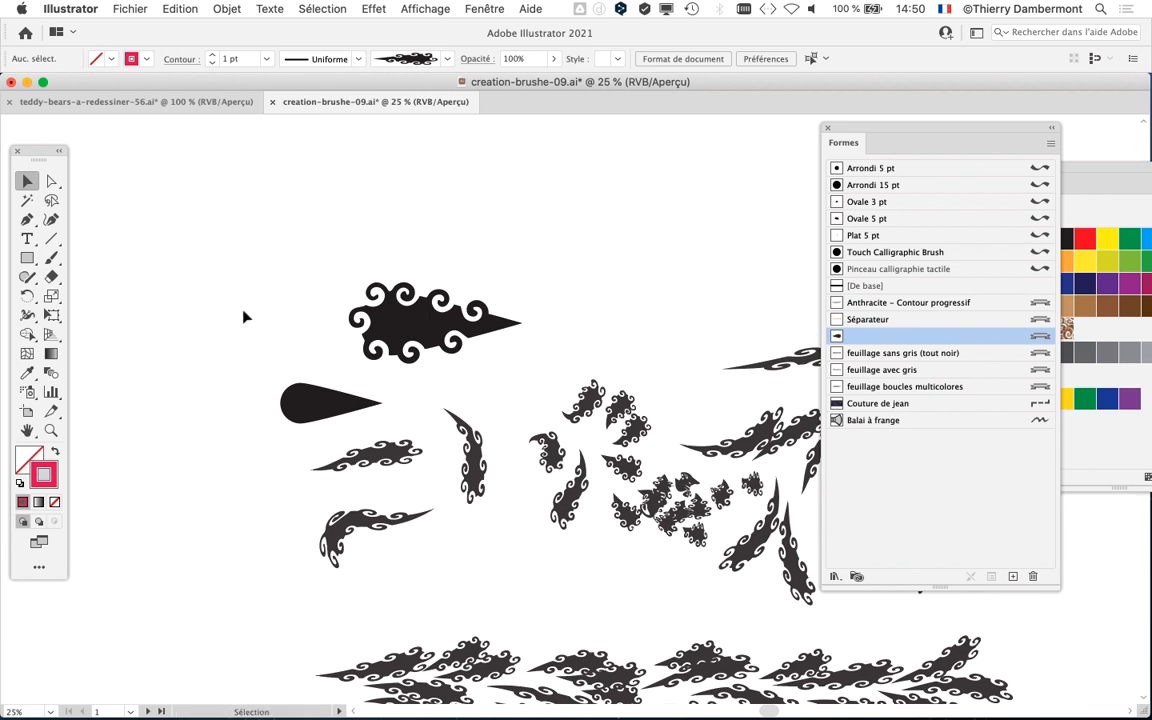
# Show the rulers, review the ruler options, and place a horizontal guide above the large black curled shape.
pyautogui.press('super+r')
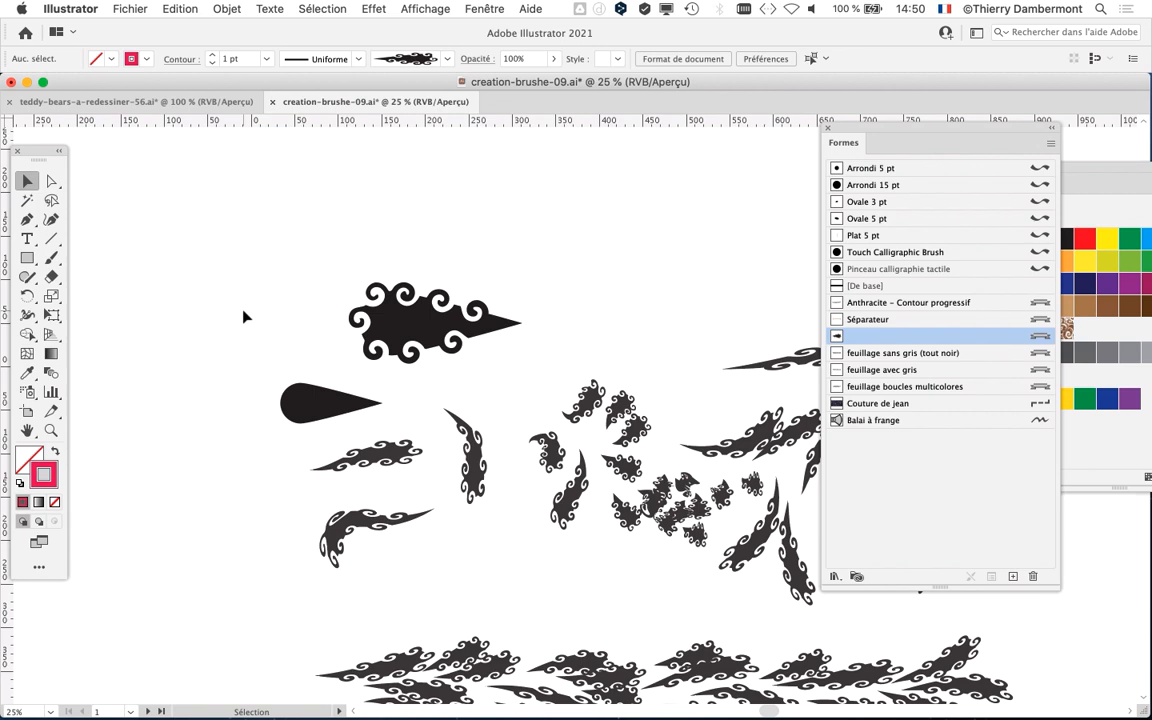
pyautogui.click(444, 8)
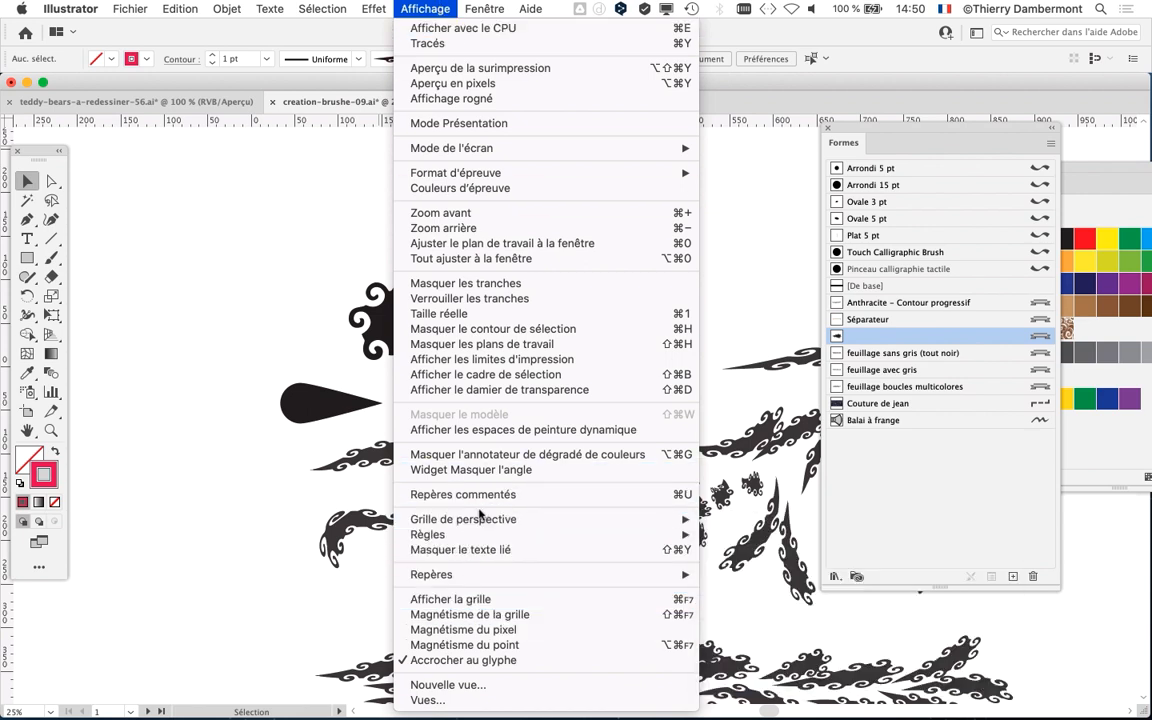
pyautogui.moveTo(640, 535)
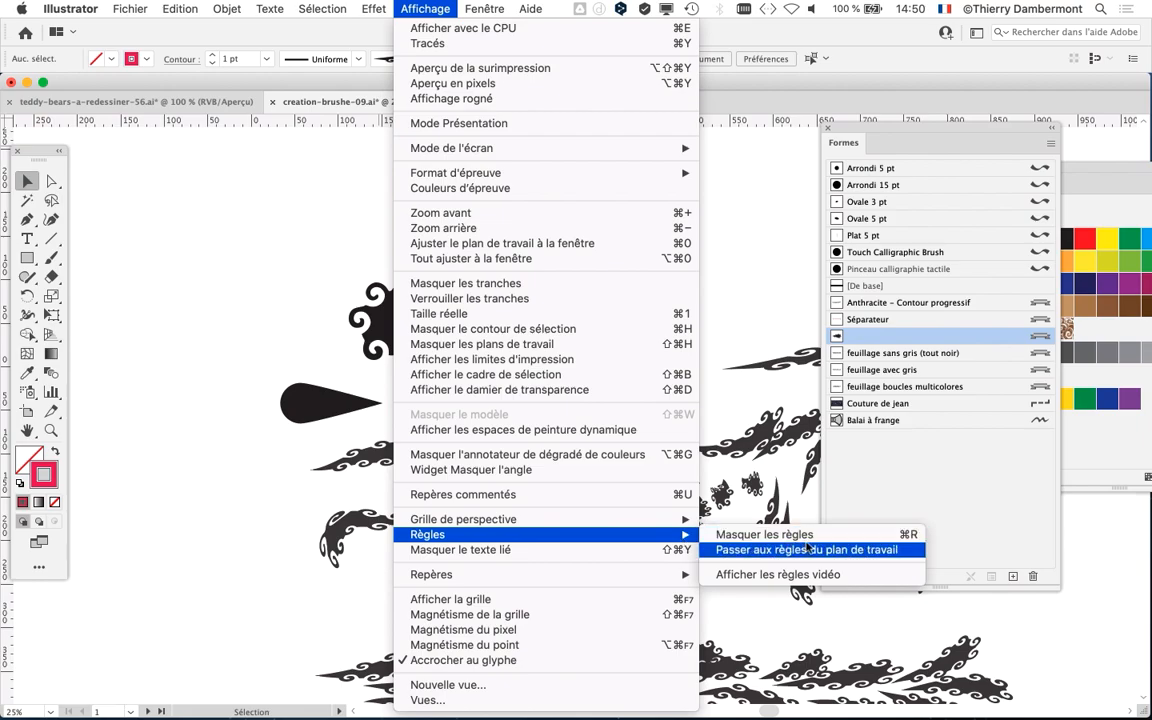
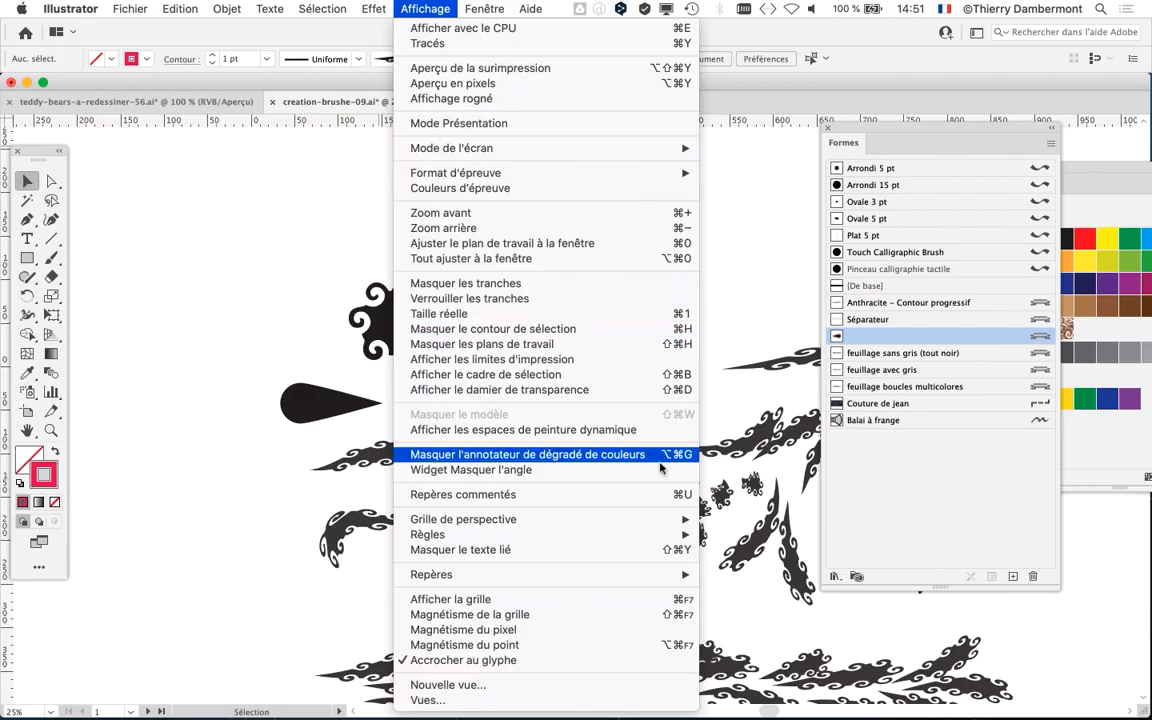
pyautogui.click(744, 84)
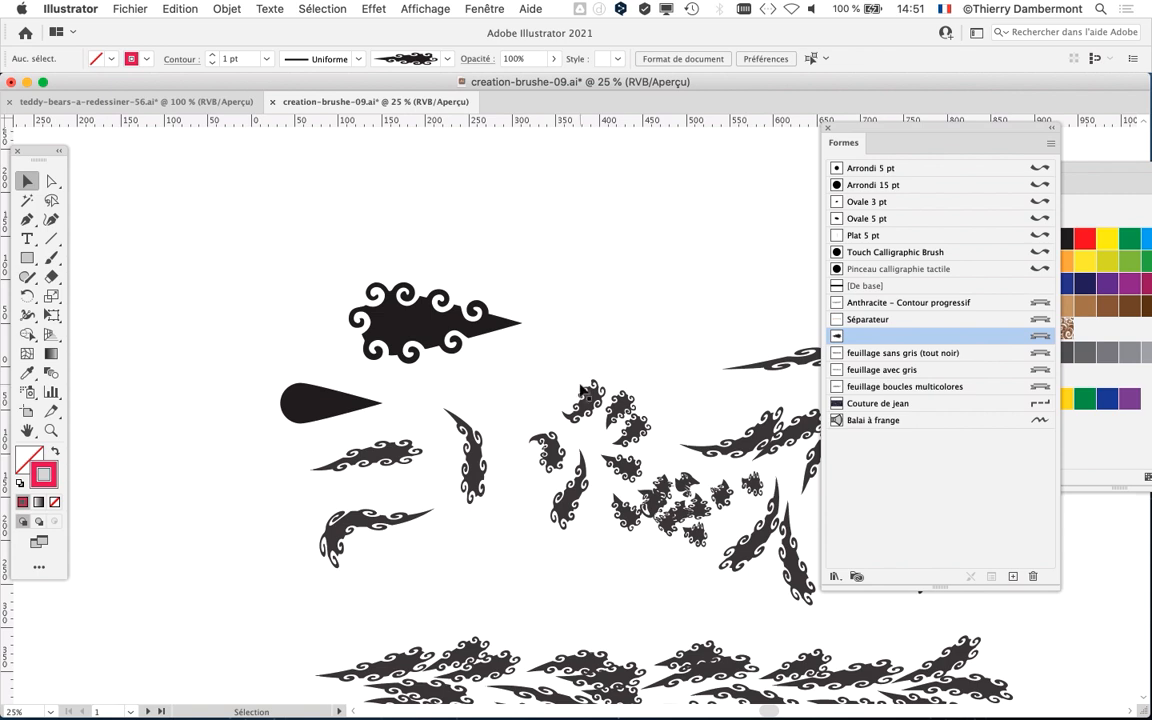
pyautogui.hscroll(-3, 583, 390)
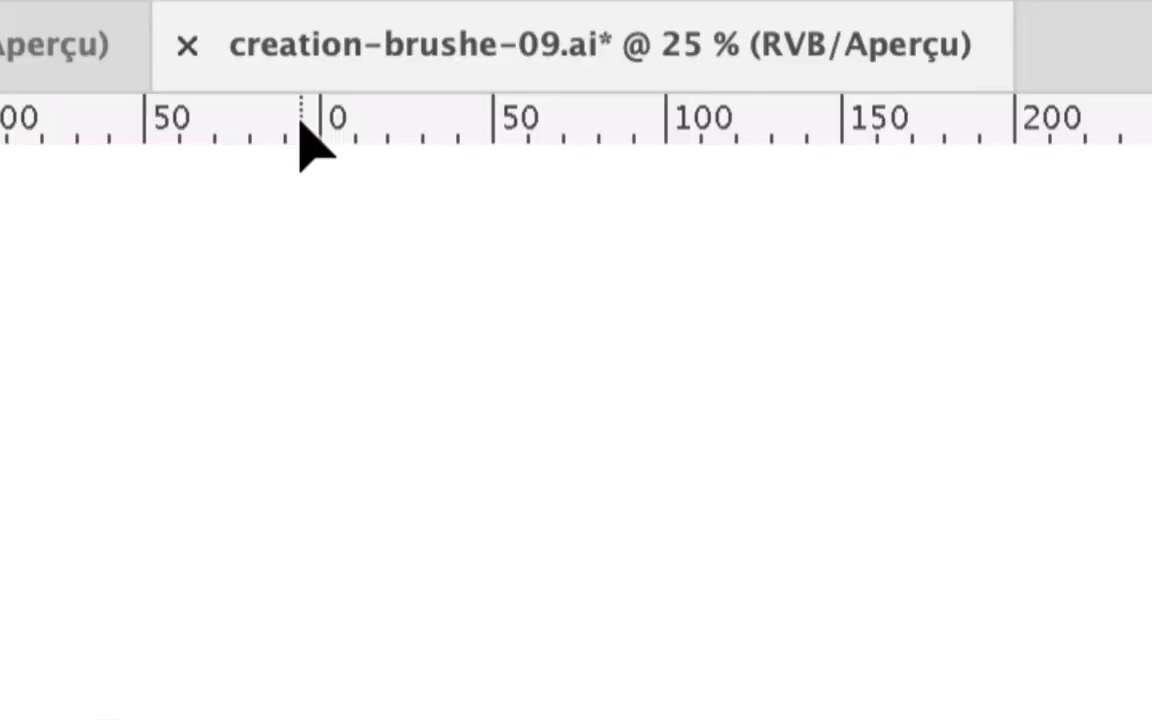
pyautogui.moveTo(291, 118); pyautogui.dragTo(285, 207)
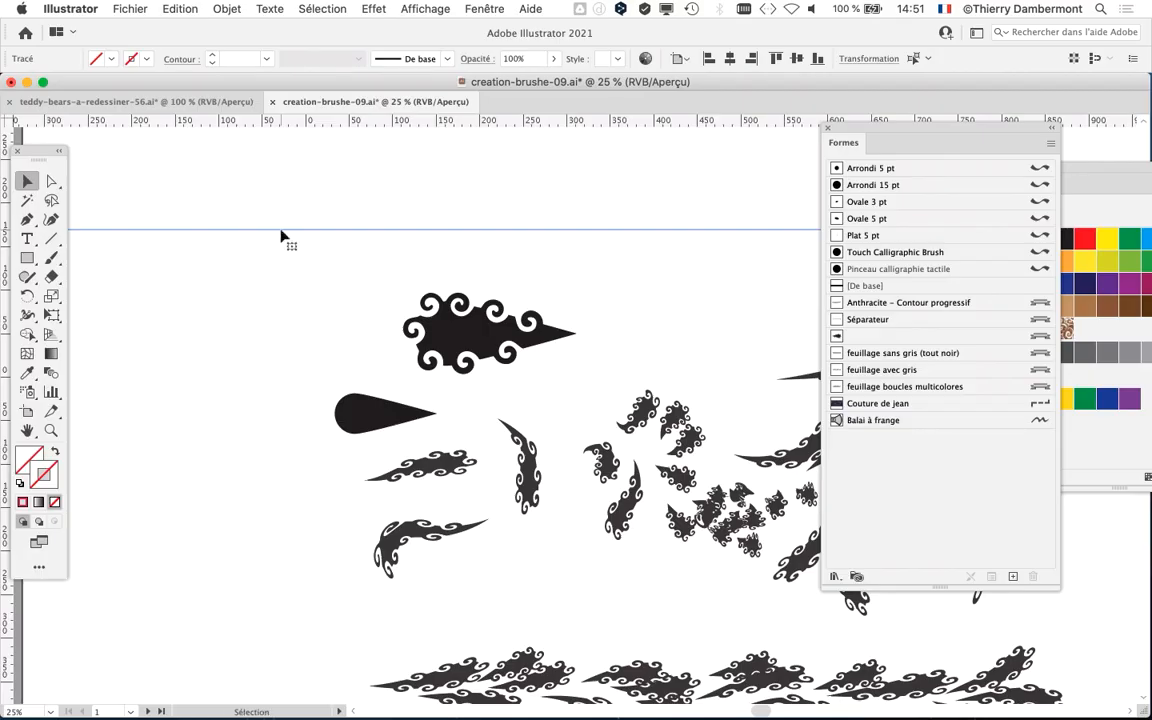
# Move the brush list aside, display the layer list over the upper canvas, and check the contents of Calque 1.
pyautogui.moveTo(845, 132)
pyautogui.mouseDown()
pyautogui.moveTo(254, 321)
pyautogui.moveTo(230, 313)
pyautogui.mouseUp()
pyautogui.click(500, 8)
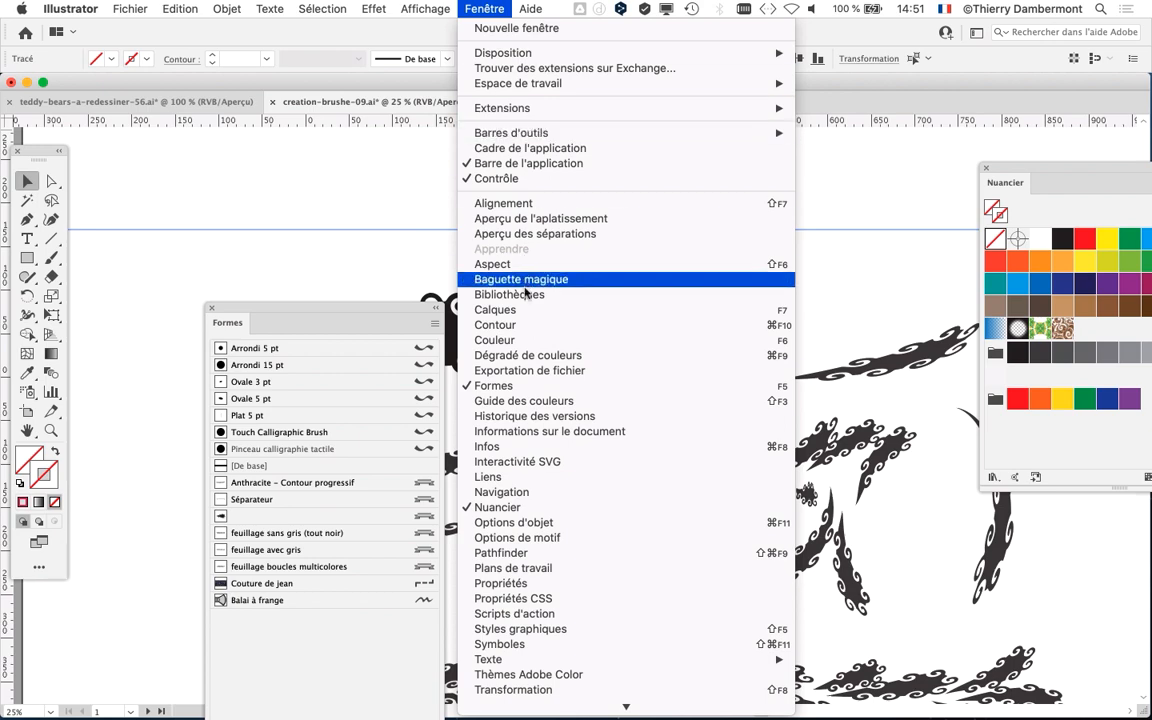
pyautogui.click(605, 314)
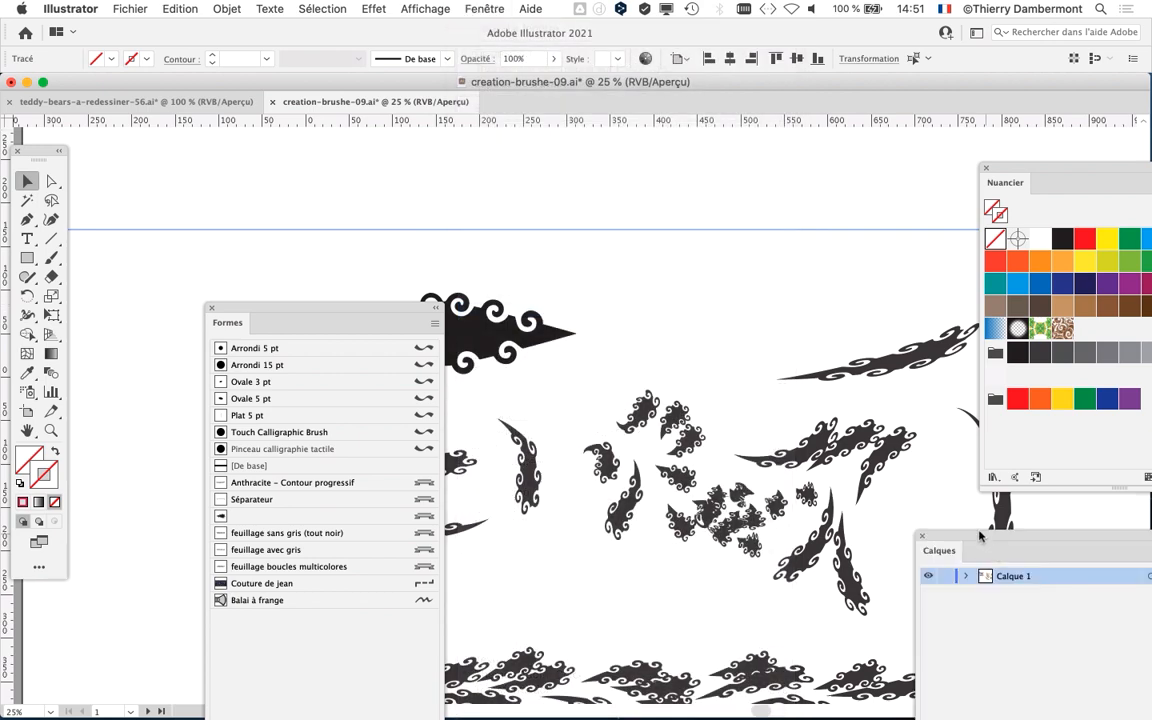
pyautogui.moveTo(980, 537); pyautogui.dragTo(720, 131)
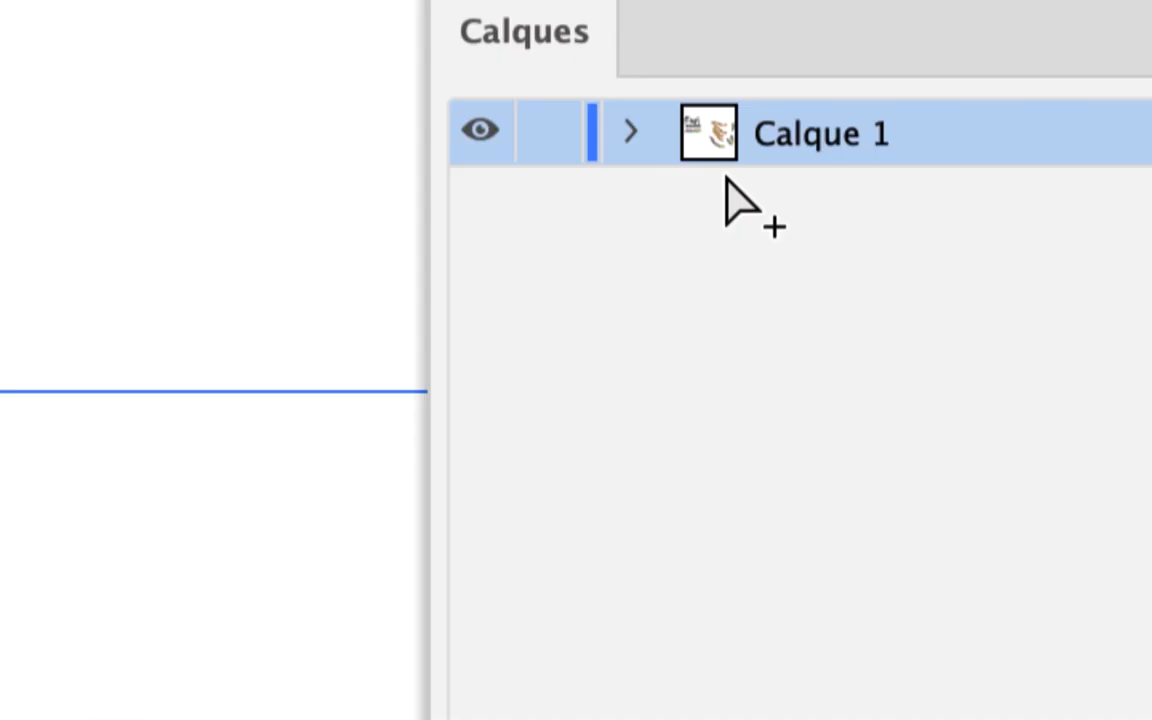
pyautogui.click(630, 133)
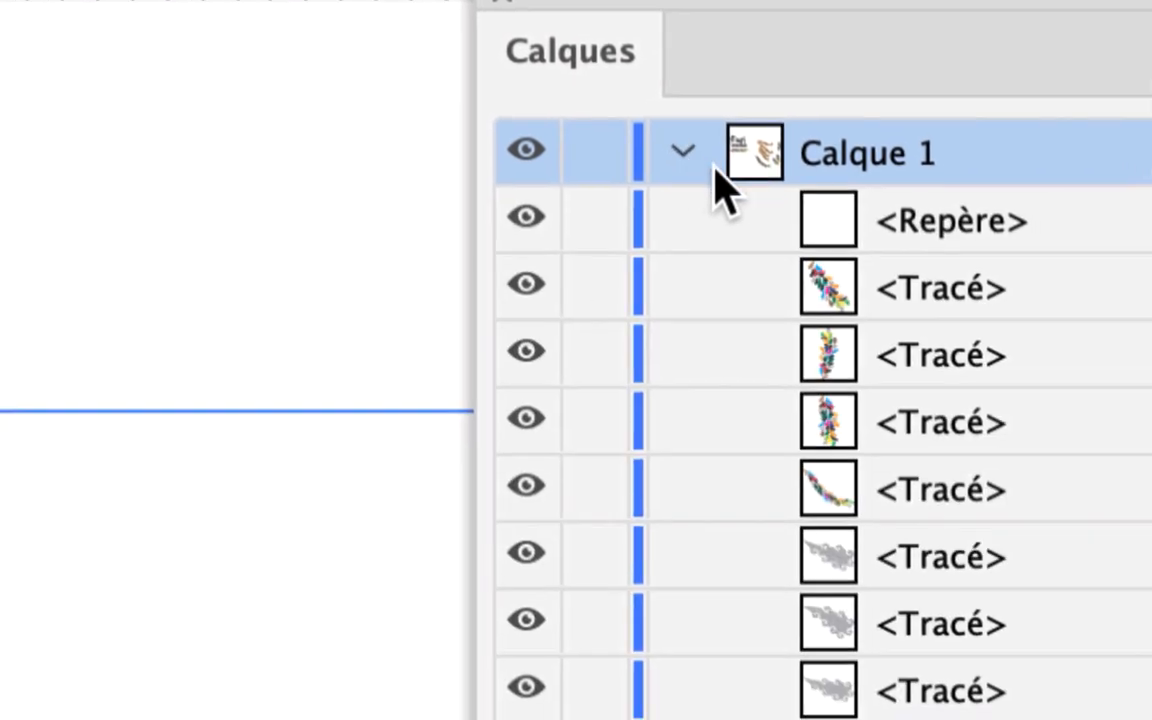
pyautogui.click(683, 152)
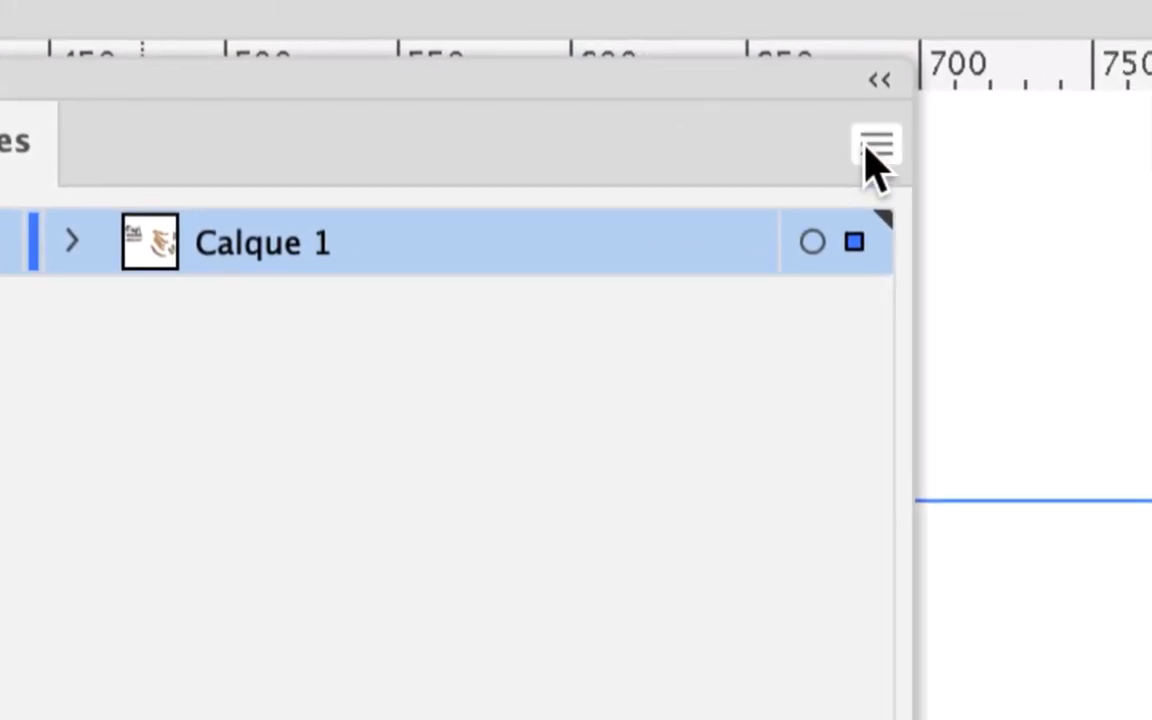
# Set the layer list's row size to Grande.
pyautogui.click(868, 148)
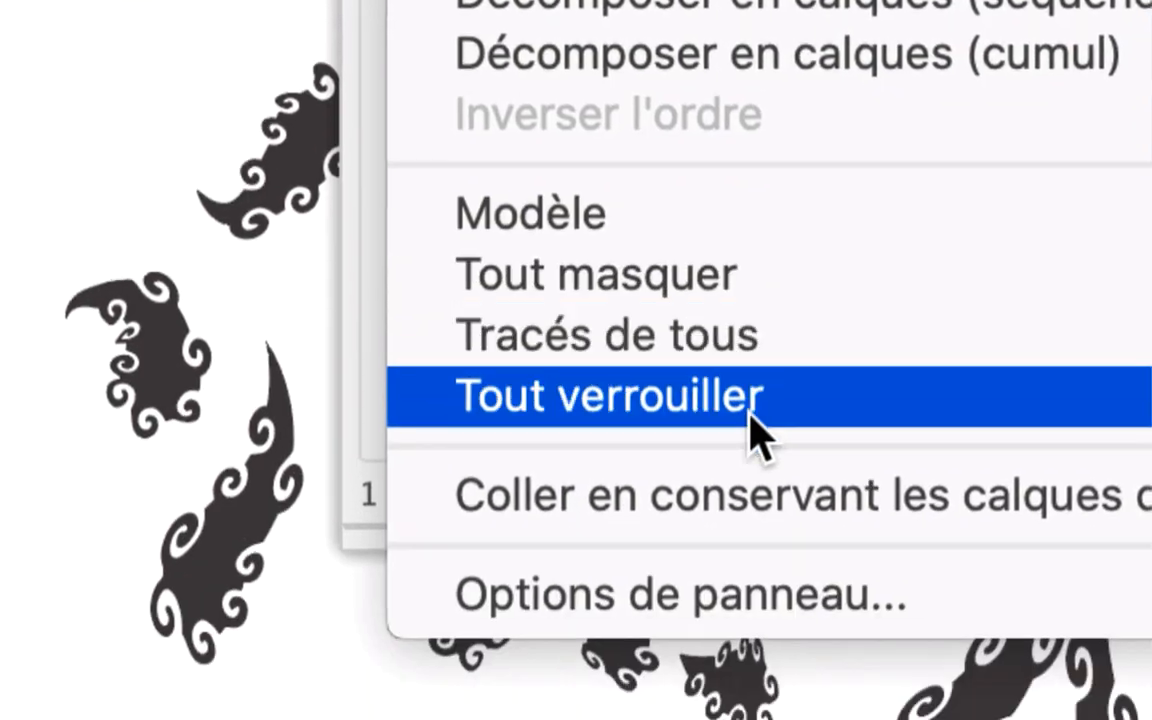
pyautogui.click(762, 595)
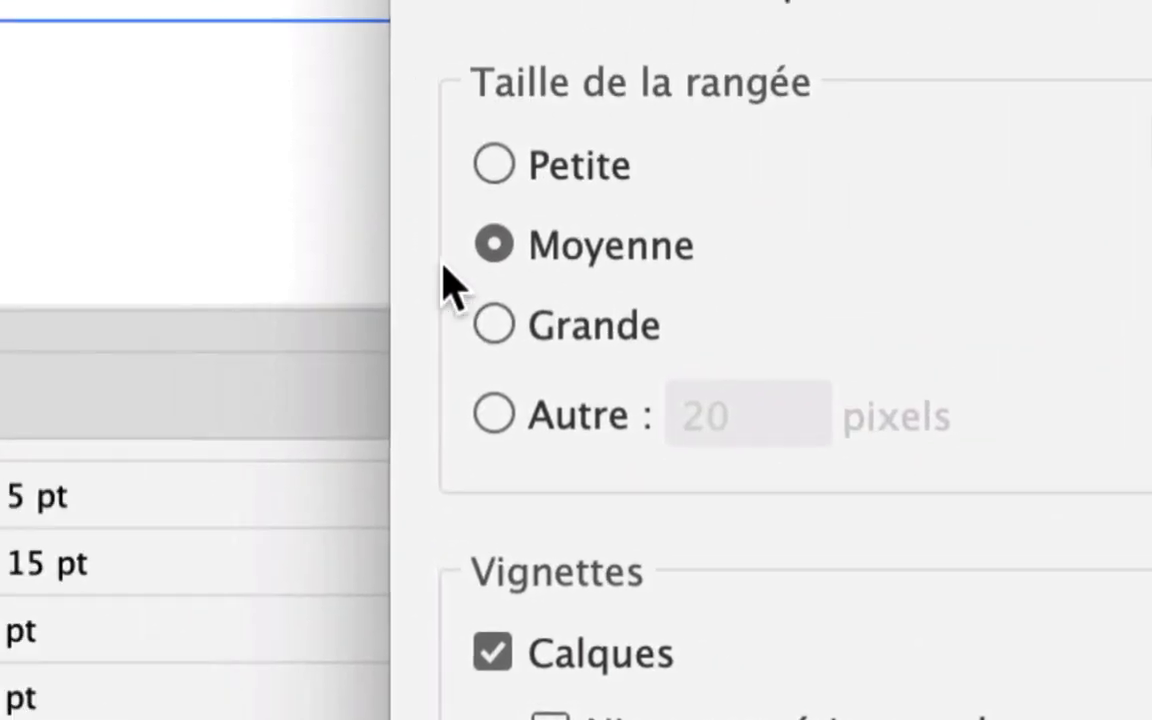
pyautogui.click(555, 325)
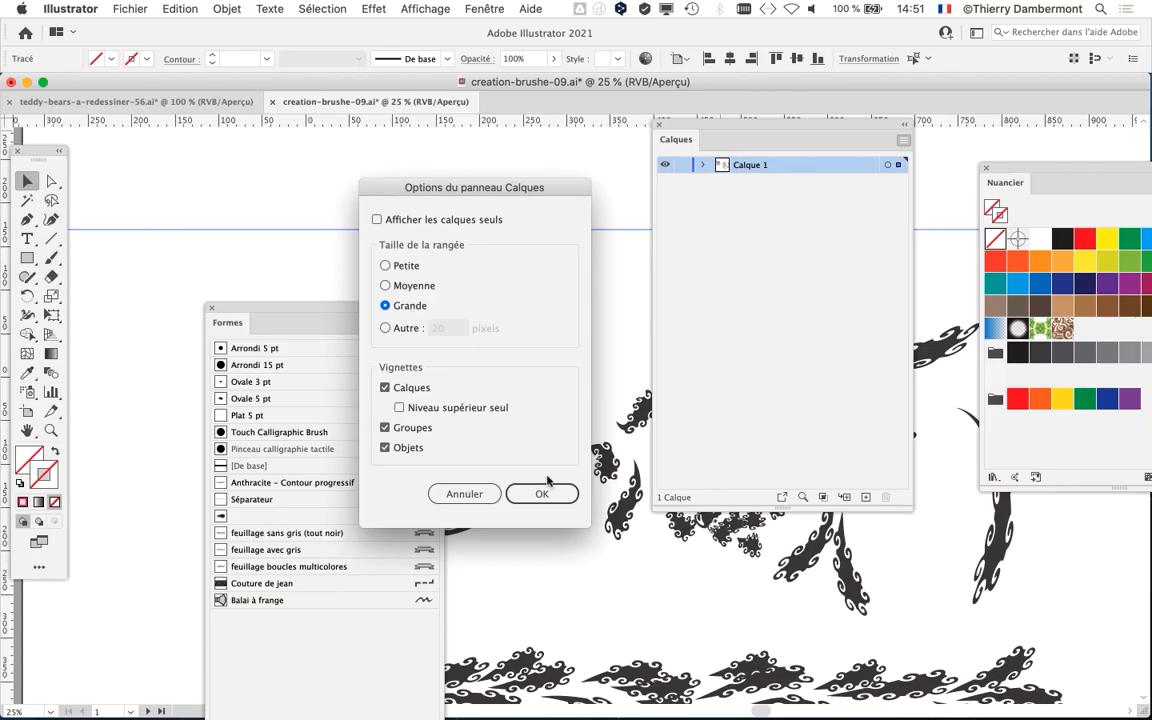
pyautogui.click(541, 493)
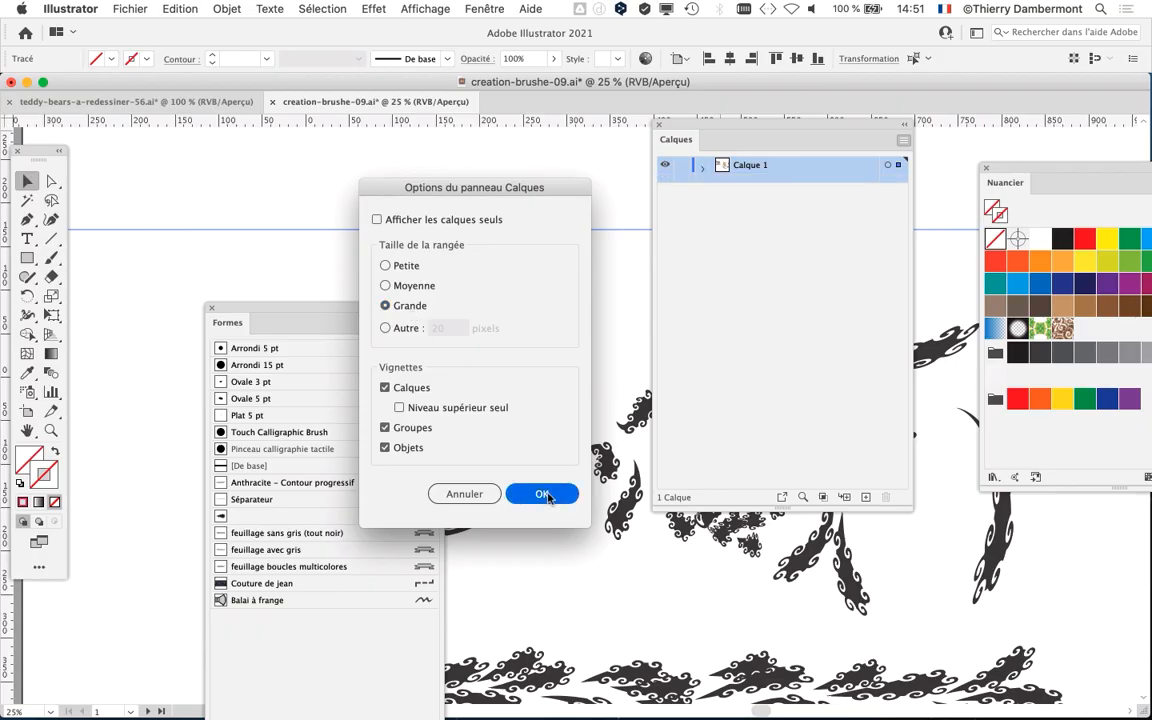
# Set the layer list's row size to a custom 40 pixels.
pyautogui.click(903, 140)
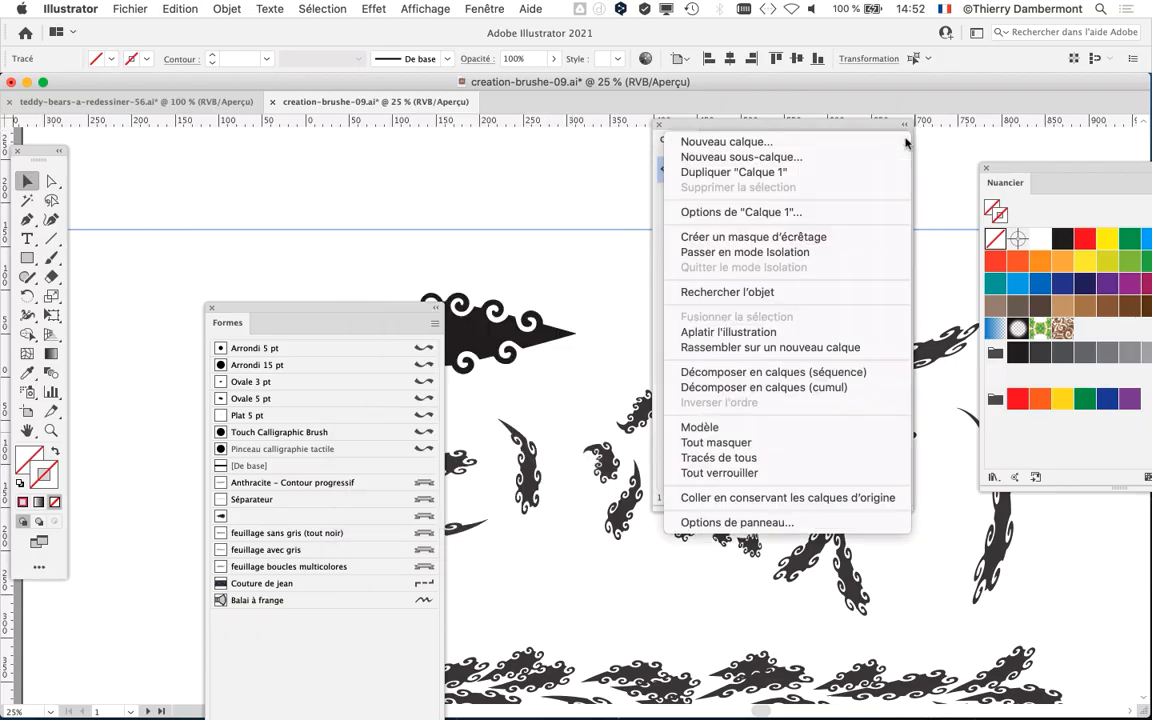
pyautogui.click(750, 522)
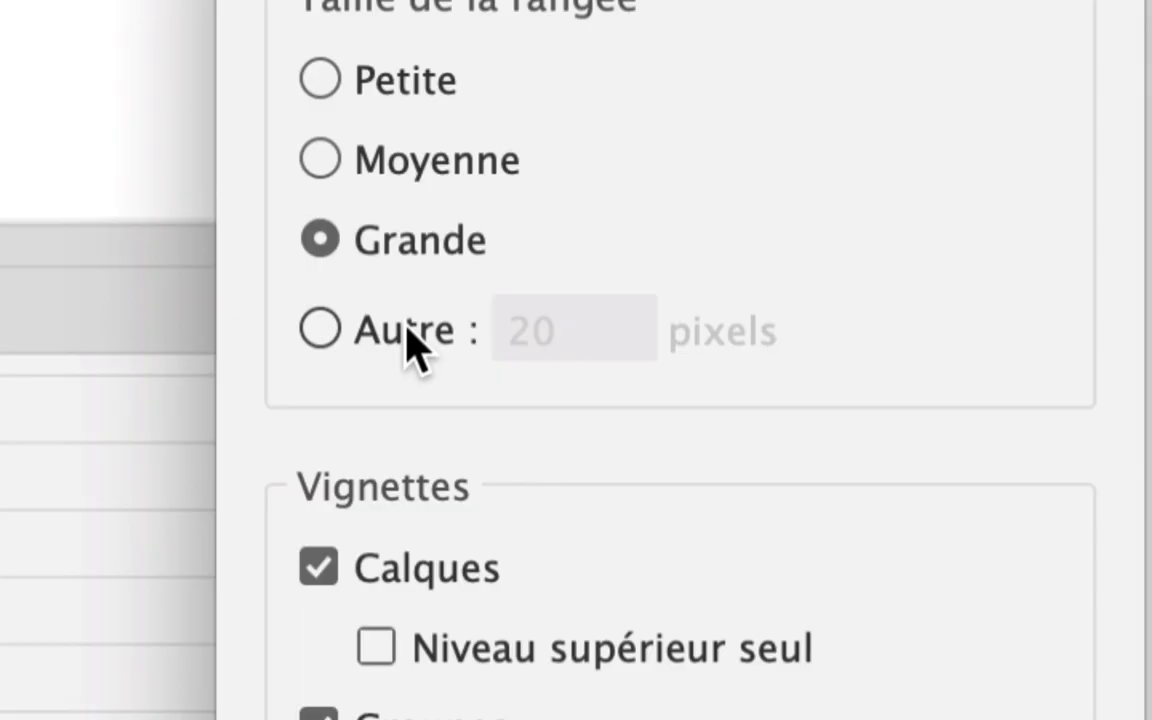
pyautogui.click(407, 327)
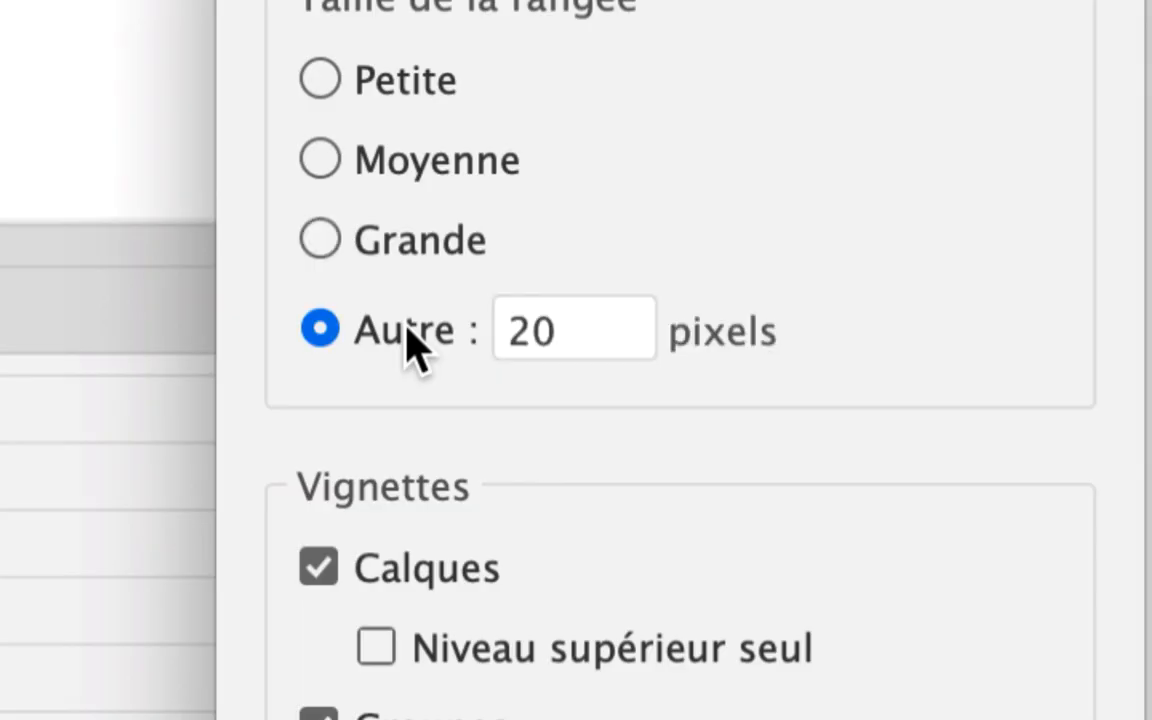
pyautogui.moveTo(582, 328); pyautogui.dragTo(477, 328)
pyautogui.write('40')
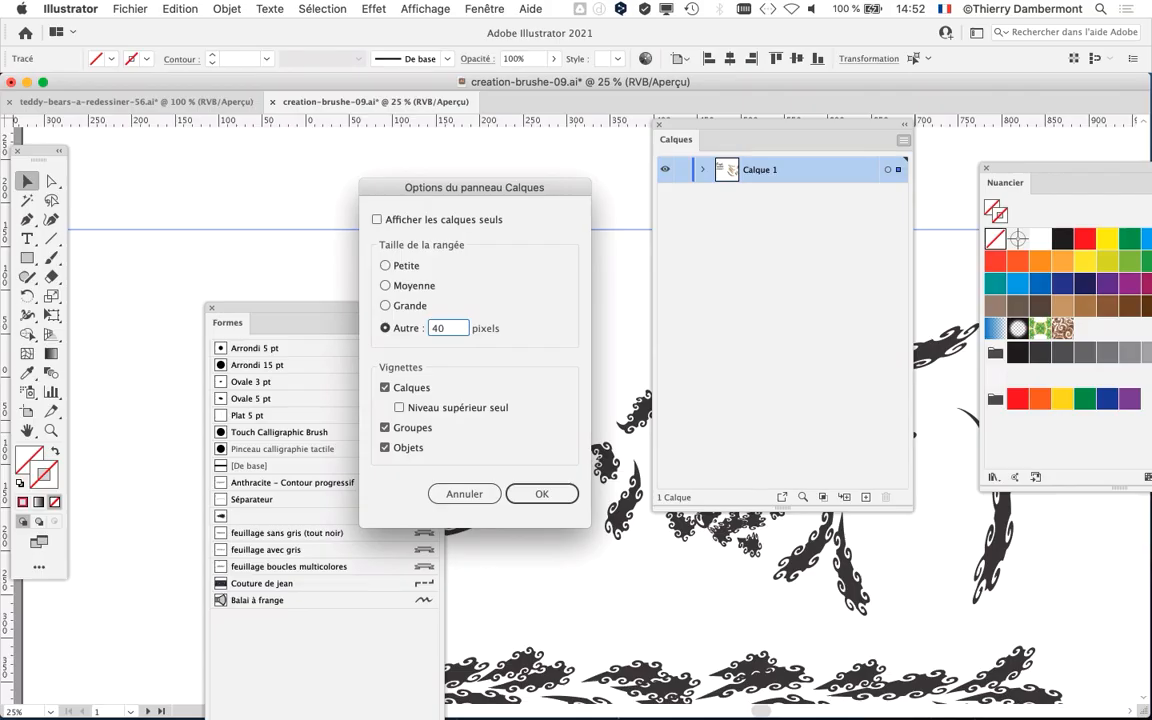
pyautogui.press('Return')
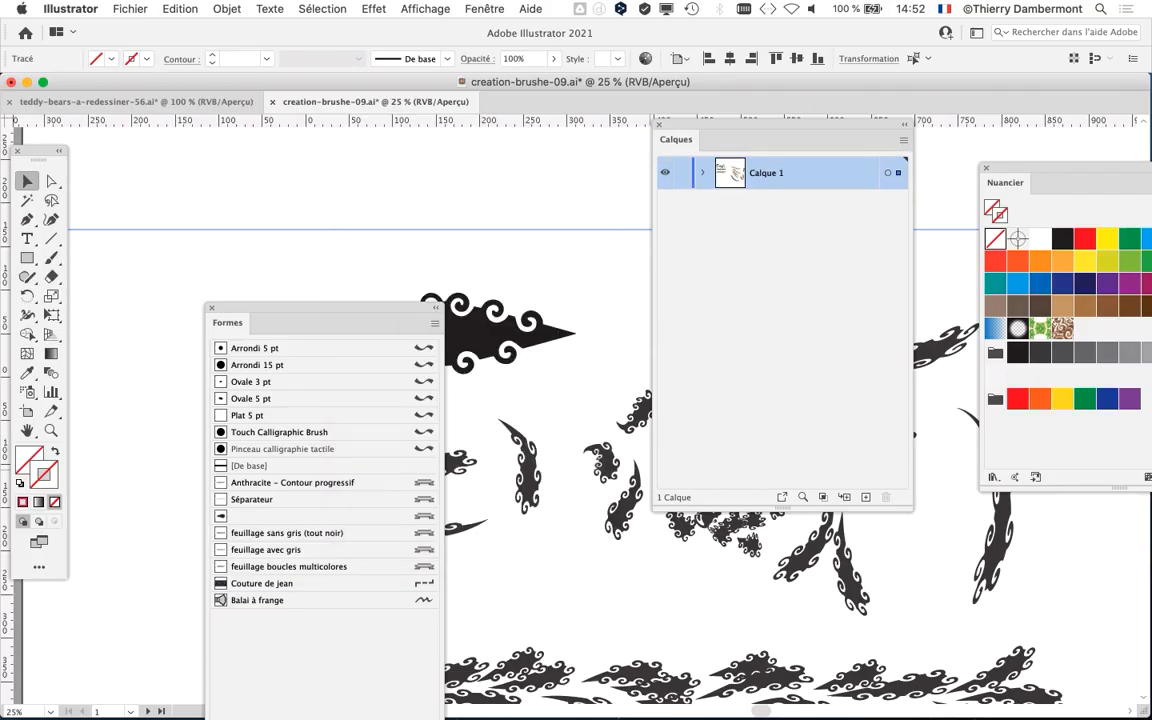
# Shrink the layer list, expand Calque 1 and lock the guide in it.
pyautogui.moveTo(913, 510); pyautogui.dragTo(872, 396)
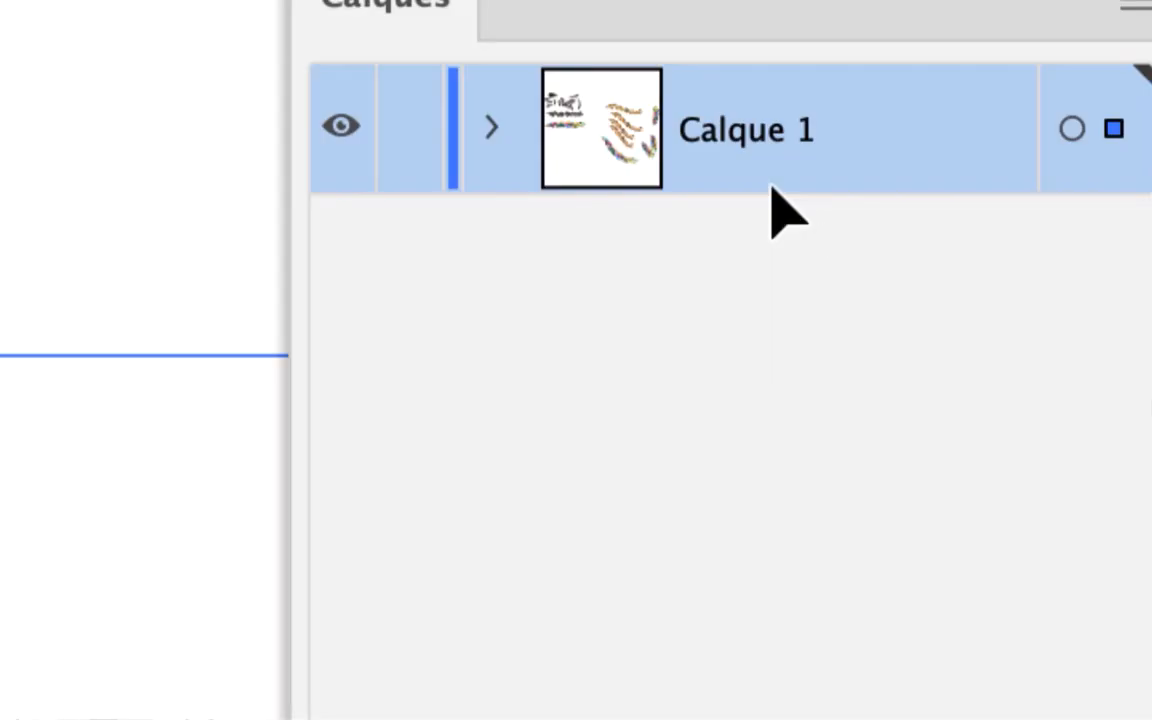
pyautogui.click(491, 127)
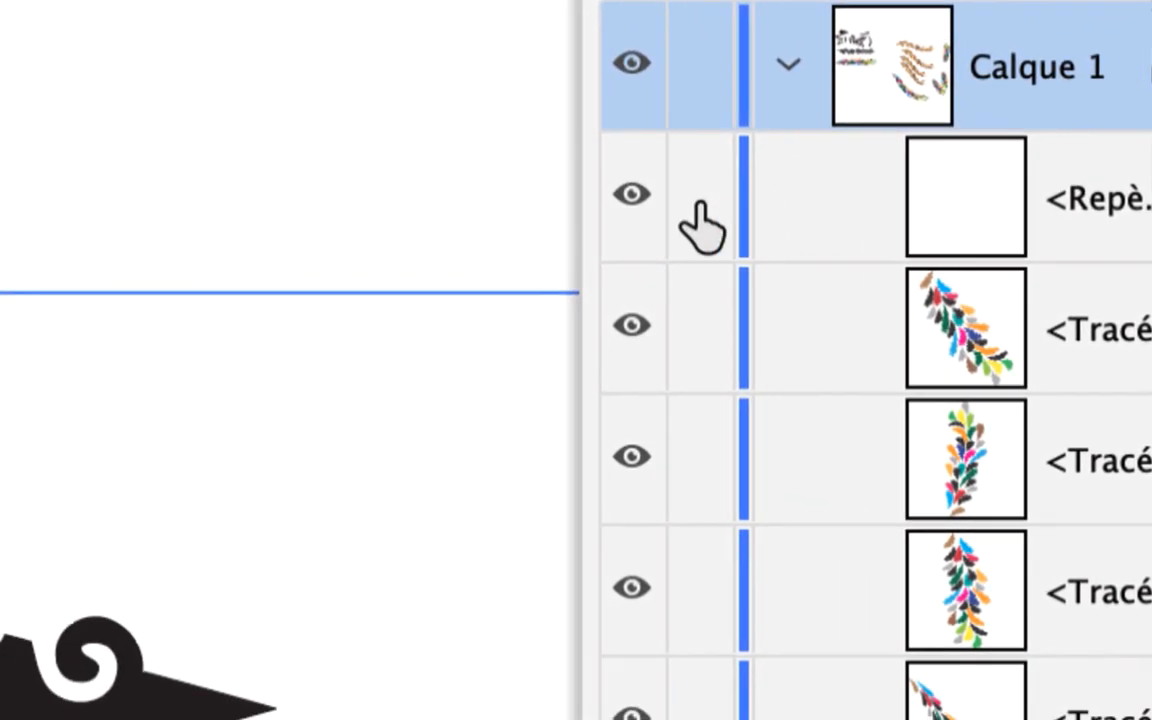
pyautogui.click(342, 207)
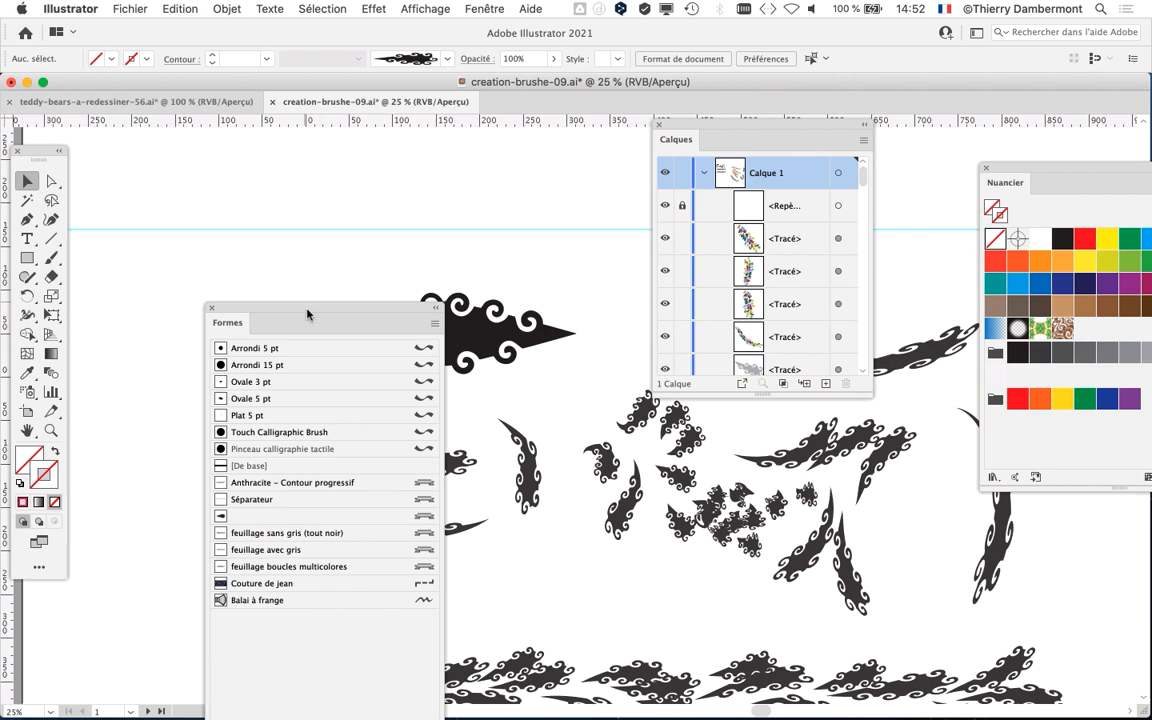
# Move the brush list, layer list and toolbox clear of the empty area around the horizontal guide.
pyautogui.moveTo(311, 311); pyautogui.dragTo(450, 424)
pyautogui.scroll(1, 225, 258)
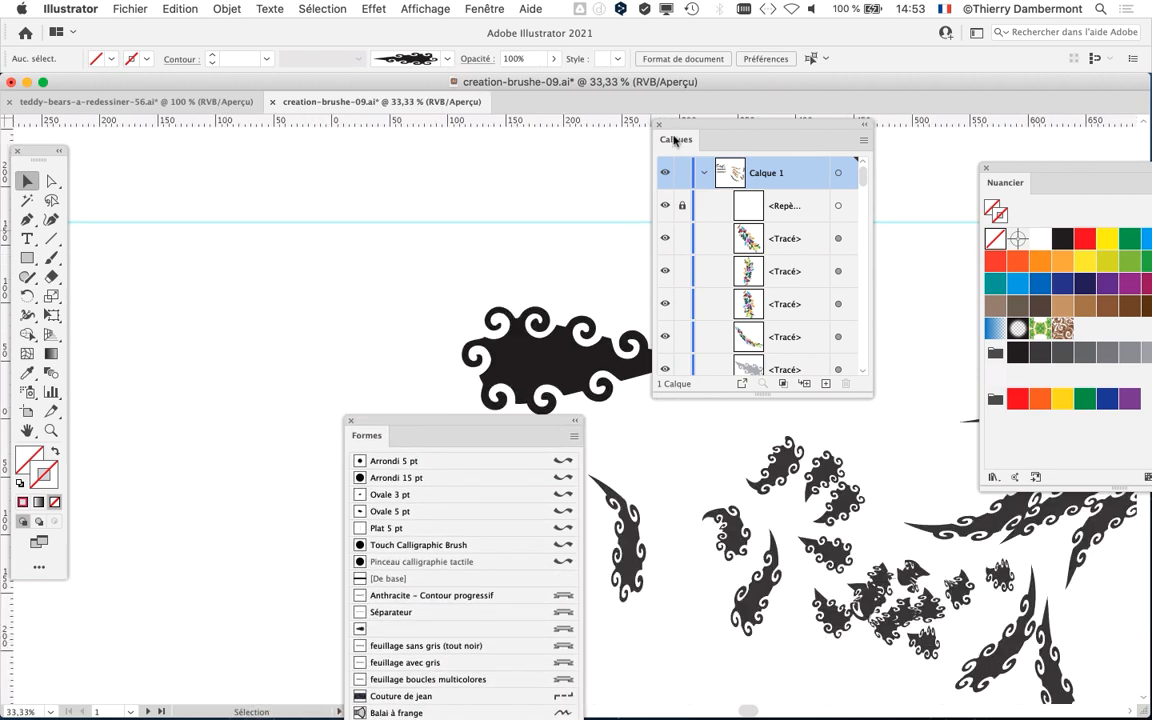
pyautogui.moveTo(674, 128); pyautogui.dragTo(768, 156)
pyautogui.moveTo(452, 237); pyautogui.dragTo(550, 285)
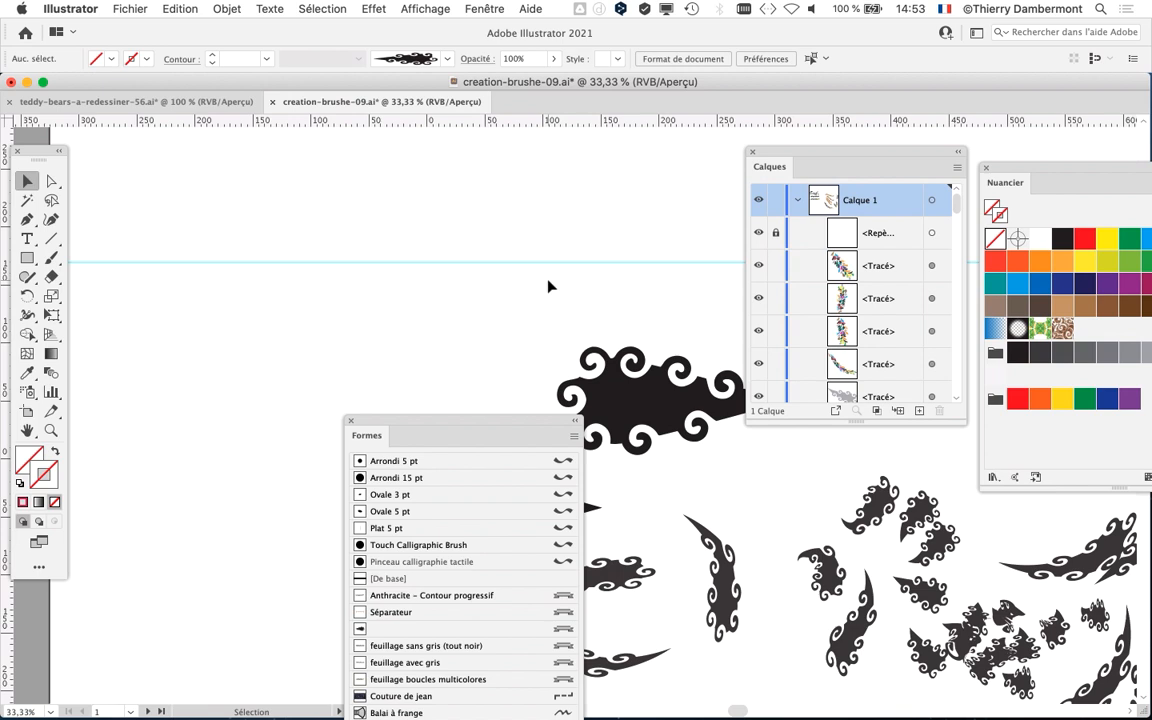
pyautogui.moveTo(34, 156)
pyautogui.mouseDown()
pyautogui.moveTo(84, 146)
pyautogui.moveTo(56, 150)
pyautogui.mouseUp()
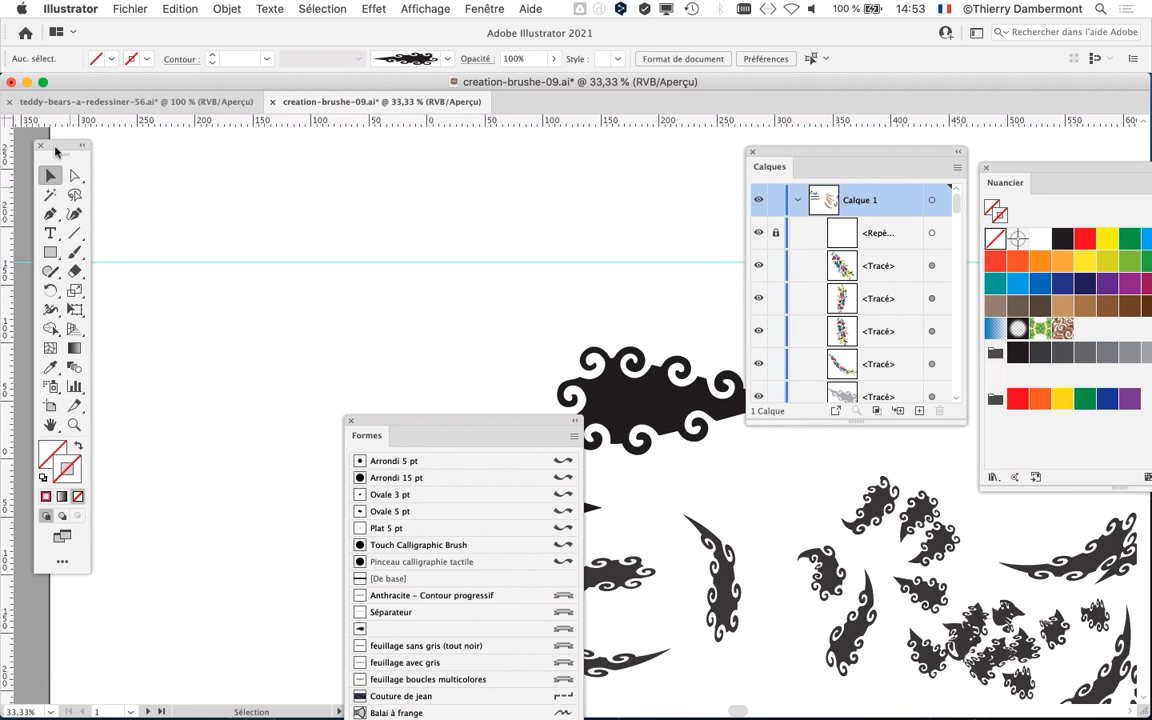
pyautogui.moveTo(56, 150); pyautogui.dragTo(50, 148)
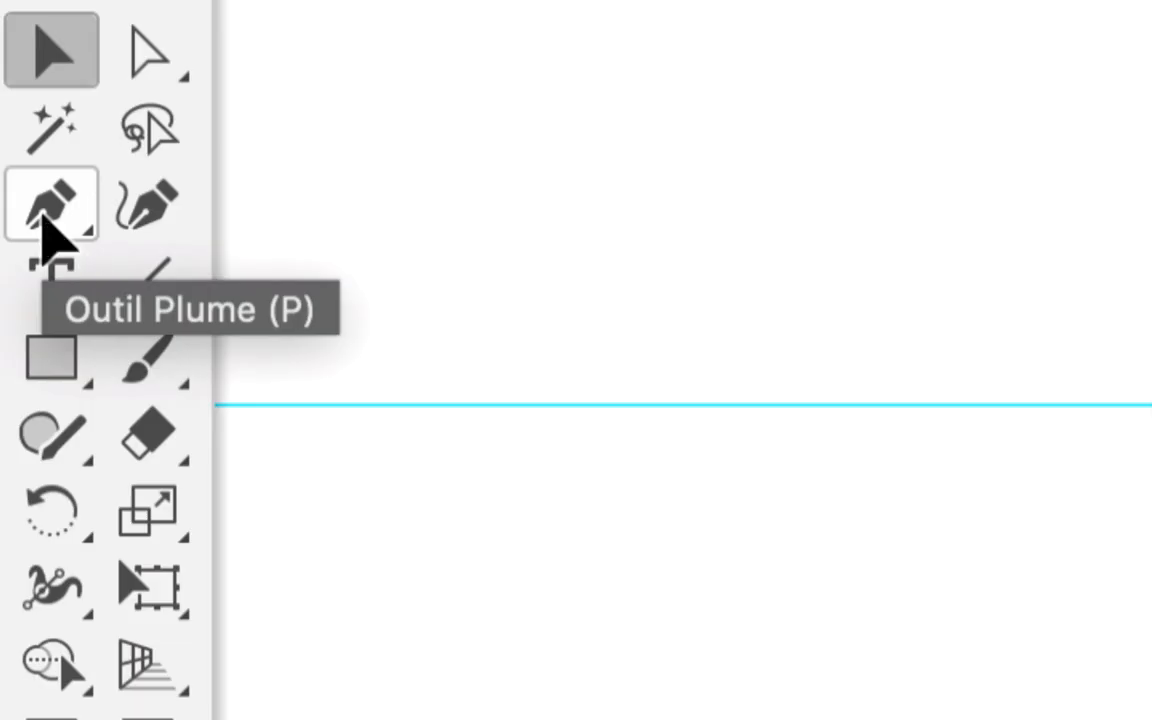
# Activate the Pen tool and move the layer and brush lists away from the curled shape and the black teardrop.
pyautogui.click(43, 213)
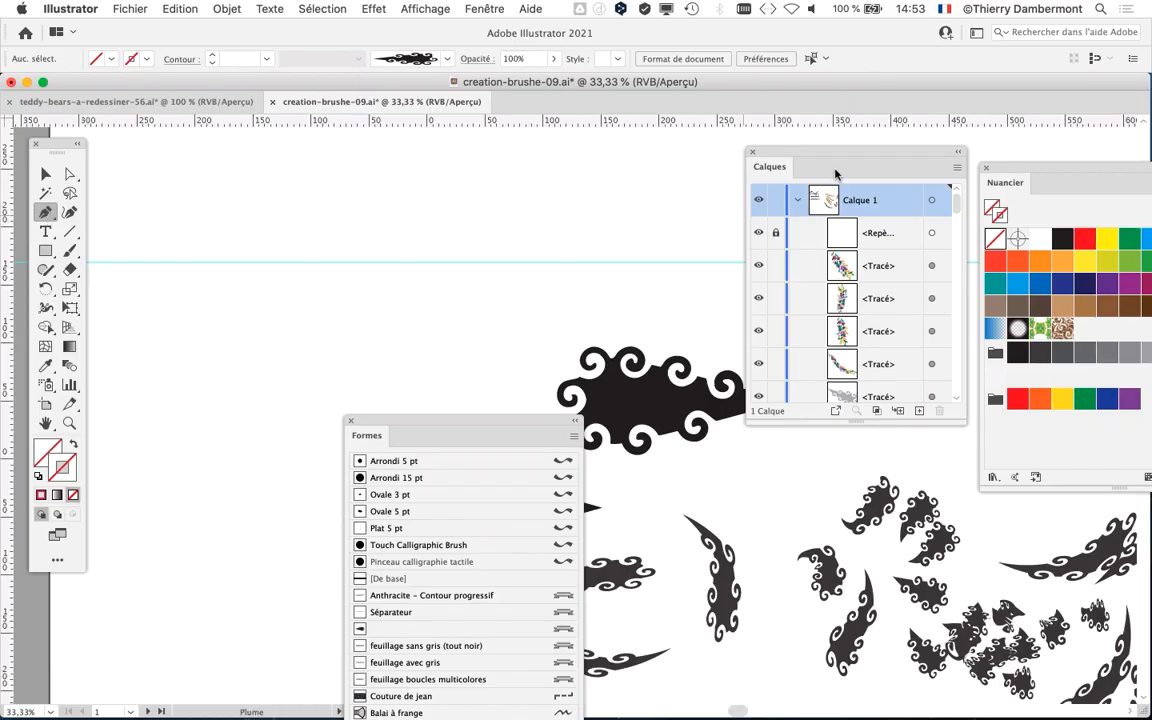
pyautogui.moveTo(831, 155); pyautogui.dragTo(1041, 149)
pyautogui.moveTo(540, 419); pyautogui.dragTo(669, 556)
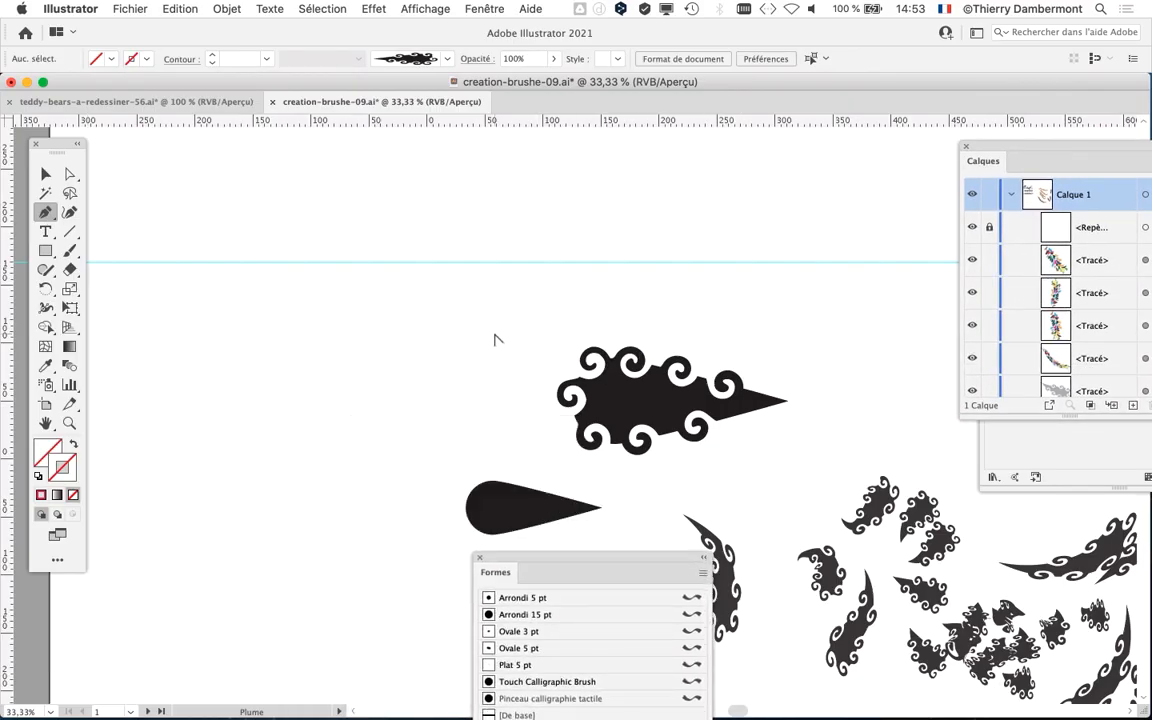
pyautogui.scroll(1, 495, 335)
pyautogui.moveTo(503, 360); pyautogui.dragTo(545, 422)
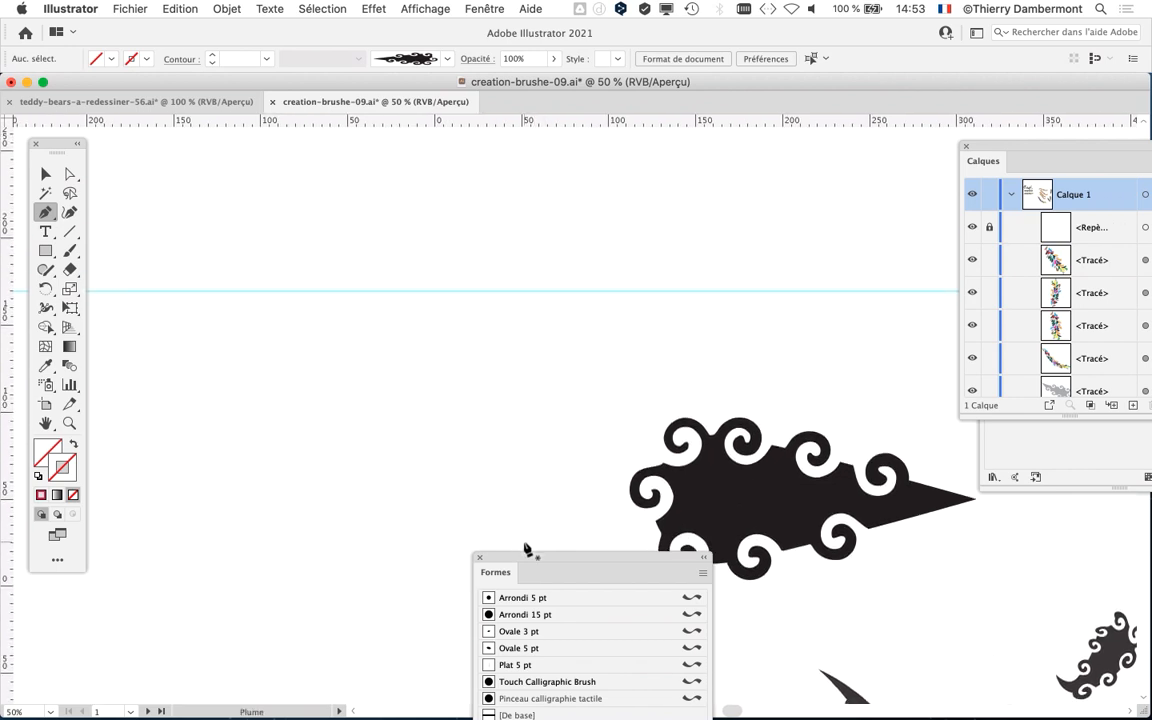
pyautogui.moveTo(543, 561); pyautogui.dragTo(937, 657)
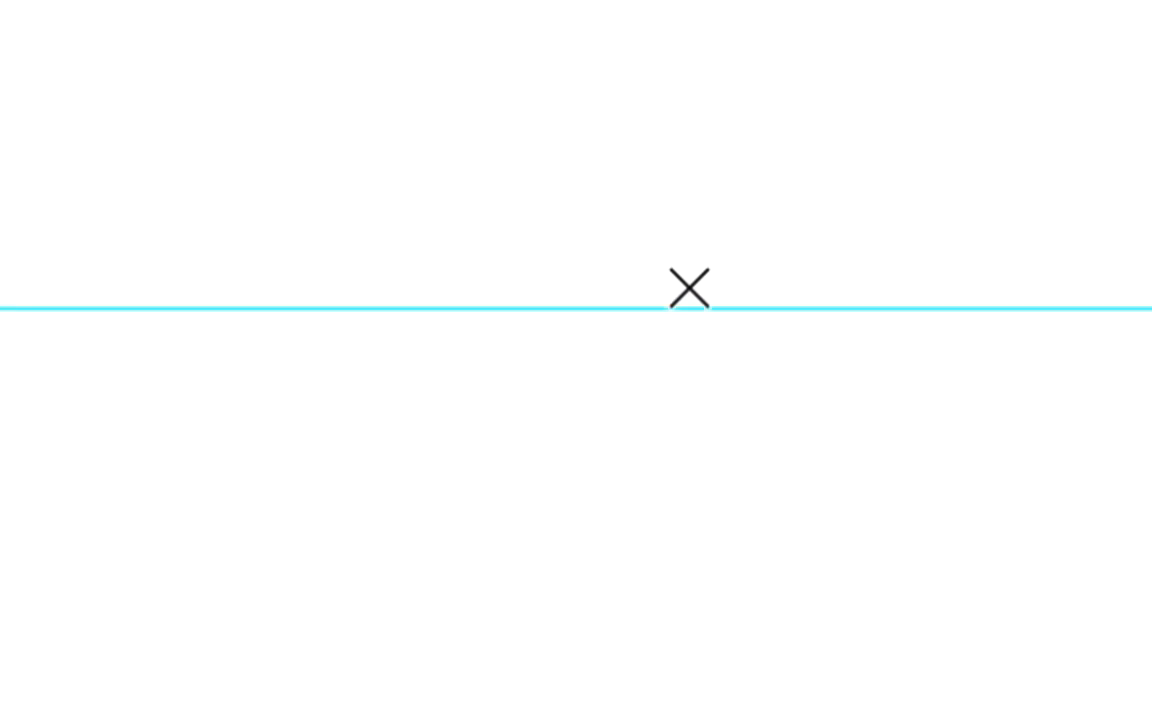
# Draw a straight horizontal baseline just above the guide with the Pen tool, running from right to left.
pyautogui.click(689, 287)
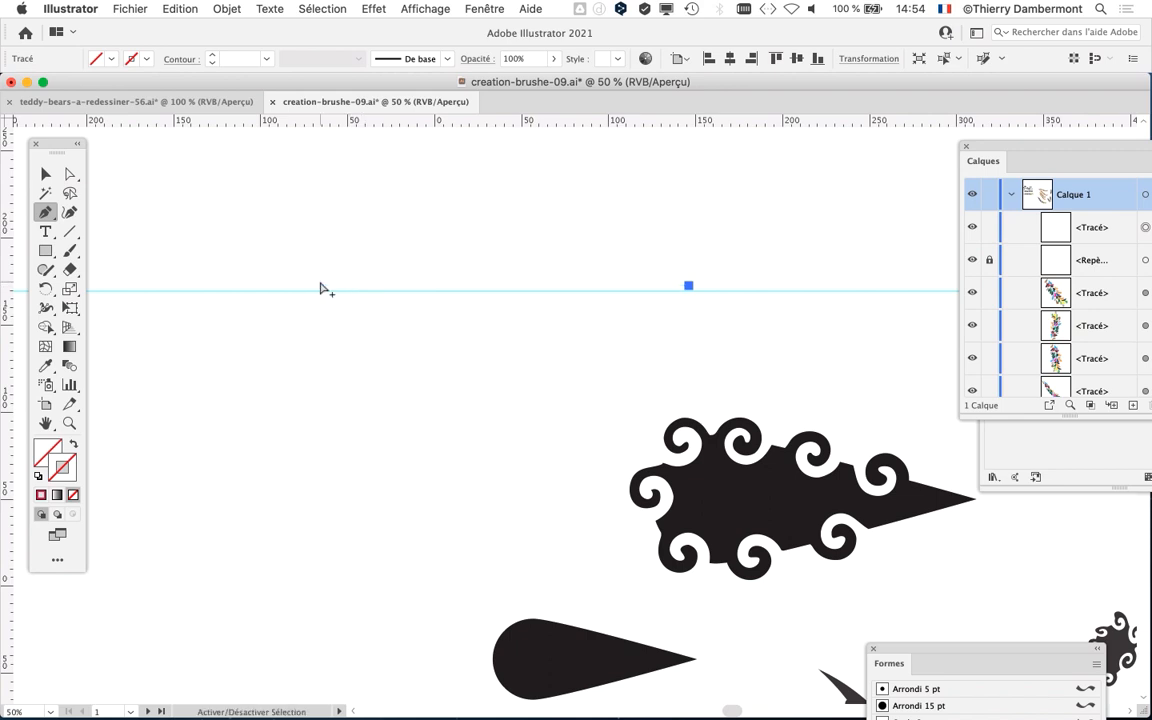
pyautogui.click(320, 284)
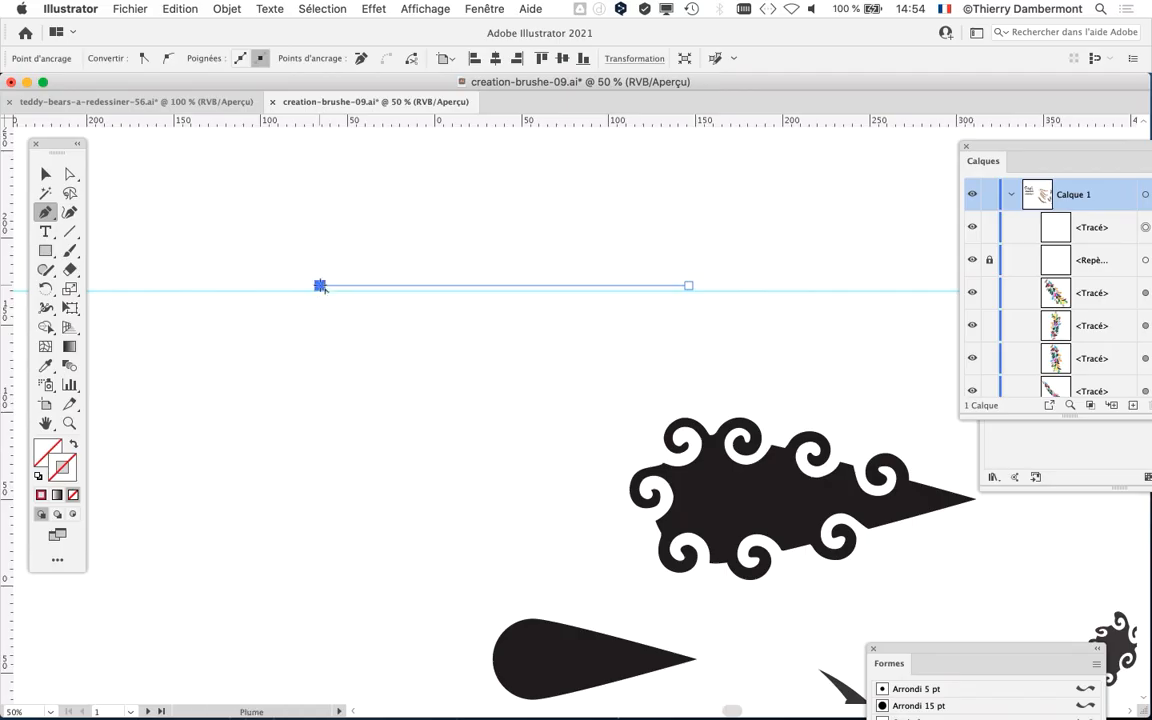
pyautogui.click(317, 279)
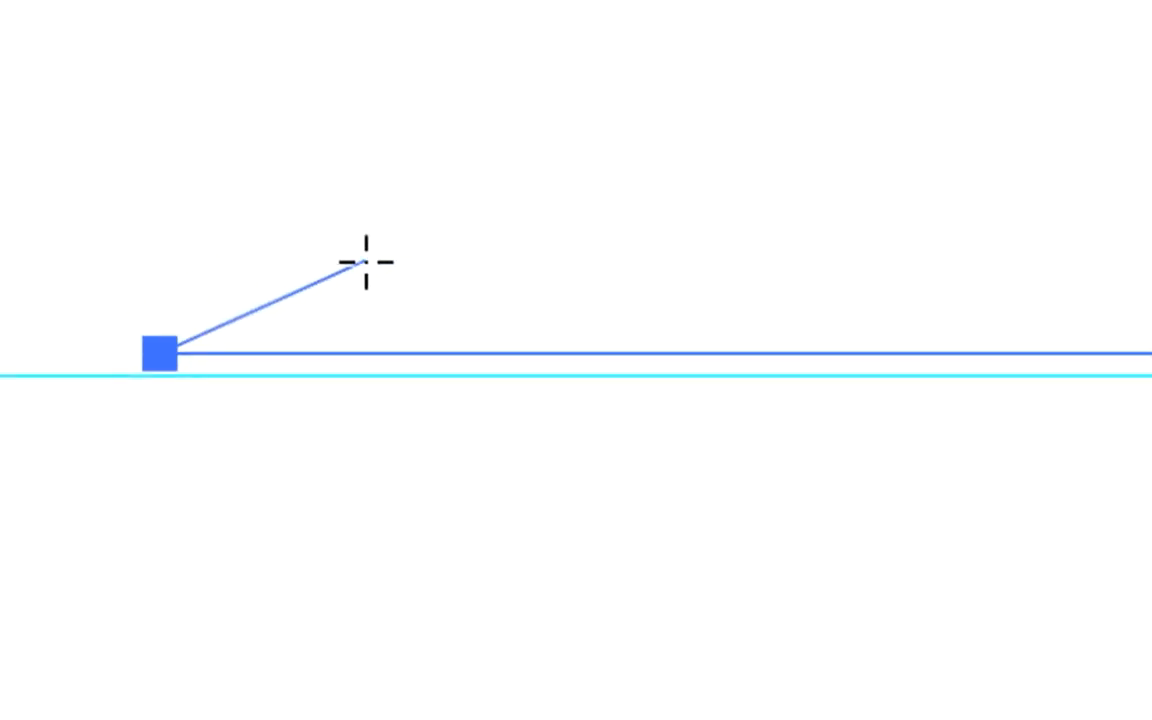
# Add a smooth anchor above the baseline's left end and reshape it into a gentle rising curve.
pyautogui.moveTo(353, 270); pyautogui.dragTo(375, 257)
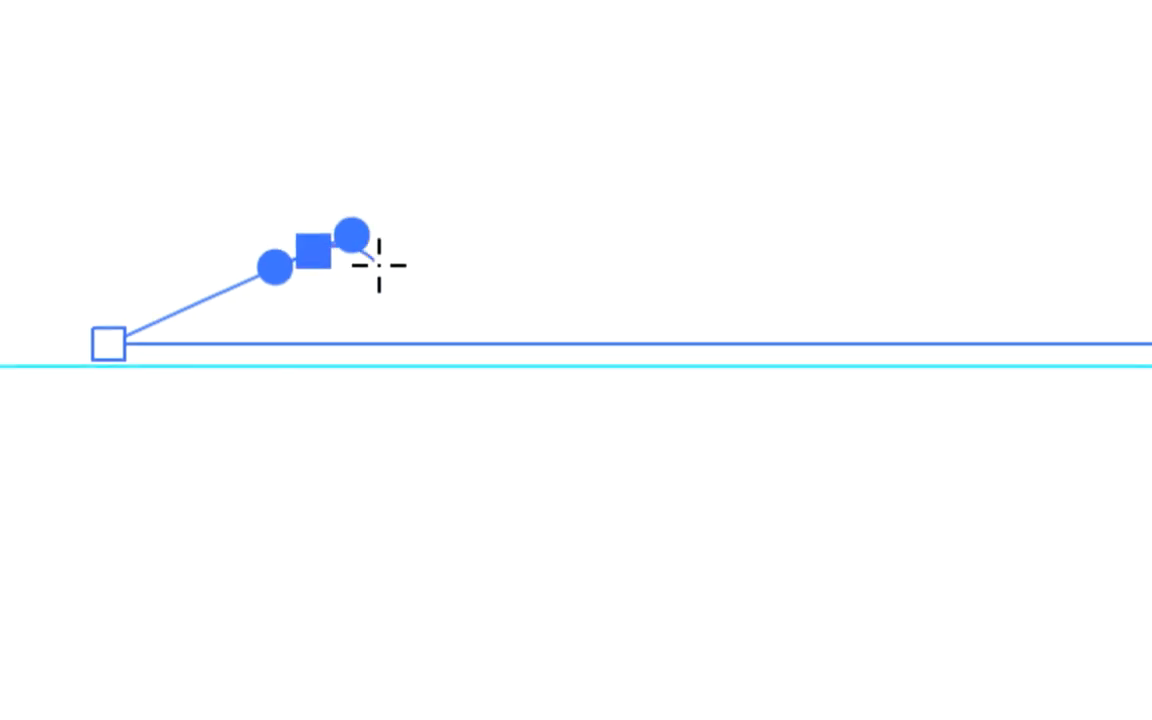
pyautogui.press('a')
pyautogui.moveTo(319, 255); pyautogui.dragTo(423, 96)
pyautogui.moveTo(387, 230); pyautogui.dragTo(262, 383)
pyautogui.moveTo(361, 261); pyautogui.dragTo(347, 257)
pyautogui.press('p')
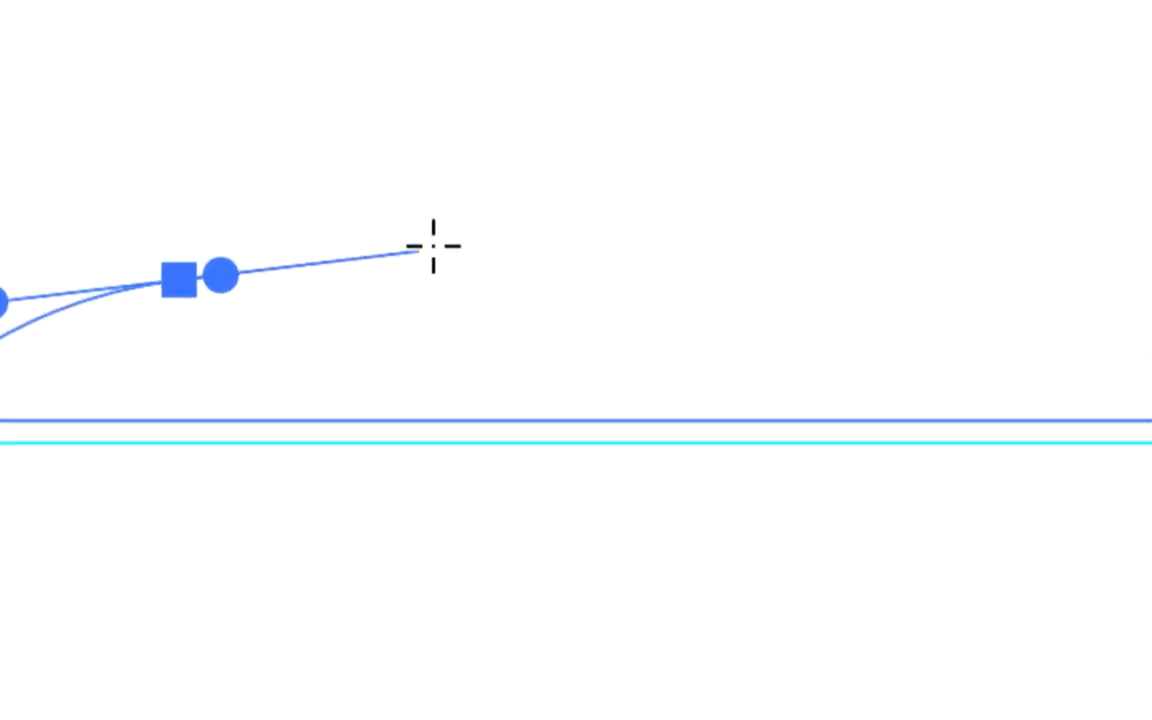
# Continue the curve rightward through smooth anchors, rising to a hump and descending toward the baseline's right end.
pyautogui.moveTo(530, 206); pyautogui.dragTo(555, 192)
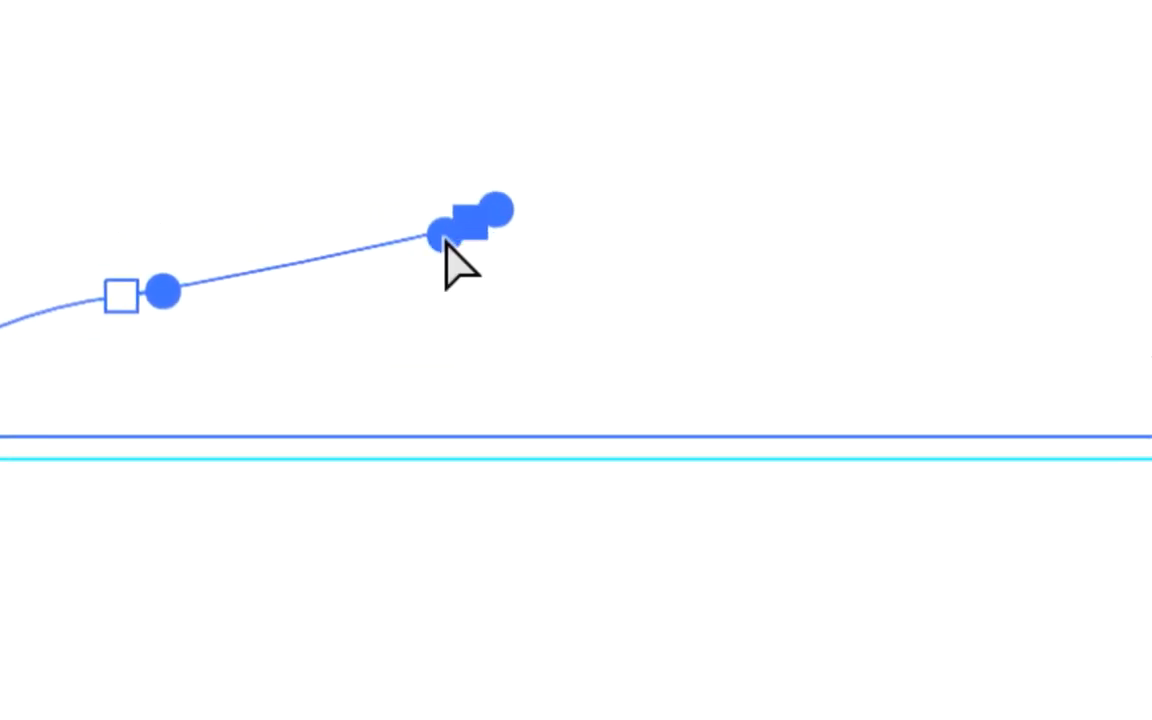
pyautogui.moveTo(447, 244); pyautogui.dragTo(429, 244)
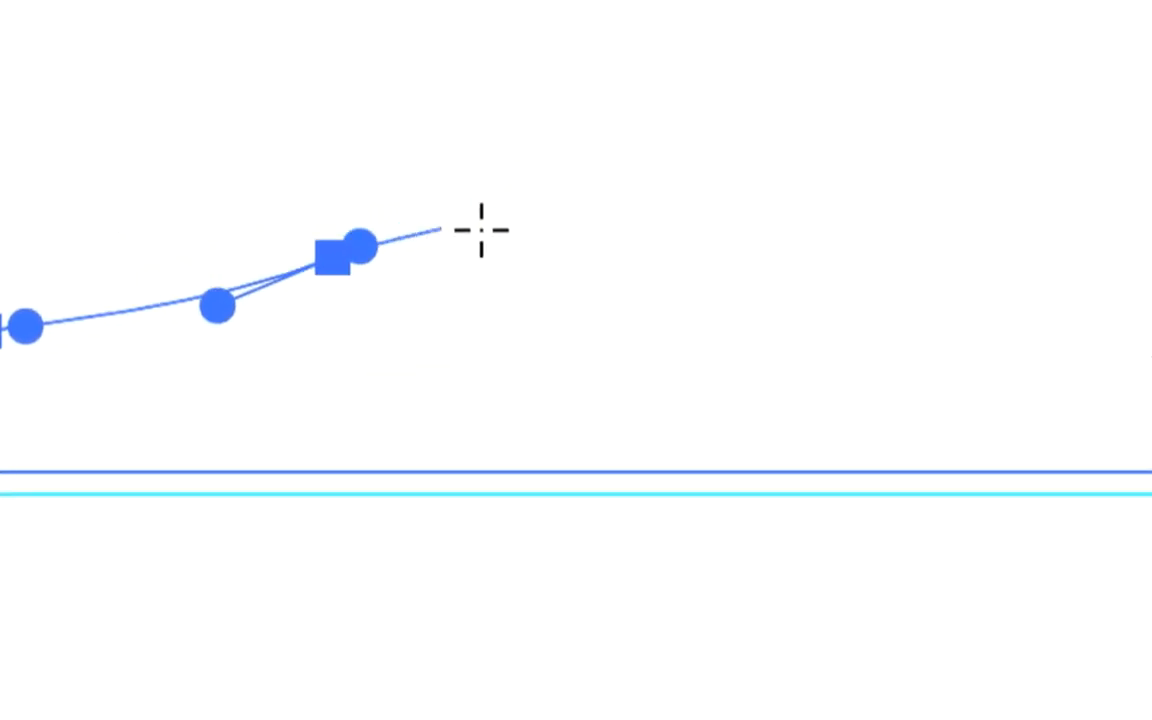
pyautogui.moveTo(532, 217); pyautogui.dragTo(447, 235)
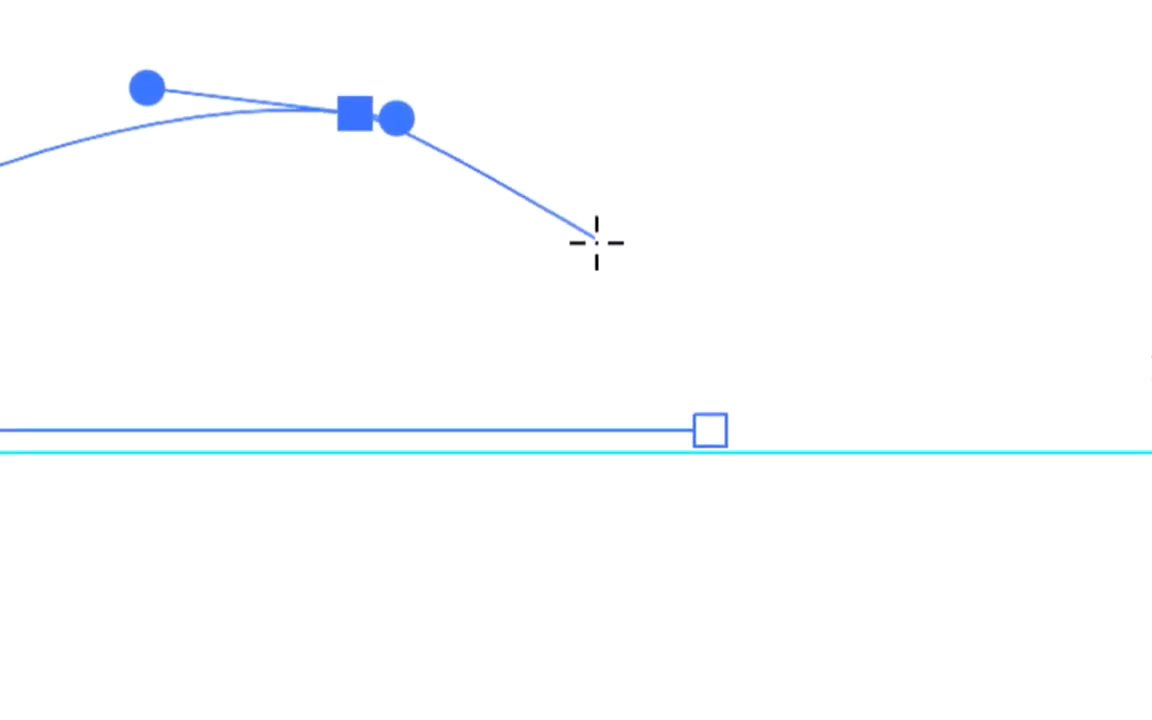
pyautogui.moveTo(596, 242); pyautogui.dragTo(607, 285)
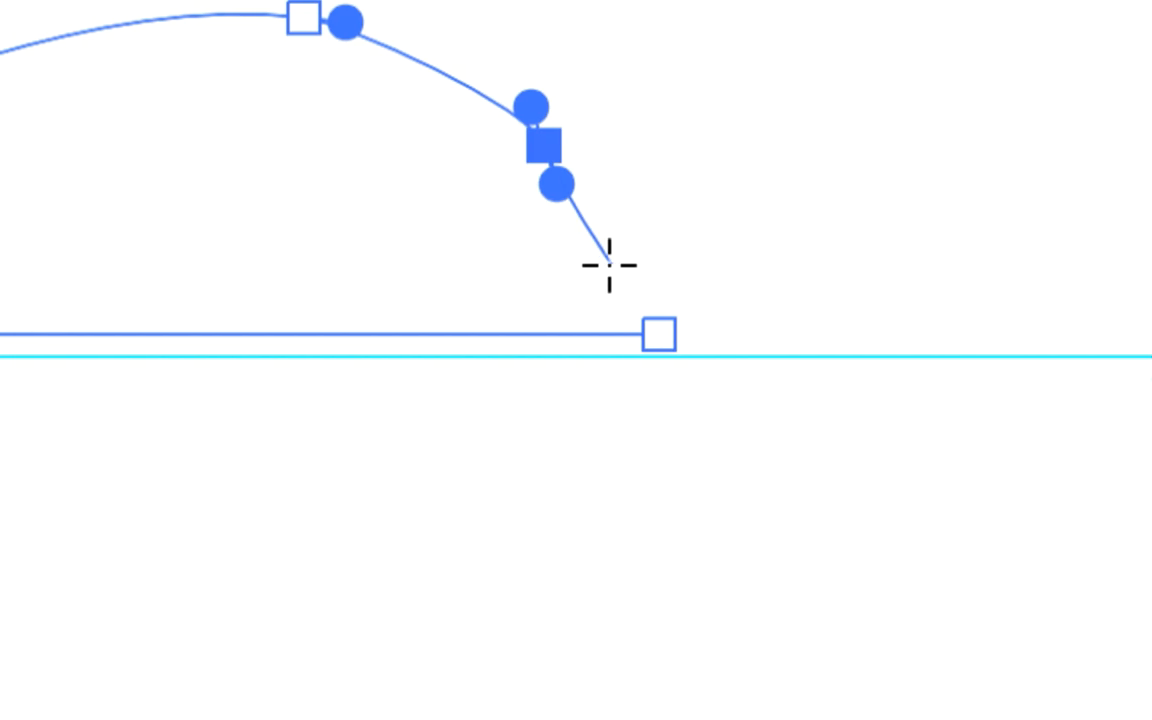
pyautogui.moveTo(612, 267)
pyautogui.mouseDown()
pyautogui.moveTo(630, 296)
pyautogui.moveTo(619, 270)
pyautogui.mouseUp()
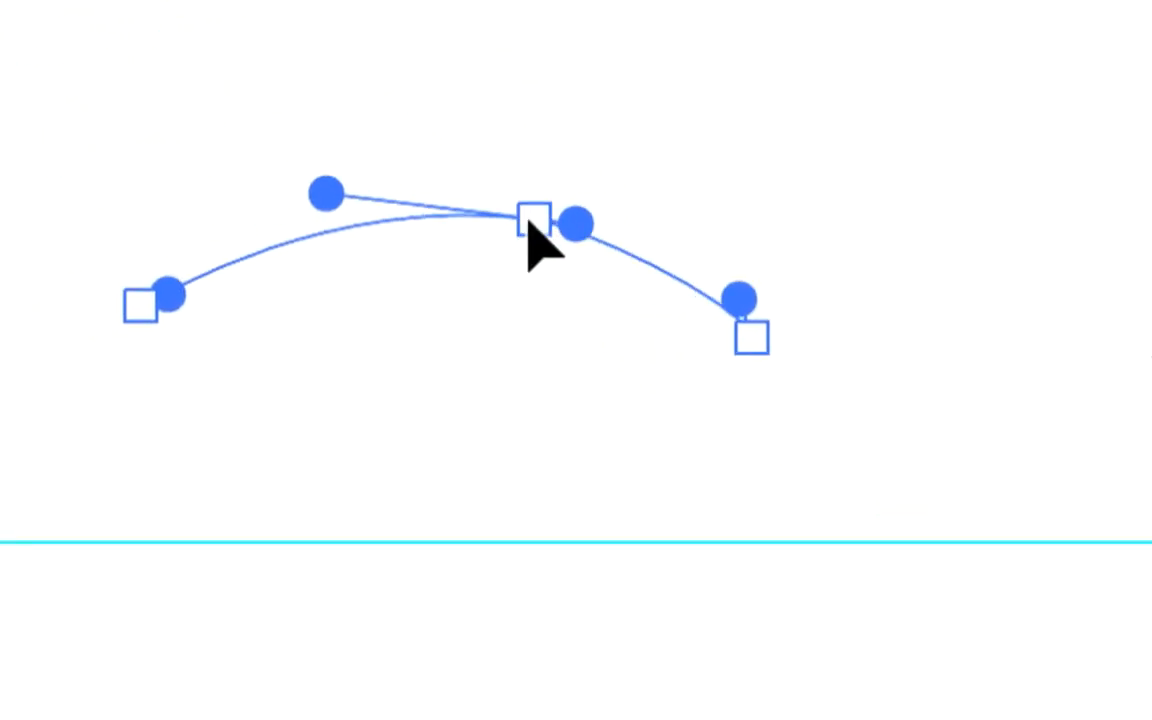
# Adjust the anchors and handles of the hump, flattening its tail above the baseline's right end and lowering the left rise.
pyautogui.moveTo(528, 222); pyautogui.dragTo(489, 253)
pyautogui.moveTo(752, 338); pyautogui.dragTo(693, 381)
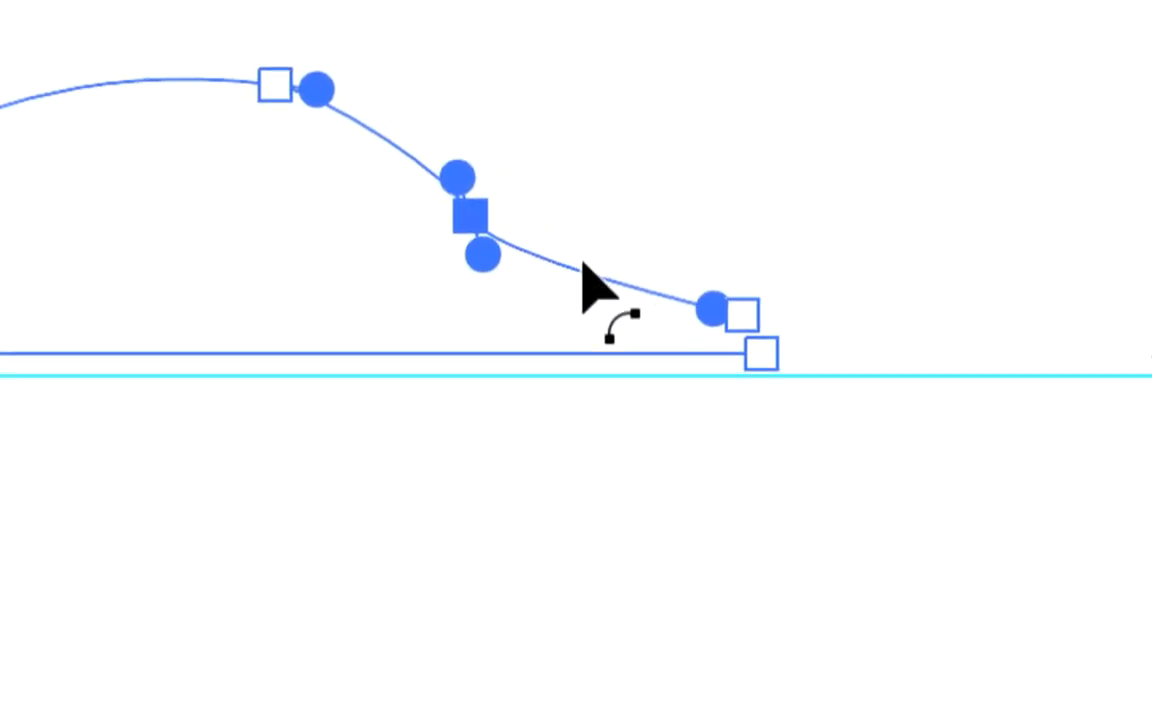
pyautogui.moveTo(712, 310); pyautogui.dragTo(573, 271)
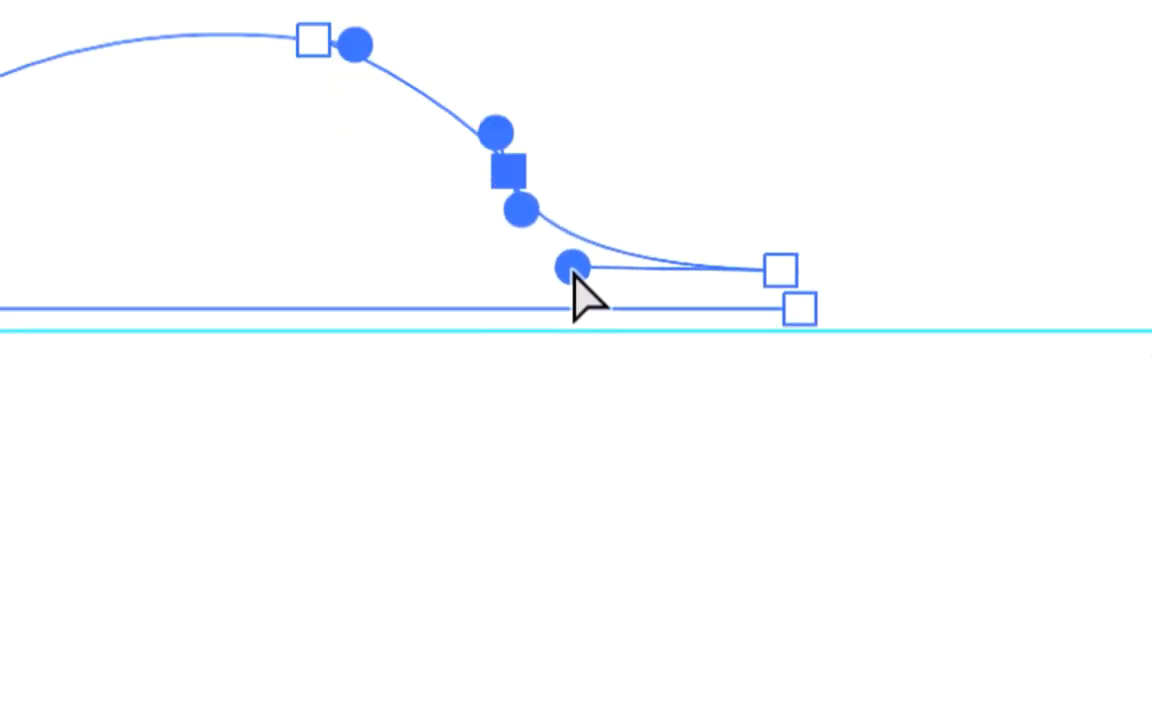
pyautogui.moveTo(781, 270); pyautogui.dragTo(796, 264)
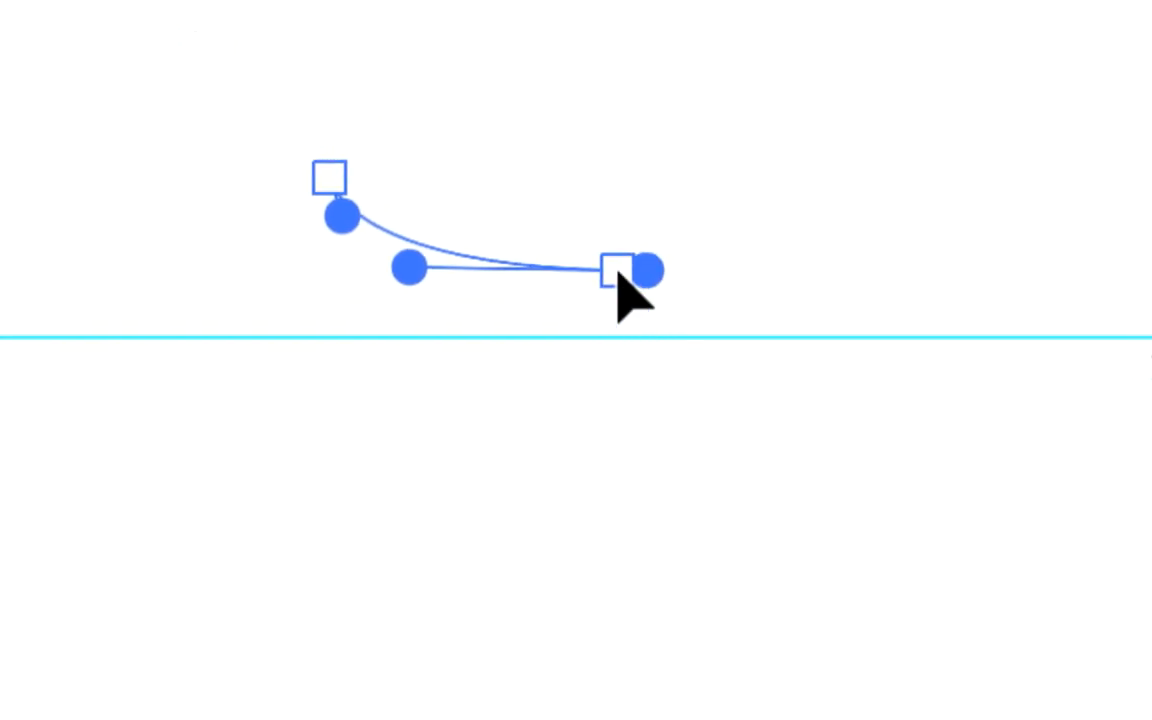
pyautogui.moveTo(617, 272); pyautogui.dragTo(628, 268)
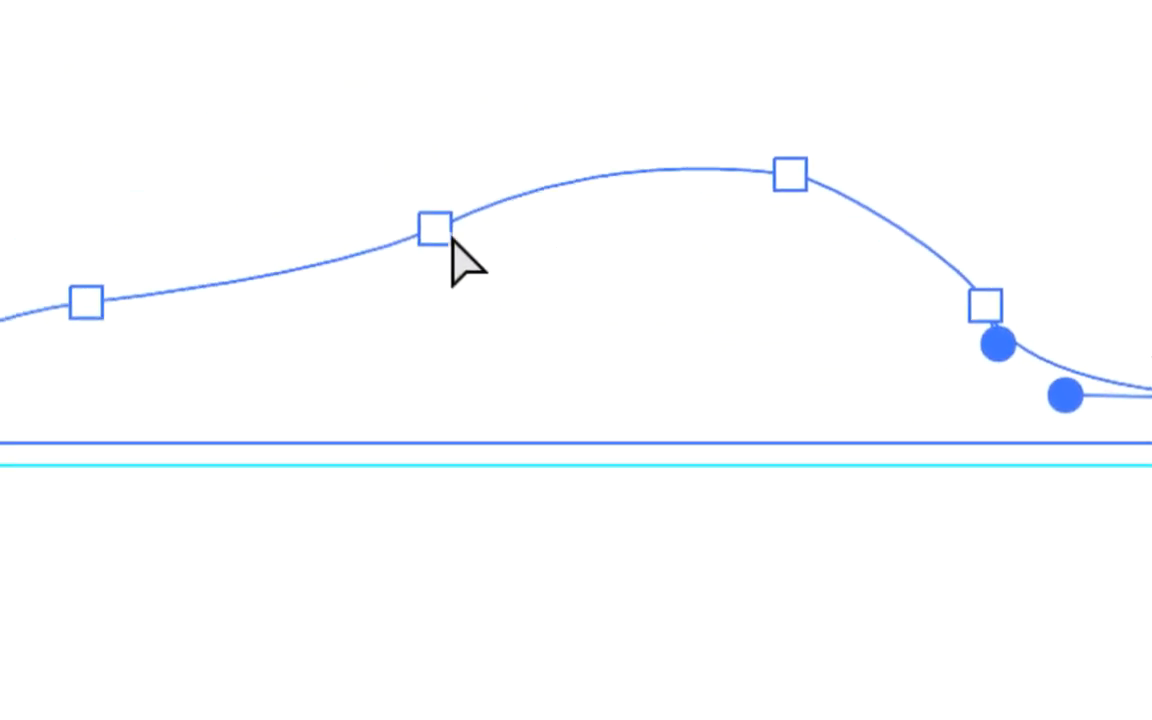
pyautogui.moveTo(86, 301); pyautogui.dragTo(133, 342)
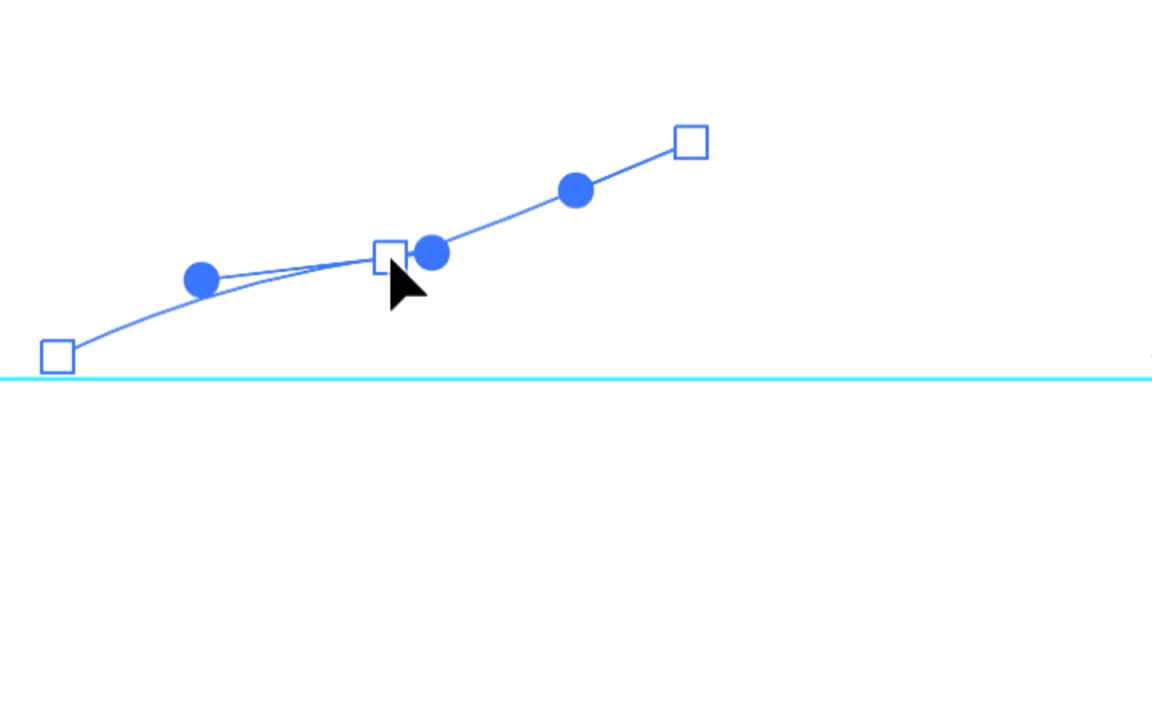
pyautogui.moveTo(390, 258); pyautogui.dragTo(382, 259)
# Undo the whole humped path and its baseline until only the guide is left in the drawing area.
pyautogui.hotkey('ctrl', 'z')
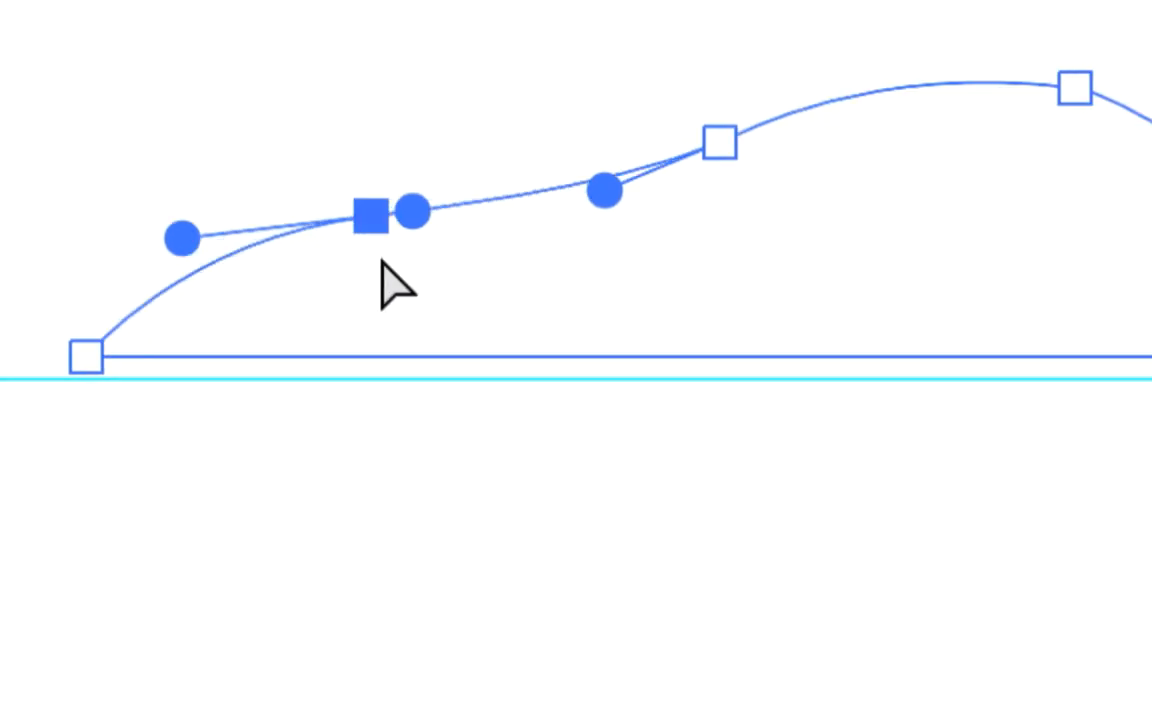
pyautogui.hotkey('ctrl', 'z')
pyautogui.hotkey('ctrl', 'z')
pyautogui.hotkey('ctrl', 'z')
pyautogui.hotkey('ctrl', 'z')
pyautogui.hotkey('ctrl', 'z')
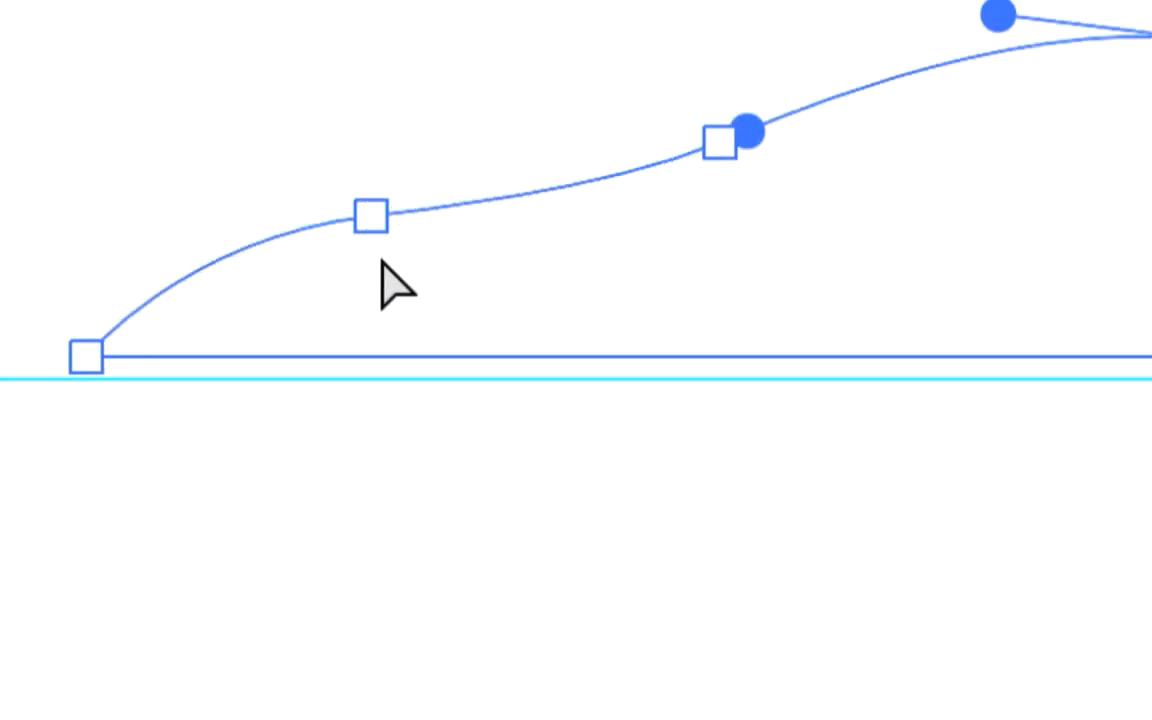
pyautogui.hotkey('ctrl', 'z')
pyautogui.hotkey('ctrl', 'z')
pyautogui.hotkey('ctrl', 'z')
pyautogui.hotkey('ctrl', 'z')
pyautogui.hotkey('ctrl', 'z')
pyautogui.hotkey('ctrl', 'z')
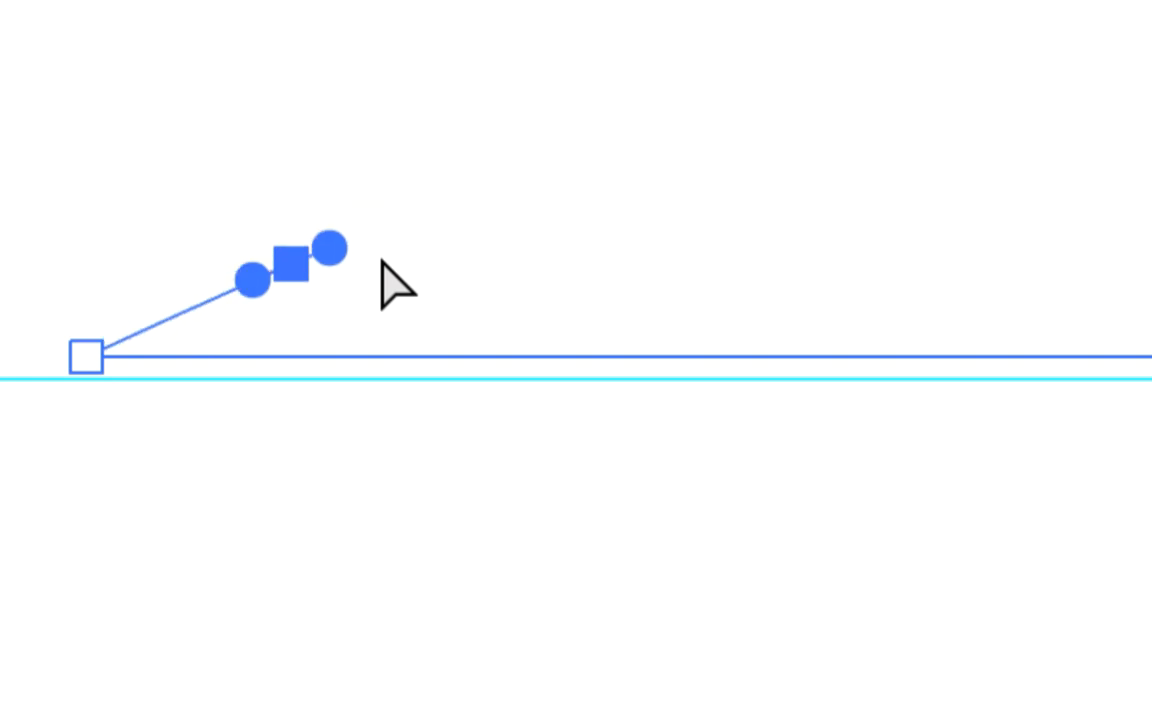
pyautogui.hotkey('ctrl', 'z')
pyautogui.hotkey('ctrl', 'z')
pyautogui.hotkey('ctrl', 'z')
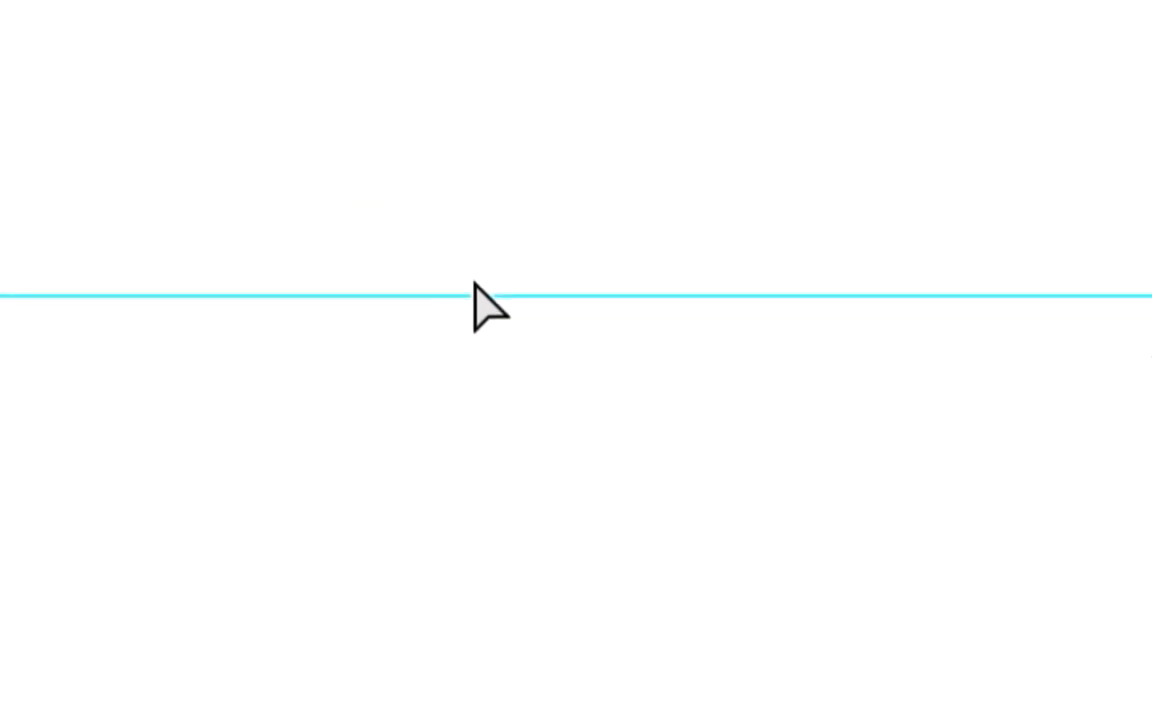
pyautogui.hotkey('ctrl', 'z')
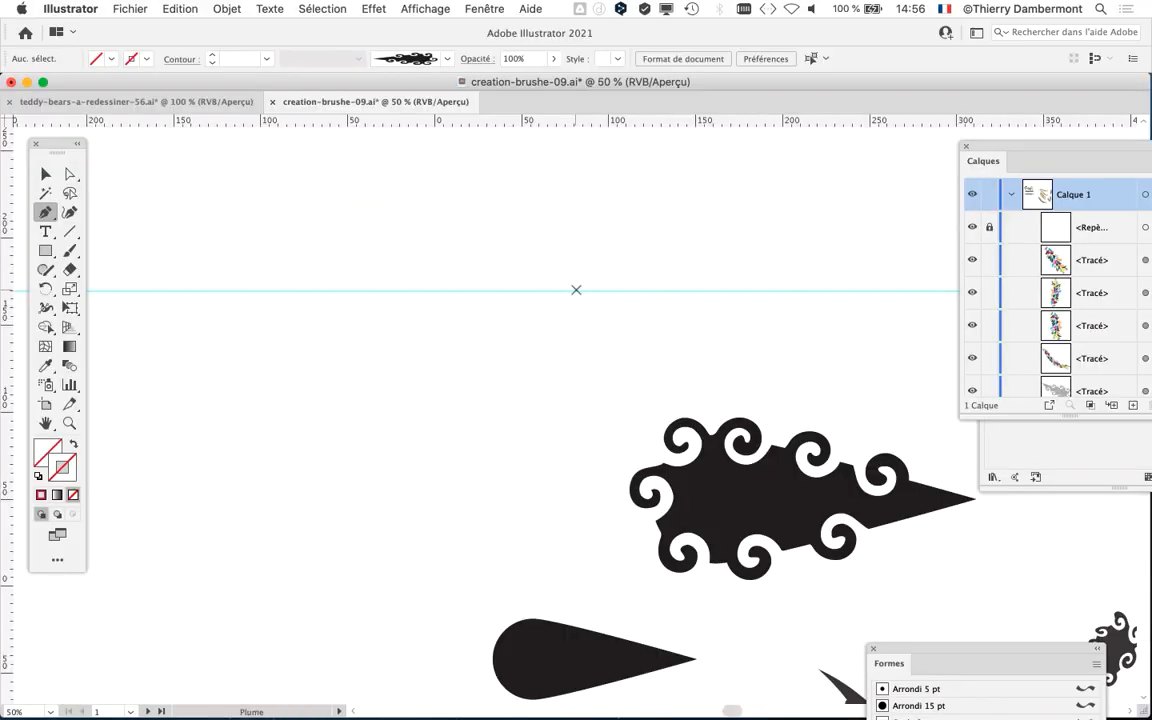
# Extend the humped curve's tail to an end anchor directly above the baseline's right end.
pyautogui.moveTo(620, 311); pyautogui.dragTo(681, 386)
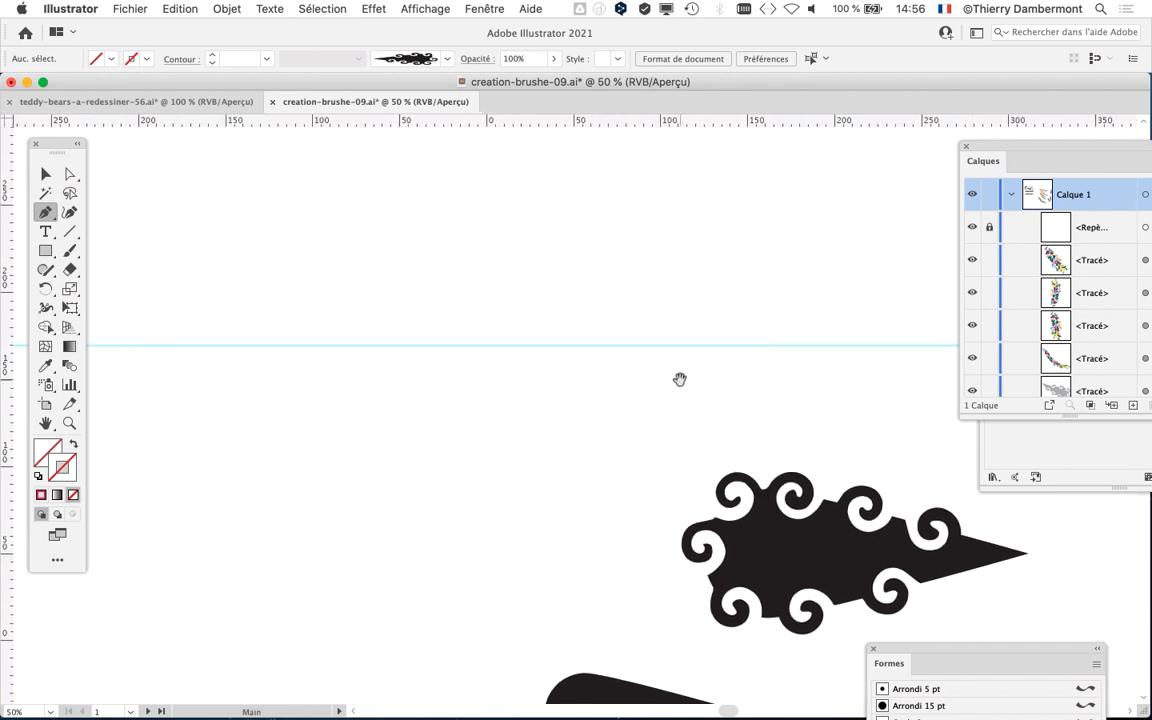
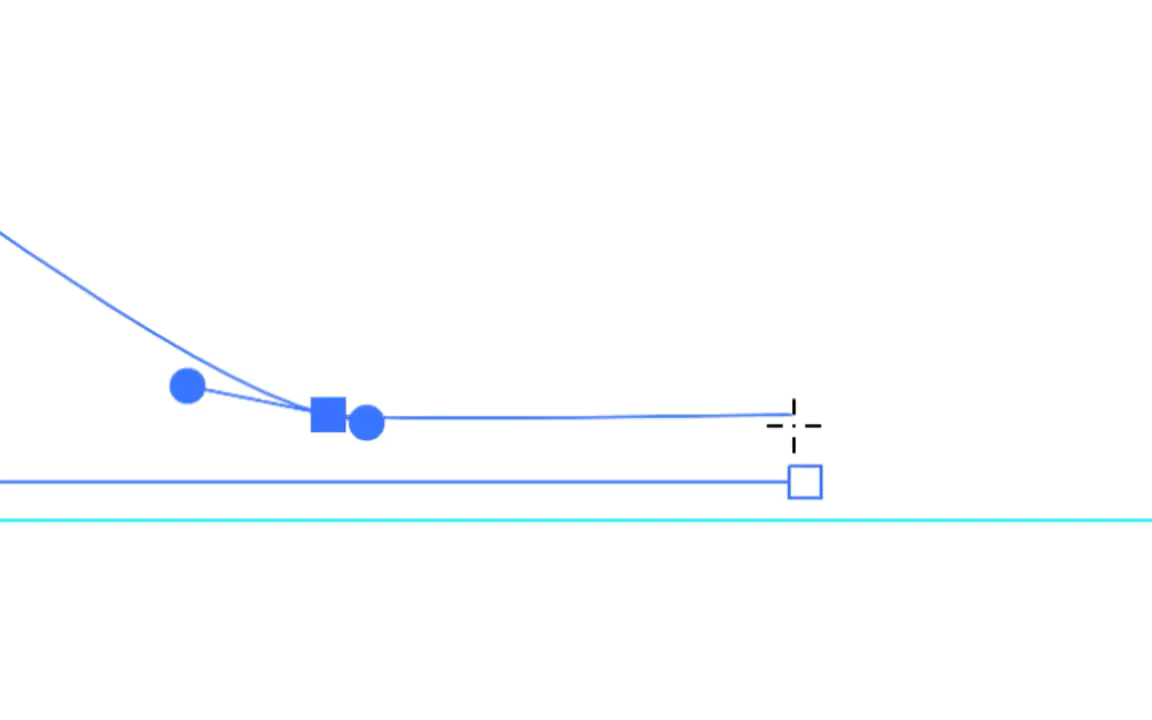
pyautogui.click(795, 413)
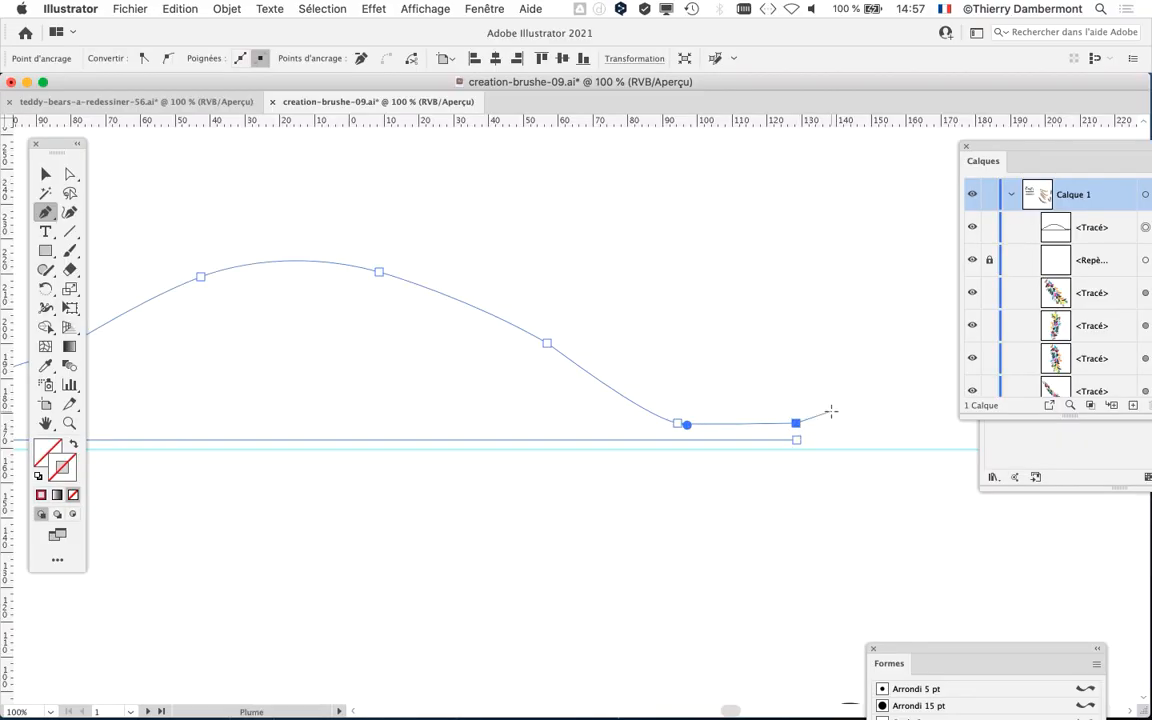
pyautogui.moveTo(534, 524); pyautogui.dragTo(656, 522)
pyautogui.scroll(-1, 656, 523)
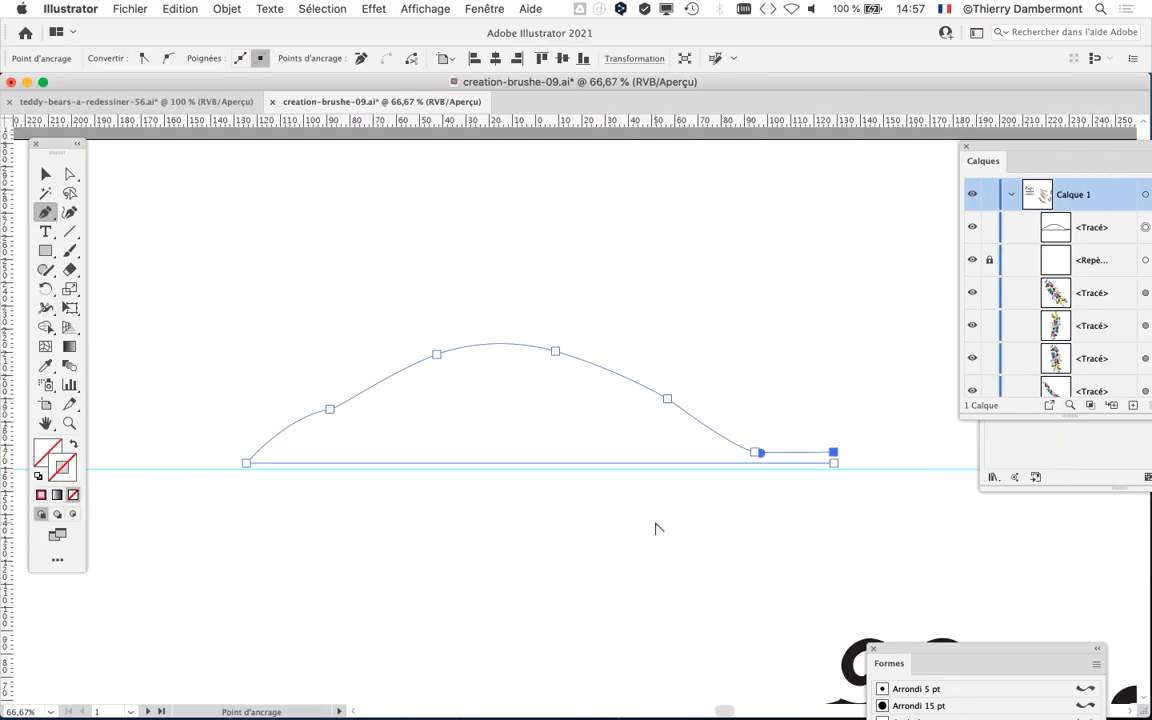
# Remove the entire humped path and its baseline from the area around the guide.
pyautogui.press('BackSpace')
pyautogui.press('BackSpace')
pyautogui.press('BackSpace')
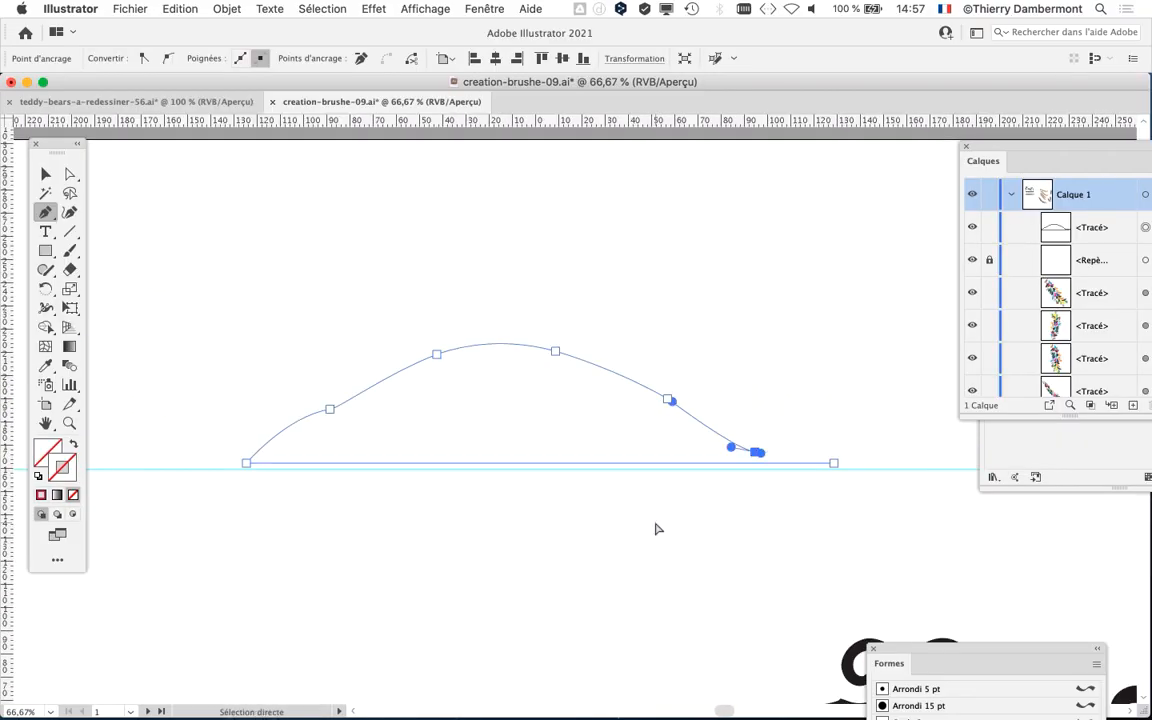
pyautogui.press('BackSpace')
pyautogui.press('BackSpace')
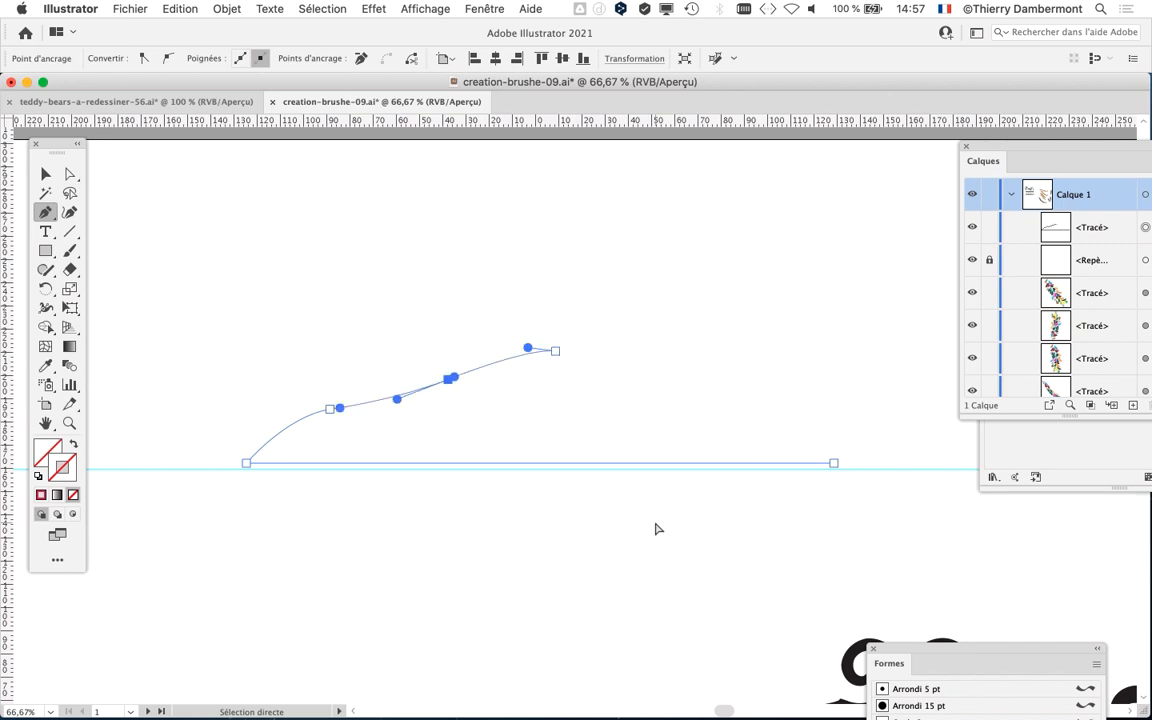
pyautogui.press('BackSpace')
pyautogui.press('BackSpace')
pyautogui.press('BackSpace')
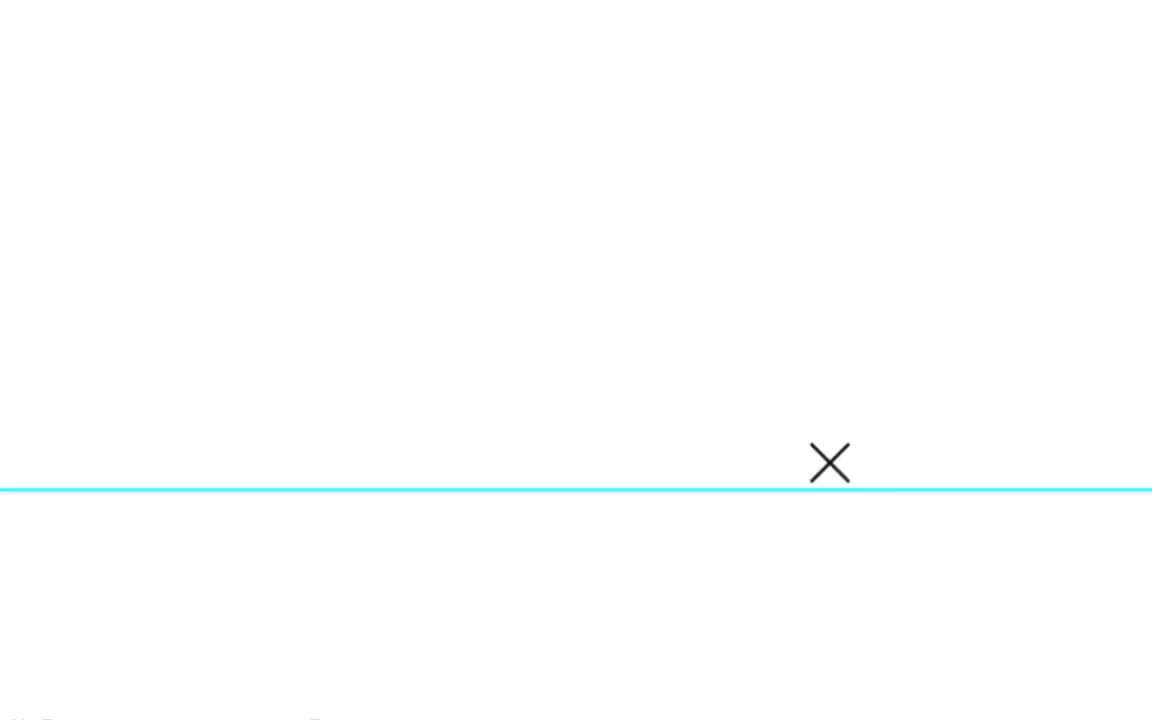
# Draw a longer straight baseline just above the guide, then a smooth anchor curving up from its left end with a lengthened incoming handle.
pyautogui.click(829, 462)
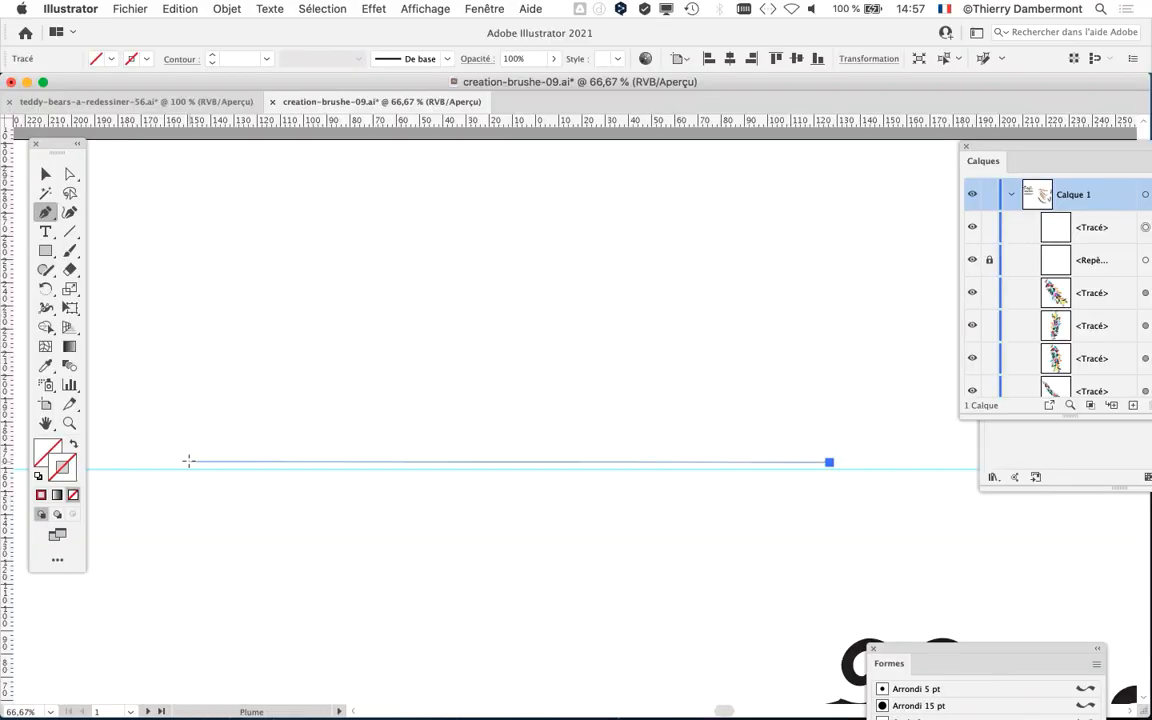
pyautogui.click(183, 462)
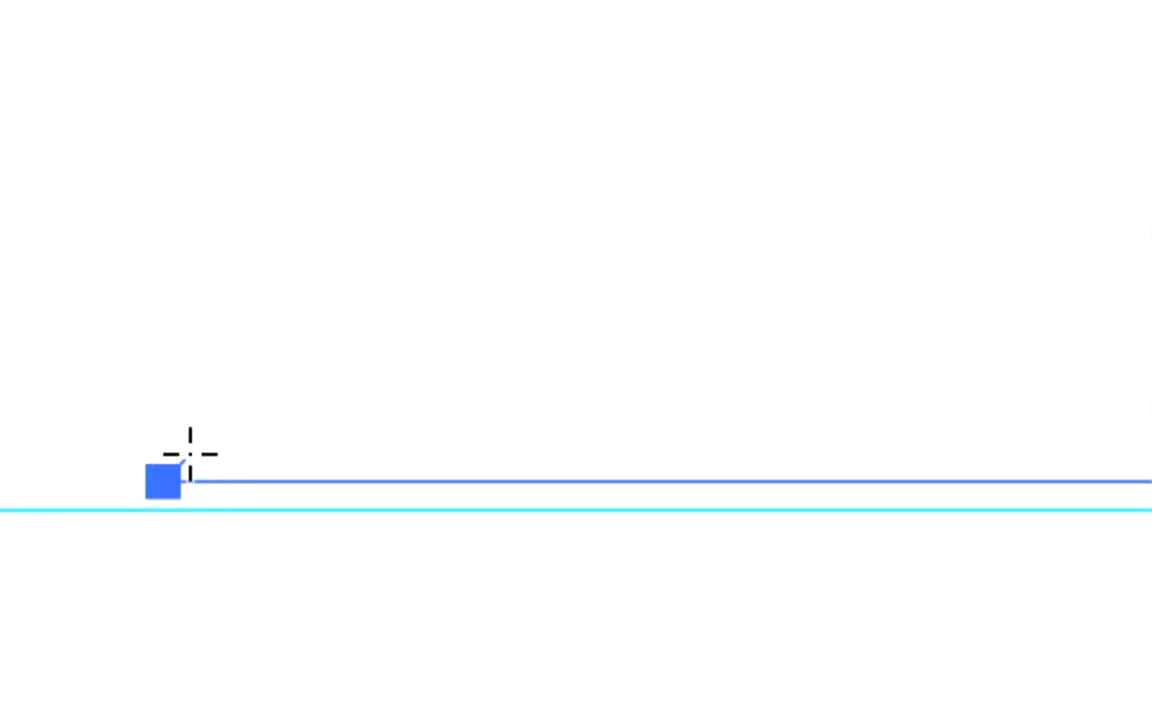
pyautogui.moveTo(250, 421); pyautogui.dragTo(280, 405)
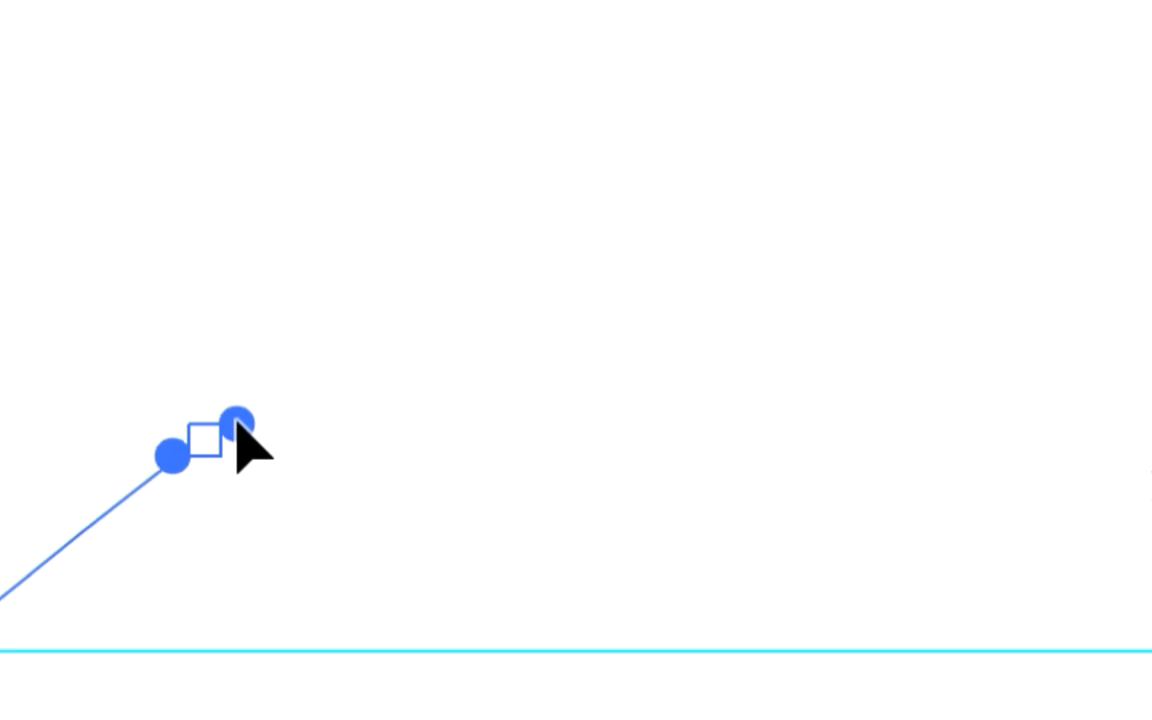
pyautogui.moveTo(238, 424)
pyautogui.mouseDown()
pyautogui.moveTo(242, 471)
pyautogui.moveTo(244, 412)
pyautogui.moveTo(241, 474)
pyautogui.moveTo(238, 392)
pyautogui.moveTo(237, 424)
pyautogui.mouseUp()
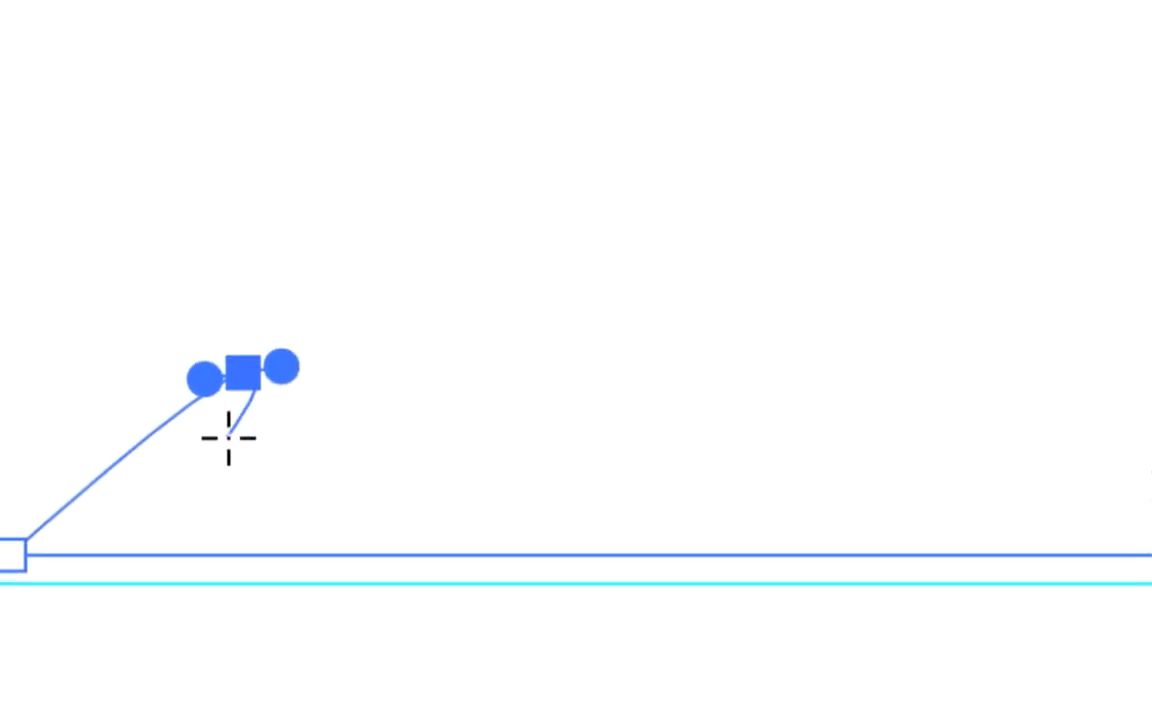
pyautogui.press('a')
pyautogui.moveTo(244, 373); pyautogui.dragTo(417, 351)
pyautogui.moveTo(265, 420); pyautogui.dragTo(207, 427)
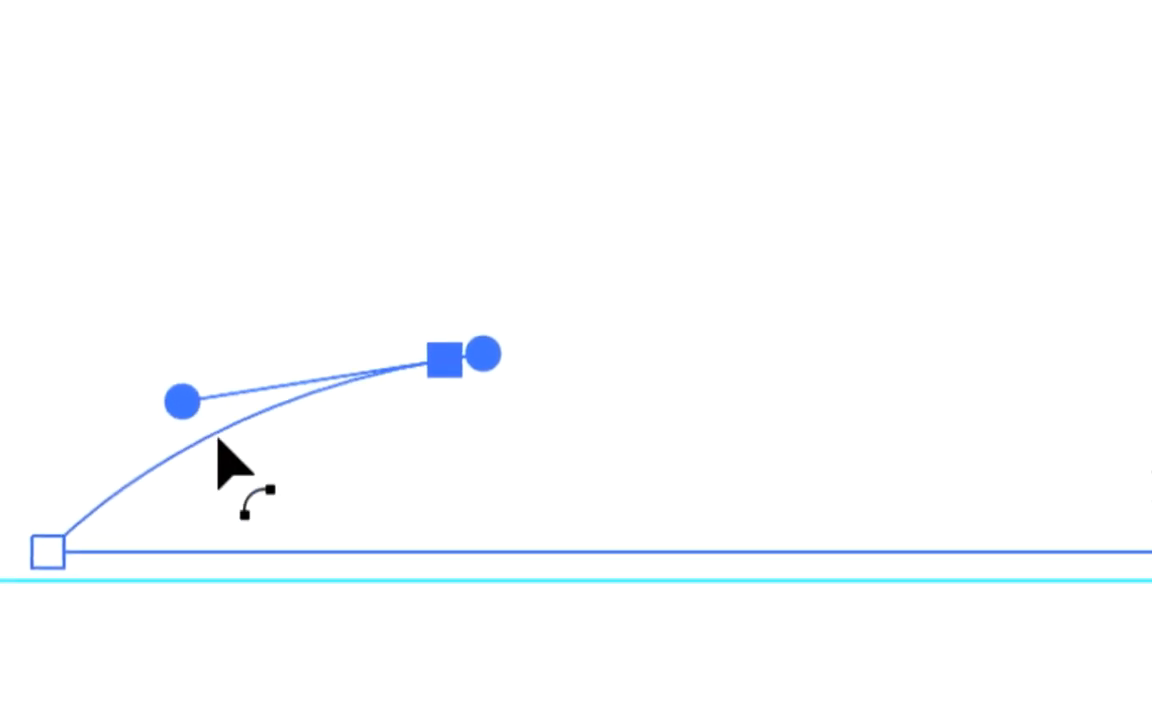
# Add the next anchor higher and farther right along the curve and lengthen its incoming handle downward to the left.
pyautogui.press('p')
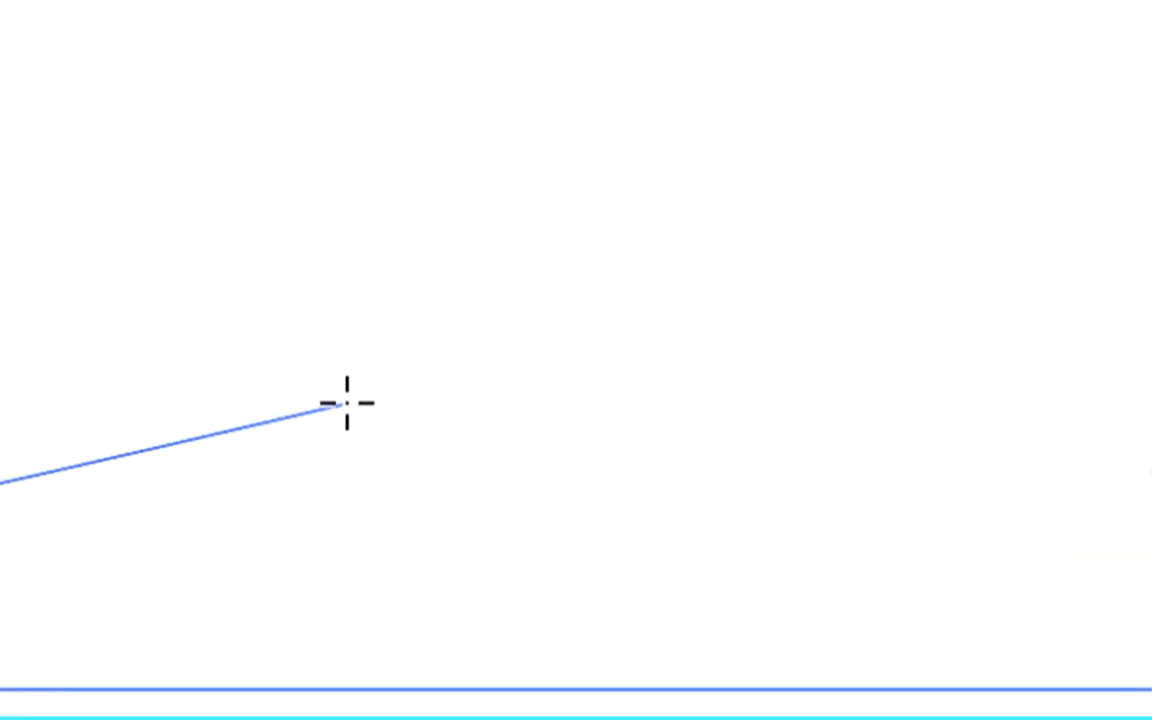
pyautogui.moveTo(347, 401); pyautogui.dragTo(353, 398)
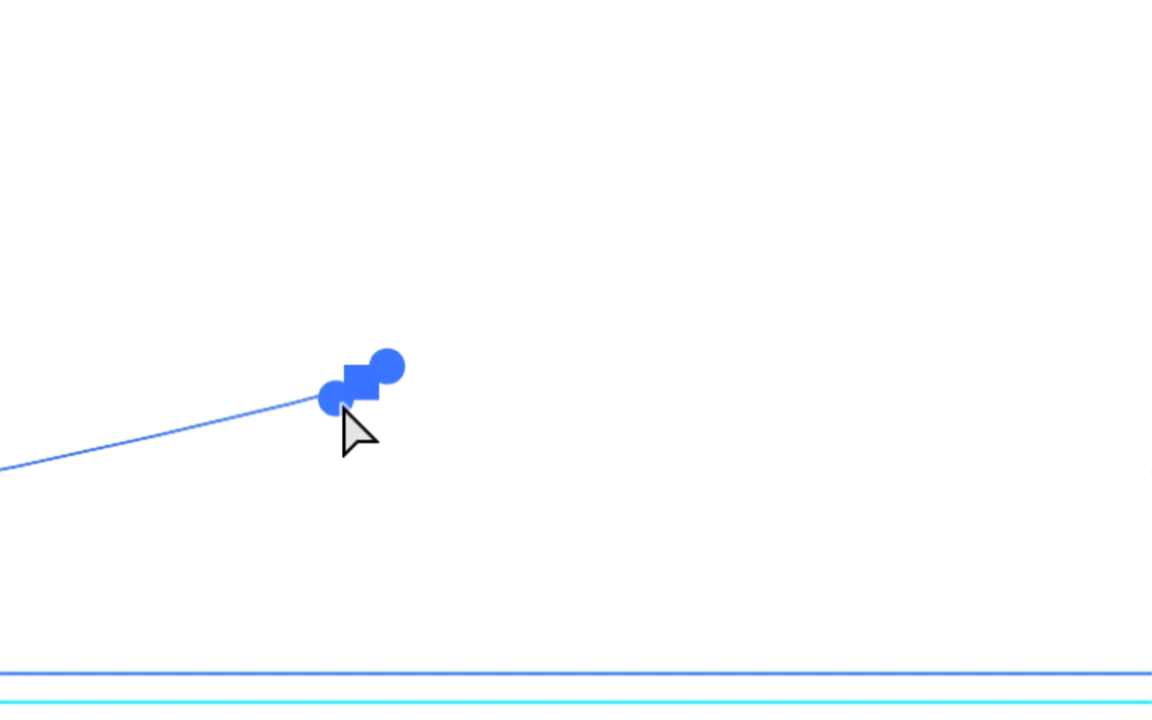
pyautogui.moveTo(303, 431); pyautogui.dragTo(171, 475)
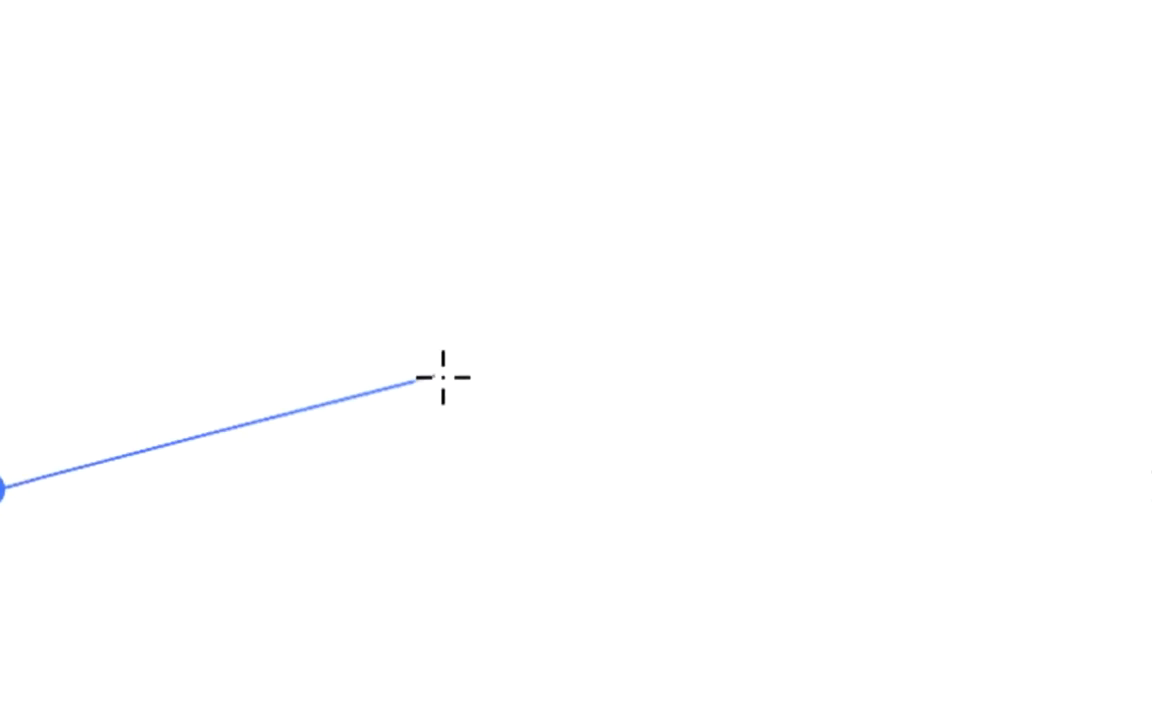
# Continue the hump through a rounded peak, a right shoulder and a low anchor to an end point directly above the baseline's right end.
pyautogui.moveTo(424, 376); pyautogui.dragTo(388, 370)
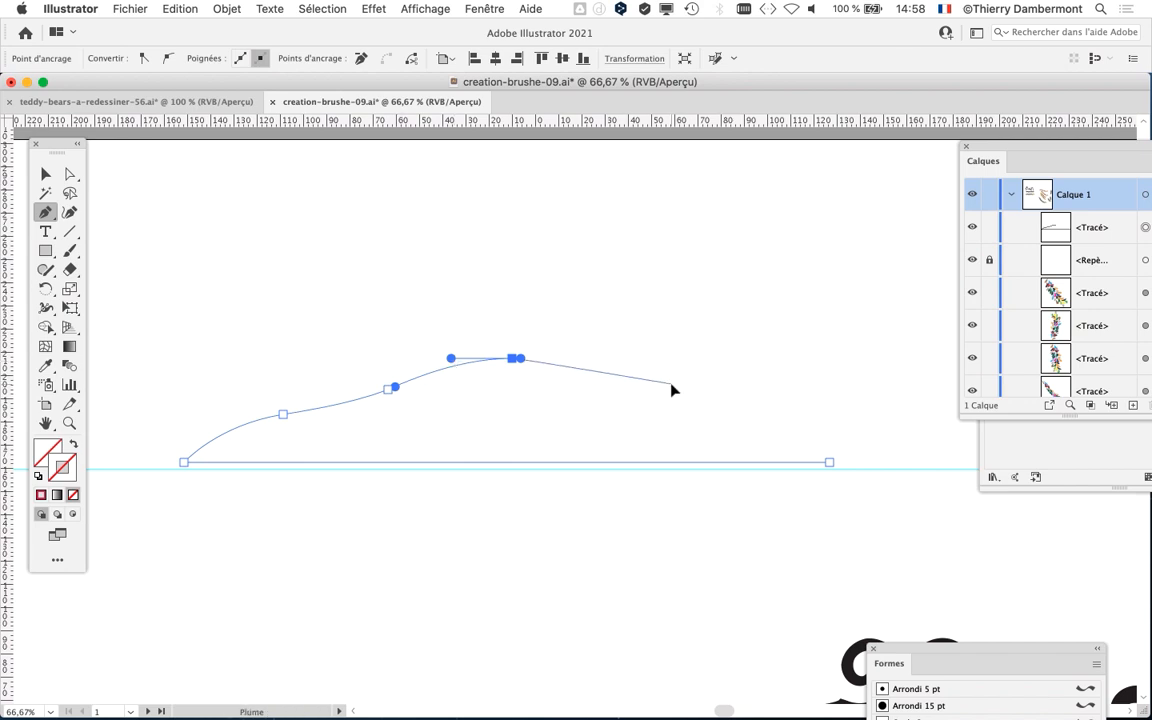
pyautogui.moveTo(670, 384)
pyautogui.mouseDown()
pyautogui.moveTo(684, 391)
pyautogui.moveTo(650, 376)
pyautogui.moveTo(682, 392)
pyautogui.mouseUp()
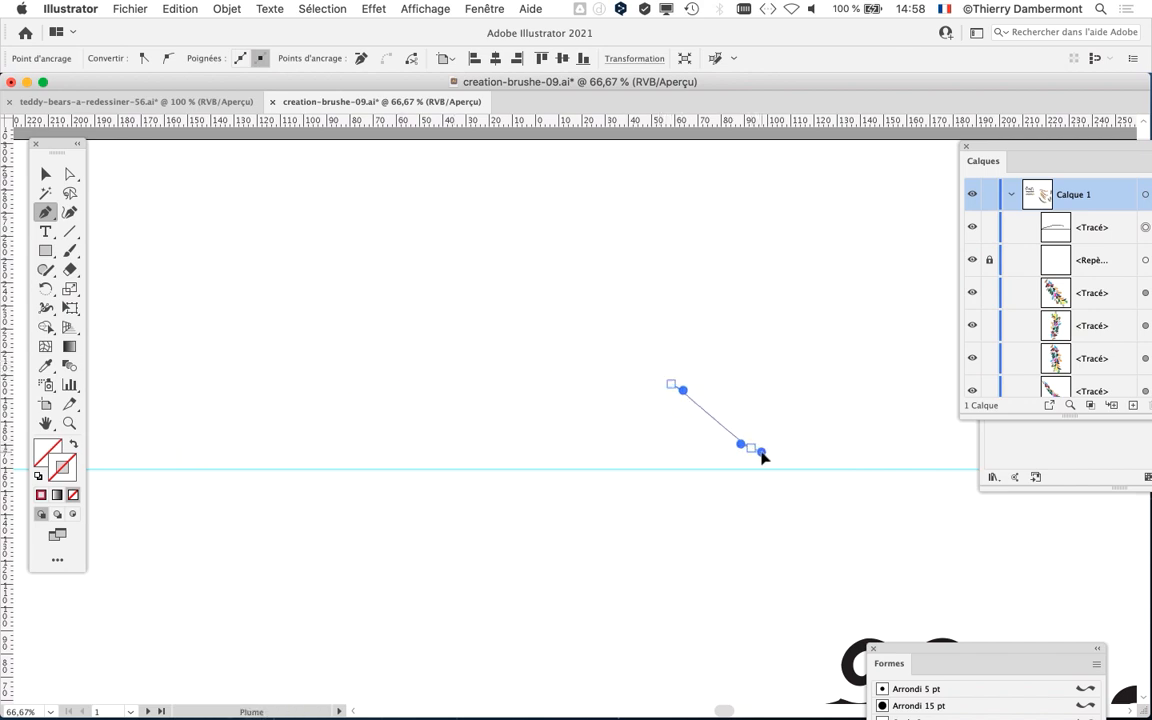
pyautogui.moveTo(762, 455); pyautogui.dragTo(719, 437)
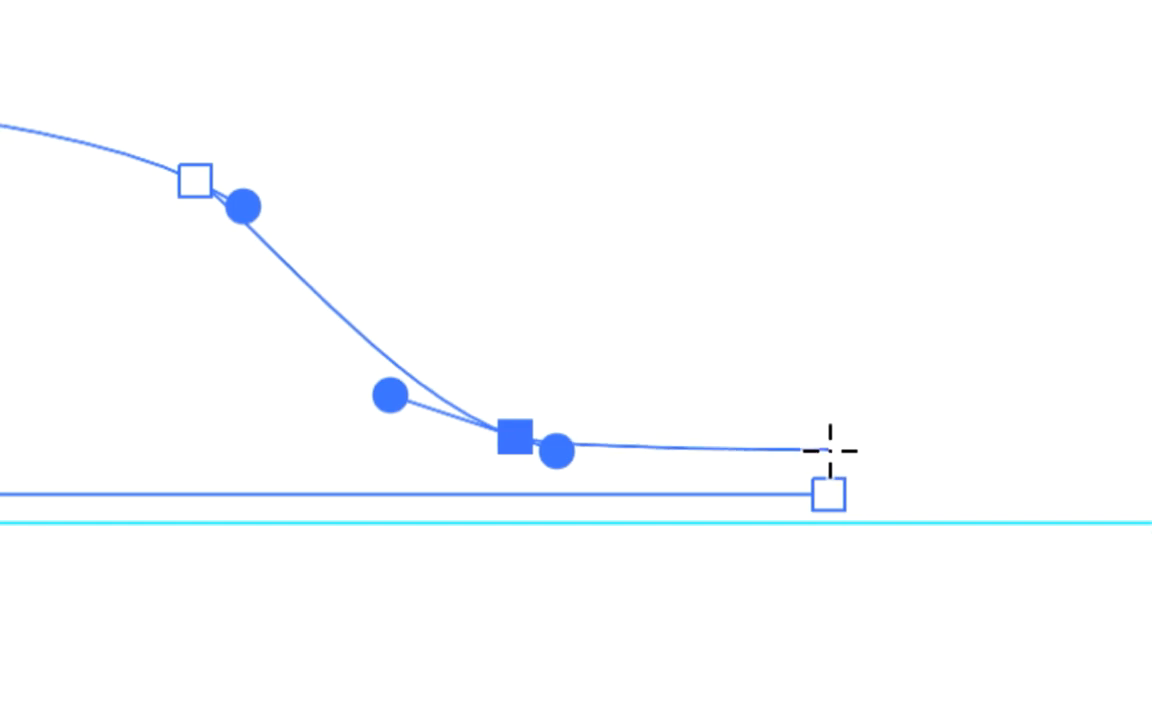
pyautogui.click(829, 450)
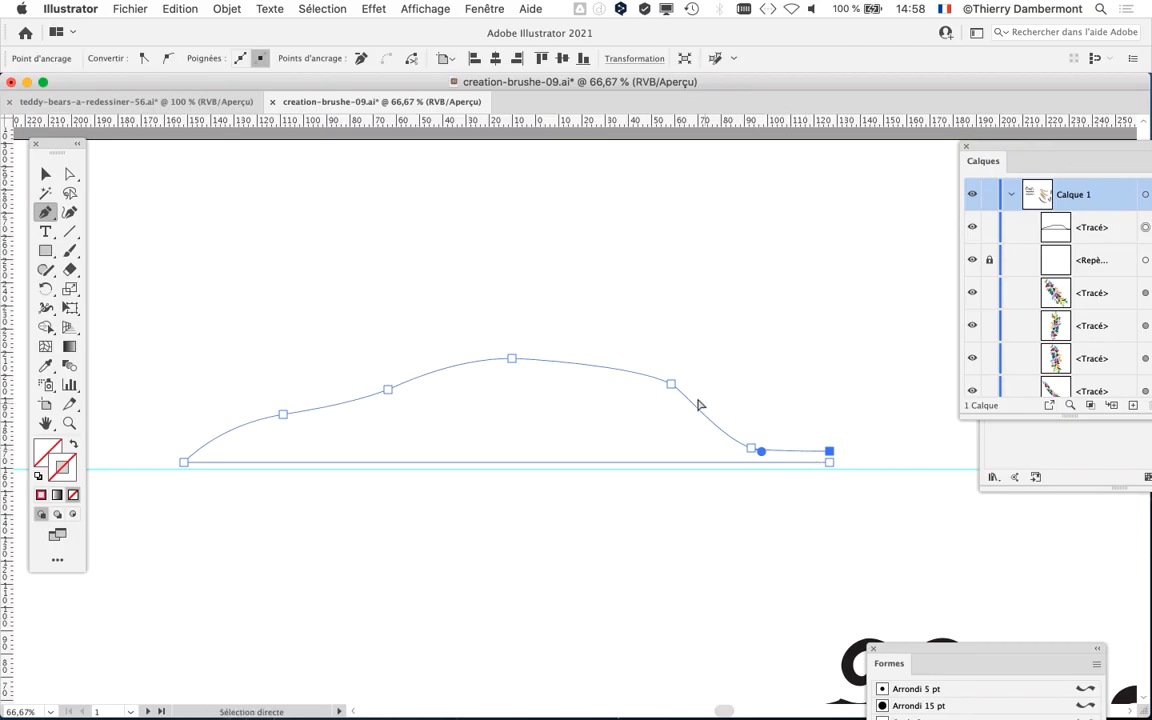
# Reshape the hump by lowering its first left anchor, raising the next anchor and the peak, and repositioning the right shoulder.
pyautogui.moveTo(676, 391); pyautogui.dragTo(643, 391)
pyautogui.click(510, 365)
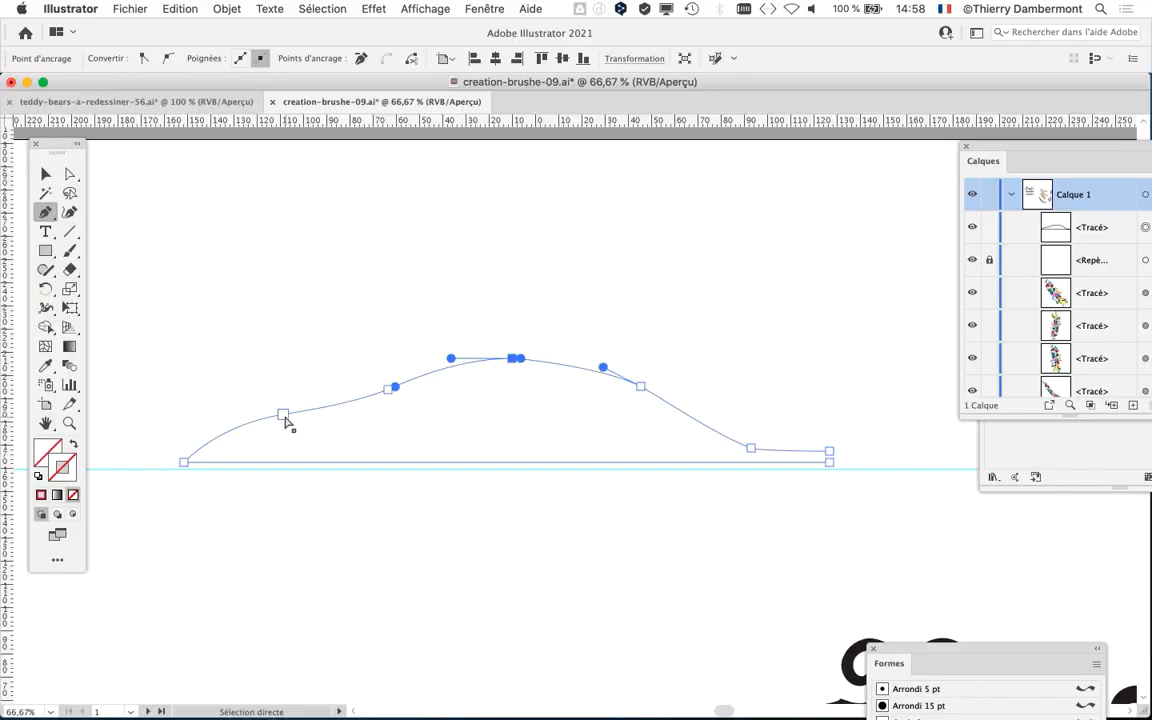
pyautogui.moveTo(285, 416); pyautogui.dragTo(289, 434)
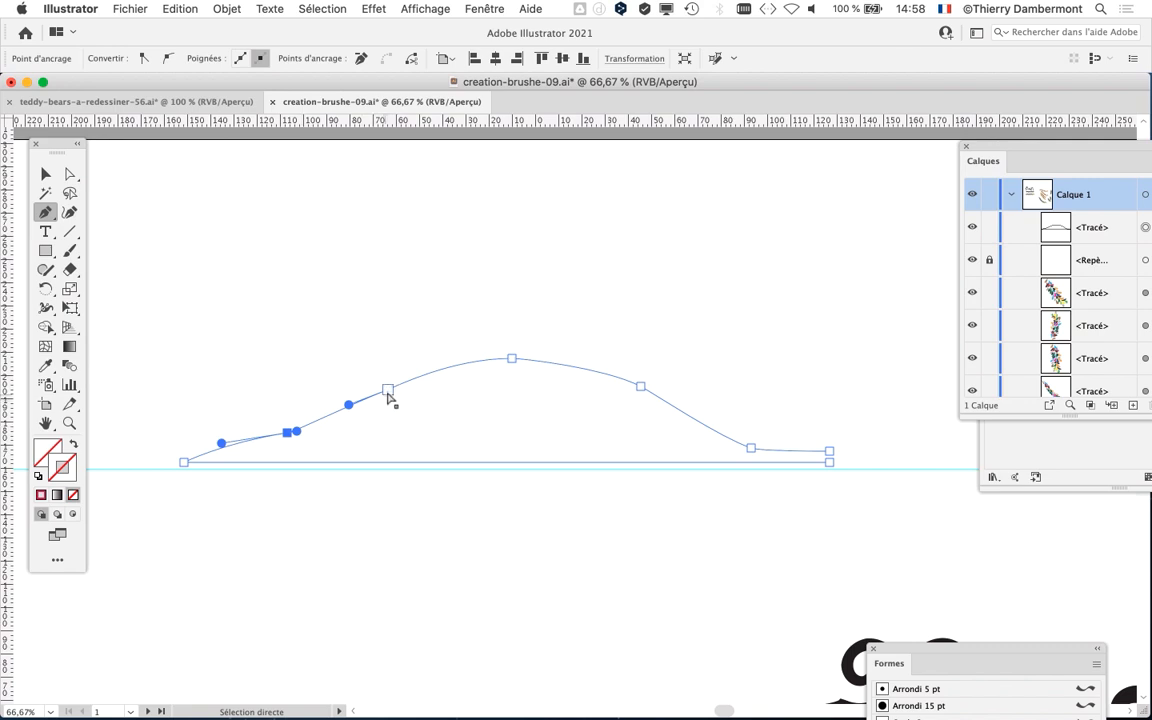
pyautogui.moveTo(389, 394); pyautogui.dragTo(381, 362)
pyautogui.moveTo(513, 363); pyautogui.dragTo(525, 326)
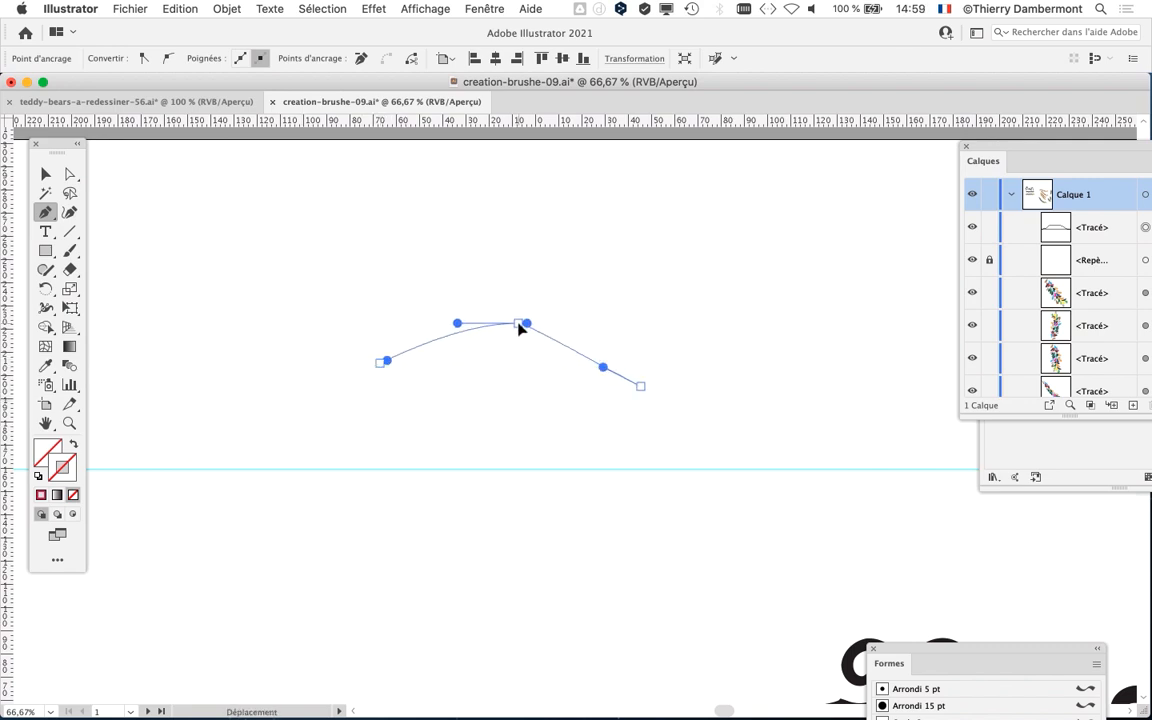
pyautogui.moveTo(645, 391); pyautogui.dragTo(662, 352)
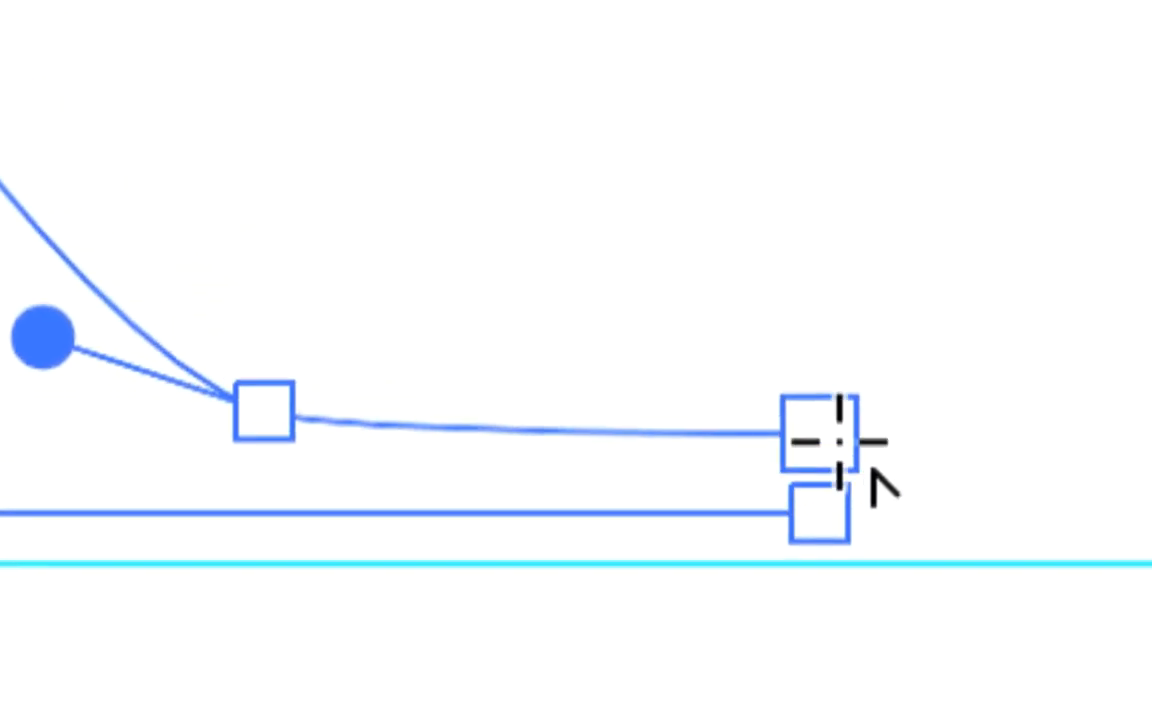
# Select the whole humped path and join its two open ends with a short vertical segment.
pyautogui.press('super+j')
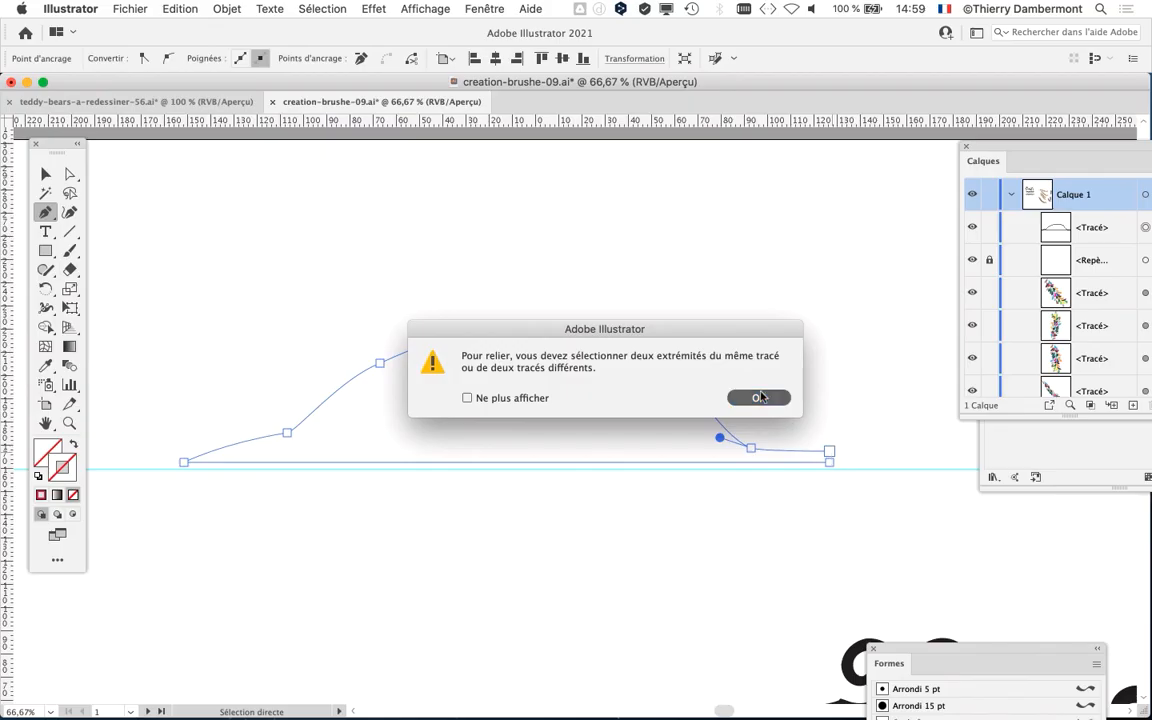
pyautogui.click(760, 397)
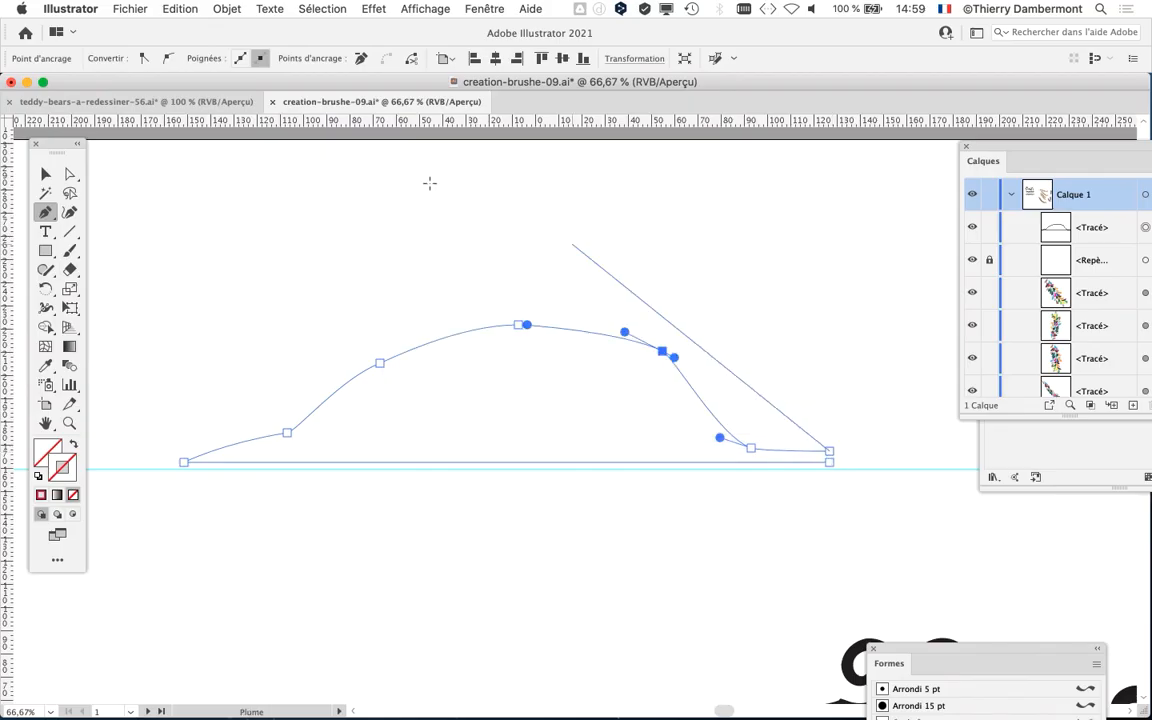
pyautogui.click(46, 174)
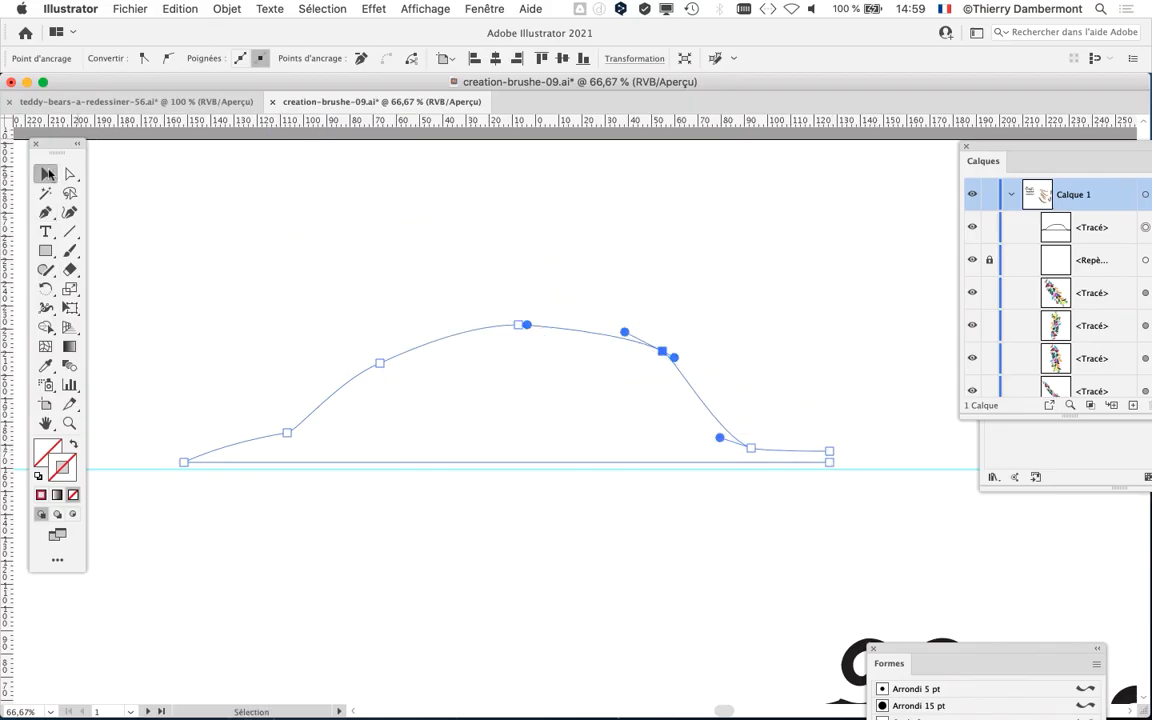
pyautogui.click(429, 344)
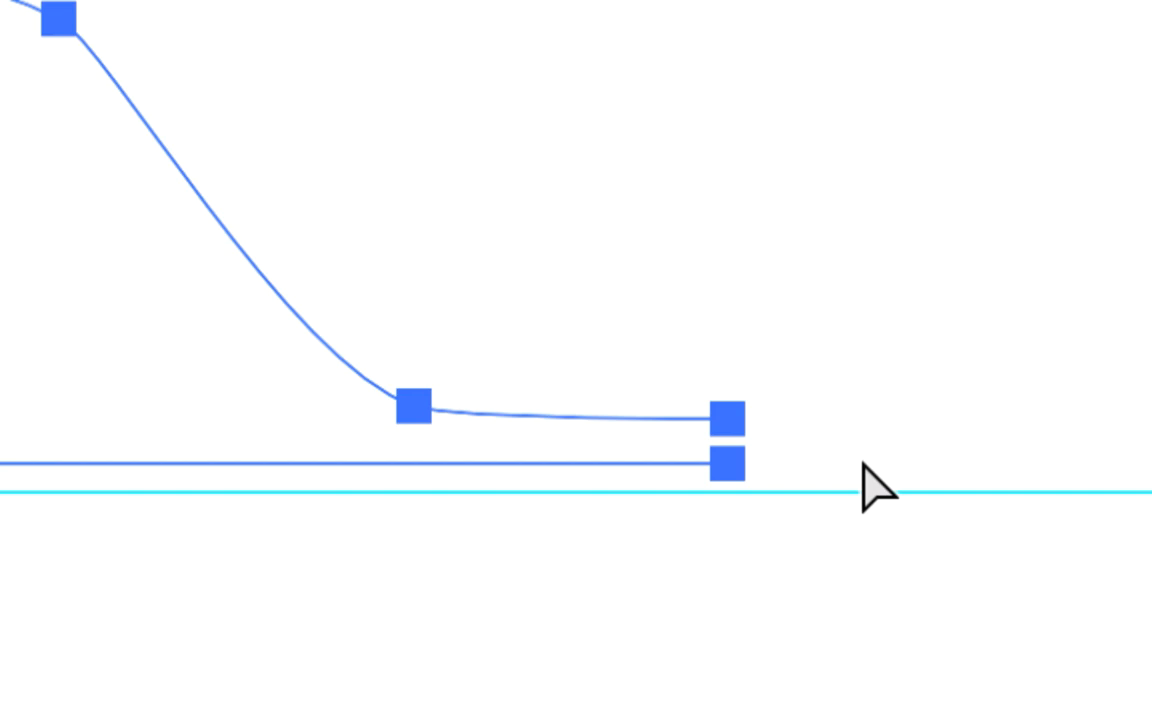
pyautogui.hotkey('ctrl', 'j')
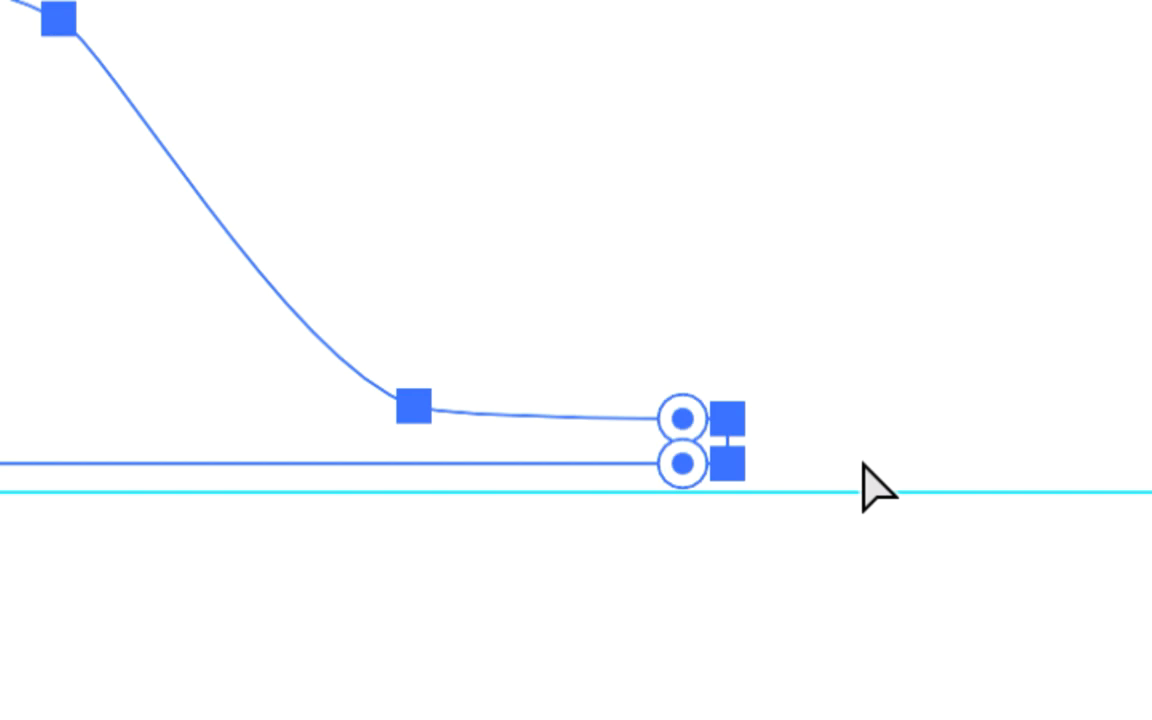
pyautogui.press('v')
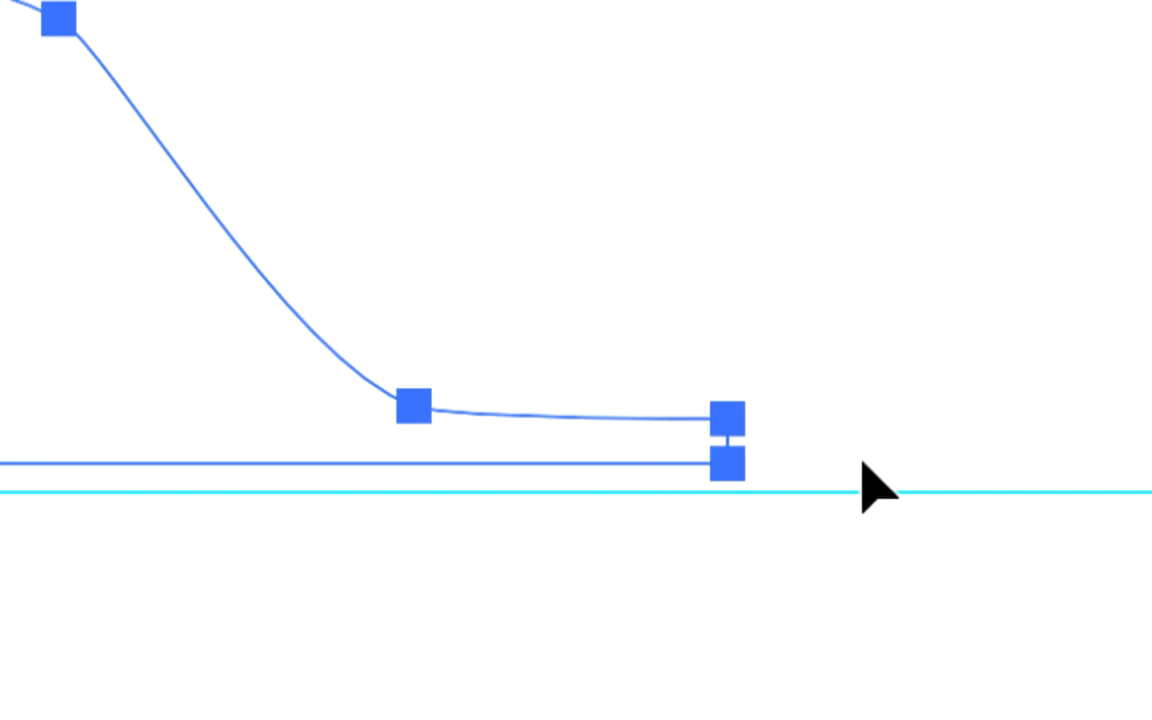
# Undo the join, the anchor edits and the drawing until the whole humped path and its baseline are gone.
pyautogui.scroll(-3, 862, 463)
pyautogui.scroll(5, 848, 461)
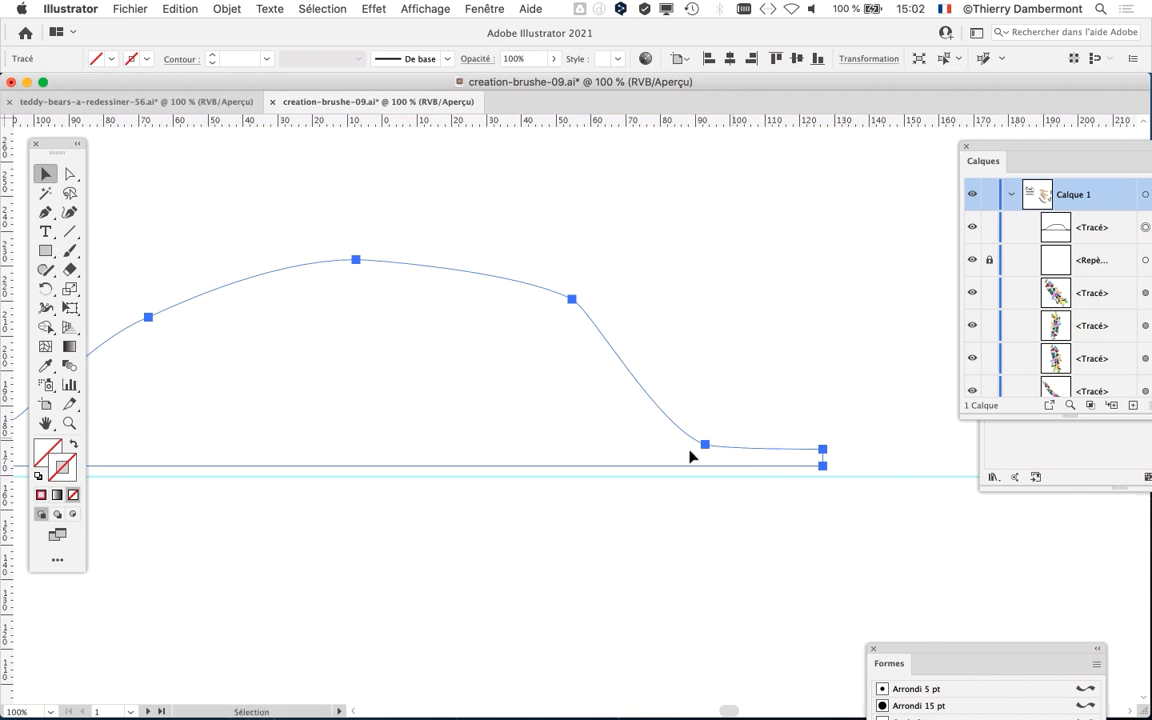
pyautogui.scroll(-1, 689, 451)
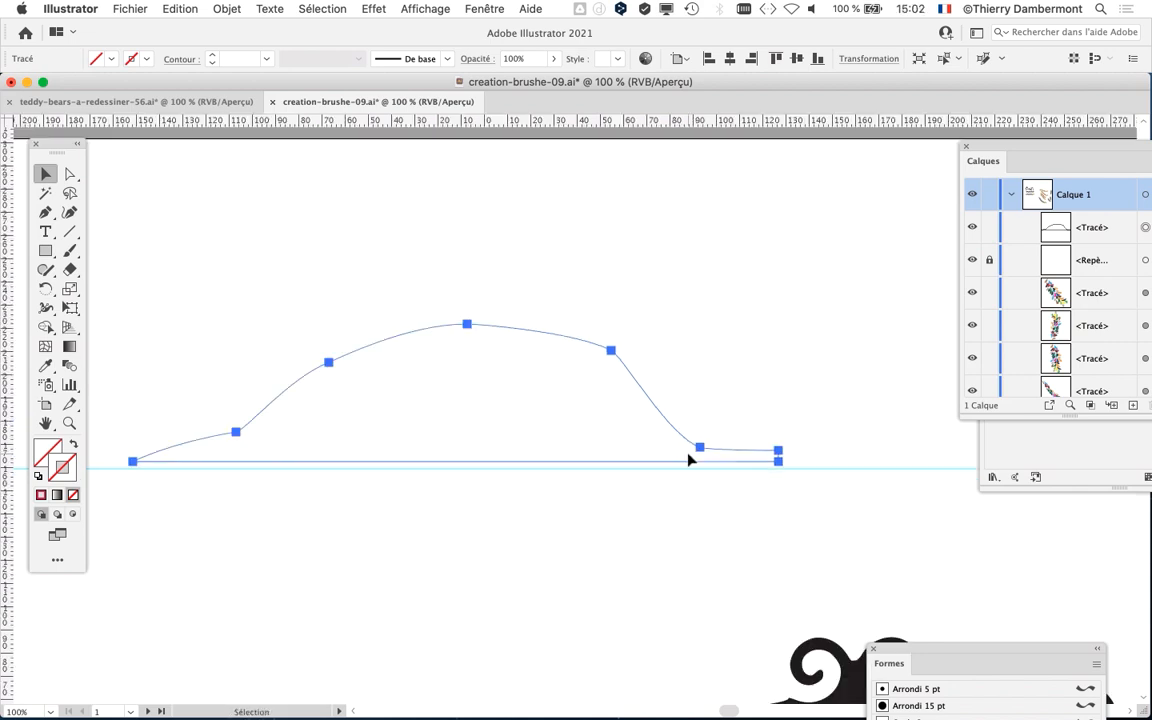
pyautogui.press('a')
pyautogui.moveTo(611, 350); pyautogui.dragTo(590, 385)
pyautogui.press('super+z')
pyautogui.press('super+z')
pyautogui.press('super+z')
pyautogui.press('super+z')
pyautogui.press('super+z')
pyautogui.press('super+z')
pyautogui.press('super+z')
pyautogui.press('super+z')
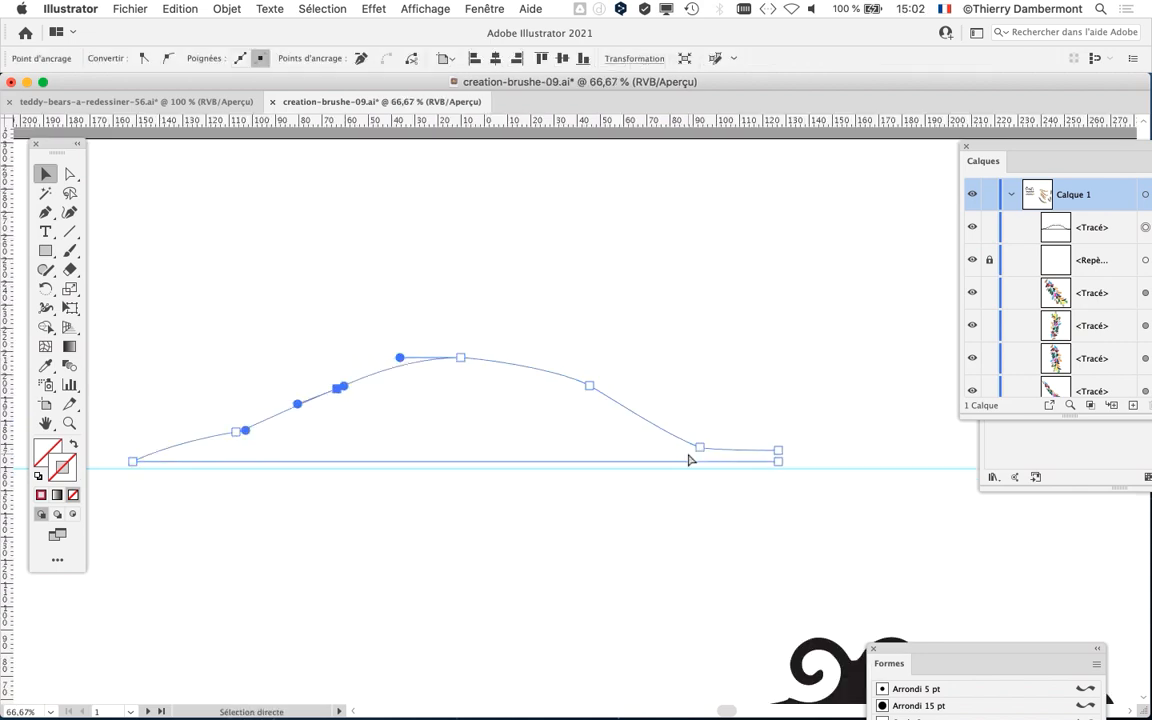
pyautogui.press('super+z')
pyautogui.press('super+z')
pyautogui.press('super+z')
pyautogui.press('super+z')
pyautogui.press('super+z')
pyautogui.press('super+z')
pyautogui.press('super+z')
pyautogui.press('super+z')
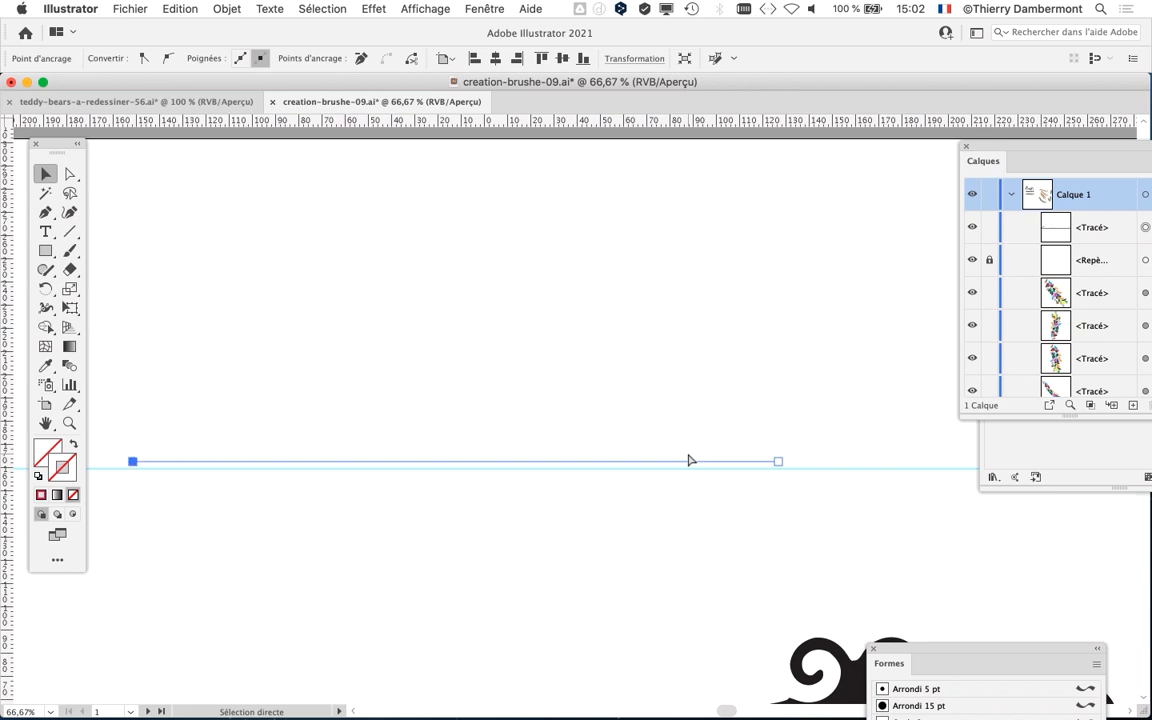
pyautogui.press('super+z')
pyautogui.press('super+z')
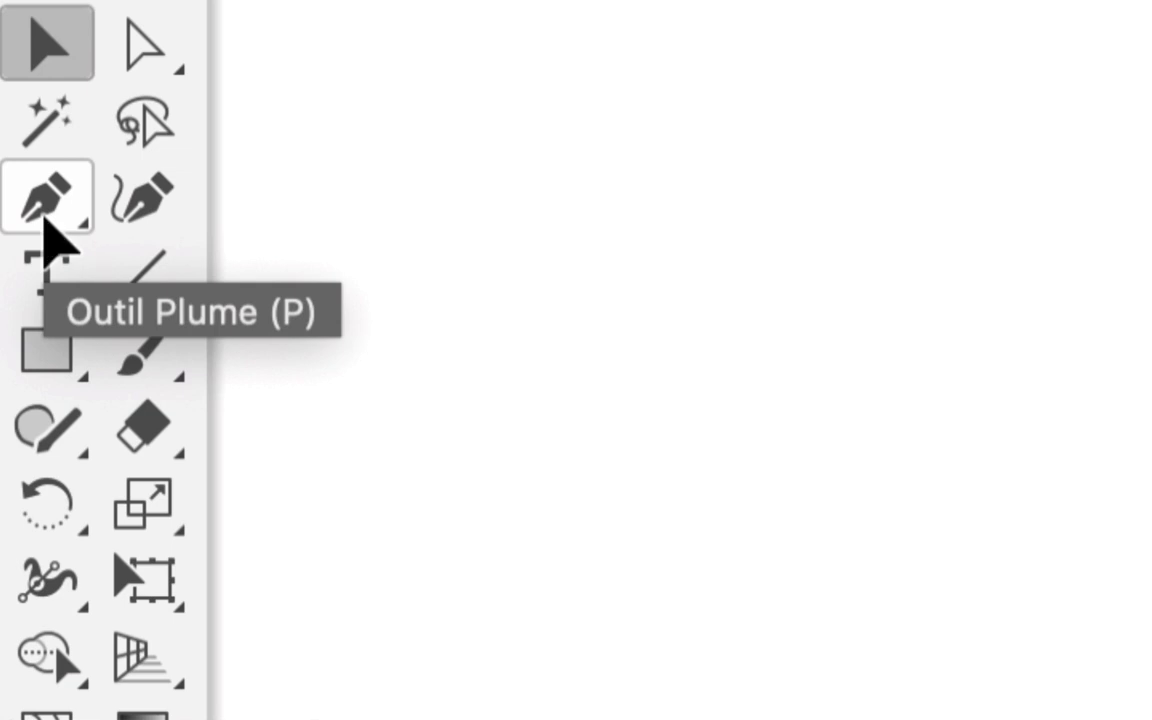
# Draw a shorter straight baseline just above the guide with the Pen tool, from its right end to its left end.
pyautogui.click(45, 216)
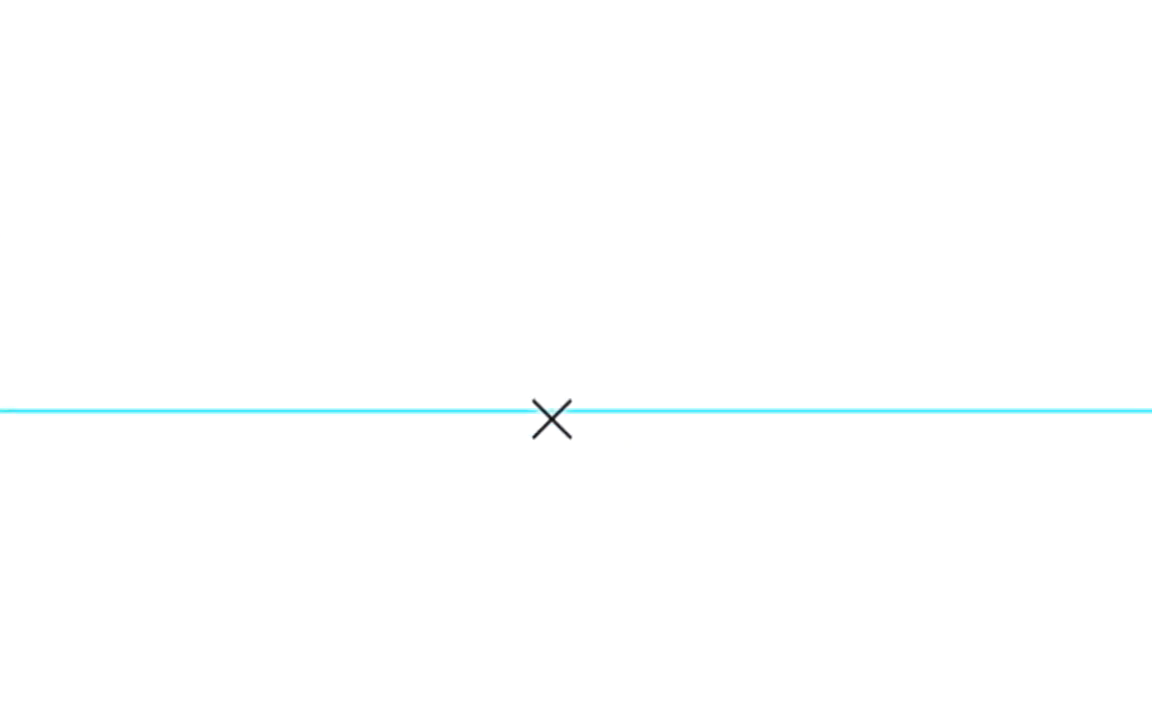
pyautogui.click(571, 412)
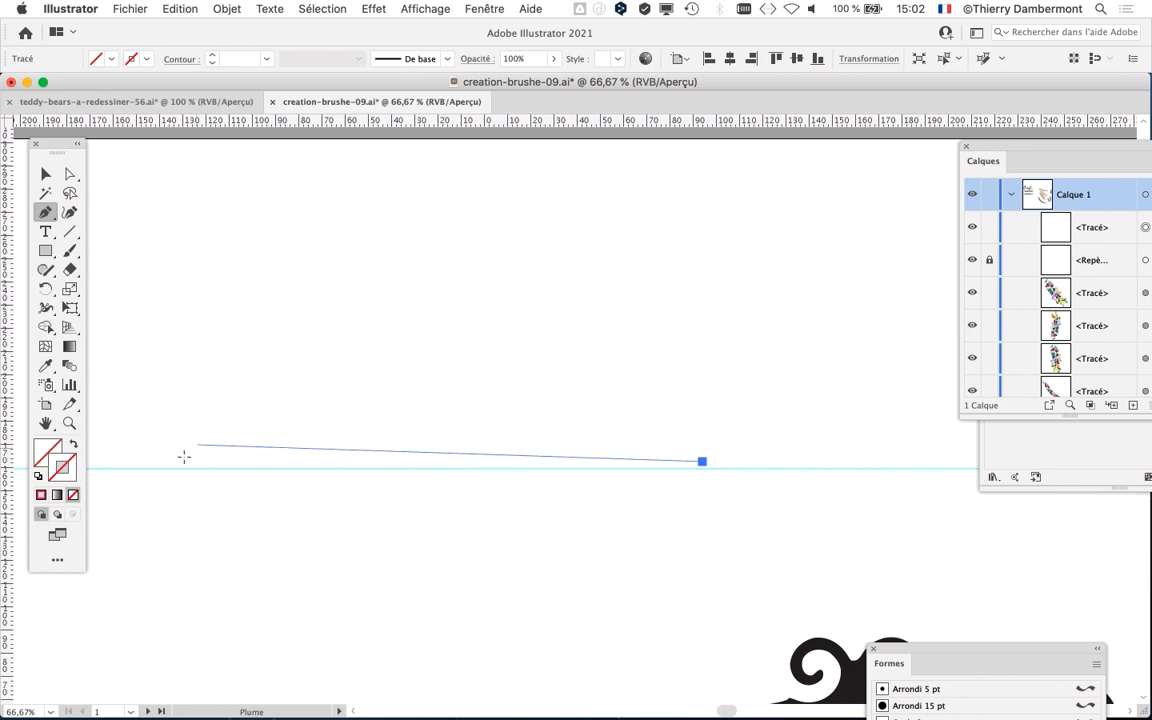
pyautogui.click(175, 461)
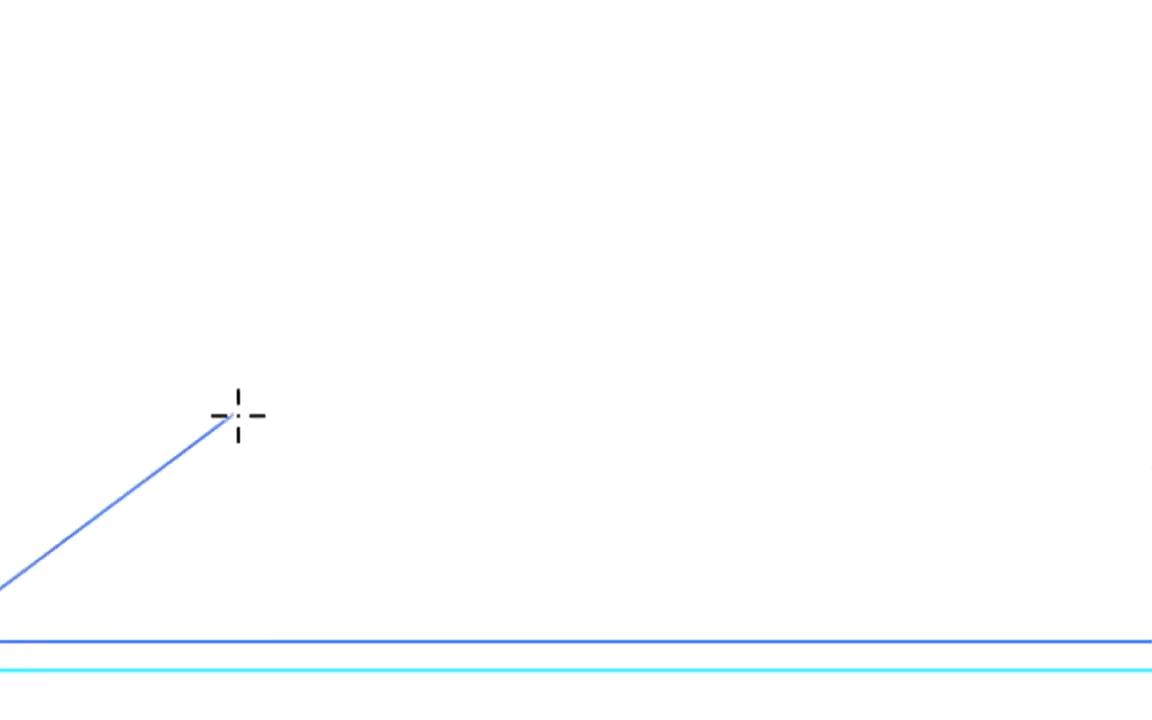
# Add a smooth anchor rising to the right from the baseline's left end and adjust its handles and position.
pyautogui.moveTo(238, 415); pyautogui.dragTo(272, 406)
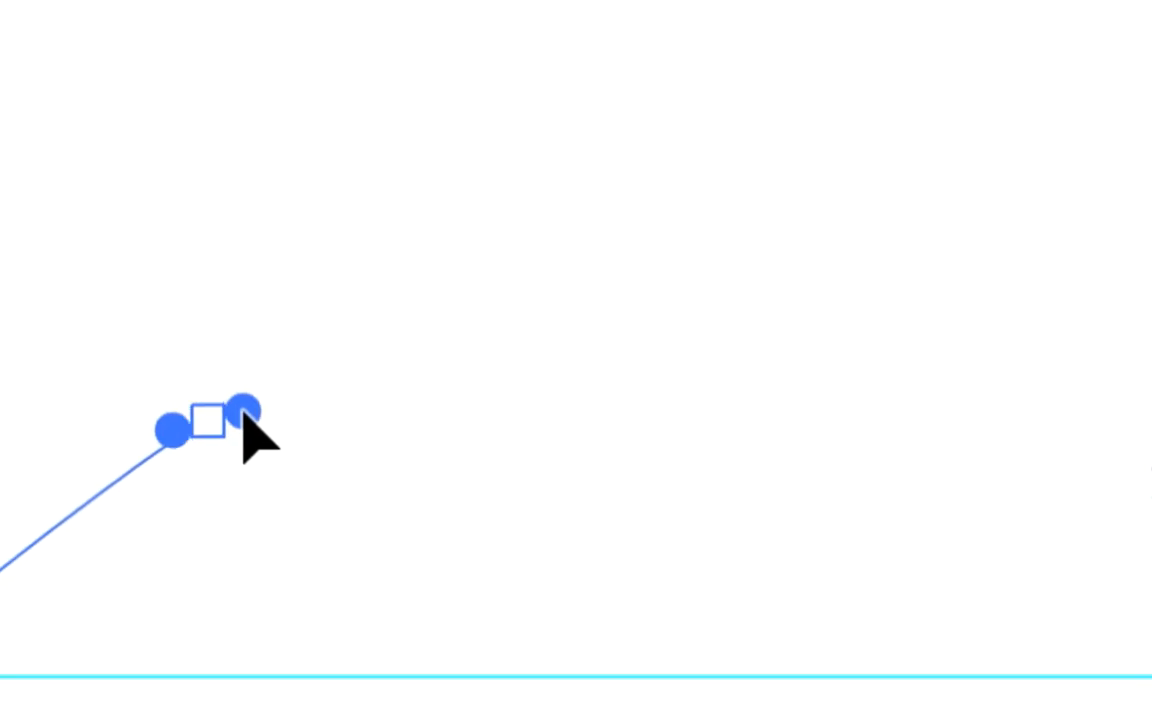
pyautogui.moveTo(243, 411)
pyautogui.mouseDown()
pyautogui.moveTo(338, 409)
pyautogui.moveTo(244, 417)
pyautogui.moveTo(232, 450)
pyautogui.moveTo(242, 468)
pyautogui.moveTo(255, 399)
pyautogui.moveTo(249, 414)
pyautogui.mouseUp()
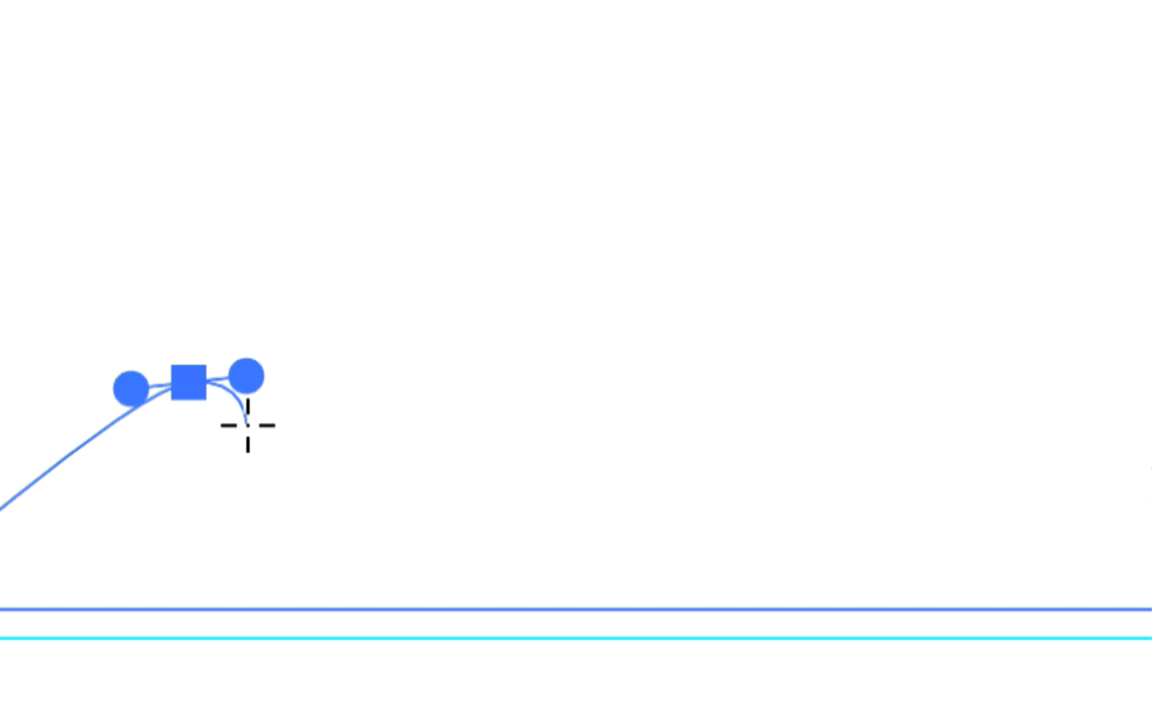
pyautogui.press('a')
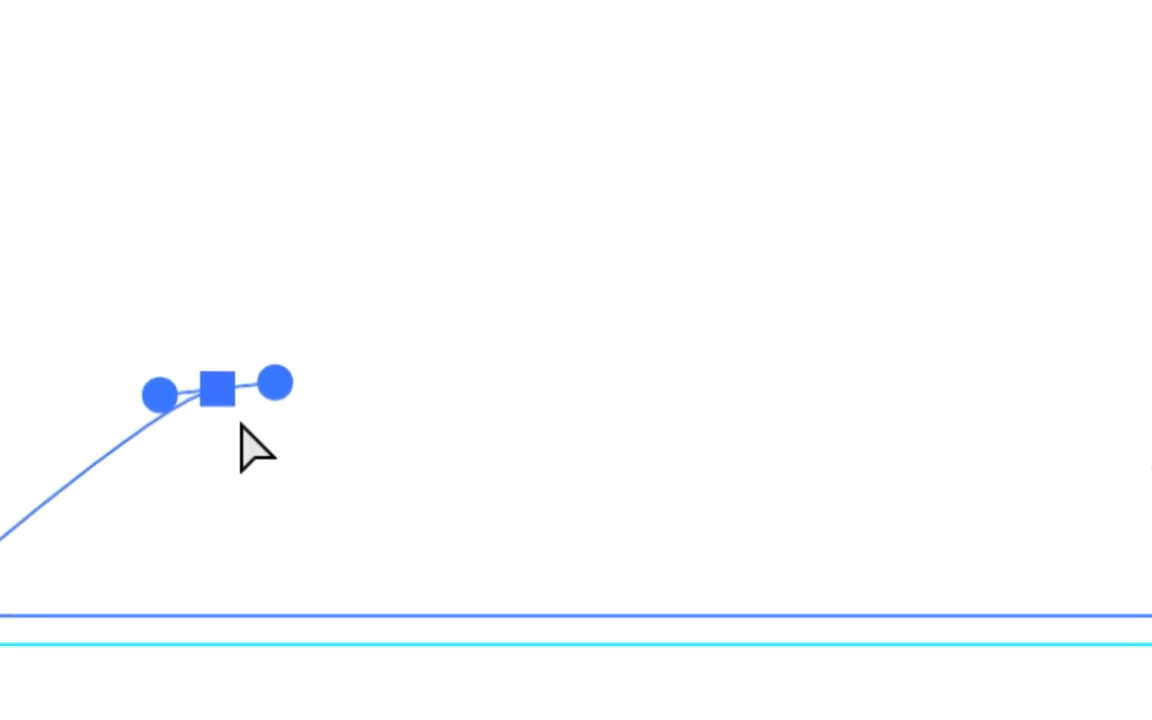
pyautogui.moveTo(198, 392); pyautogui.dragTo(166, 393)
pyautogui.moveTo(198, 437); pyautogui.dragTo(209, 447)
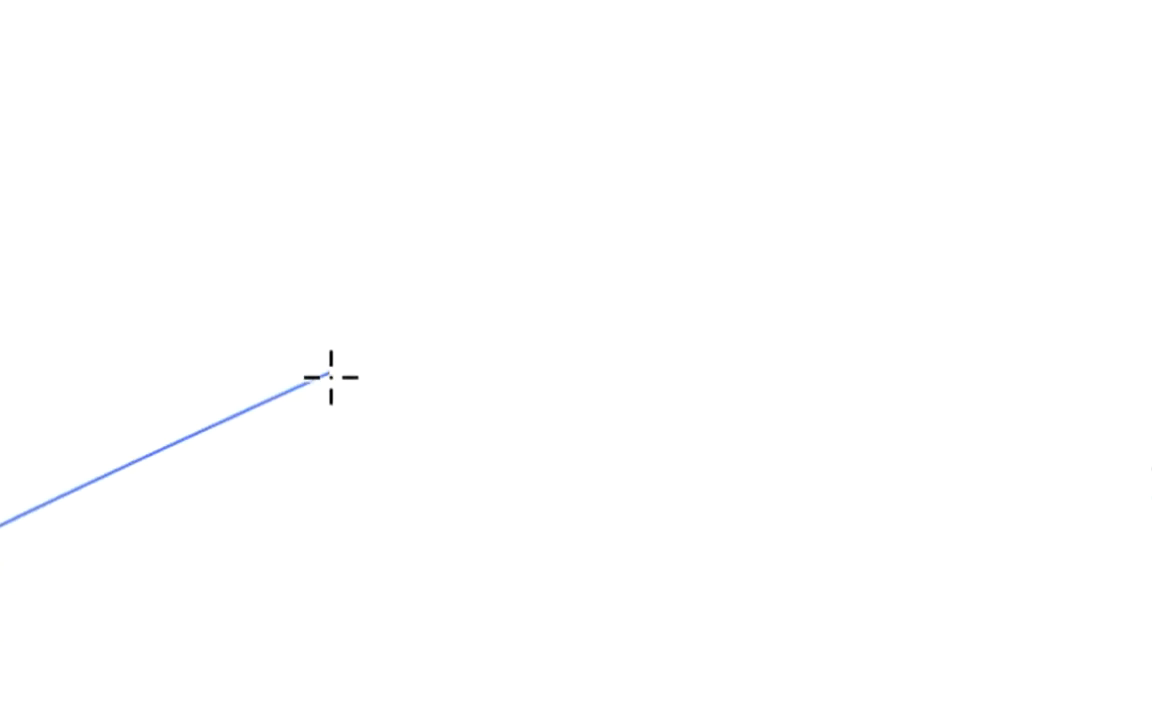
# Add the next smooth anchor higher and farther right on the curve and lengthen its incoming handle.
pyautogui.moveTo(340, 376); pyautogui.dragTo(101, 422)
pyautogui.press('a')
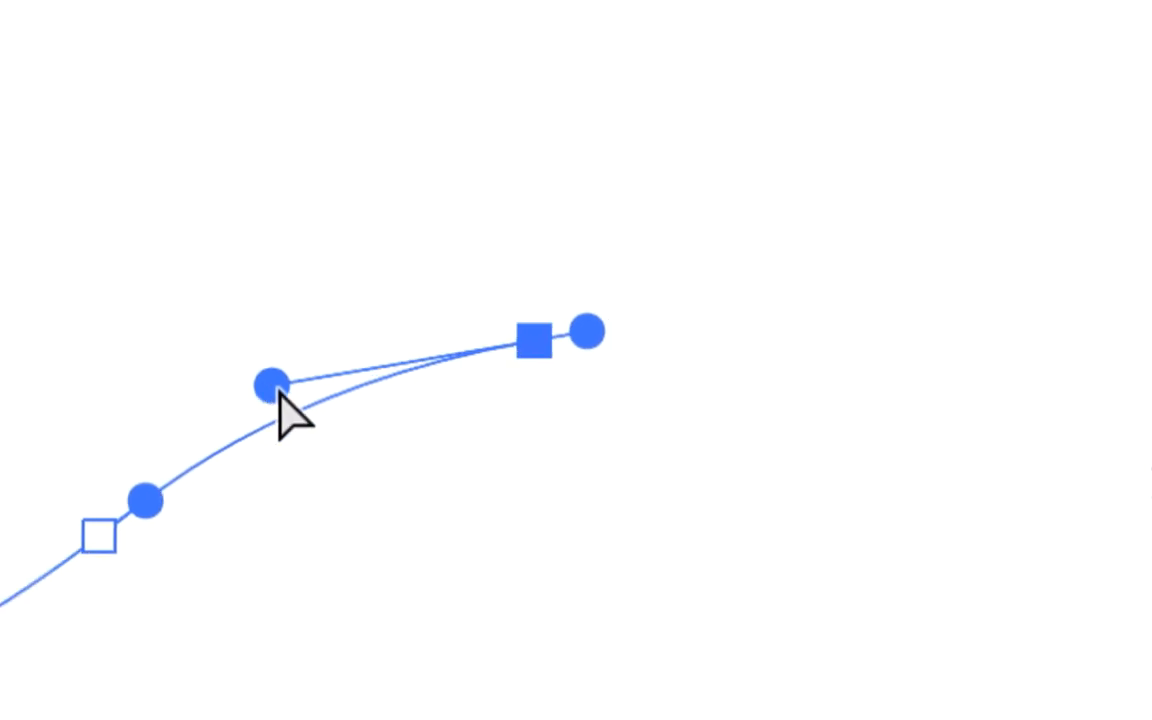
pyautogui.press('p')
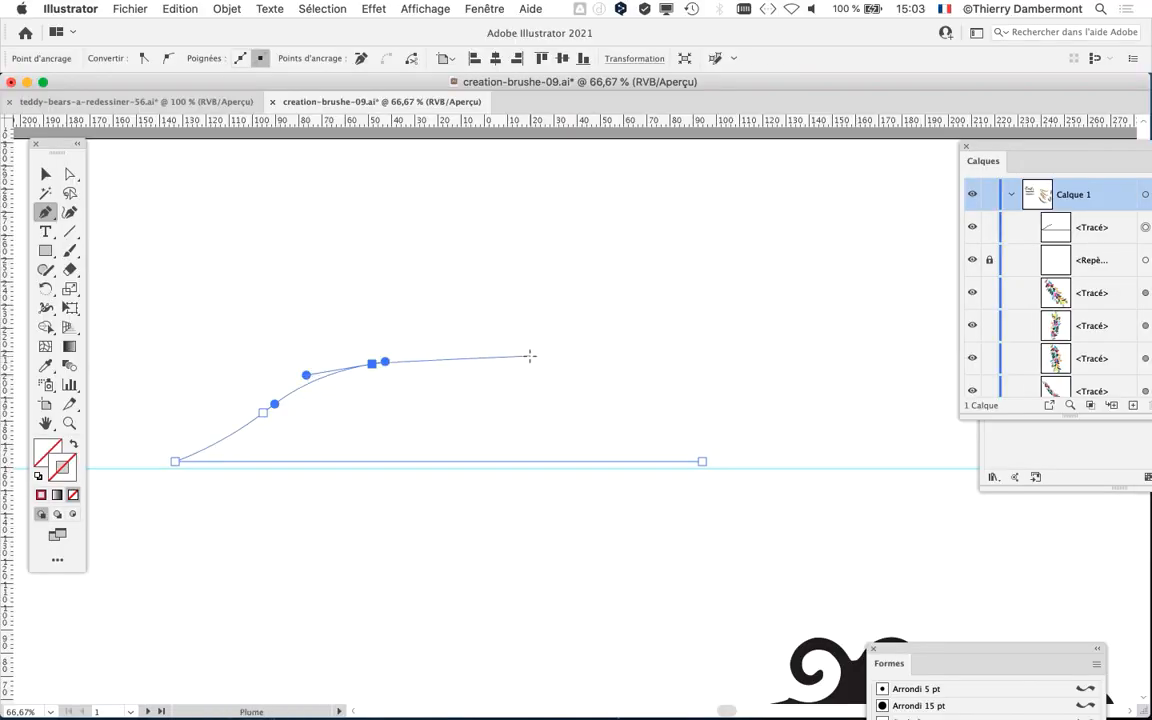
# Extend the curve to a smooth anchor at the hump's upper right with a long incoming handle, slightly lowering the first rising anchor.
pyautogui.moveTo(530, 356); pyautogui.dragTo(483, 339)
pyautogui.moveTo(372, 368)
pyautogui.mouseDown()
pyautogui.moveTo(365, 290)
pyautogui.moveTo(378, 375)
pyautogui.moveTo(372, 366)
pyautogui.mouseUp()
pyautogui.moveTo(265, 413)
pyautogui.mouseDown()
pyautogui.moveTo(249, 398)
pyautogui.moveTo(264, 420)
pyautogui.mouseUp()
pyautogui.moveTo(529, 356); pyautogui.dragTo(480, 340)
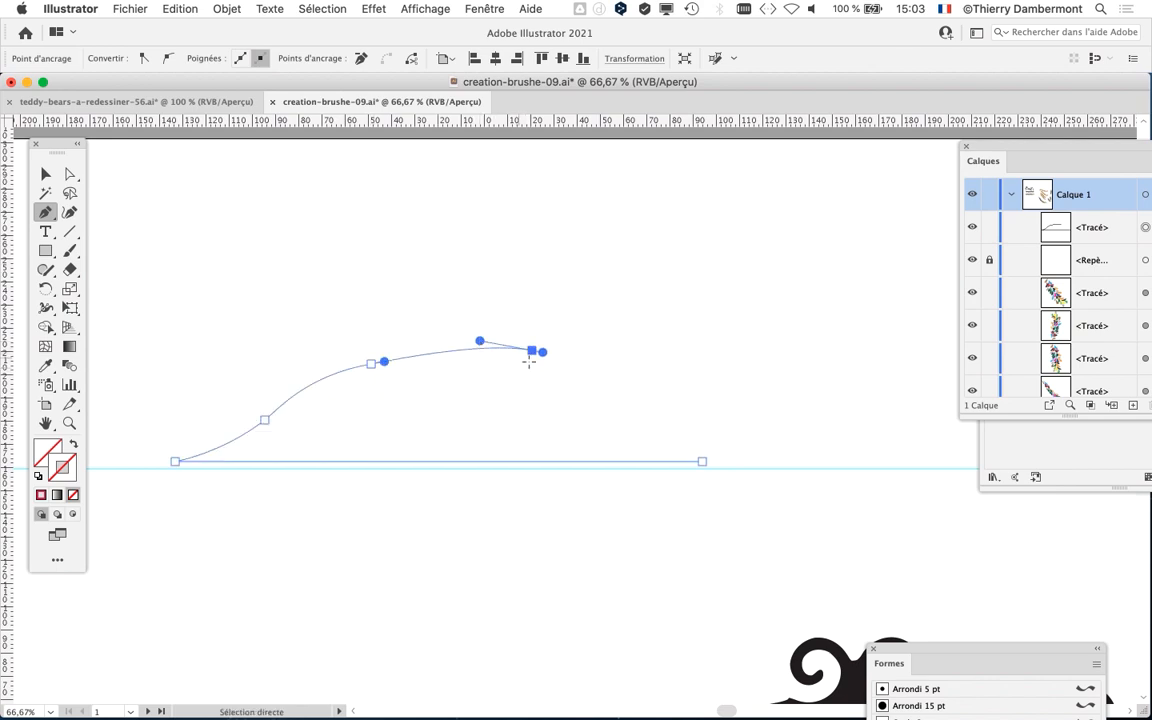
# Bring the curve down the right side through two smooth anchors to a short flat tail and close it at the baseline's right end.
pyautogui.moveTo(604, 412); pyautogui.dragTo(595, 375)
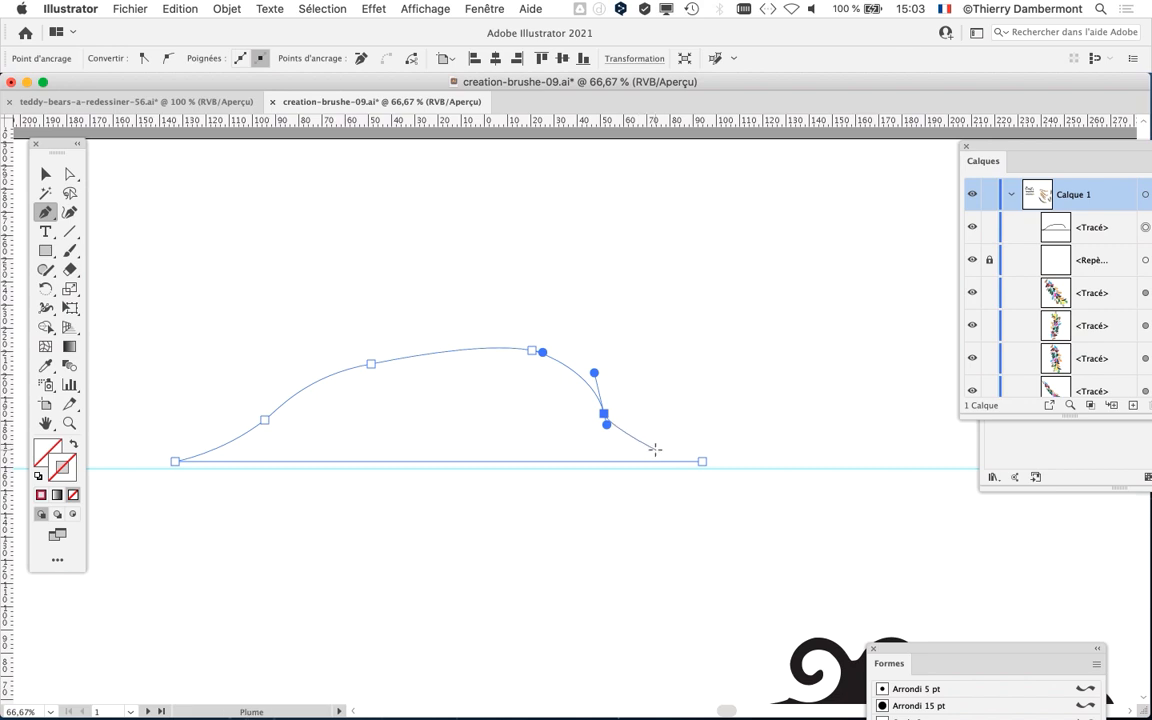
pyautogui.moveTo(654, 449); pyautogui.dragTo(630, 451)
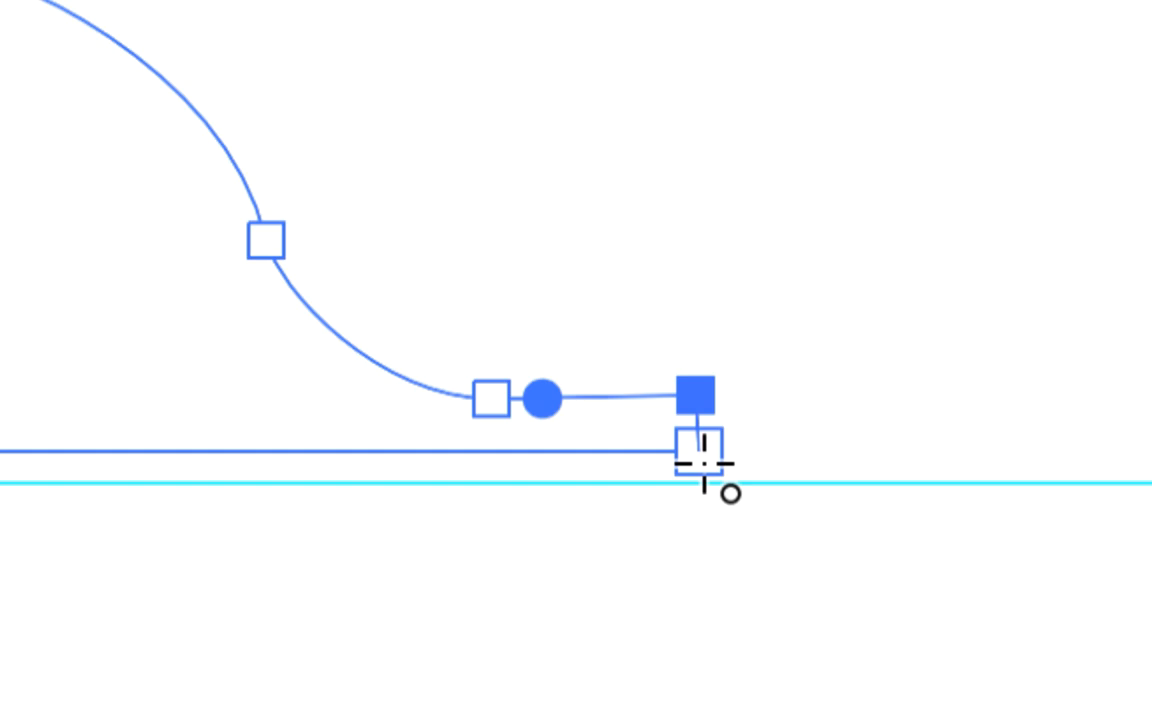
pyautogui.click(704, 463)
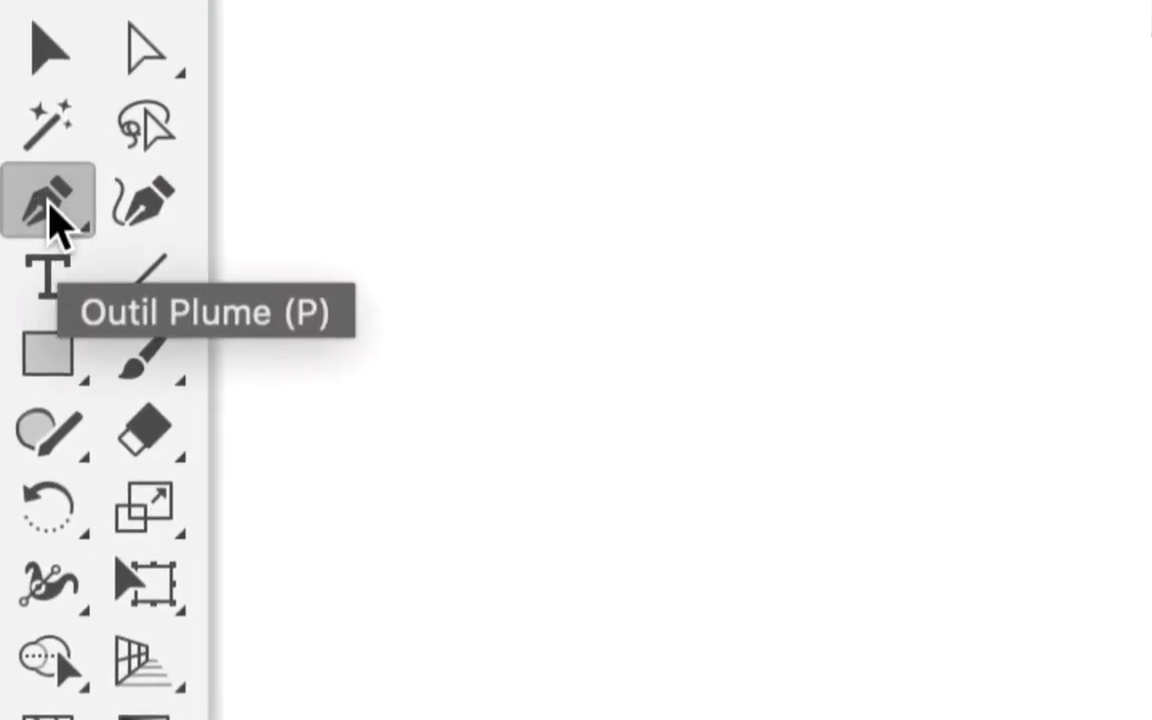
# Flatten the hump's top by moving its upper-left anchor right and down and its upper-right anchor left and down.
pyautogui.click(311, 334)
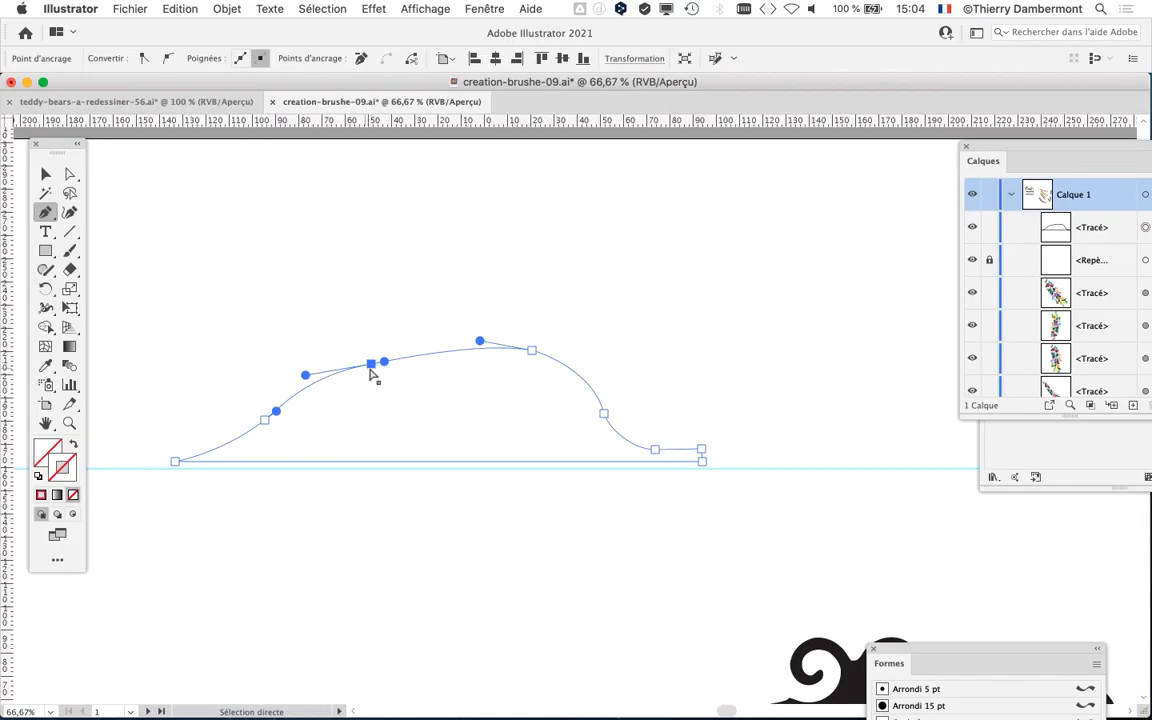
pyautogui.moveTo(372, 372); pyautogui.dragTo(512, 362)
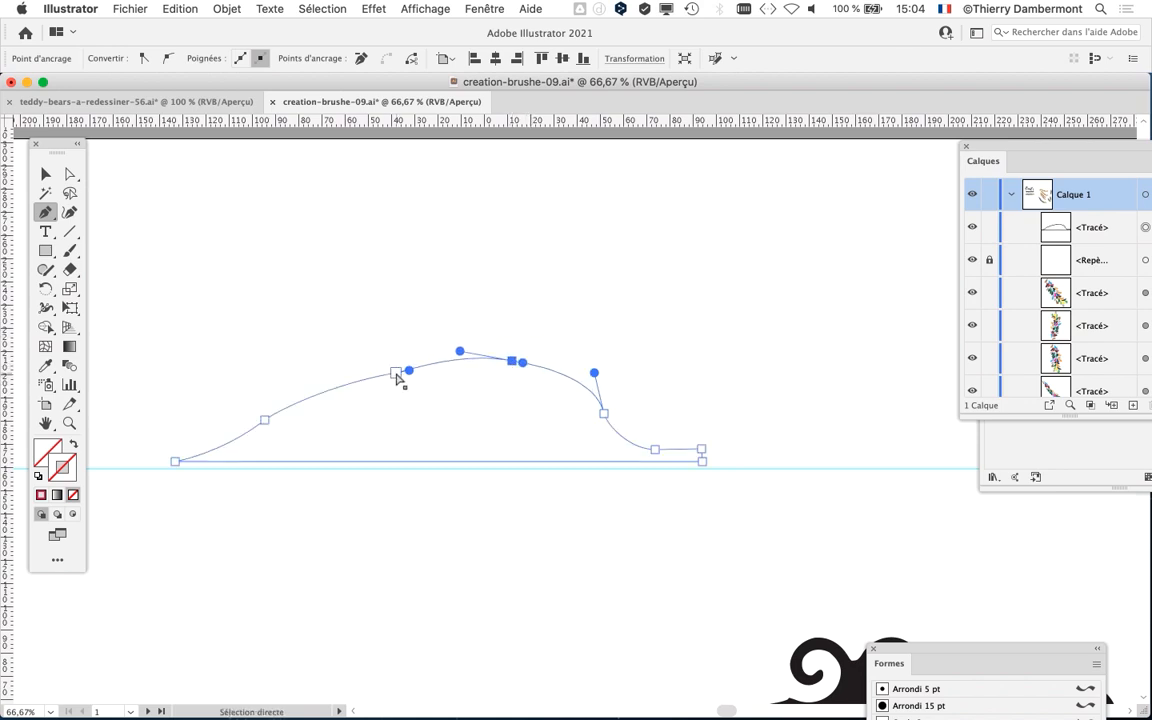
pyautogui.moveTo(398, 378)
pyautogui.mouseDown()
pyautogui.moveTo(373, 386)
pyautogui.moveTo(390, 398)
pyautogui.mouseUp()
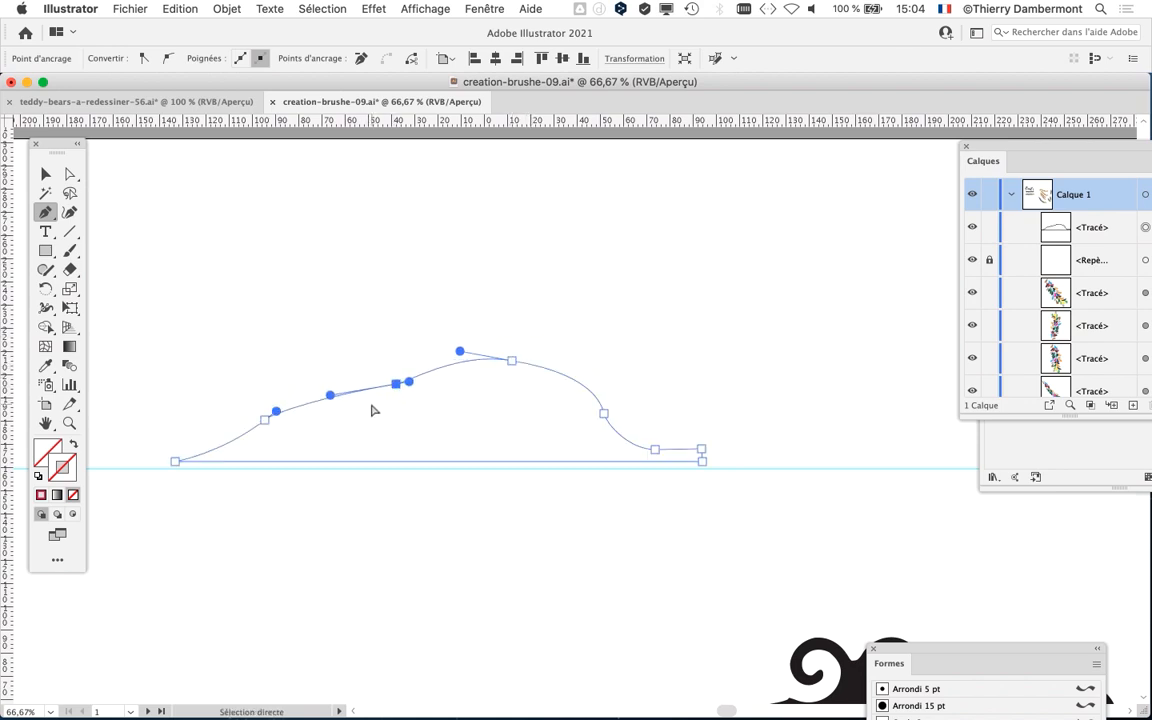
# Slightly lengthen the upper handle of the hump's right-side anchor and move that anchor down and a little left.
pyautogui.click(604, 414)
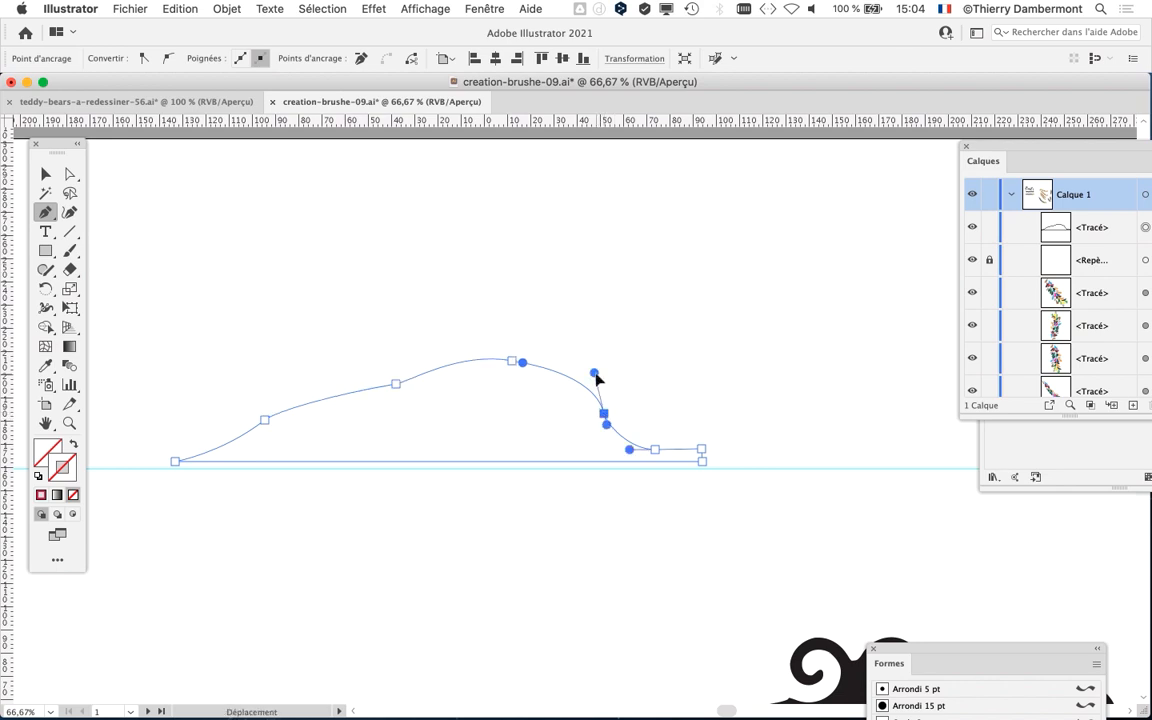
pyautogui.moveTo(595, 375)
pyautogui.mouseDown()
pyautogui.moveTo(560, 396)
pyautogui.moveTo(596, 366)
pyautogui.mouseUp()
pyautogui.moveTo(605, 418); pyautogui.dragTo(601, 433)
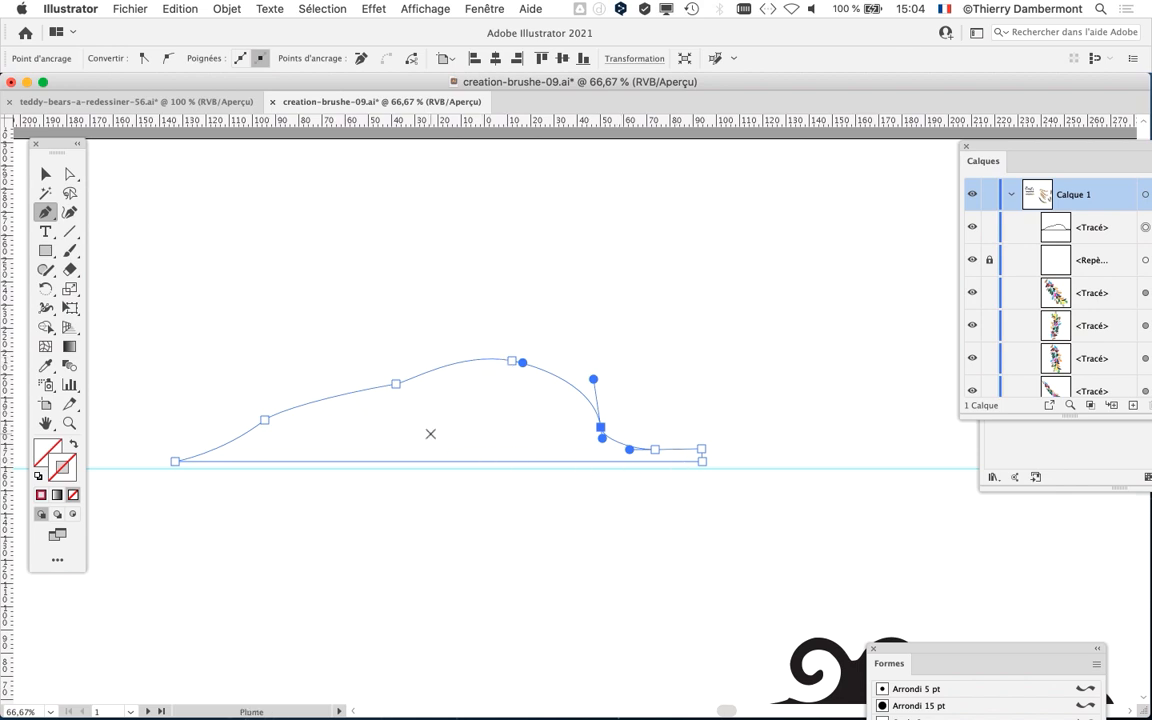
# Save the document as creation-brushe-10.ai in the teddy bear 14 folder with the Illustrator 2020 version options.
pyautogui.click(112, 8)
pyautogui.click(199, 155)
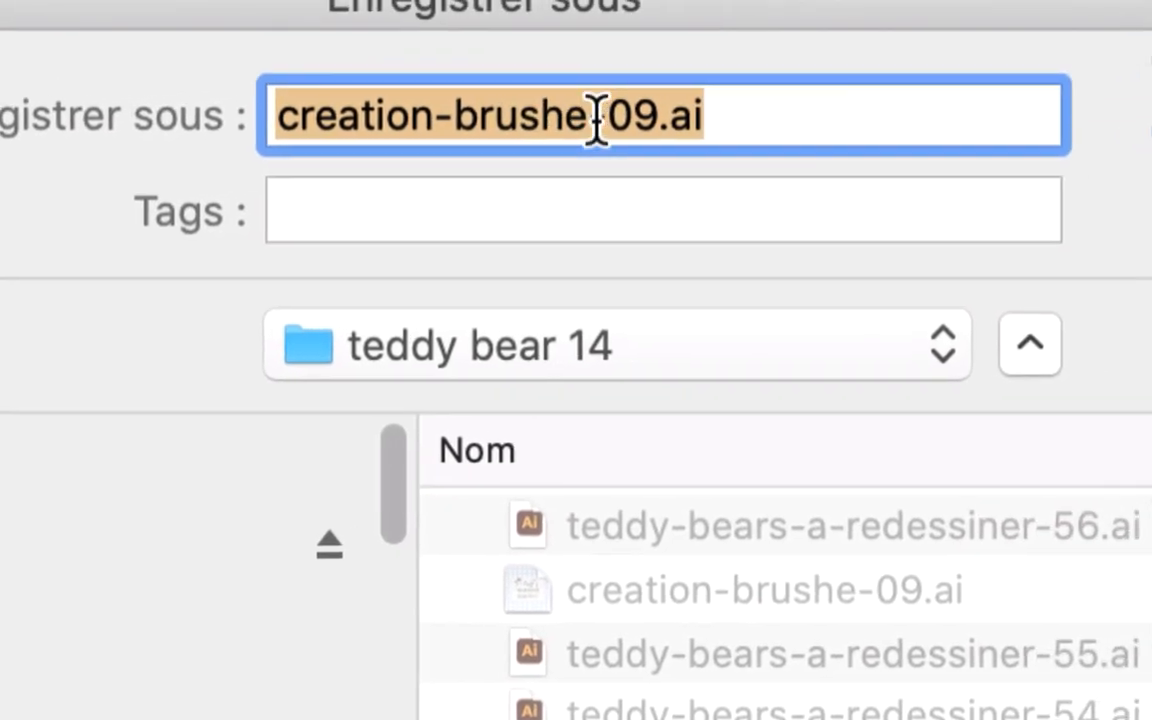
pyautogui.click(762, 97)
pyautogui.doubleClick(766, 97)
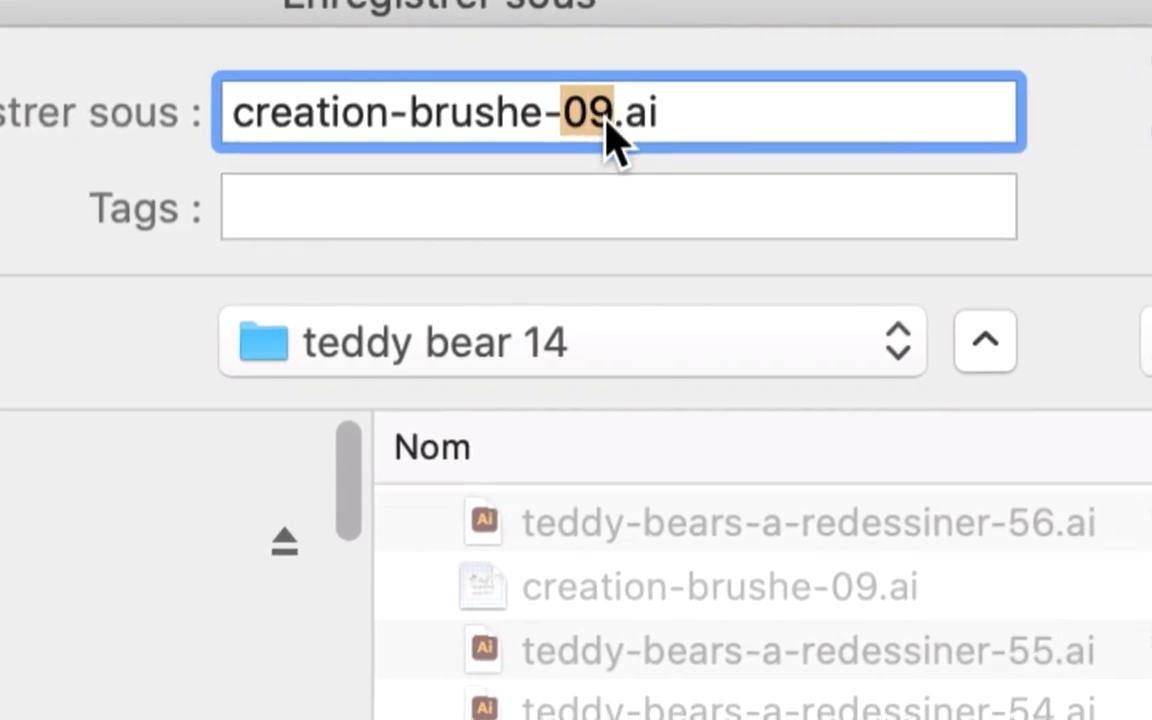
pyautogui.write('10')
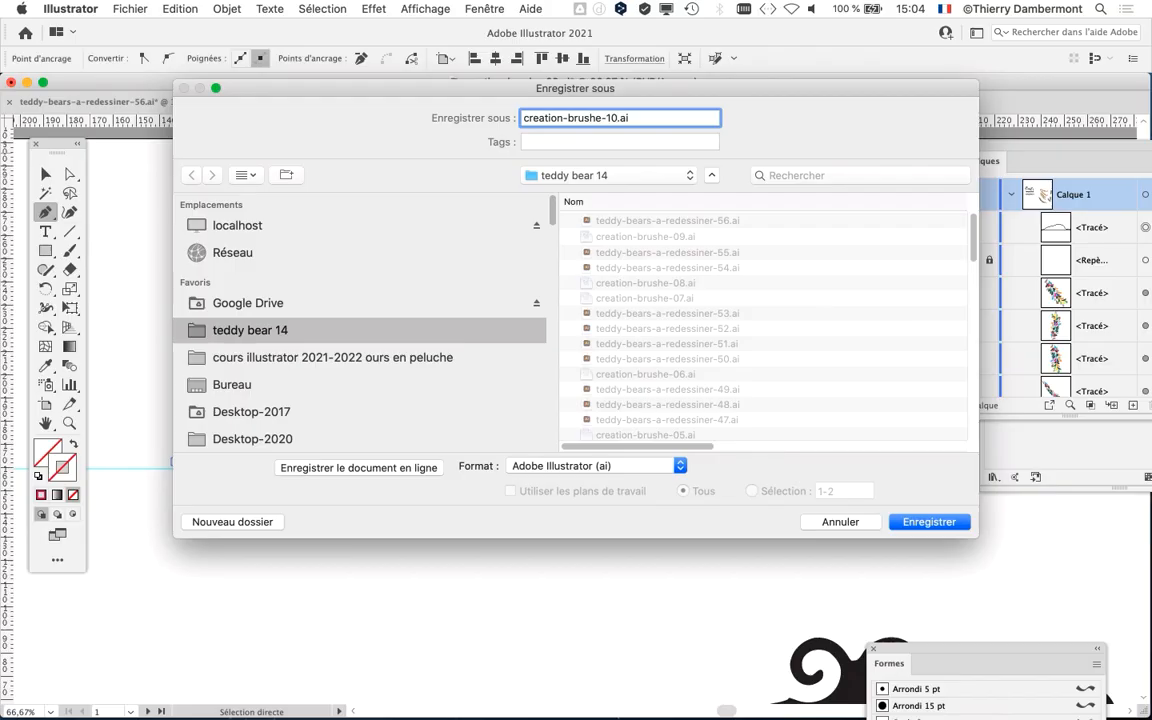
pyautogui.press('Return')
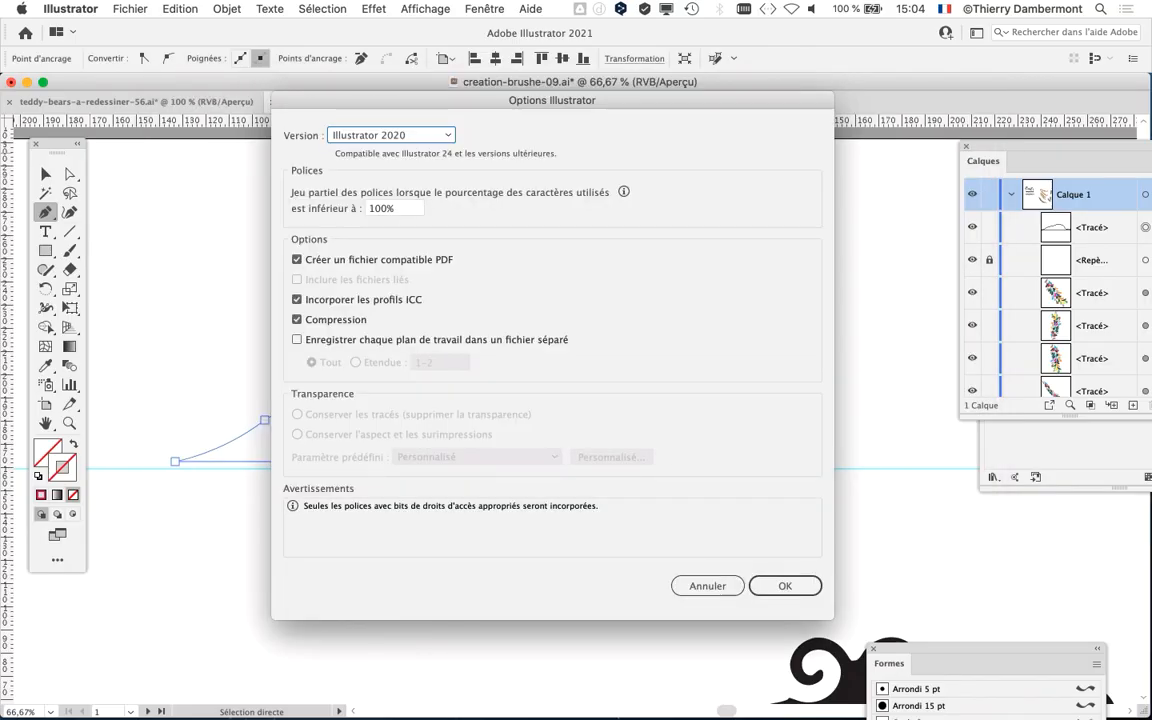
pyautogui.press('Return')
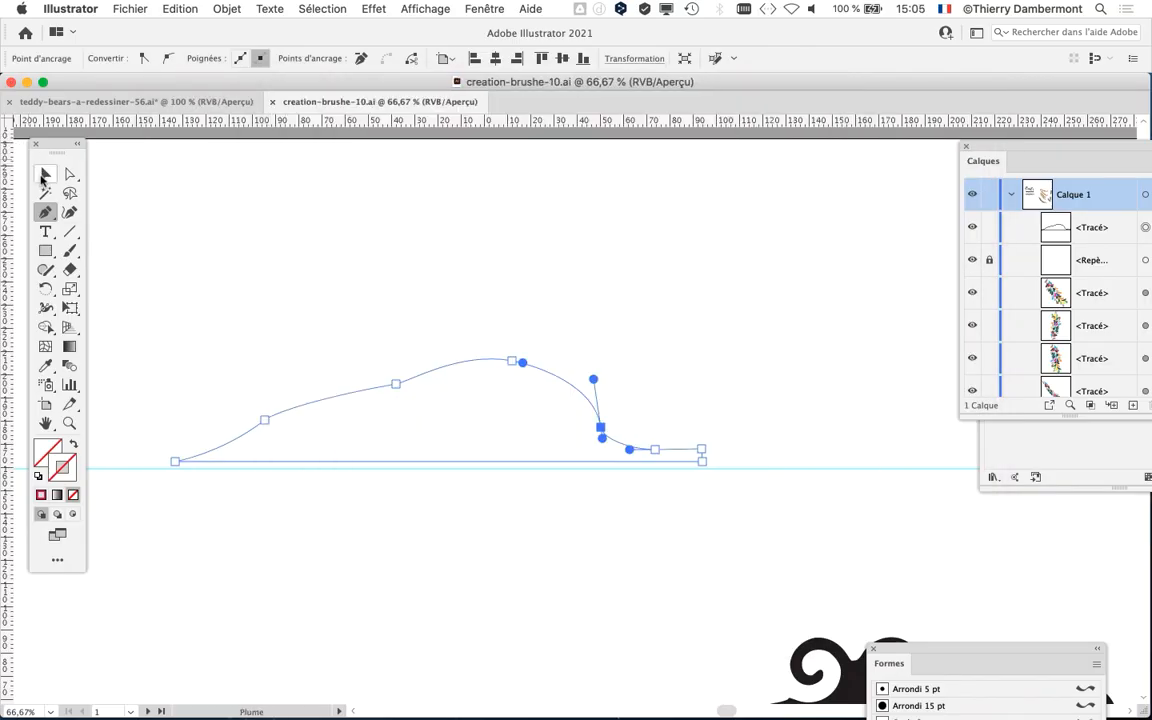
# Try to move the hump's top anchor while the whole path is selected, and undo each move.
pyautogui.click(44, 176)
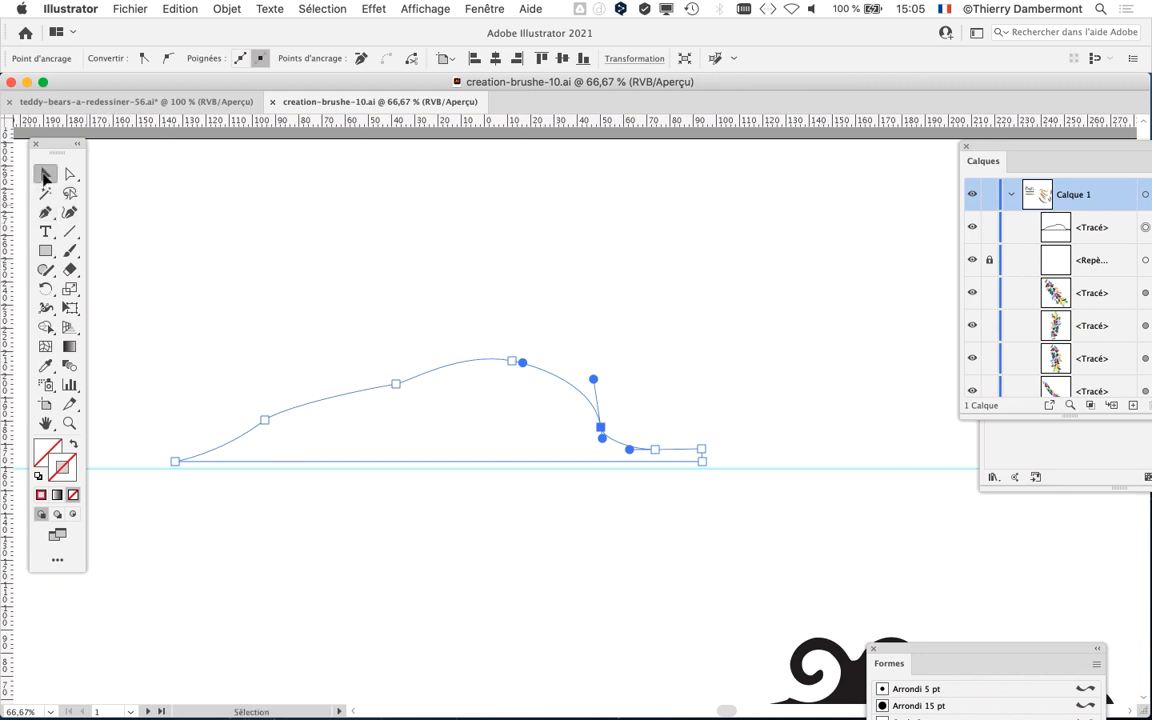
pyautogui.click(333, 404)
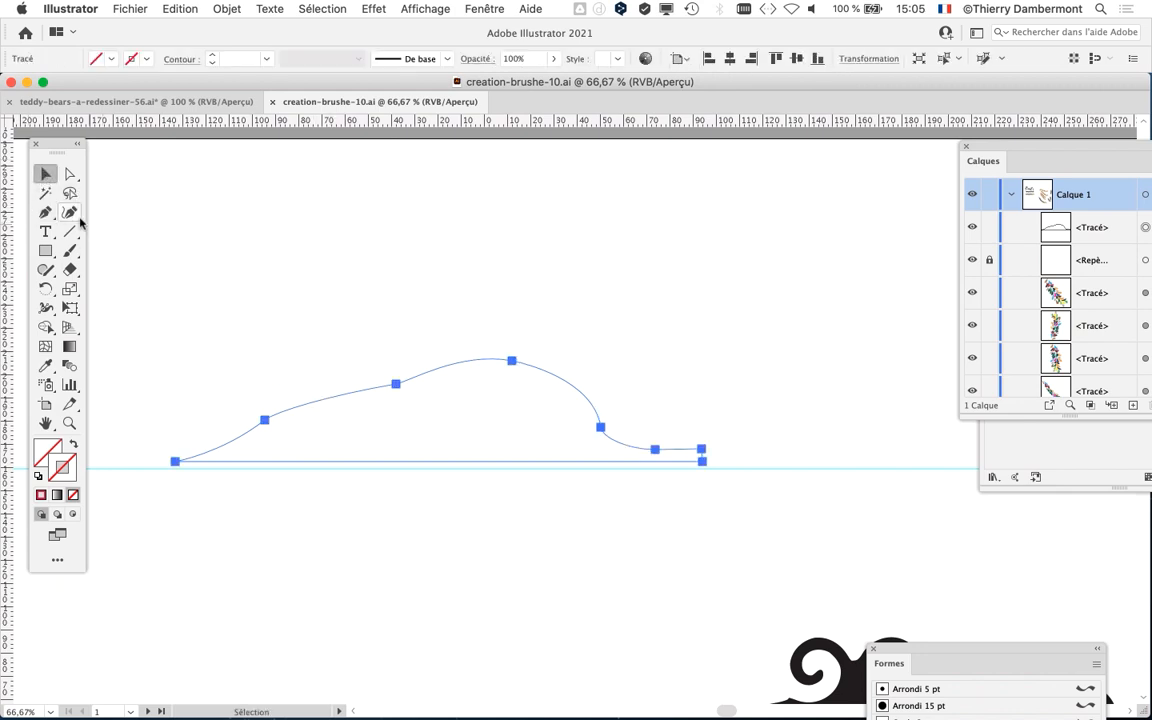
pyautogui.click(46, 214)
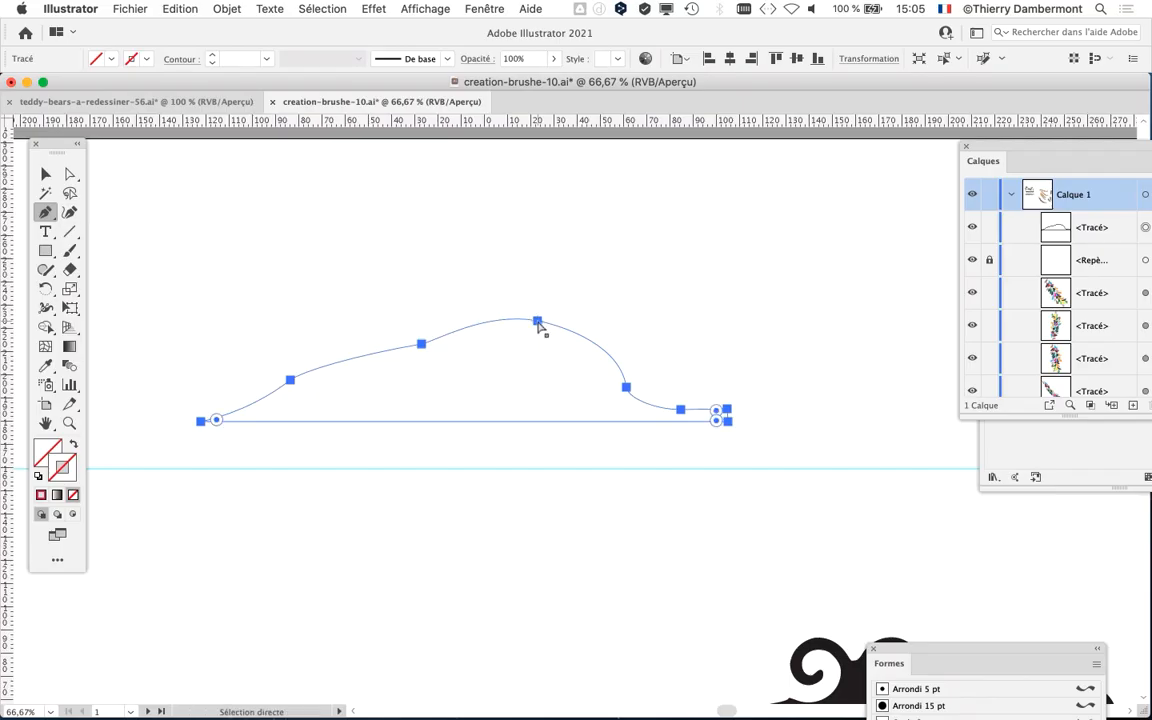
pyautogui.press('super+z')
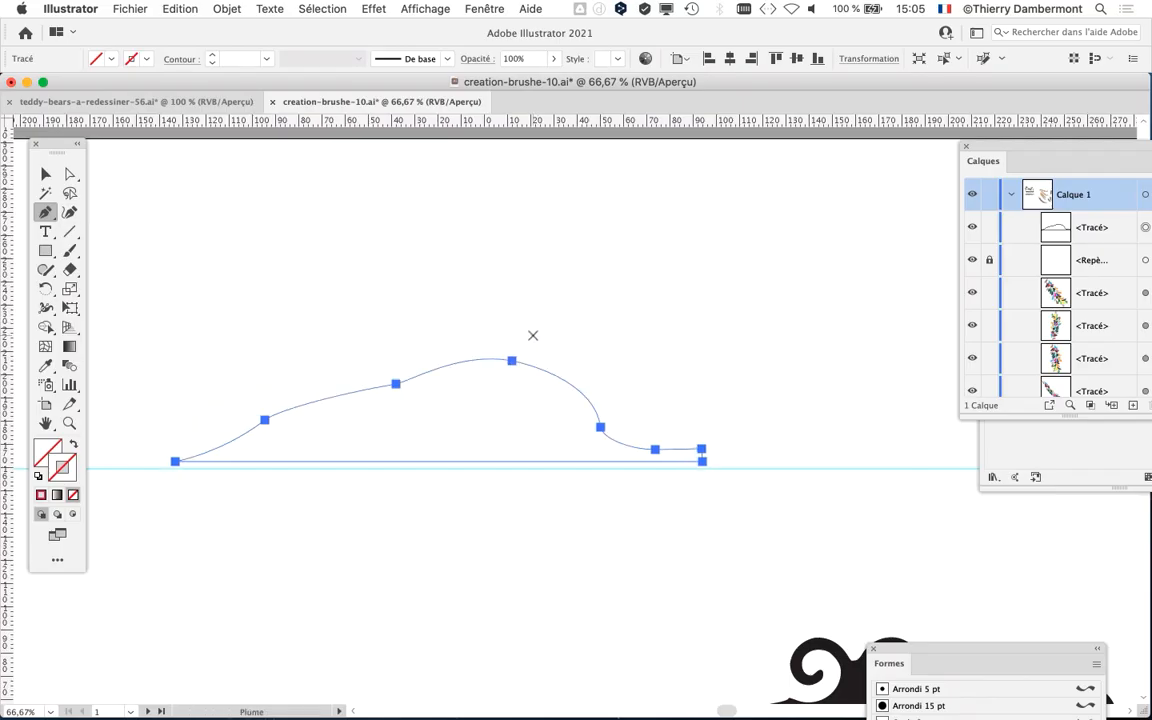
pyautogui.moveTo(512, 360); pyautogui.dragTo(460, 230)
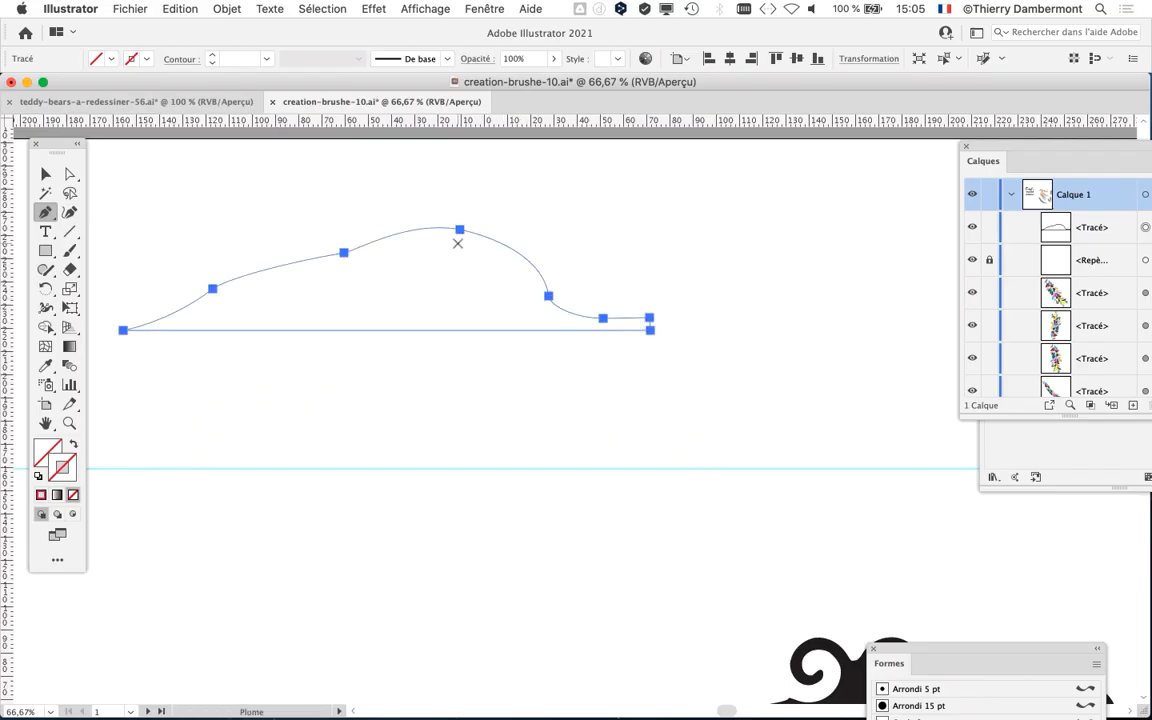
pyautogui.press('super+z')
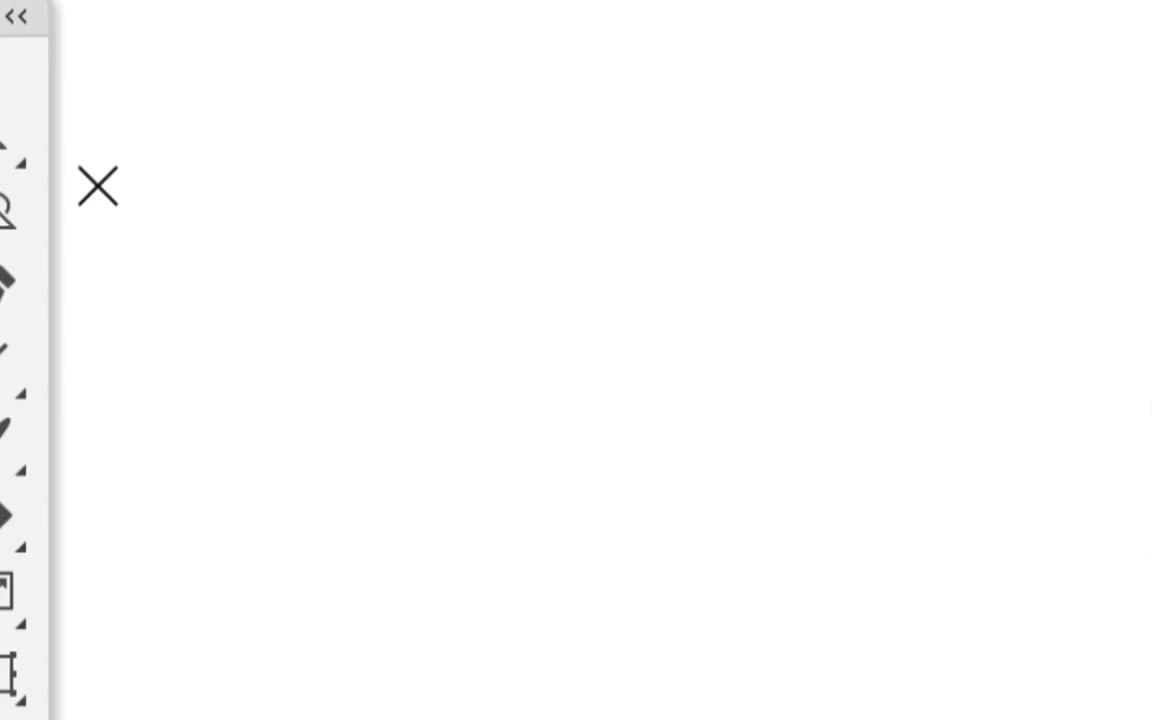
# Select the rising segment on the hump's left side with Direct Selection and switch the document to outline view.
pyautogui.click(80, 195)
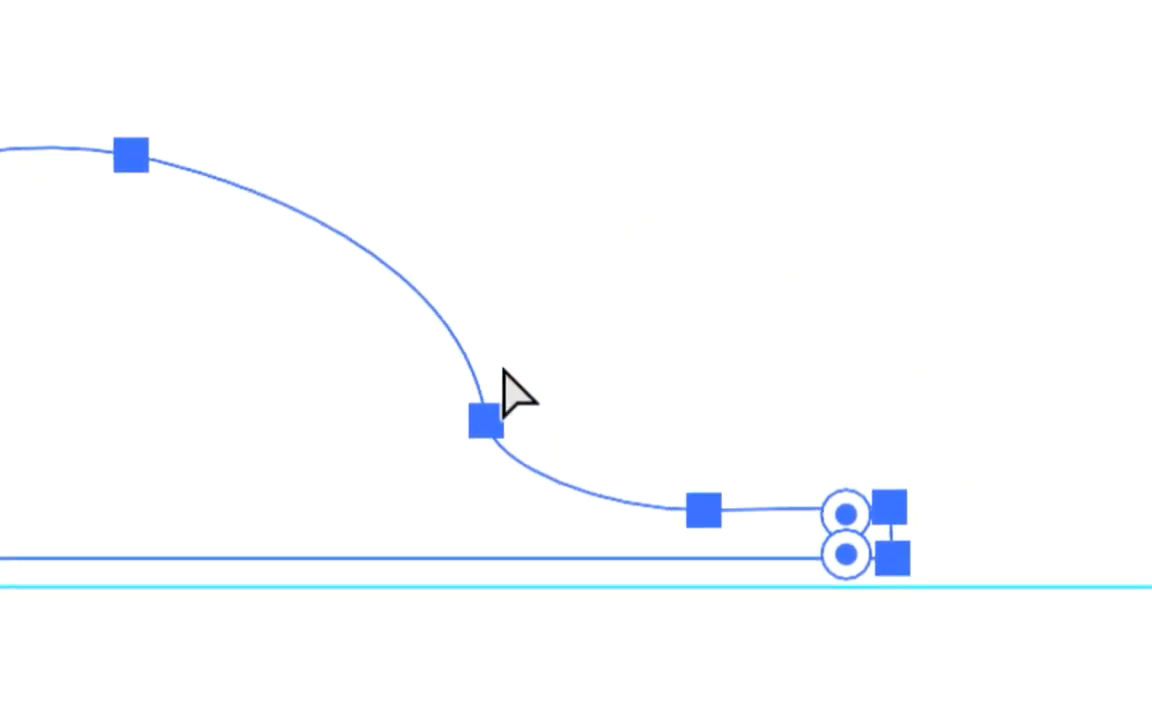
pyautogui.click(295, 326)
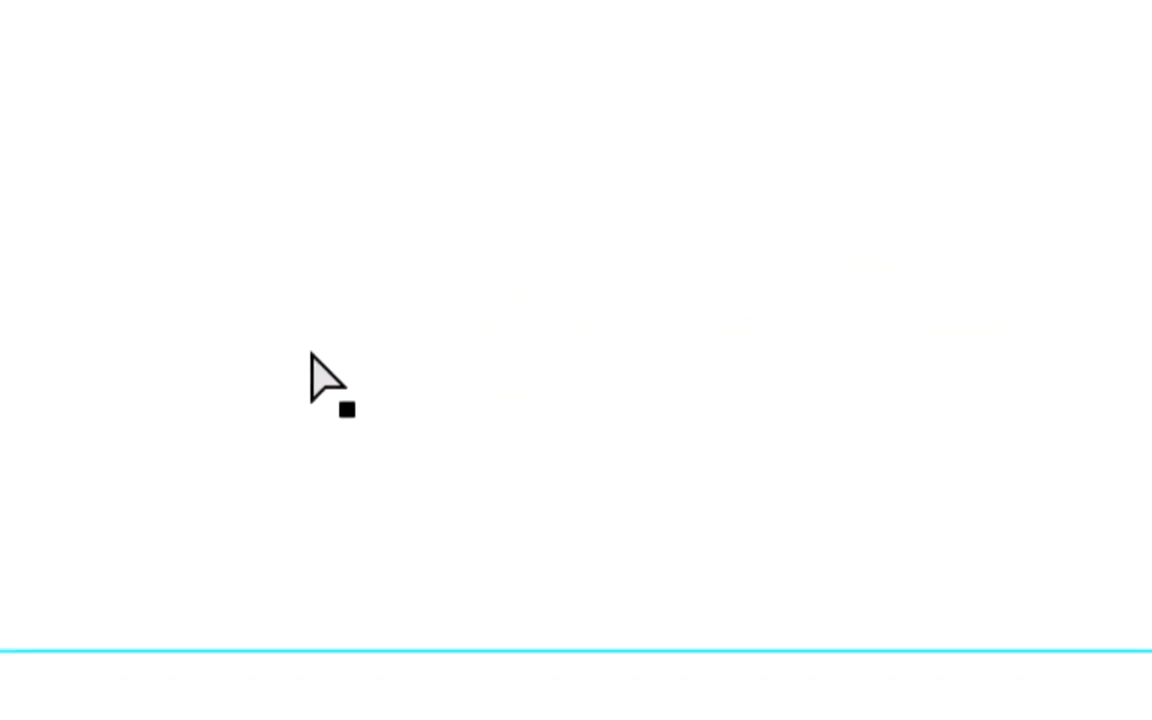
pyautogui.click(310, 352)
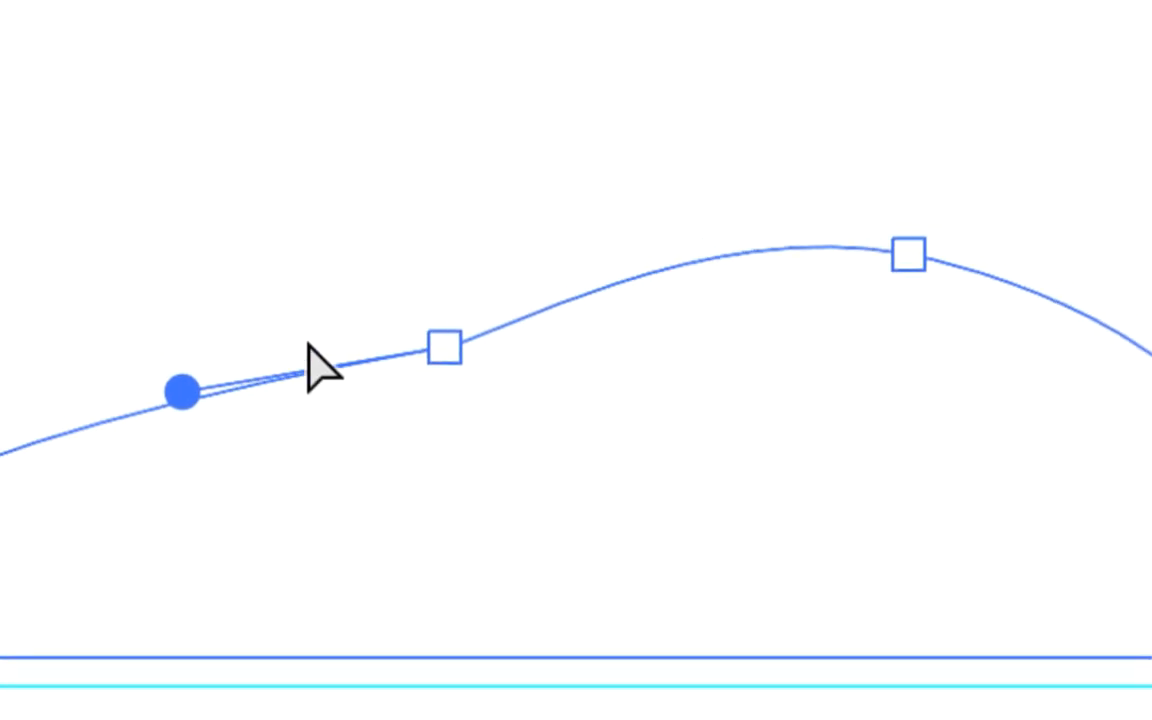
pyautogui.click(300, 326)
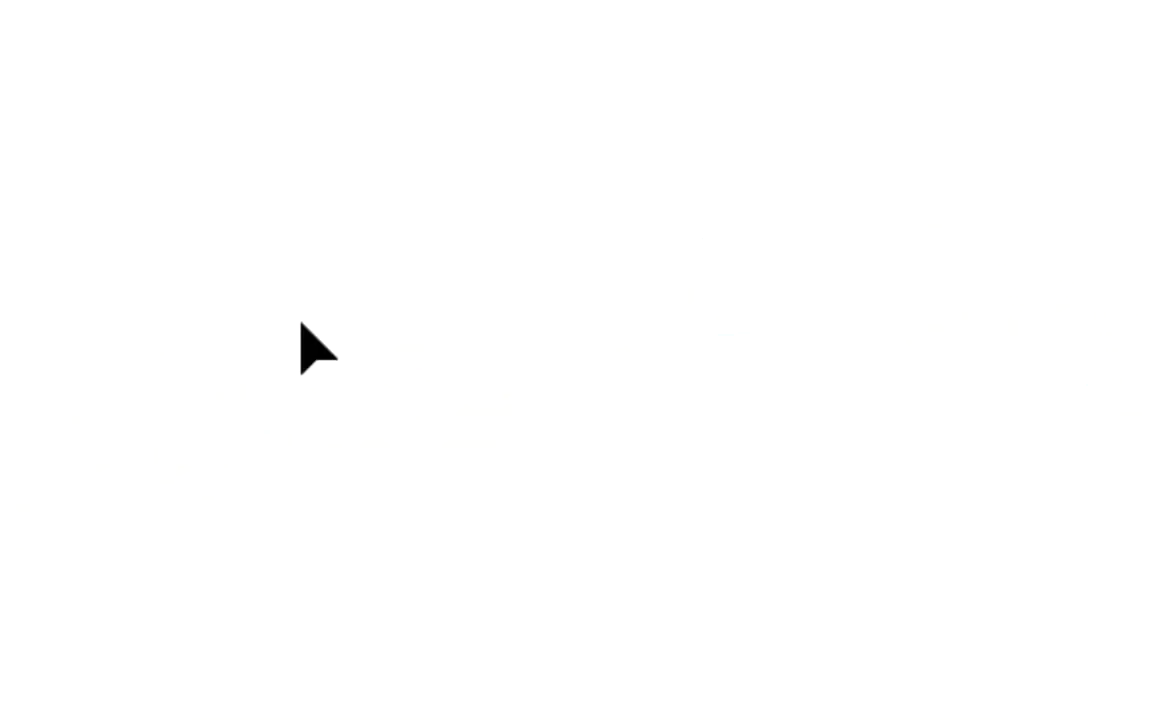
pyautogui.hotkey('ctrl', 'y')
pyautogui.press('a')
pyautogui.click(371, 436)
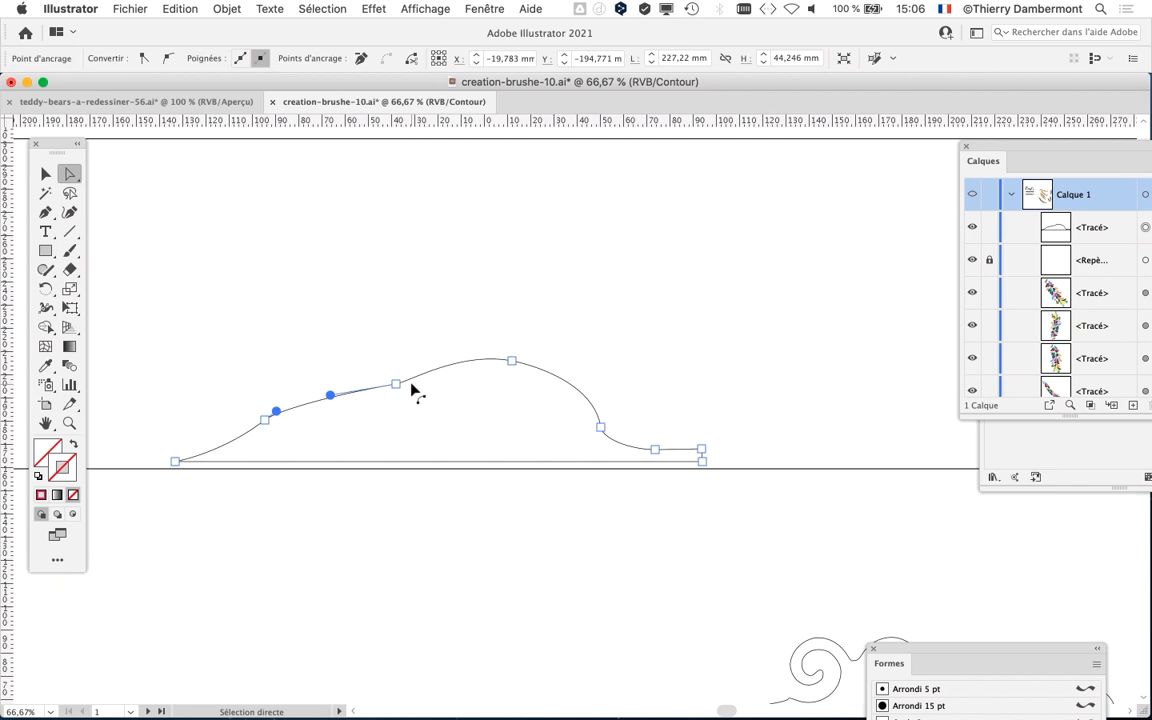
# Switch the document display to preview and back to outline view.
pyautogui.click(397, 7)
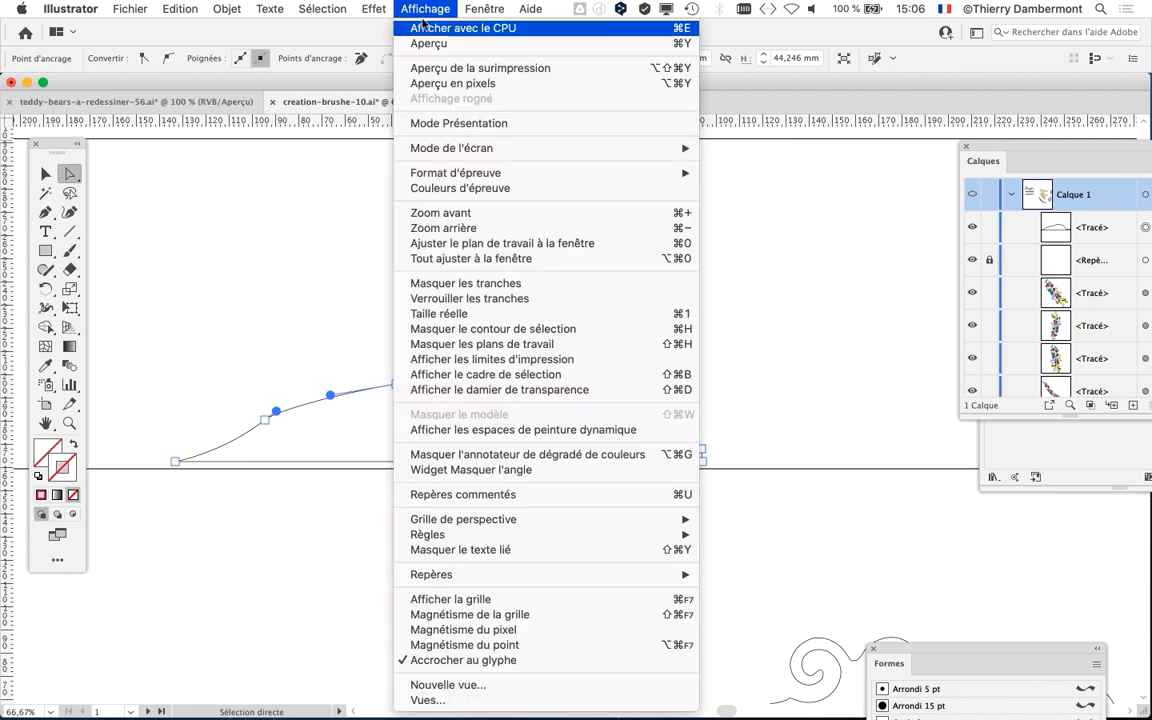
pyautogui.click(428, 42)
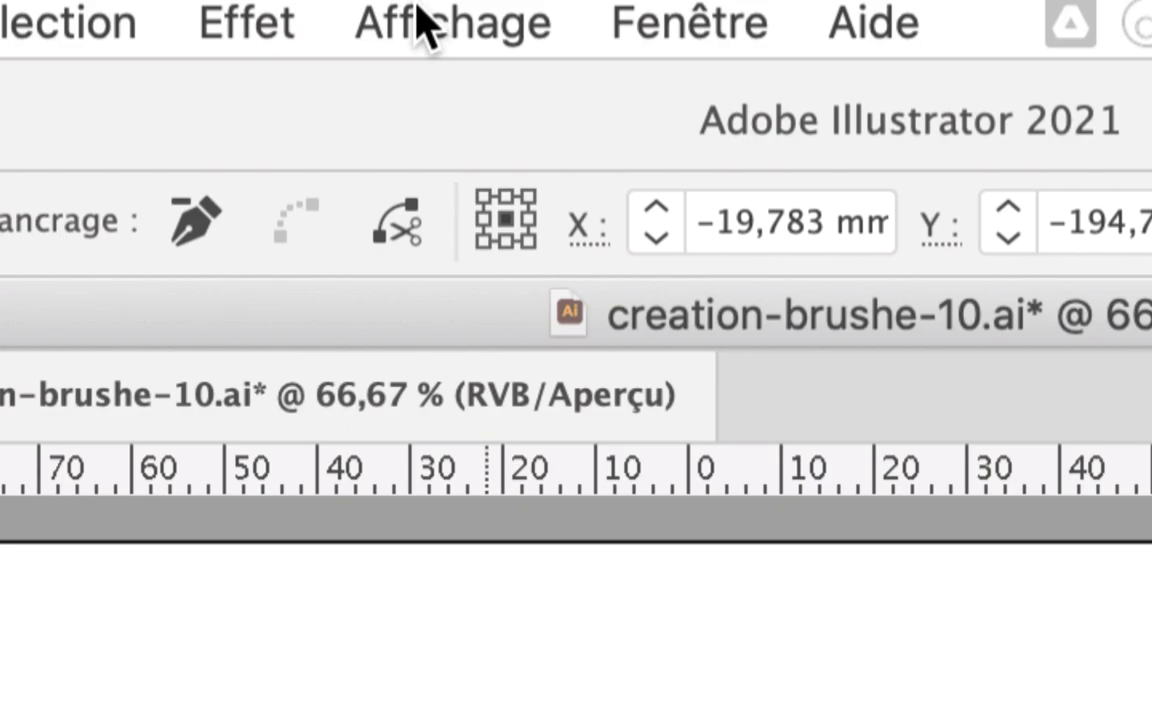
pyautogui.click(417, 8)
pyautogui.click(420, 42)
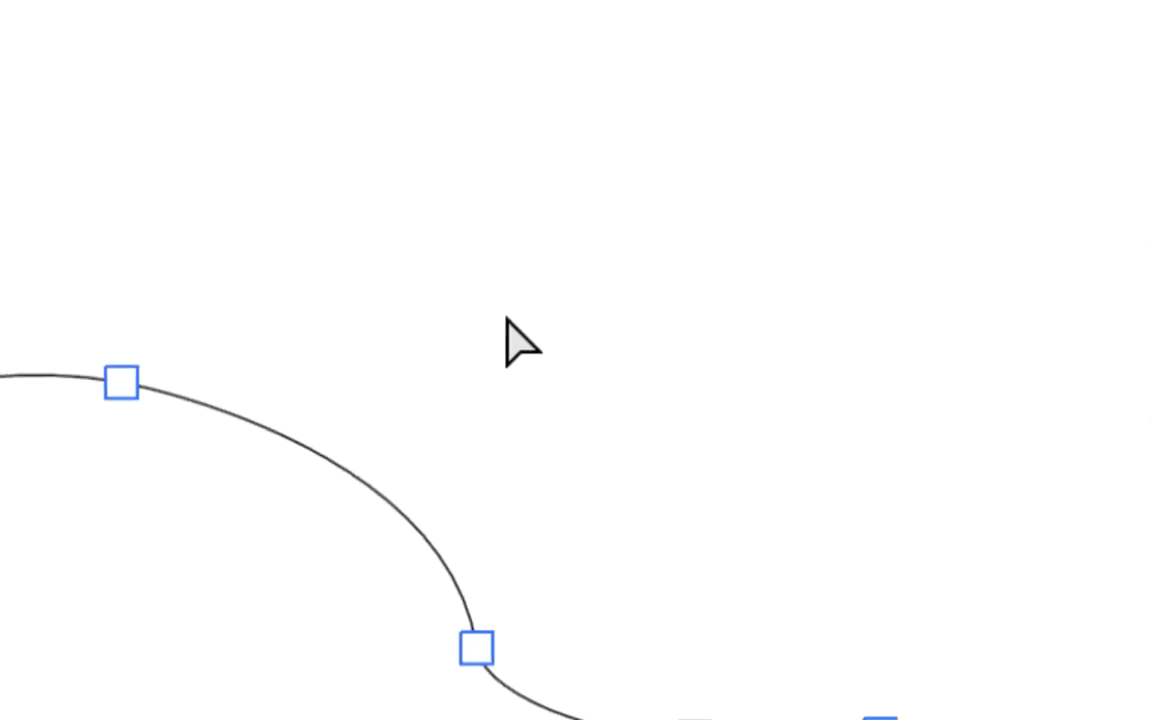
# Move the hump's right-side anchor left and down, and raise its top anchor slightly.
pyautogui.click(596, 380)
pyautogui.click(479, 412)
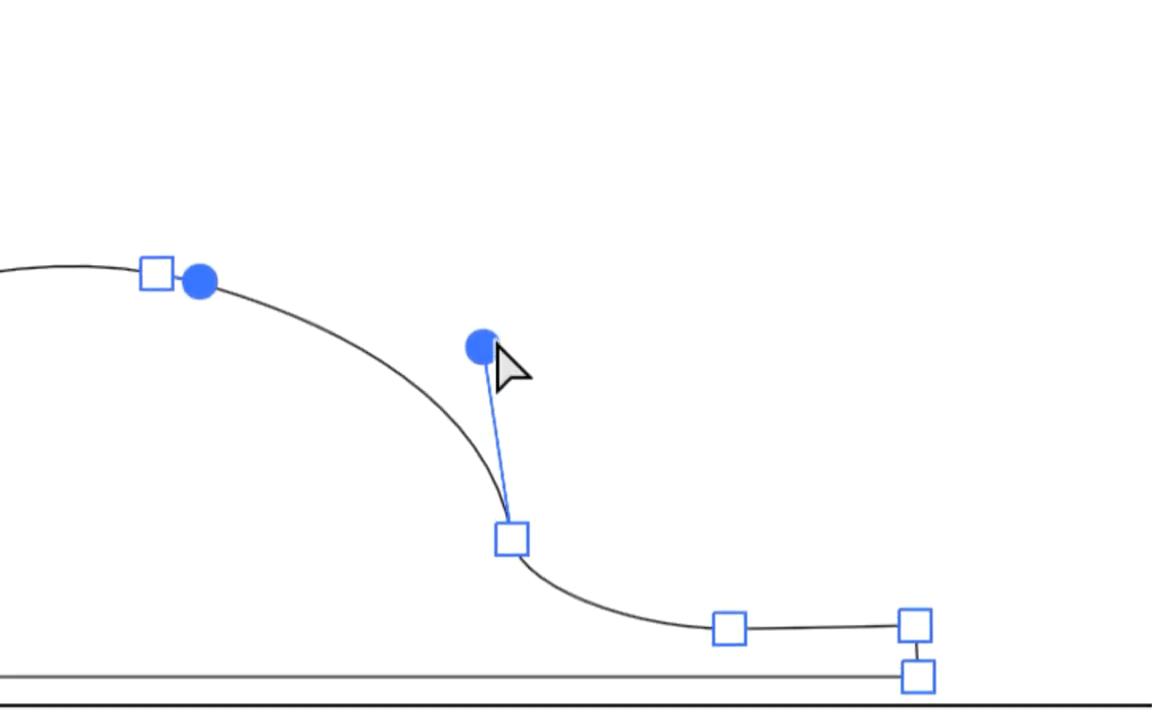
pyautogui.moveTo(492, 342); pyautogui.dragTo(455, 397)
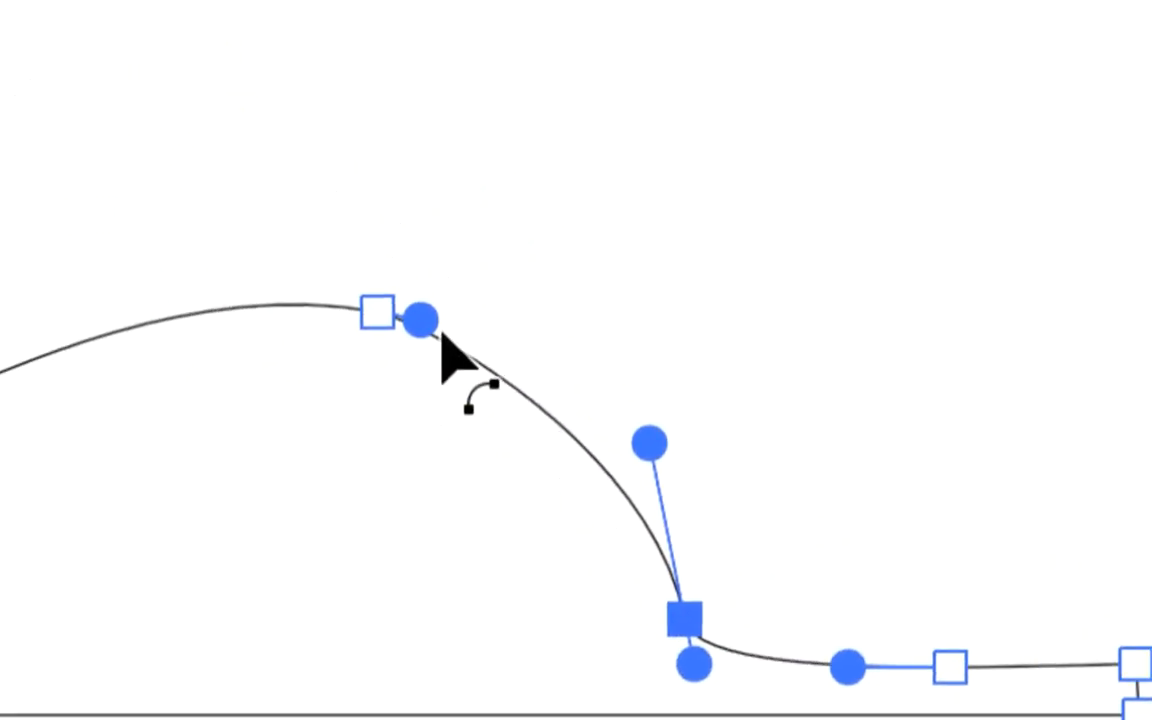
pyautogui.moveTo(150, 91); pyautogui.dragTo(136, 70)
pyautogui.moveTo(430, 328); pyautogui.dragTo(432, 330)
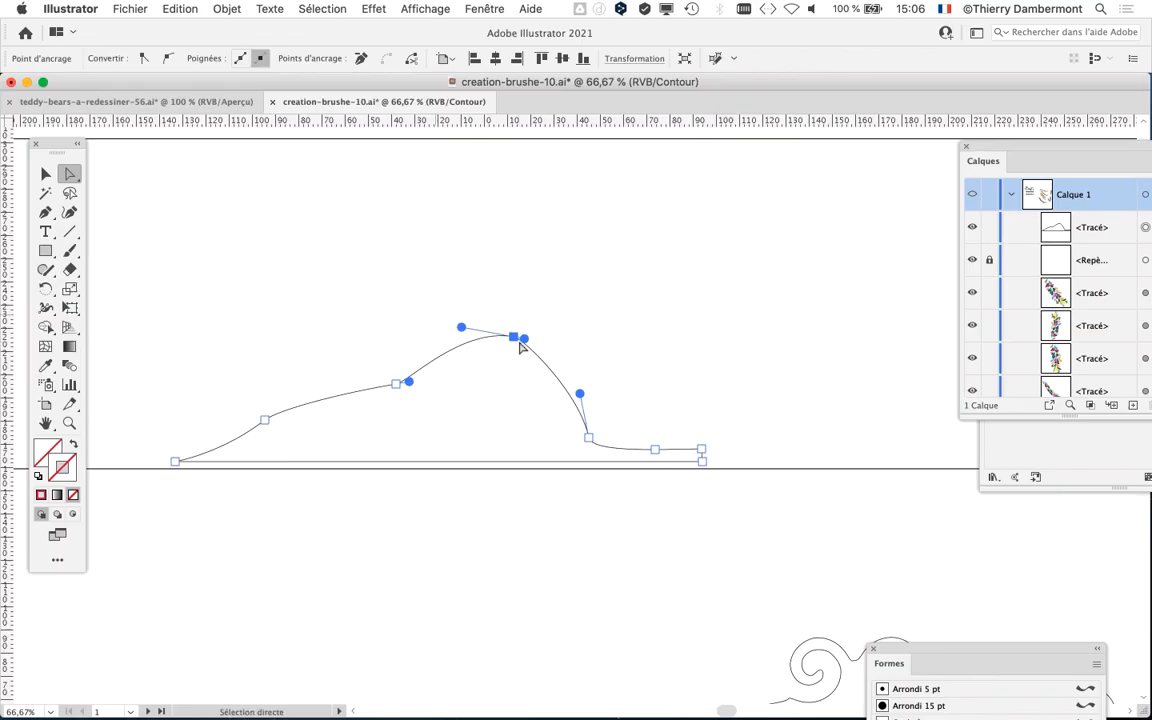
pyautogui.moveTo(515, 343); pyautogui.dragTo(514, 360)
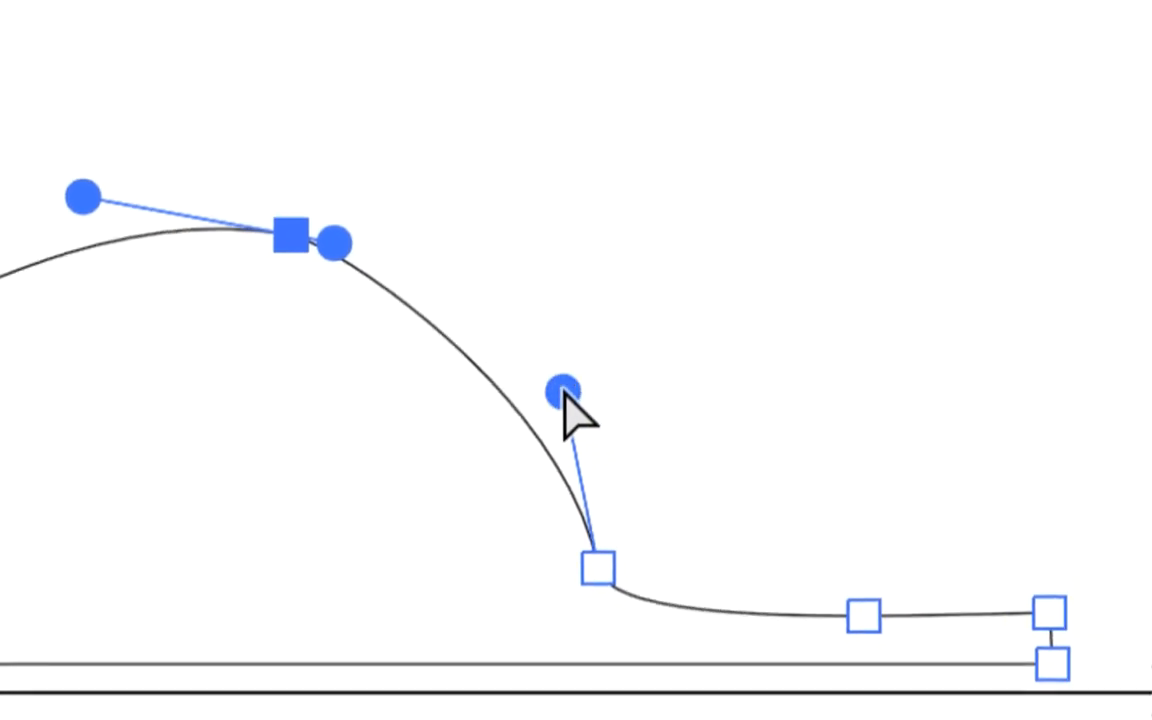
# Lengthen the right-side anchor's handle upward to round the slope, and extend the upper-left anchor's left handle to smooth the rising segment.
pyautogui.moveTo(565, 392); pyautogui.dragTo(566, 363)
pyautogui.click(275, 328)
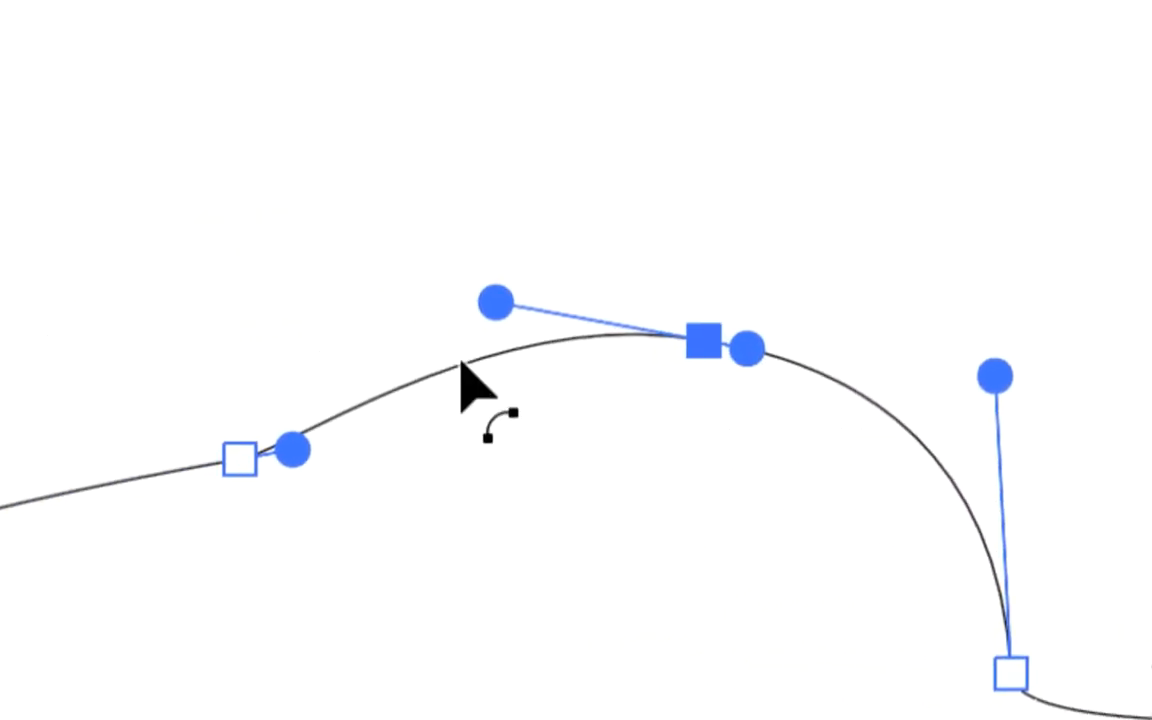
pyautogui.moveTo(465, 354); pyautogui.dragTo(349, 366)
pyautogui.click(345, 397)
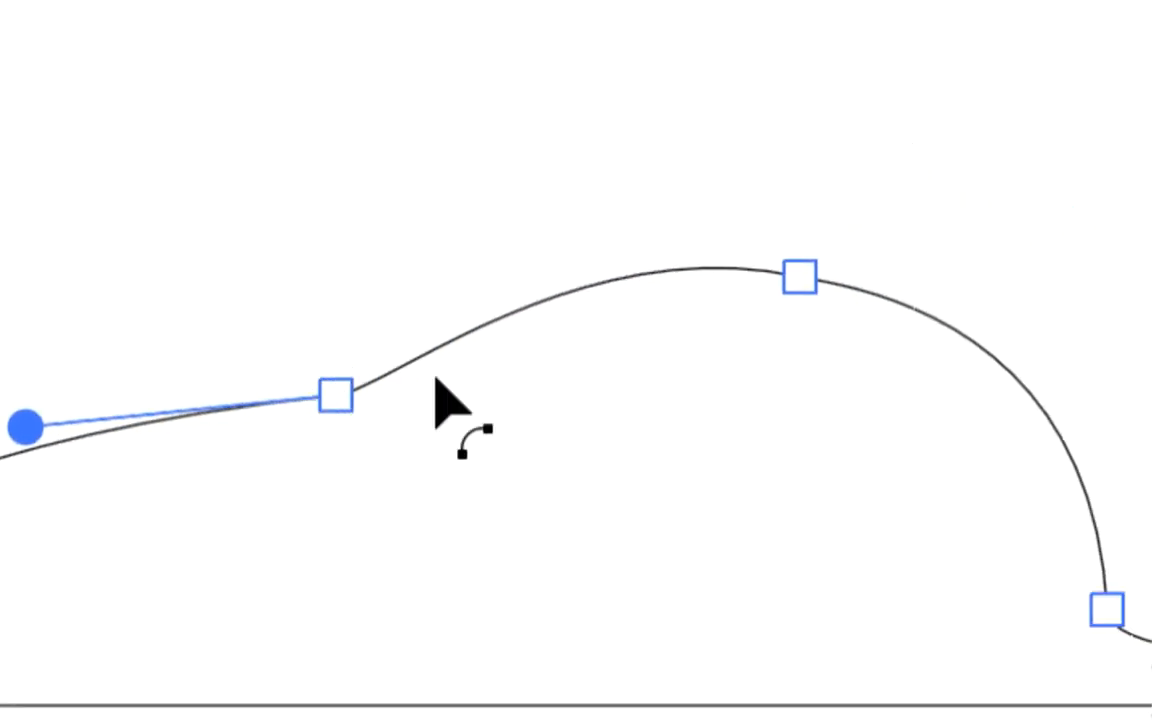
# Shift the hump's top anchor slightly right, check the handles of the neighbouring segments, and deselect the path.
pyautogui.click(598, 347)
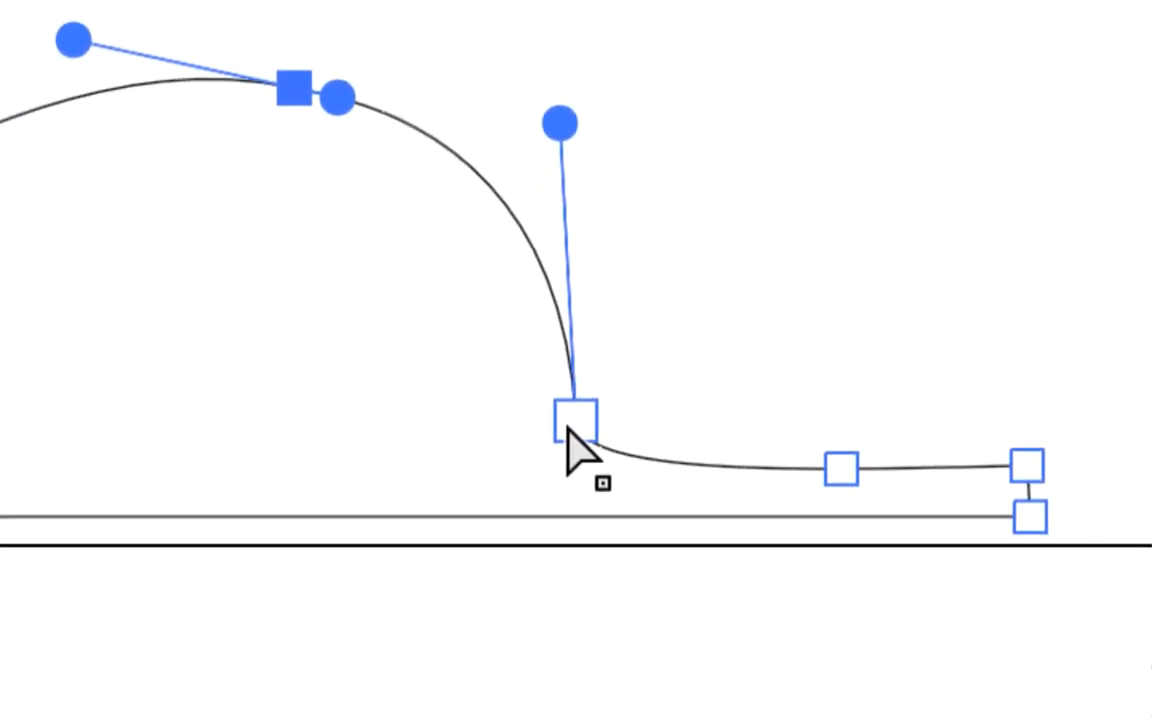
pyautogui.click(889, 661)
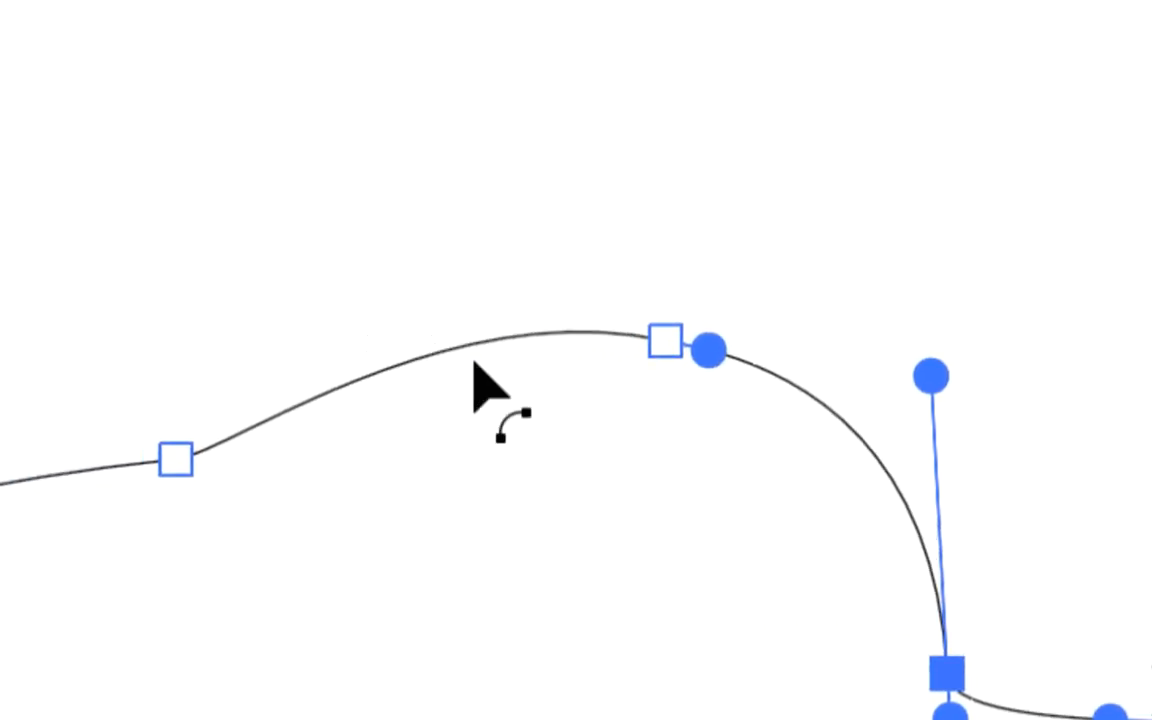
pyautogui.click(283, 349)
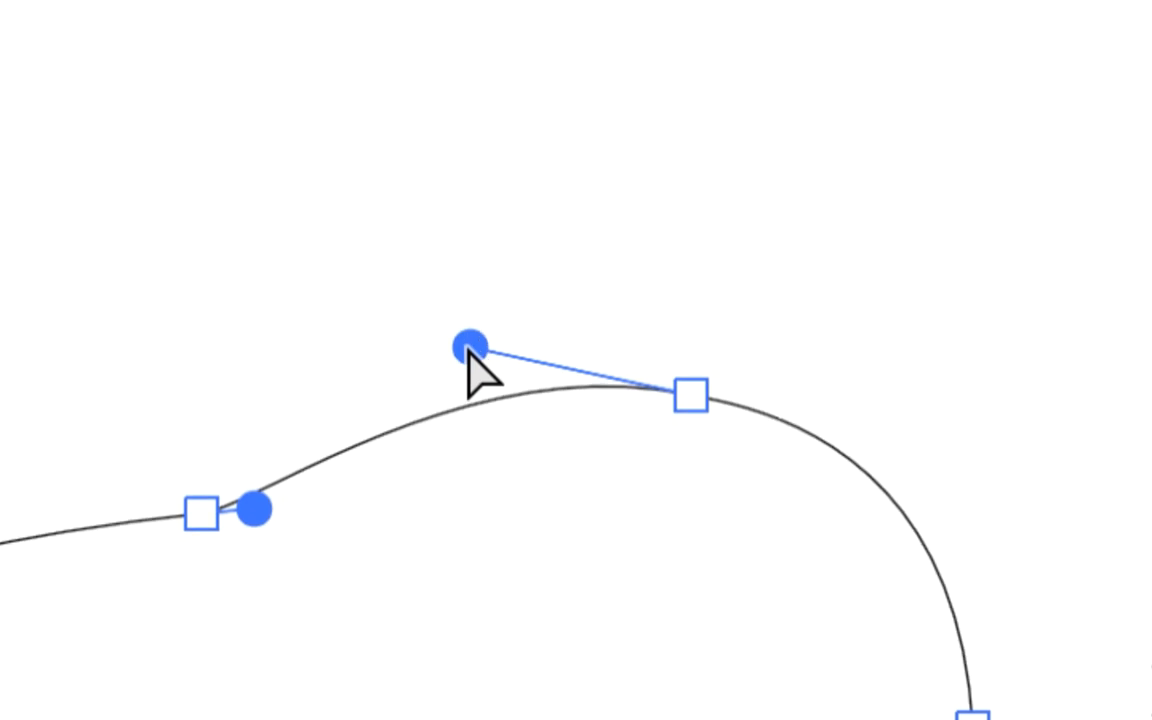
pyautogui.click(394, 382)
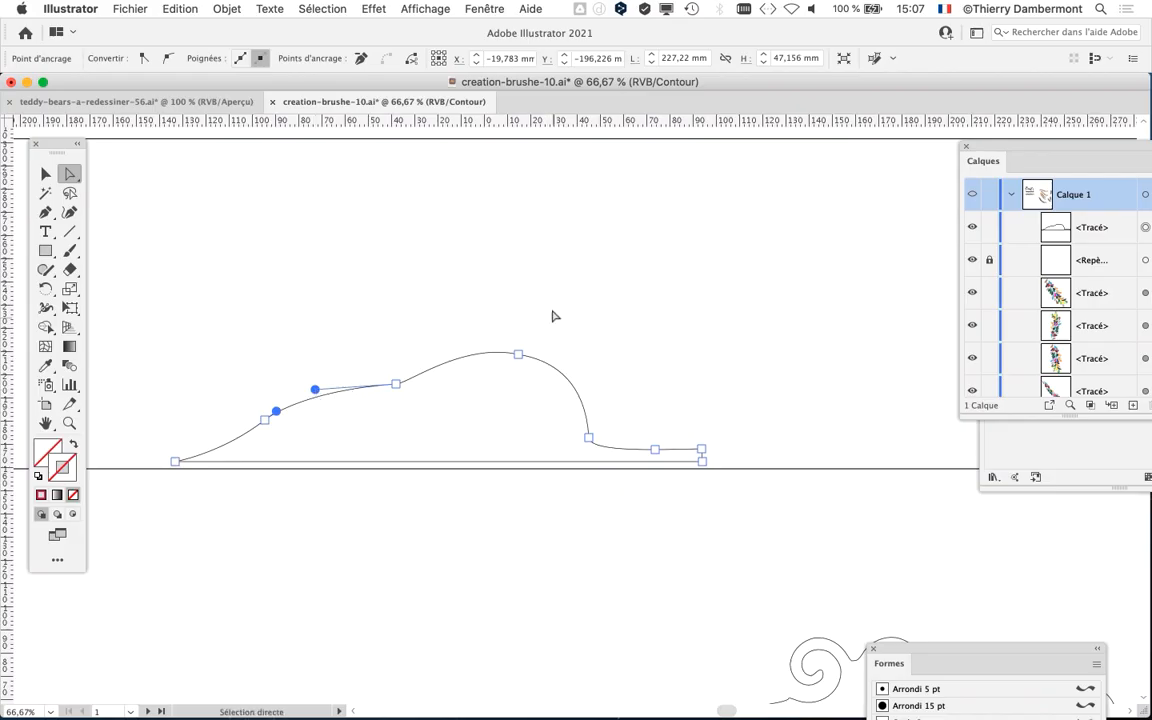
pyautogui.click(546, 297)
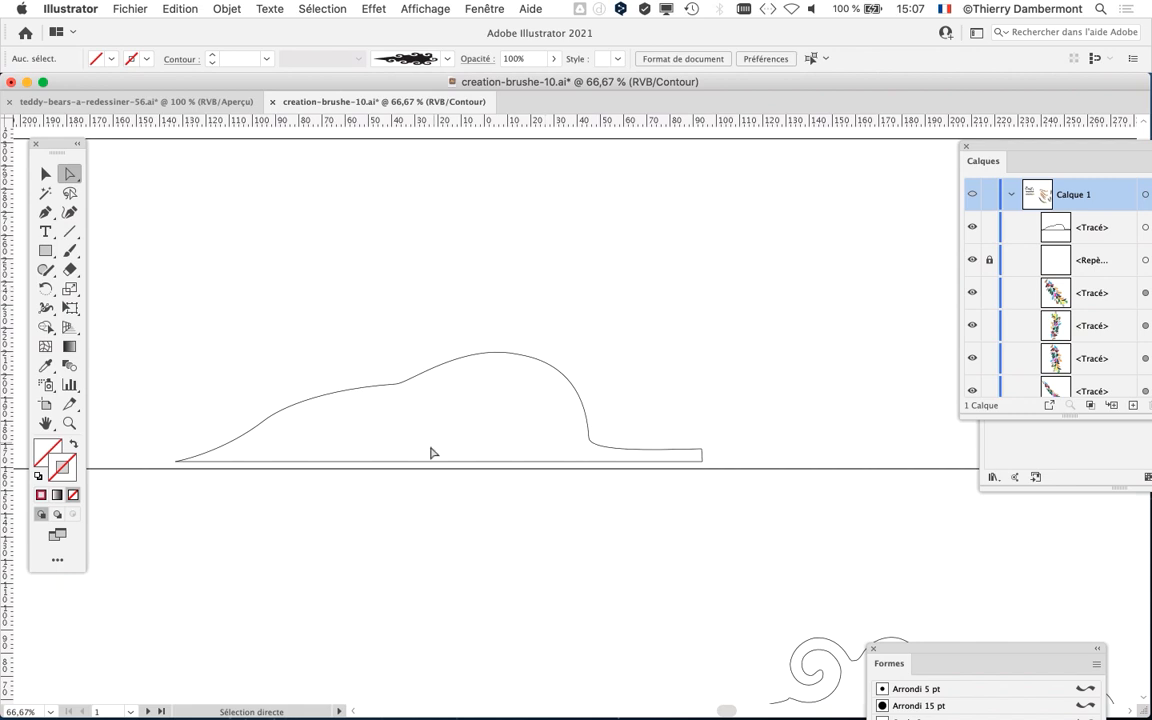
pyautogui.scroll(1, 420, 446)
pyautogui.moveTo(419, 473); pyautogui.dragTo(538, 458)
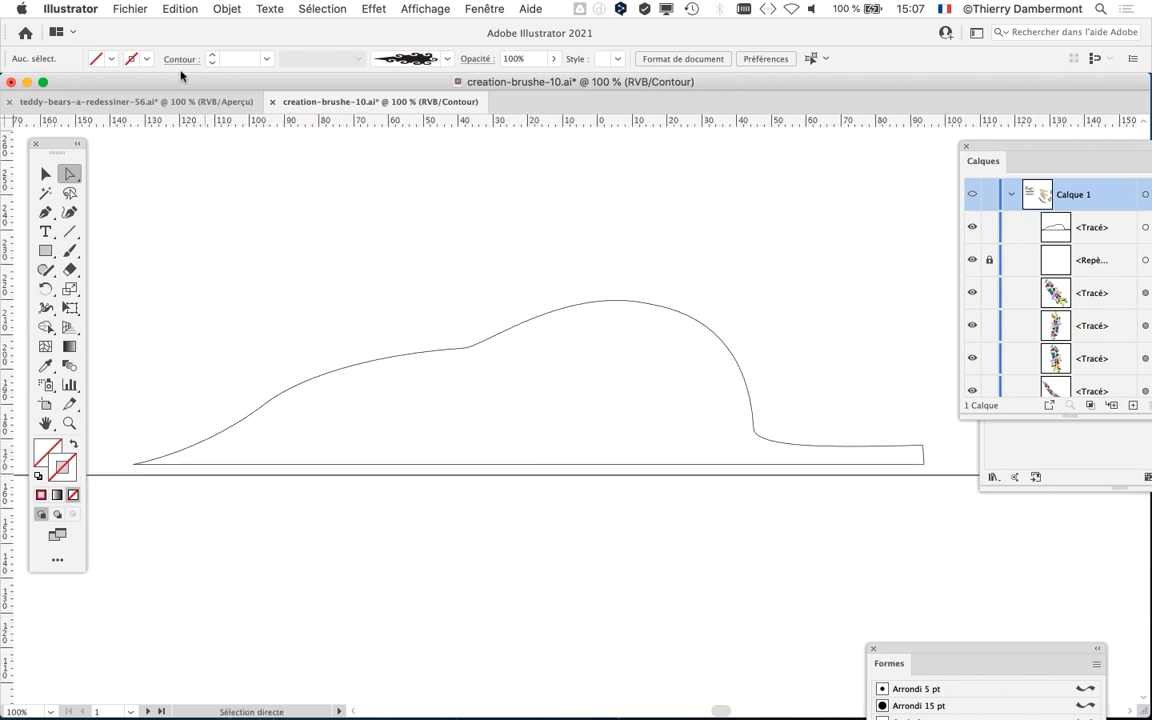
pyautogui.click(130, 8)
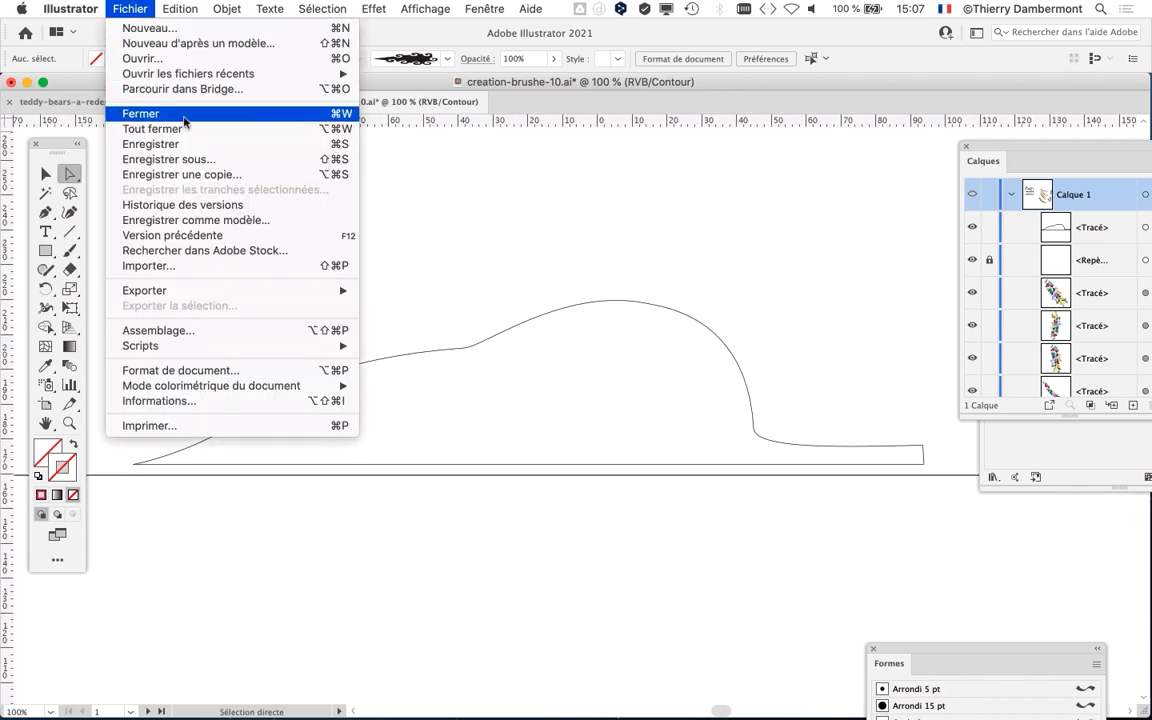
pyautogui.click(413, 173)
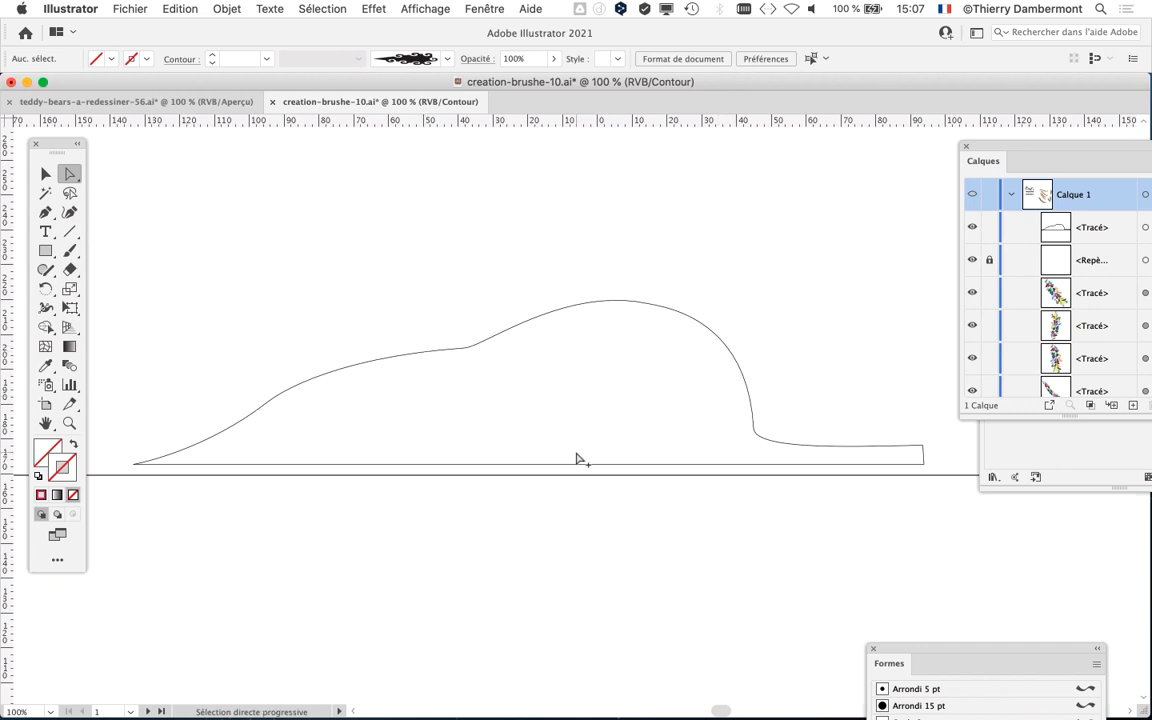
# In Finder, open logo Bear Pack.jpg from the intro 5 illustrator folder, examine the logo image, and close it.
pyautogui.scroll(-1, 577, 455)
pyautogui.moveTo(537, 478); pyautogui.dragTo(504, 432)
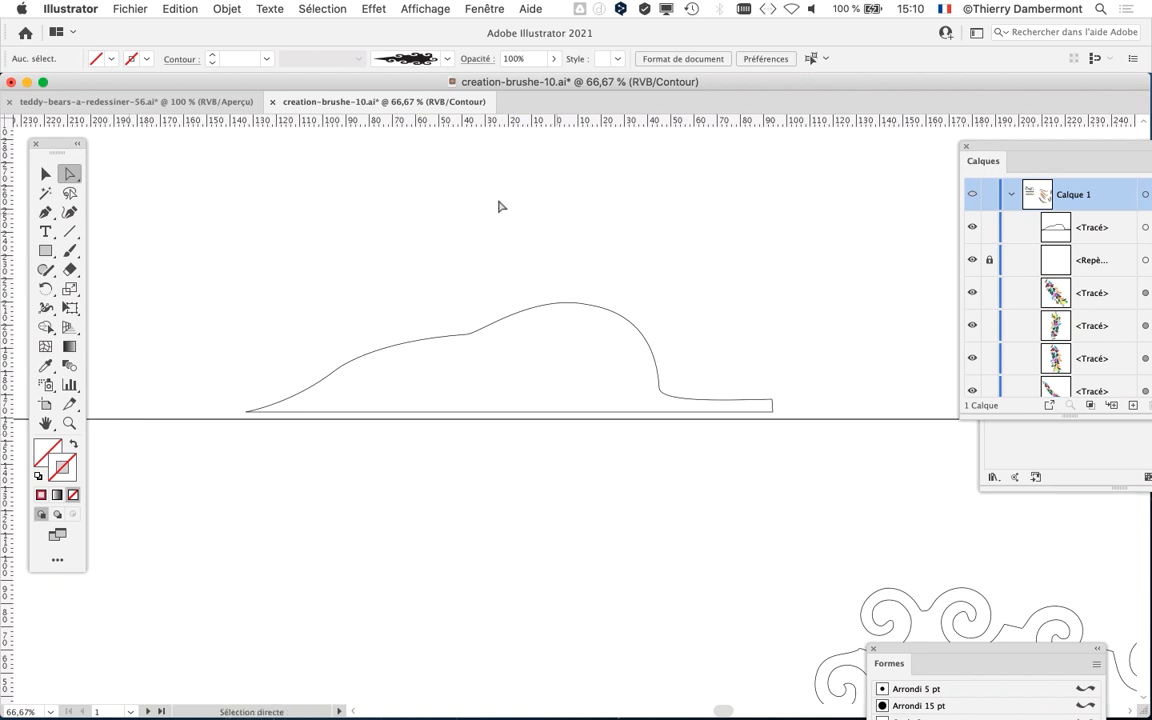
pyautogui.press('super+Tab')
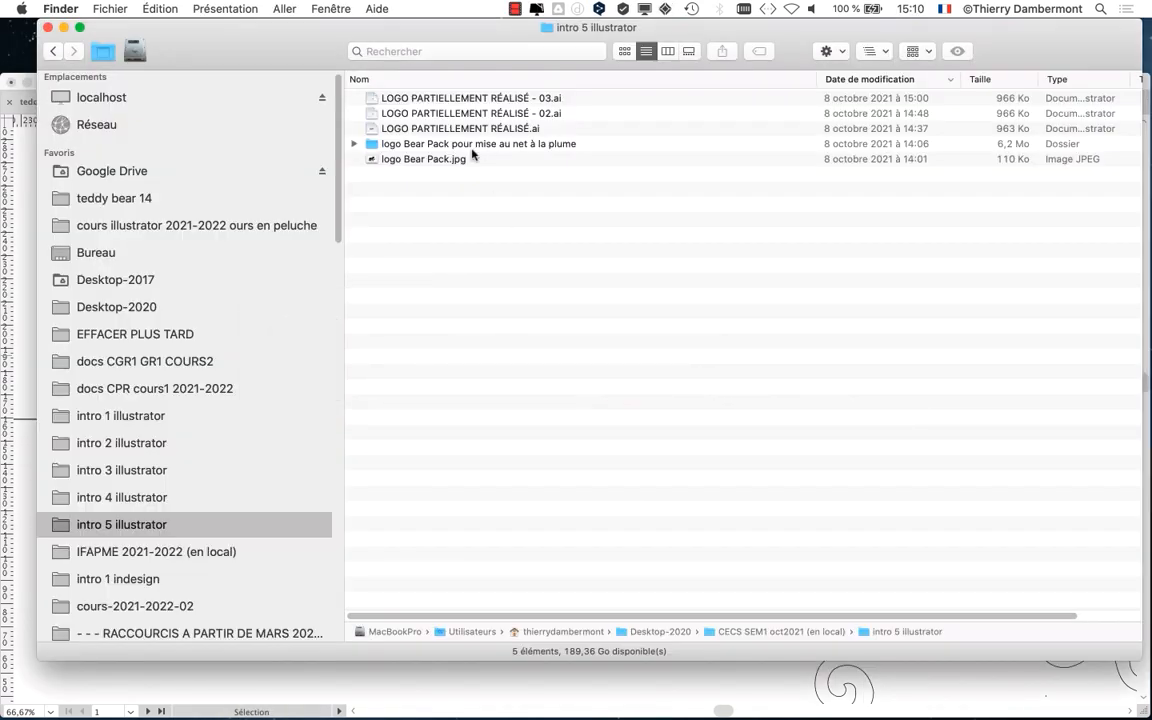
pyautogui.click(421, 146)
pyautogui.click(413, 160)
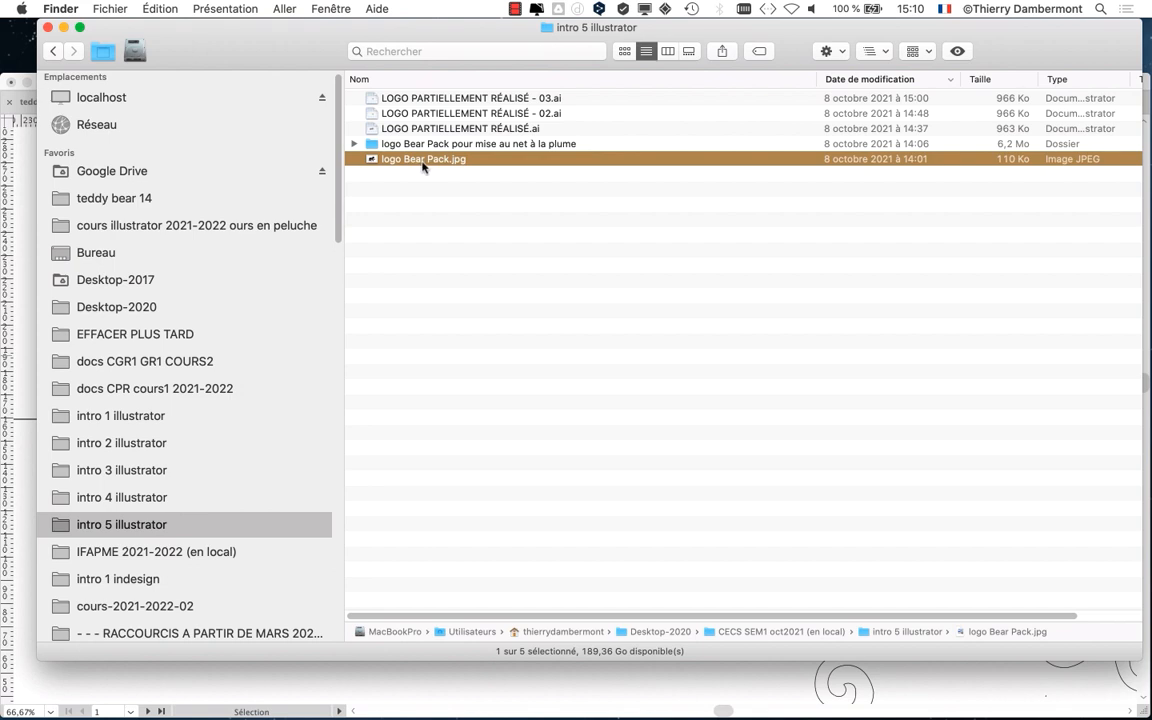
pyautogui.doubleClick(487, 160)
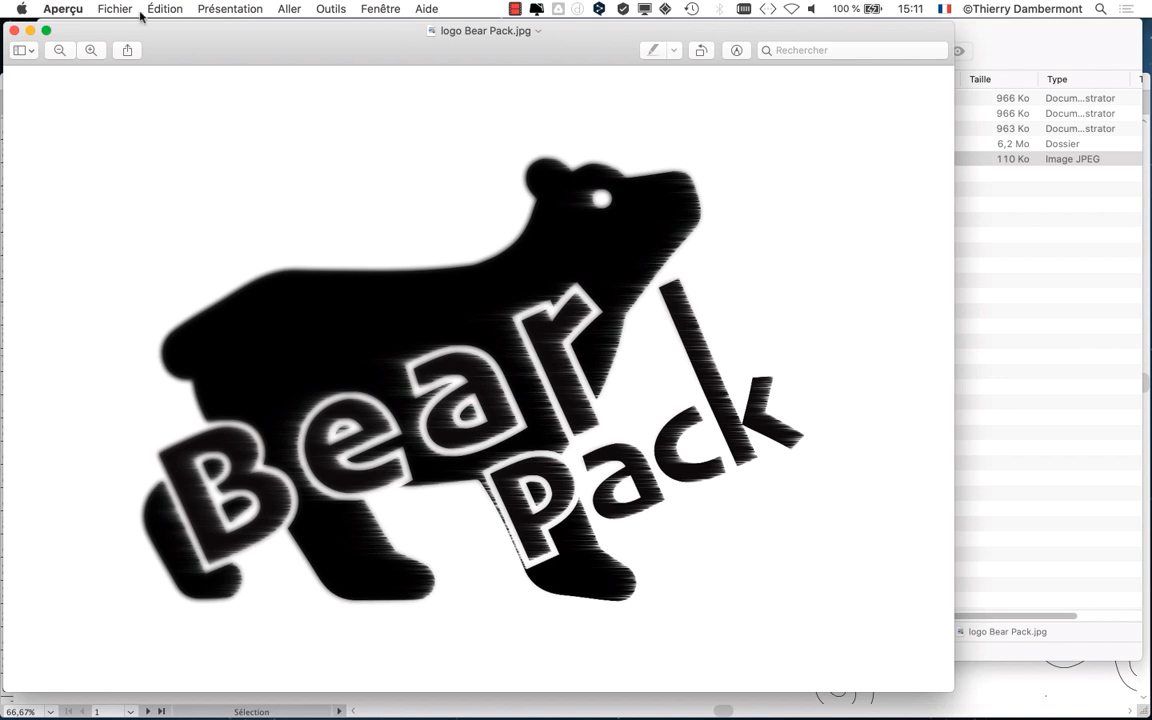
pyautogui.click(14, 30)
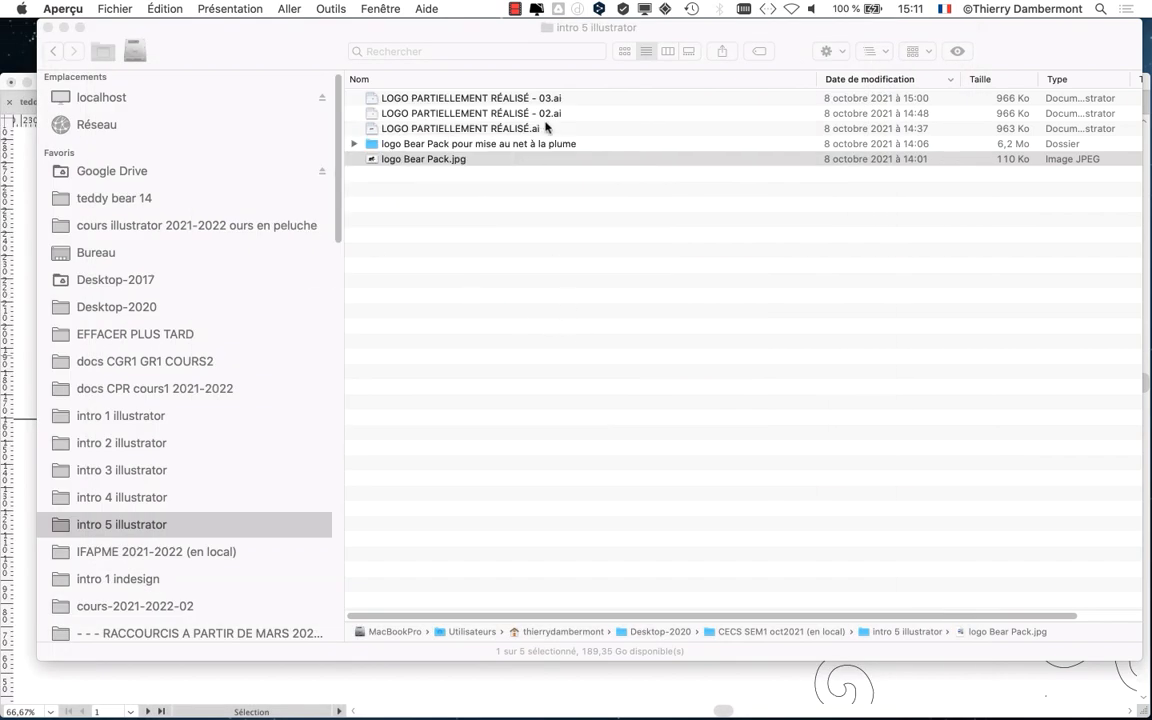
# Open LOGO PARTIELLEMENT RÉALISÉ.ai in Illustrator, examine the anchors of the traced bear outline, and close the file without saving.
pyautogui.doubleClick(546, 127)
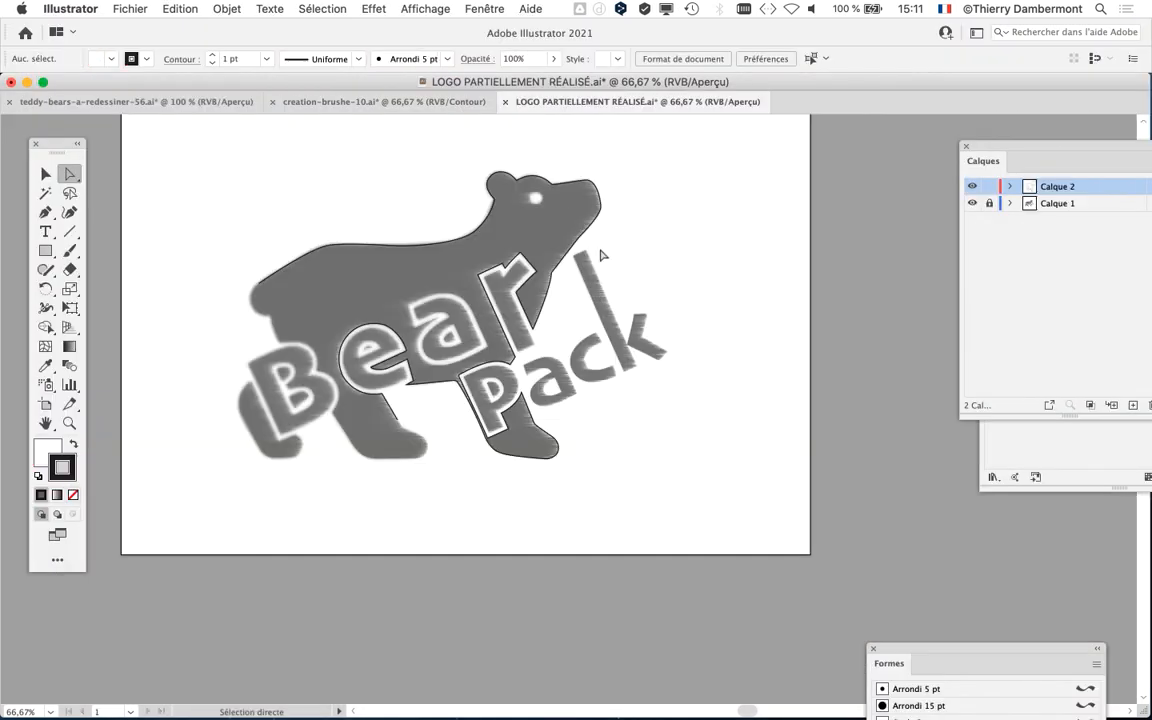
pyautogui.scroll(1, 420, 288)
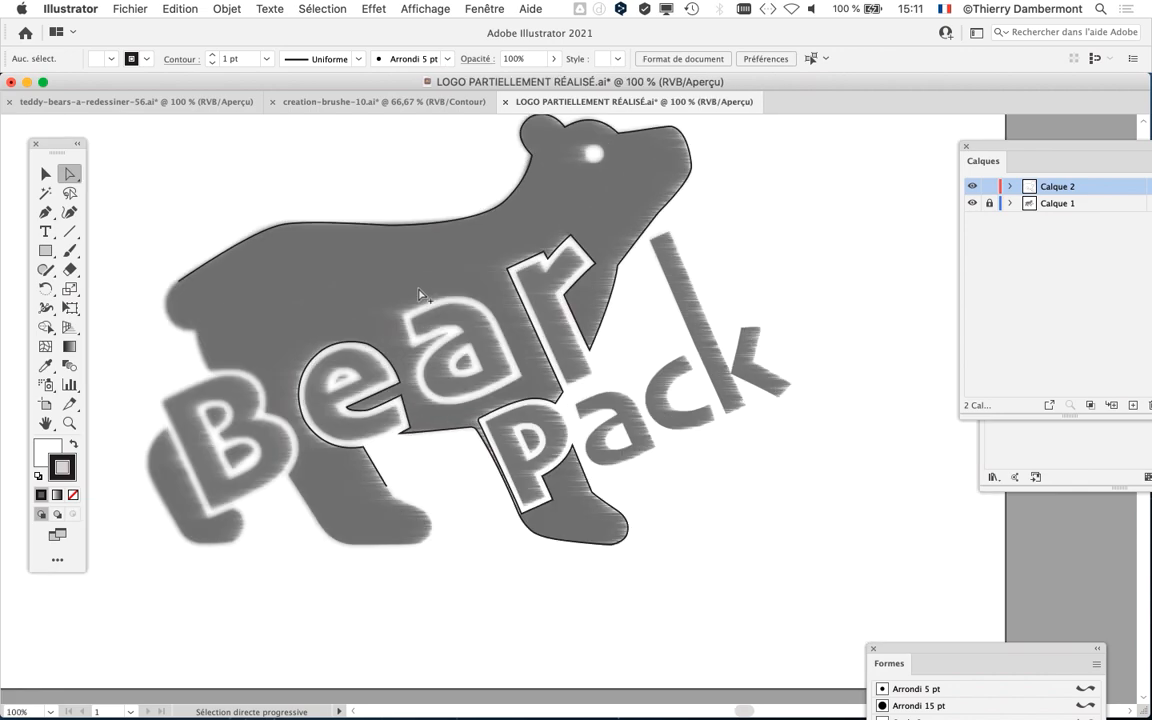
pyautogui.click(320, 348)
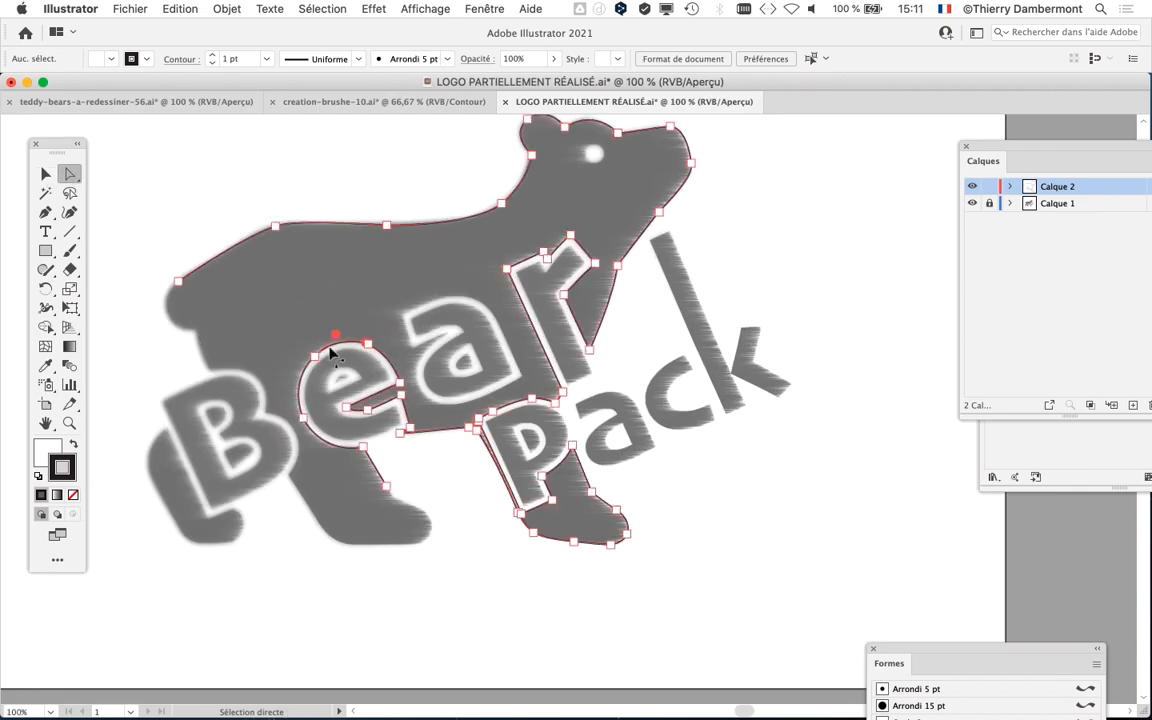
pyautogui.scroll(1, 320, 348)
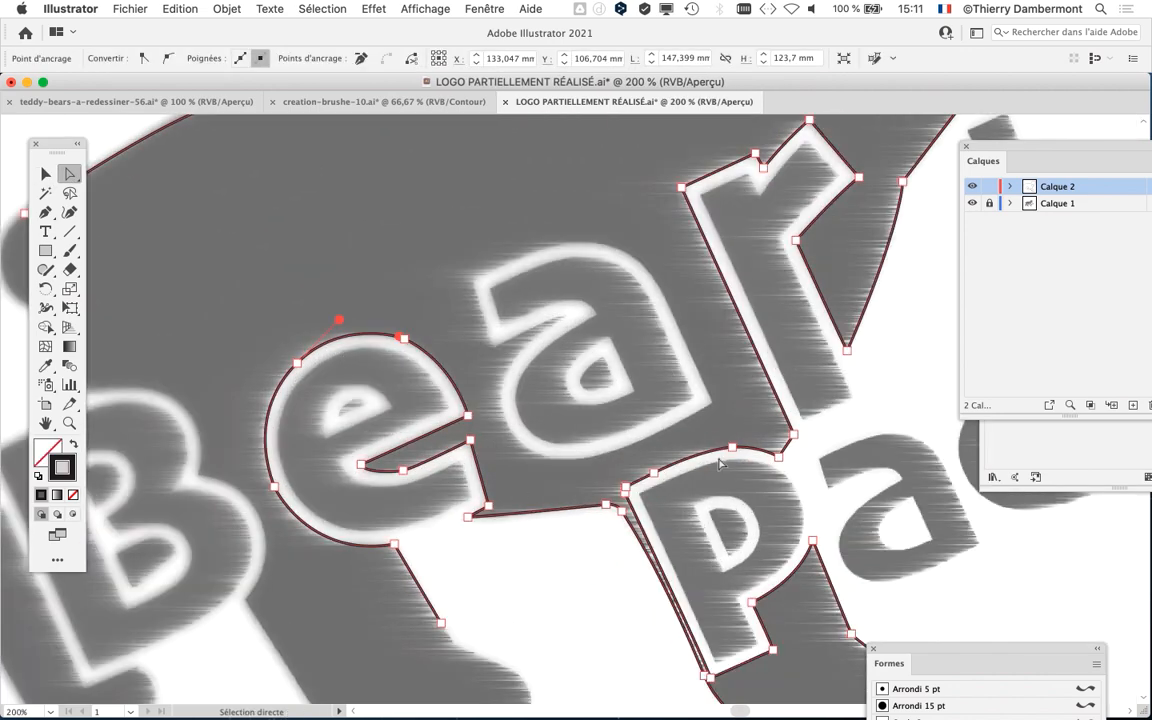
pyautogui.moveTo(760, 395); pyautogui.dragTo(672, 329)
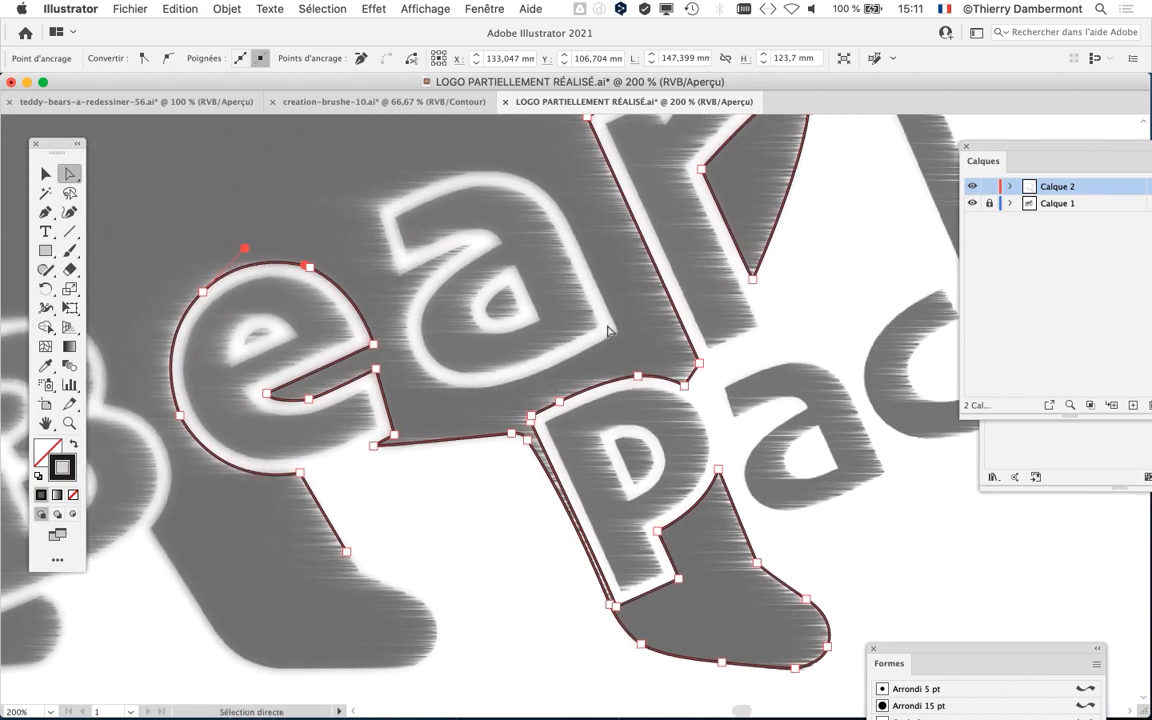
pyautogui.press('super+w')
pyautogui.click(548, 372)
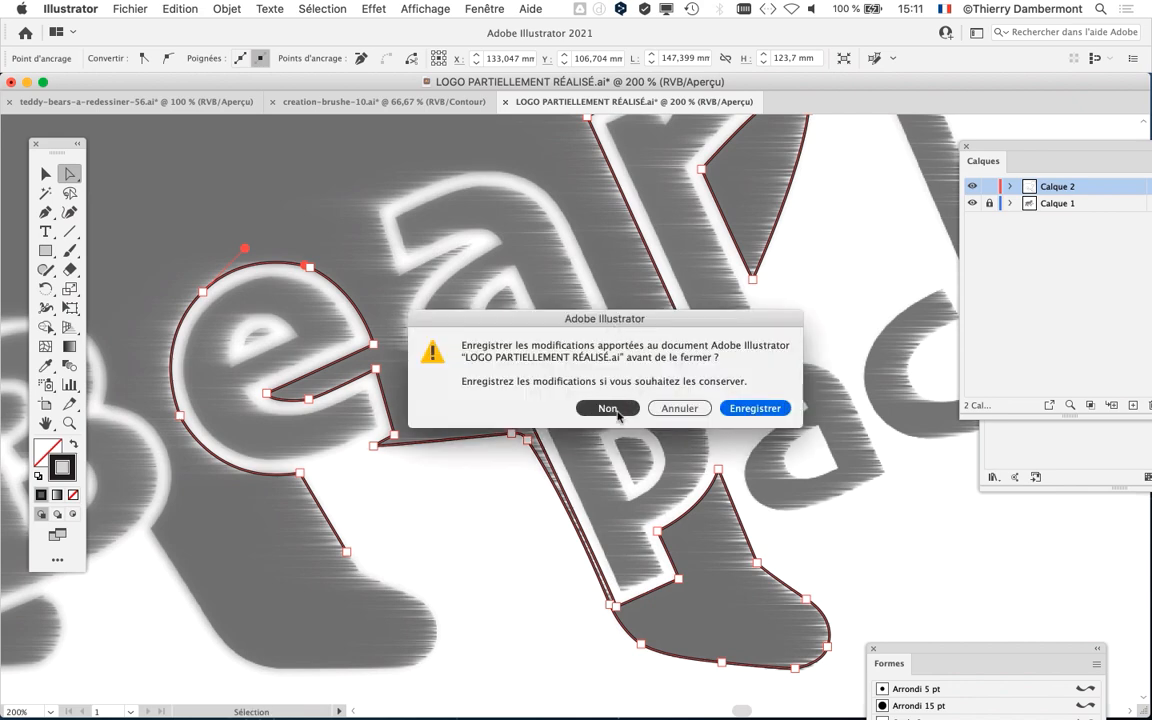
# Open LOGO PARTIELLEMENT RÉALISÉ - 03.ai from Finder, examine the selected bear outline's anchors, and close it without saving.
pyautogui.press('super+Tab')
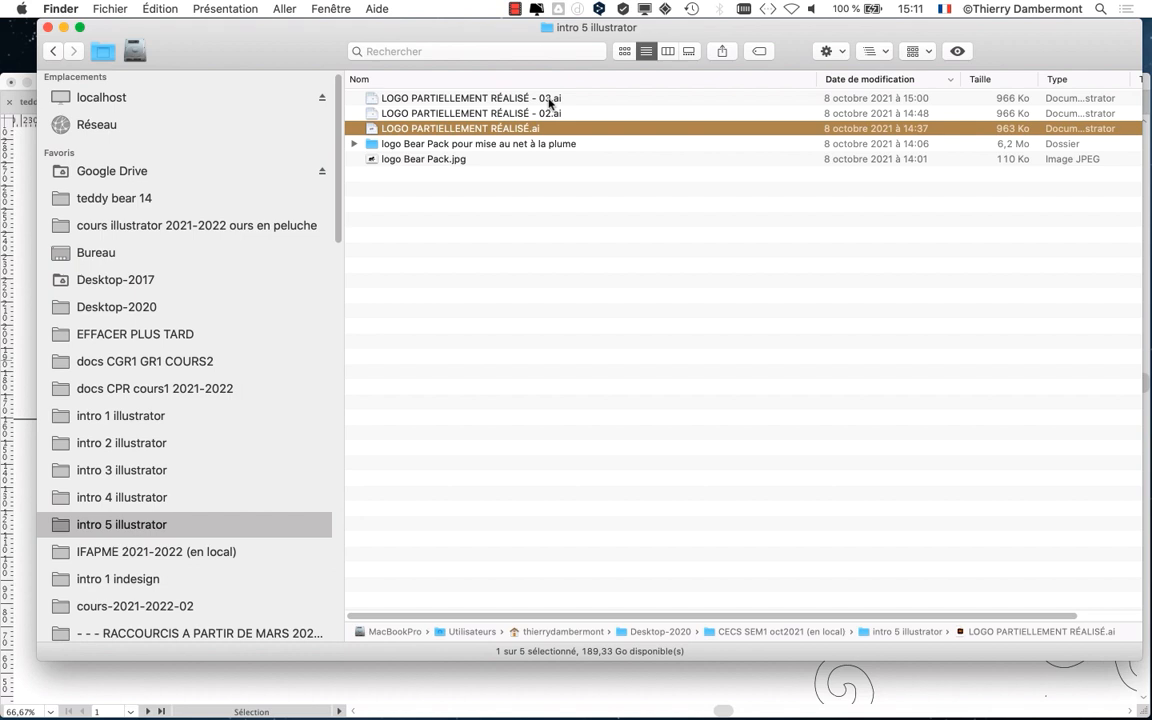
pyautogui.doubleClick(548, 99)
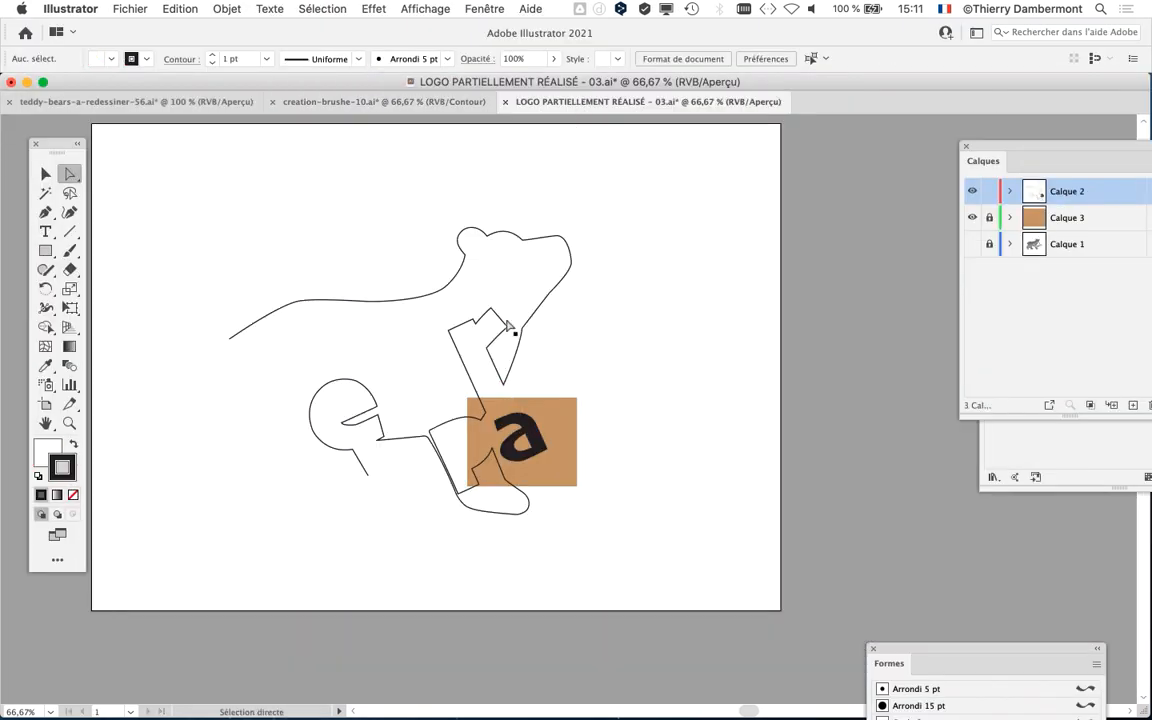
pyautogui.press('super+a')
pyautogui.scroll(2, 488, 328)
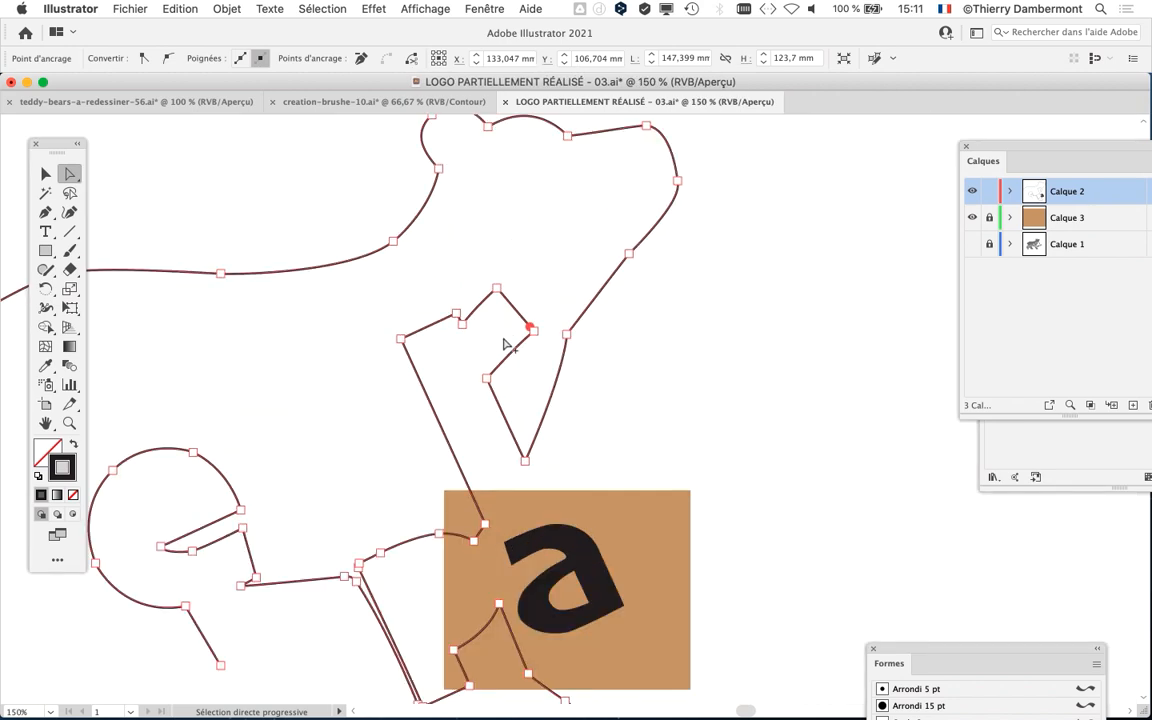
pyautogui.scroll(-1, 373, 363)
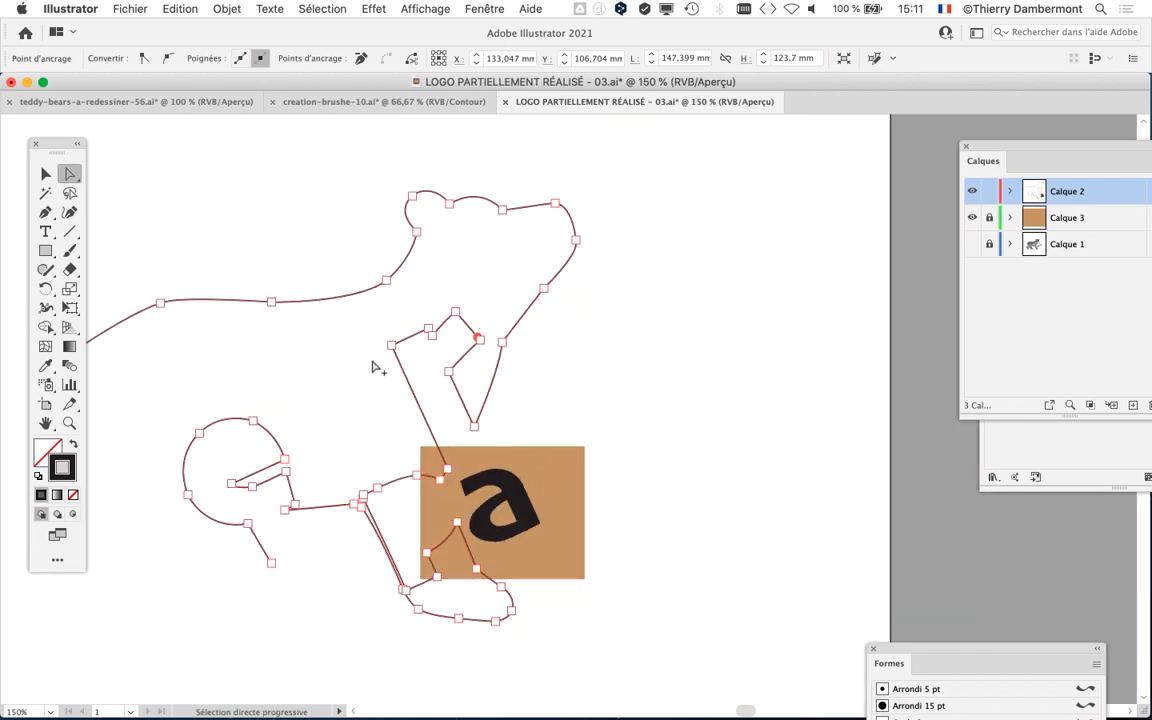
pyautogui.press('super+w')
pyautogui.click(605, 415)
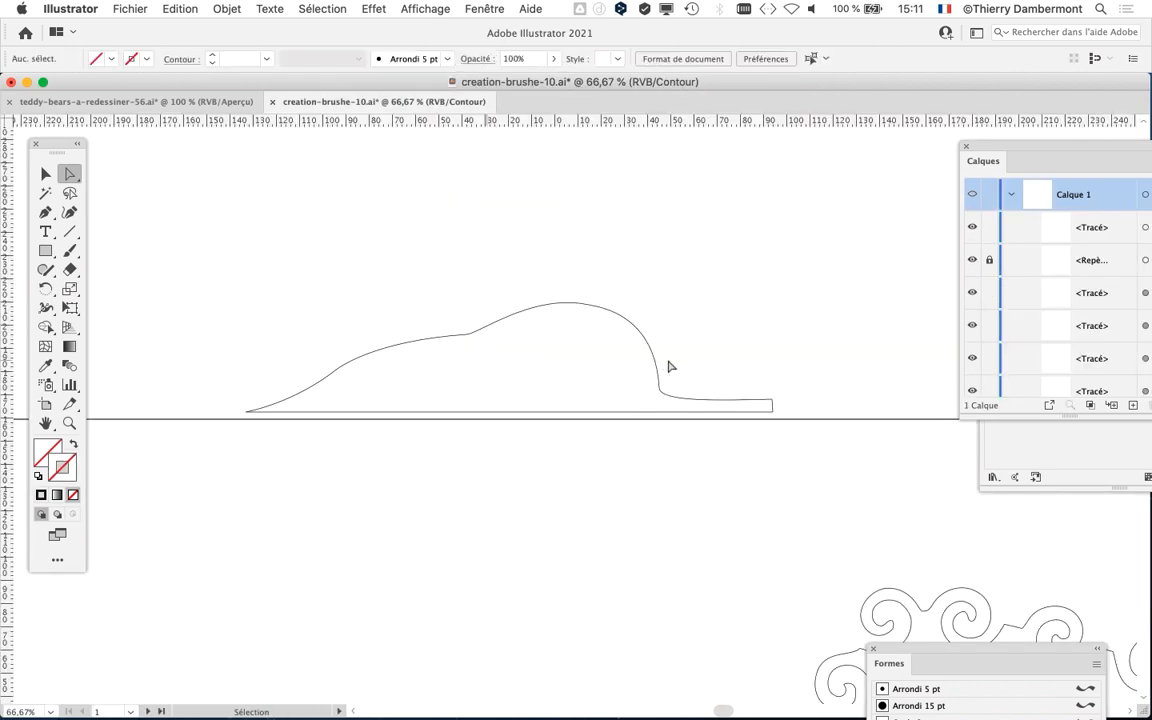
# Open LOGO PARTIELLEMENT RÉALISÉ - 02.ai from Finder, examine the bear's back segment and handles, and close it without saving.
pyautogui.press('super+Tab')
pyautogui.doubleClick(507, 117)
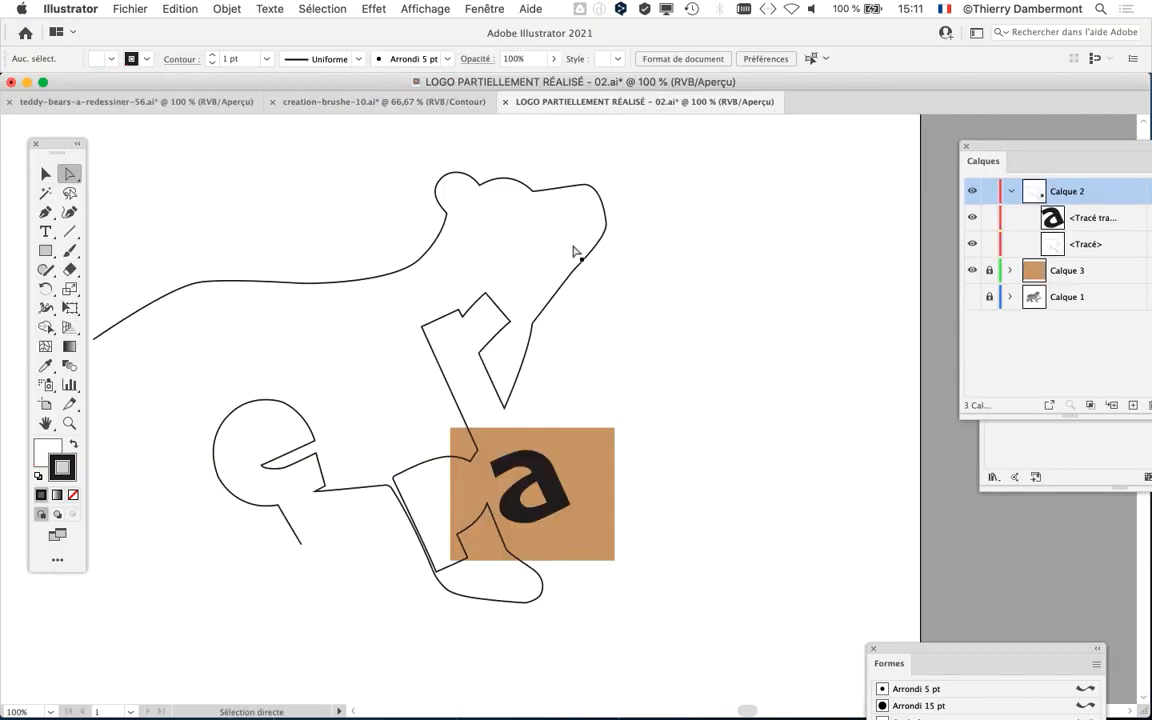
pyautogui.click(239, 282)
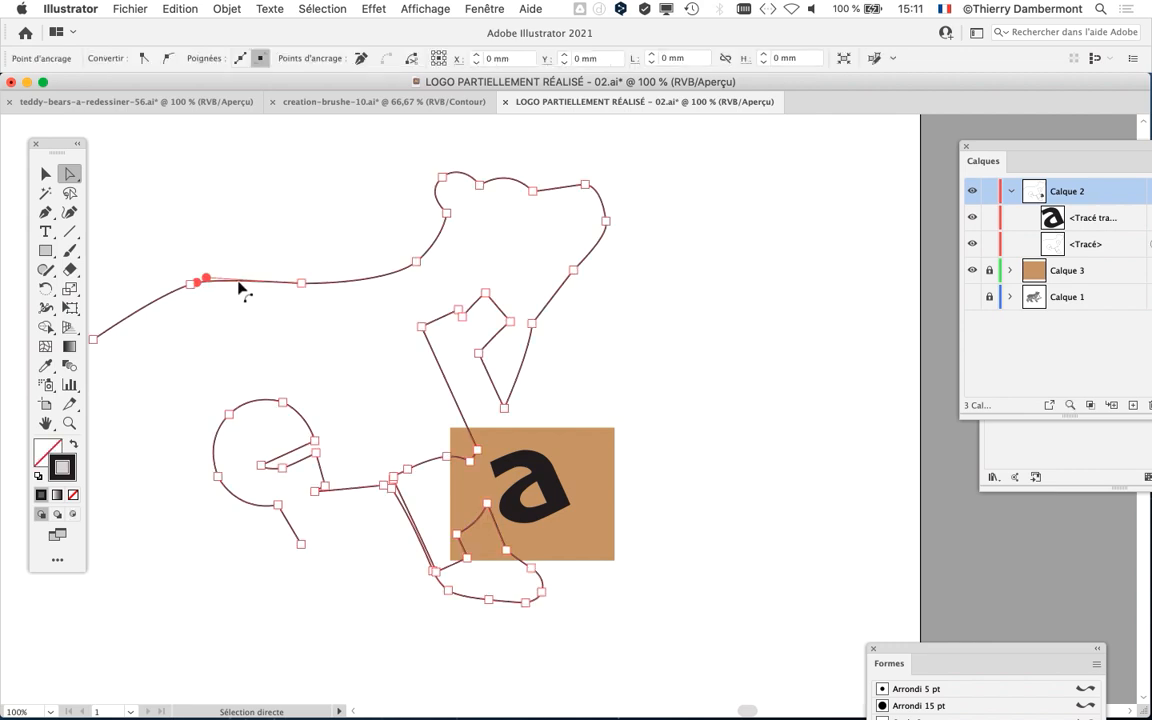
pyautogui.press('super+w')
pyautogui.click(610, 416)
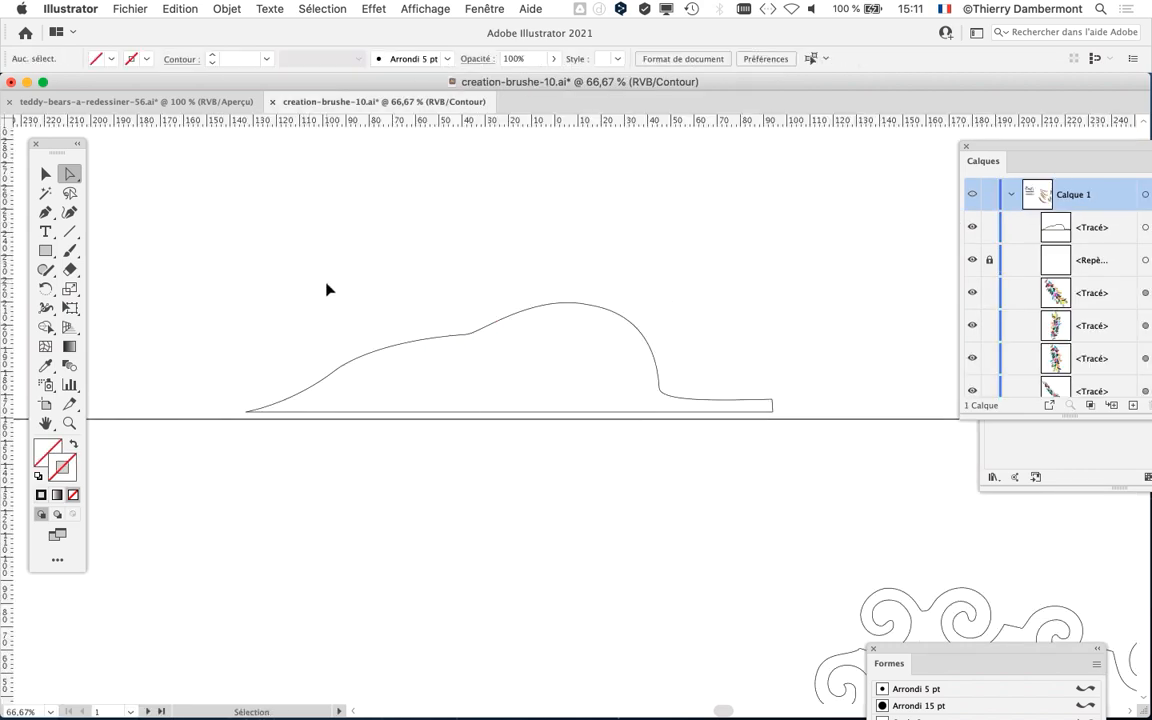
# Fill the whole humped shape with solid black and switch the document display from outline to preview.
pyautogui.press('v')
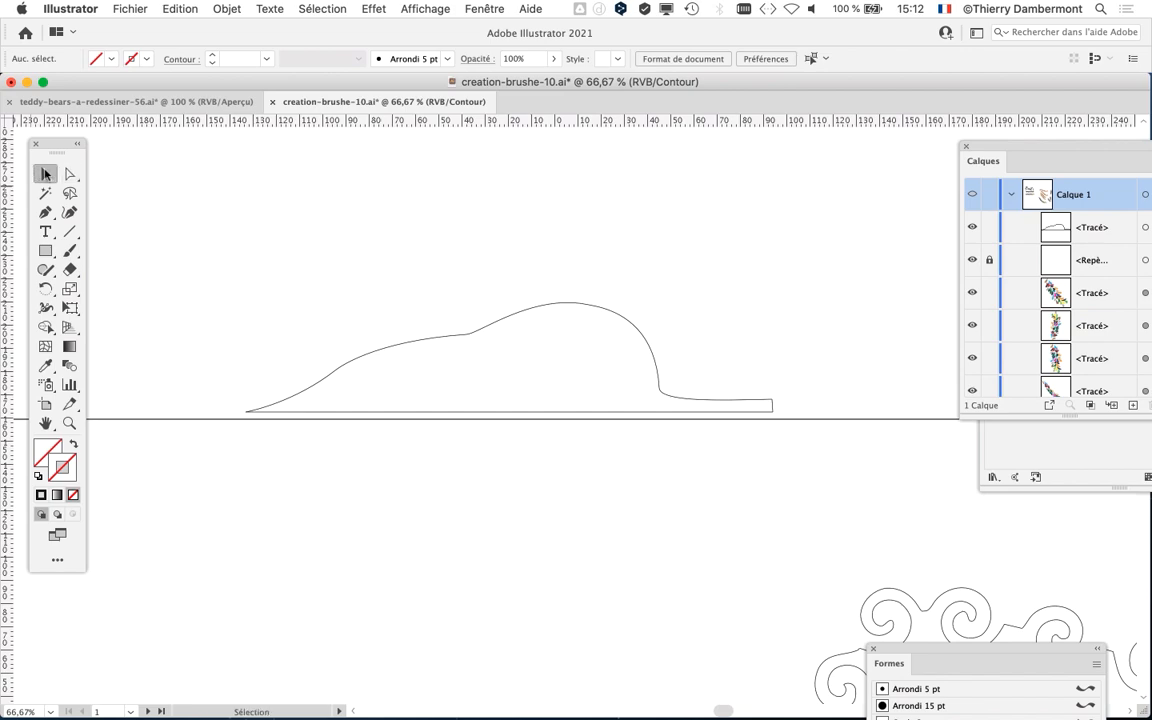
pyautogui.click(463, 343)
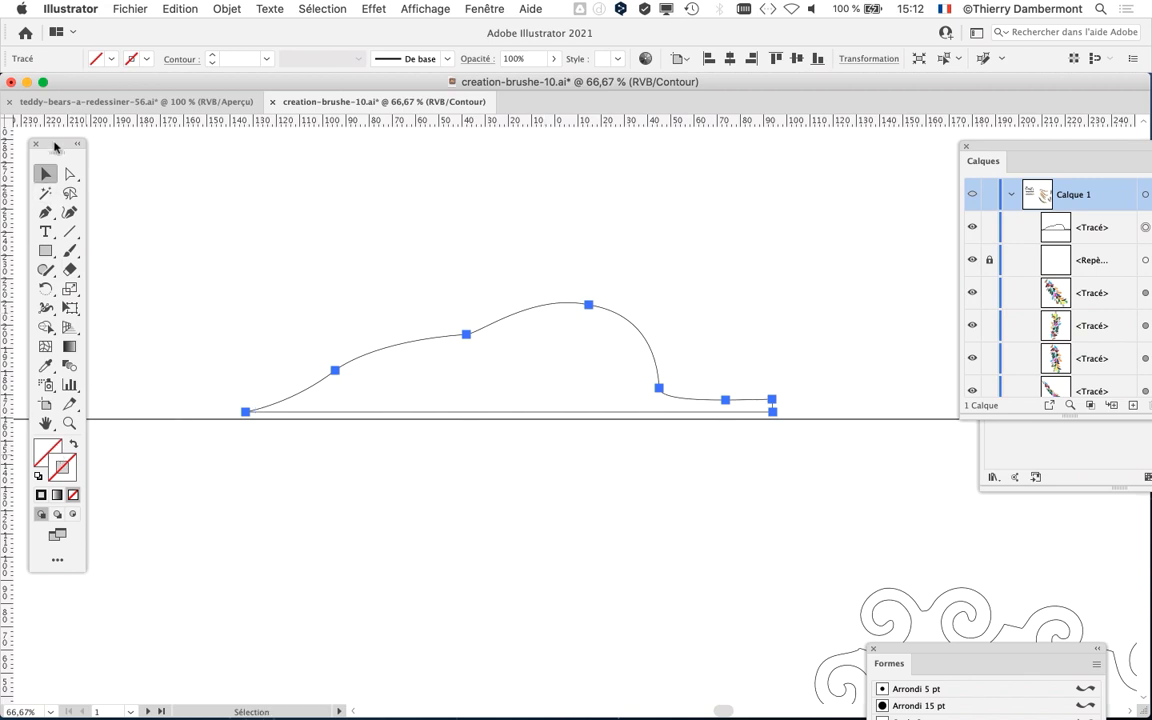
pyautogui.moveTo(50, 140); pyautogui.dragTo(99, 146)
pyautogui.click(96, 456)
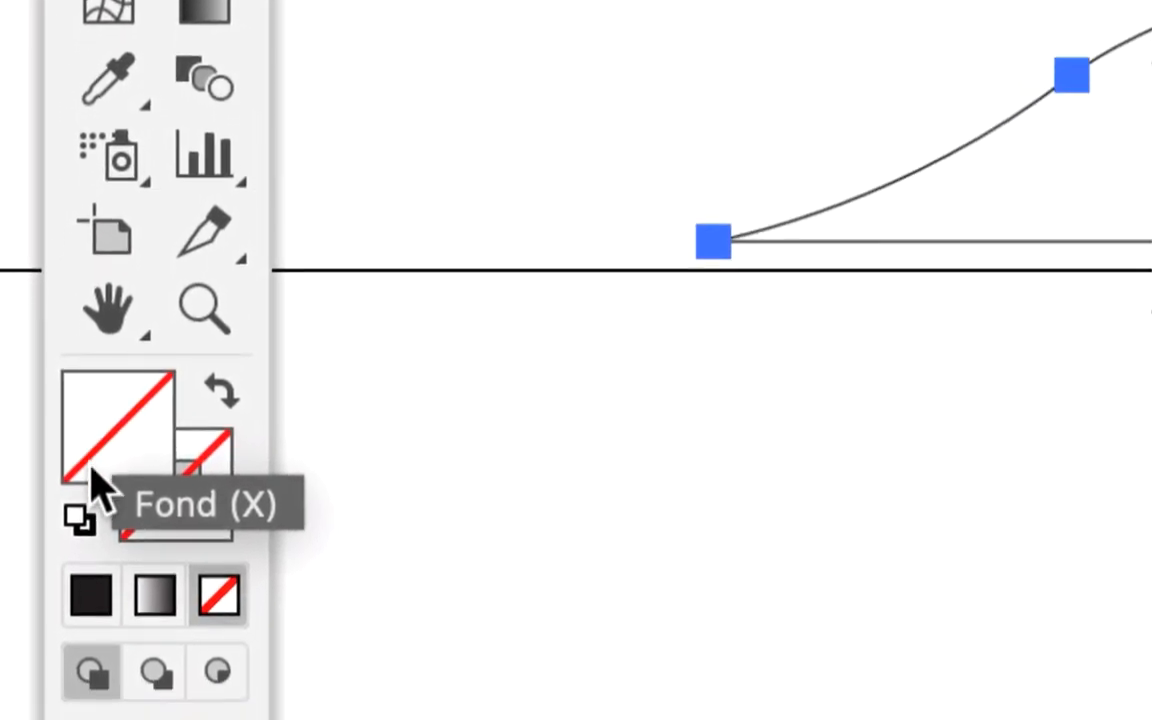
pyautogui.click(90, 495)
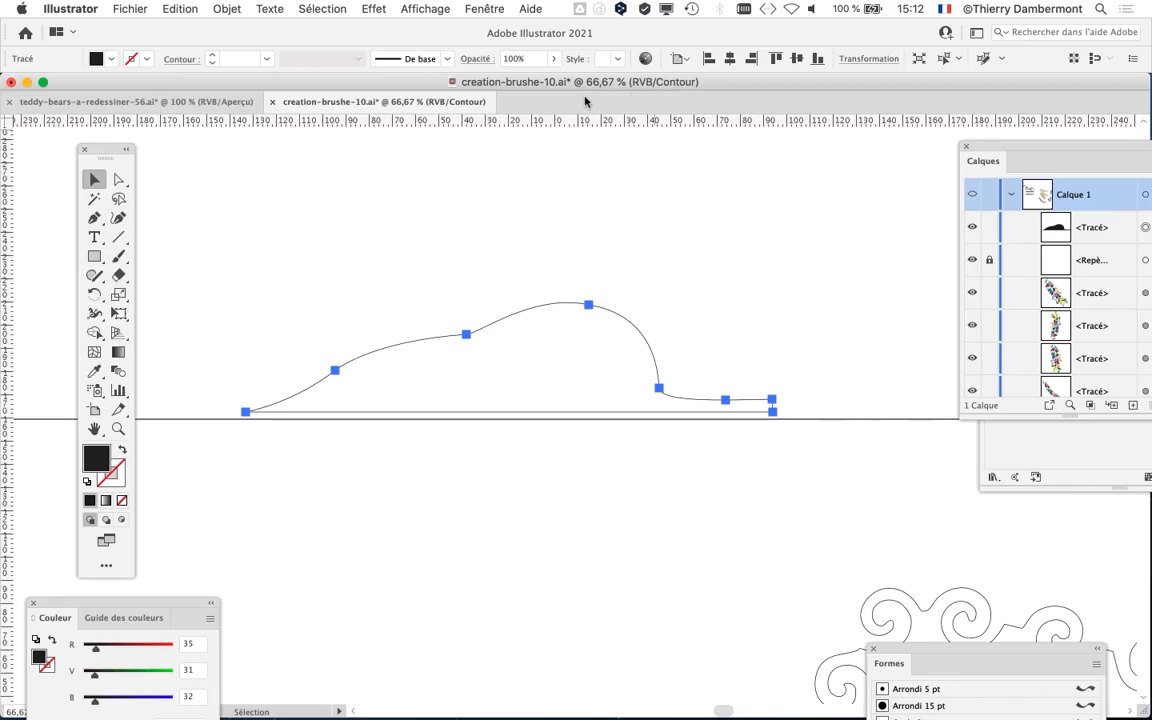
pyautogui.press('super+y')
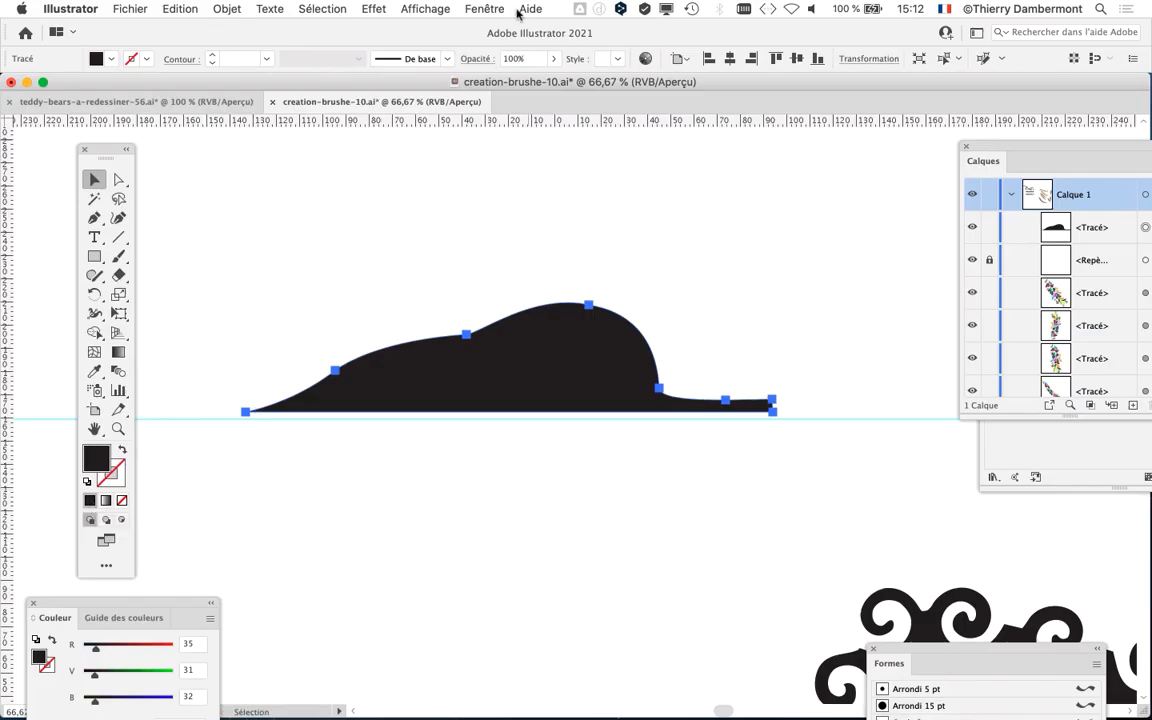
# Display the colour swatches clear of the hump and check the black swatch used for its fill.
pyautogui.click(500, 8)
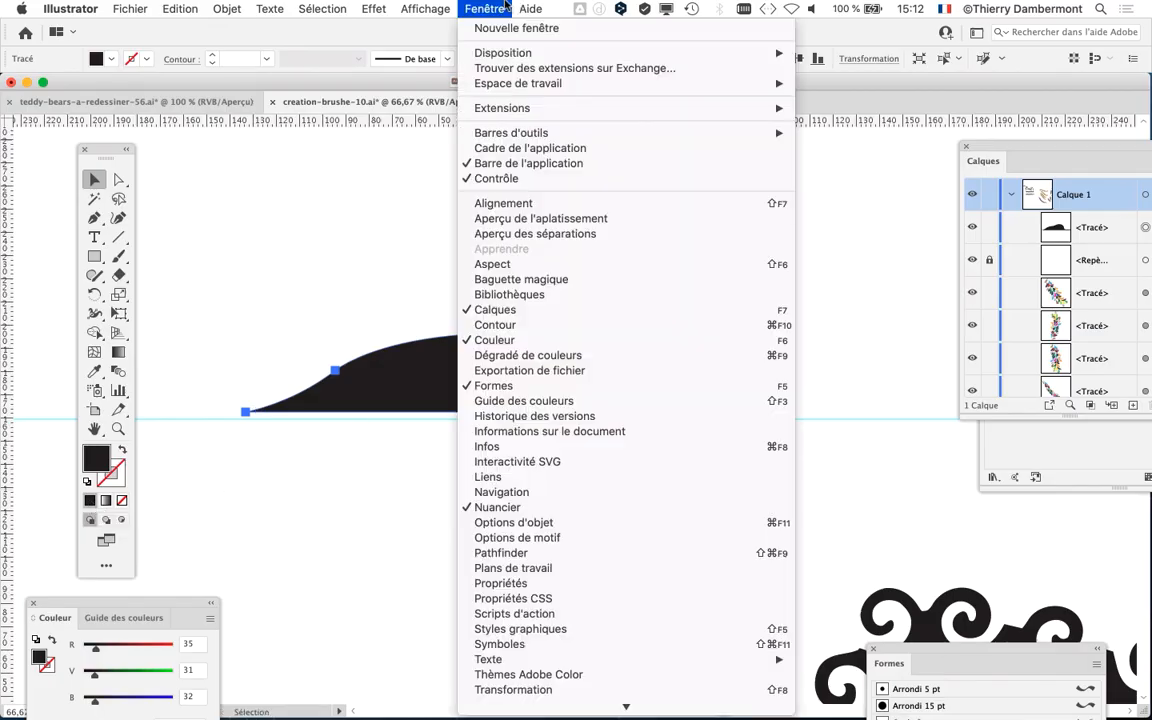
pyautogui.click(538, 507)
pyautogui.moveTo(965, 153); pyautogui.dragTo(600, 156)
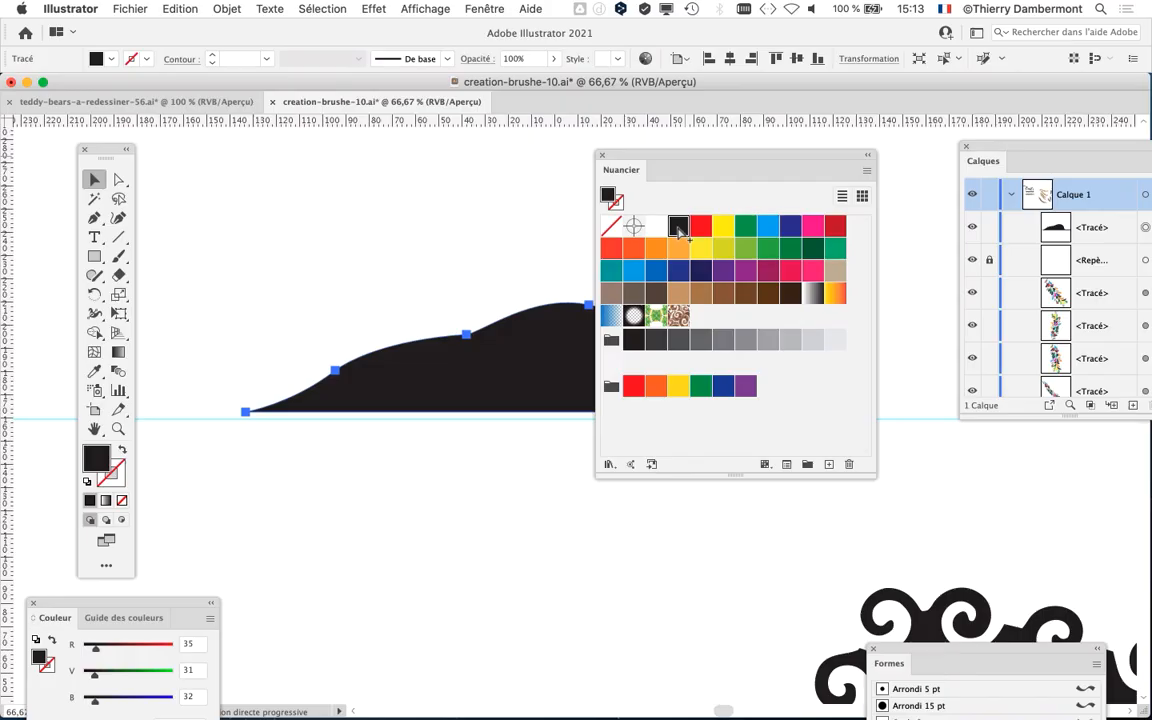
pyautogui.moveTo(617, 157); pyautogui.dragTo(830, 187)
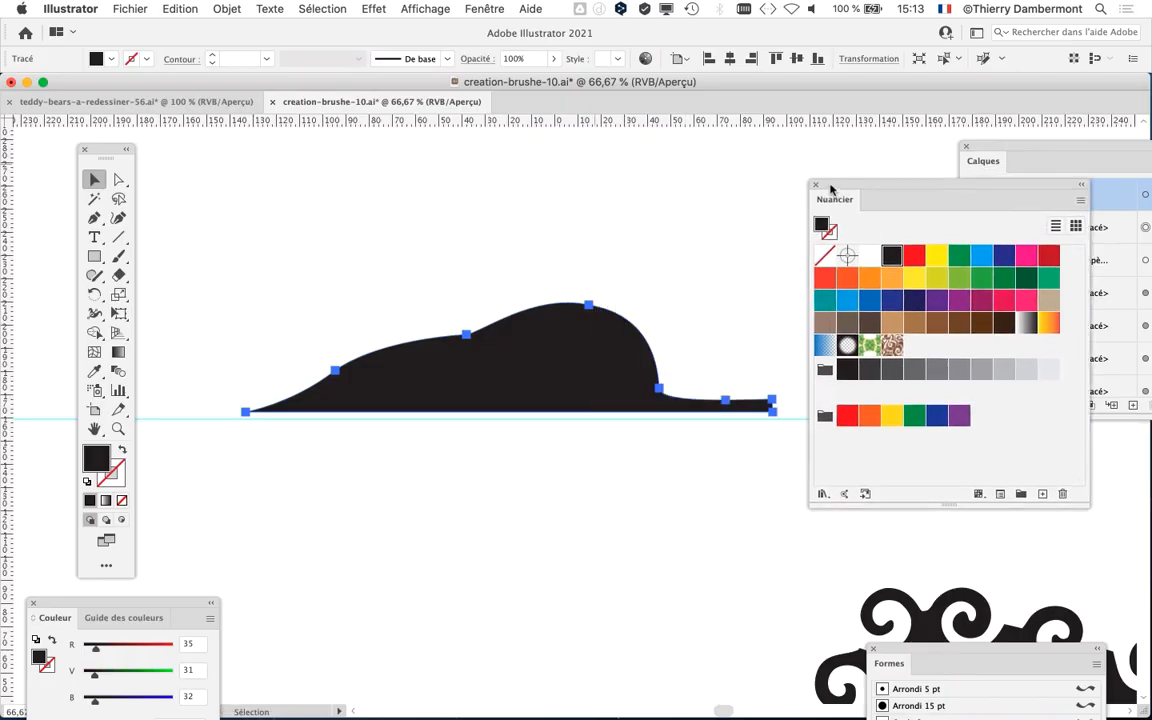
pyautogui.scroll(-1, 540, 411)
pyautogui.moveTo(463, 427); pyautogui.dragTo(375, 367)
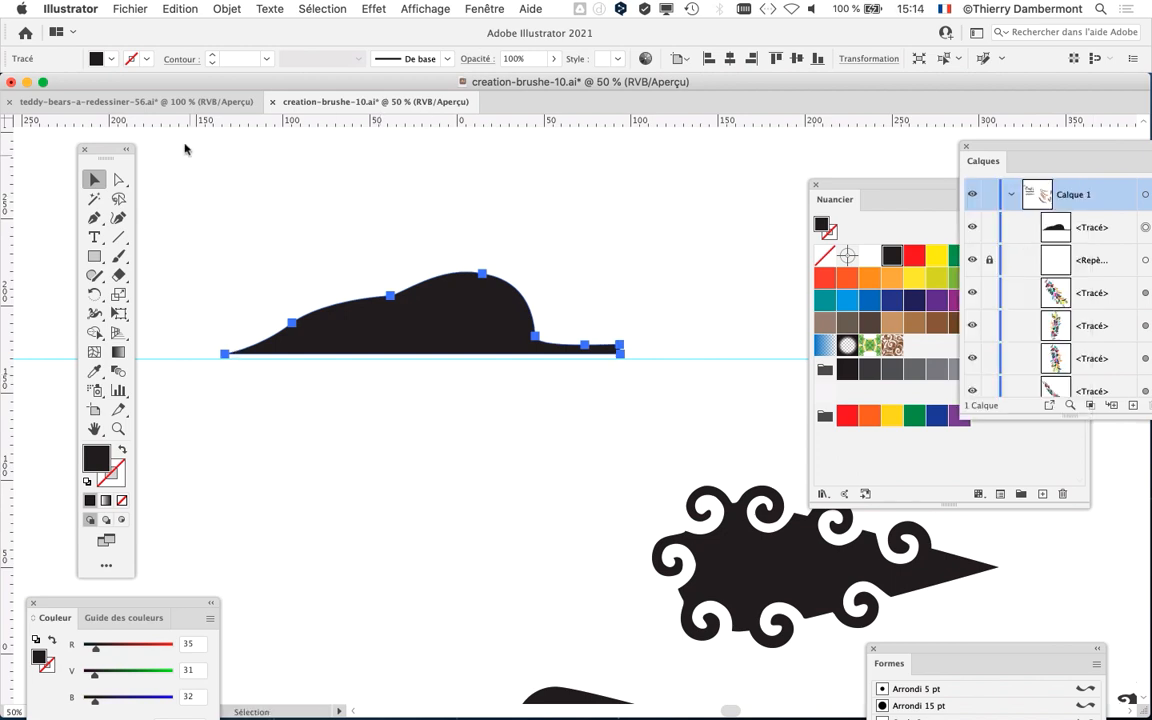
pyautogui.moveTo(105, 151); pyautogui.dragTo(78, 147)
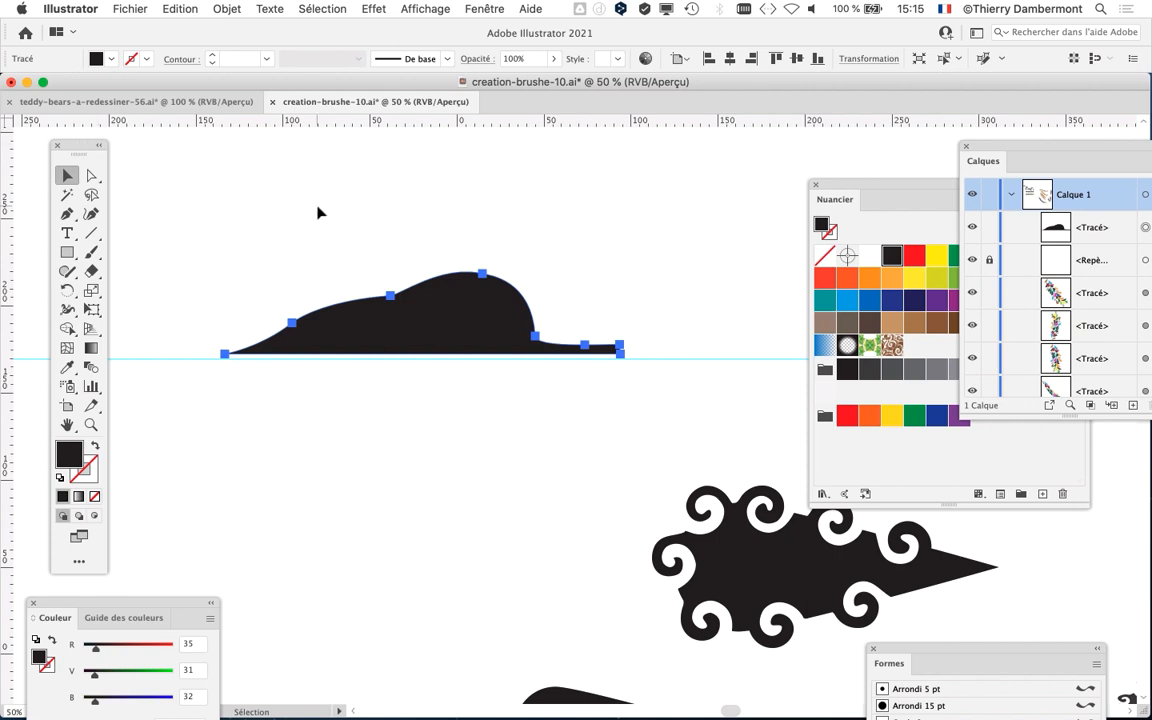
# Create a copy of the black humped shape mirrored about the horizontal axis, with the result previewed.
pyautogui.hscroll(3, 265, 215)
pyautogui.scroll(-2, 265, 215)
pyautogui.hscroll(-1, 272, 215)
pyautogui.scroll(1, 272, 215)
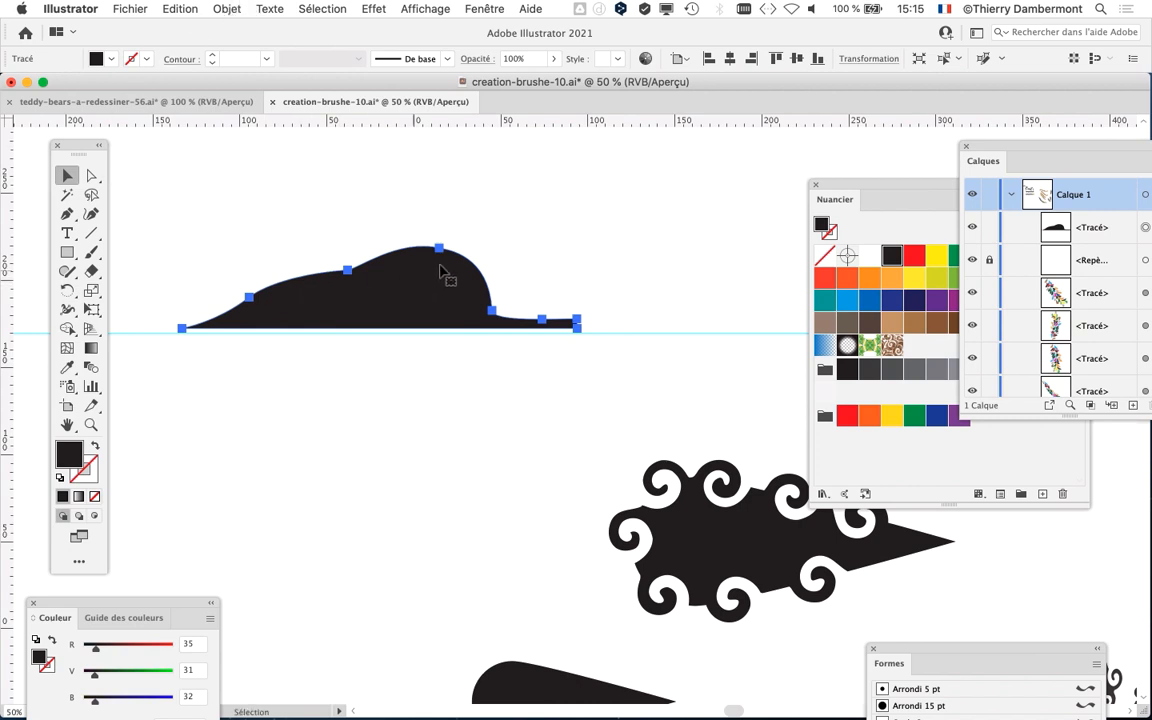
pyautogui.click(226, 9)
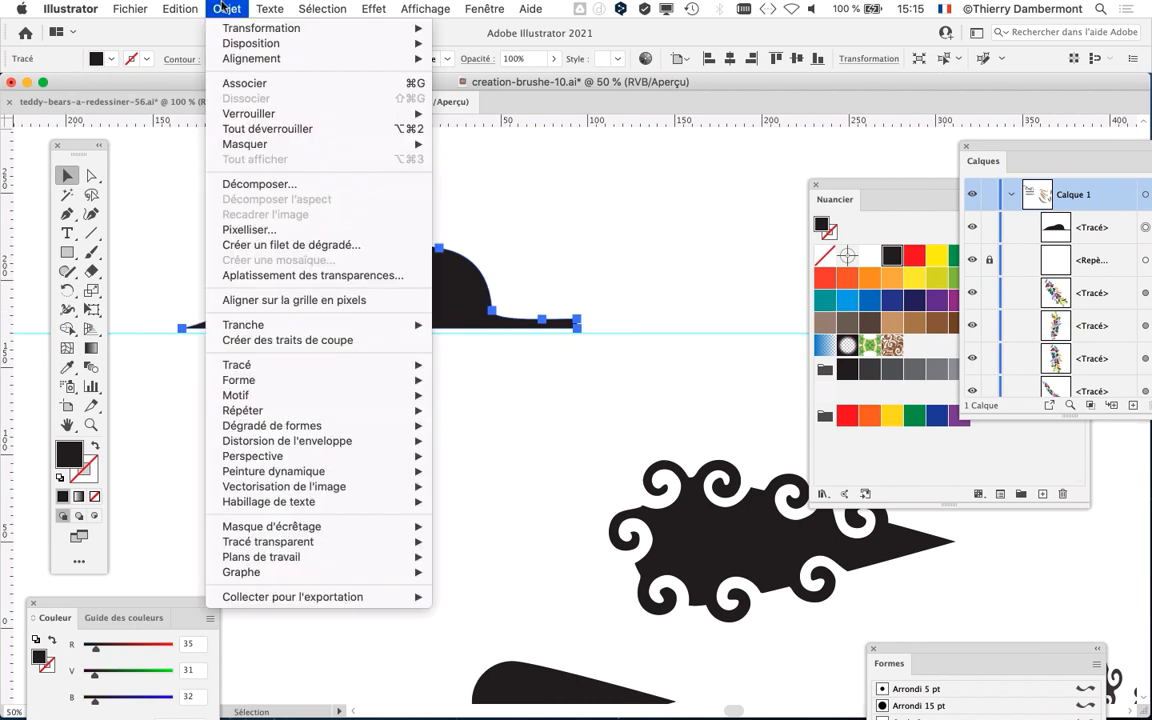
pyautogui.moveTo(229, 31)
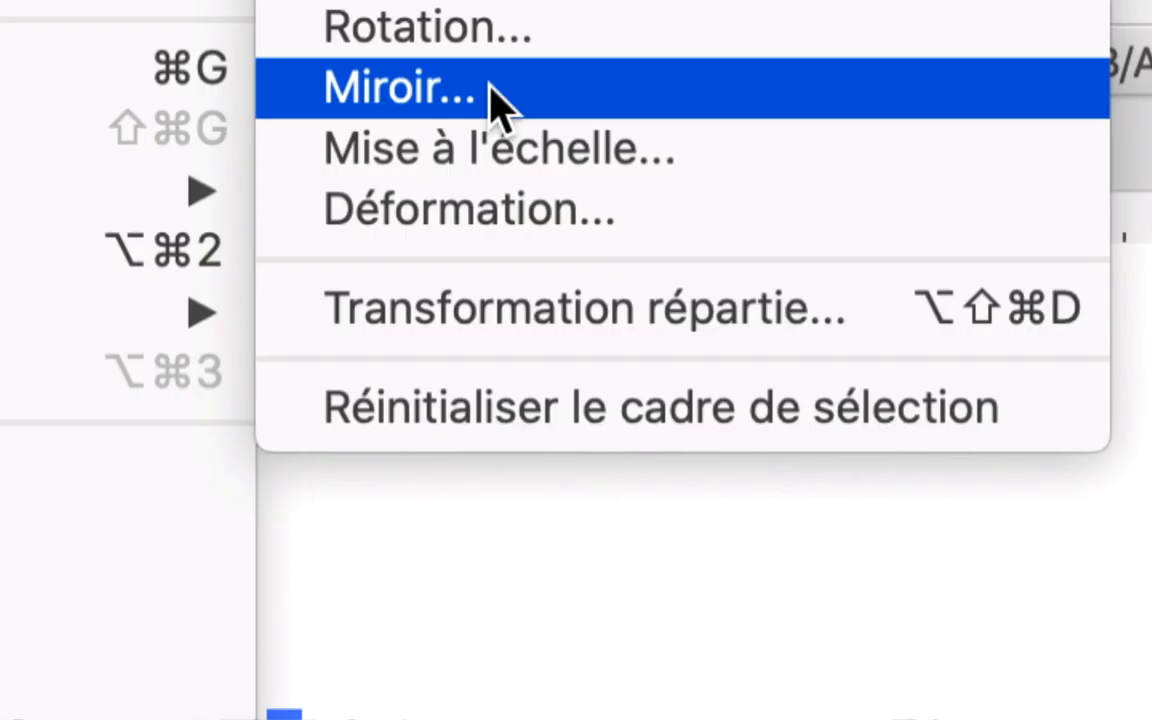
pyautogui.click(490, 100)
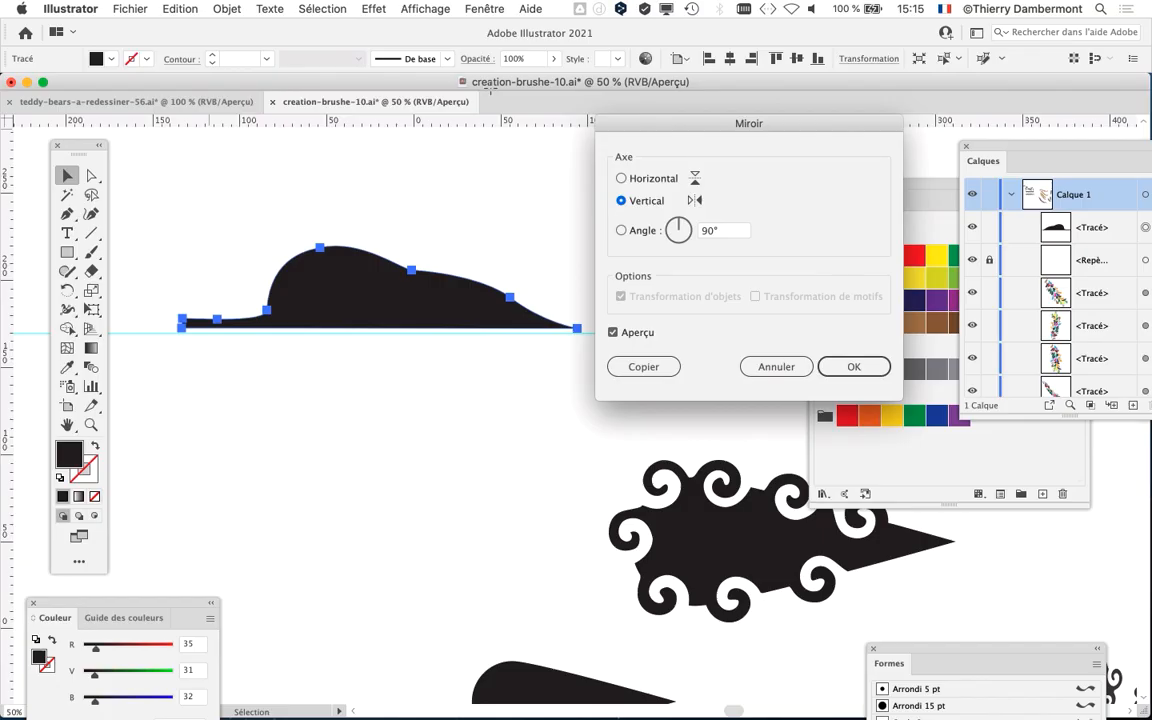
pyautogui.moveTo(749, 142); pyautogui.dragTo(797, 161)
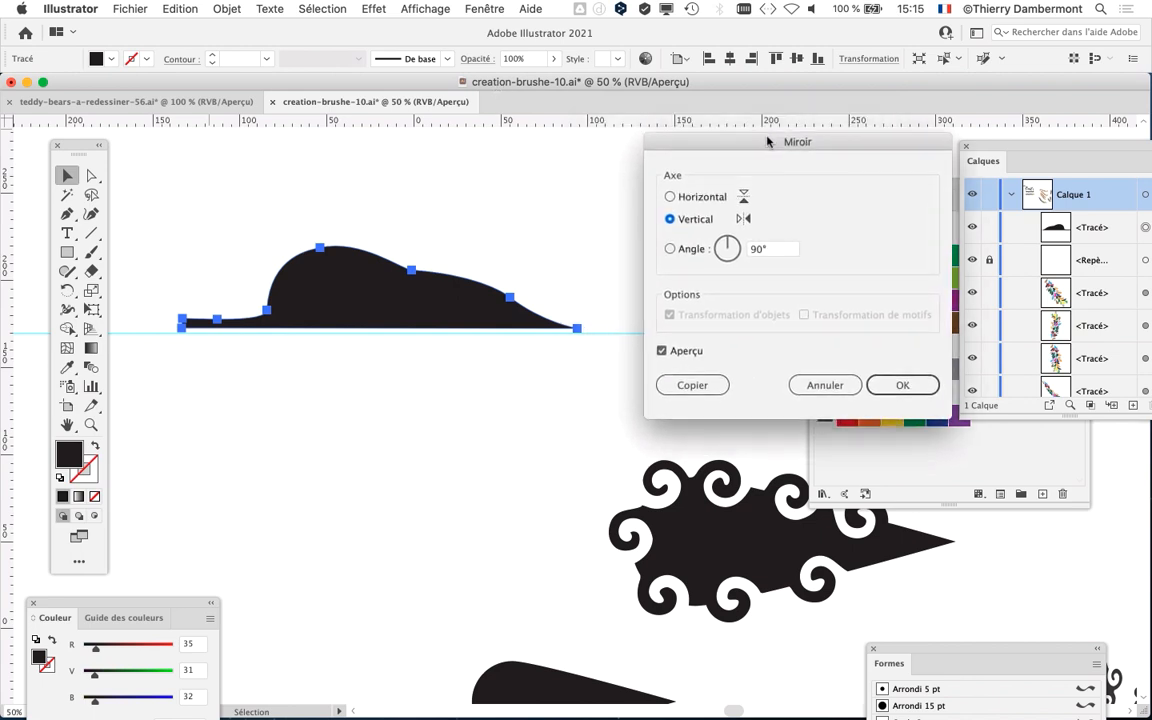
pyautogui.click(700, 197)
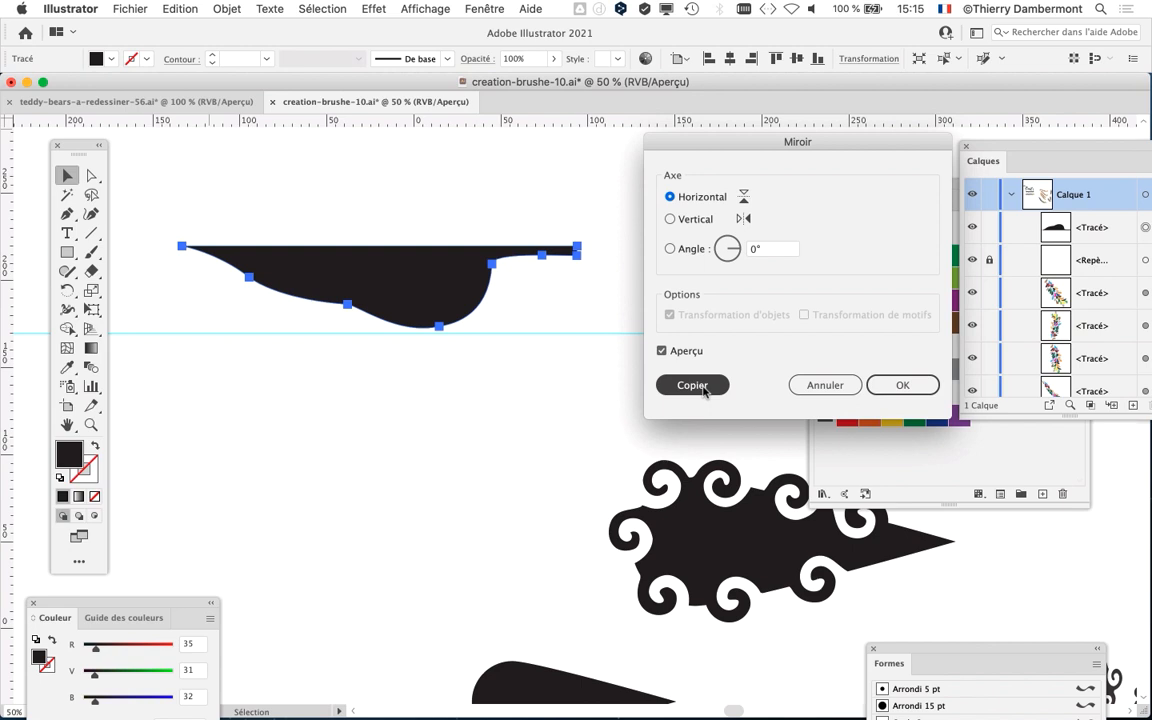
pyautogui.click(703, 390)
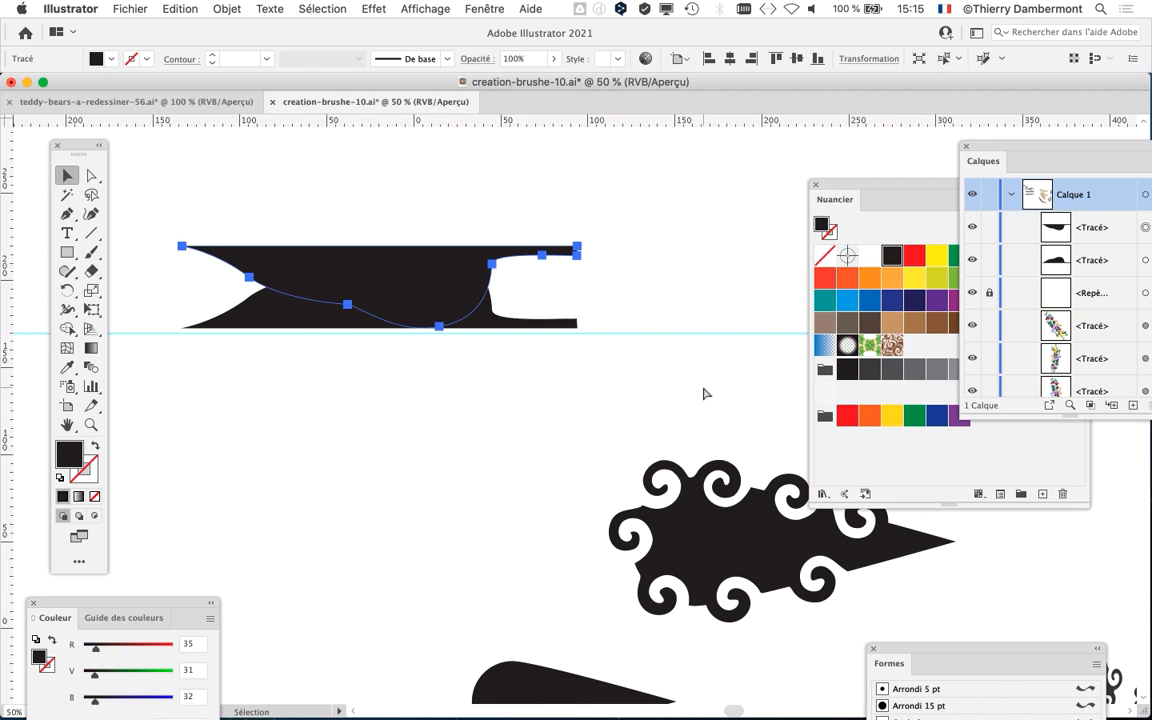
# Move the mirrored copy straight down beneath the original hump, its flat edge just below the horizontal guide, and deselect it.
pyautogui.click(226, 8)
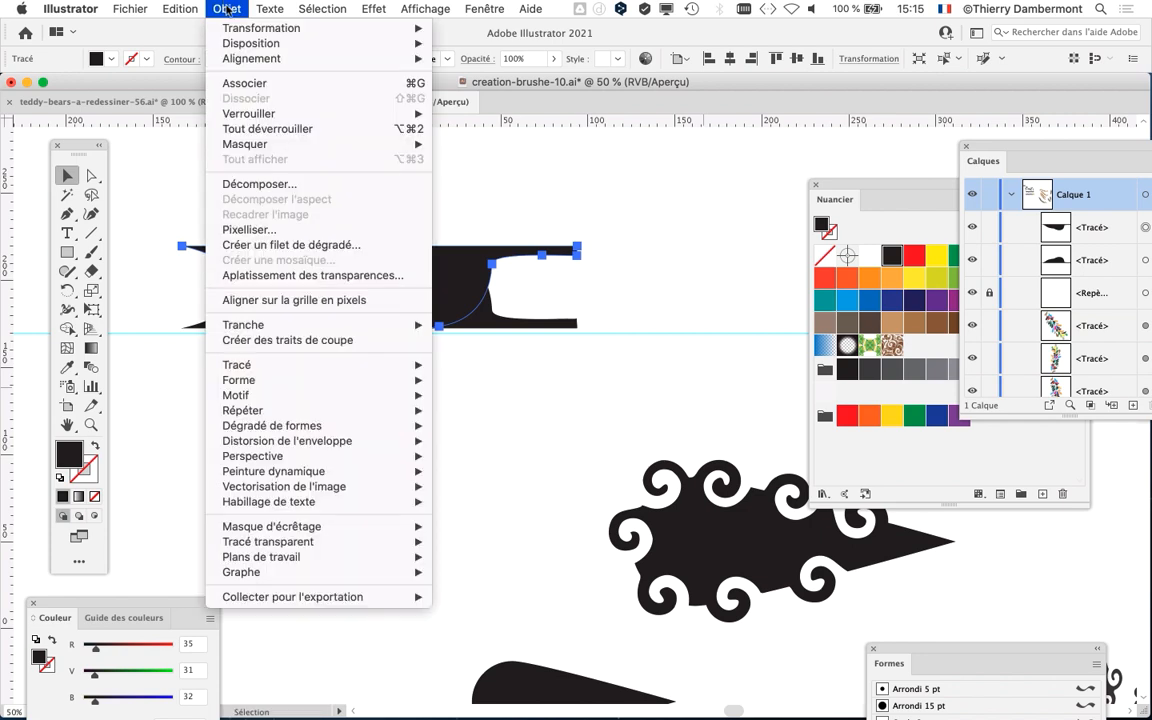
pyautogui.click(227, 8)
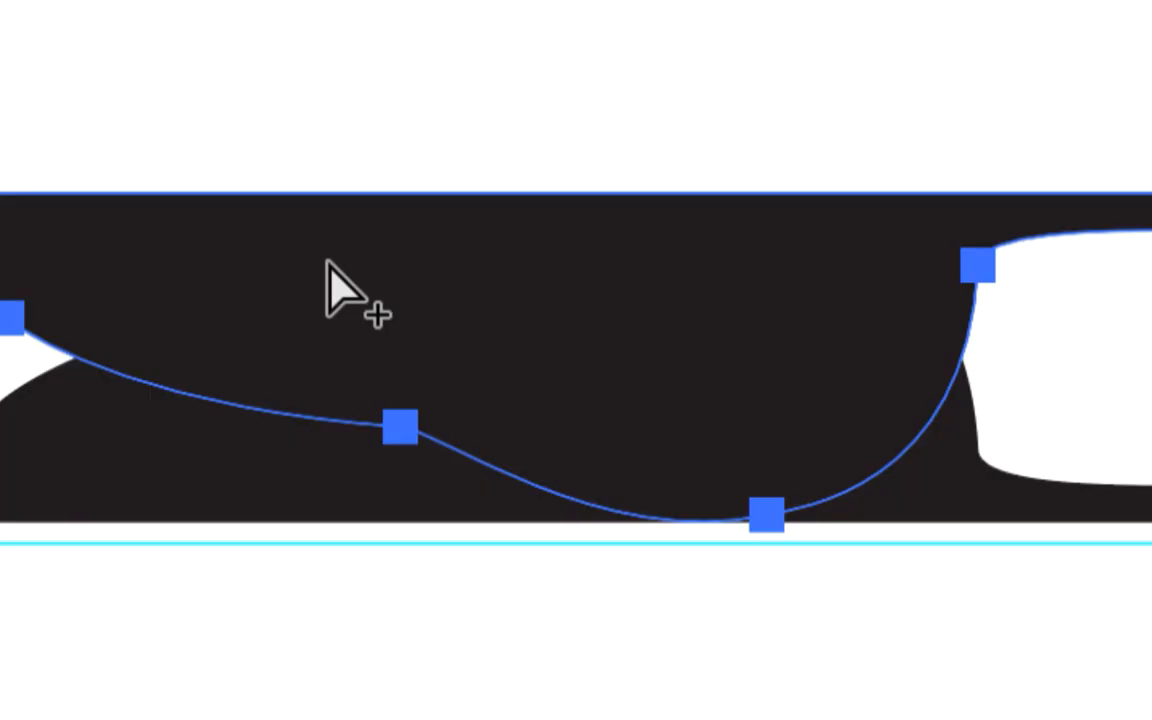
pyautogui.scroll(1, 249, 257)
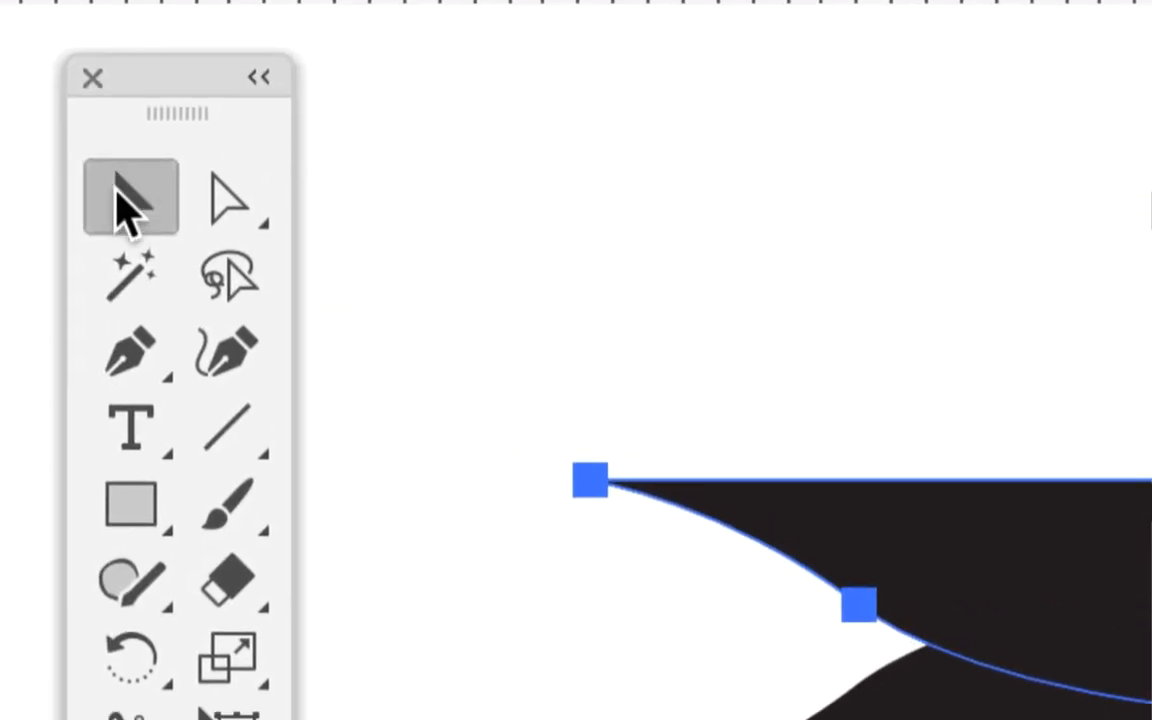
pyautogui.hotkey('ctrl', 'shift', 'a')
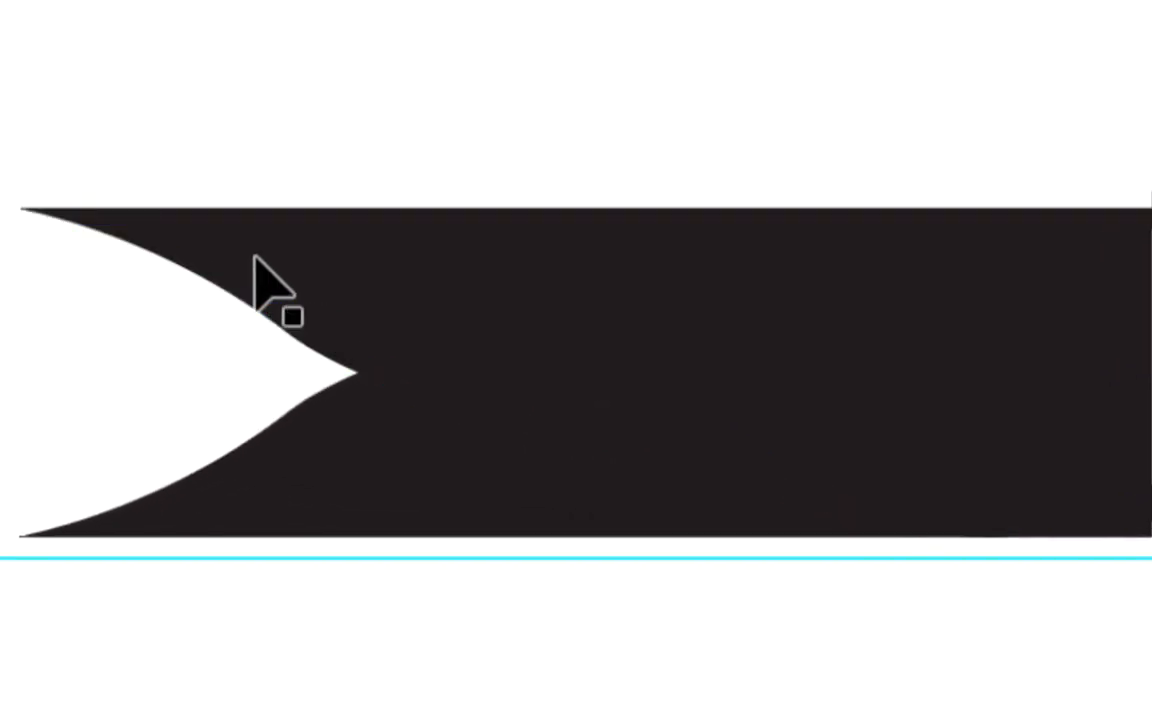
pyautogui.click(253, 257)
pyautogui.moveTo(253, 254); pyautogui.dragTo(220, 527)
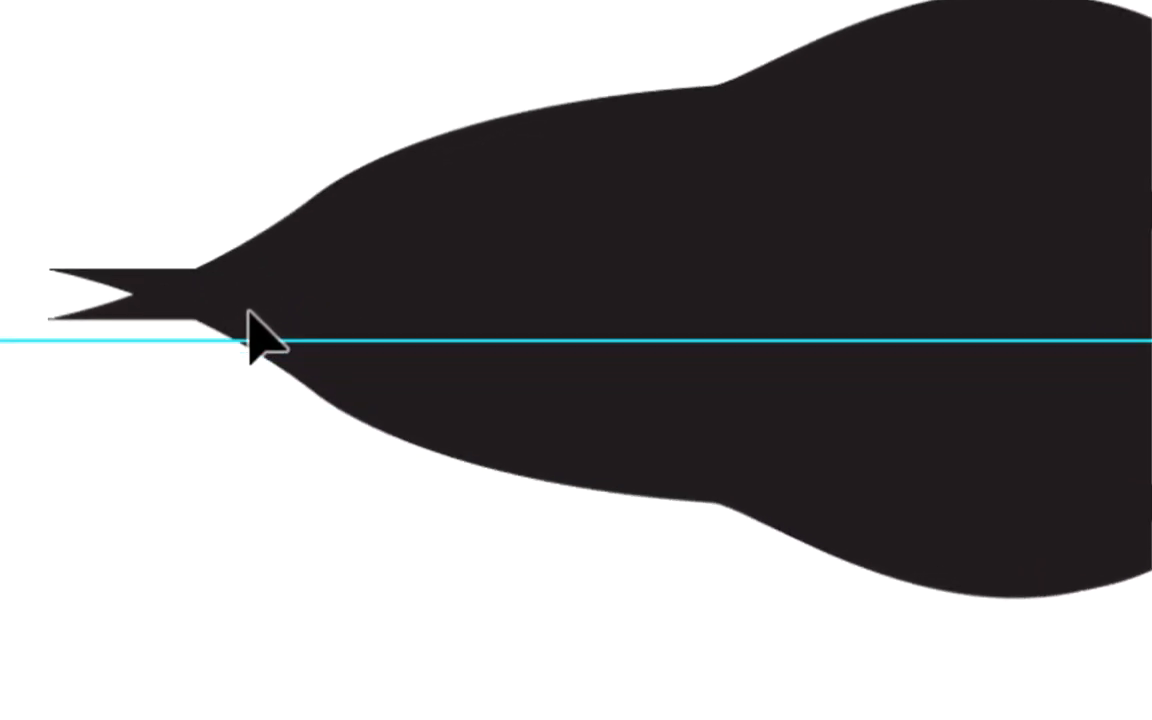
pyautogui.moveTo(249, 310); pyautogui.dragTo(289, 0)
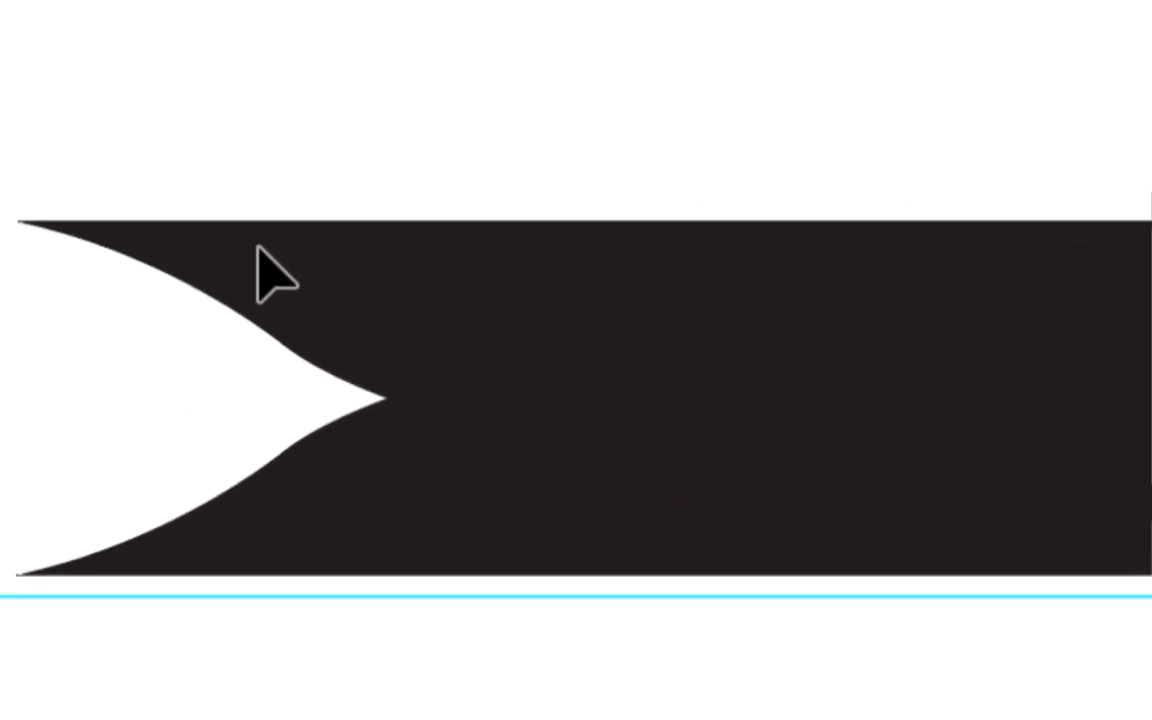
pyautogui.moveTo(258, 247); pyautogui.dragTo(320, 417)
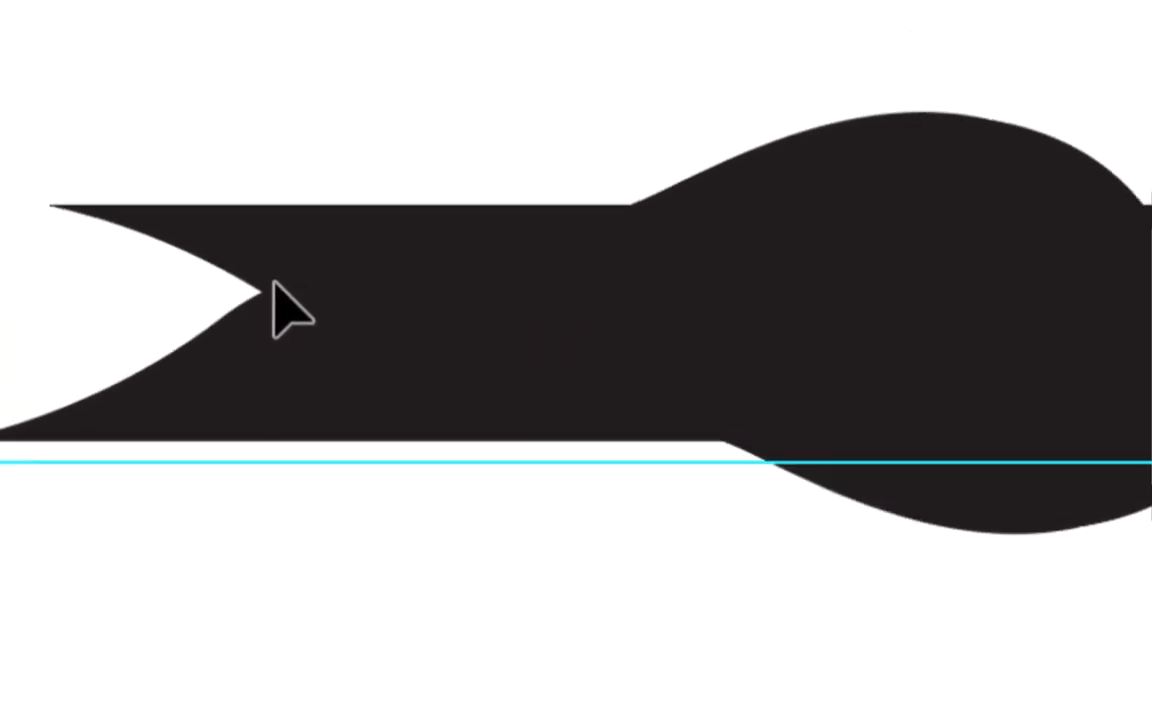
pyautogui.moveTo(273, 281); pyautogui.dragTo(319, 505)
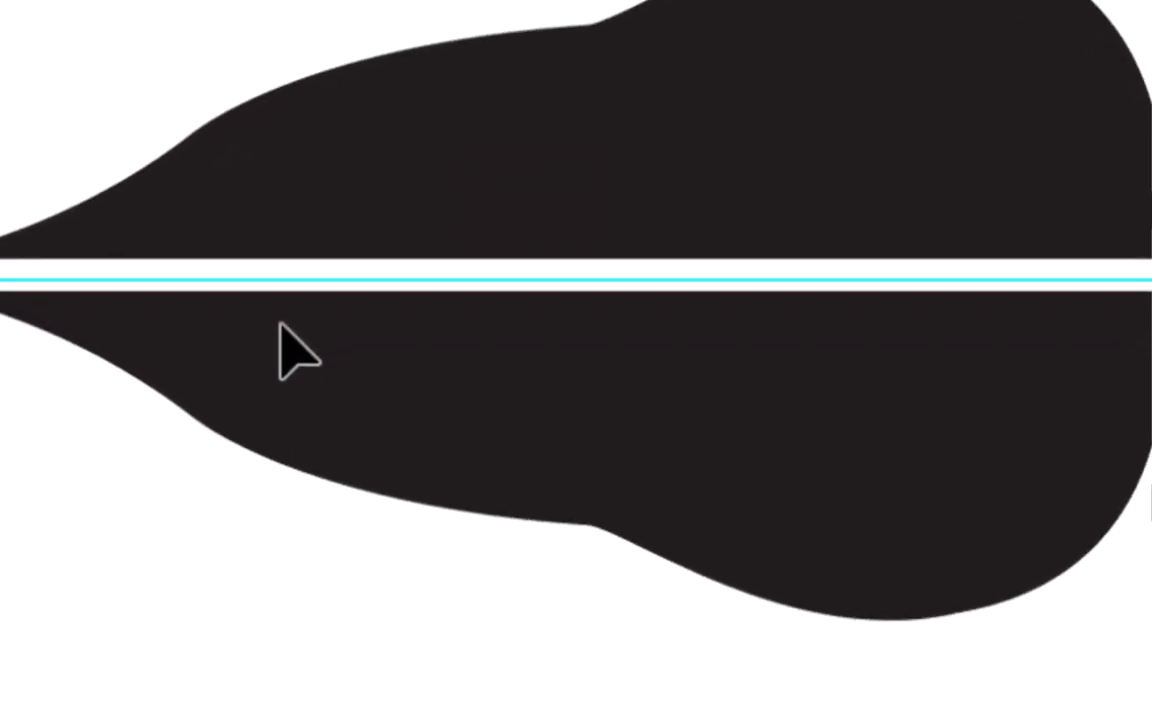
pyautogui.moveTo(281, 323); pyautogui.dragTo(285, 317)
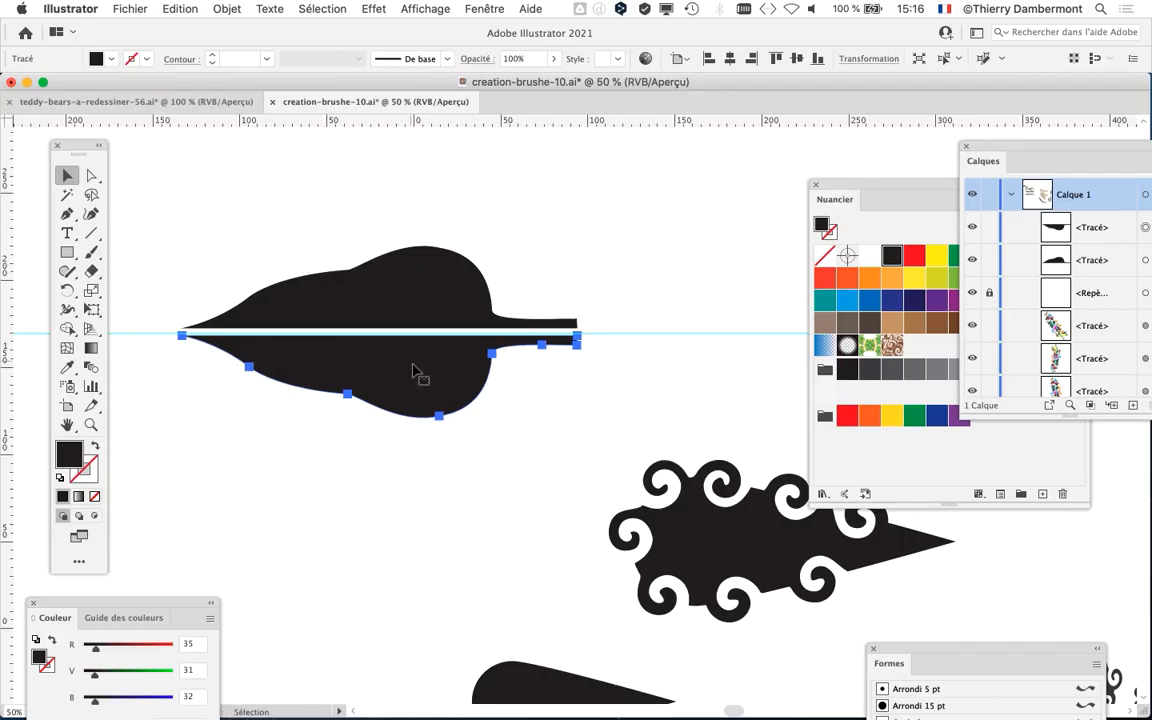
pyautogui.press('super+shift+a')
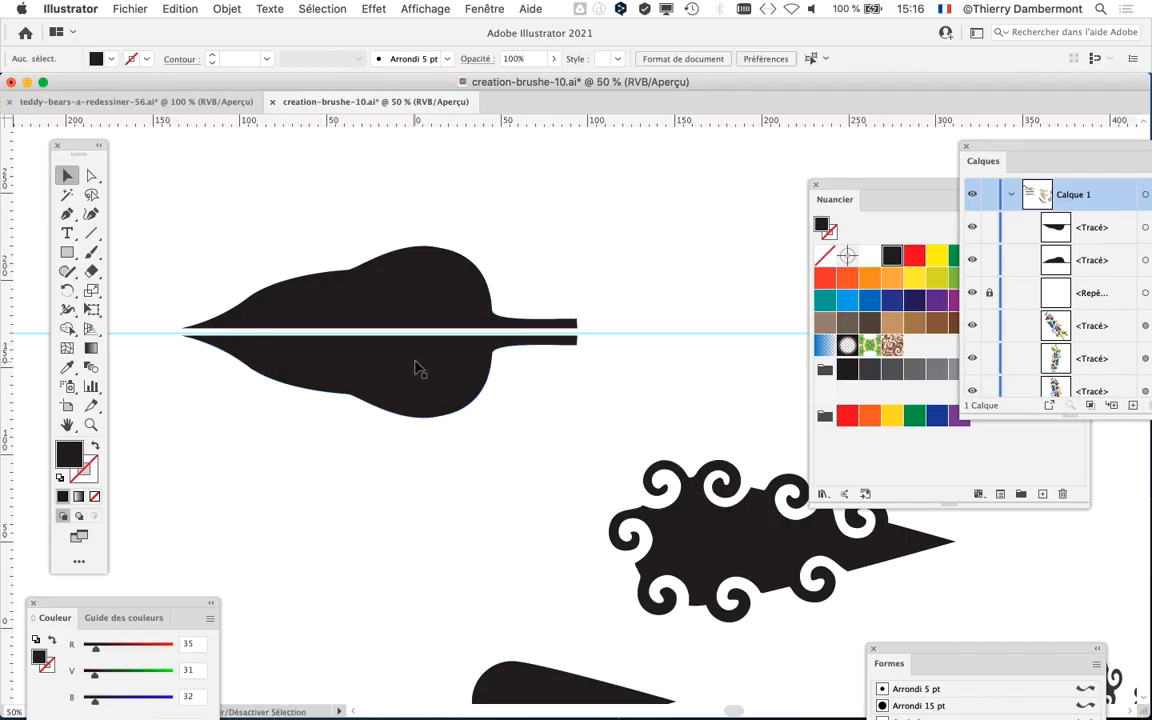
# Nudge the mirrored lower half up and down in small increments until its flat edge sits slightly above the guide, then deselect it.
pyautogui.click(414, 369)
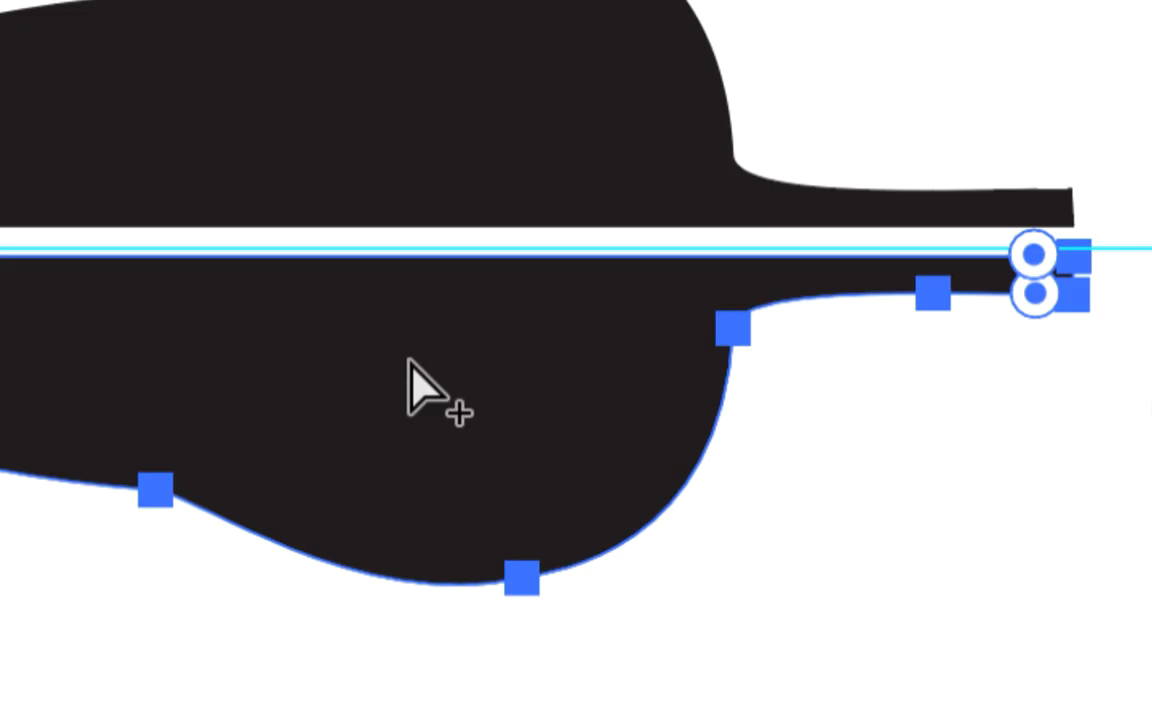
pyautogui.press('Up')
pyautogui.press('Up')
pyautogui.press('Up')
pyautogui.press('Up')
pyautogui.press('Up')
pyautogui.press('Up')
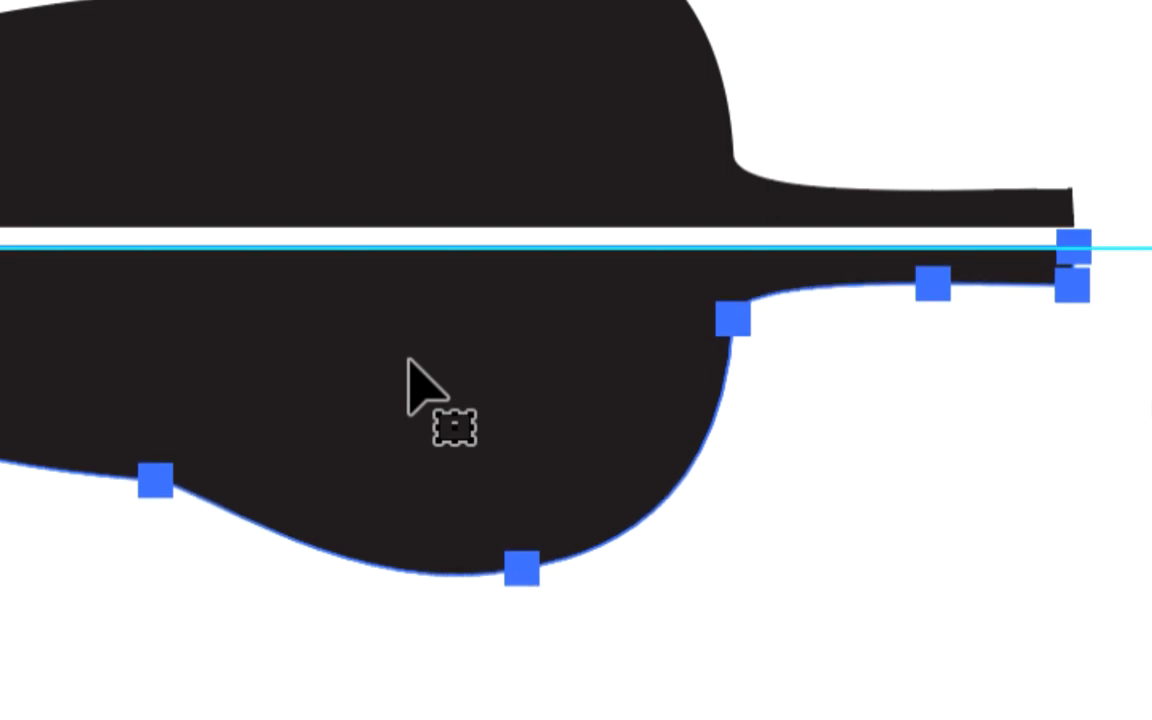
pyautogui.press('Down')
pyautogui.press('Down')
pyautogui.press('Down')
pyautogui.press('Down')
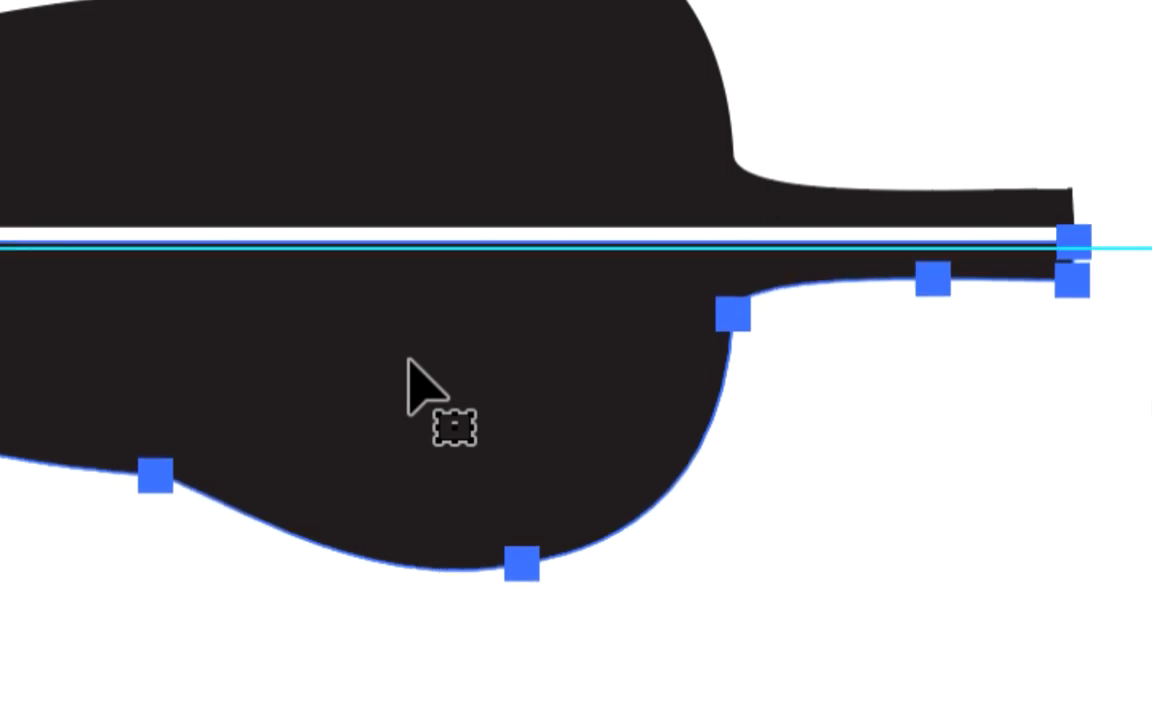
pyautogui.press('Up')
pyautogui.press('Up')
pyautogui.press('Up')
pyautogui.press('Up')
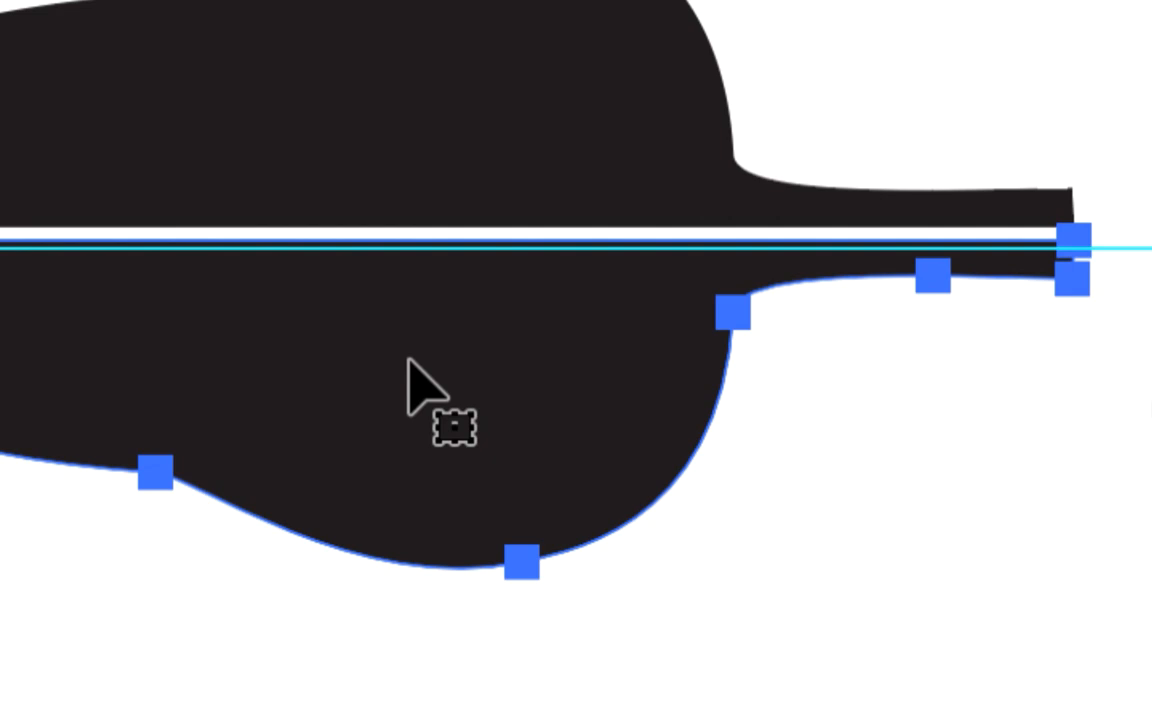
pyautogui.press('Down')
pyautogui.press('Down')
pyautogui.press('Down')
pyautogui.press('Up')
pyautogui.press('Up')
pyautogui.press('Up')
pyautogui.press('Down')
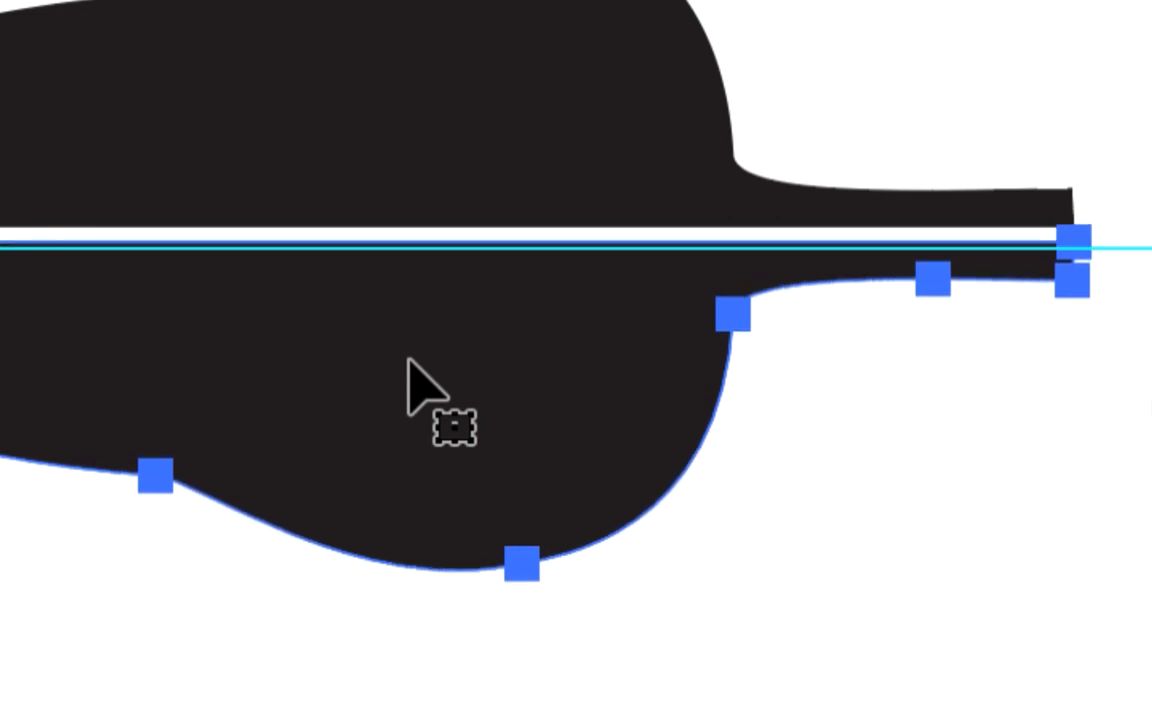
pyautogui.press('Up')
pyautogui.press('Down')
pyautogui.press('Down')
pyautogui.press('Down')
pyautogui.press('Down')
pyautogui.press('Up')
pyautogui.press('Up')
pyautogui.press('Up')
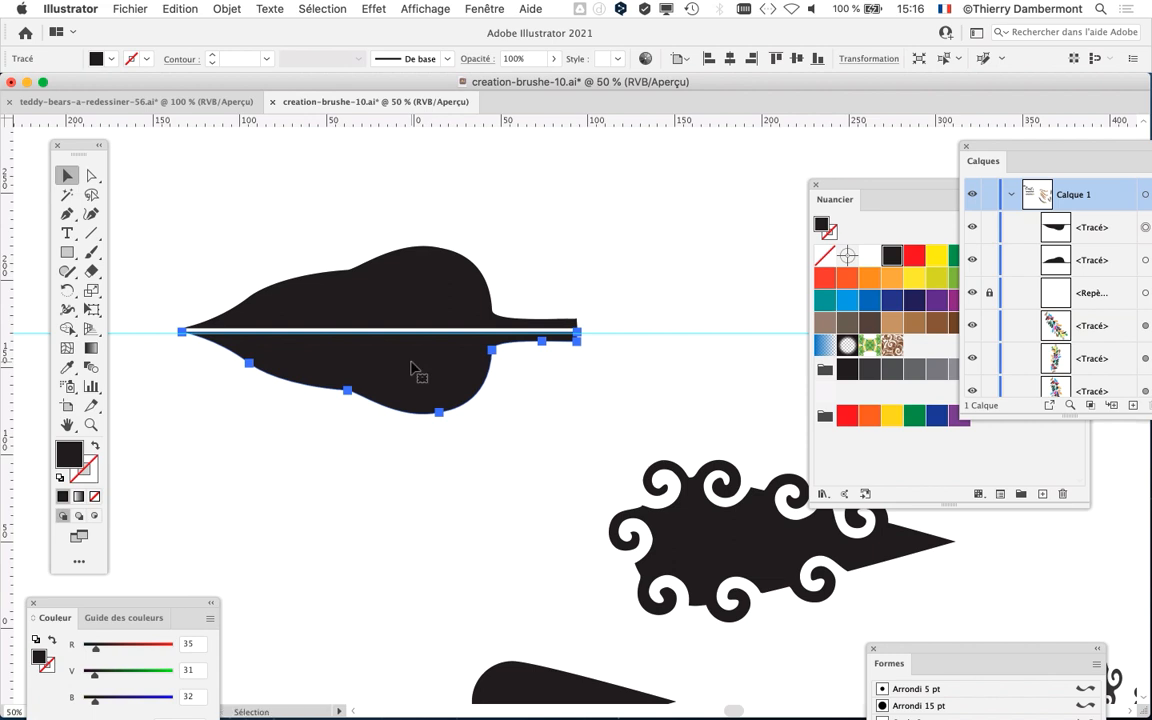
pyautogui.click(152, 204)
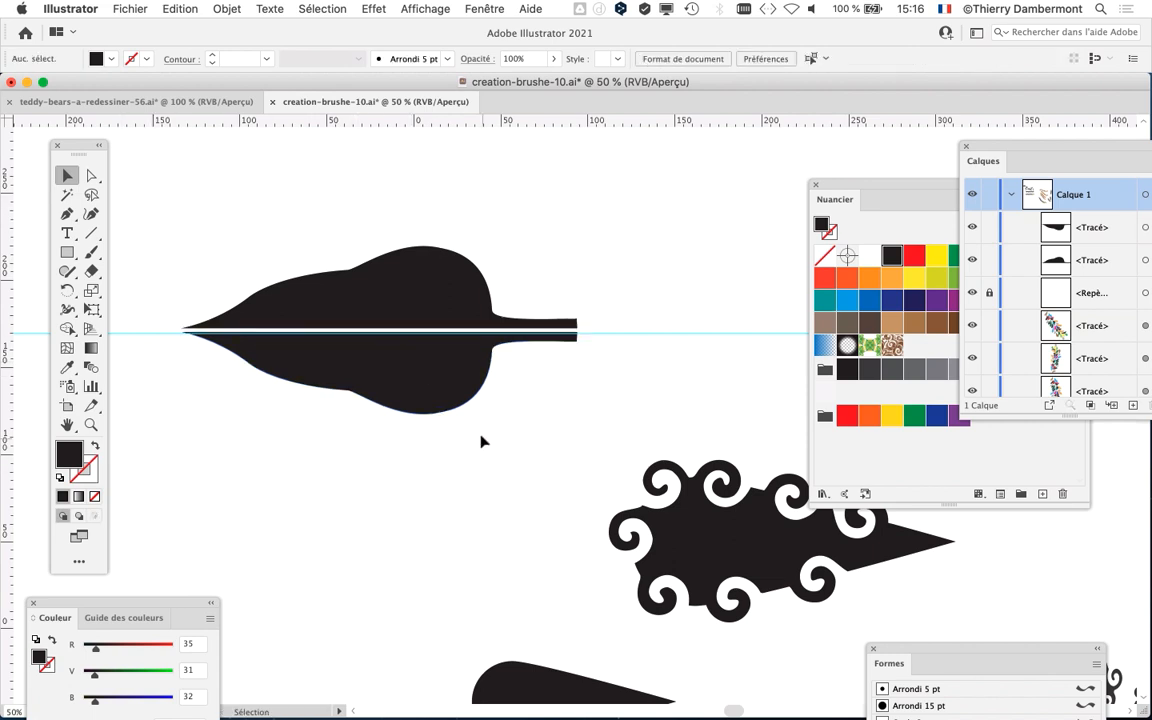
# Save the document as creation-brushe-11.ai in the teddy bear 14 folder with the Illustrator 2020 version options.
pyautogui.click(138, 8)
pyautogui.click(193, 146)
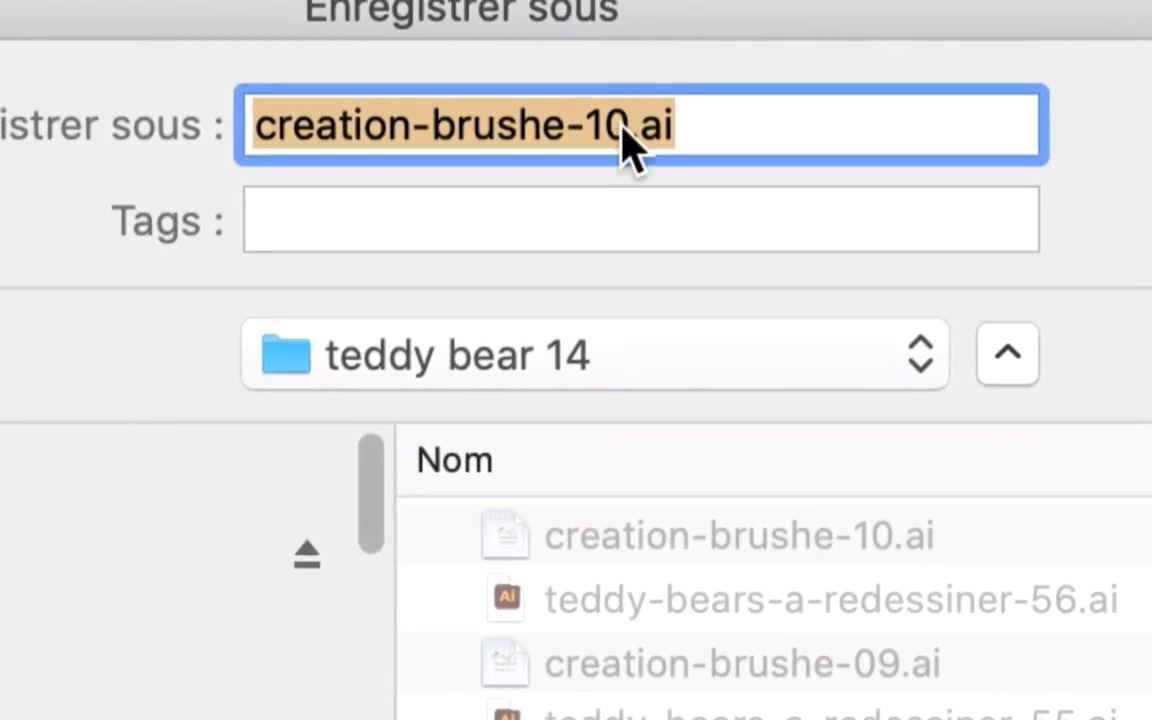
pyautogui.moveTo(634, 126); pyautogui.dragTo(621, 130)
pyautogui.write('1')
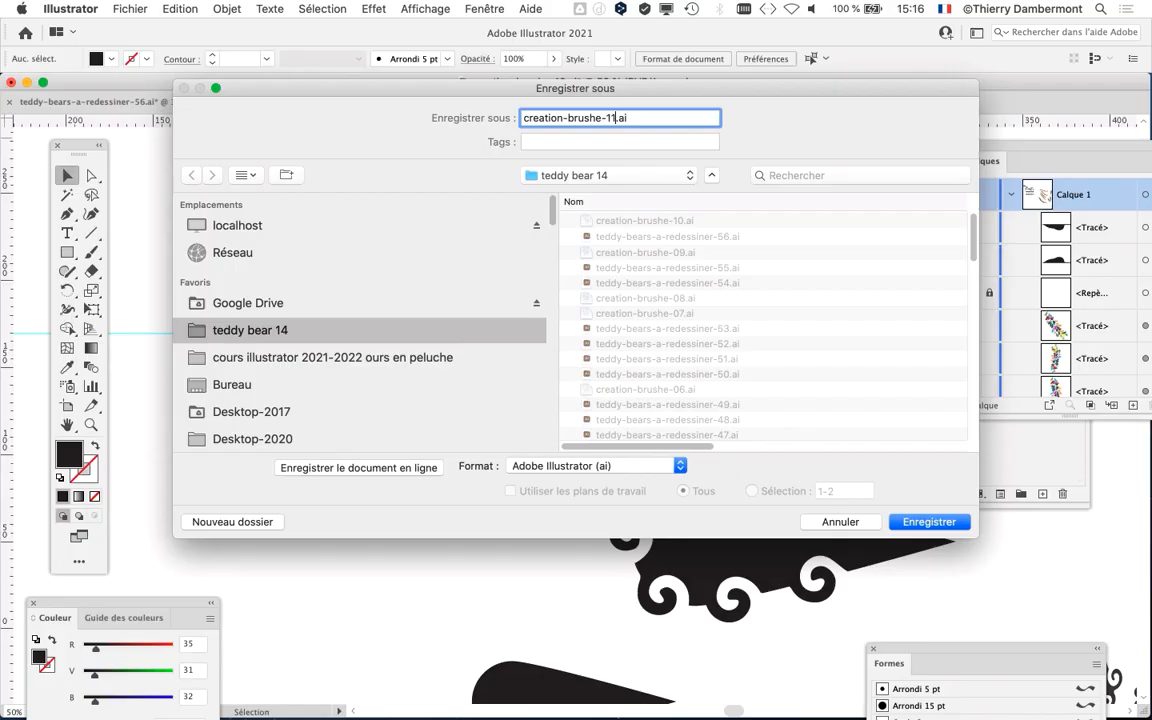
pyautogui.press('Return')
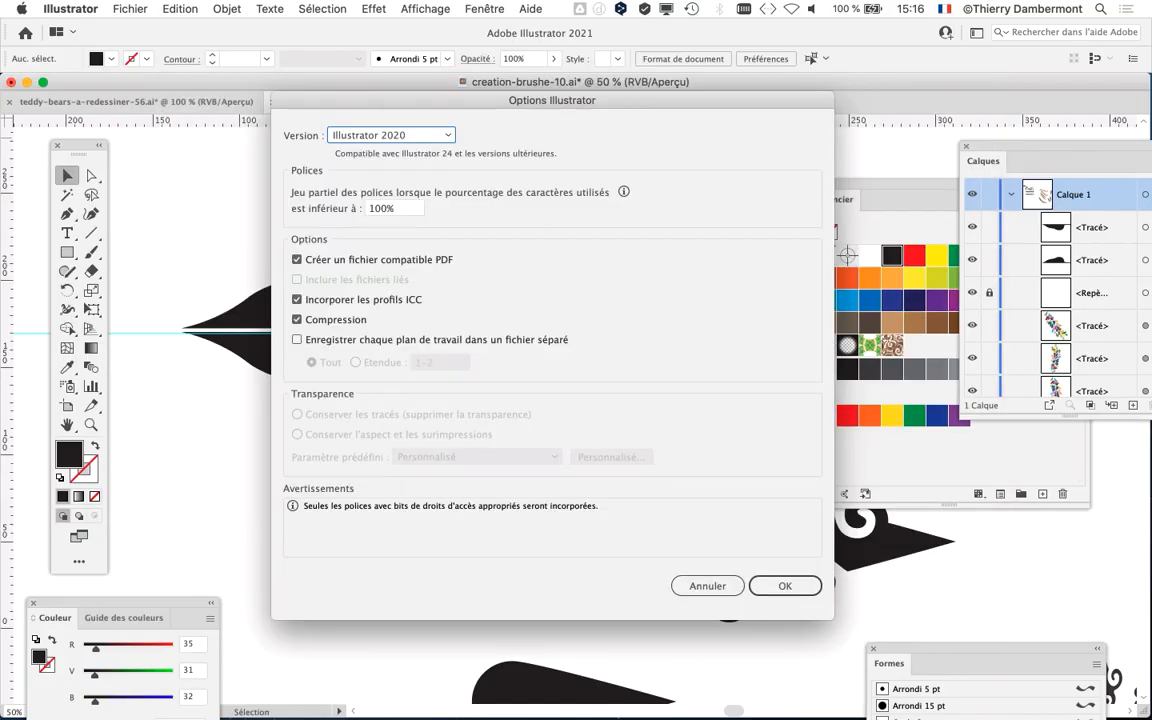
pyautogui.press('Return')
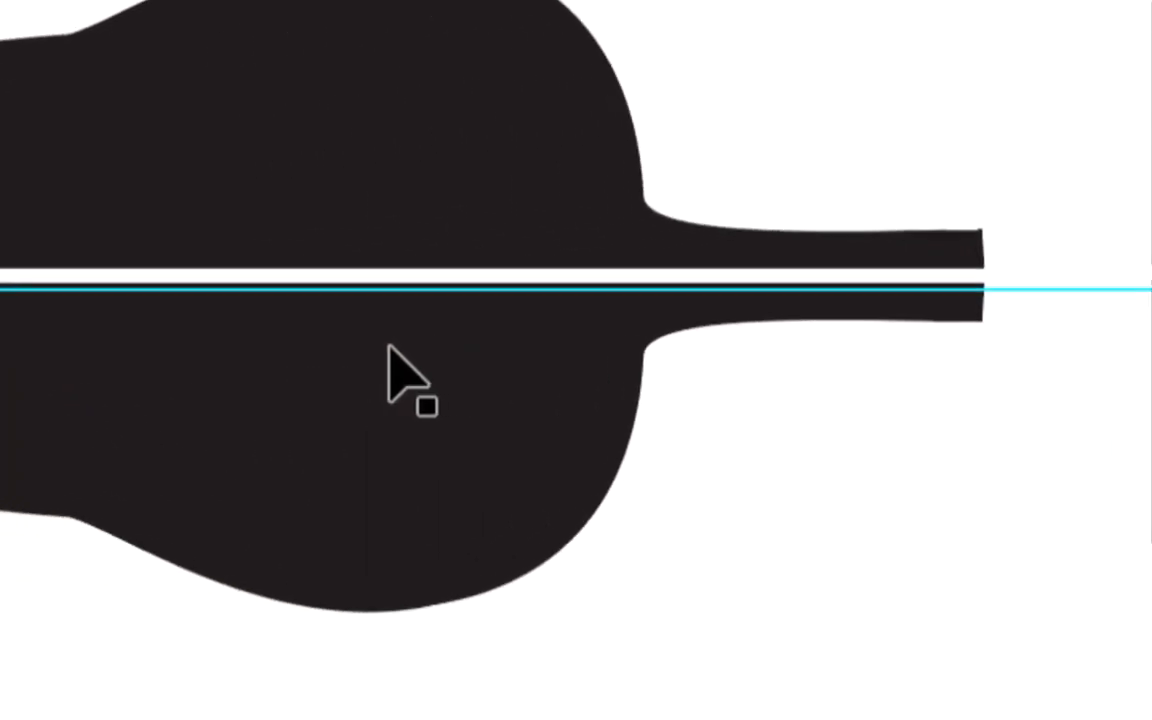
# Move the swatches clear of the artwork and fill the mirrored lower half with the dark grey swatch (RGB 109, 110, 113).
pyautogui.click(808, 396)
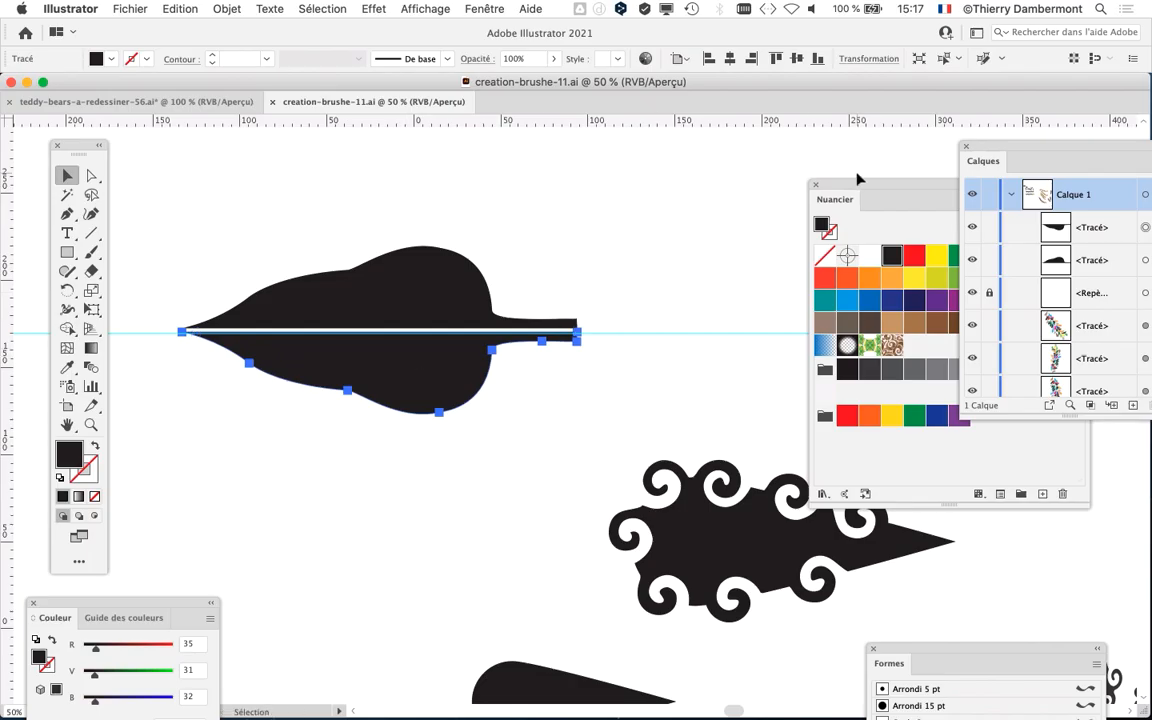
pyautogui.moveTo(857, 184); pyautogui.dragTo(675, 141)
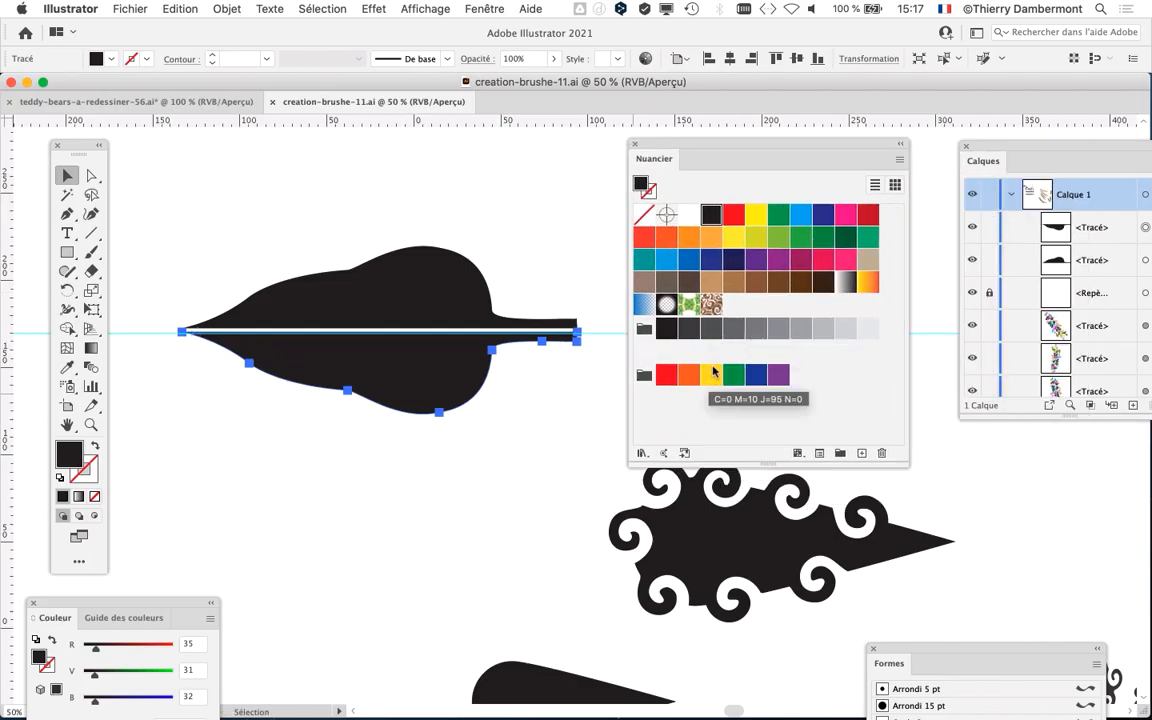
pyautogui.click(757, 330)
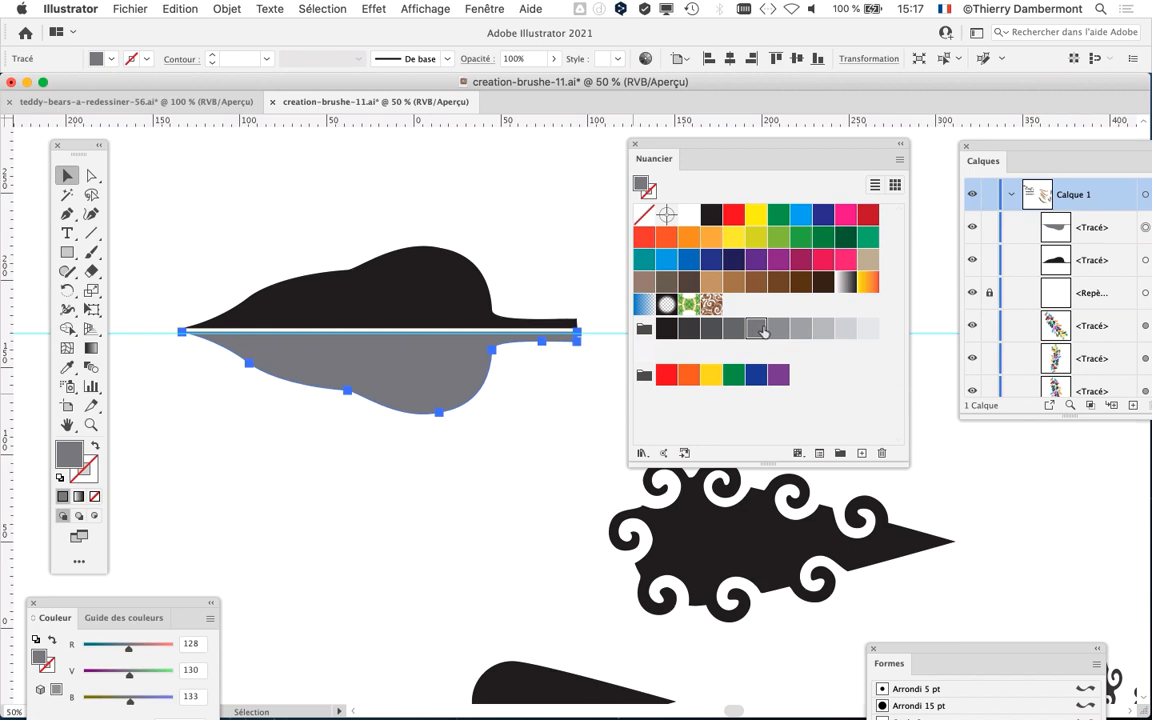
pyautogui.click(735, 330)
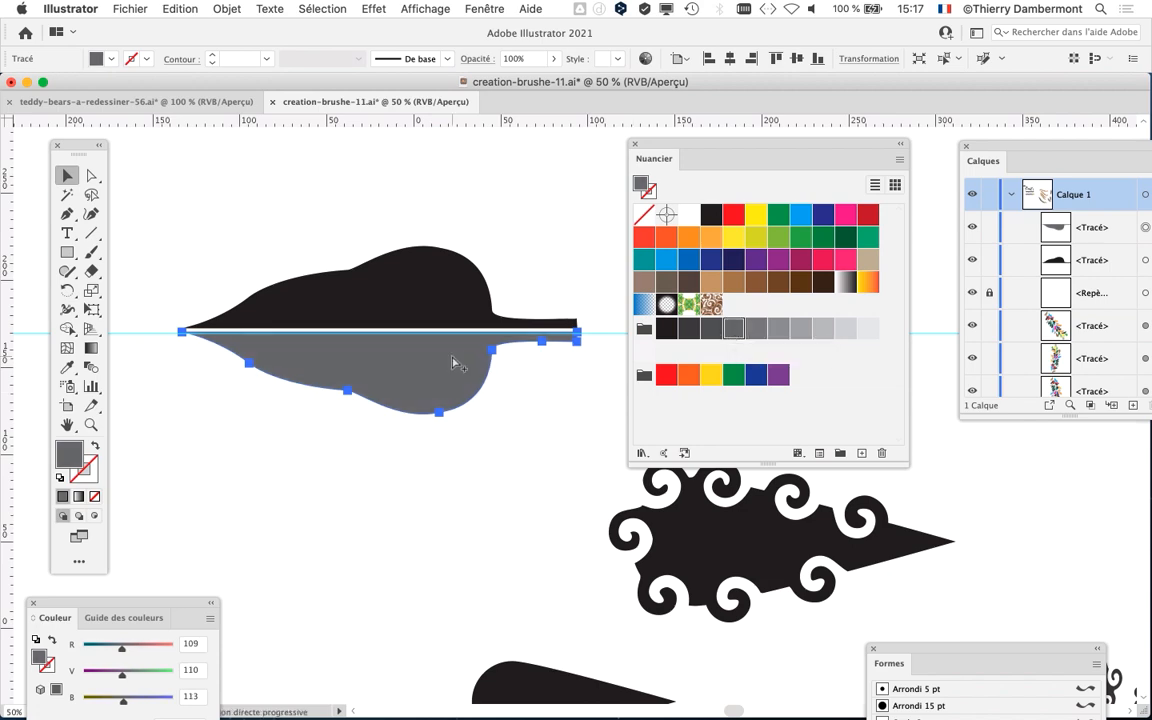